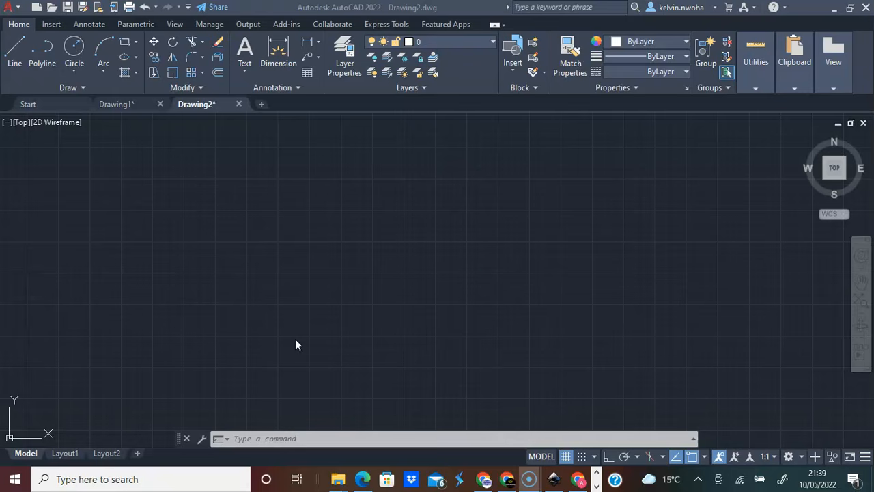
# Turn off the background grid in the drawing area.
pyautogui.click(461, 263)
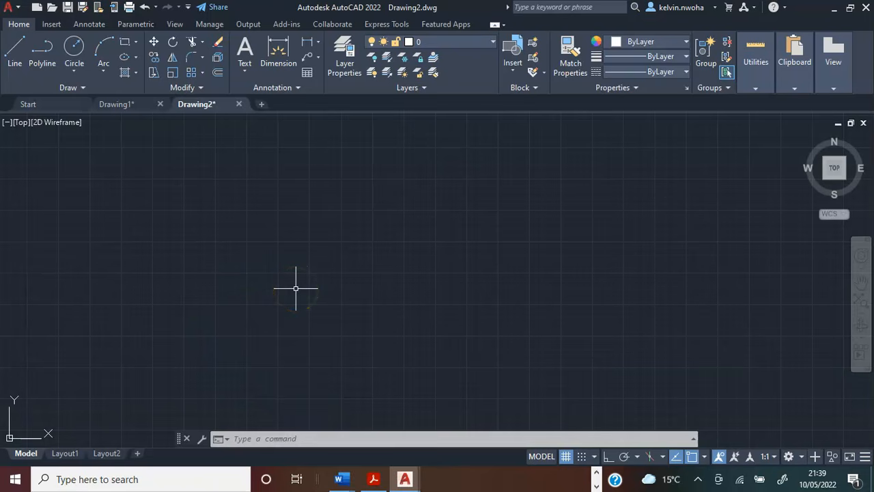
pyautogui.press('F7')
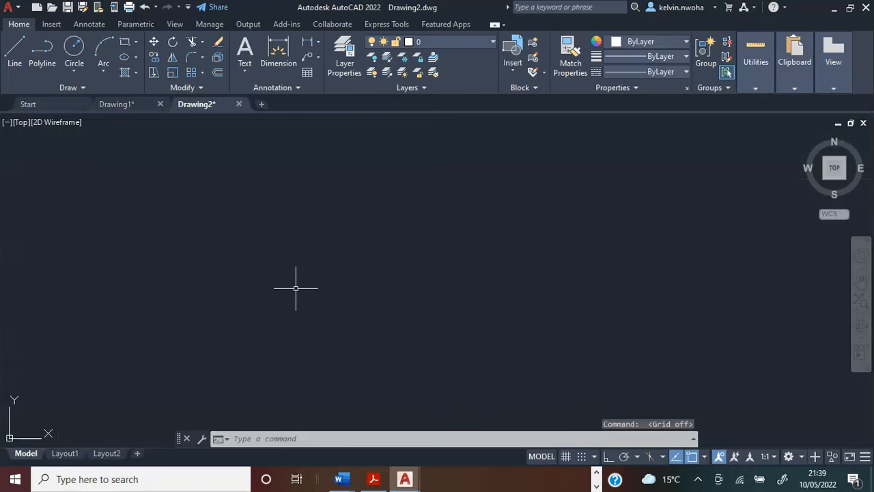
pyautogui.press('F7')
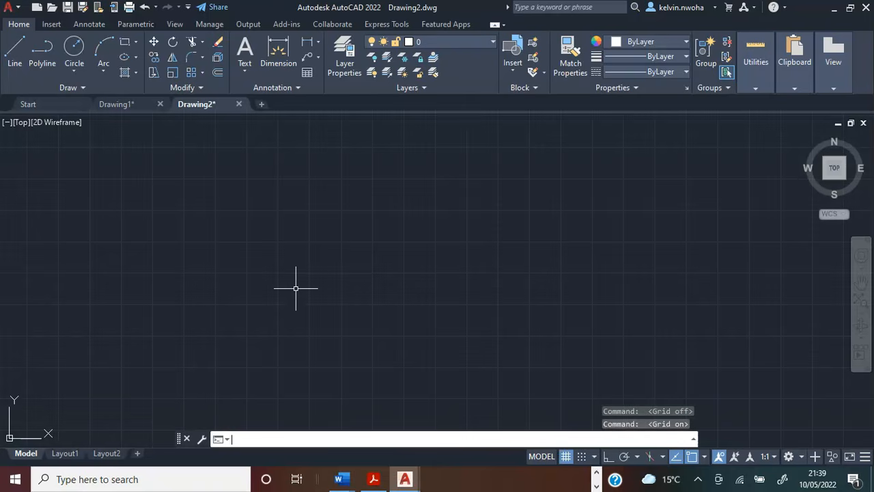
pyautogui.press('F7')
pyautogui.press('F7')
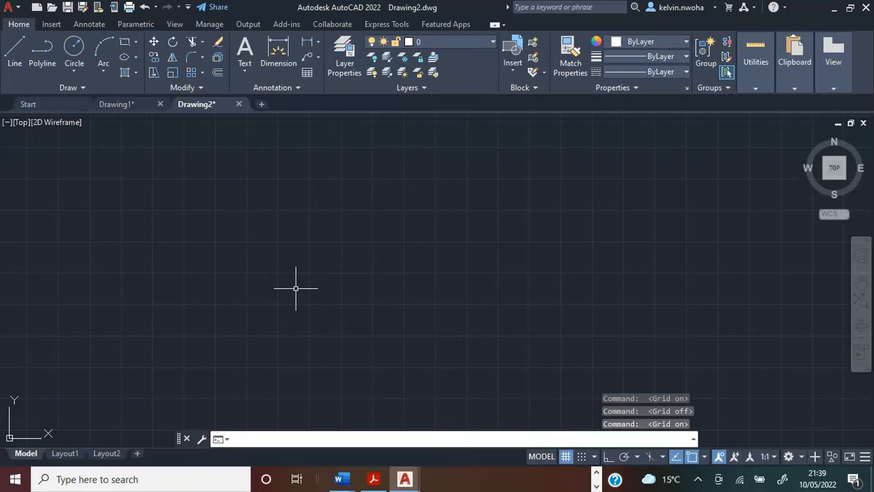
pyautogui.press('F7')
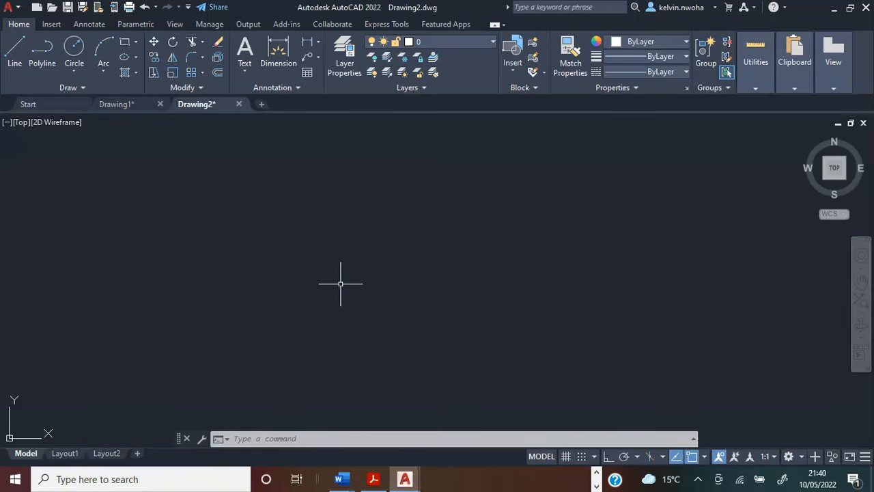
# Draw a rectangle 6000 wide and 3000 high in the empty drawing area.
pyautogui.click(125, 42)
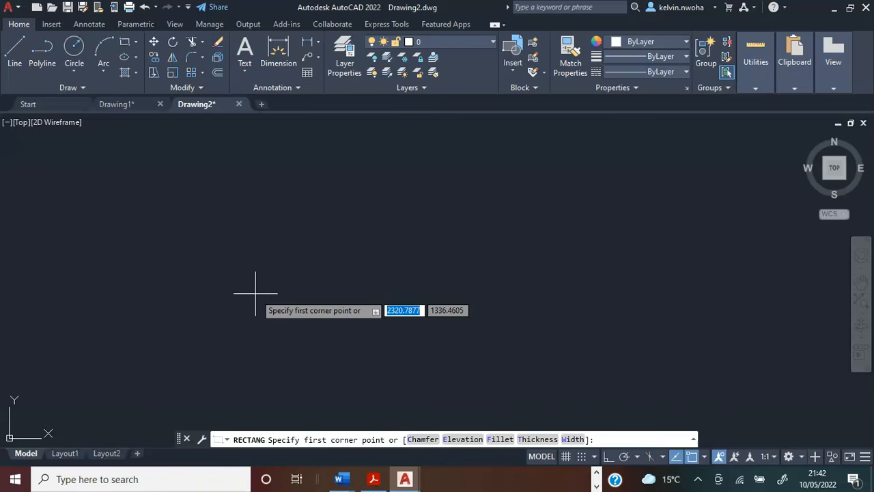
pyautogui.click(232, 263)
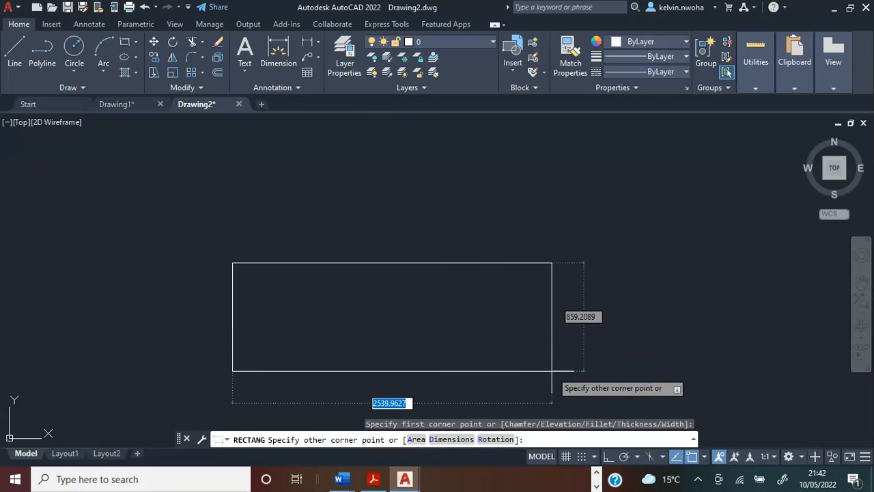
pyautogui.write('@')
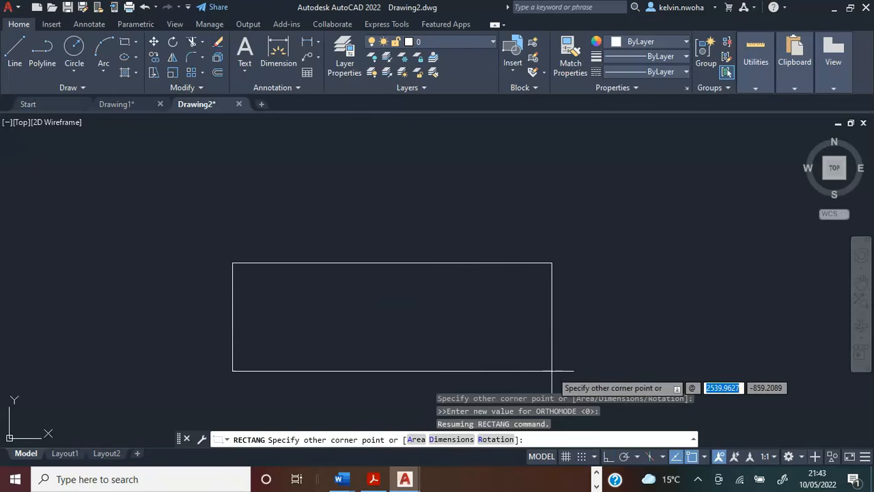
pyautogui.write('6000')
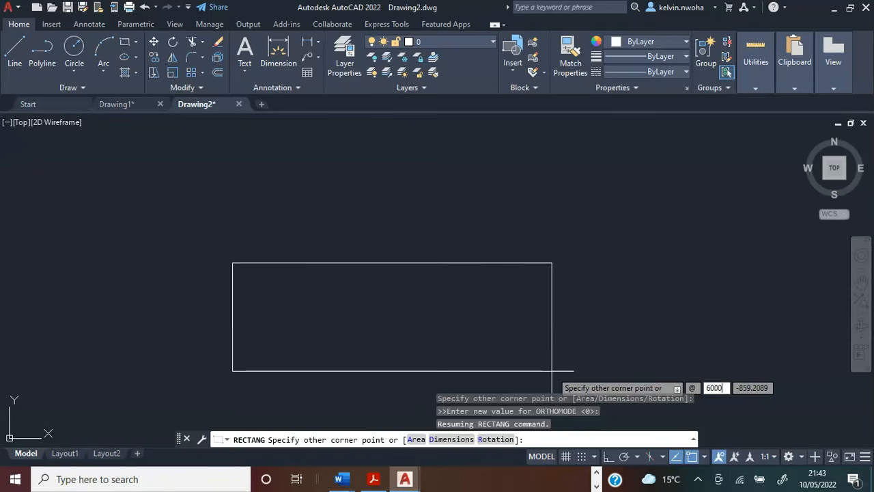
pyautogui.press('Tab')
pyautogui.write('3000')
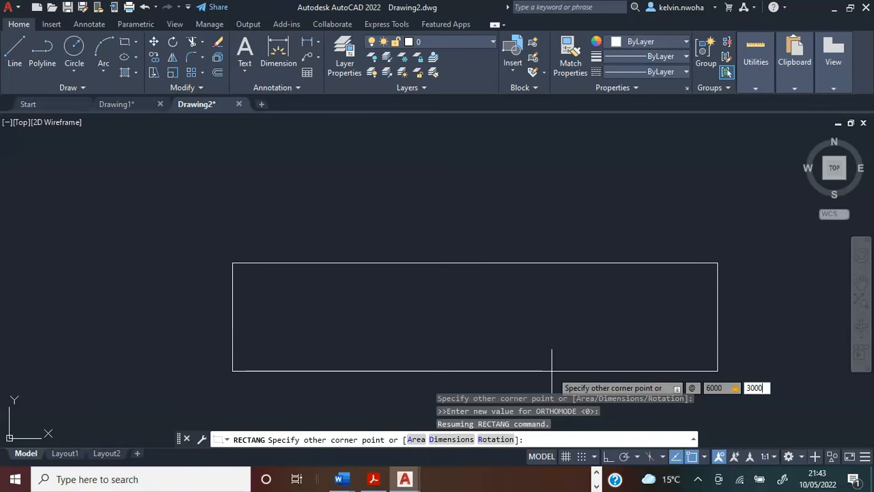
pyautogui.press('Return')
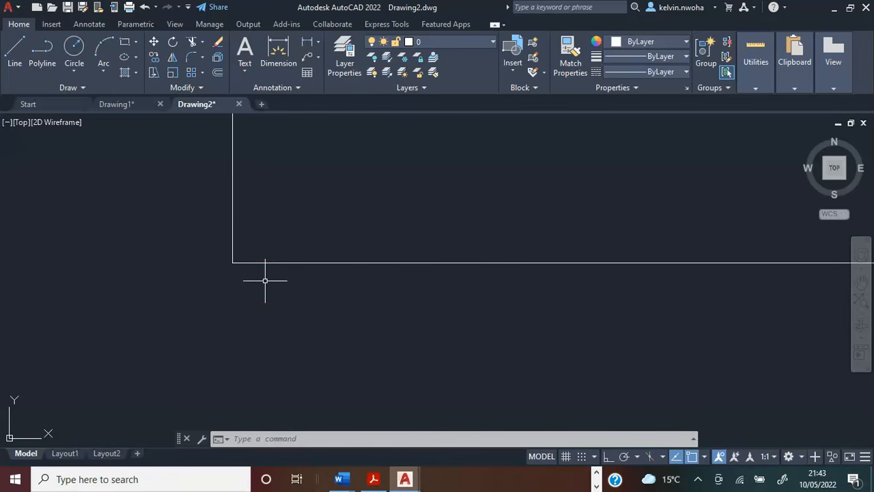
pyautogui.scroll(-5, 265, 280)
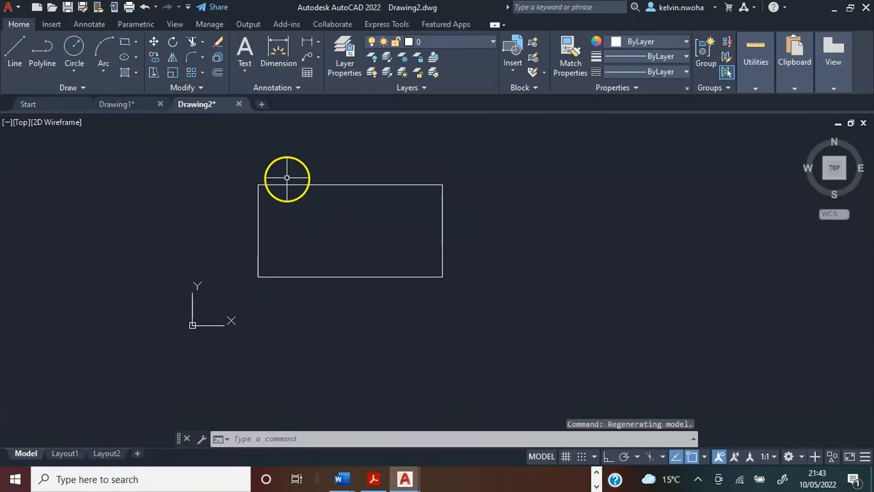
pyautogui.scroll(2, 287, 178)
pyautogui.scroll(-4, 287, 179)
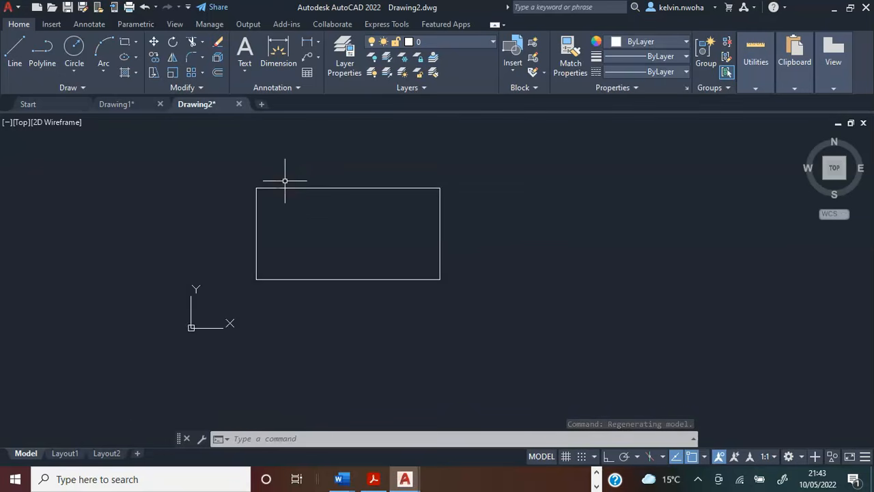
pyautogui.moveTo(287, 180); pyautogui.dragTo(233, 263, button='middle')
pyautogui.scroll(4, 232, 267)
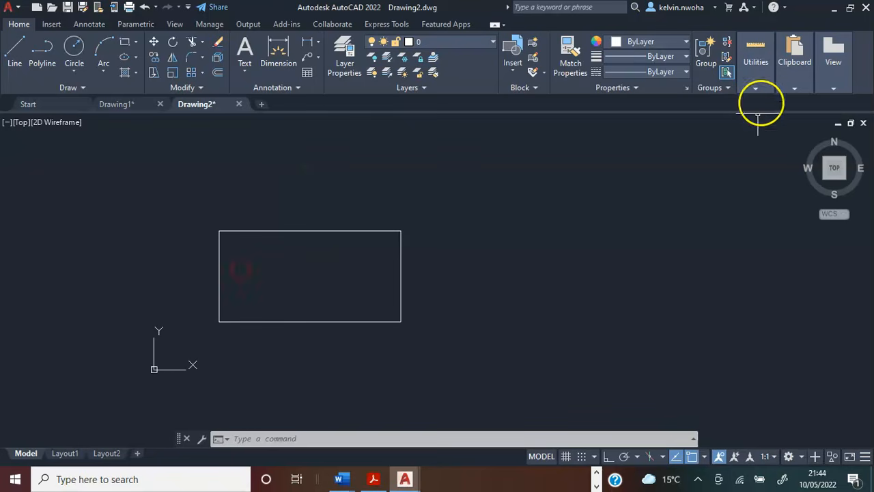
pyautogui.moveTo(756, 67)
pyautogui.click(734, 113)
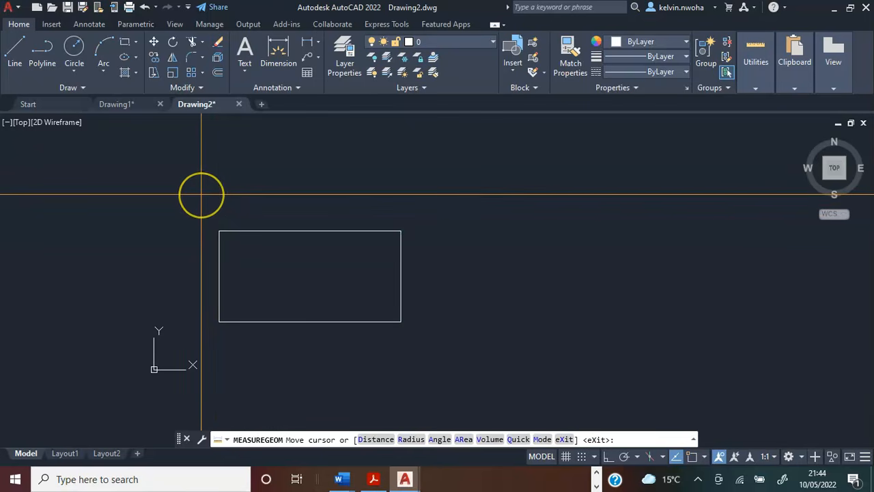
pyautogui.press('Escape')
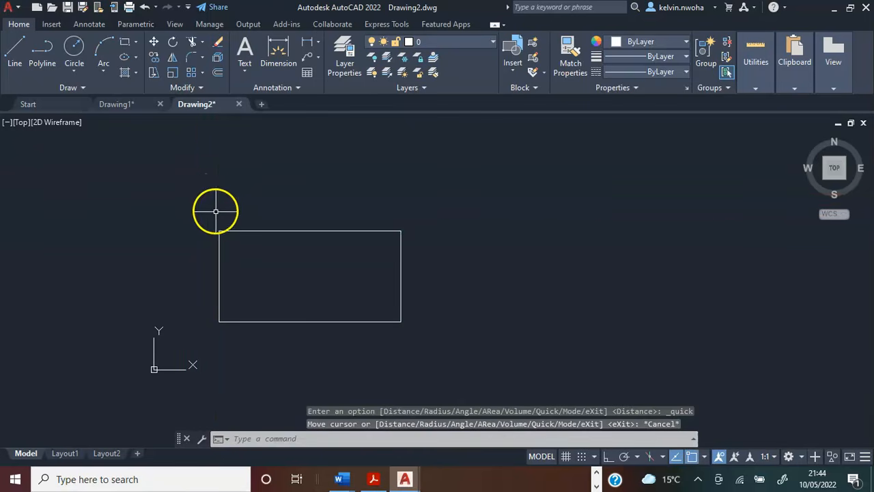
# Draw a second rectangle 6000 wide and 2500 high, above and to the right of the first one.
pyautogui.moveTo(305, 280); pyautogui.dragTo(284, 332, button='middle')
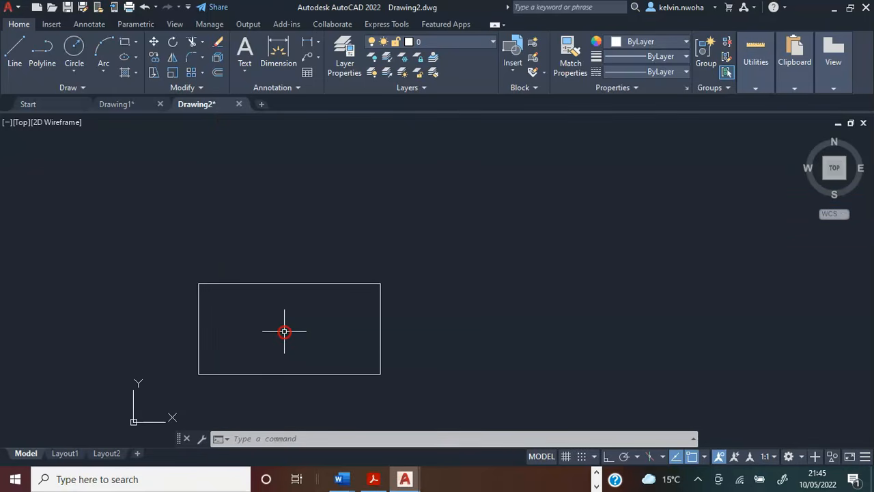
pyautogui.moveTo(284, 332)
pyautogui.mouseDown(button='middle')
pyautogui.moveTo(240, 297)
pyautogui.moveTo(222, 359)
pyautogui.moveTo(324, 326)
pyautogui.moveTo(230, 269)
pyautogui.moveTo(215, 341)
pyautogui.moveTo(287, 308)
pyautogui.moveTo(420, 184)
pyautogui.moveTo(634, 311)
pyautogui.moveTo(340, 322)
pyautogui.moveTo(225, 303)
pyautogui.moveTo(215, 330)
pyautogui.mouseUp(button='middle')
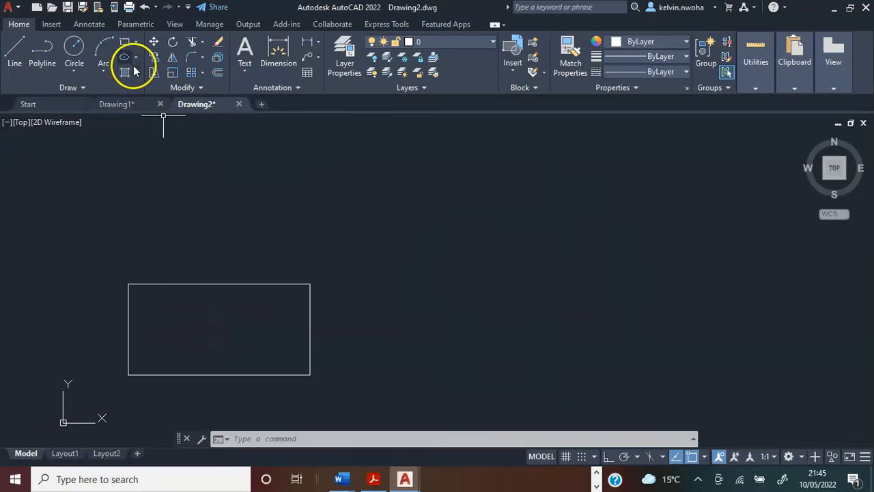
pyautogui.click(124, 41)
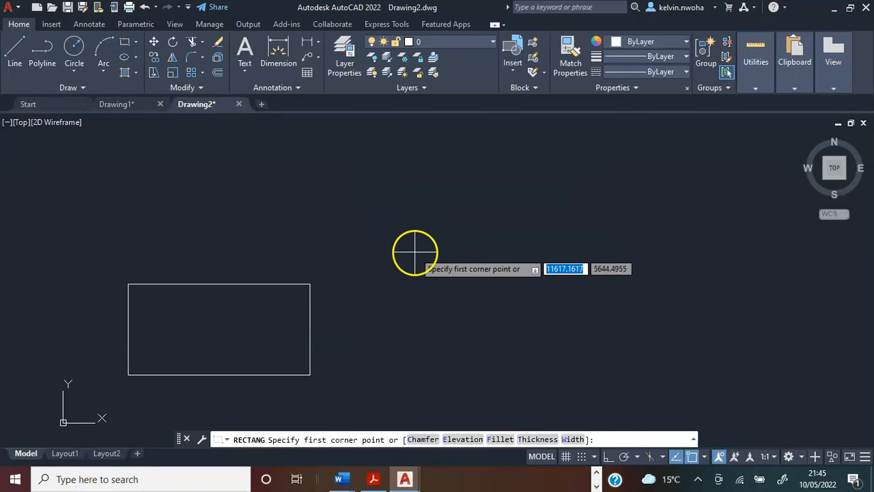
pyautogui.click(414, 252)
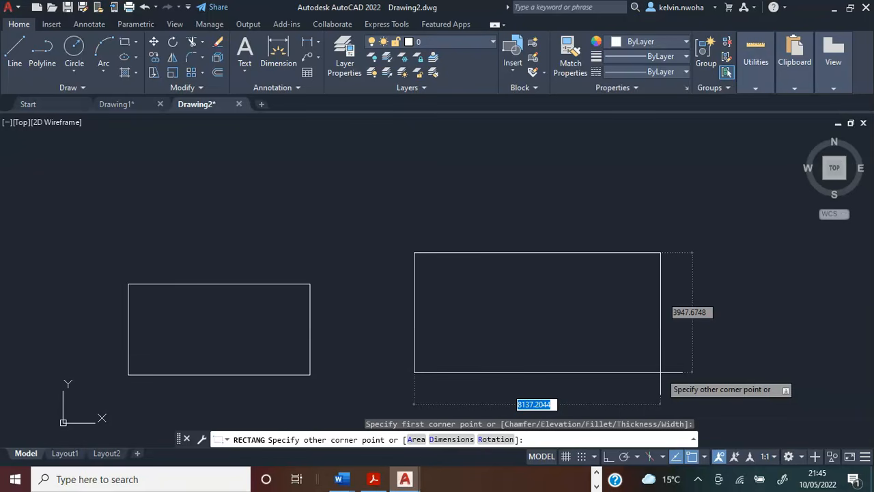
pyautogui.write('@')
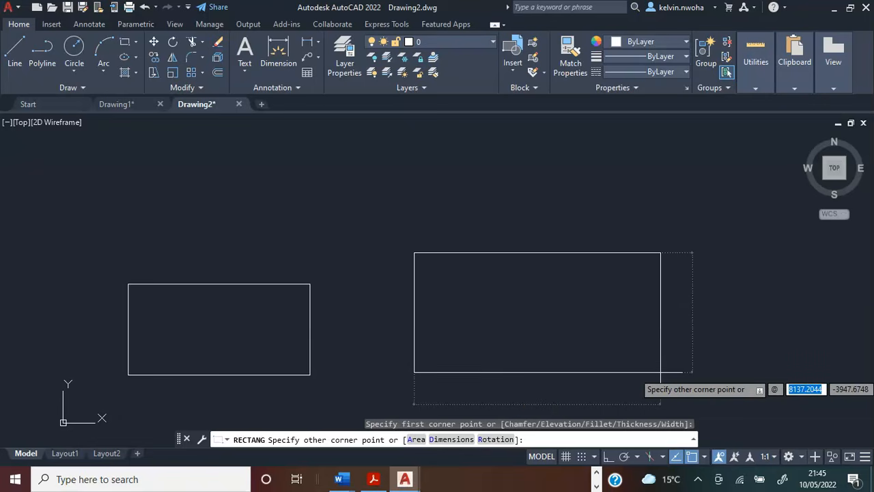
pyautogui.write('6000')
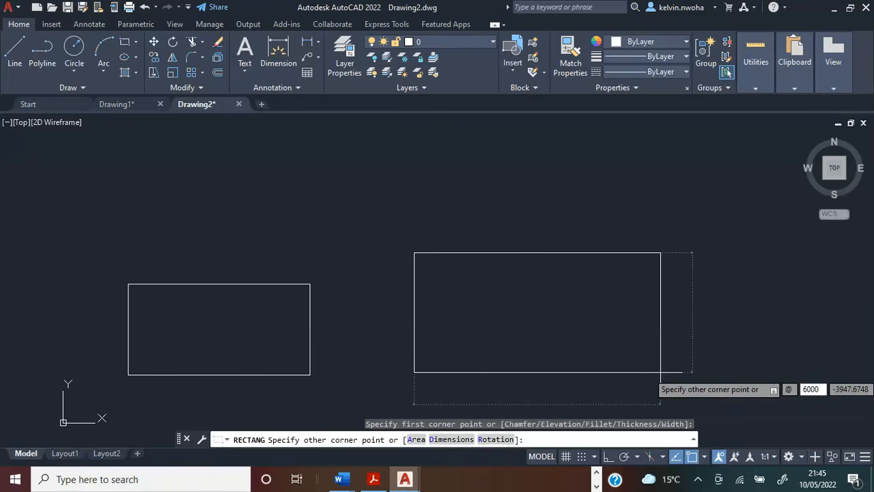
pyautogui.press('Tab')
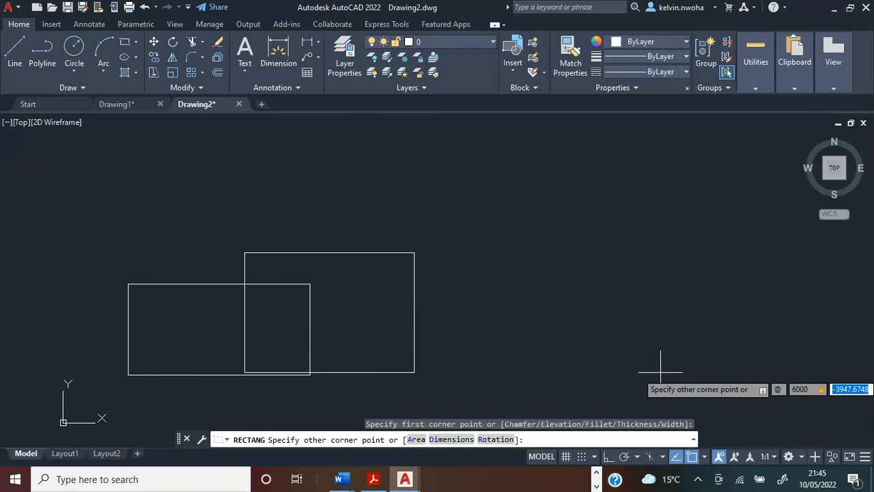
pyautogui.write('2')
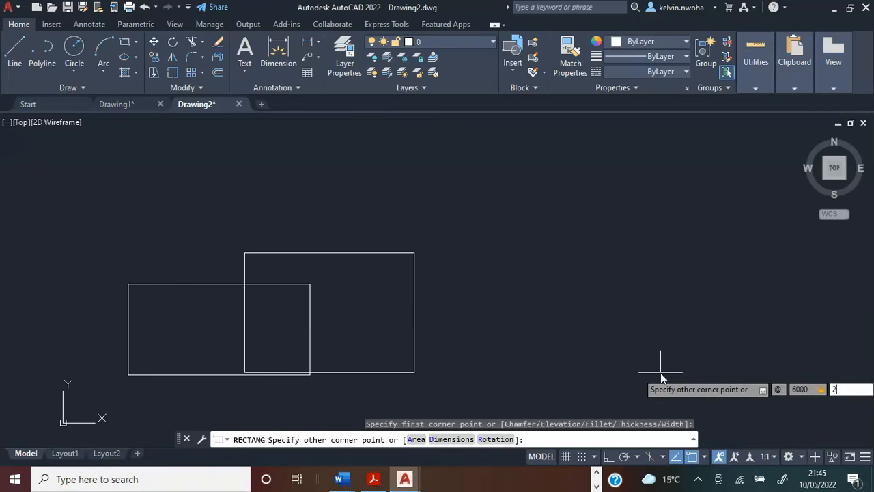
pyautogui.write('500')
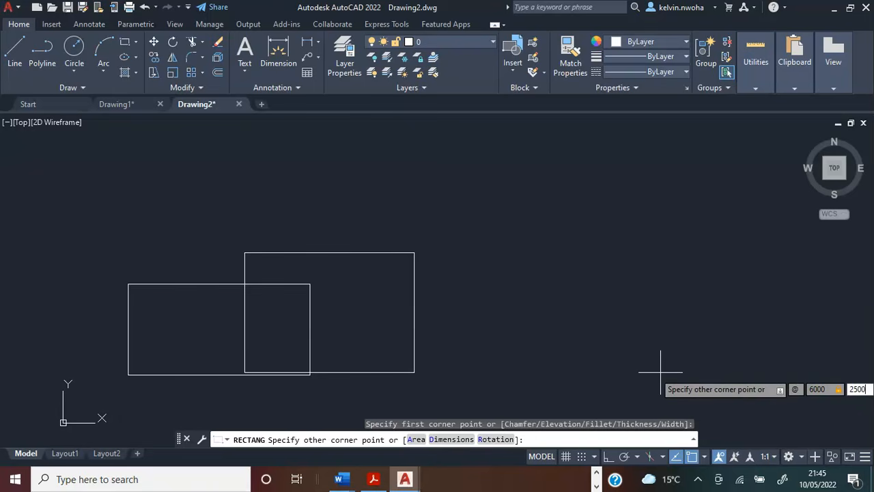
pyautogui.press('Return')
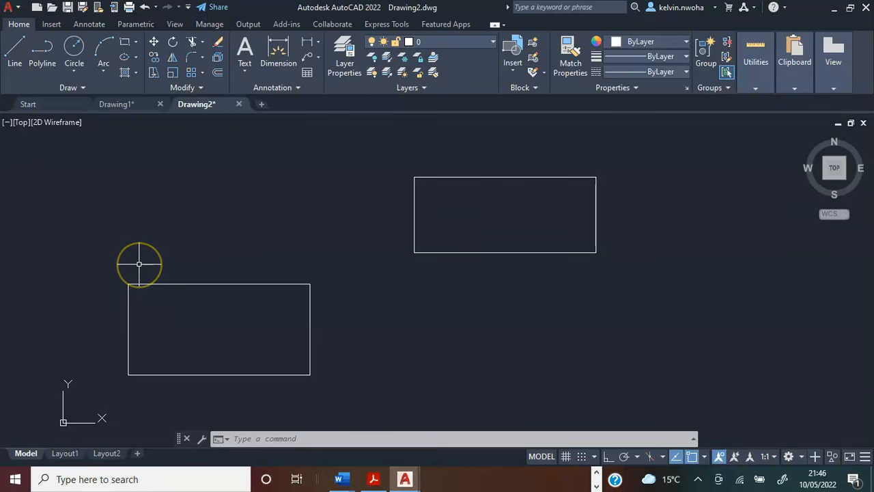
# With Ortho on, draw a vertical line 225 long upward from the upper-left corner of the 6000 by 3000 rectangle.
pyautogui.click(19, 59)
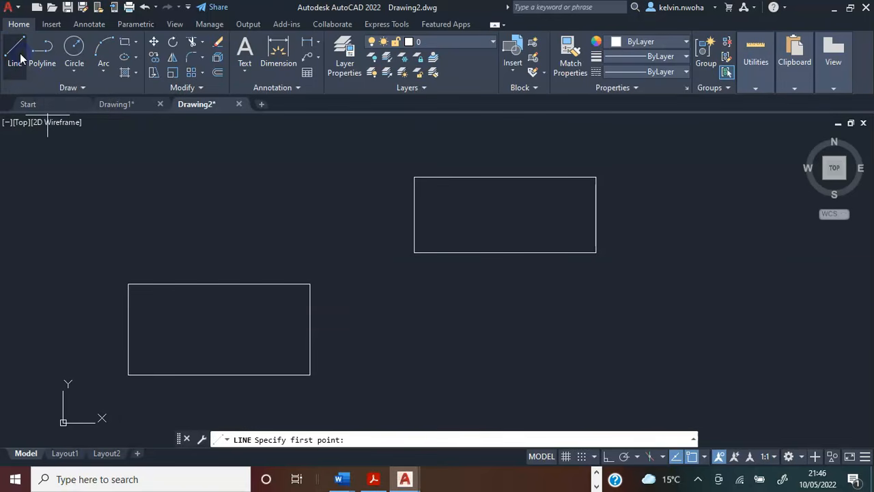
pyautogui.scroll(2, 117, 277)
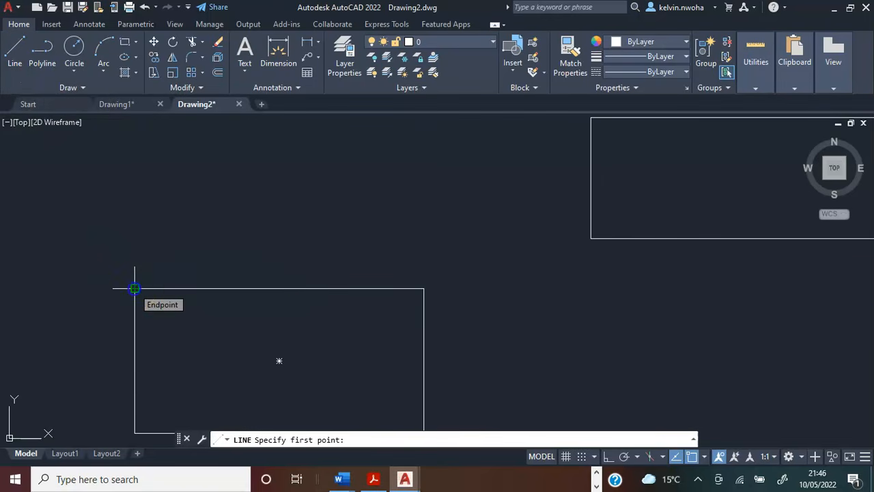
pyautogui.click(135, 288)
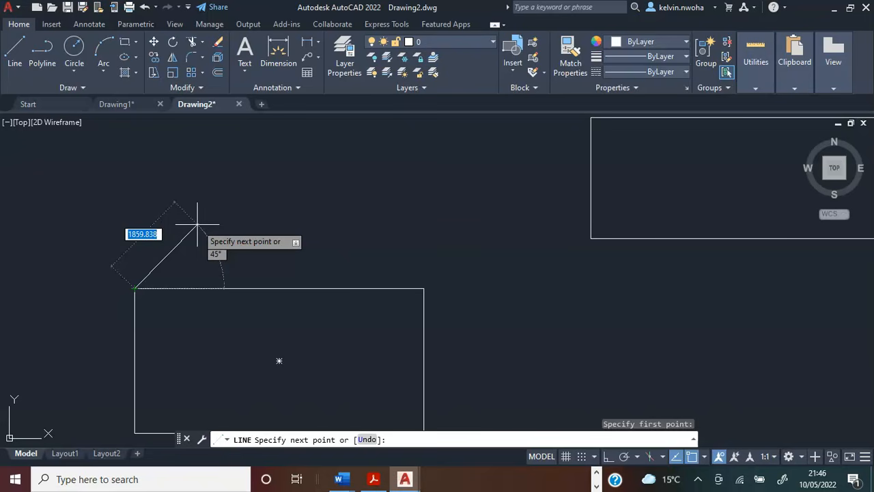
pyautogui.press('F8')
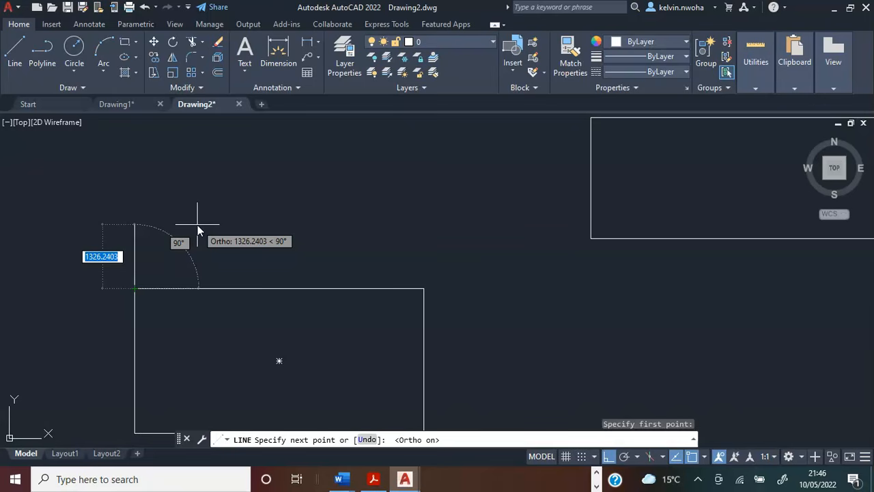
pyautogui.write('225')
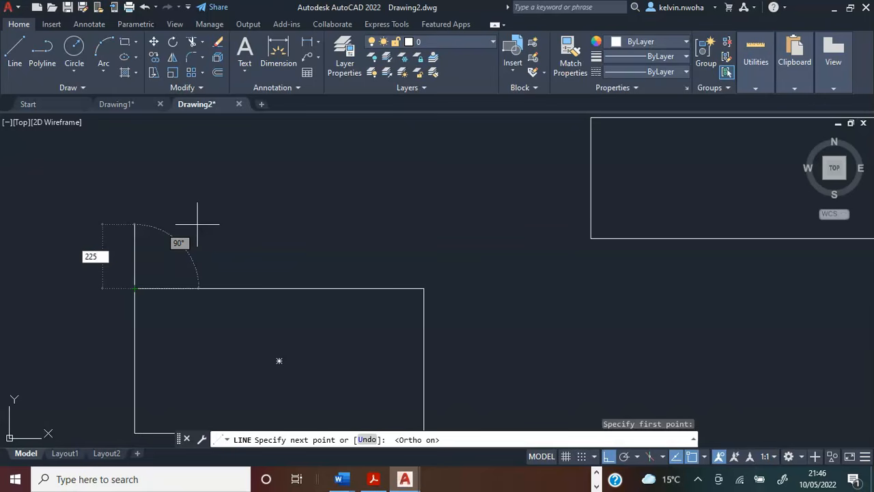
pyautogui.press('Return')
pyautogui.press('Return')
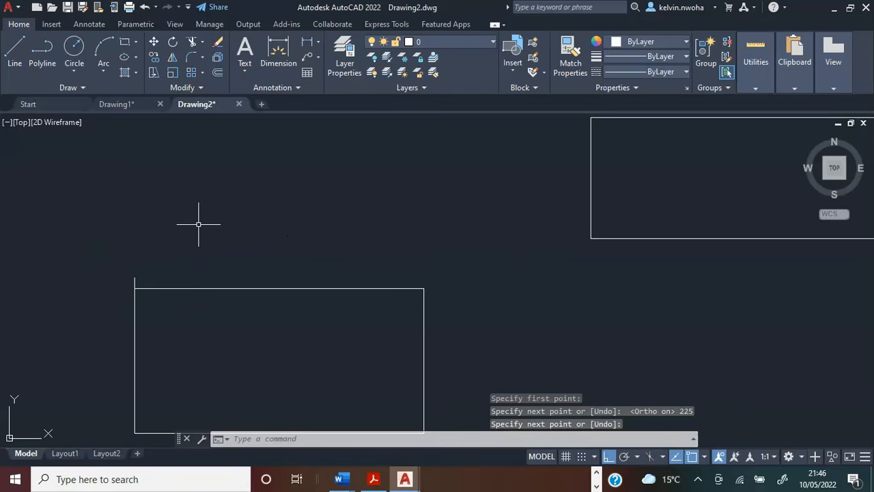
pyautogui.scroll(4, 134, 291)
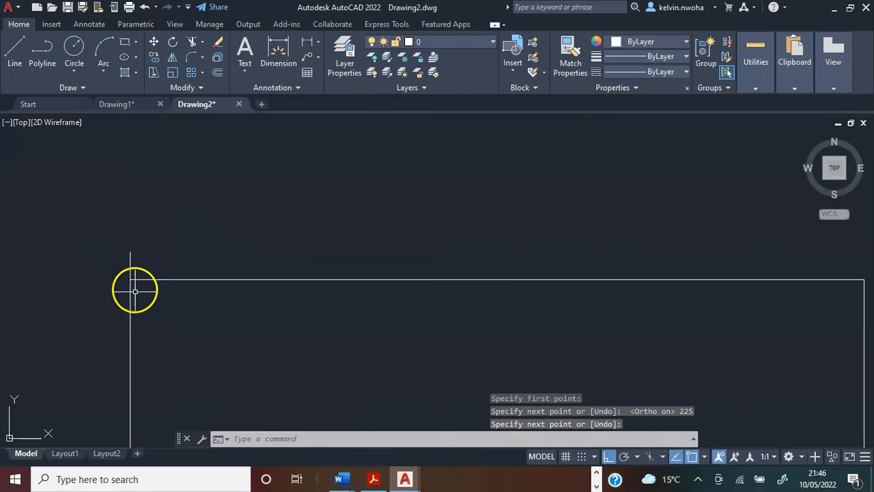
pyautogui.scroll(-6, 129, 265)
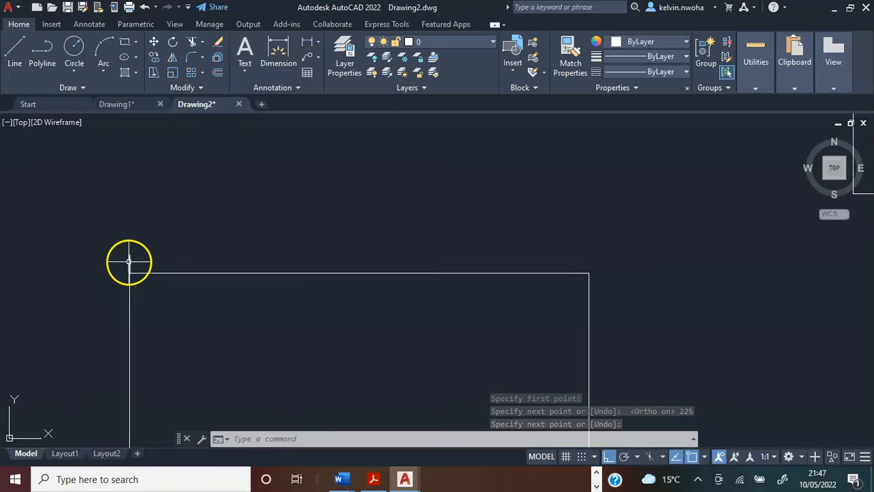
pyautogui.scroll(2, 135, 256)
pyautogui.scroll(-2, 471, 238)
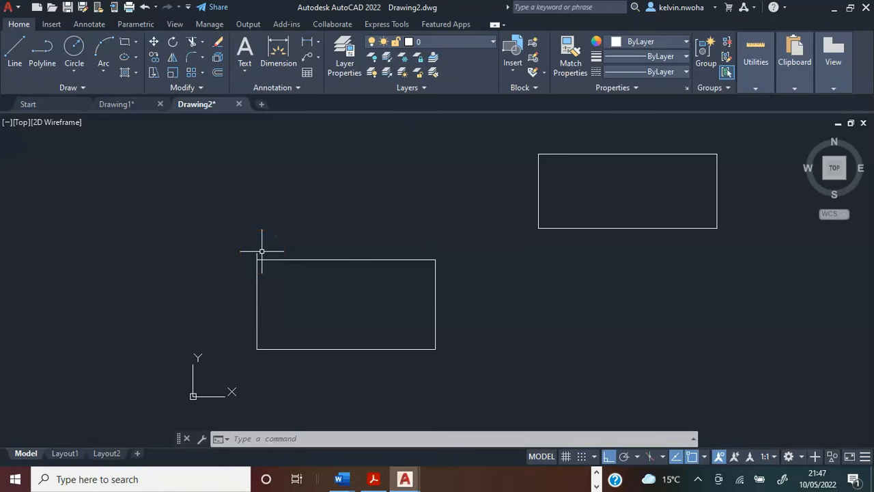
# Move the 6000 by 2500 rectangle from its lower-left corner to the upper end of the vertical 225 line.
pyautogui.click(600, 228)
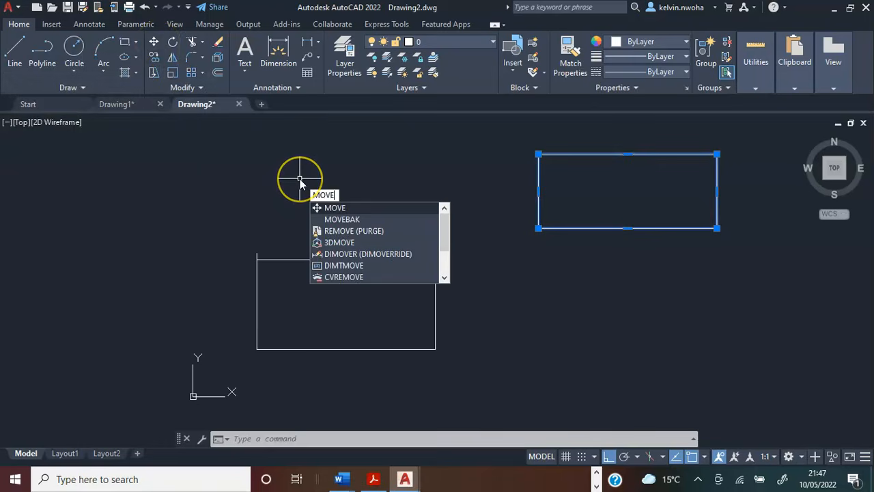
pyautogui.press('Return')
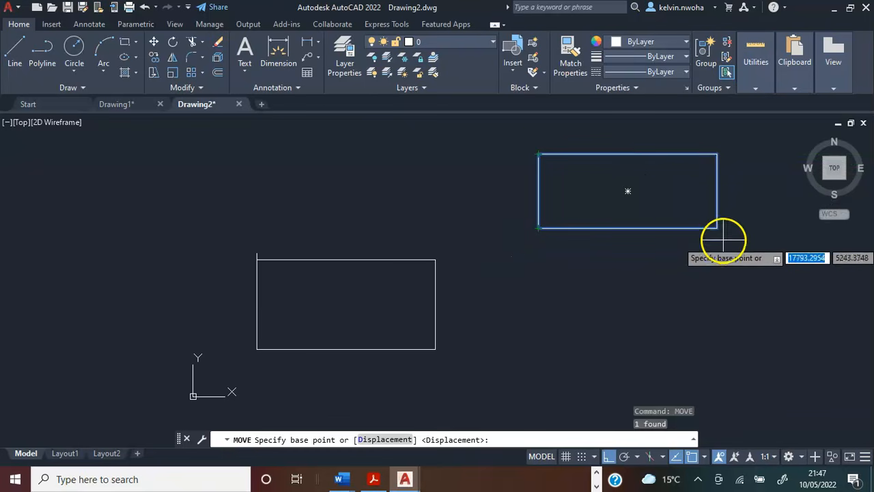
pyautogui.click(539, 229)
pyautogui.scroll(2, 253, 257)
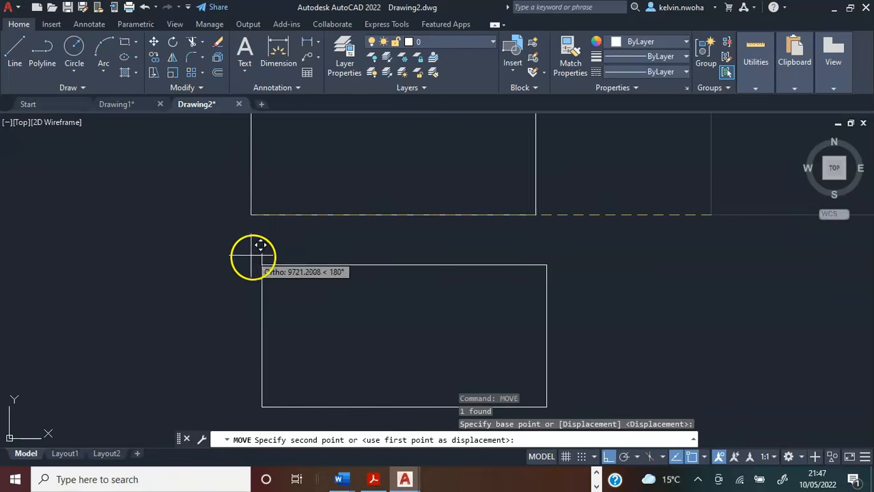
pyautogui.click(262, 253)
pyautogui.scroll(3, 231, 241)
pyautogui.click(296, 276)
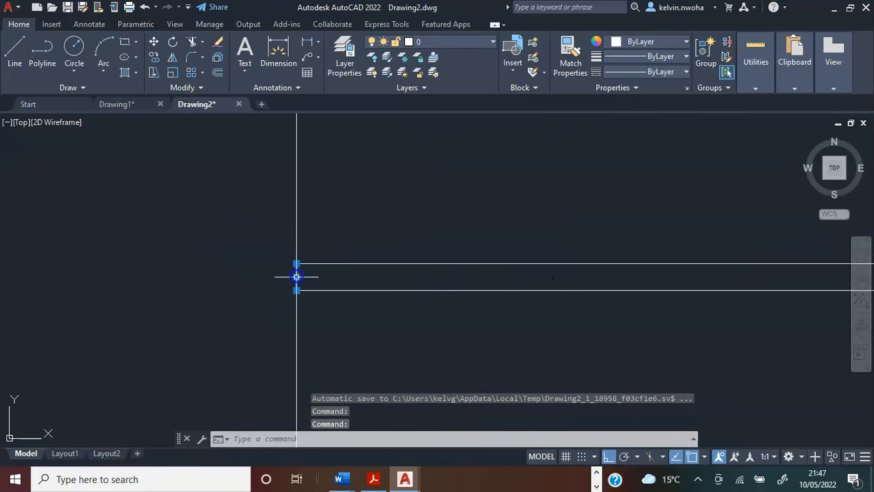
pyautogui.scroll(-4, 218, 255)
pyautogui.scroll(3, 218, 256)
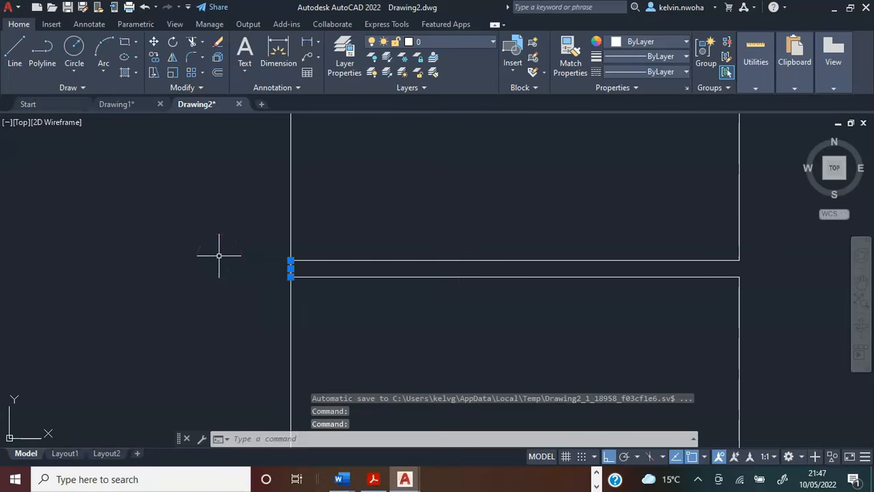
pyautogui.scroll(2, 240, 272)
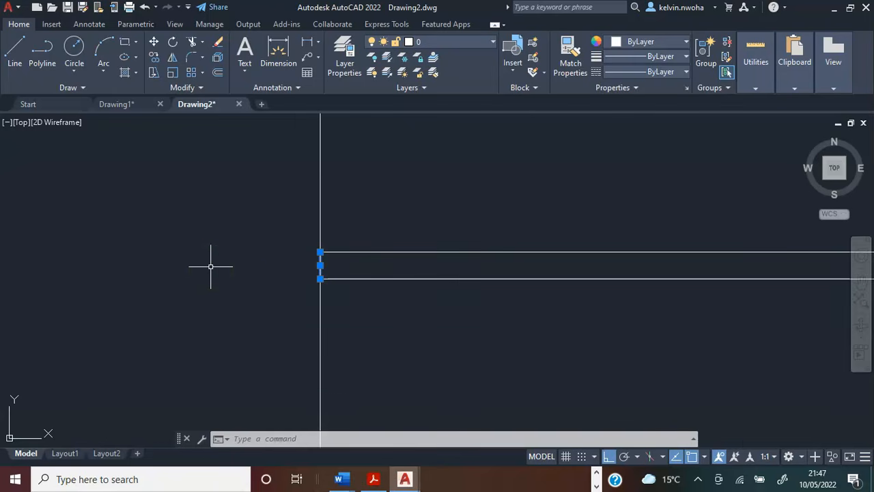
pyautogui.scroll(-5, 211, 266)
pyautogui.press('Escape')
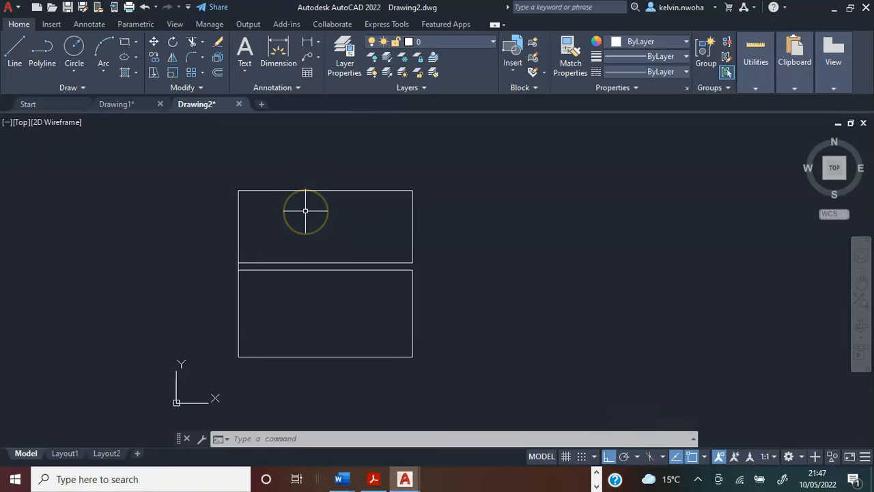
# Draw a rectangle 4000 wide and 2000 high in the empty area to the right of the two stacked rectangles.
pyautogui.moveTo(306, 211); pyautogui.dragTo(255, 211, button='middle')
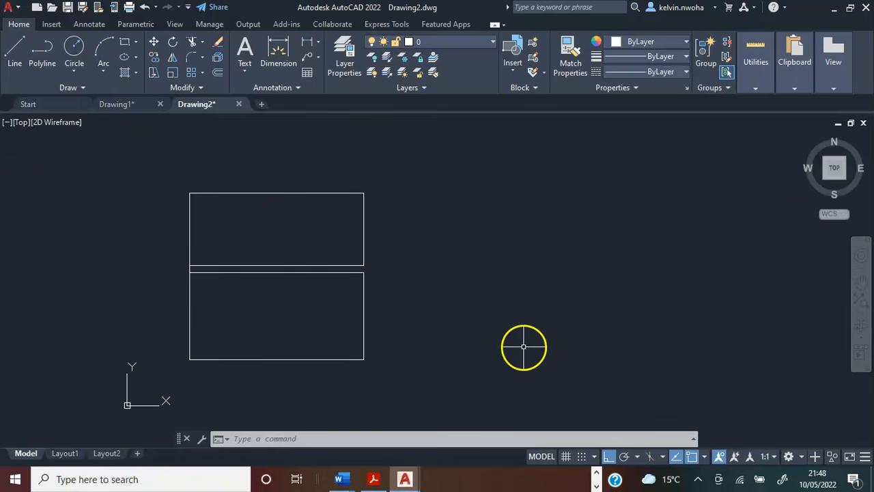
pyautogui.click(126, 45)
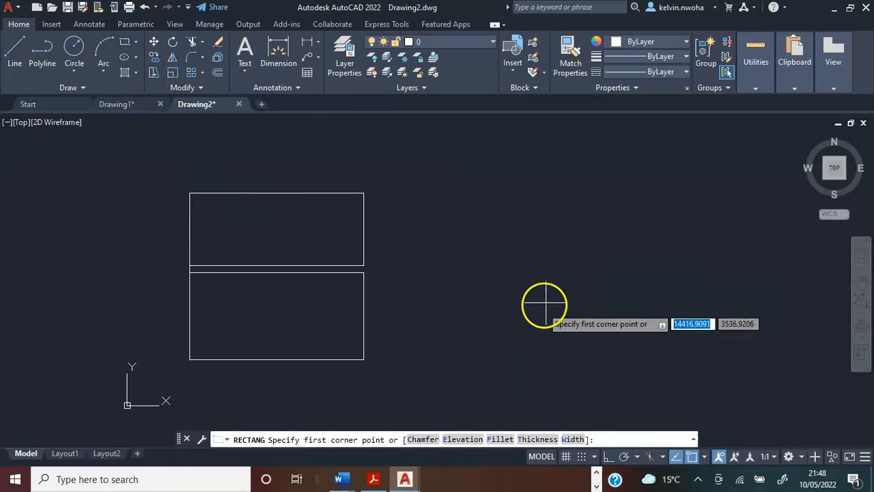
pyautogui.click(473, 278)
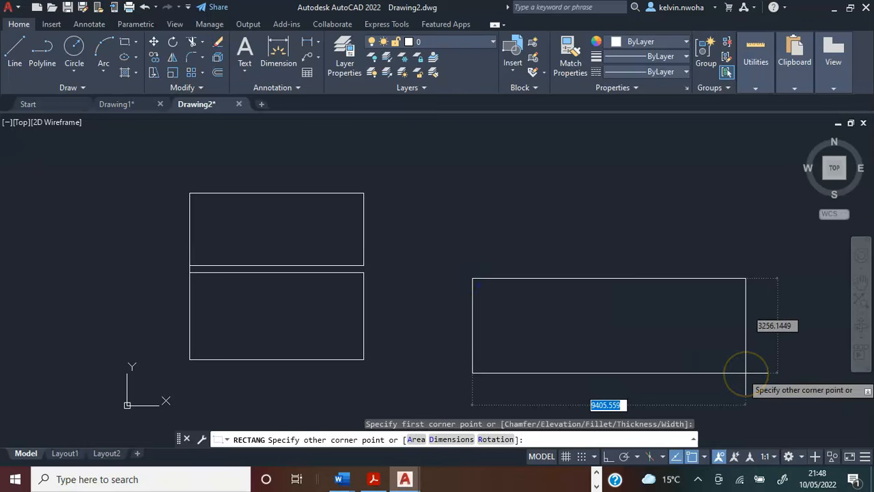
pyautogui.press('F8')
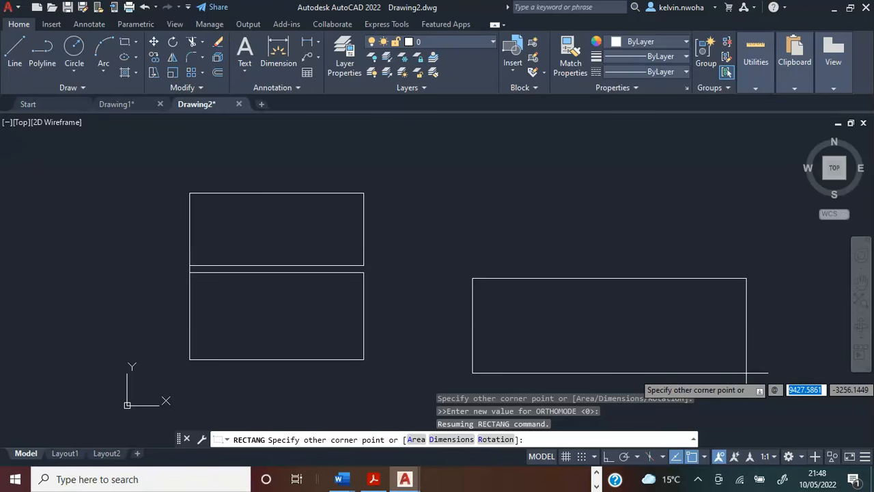
pyautogui.write('4')
pyautogui.press('BackSpace')
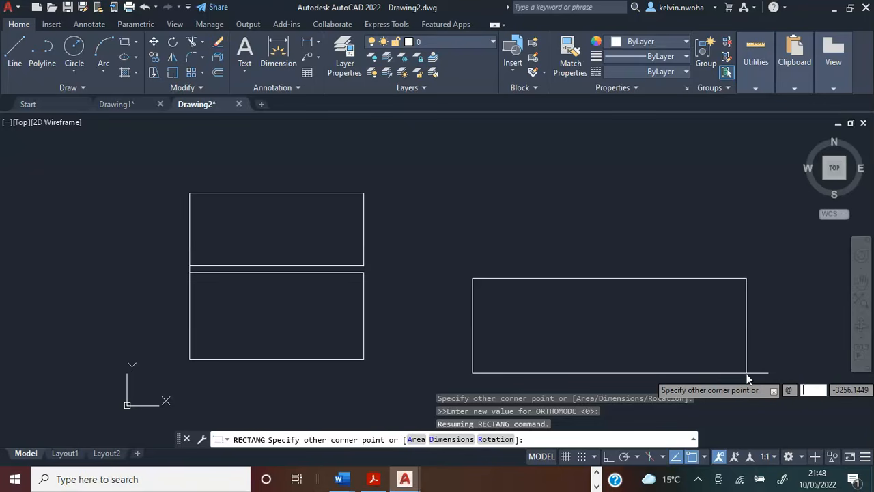
pyautogui.write('4000')
pyautogui.press('Tab')
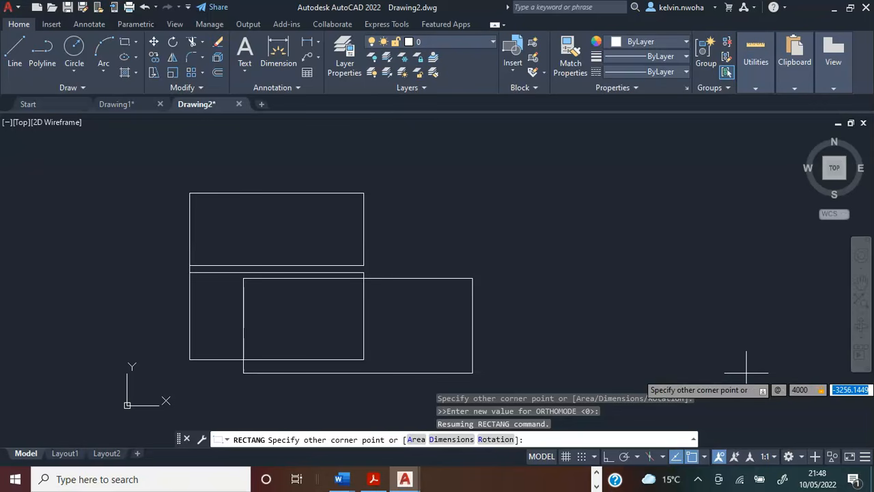
pyautogui.write('20')
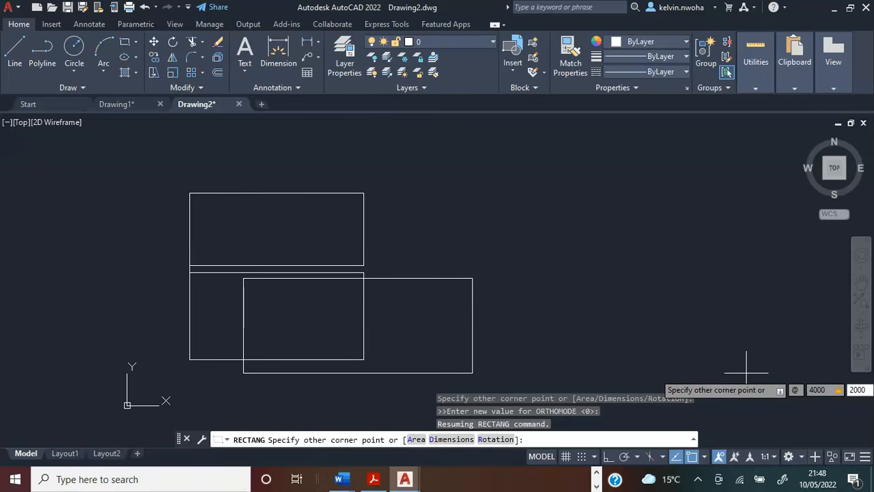
pyautogui.write('00')
pyautogui.press('Return')
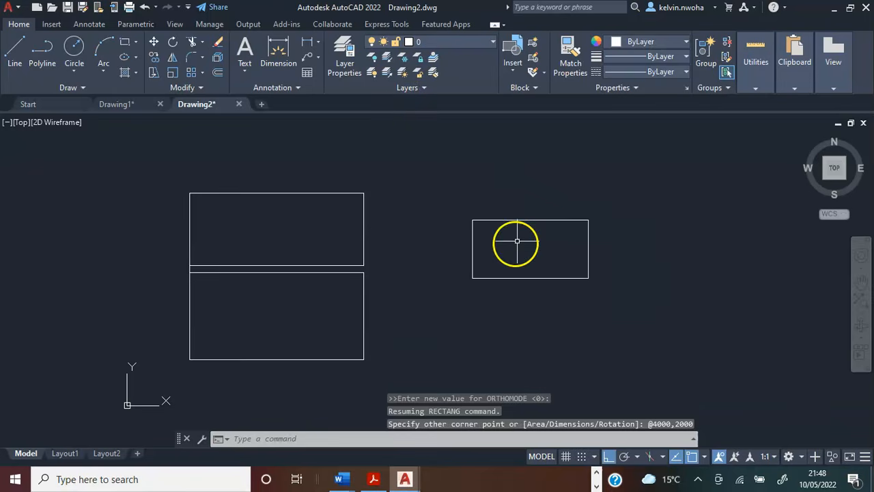
# Draw a horizontal line 225 long to the right from the lower-right corner of the 6000 by 3000 rectangle.
pyautogui.scroll(2, 379, 387)
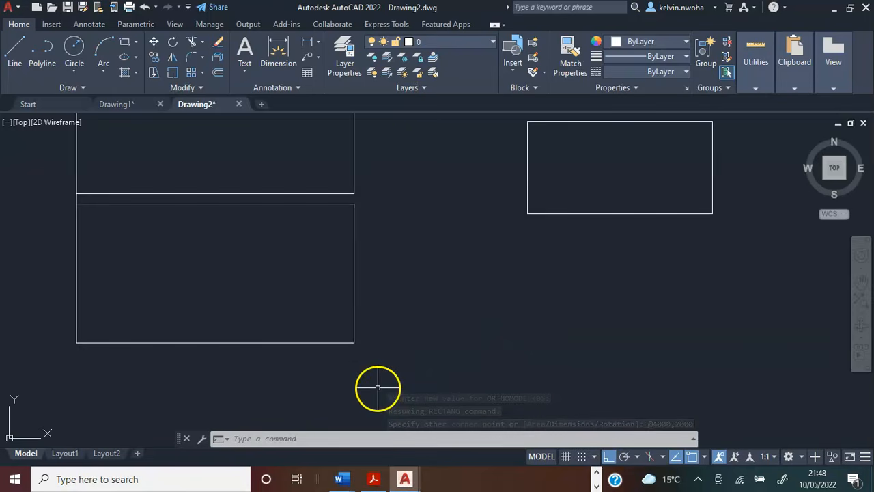
pyautogui.click(15, 53)
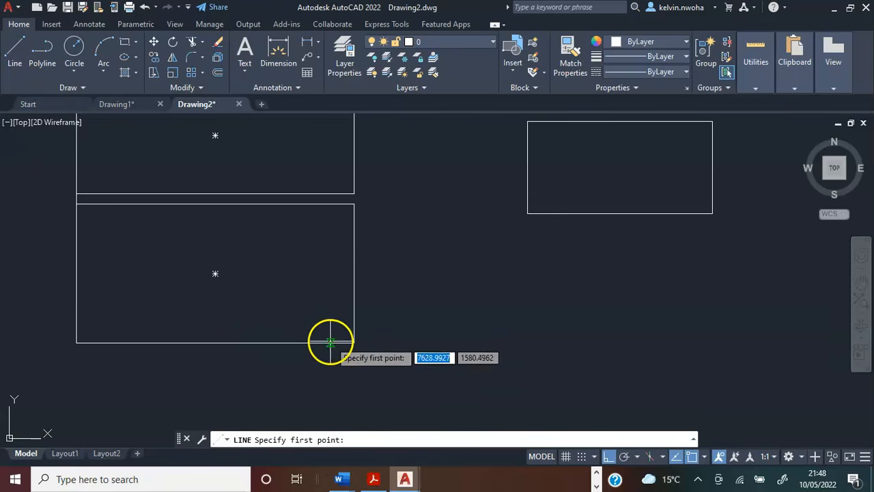
pyautogui.click(354, 342)
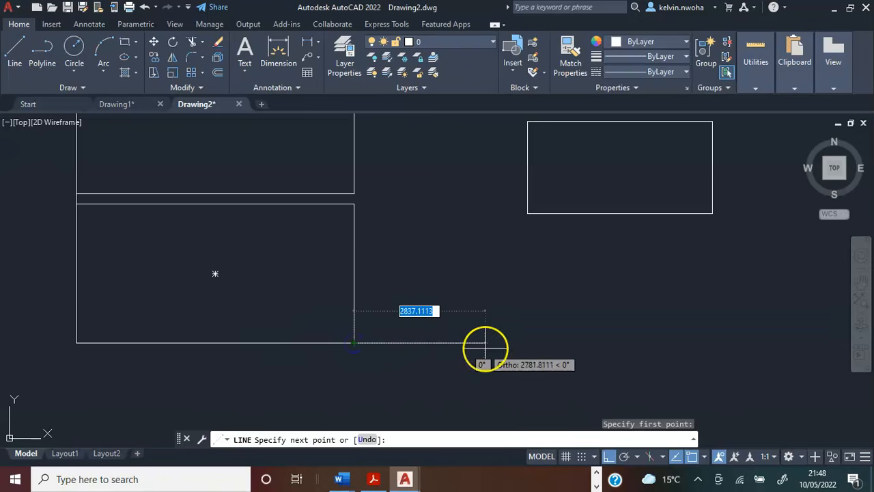
pyautogui.write('225')
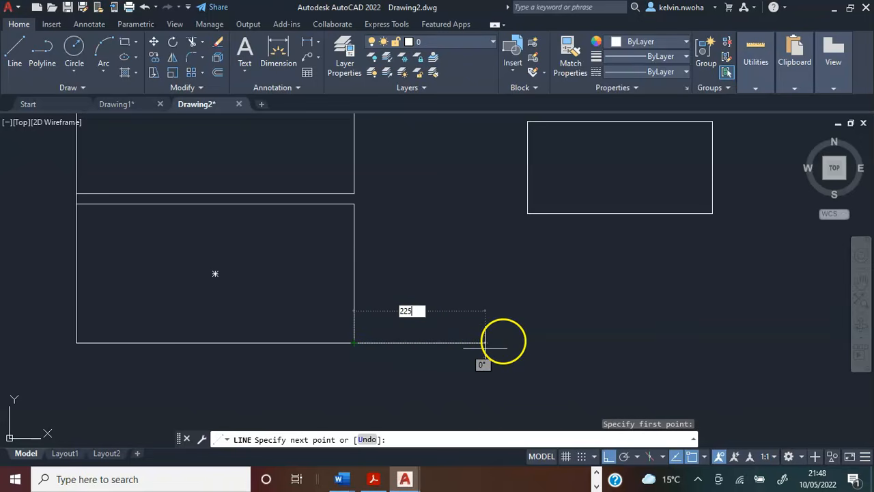
pyautogui.press('Return')
pyautogui.press('Return')
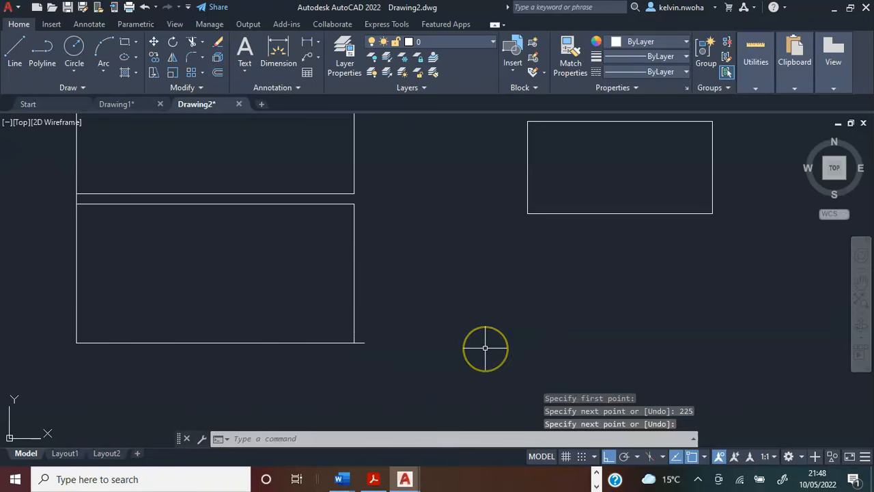
# Move the 4000 by 2000 rectangle from its lower-left corner to the right end of the horizontal 225 line.
pyautogui.click(529, 213)
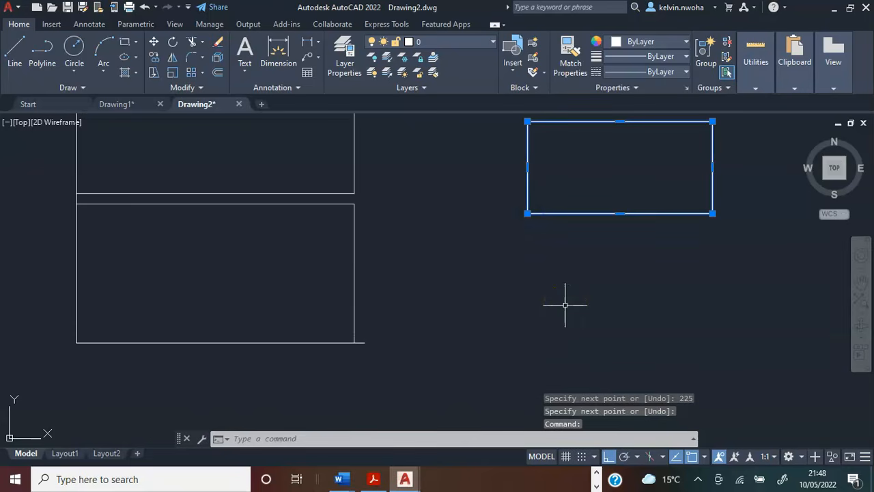
pyautogui.write('mv')
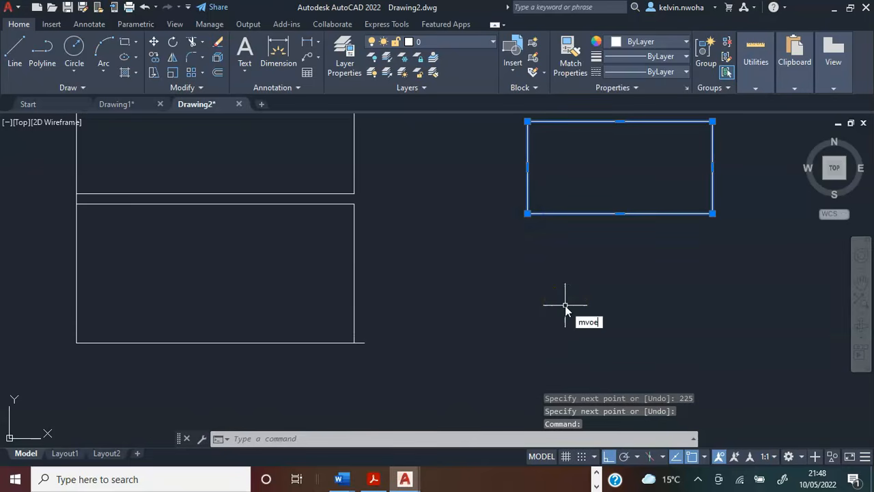
pyautogui.write('oe')
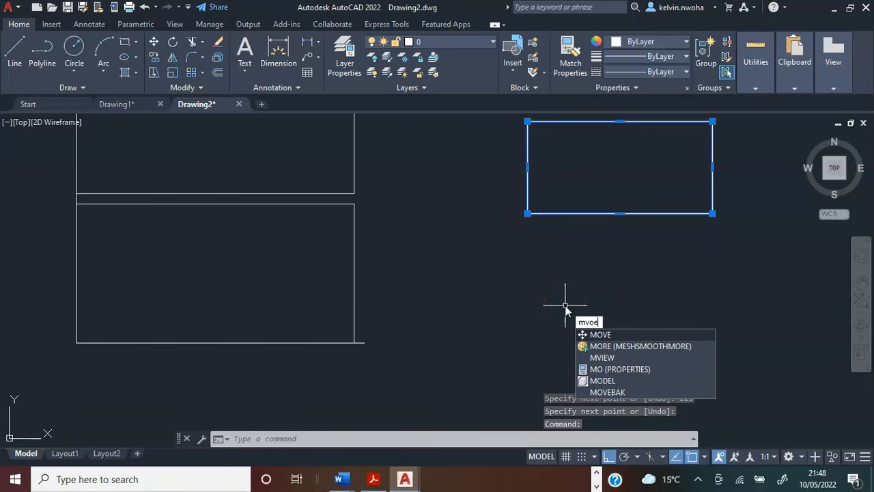
pyautogui.press('BackSpace')
pyautogui.press('BackSpace')
pyautogui.press('BackSpace')
pyautogui.write('ove')
pyautogui.press('Return')
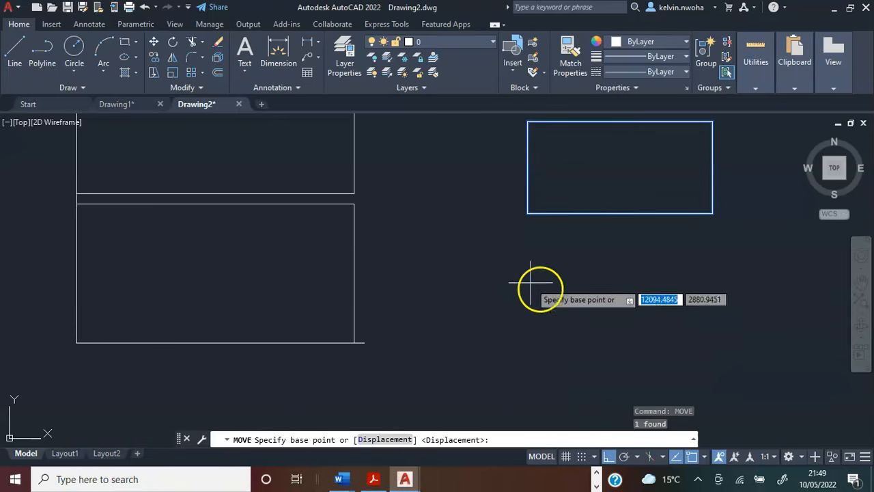
pyautogui.click(526, 214)
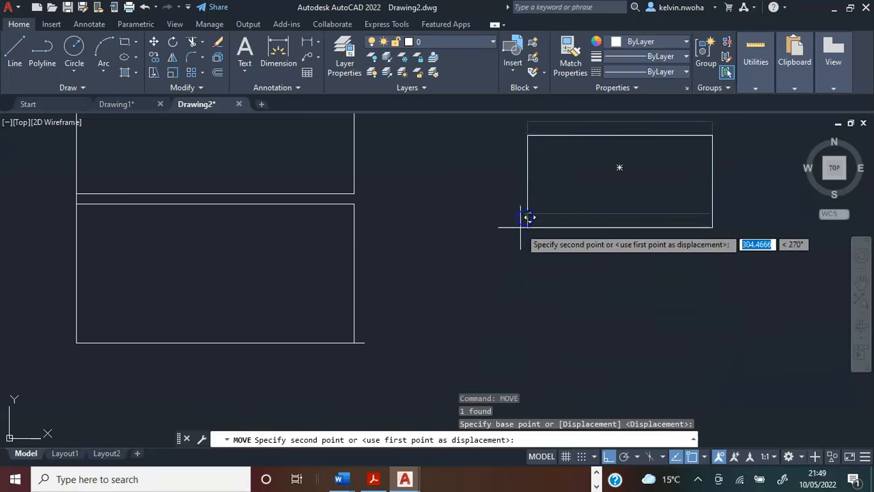
pyautogui.scroll(4, 363, 348)
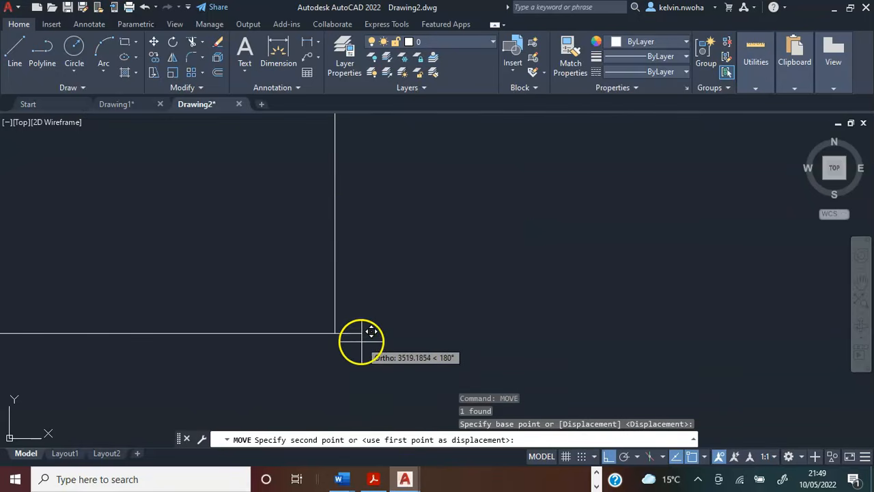
pyautogui.click(362, 335)
pyautogui.scroll(-4, 423, 346)
pyautogui.scroll(4, 452, 346)
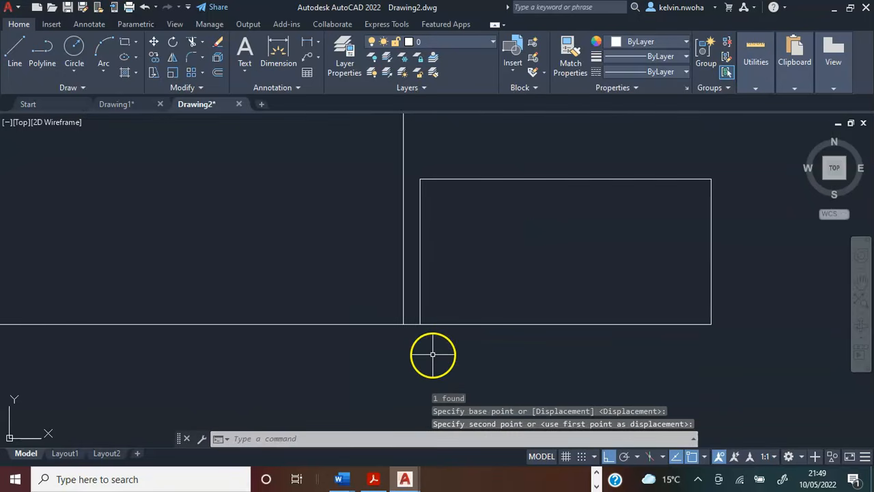
pyautogui.click(405, 323)
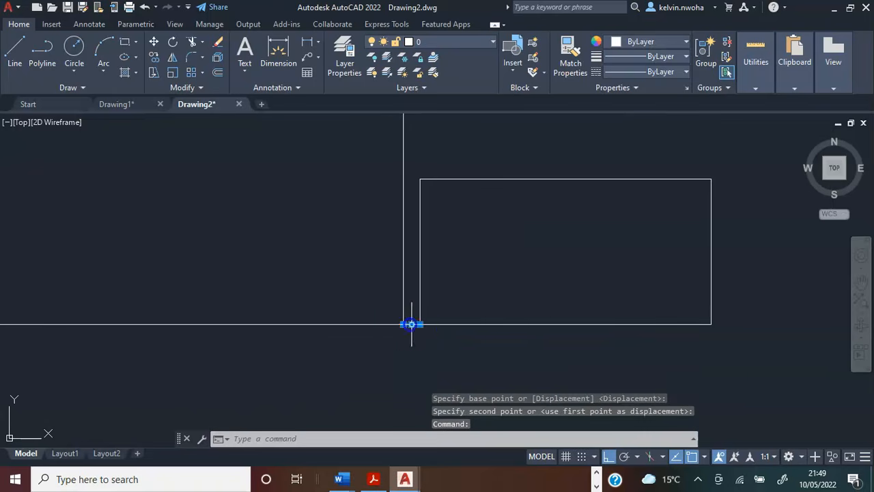
pyautogui.scroll(-4, 422, 351)
pyautogui.scroll(2, 424, 351)
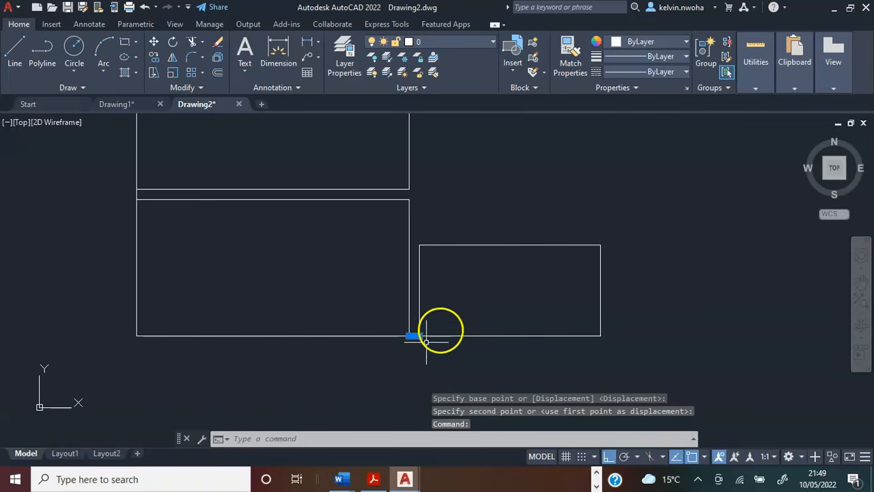
pyautogui.press('Escape')
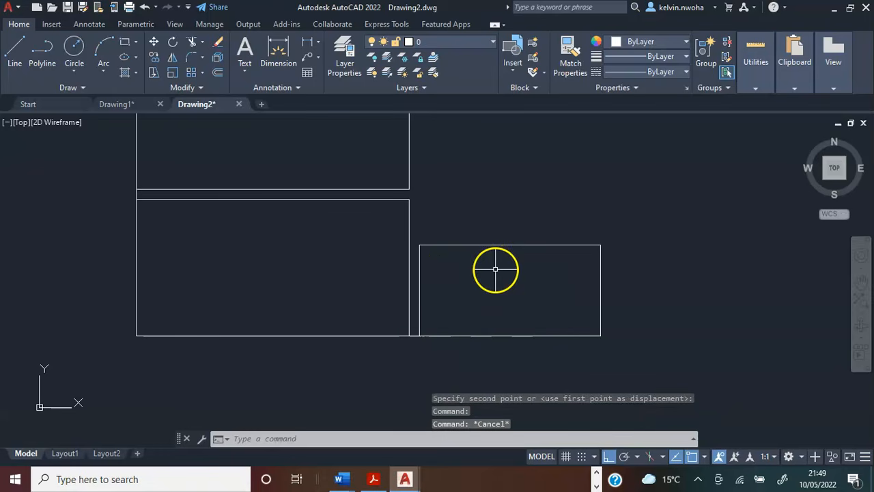
pyautogui.scroll(-2, 447, 246)
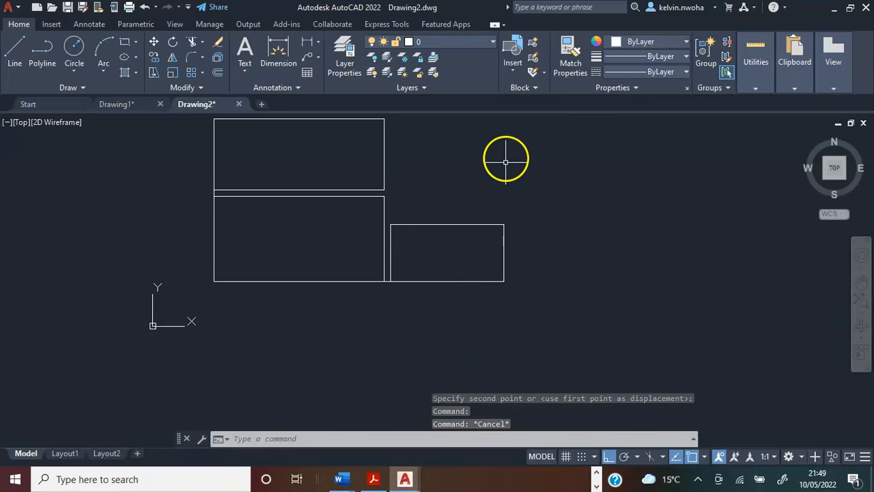
# Draw a rectangle 4000 wide and 3500 high in the empty area to the right of the existing rooms.
pyautogui.moveTo(470, 178); pyautogui.dragTo(418, 196, button='middle')
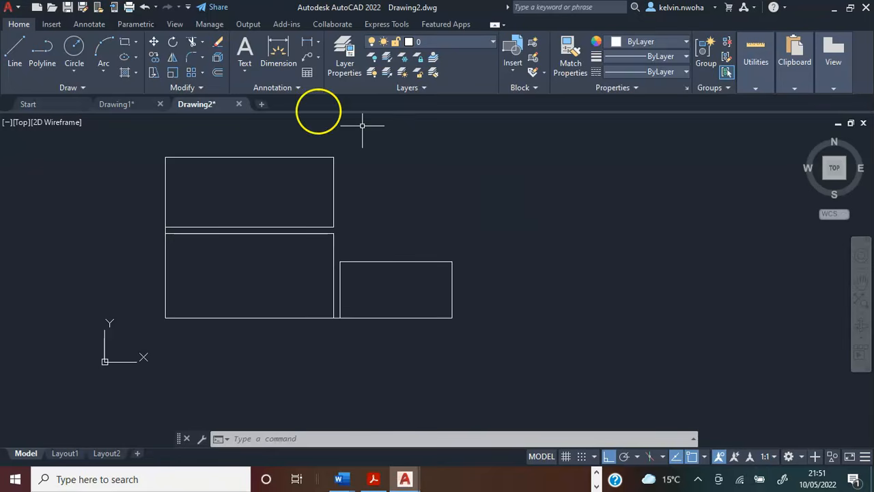
pyautogui.click(125, 41)
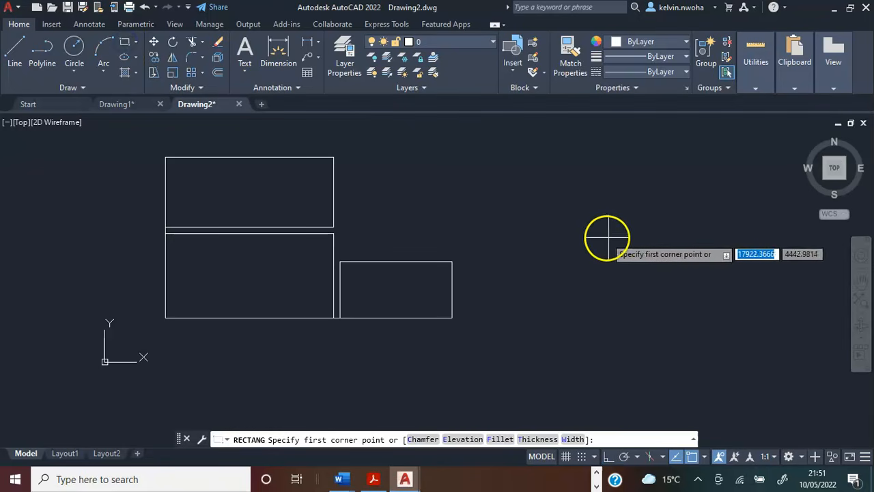
pyautogui.click(497, 204)
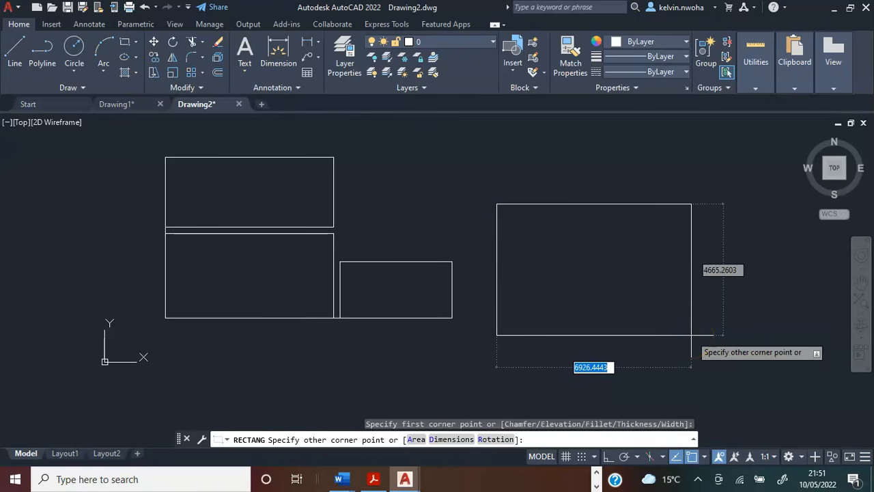
pyautogui.write('@4000')
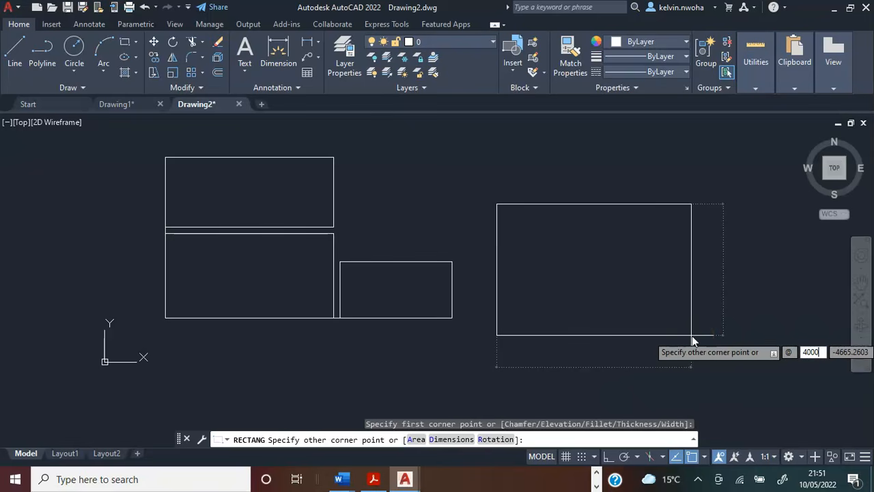
pyautogui.press('Tab')
pyautogui.write('35000')
pyautogui.press('BackSpace')
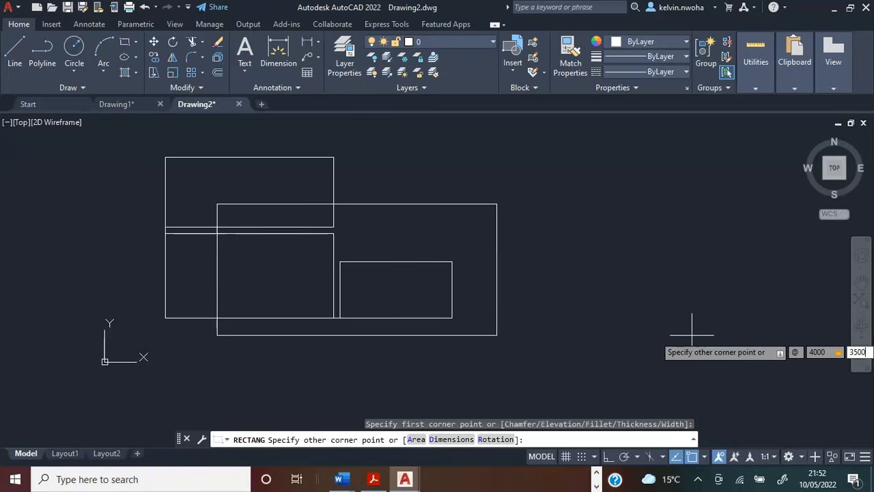
pyautogui.press('Return')
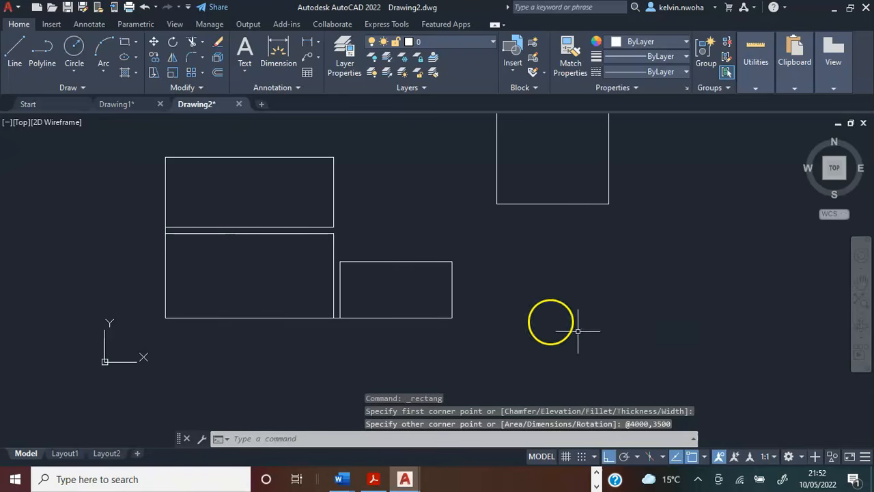
# Draw a vertical line 225 long upward from the upper-left corner of the 4000 by 2000 rectangle.
pyautogui.scroll(-1, 578, 330)
pyautogui.scroll(1, 519, 205)
pyautogui.click(14, 55)
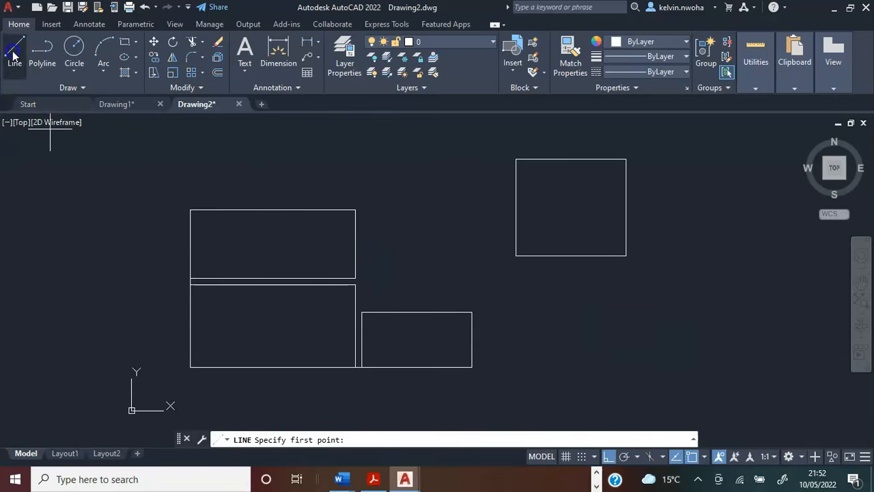
pyautogui.scroll(2, 354, 316)
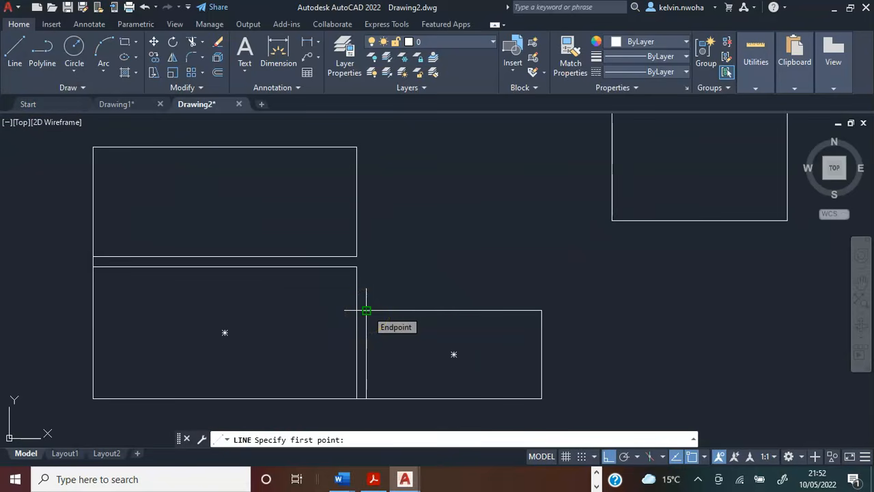
pyautogui.click(366, 311)
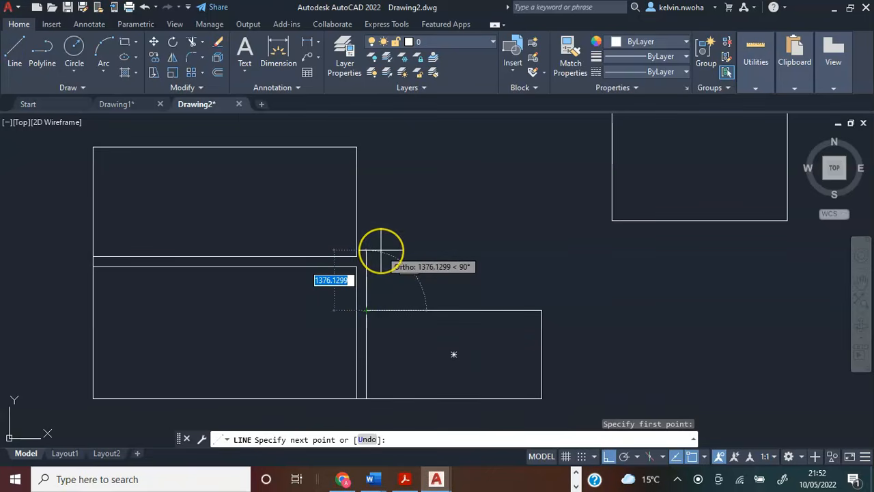
pyautogui.write('225')
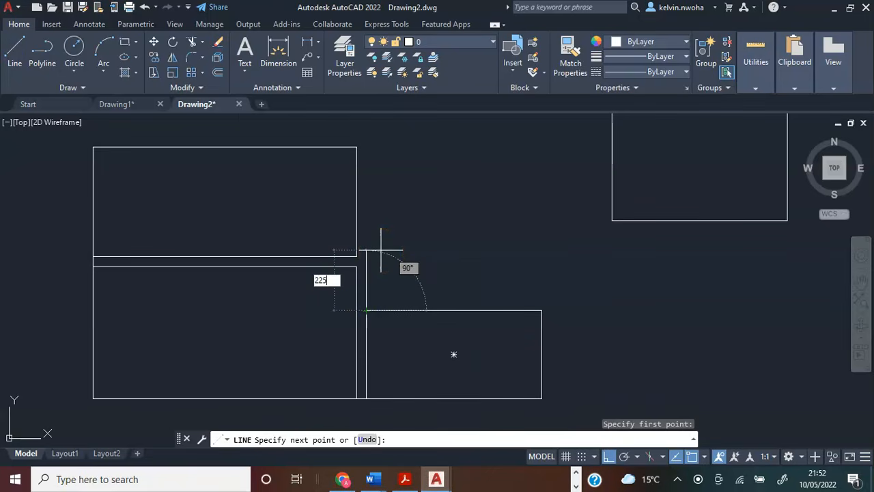
pyautogui.press('Return')
pyautogui.press('Return')
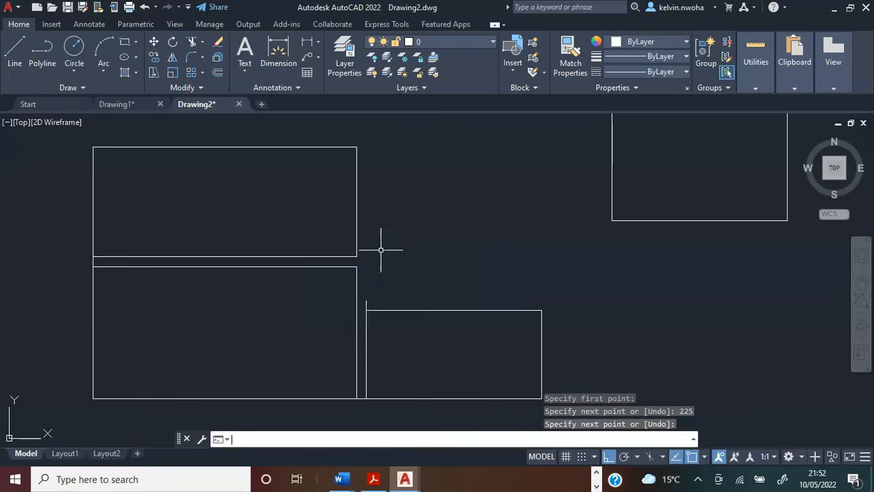
# Move the 4000 by 3500 rectangle from its lower-left corner to the upper end of the vertical 225 line above the 4000 by 2000 rectangle.
pyautogui.scroll(-2, 530, 261)
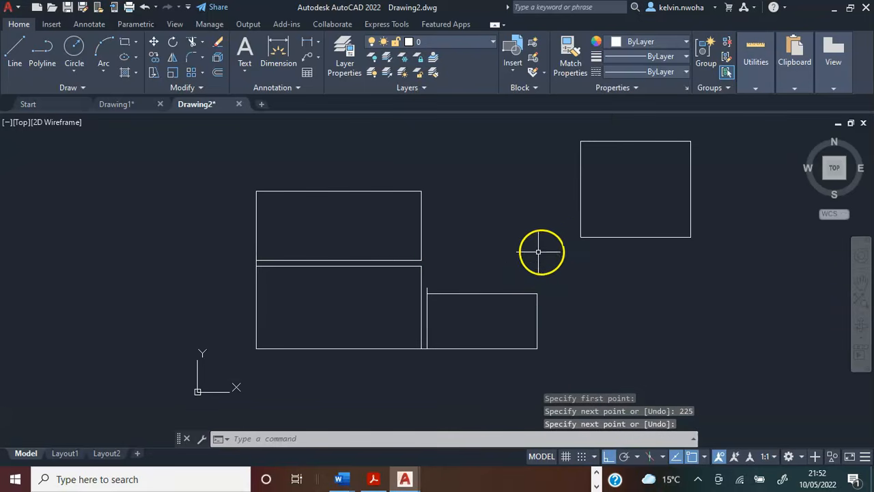
pyautogui.click(585, 237)
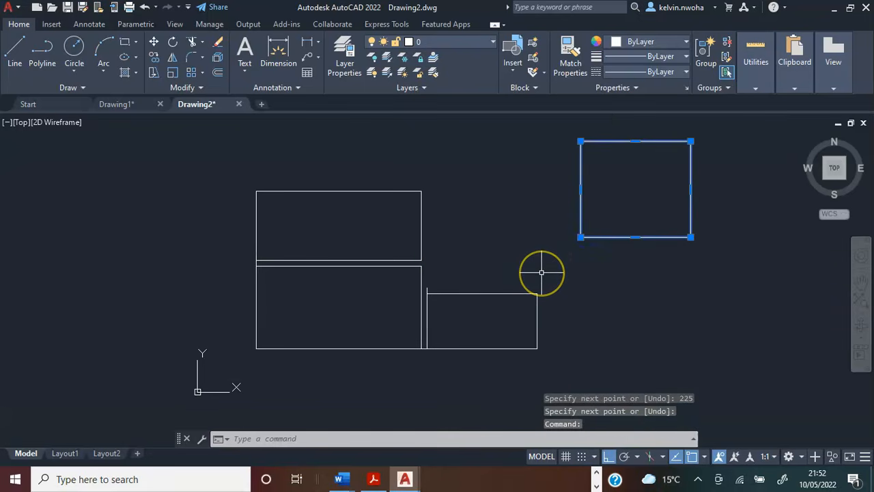
pyautogui.write('M')
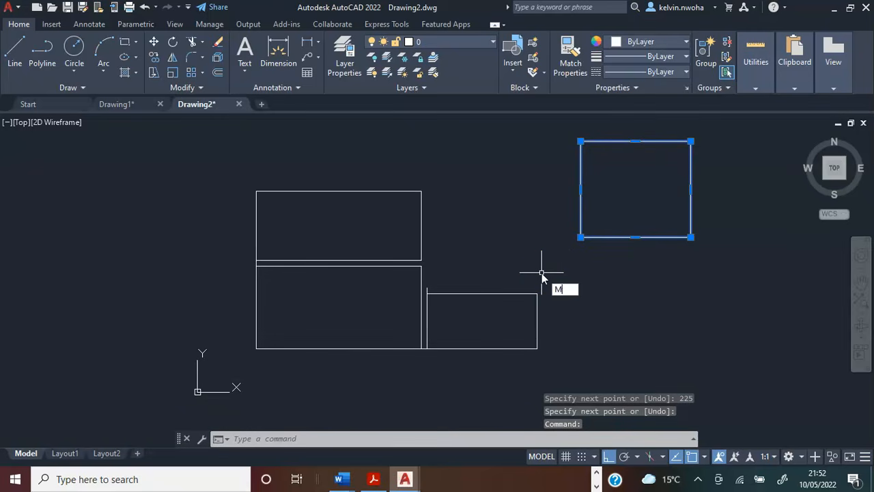
pyautogui.write('OVE')
pyautogui.press('Return')
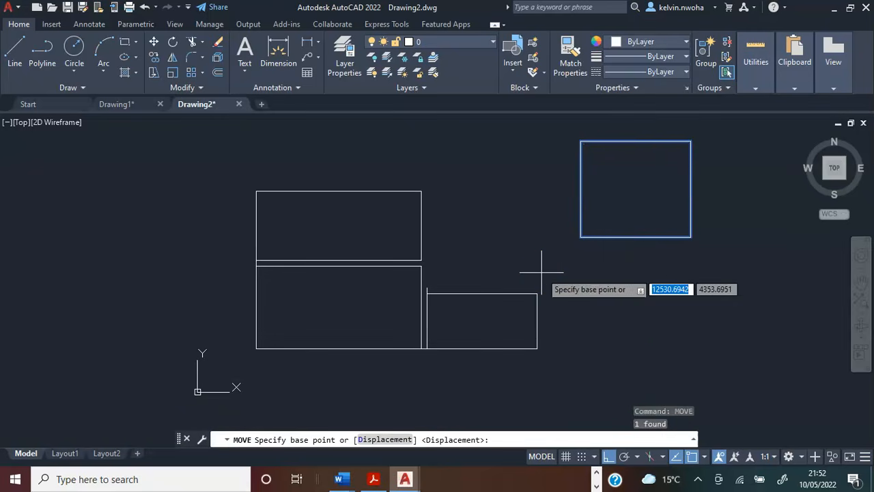
pyautogui.click(581, 237)
pyautogui.scroll(4, 428, 292)
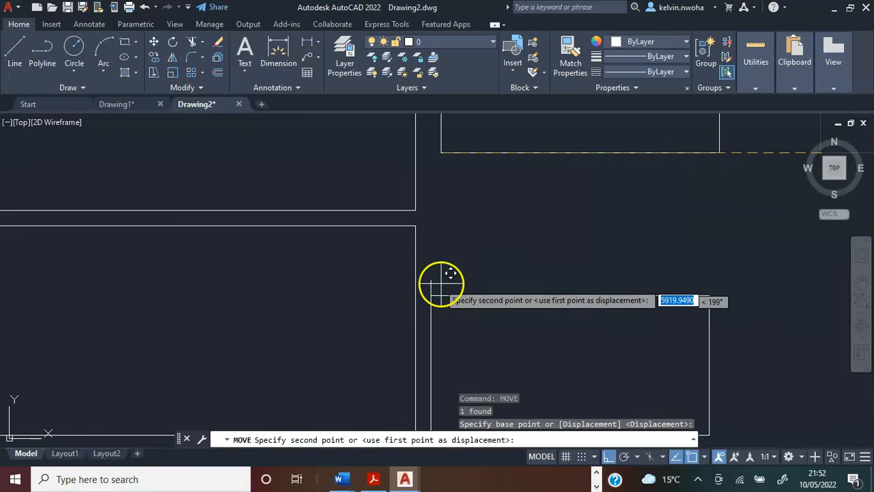
pyautogui.click(434, 278)
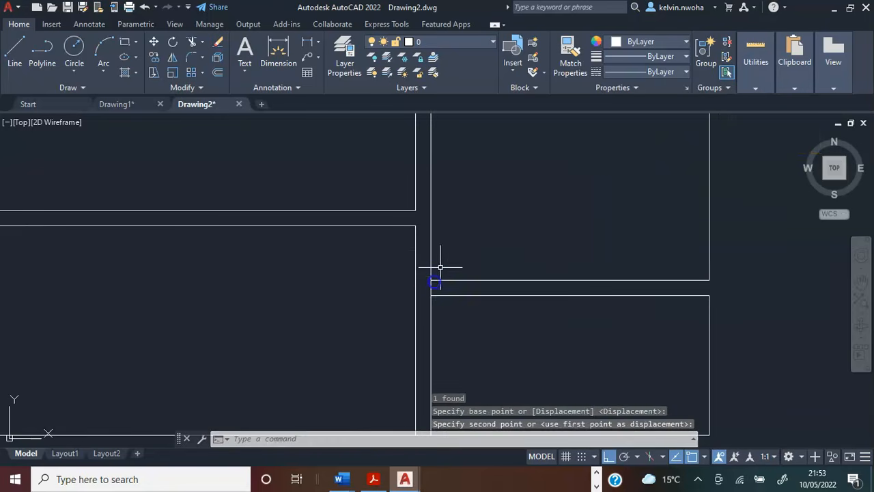
pyautogui.scroll(-4, 452, 237)
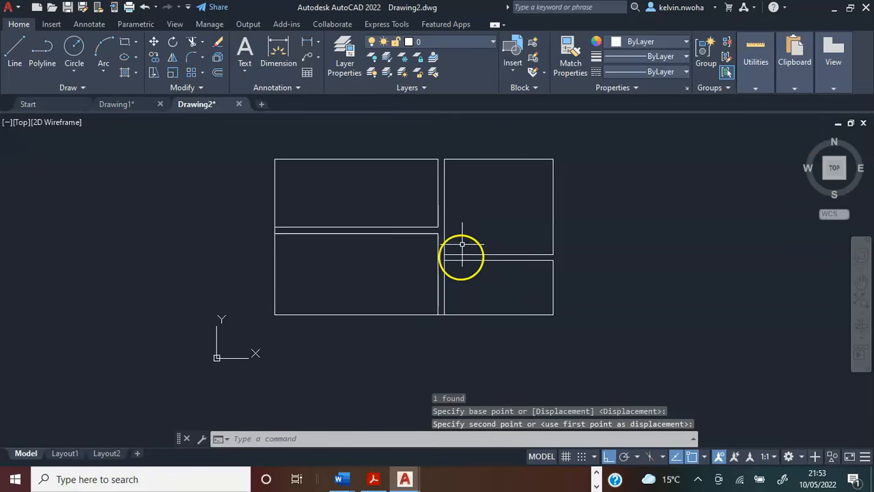
pyautogui.scroll(4, 460, 254)
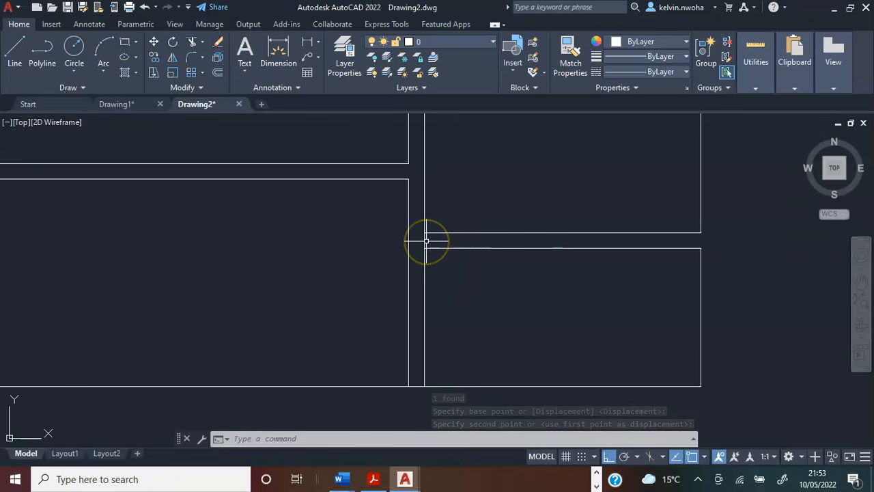
pyautogui.click(425, 240)
pyautogui.scroll(-4, 478, 274)
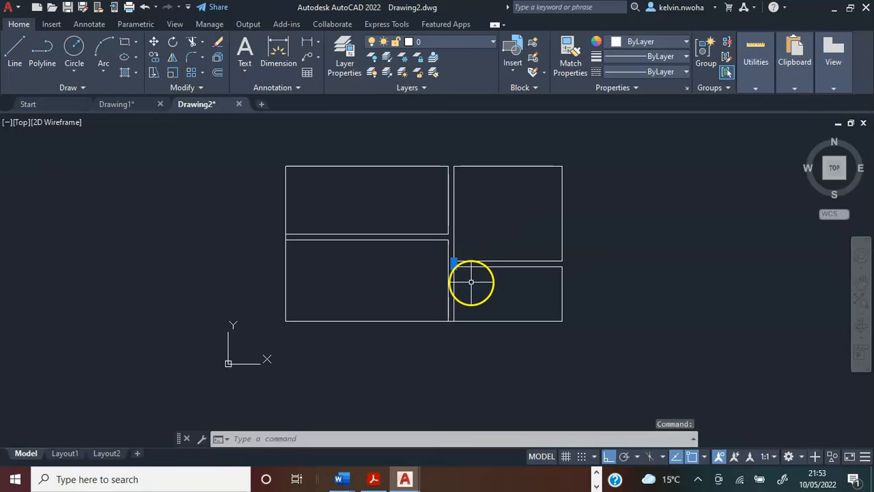
pyautogui.scroll(3, 355, 255)
pyautogui.press('Escape')
# Draw a 225 by 225 square in the empty area to the left of the 6000 by 2500 rectangle.
pyautogui.scroll(-2, 343, 273)
pyautogui.scroll(2, 353, 215)
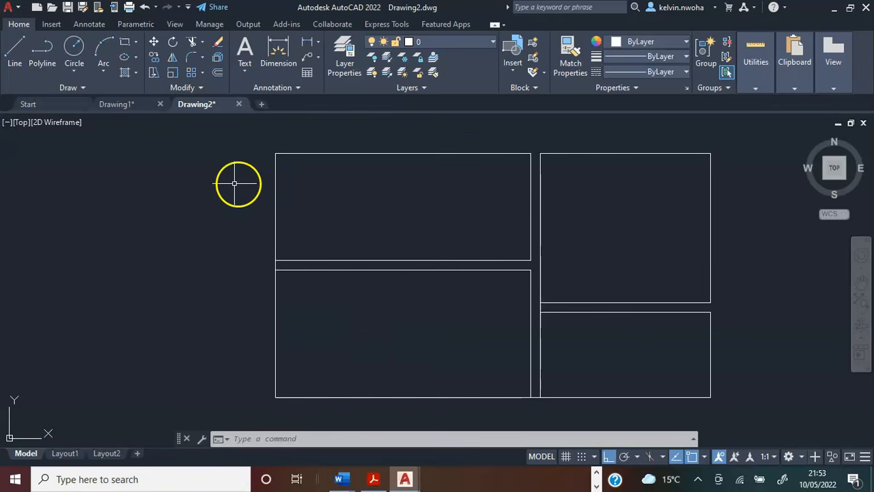
pyautogui.click(124, 45)
pyautogui.click(150, 168)
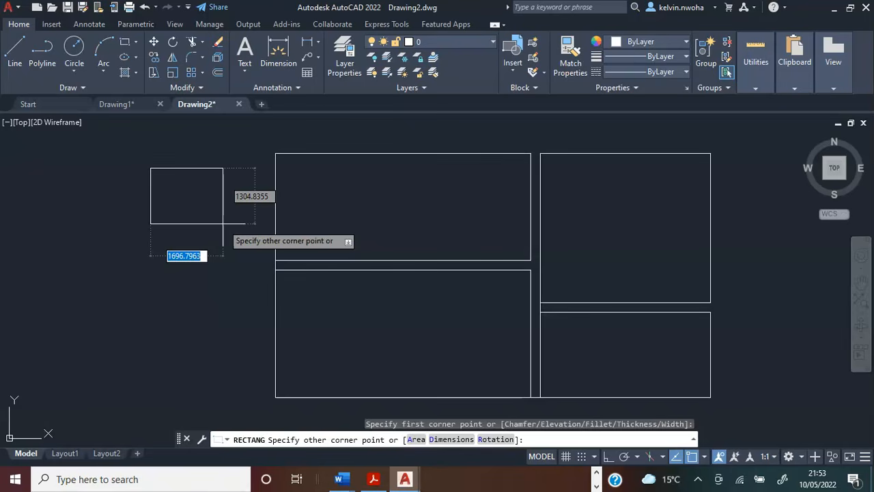
pyautogui.press('F8')
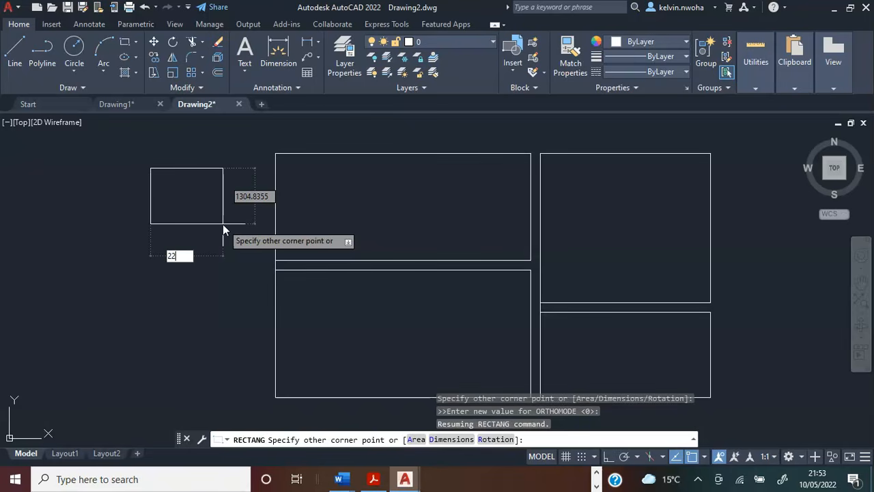
pyautogui.write('225')
pyautogui.press('Tab')
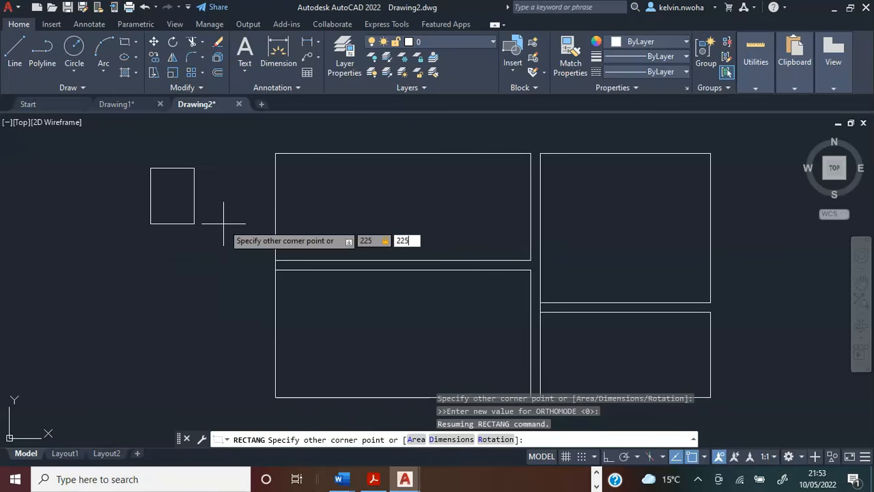
pyautogui.press('Return')
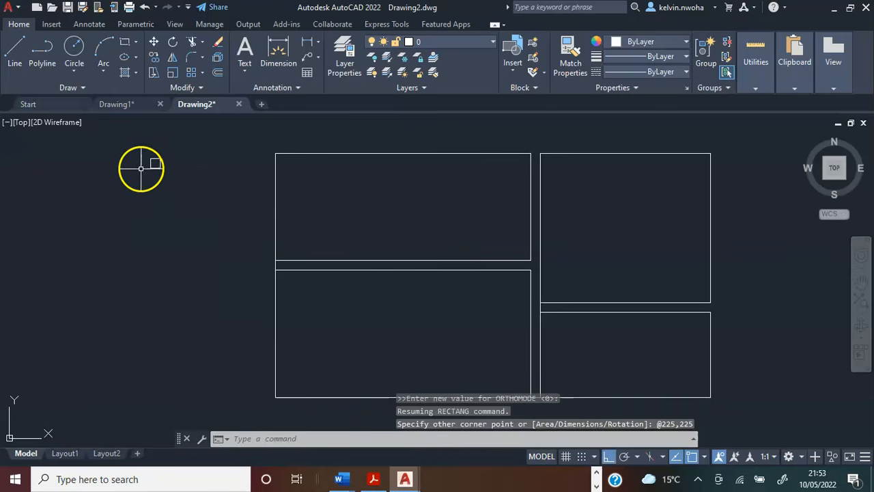
# Move the 225 square from its lower-right corner to the upper-left corner of the 6000 by 2500 rectangle, with ortho off.
pyautogui.scroll(3, 148, 163)
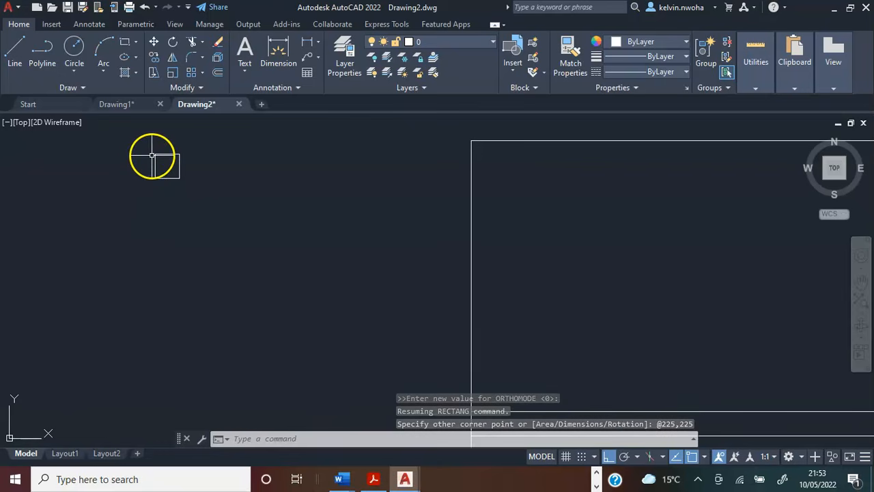
pyautogui.click(153, 155)
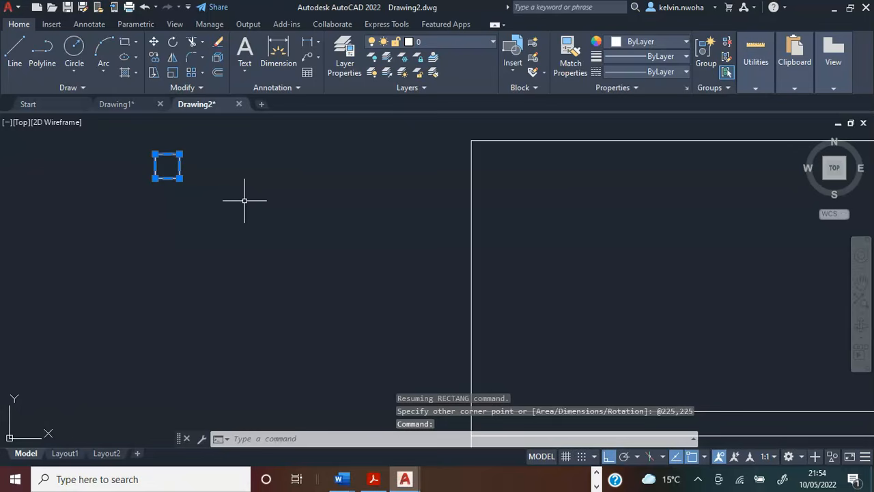
pyautogui.scroll(-2, 255, 186)
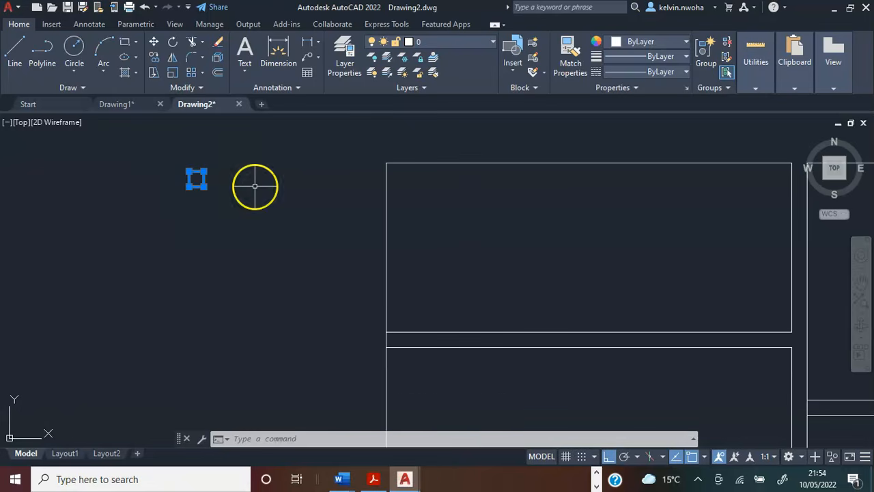
pyautogui.write('e')
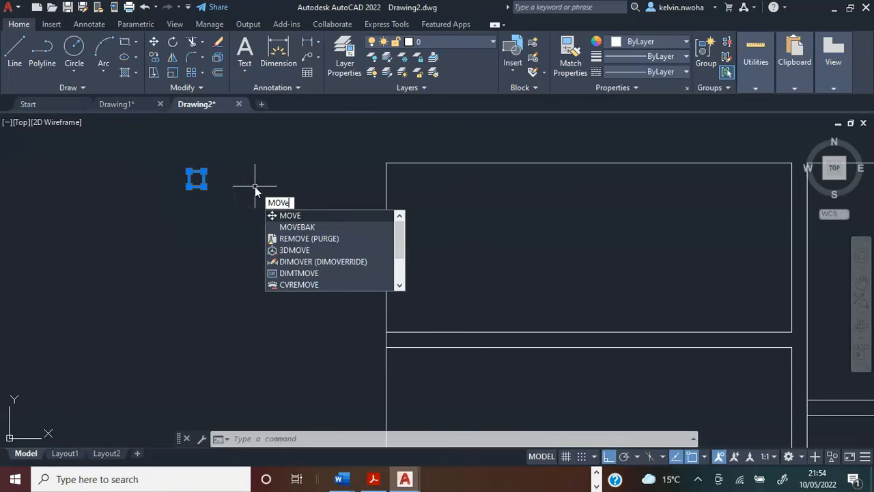
pyautogui.press('Return')
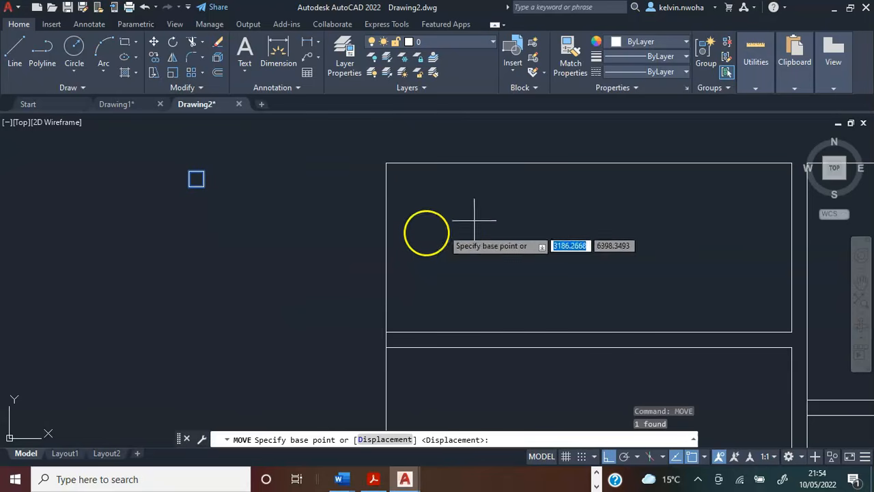
pyautogui.scroll(2, 244, 231)
pyautogui.moveTo(207, 213); pyautogui.dragTo(221, 294, button='middle')
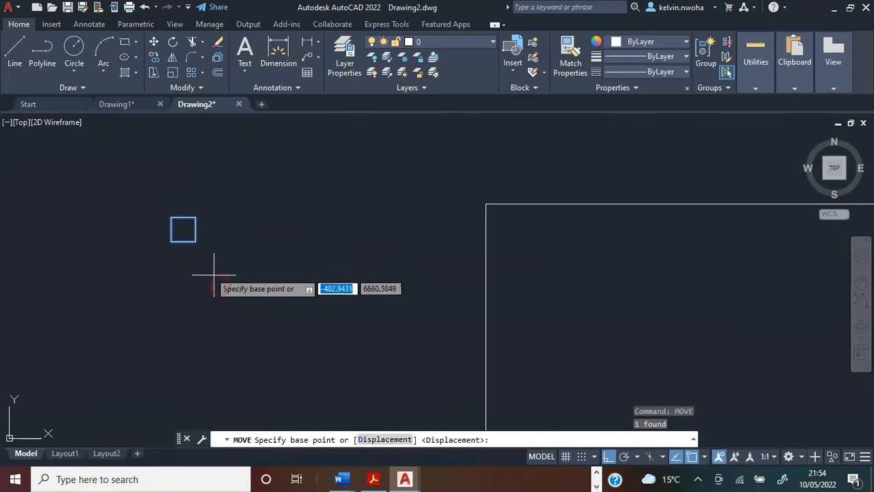
pyautogui.click(195, 241)
pyautogui.scroll(4, 471, 196)
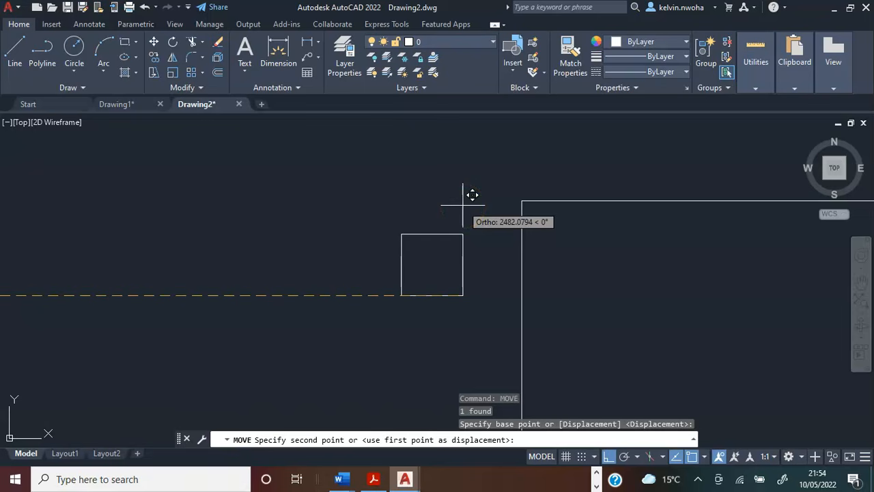
pyautogui.press('F8')
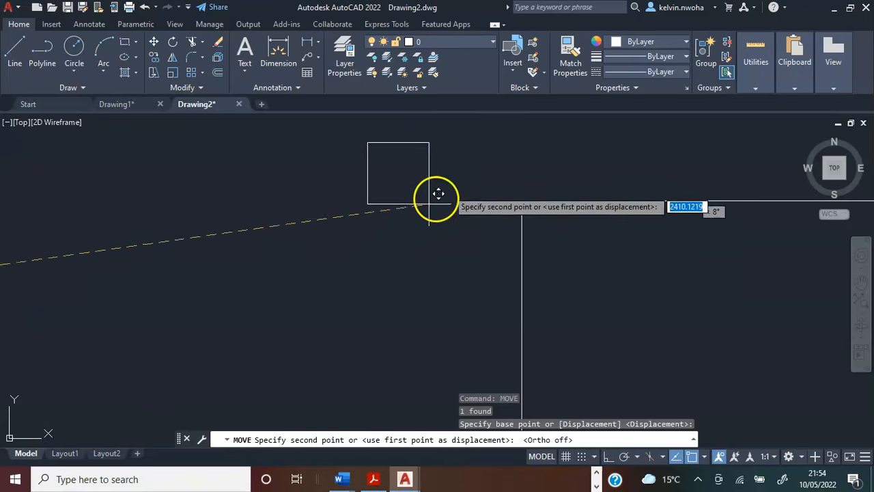
pyautogui.scroll(-5, 517, 185)
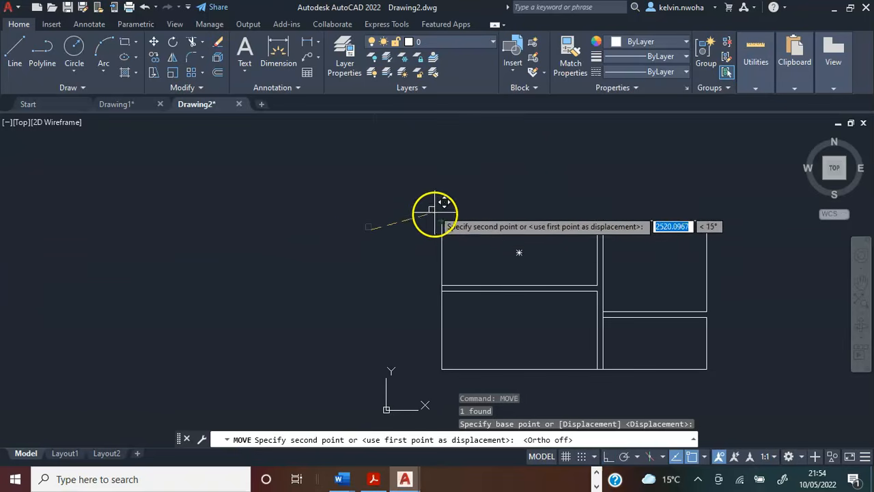
pyautogui.scroll(6, 441, 201)
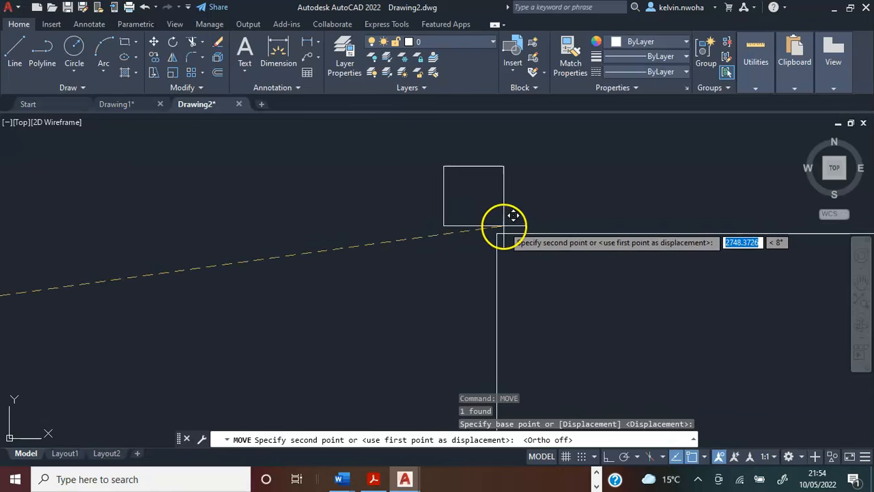
pyautogui.click(505, 225)
# Copy the 225 square from its upper-left corner to the lower-right corner of the 4000 by 2000 rectangle.
pyautogui.scroll(-6, 390, 220)
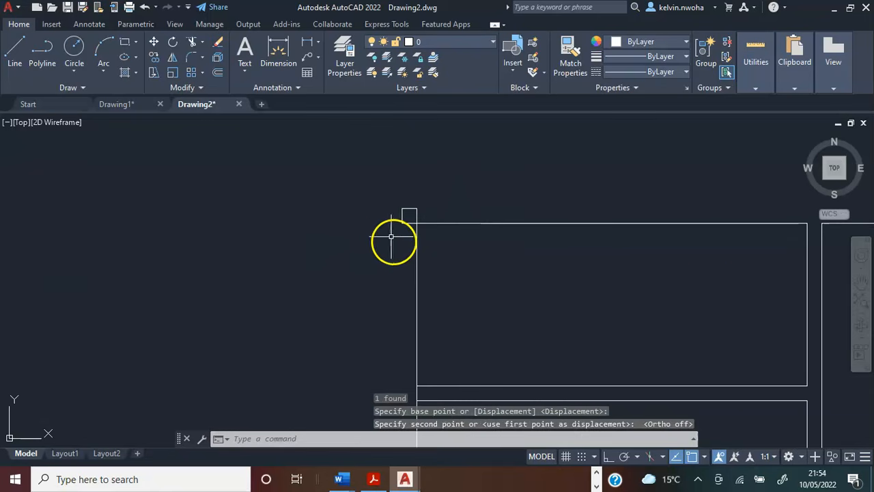
pyautogui.scroll(-3, 386, 236)
pyautogui.scroll(5, 386, 235)
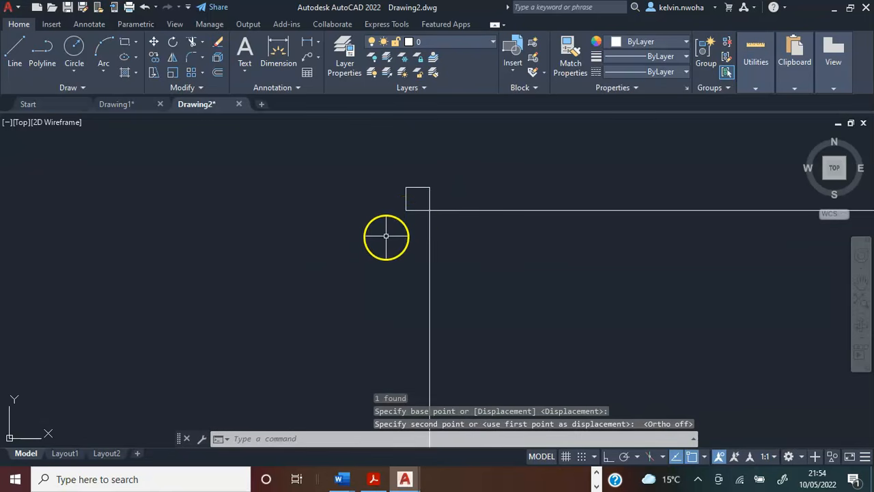
pyautogui.click(410, 212)
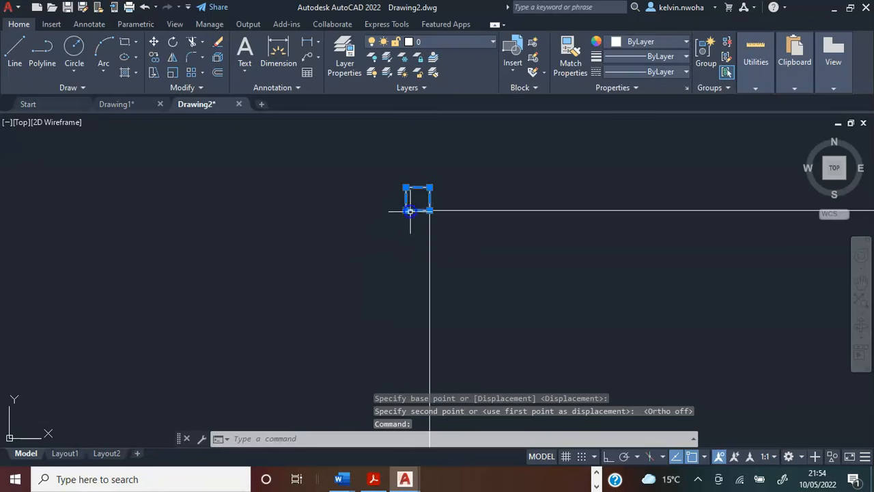
pyautogui.write('cop')
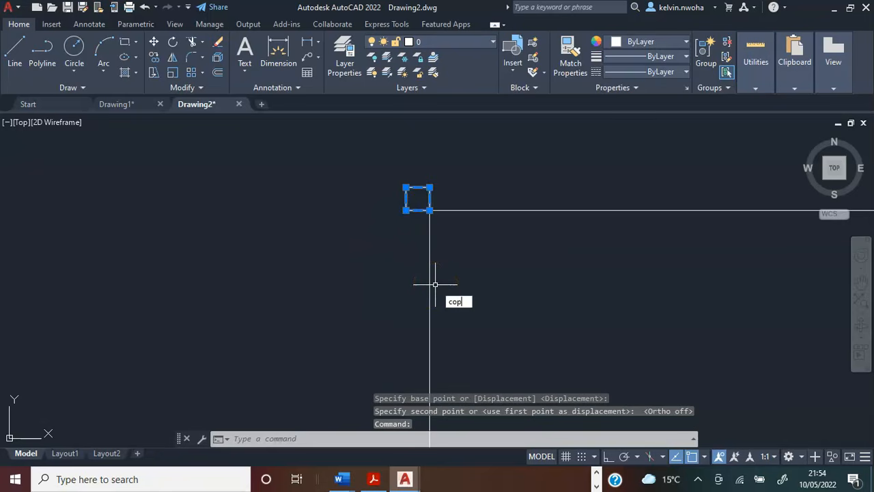
pyautogui.write('y')
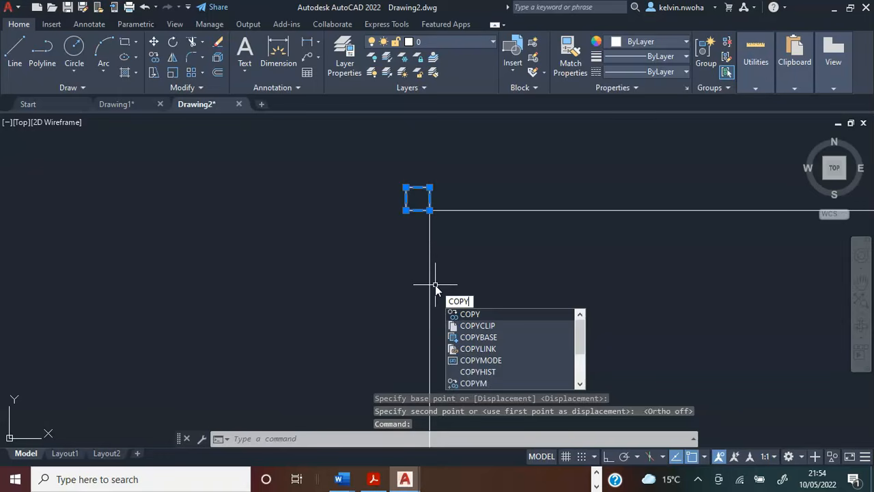
pyautogui.press('Return')
pyautogui.scroll(3, 374, 167)
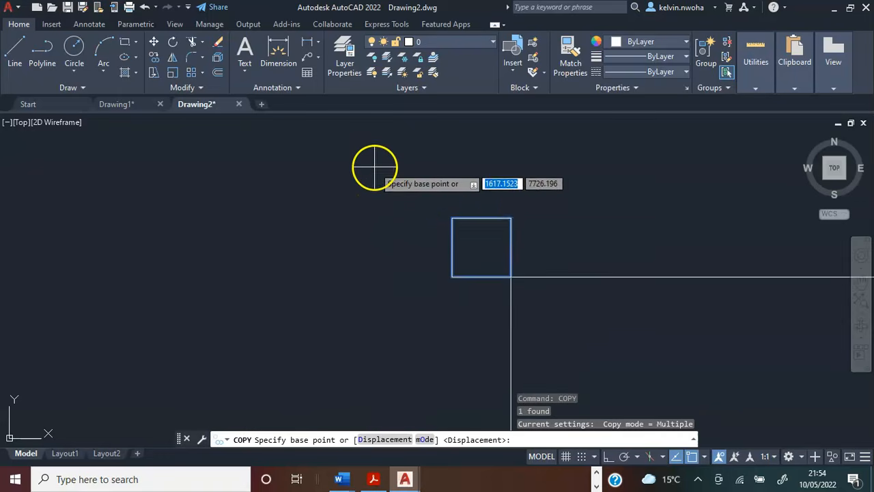
pyautogui.click(451, 218)
pyautogui.scroll(-5, 380, 196)
pyautogui.moveTo(468, 261); pyautogui.dragTo(305, 167, button='middle')
pyautogui.scroll(-2, 340, 185)
pyautogui.scroll(5, 465, 253)
pyautogui.scroll(4, 502, 242)
pyautogui.click(453, 244)
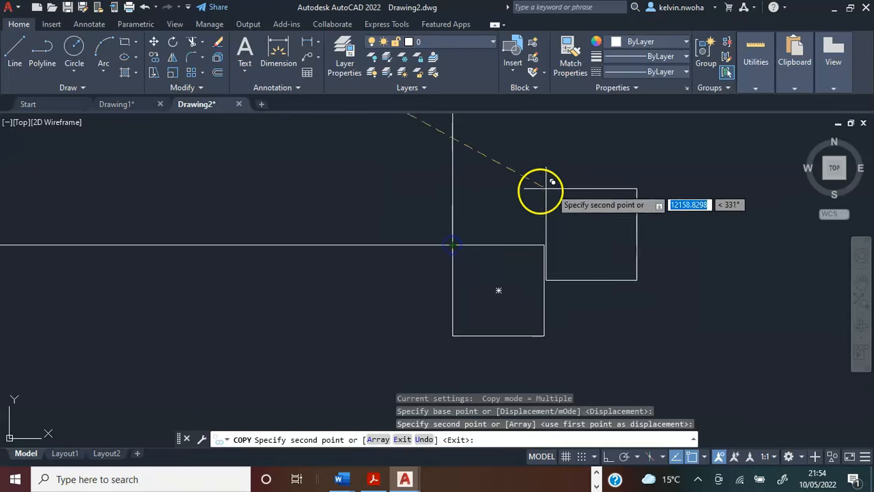
pyautogui.press('Return')
pyautogui.scroll(-5, 613, 255)
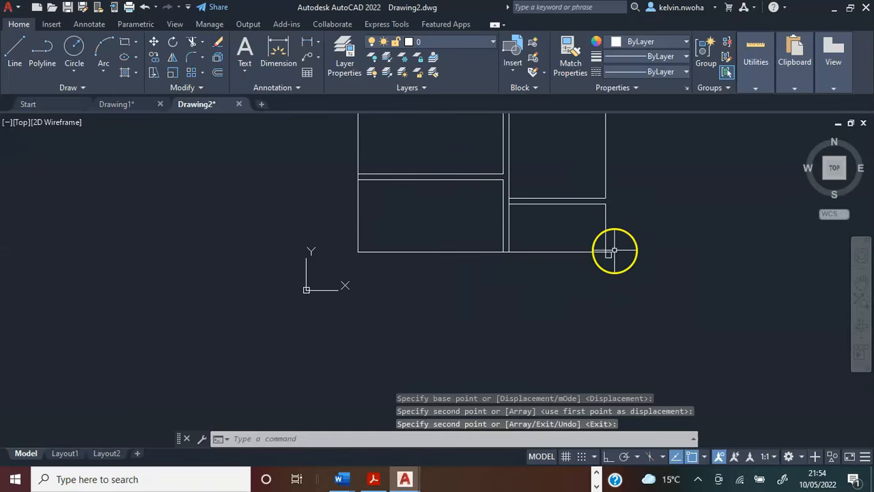
pyautogui.scroll(4, 610, 256)
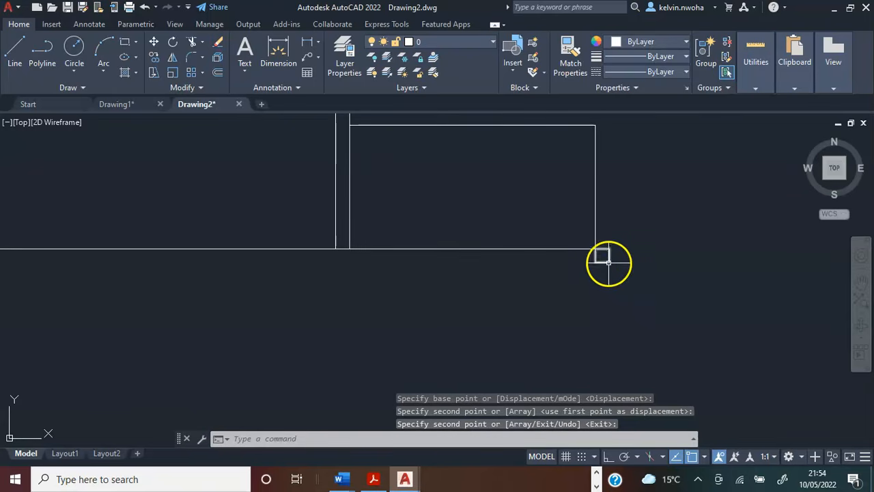
pyautogui.click(609, 263)
pyautogui.scroll(-6, 635, 281)
pyautogui.scroll(2, 554, 196)
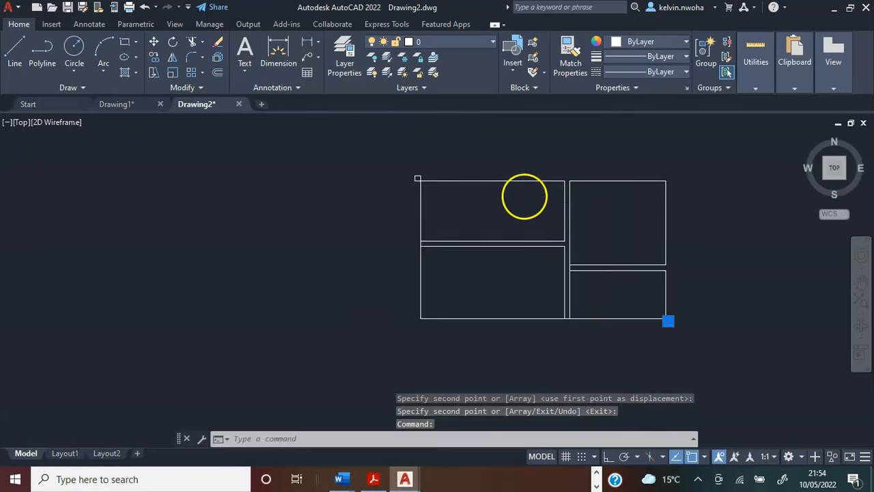
pyautogui.scroll(2, 524, 196)
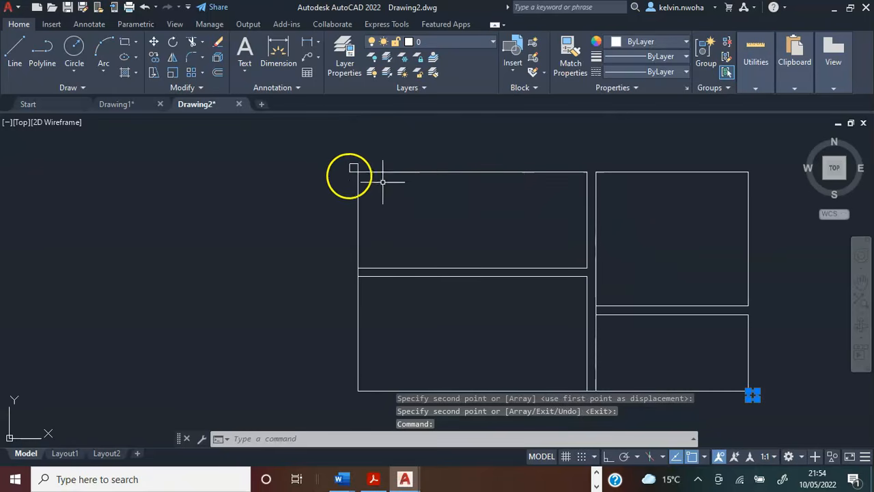
pyautogui.click(351, 166)
pyautogui.scroll(-2, 269, 170)
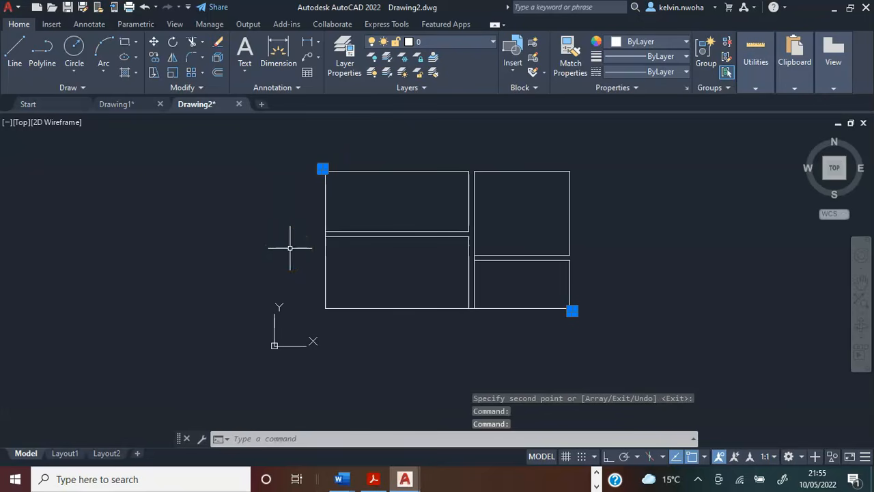
# Draw a 10675 by 6175 rectangle around all rooms, from the upper-left square's outer corner to the lower-right square's outer corner.
pyautogui.click(124, 46)
pyautogui.scroll(4, 317, 140)
pyautogui.scroll(-6, 230, 174)
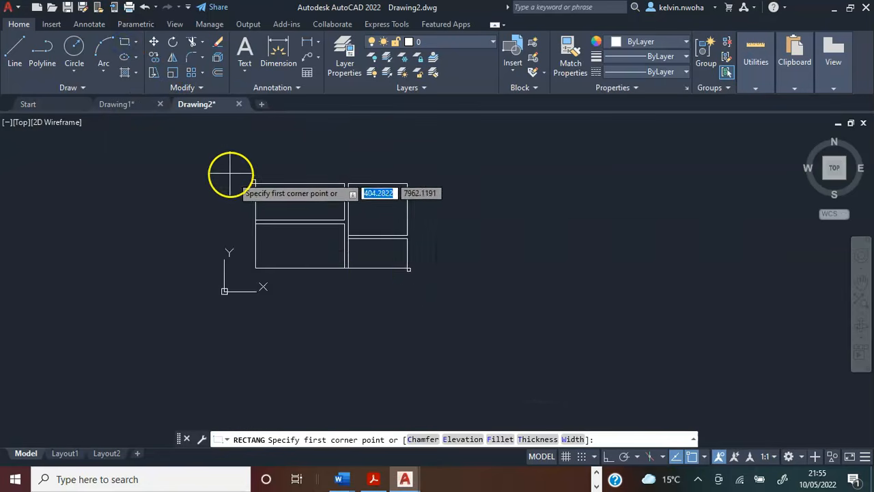
pyautogui.scroll(3, 404, 280)
pyautogui.scroll(-5, 406, 259)
pyautogui.scroll(6, 494, 254)
pyautogui.moveTo(494, 254); pyautogui.dragTo(184, 243, button='middle')
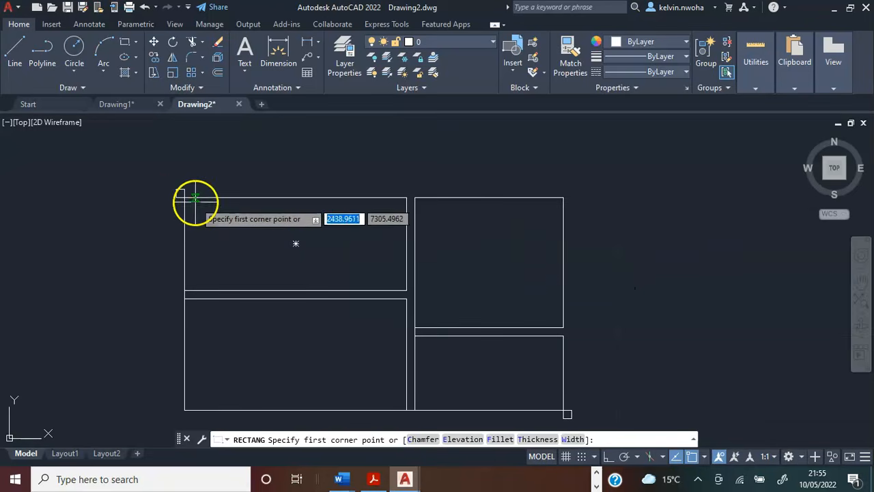
pyautogui.scroll(4, 185, 199)
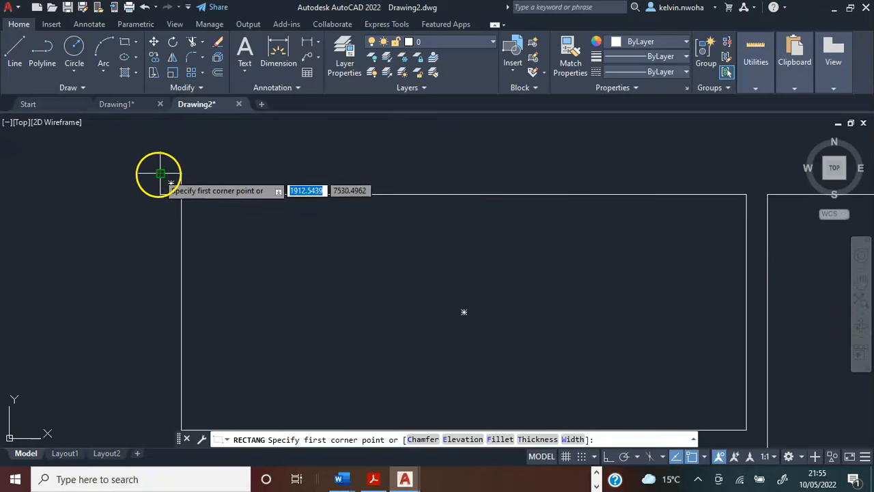
pyautogui.click(157, 171)
pyautogui.scroll(-5, 148, 171)
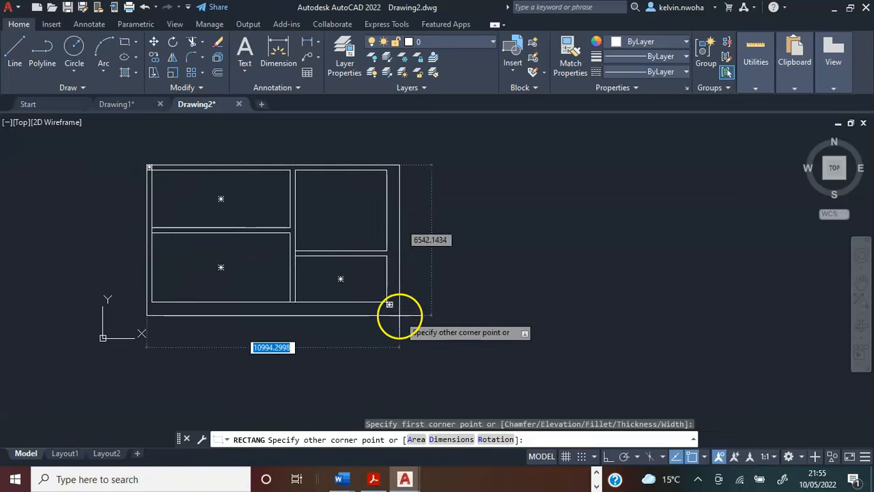
pyautogui.scroll(5, 378, 299)
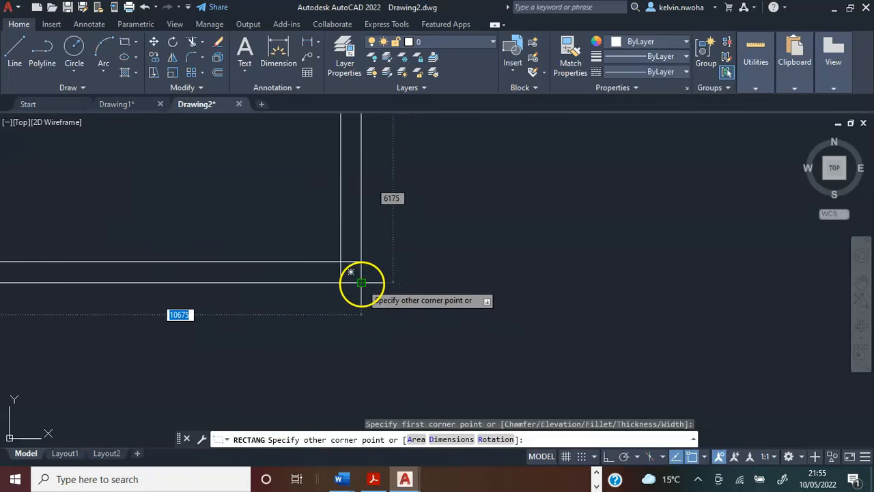
pyautogui.click(362, 283)
# Delete the two 225 squares at the upper-left and lower-right corners of the outer wall.
pyautogui.scroll(-2, 455, 290)
pyautogui.scroll(-3, 599, 320)
pyautogui.scroll(4, 273, 158)
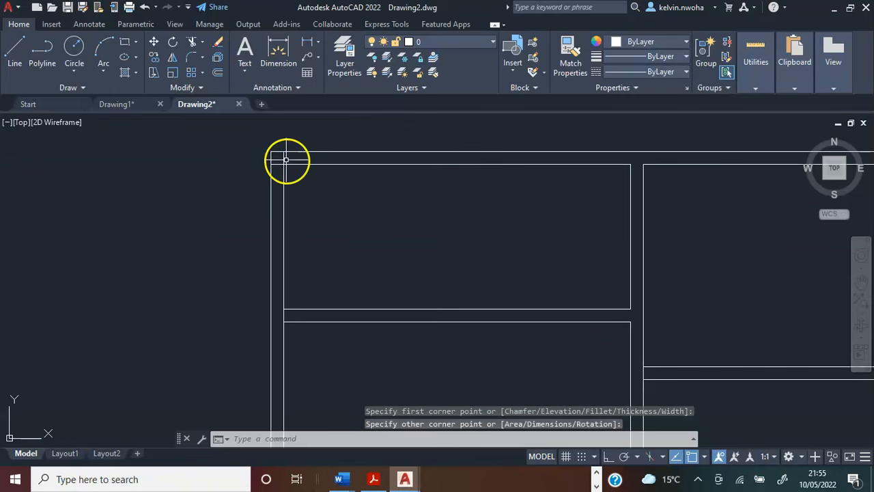
pyautogui.click(280, 156)
pyautogui.scroll(-4, 280, 157)
pyautogui.scroll(5, 402, 244)
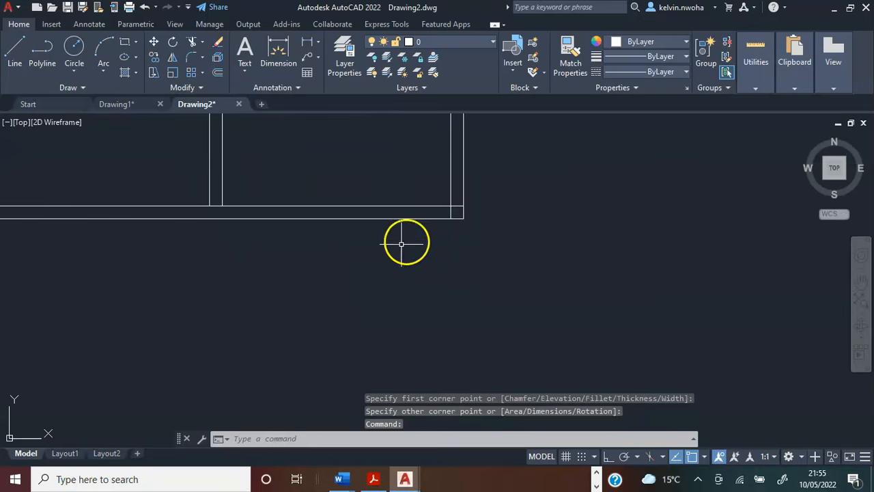
pyautogui.click(454, 211)
pyautogui.scroll(-4, 498, 253)
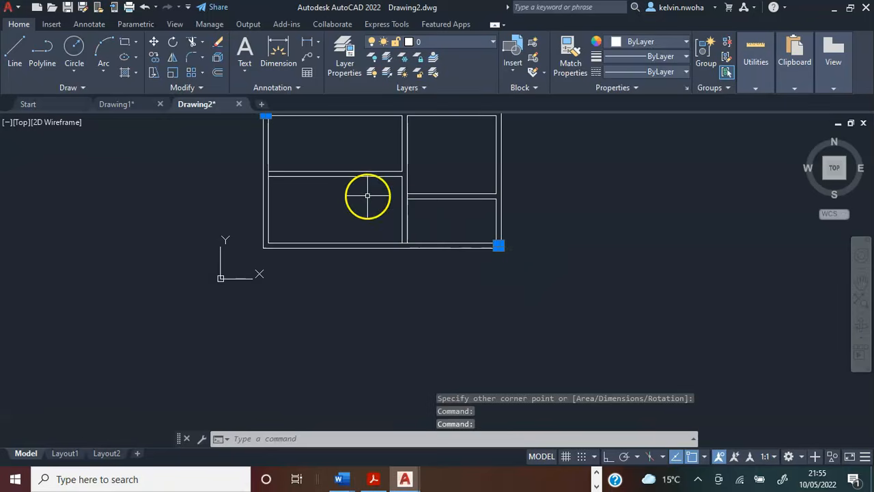
pyautogui.moveTo(371, 208); pyautogui.dragTo(369, 294, button='middle')
pyautogui.scroll(4, 369, 294)
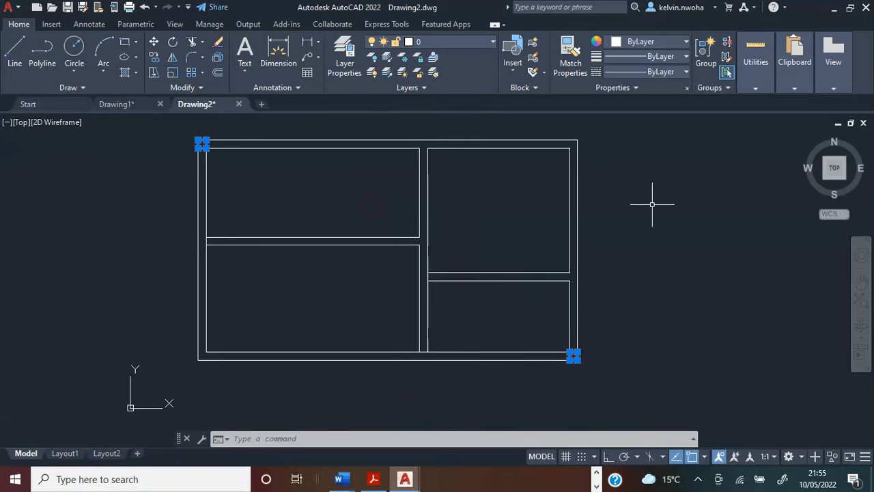
pyautogui.press('Delete')
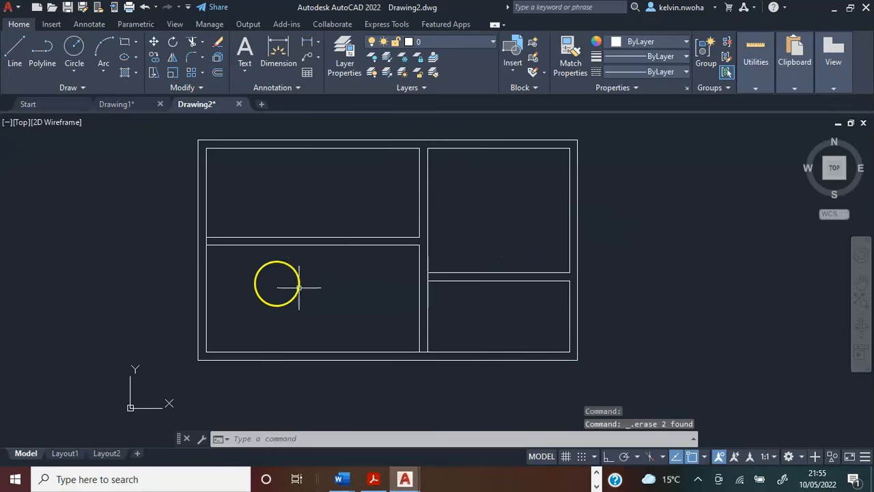
# Delete the three short leftover spacing lines between the rooms: on the left inner wall, between the two right rooms, and at the lower middle wall.
pyautogui.scroll(2, 206, 247)
pyautogui.click(202, 235)
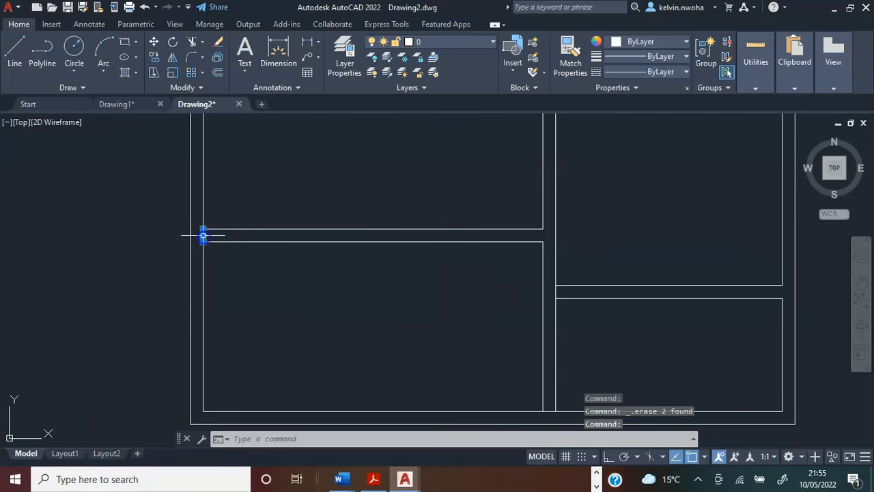
pyautogui.scroll(-2, 201, 239)
pyautogui.scroll(3, 401, 289)
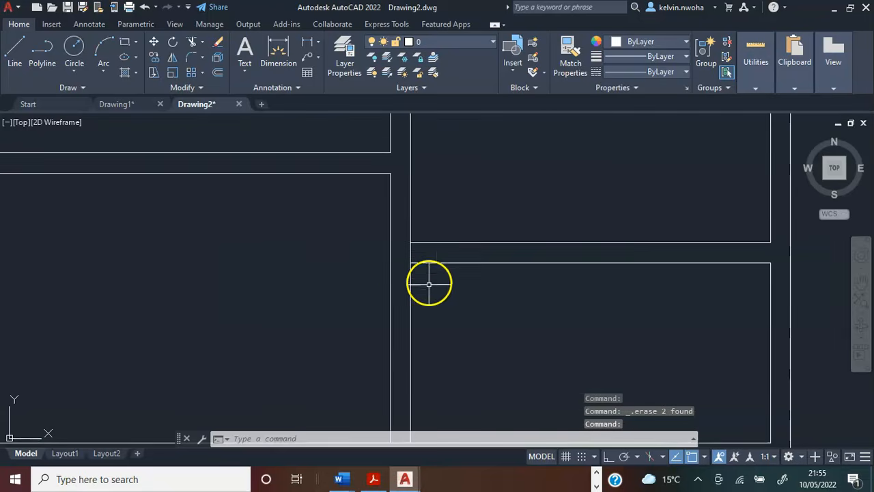
pyautogui.click(411, 254)
pyautogui.scroll(-3, 407, 287)
pyautogui.scroll(3, 403, 314)
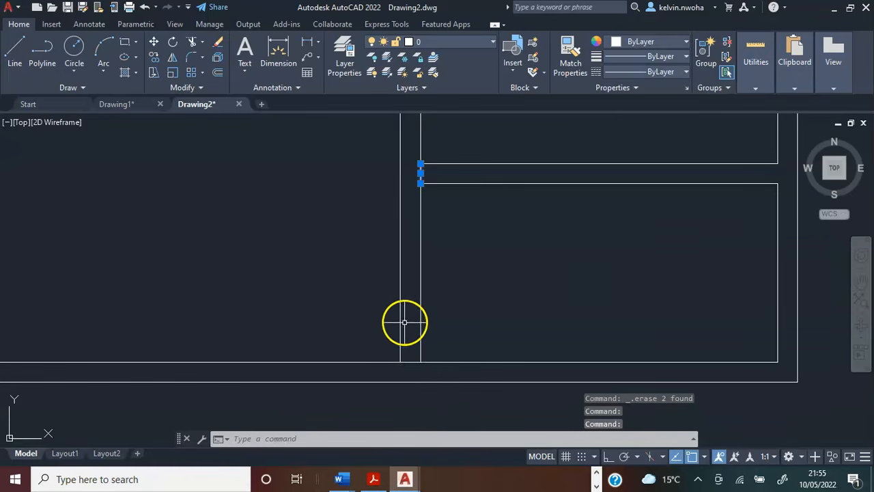
pyautogui.click(407, 359)
pyautogui.scroll(-4, 437, 318)
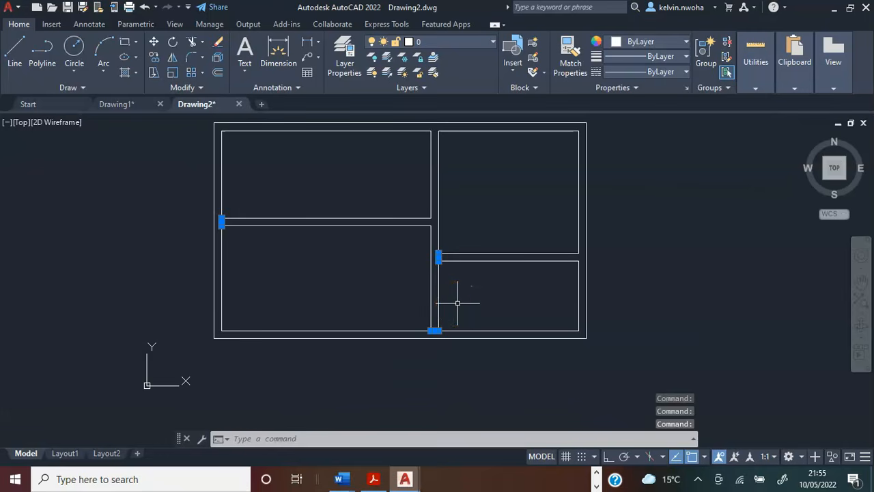
pyautogui.press('Delete')
# With ortho on, draw a line 450 rightward from the lower-left room's inner lower-left corner, and continue it down across the wall to the outer line.
pyautogui.moveTo(458, 299); pyautogui.dragTo(497, 335, button='middle')
pyautogui.scroll(2, 423, 312)
pyautogui.scroll(-2, 423, 312)
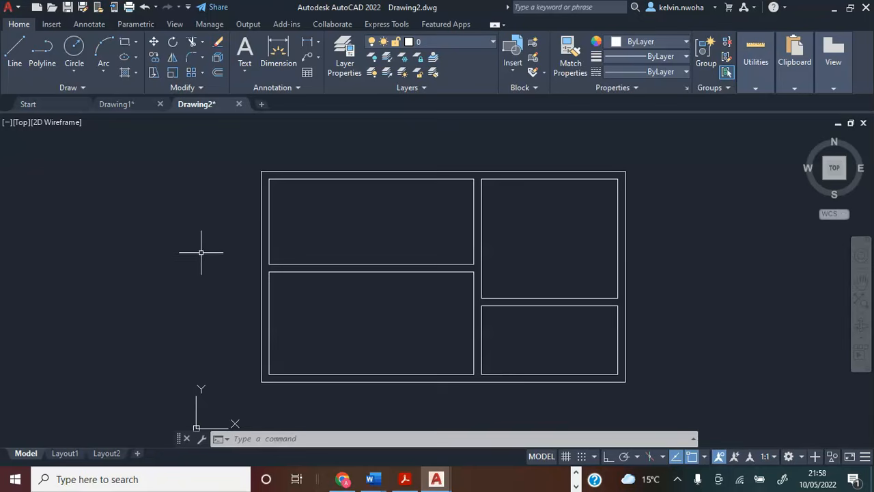
pyautogui.scroll(2, 289, 332)
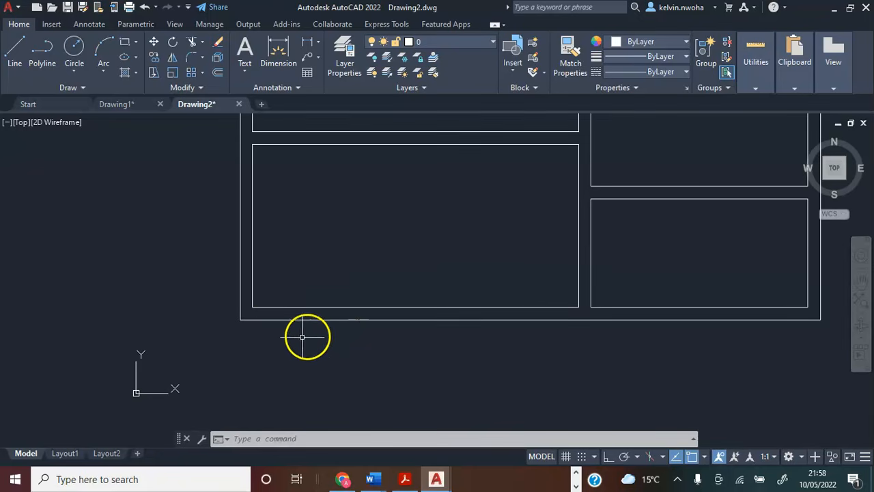
pyautogui.click(15, 54)
pyautogui.scroll(3, 214, 328)
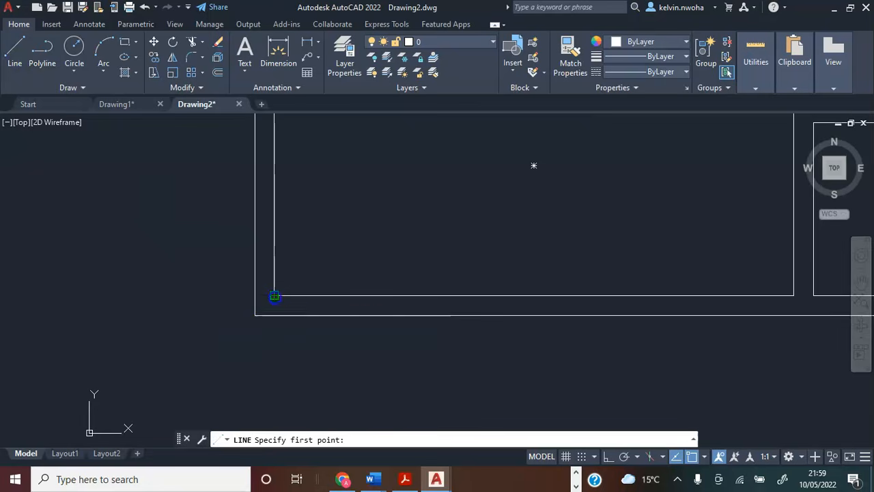
pyautogui.click(274, 296)
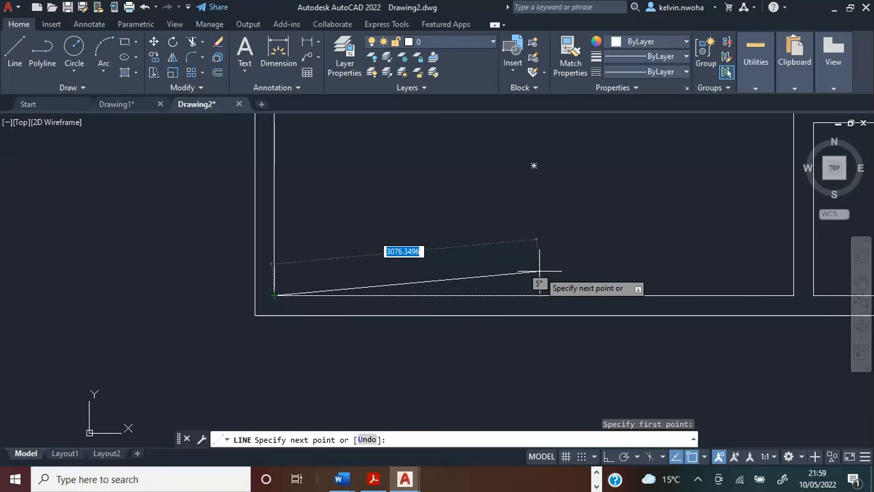
pyautogui.press('F8')
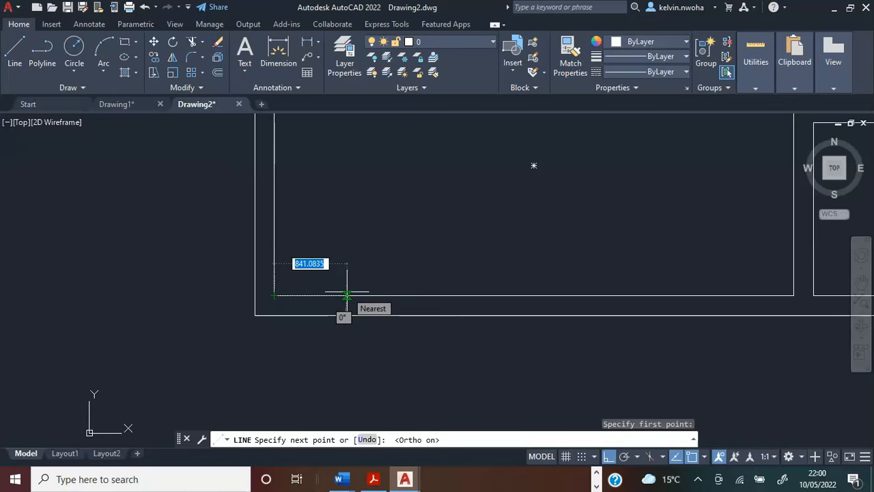
pyautogui.write('45')
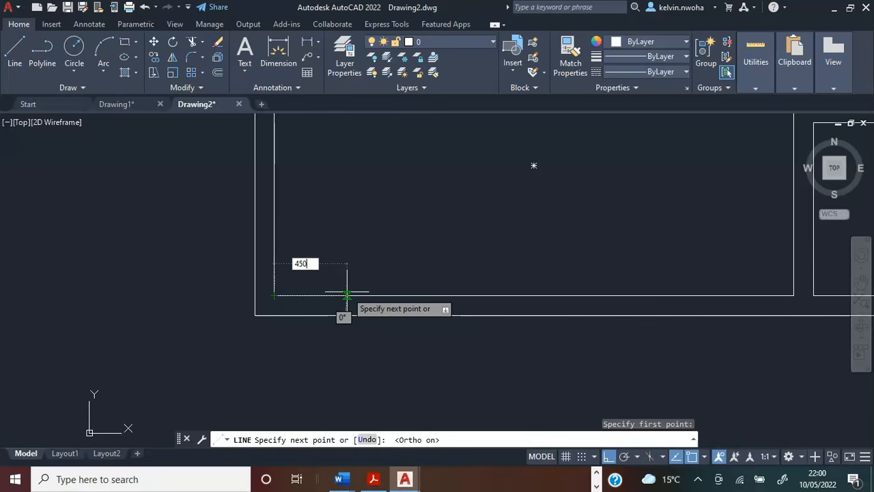
pyautogui.write('0')
pyautogui.press('Return')
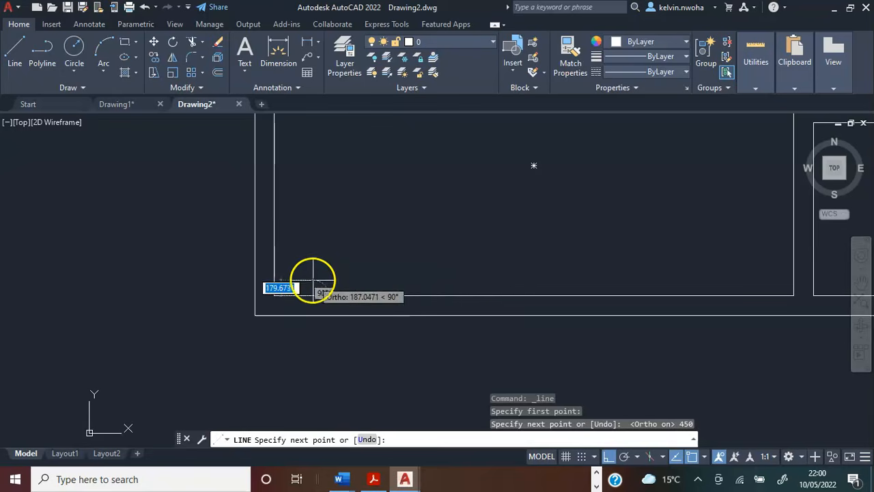
pyautogui.scroll(4, 312, 316)
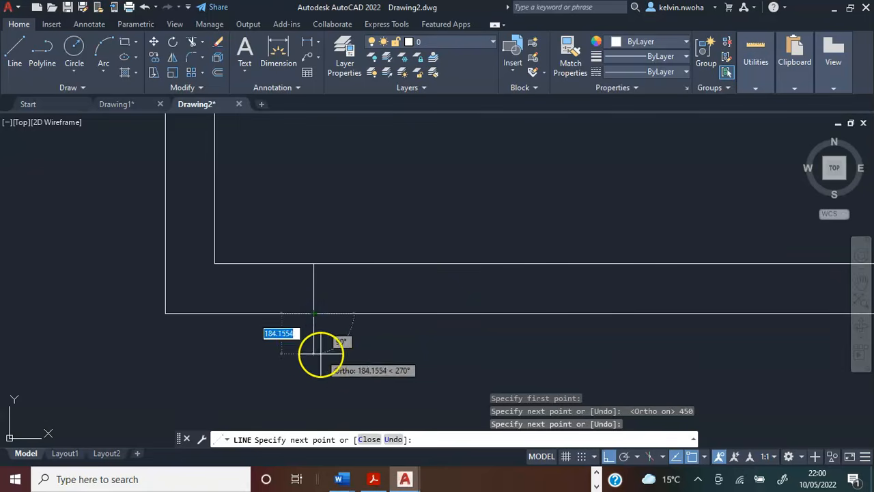
pyautogui.press('Return')
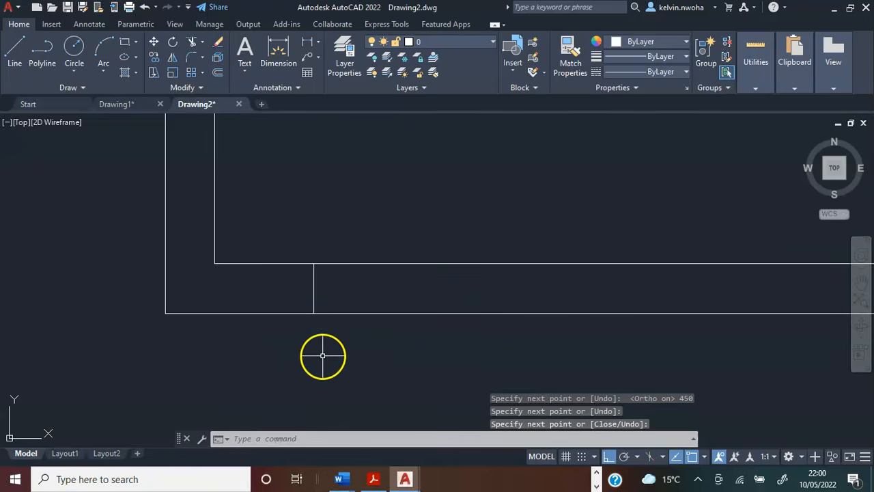
pyautogui.click(280, 263)
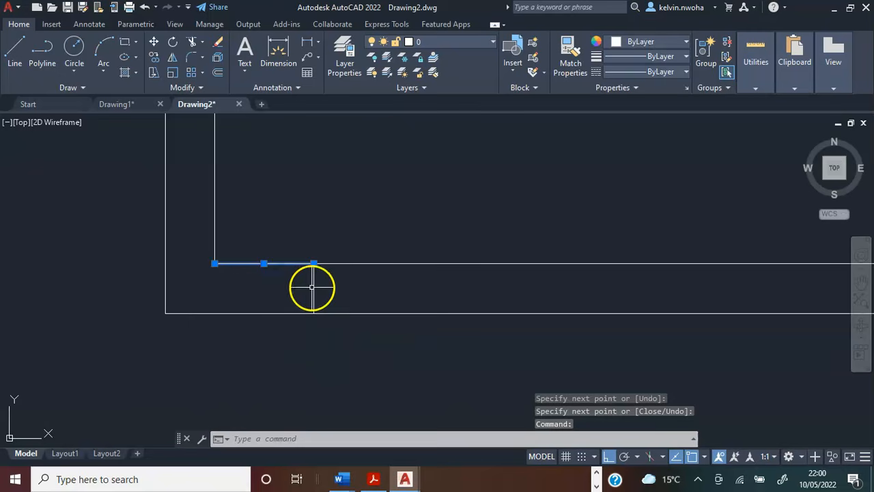
pyautogui.click(313, 288)
pyautogui.scroll(-4, 321, 345)
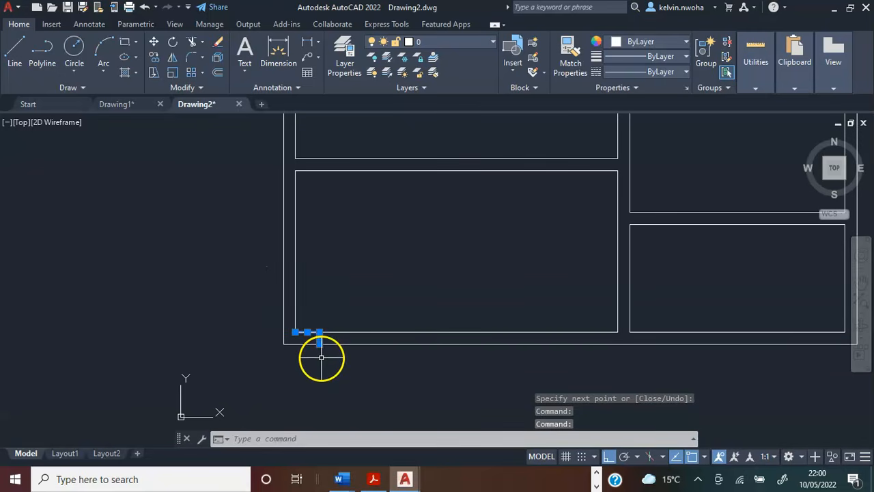
pyautogui.scroll(-2, 325, 365)
pyautogui.moveTo(373, 373); pyautogui.dragTo(335, 373, button='middle')
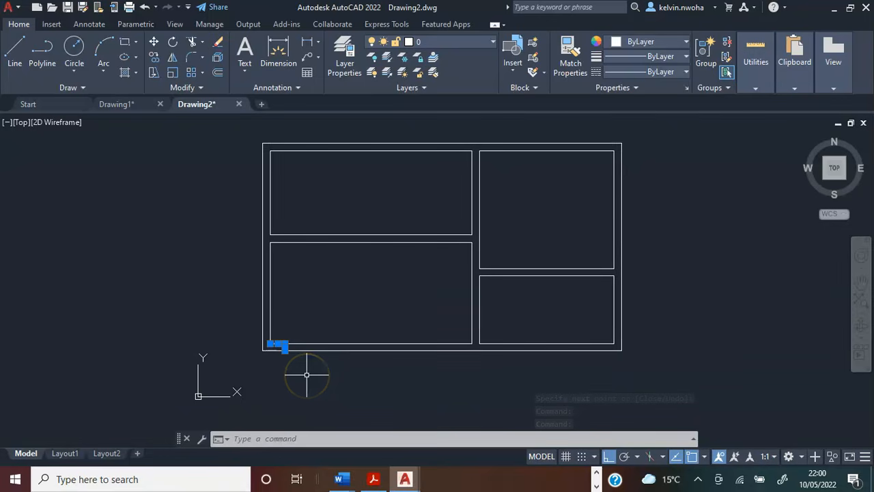
pyautogui.scroll(4, 306, 374)
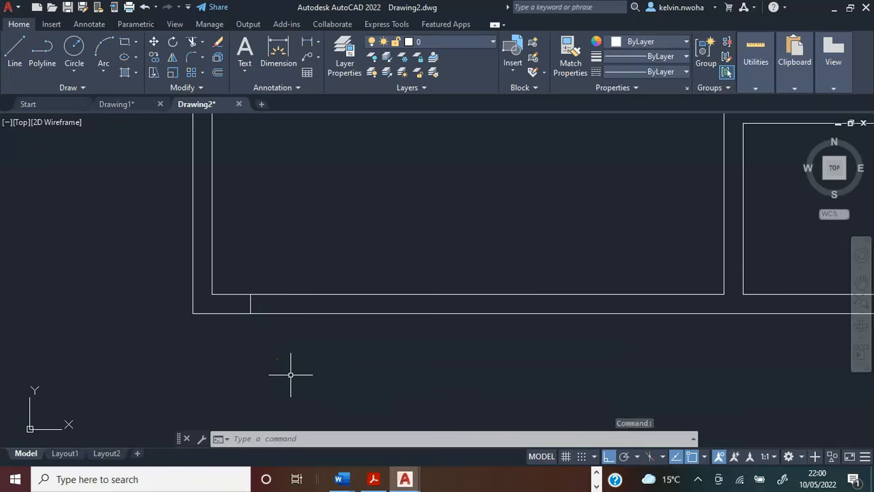
pyautogui.press('Escape')
pyautogui.click(14, 56)
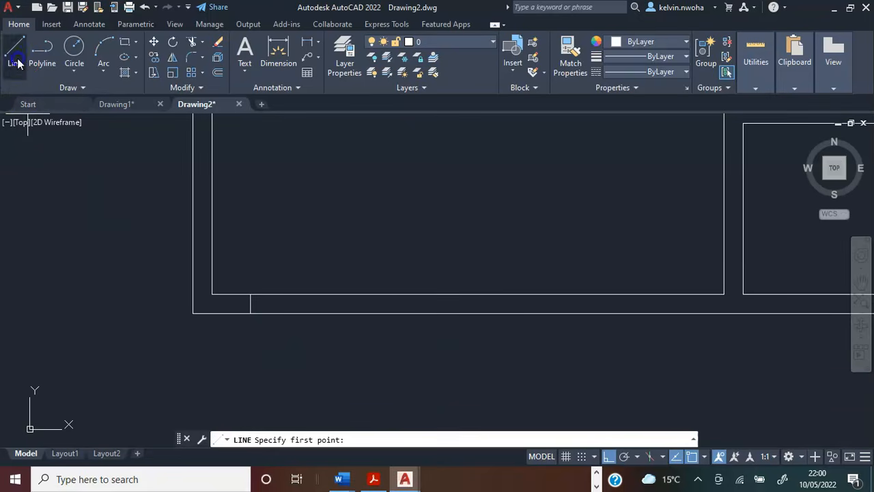
pyautogui.click(250, 294)
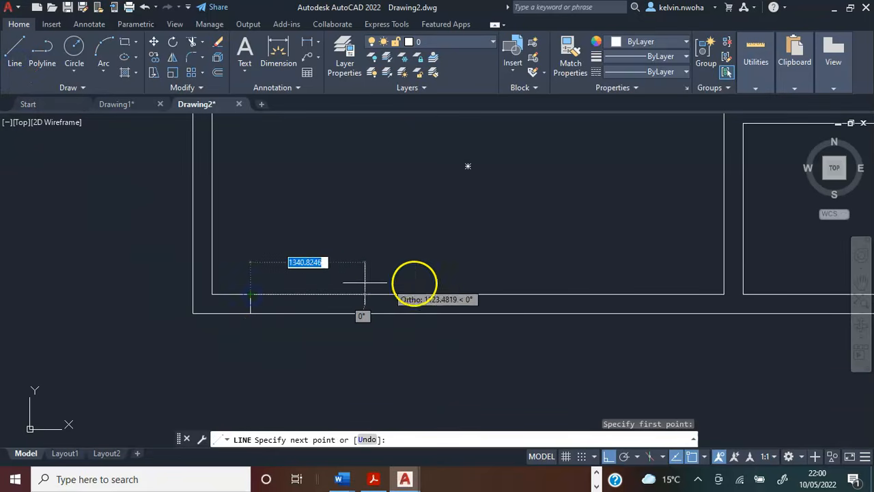
pyautogui.press('Escape')
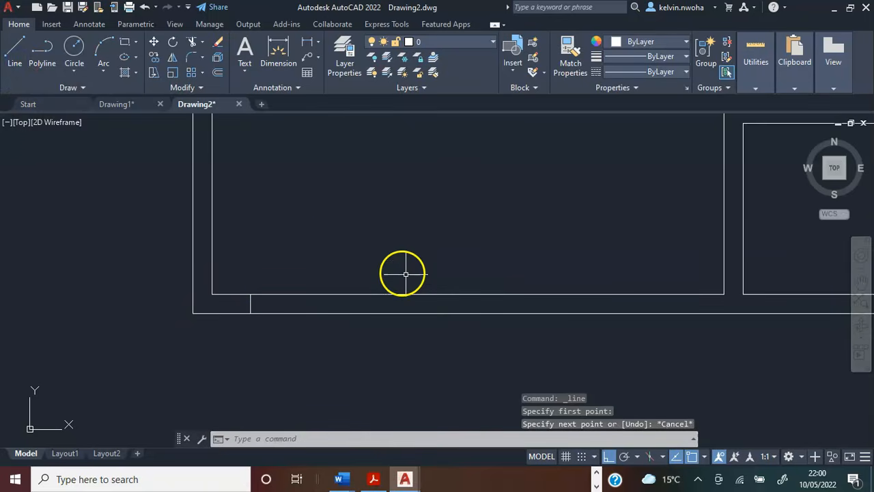
# Draw a line 900 rightward from the inner end of the wall-crossing line, and continue it down across the wall to the outer line.
pyautogui.click(11, 57)
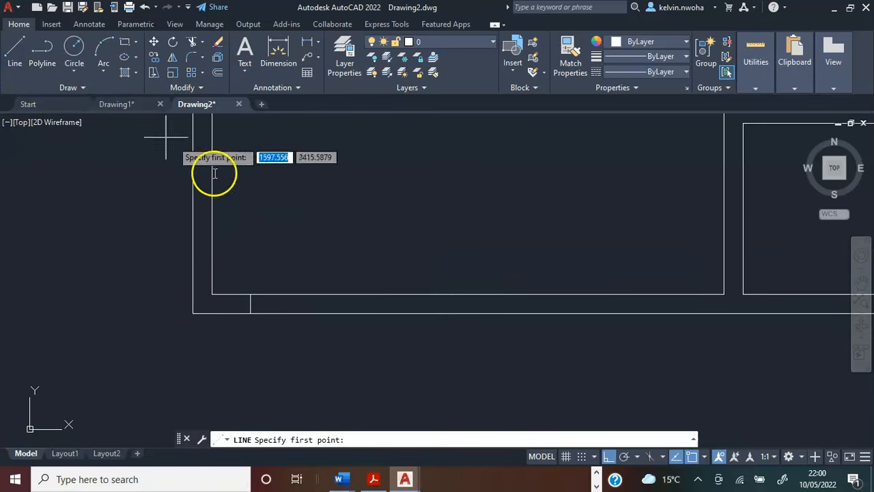
pyautogui.click(251, 294)
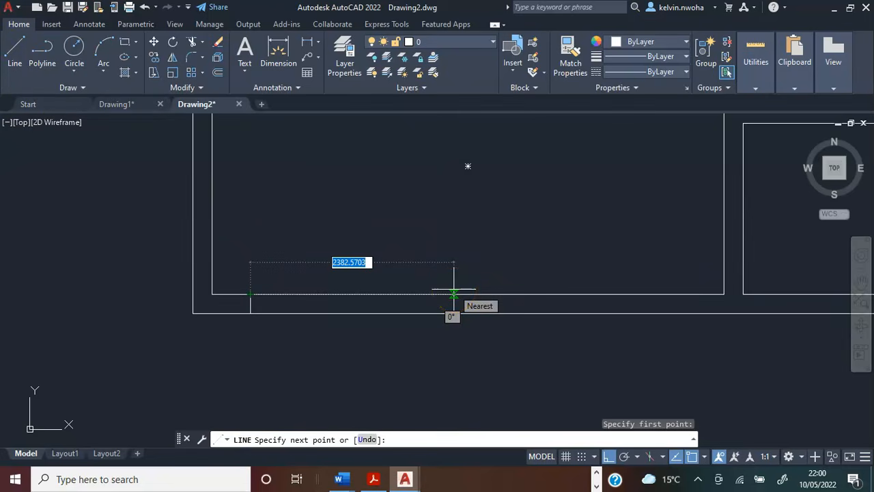
pyautogui.write('900')
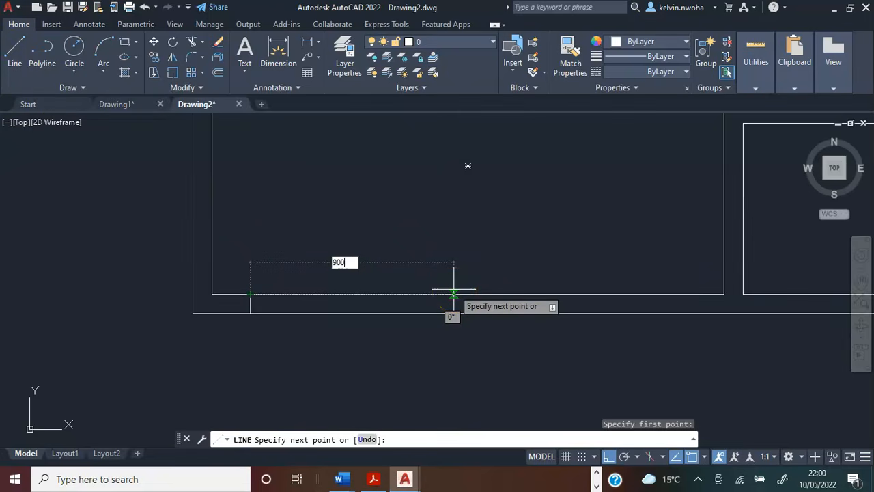
pyautogui.press('Return')
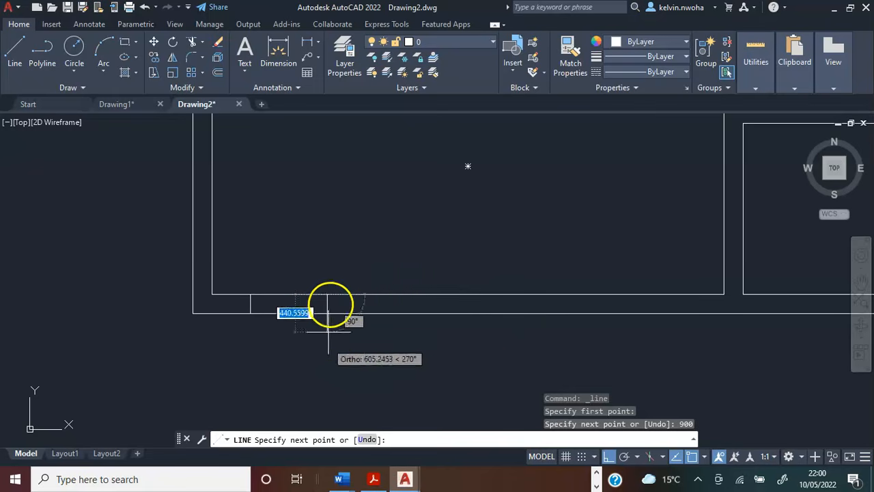
pyautogui.scroll(3, 321, 335)
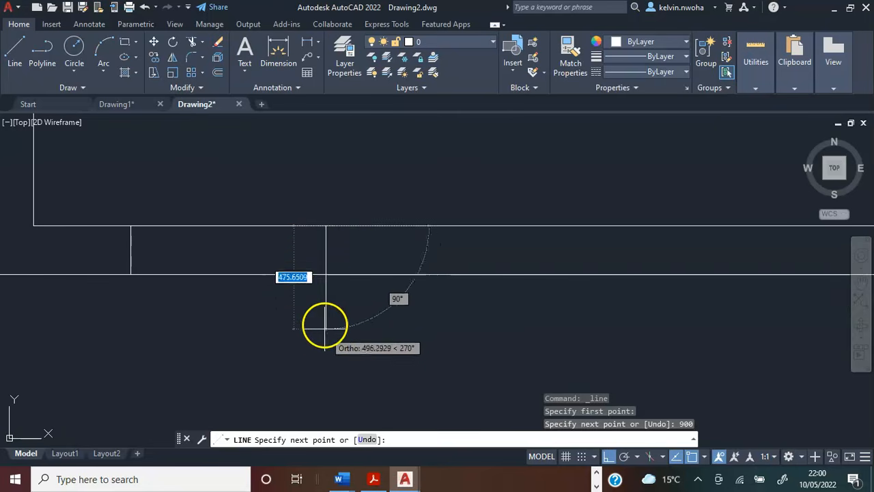
pyautogui.click(326, 274)
pyautogui.press('Return')
pyautogui.scroll(-4, 349, 295)
pyautogui.click(260, 276)
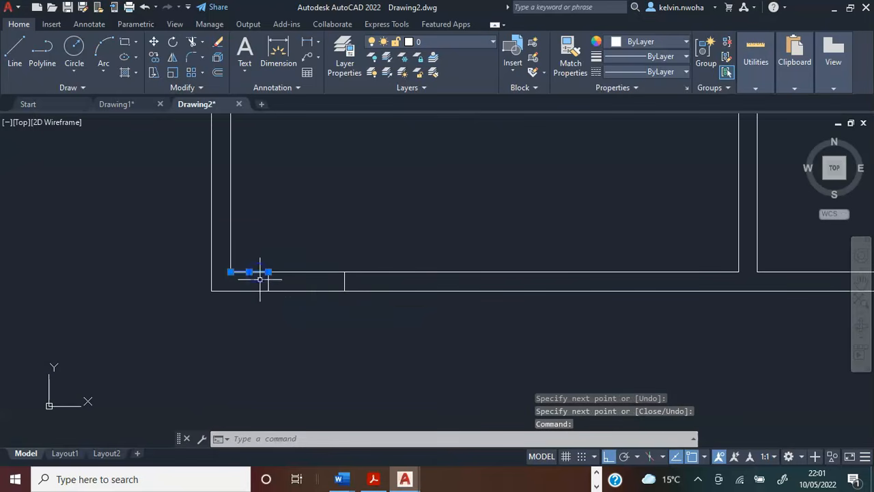
pyautogui.click(268, 281)
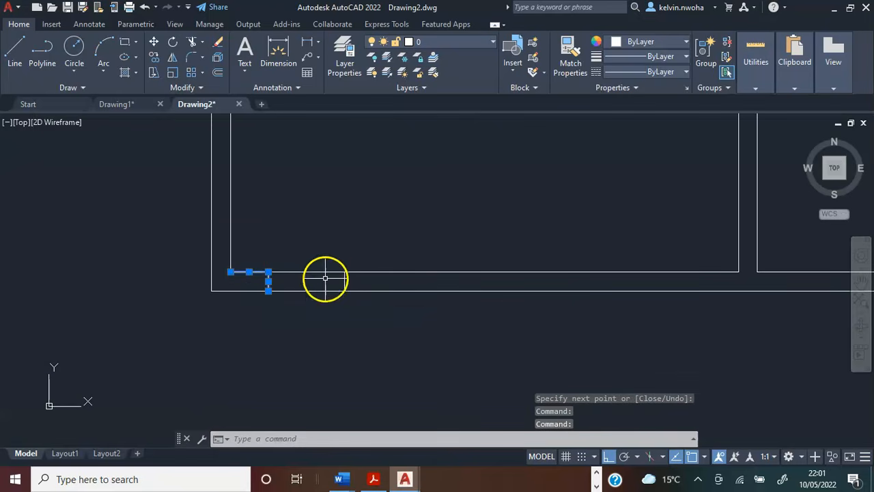
pyautogui.click(345, 290)
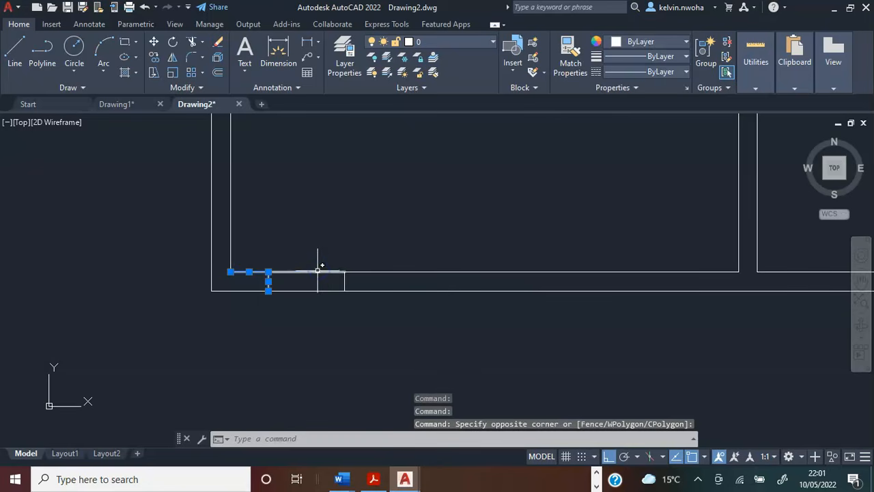
pyautogui.click(318, 271)
pyautogui.click(345, 281)
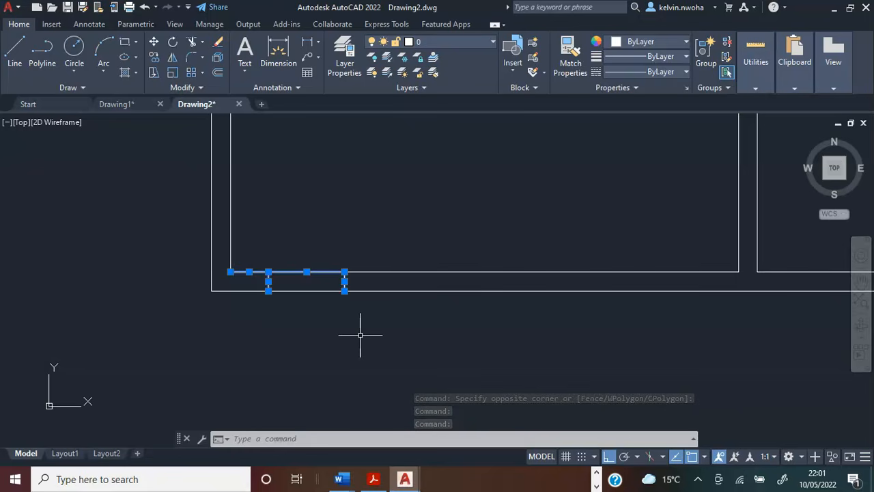
pyautogui.press('Escape')
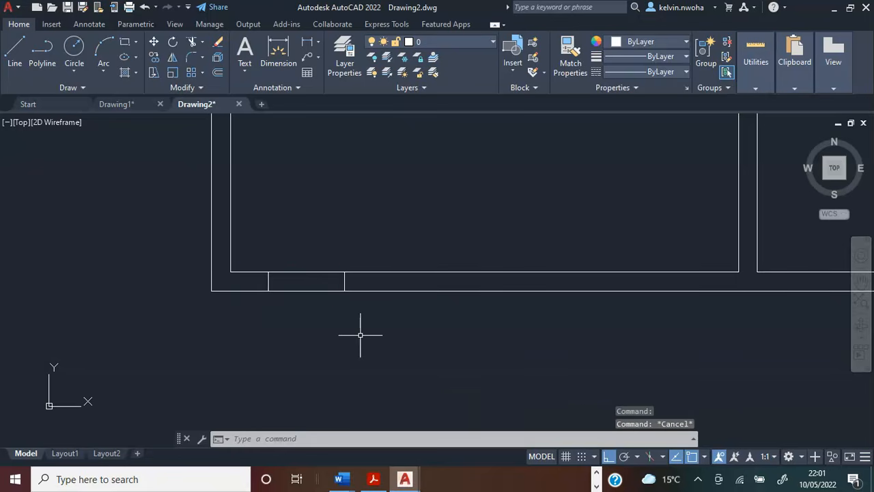
# Draw the 900 door leaf as a line straight up from the inner end of the left jamb line in the lower wall.
pyautogui.scroll(-2, 318, 326)
pyautogui.scroll(3, 290, 260)
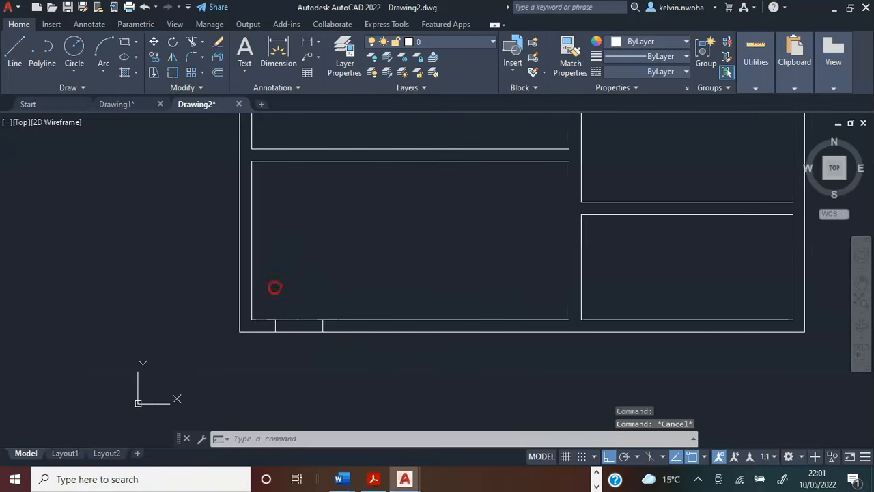
pyautogui.scroll(-2, 276, 307)
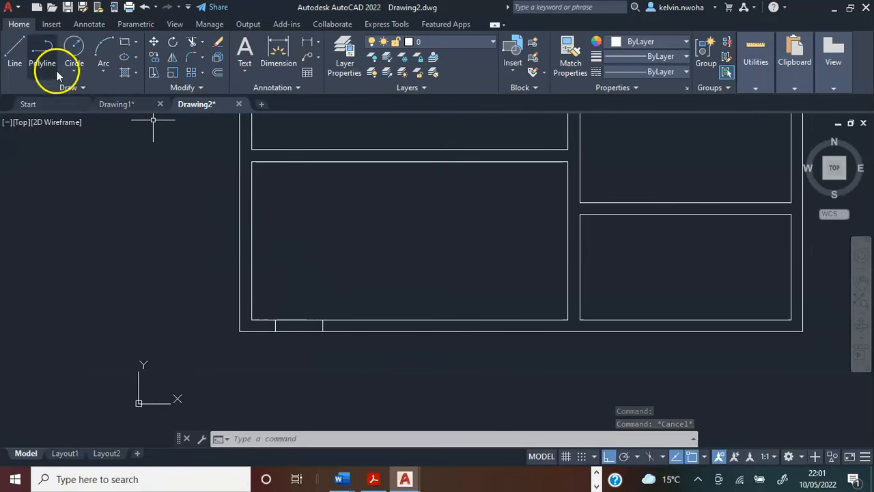
pyautogui.click(16, 54)
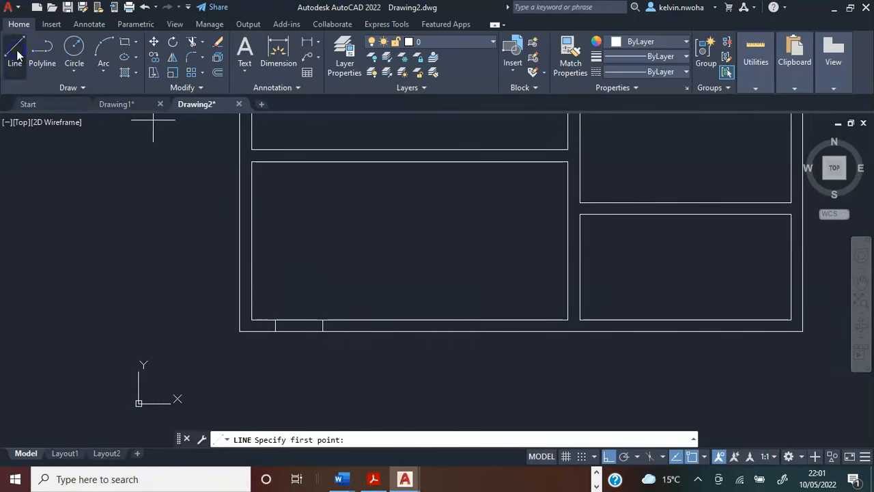
pyautogui.click(275, 320)
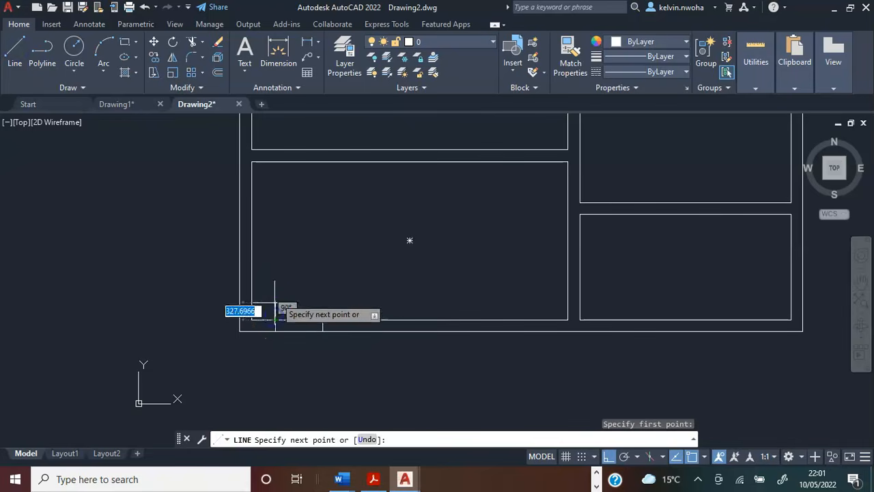
pyautogui.write('9')
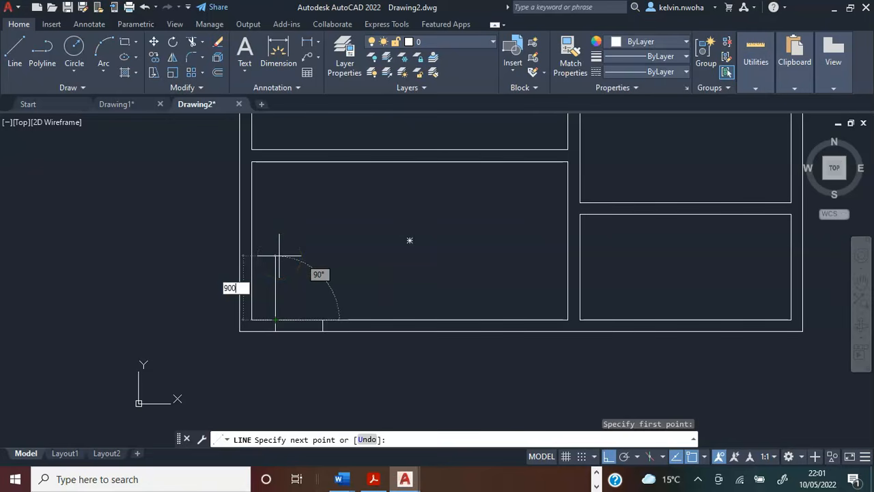
pyautogui.write('00')
pyautogui.press('Return')
pyautogui.press('Return')
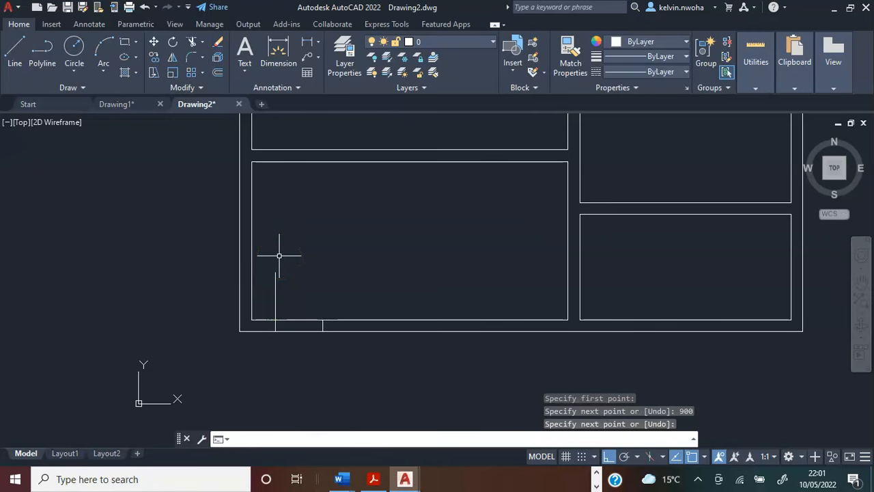
# Draw the door swing as a three-point arc from the leaf's upper end to the inner end of the right jamb line.
pyautogui.scroll(1, 280, 266)
pyautogui.scroll(-2, 283, 277)
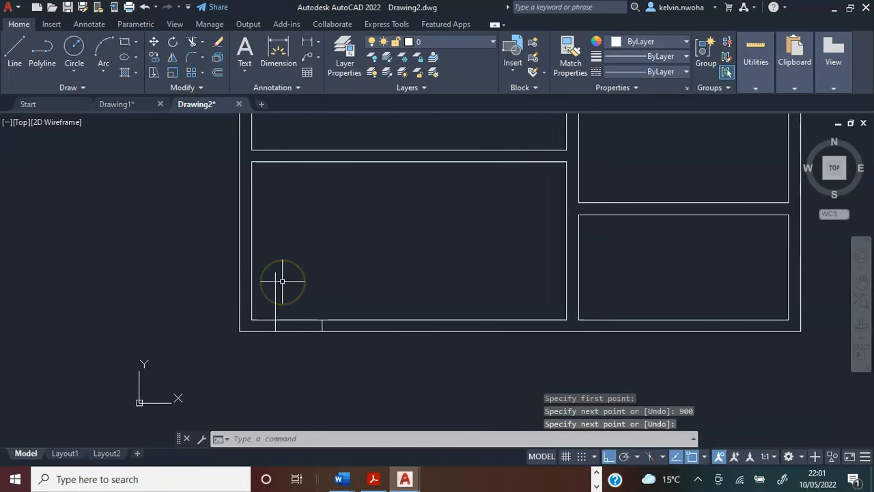
pyautogui.moveTo(296, 230); pyautogui.dragTo(287, 278, button='middle')
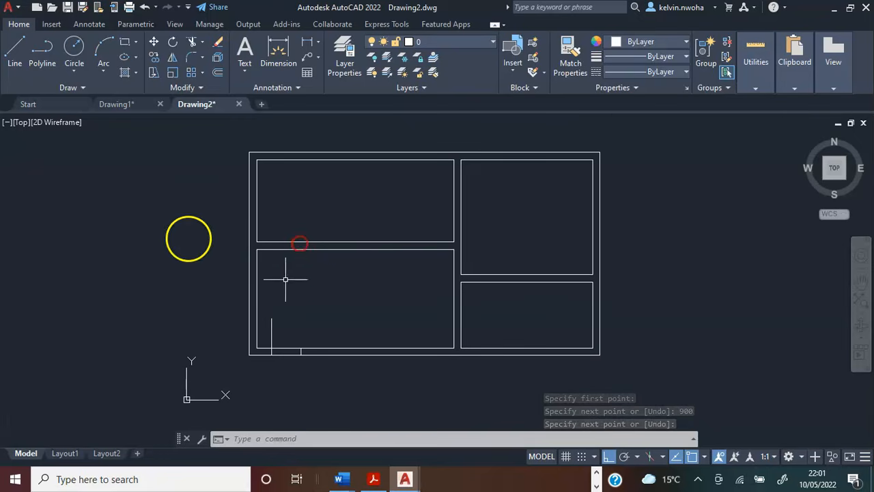
pyautogui.click(101, 49)
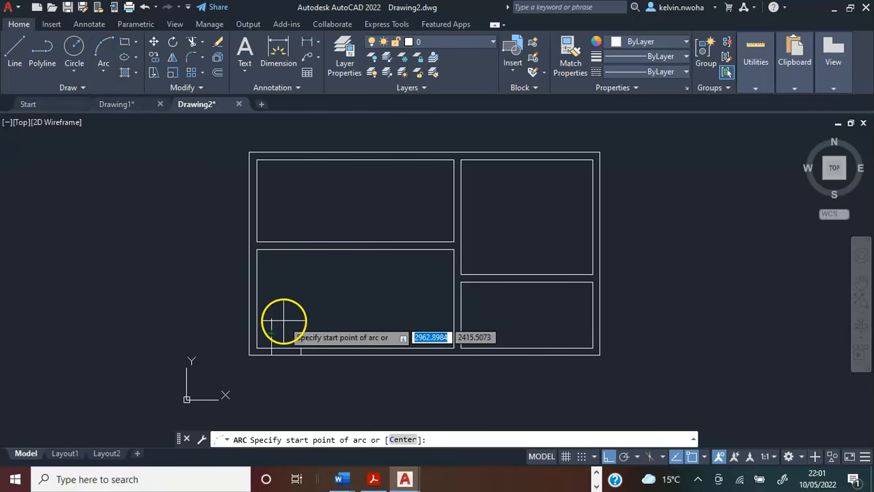
pyautogui.scroll(6, 278, 322)
pyautogui.moveTo(283, 320); pyautogui.dragTo(324, 206, button='middle')
pyautogui.scroll(4, 305, 193)
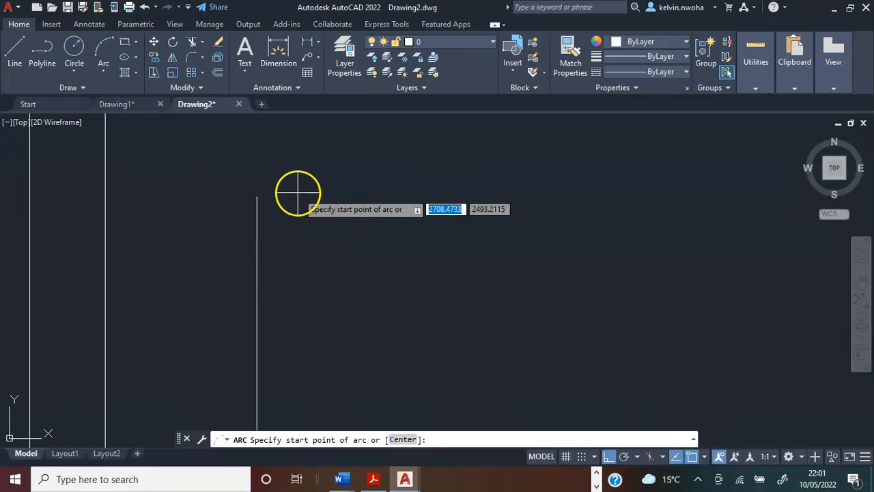
pyautogui.click(257, 197)
pyautogui.scroll(2, 274, 175)
pyautogui.scroll(3, 254, 186)
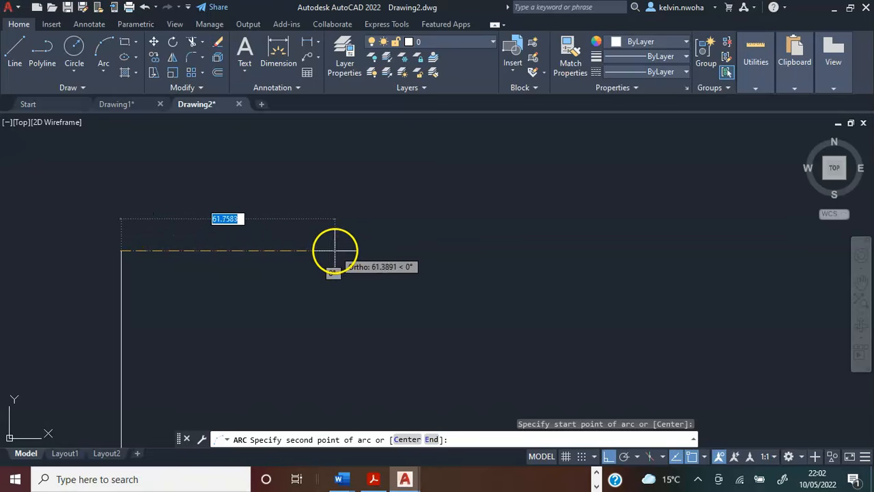
pyautogui.click(214, 250)
pyautogui.scroll(-8, 206, 231)
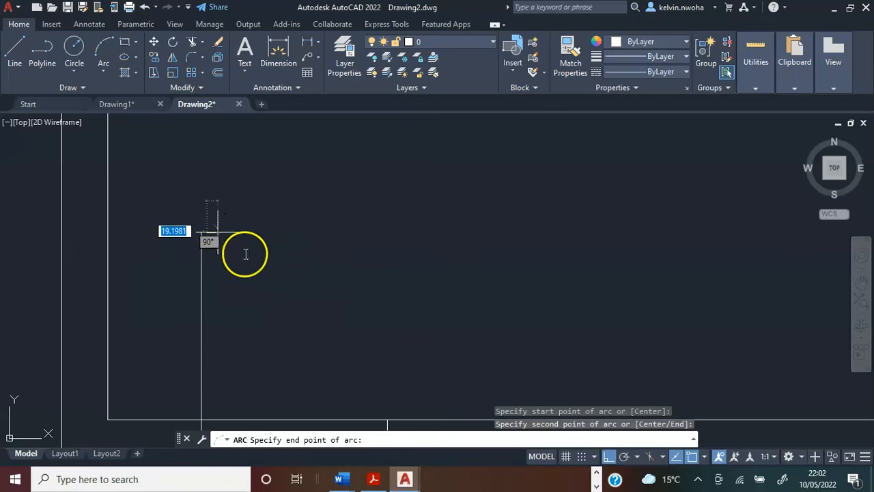
pyautogui.moveTo(266, 326); pyautogui.dragTo(197, 214, button='middle')
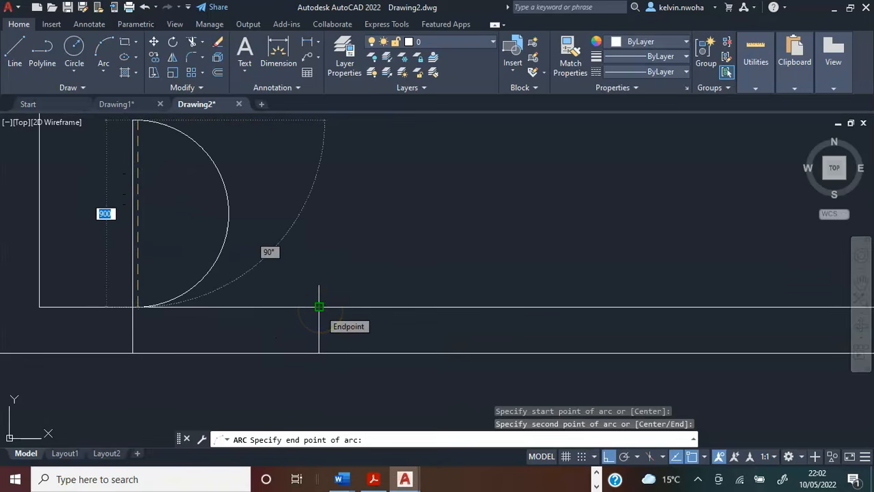
pyautogui.click(319, 307)
pyautogui.scroll(-4, 319, 303)
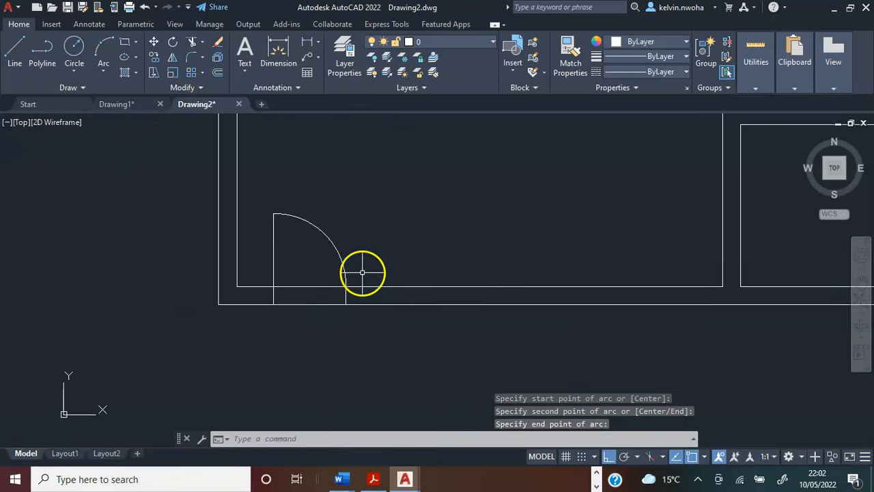
# Delete the left jamb line below the door leaf and the 450 helper line along the inner wall face.
pyautogui.moveTo(363, 244); pyautogui.dragTo(362, 269, button='middle')
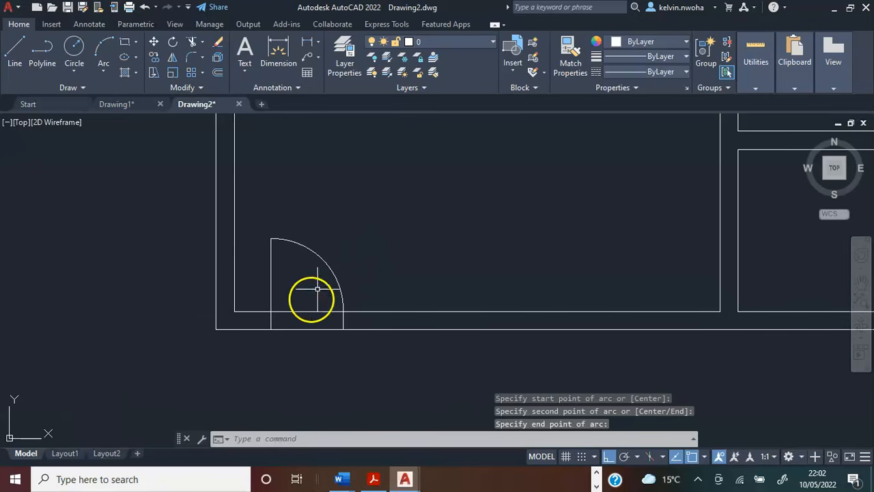
pyautogui.scroll(2, 287, 312)
pyautogui.click(259, 328)
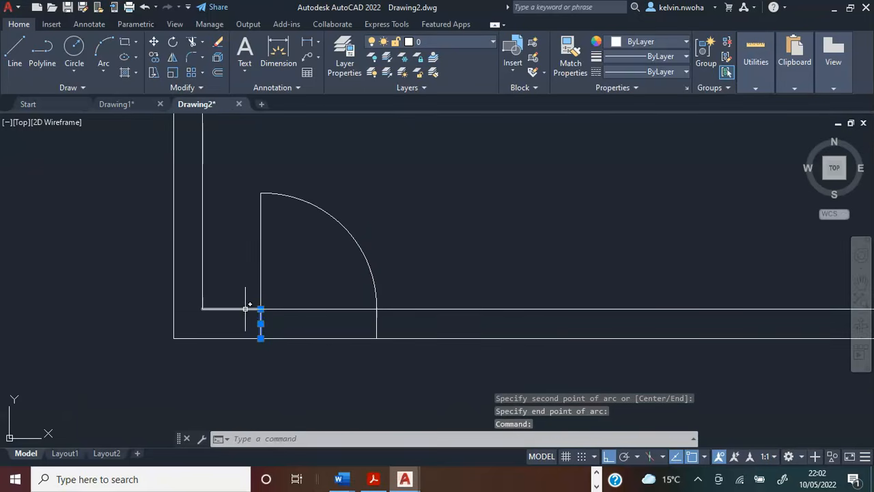
pyautogui.click(245, 309)
pyautogui.press('Delete')
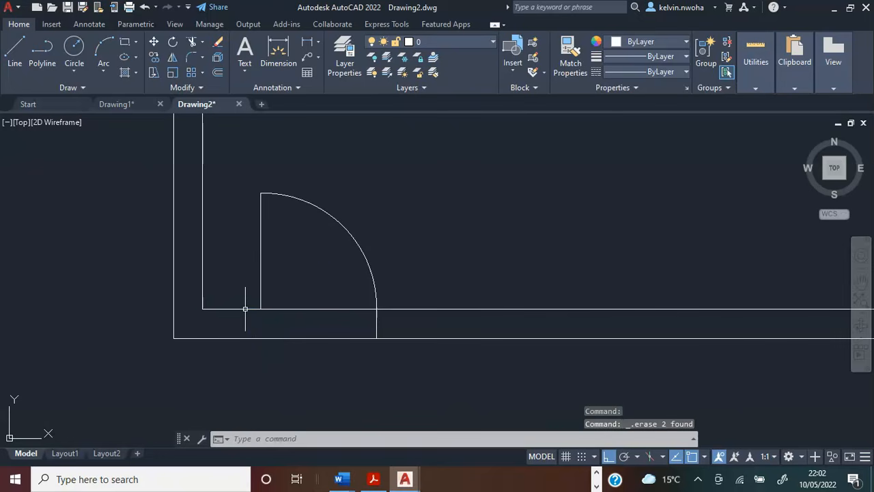
# Move the door leaf and swing arc straight down from the right jamb's inner end to its outer end on the outer wall line.
pyautogui.click(410, 275)
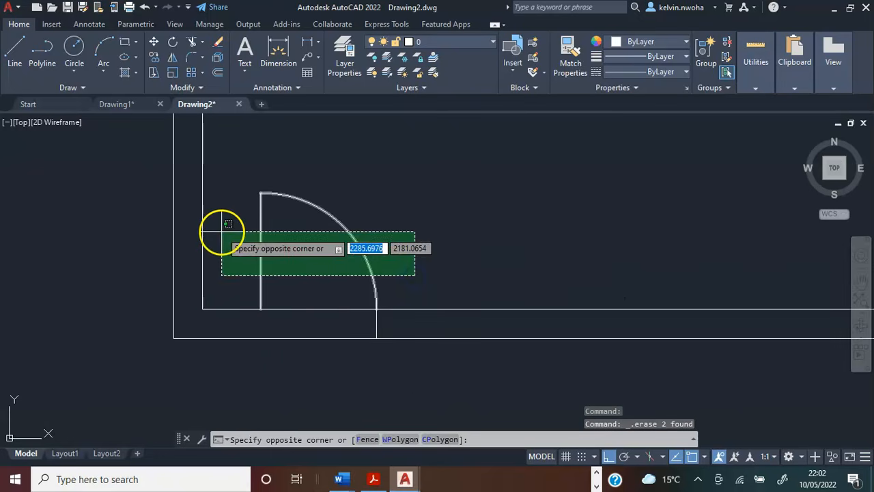
pyautogui.press('Escape')
pyautogui.click(389, 261)
pyautogui.click(241, 218)
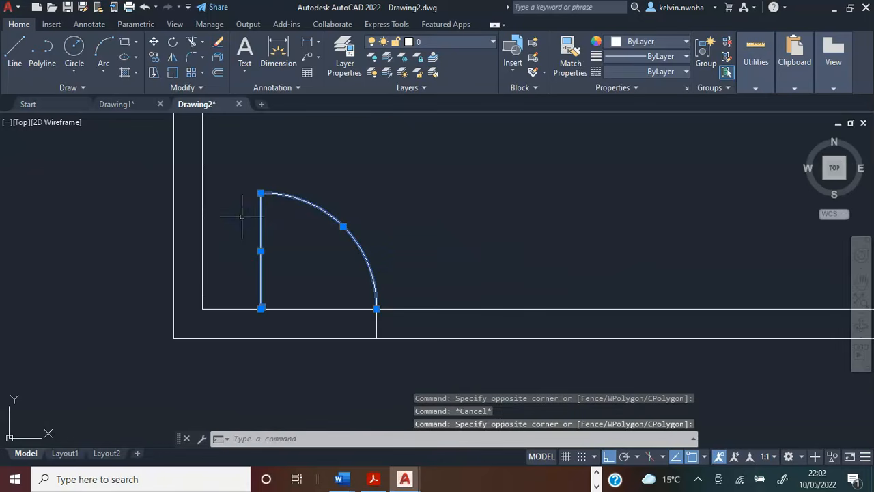
pyautogui.click(155, 46)
pyautogui.scroll(2, 381, 351)
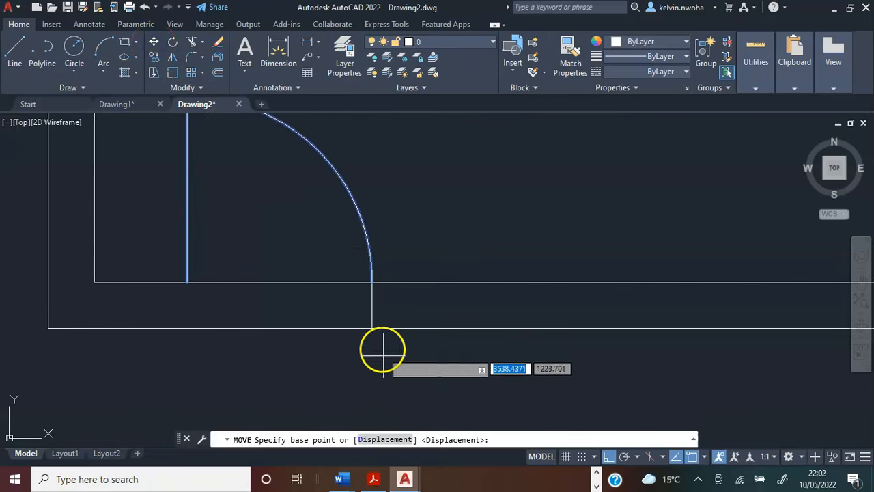
pyautogui.scroll(2, 373, 302)
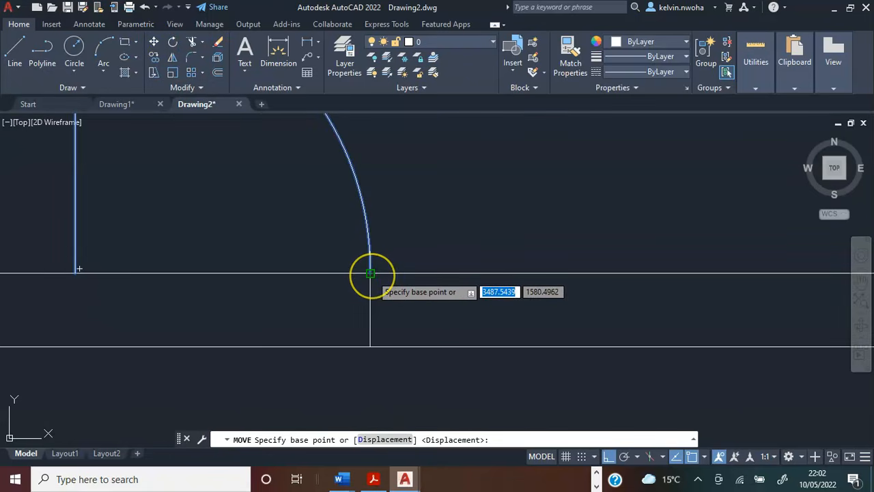
pyautogui.click(370, 273)
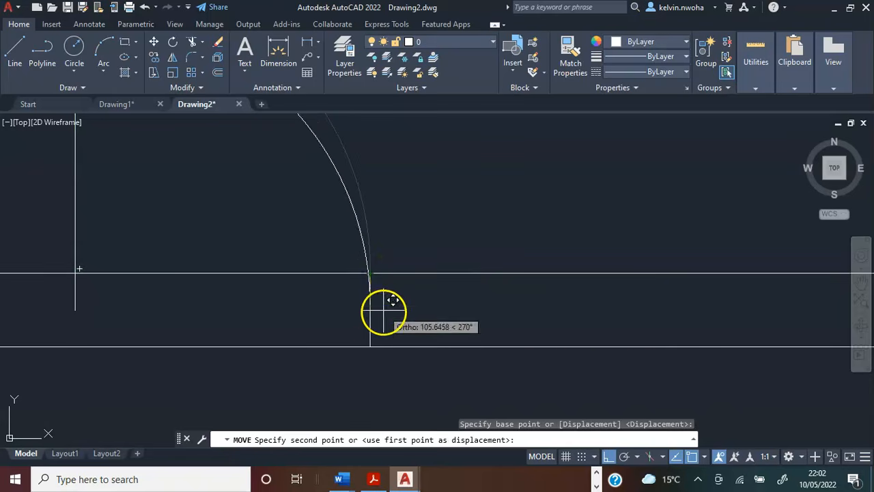
pyautogui.click(371, 346)
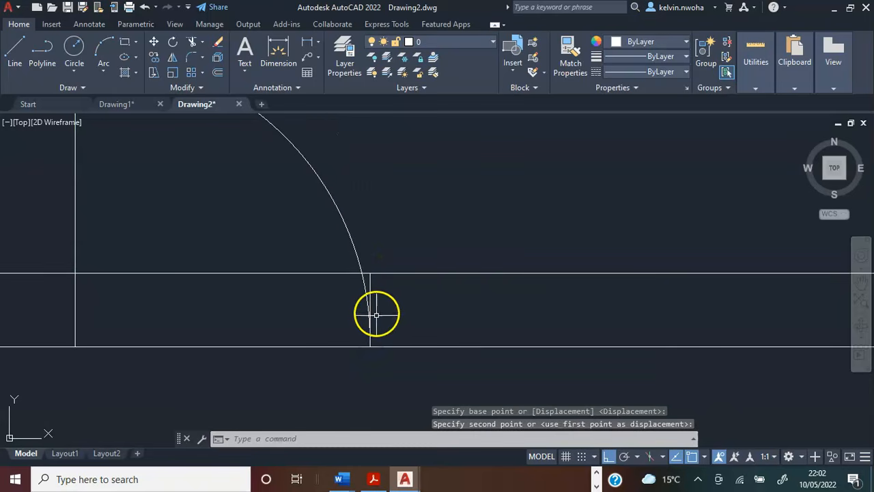
# Delete the right jamb line and the 900 helper line across the door opening.
pyautogui.scroll(-5, 376, 314)
pyautogui.scroll(4, 401, 298)
pyautogui.scroll(-3, 384, 294)
pyautogui.scroll(6, 385, 293)
pyautogui.moveTo(351, 312); pyautogui.dragTo(398, 162, button='middle')
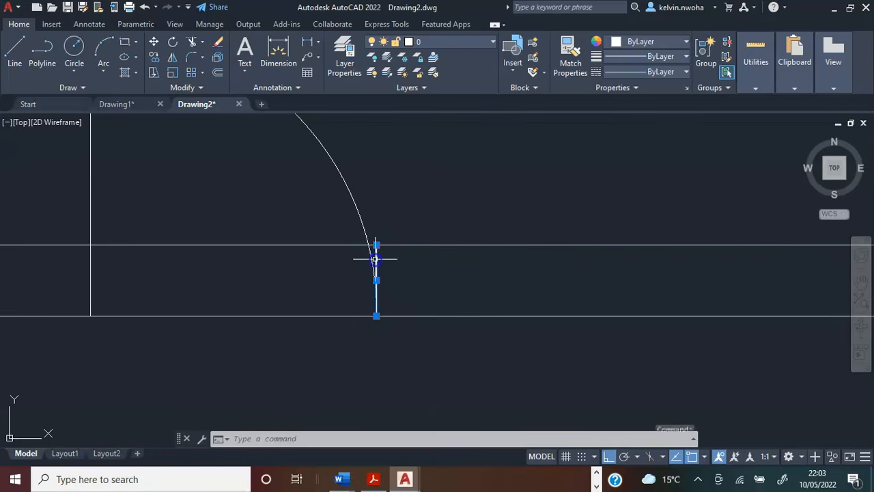
pyautogui.click(303, 244)
pyautogui.scroll(-1, 361, 278)
pyautogui.scroll(-2, 361, 279)
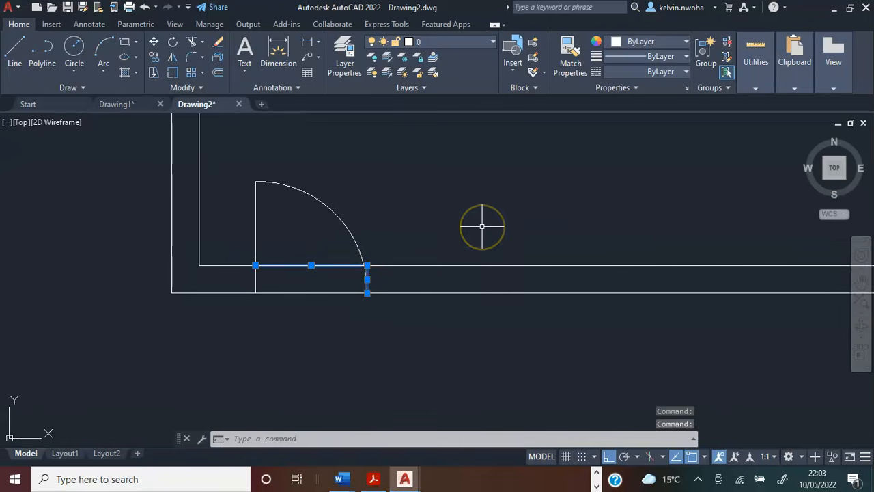
pyautogui.press('Delete')
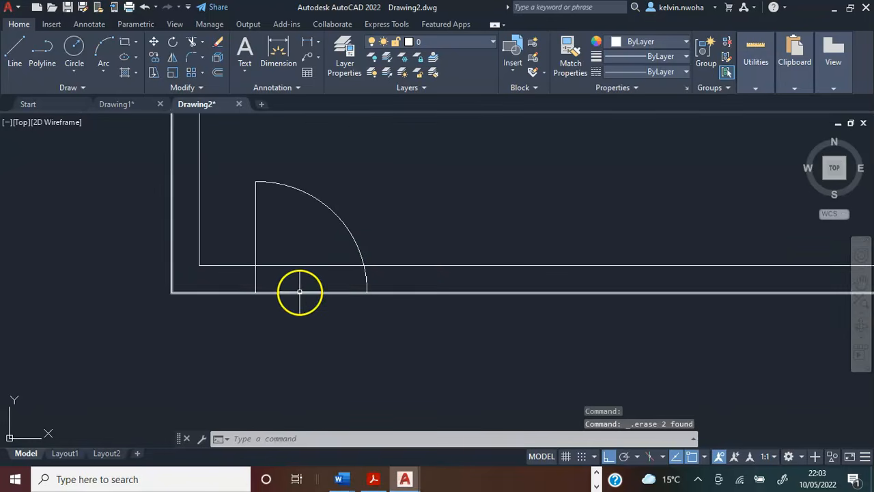
# Trim the inner and outer wall lines between the door leaf and the arc to open the lower wall.
pyautogui.scroll(-2, 310, 263)
pyautogui.moveTo(308, 269); pyautogui.dragTo(303, 308, button='middle')
pyautogui.scroll(-2, 280, 295)
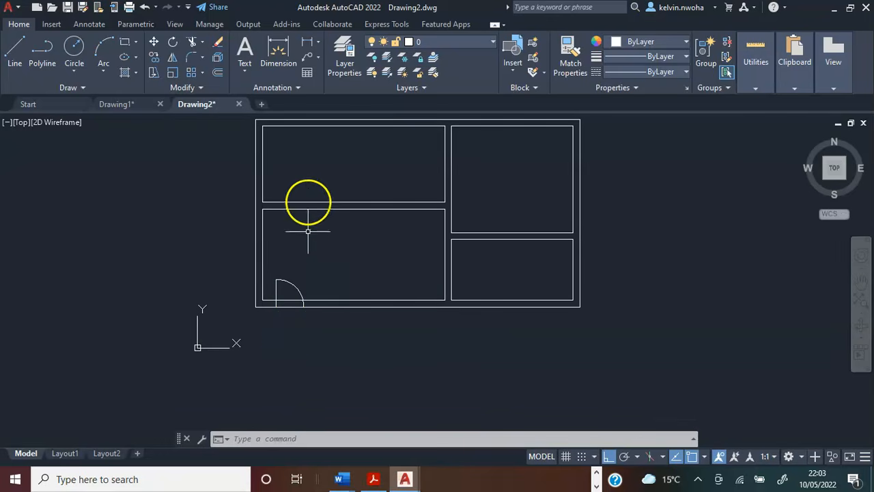
pyautogui.scroll(3, 282, 292)
pyautogui.scroll(-3, 284, 295)
pyautogui.moveTo(284, 293)
pyautogui.mouseDown(button='middle')
pyautogui.moveTo(306, 279)
pyautogui.moveTo(299, 291)
pyautogui.mouseUp(button='middle')
pyautogui.scroll(2, 270, 303)
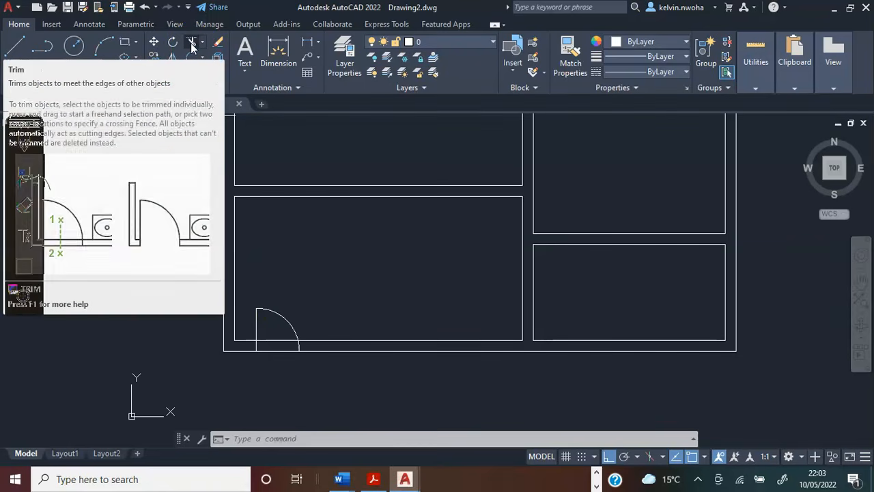
pyautogui.click(191, 42)
pyautogui.scroll(4, 296, 397)
pyautogui.click(260, 310)
pyautogui.click(239, 251)
pyautogui.press('Return')
pyautogui.scroll(-5, 273, 330)
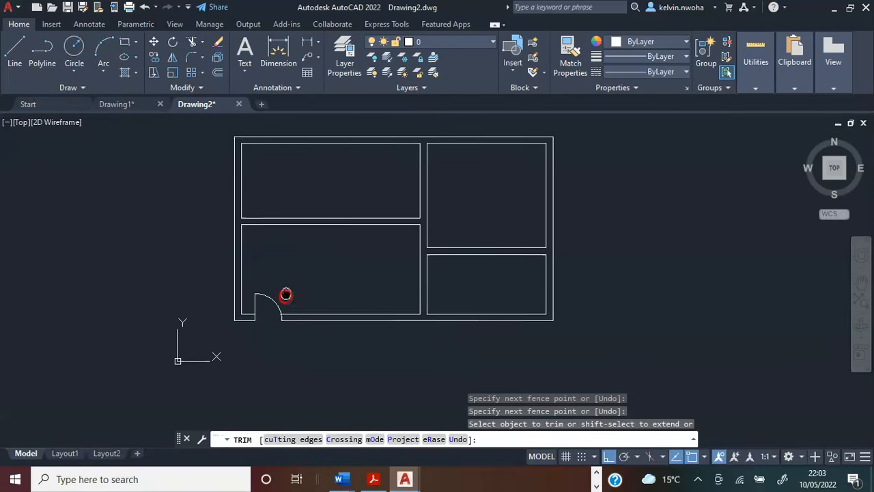
pyautogui.moveTo(286, 297); pyautogui.dragTo(284, 308, button='middle')
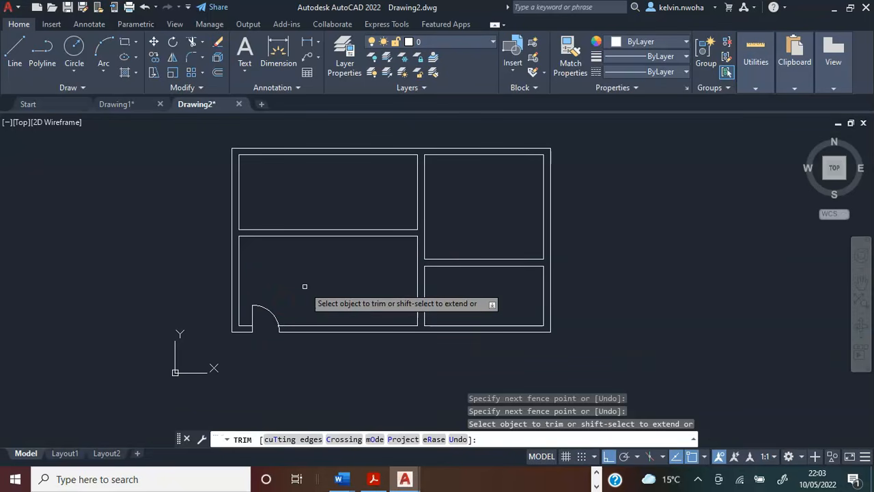
pyautogui.press('Return')
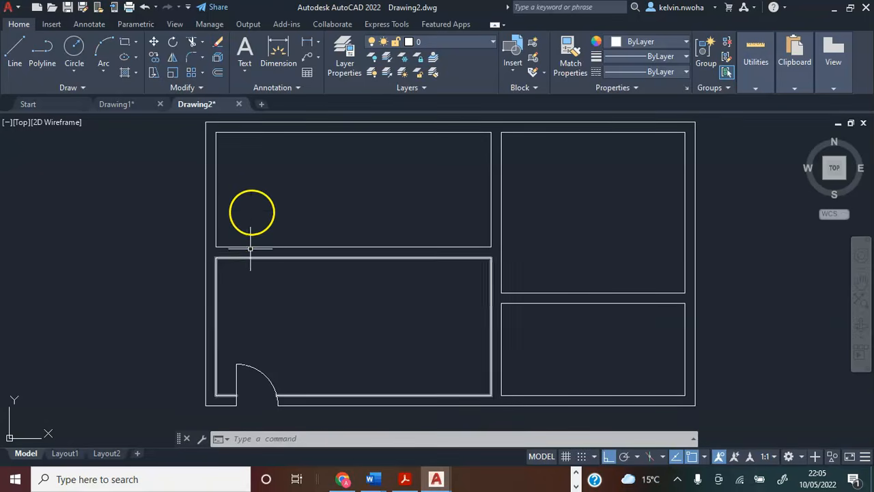
# Draw a line 450 rightward from the upper-left room's inner lower-left corner, and continue it down across the dividing wall.
pyautogui.click(15, 52)
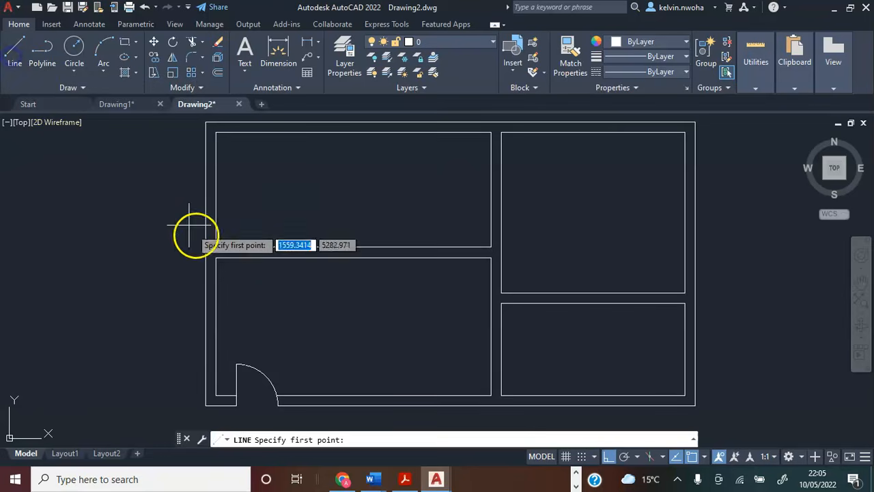
pyautogui.scroll(2, 207, 266)
pyautogui.click(219, 235)
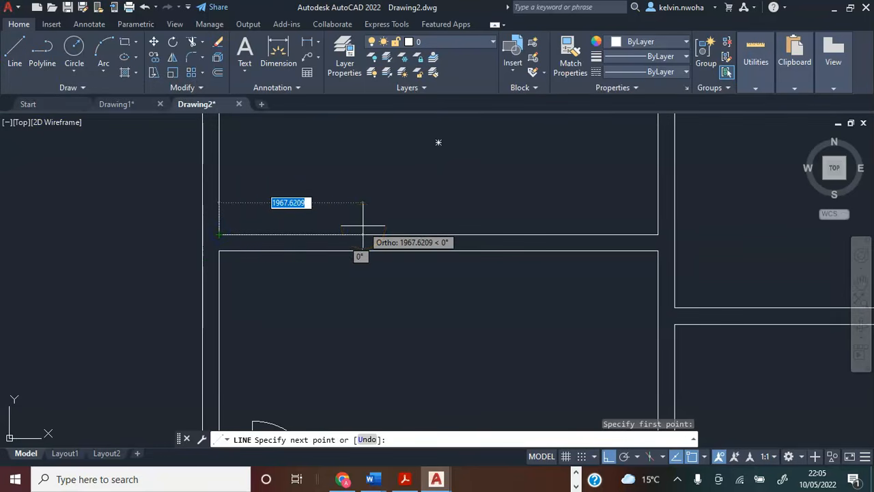
pyautogui.write('450')
pyautogui.press('Return')
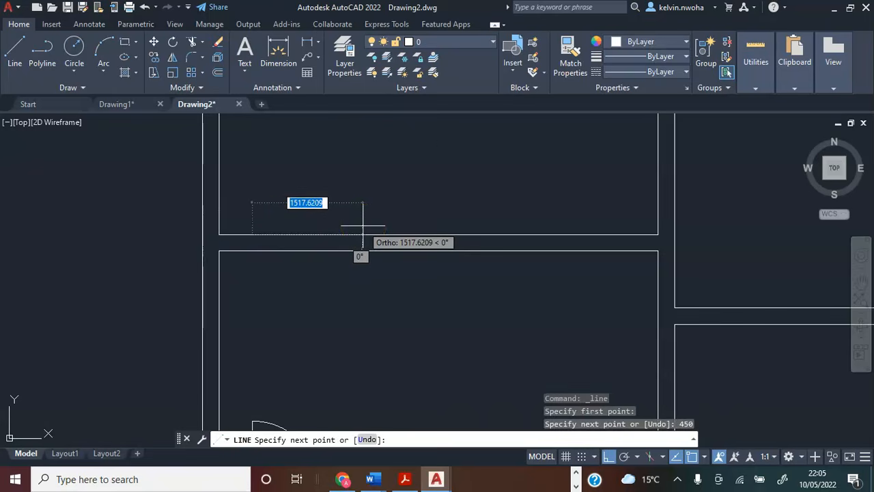
pyautogui.click(250, 252)
pyautogui.press('Return')
pyautogui.scroll(-3, 282, 274)
pyautogui.scroll(2, 282, 275)
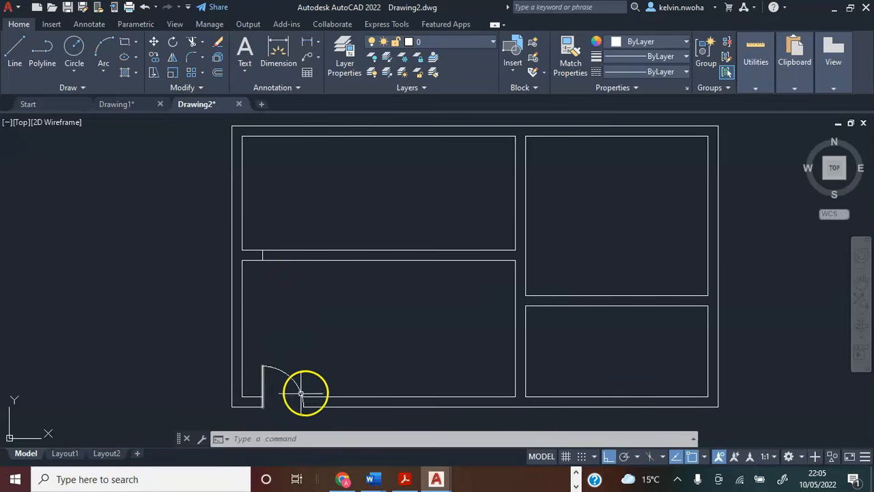
# Draw a line 900 rightward from the left jamb's upper end in the left rooms' dividing wall, and continue it down across the wall.
pyautogui.click(13, 55)
pyautogui.scroll(2, 202, 229)
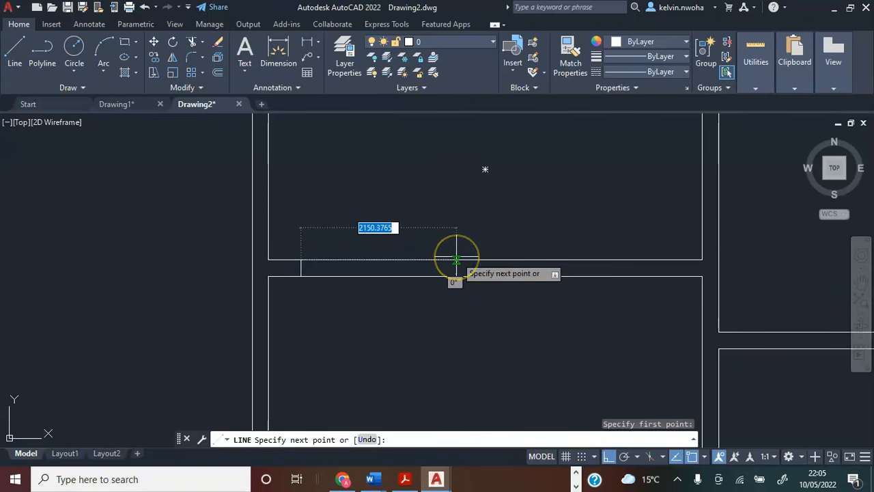
pyautogui.write('900')
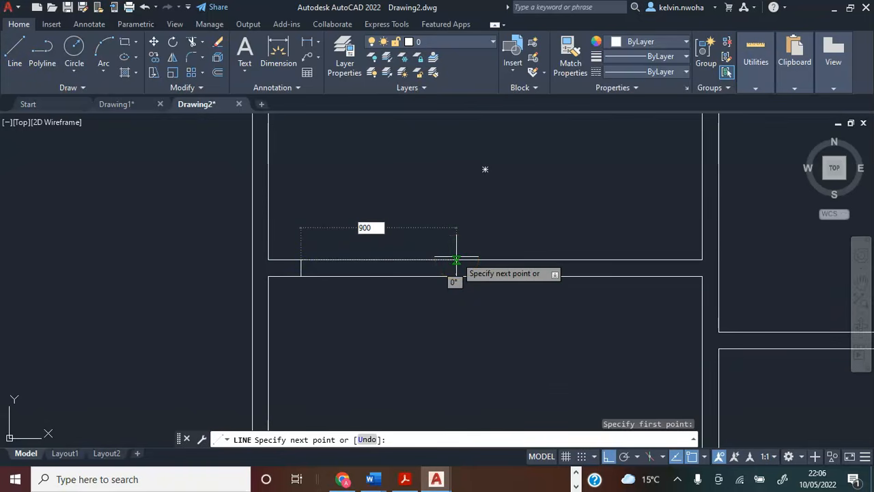
pyautogui.press('Return')
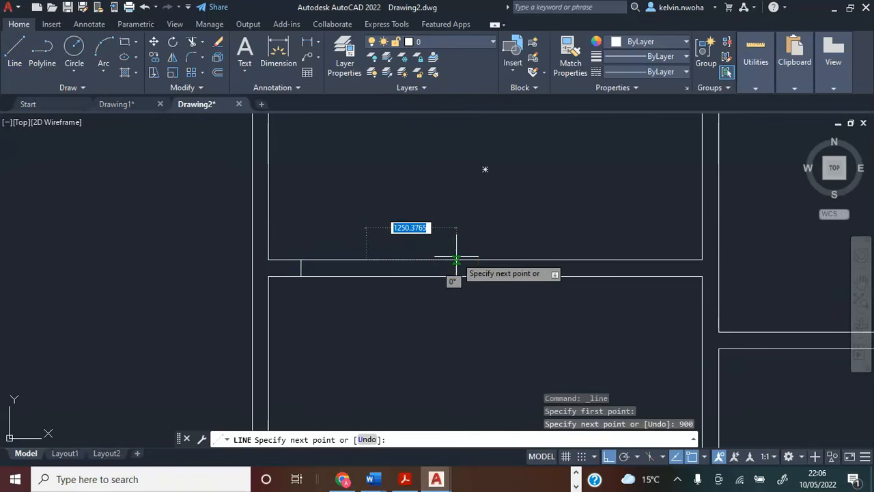
pyautogui.click(367, 277)
pyautogui.press('Return')
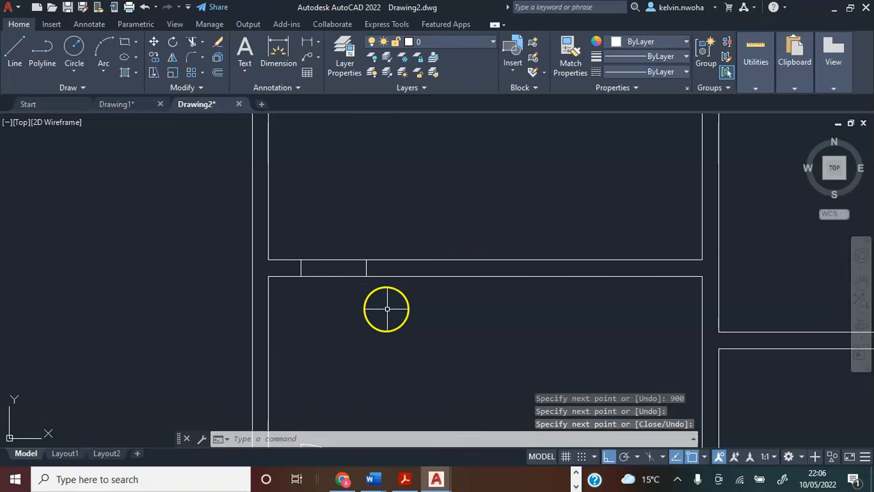
# Draw the door leaf as a line 900 straight up from the left jamb's upper end into the upper-left room.
pyautogui.scroll(-2, 337, 265)
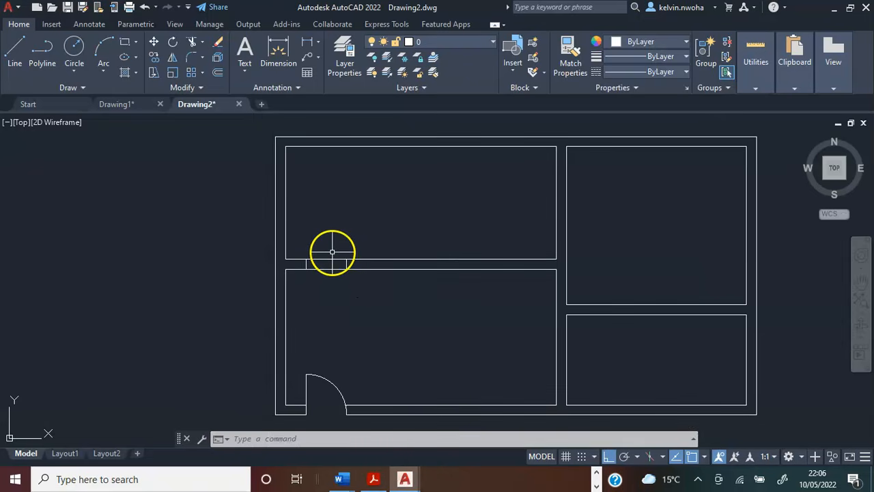
pyautogui.click(14, 55)
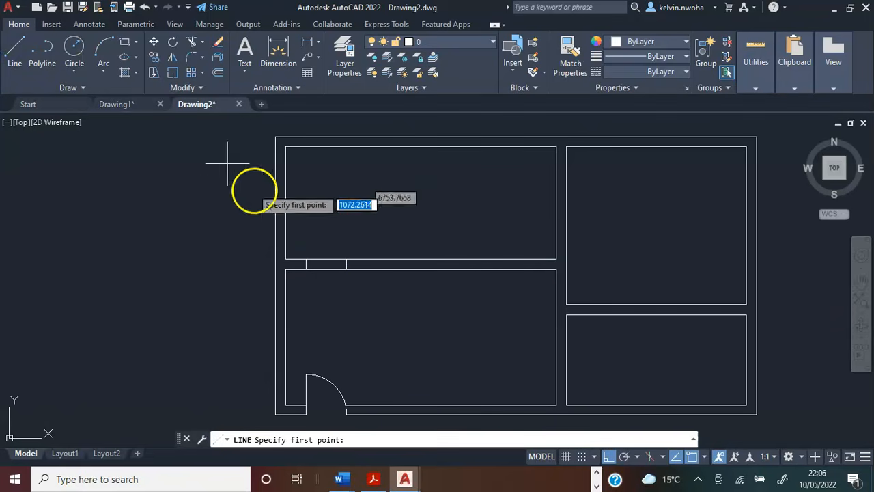
pyautogui.scroll(3, 307, 258)
pyautogui.click(296, 263)
pyautogui.scroll(-3, 296, 264)
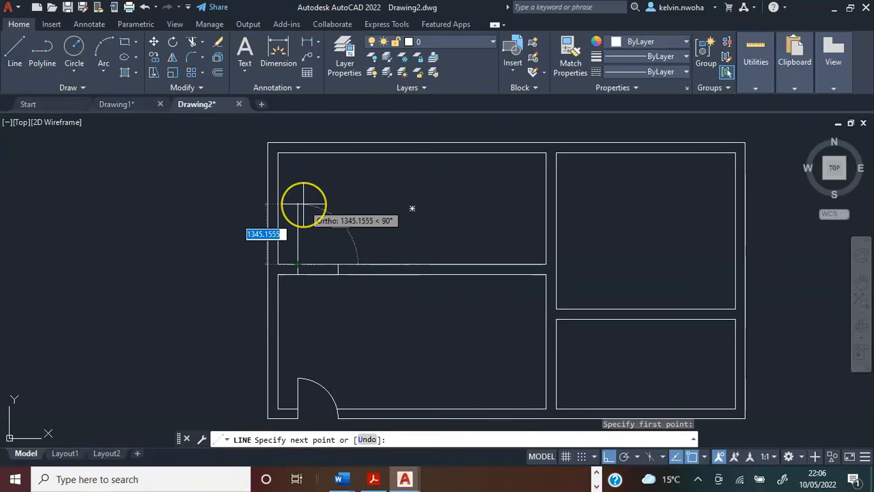
pyautogui.write('900')
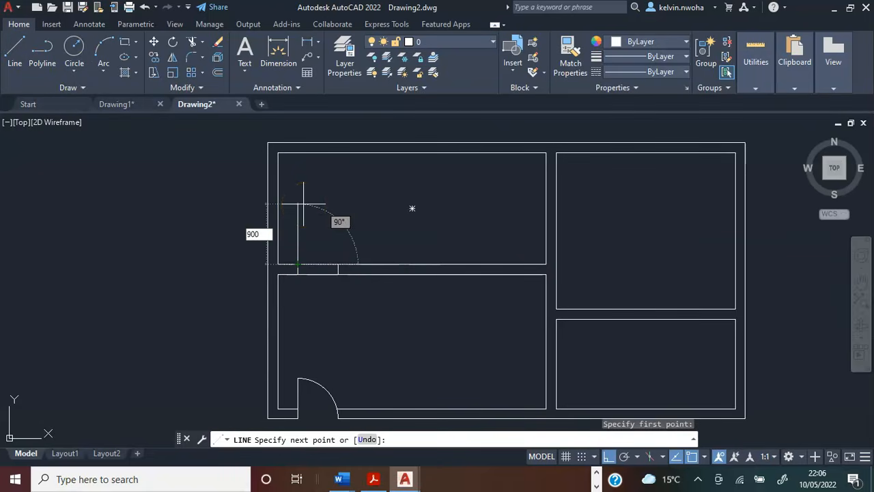
pyautogui.press('Return')
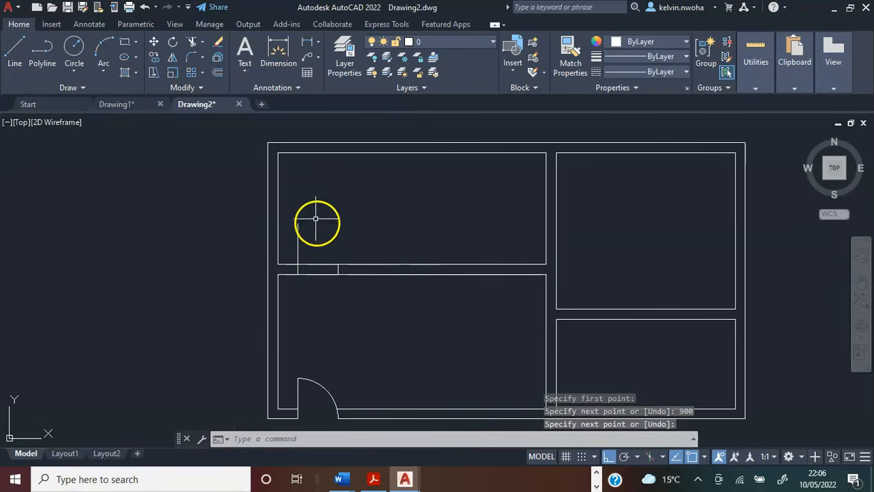
# Draw a three-point swing arc from the door leaf's top, through a point just right of it, to the right jamb's upper end.
pyautogui.scroll(2, 321, 227)
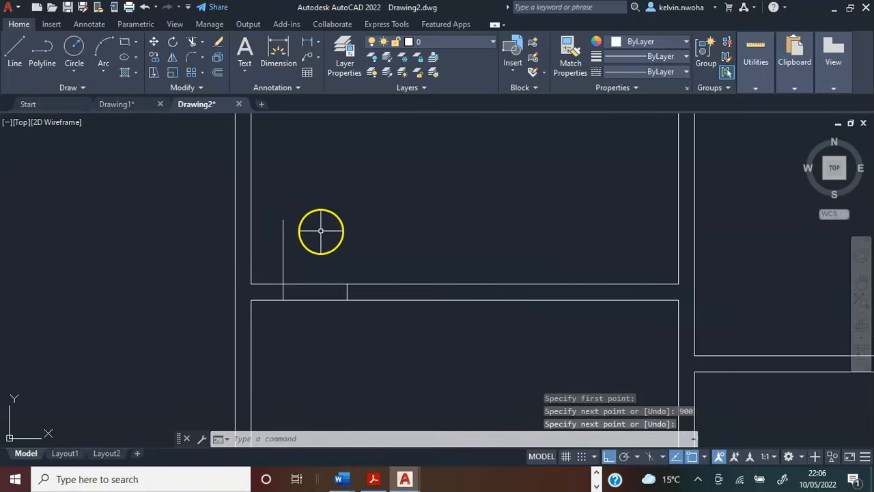
pyautogui.click(104, 47)
pyautogui.scroll(2, 277, 197)
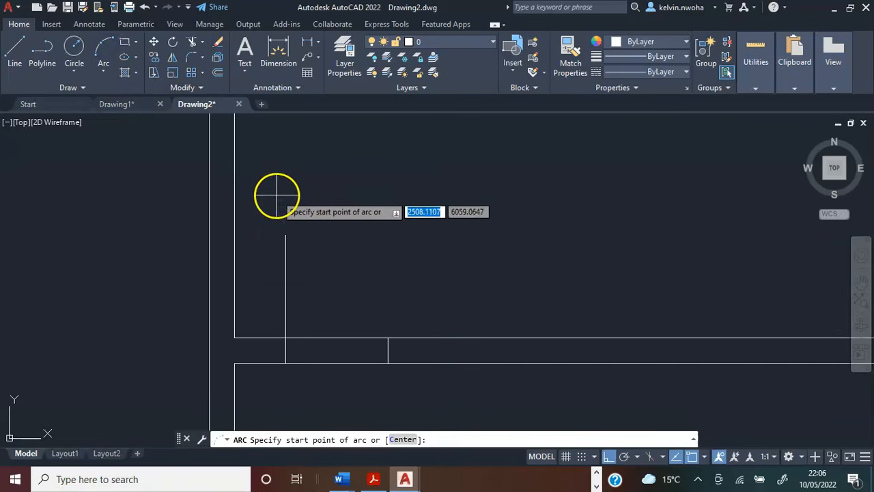
pyautogui.click(285, 236)
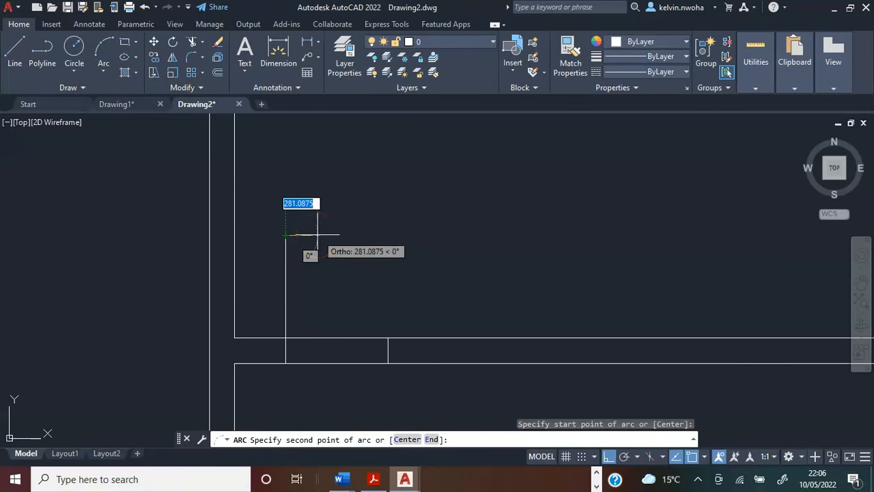
pyautogui.scroll(4, 317, 235)
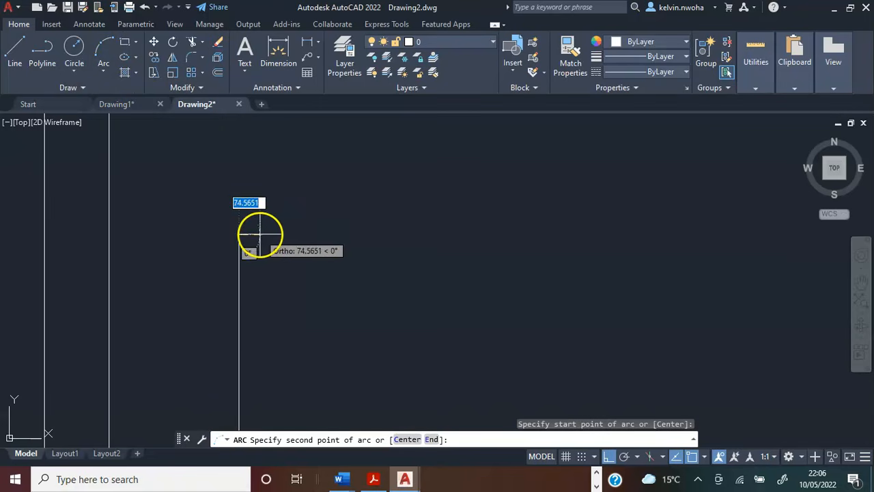
pyautogui.scroll(3, 254, 235)
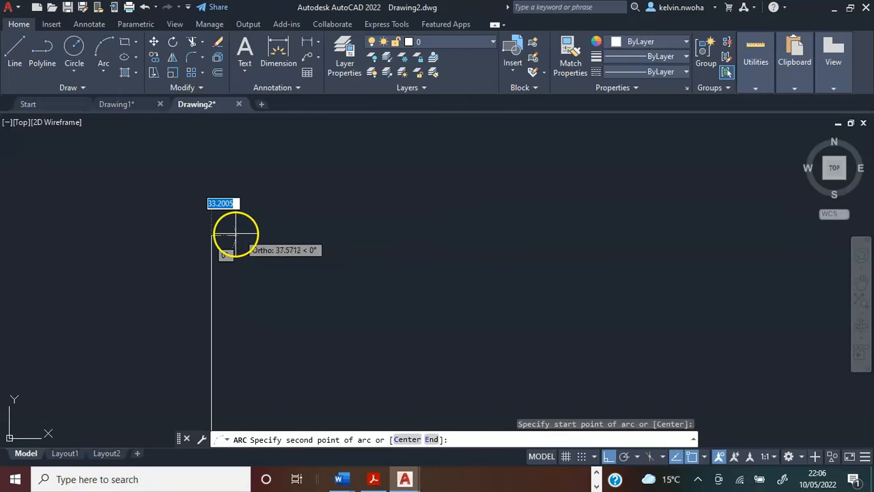
pyautogui.click(235, 235)
pyautogui.scroll(-4, 230, 219)
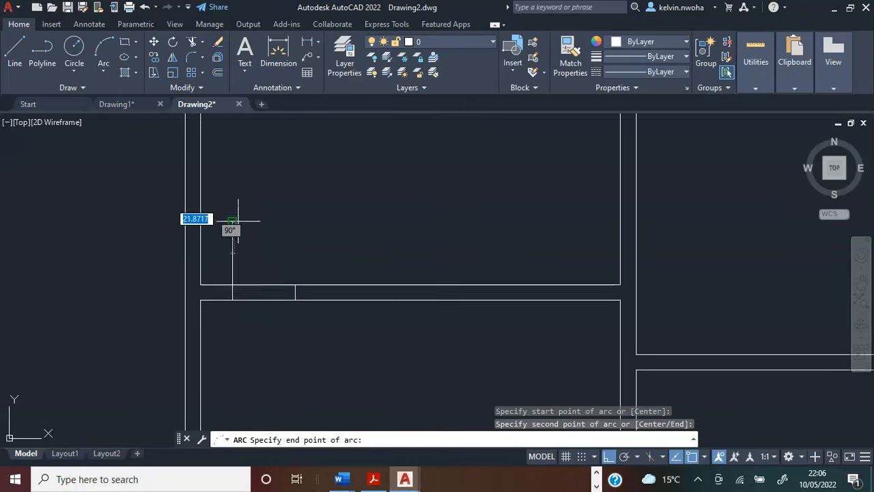
pyautogui.scroll(6, 293, 293)
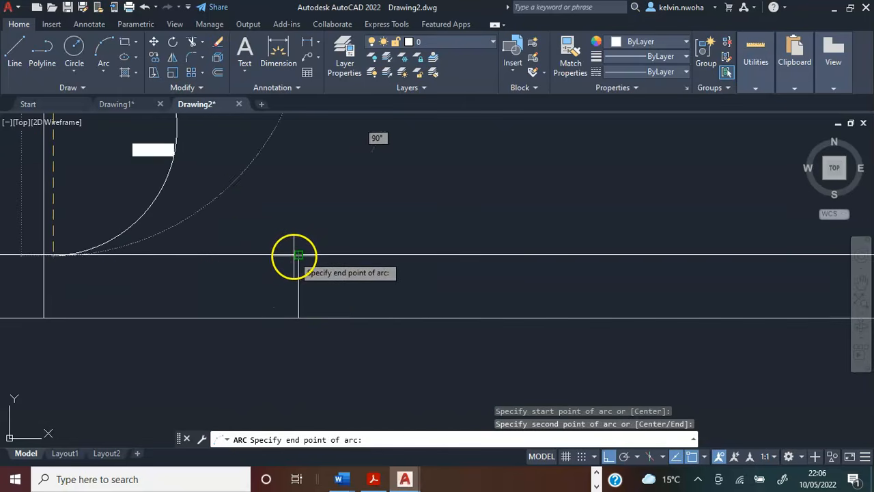
pyautogui.click(298, 254)
# Delete the left jamb line and the 900 helper line across the opening in the dividing wall.
pyautogui.scroll(-3, 369, 246)
pyautogui.scroll(-1, 365, 197)
pyautogui.scroll(2, 365, 197)
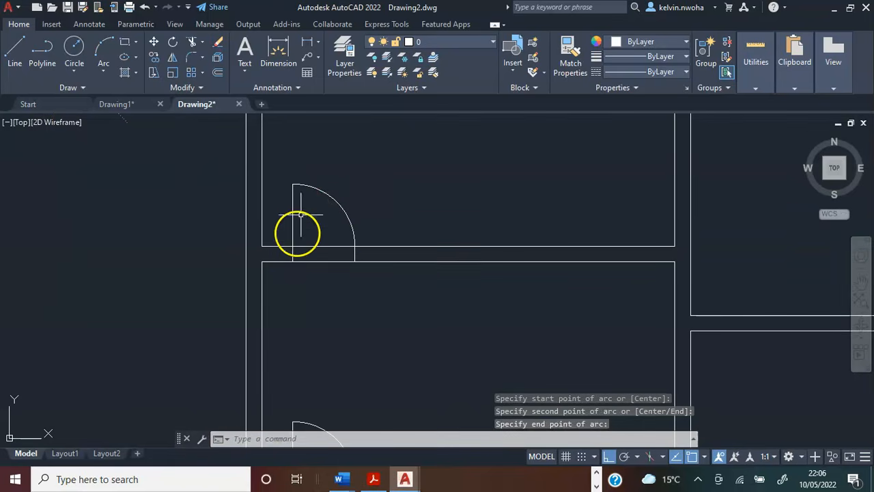
pyautogui.click(294, 254)
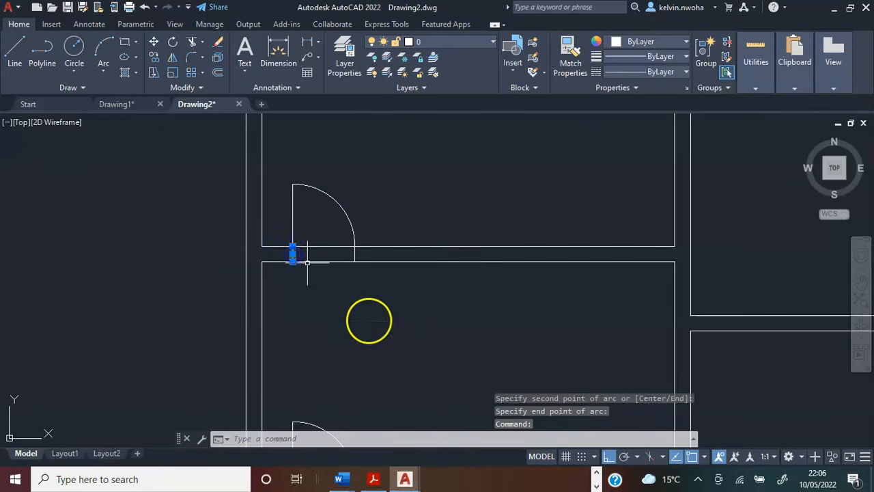
pyautogui.press('Delete')
pyautogui.scroll(2, 287, 233)
pyautogui.click(299, 264)
pyautogui.press('Delete')
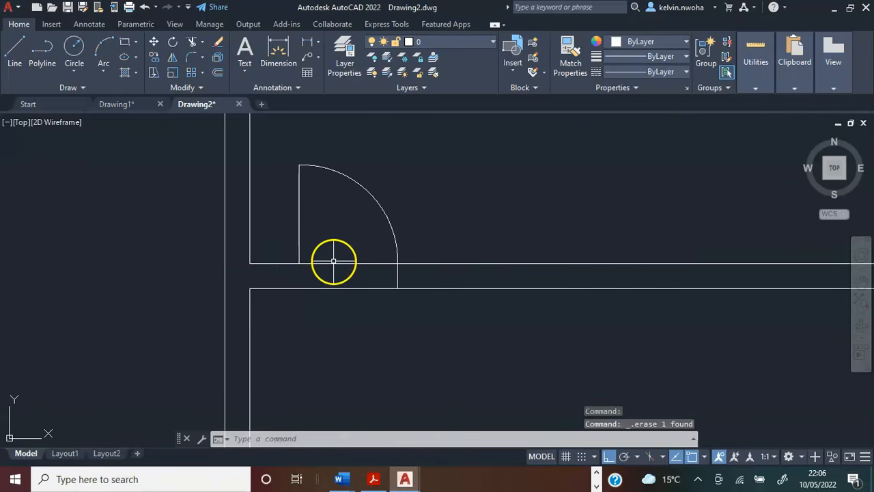
pyautogui.click(333, 262)
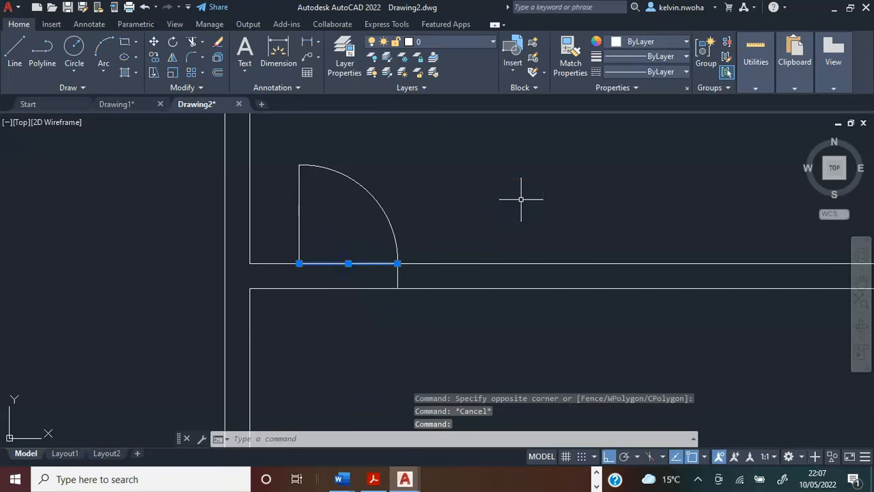
pyautogui.press('Delete')
pyautogui.click(394, 276)
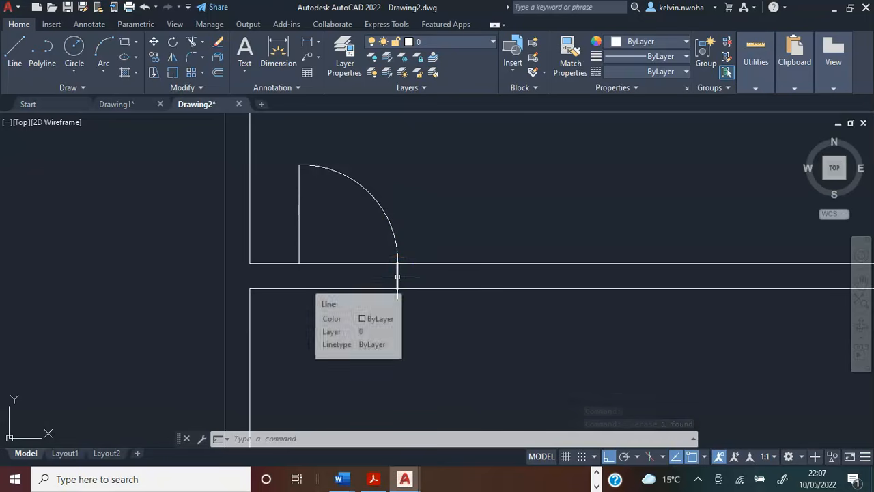
pyautogui.click(398, 277)
pyautogui.press('Escape')
# Move the door leaf and swing arc straight down from the right jamb's upper end to its lower end on the dividing wall.
pyautogui.click(414, 219)
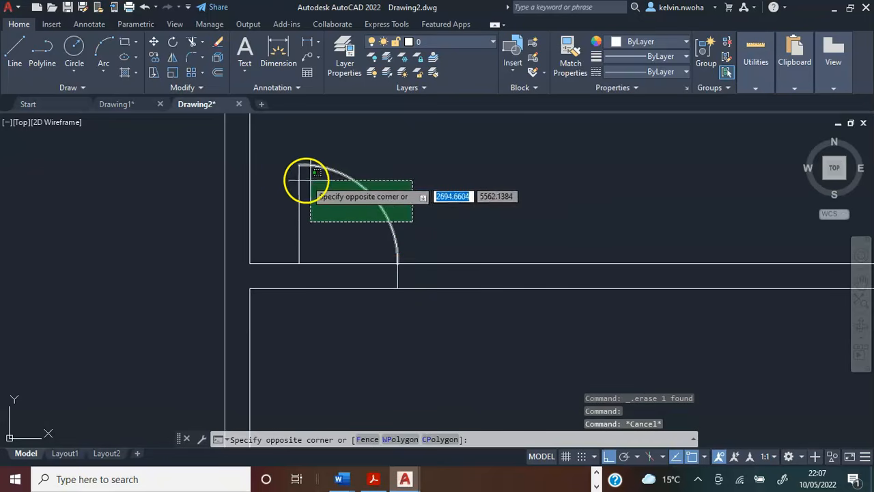
pyautogui.click(294, 171)
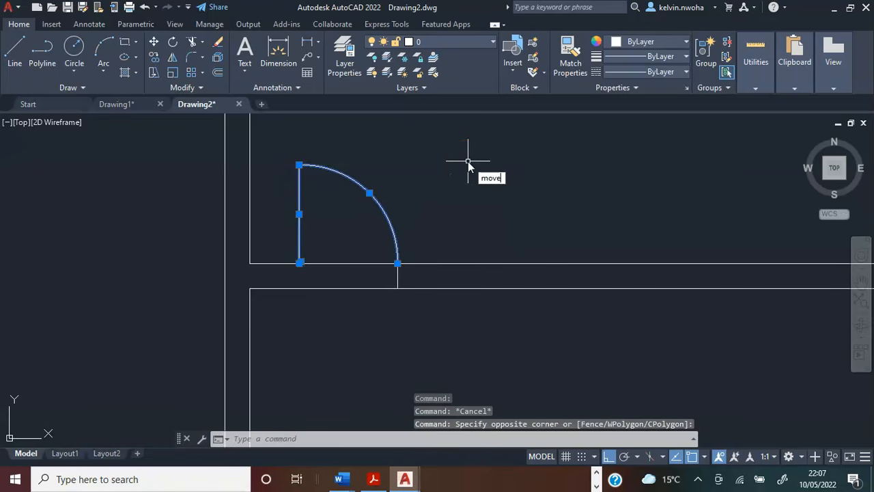
pyautogui.press('Return')
pyautogui.scroll(6, 423, 303)
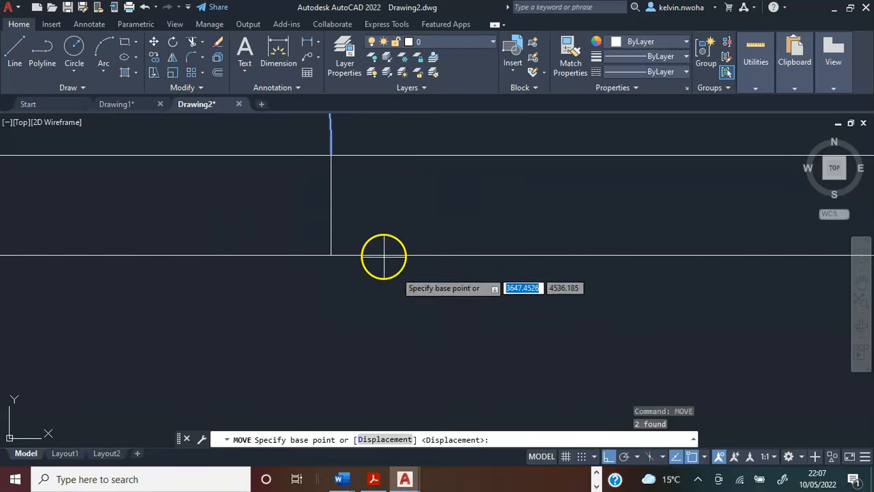
pyautogui.click(330, 156)
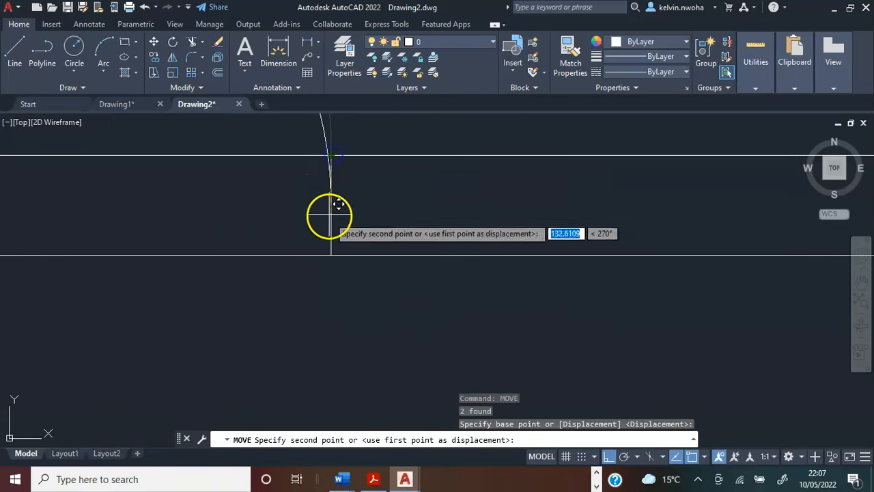
pyautogui.click(330, 255)
# Delete the right jamb line beside the swing arc in the dividing wall.
pyautogui.scroll(-4, 370, 311)
pyautogui.scroll(5, 371, 280)
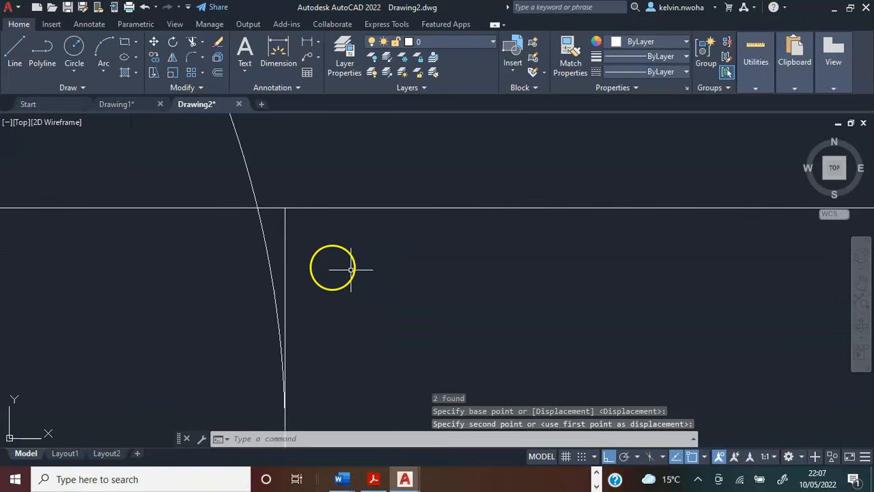
pyautogui.click(286, 250)
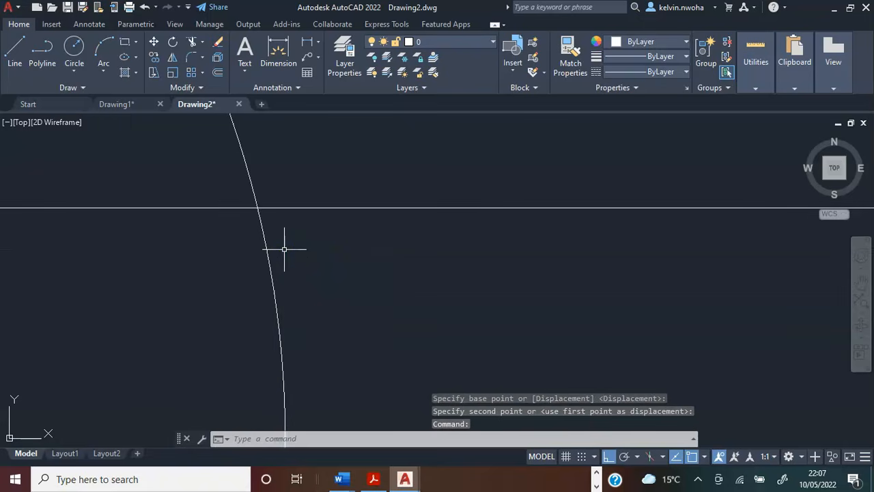
pyautogui.press('Delete')
# Trim both dividing wall lines between the door leaf and the arc to open the doorway.
pyautogui.scroll(-4, 283, 249)
pyautogui.moveTo(266, 257); pyautogui.dragTo(370, 292, button='middle')
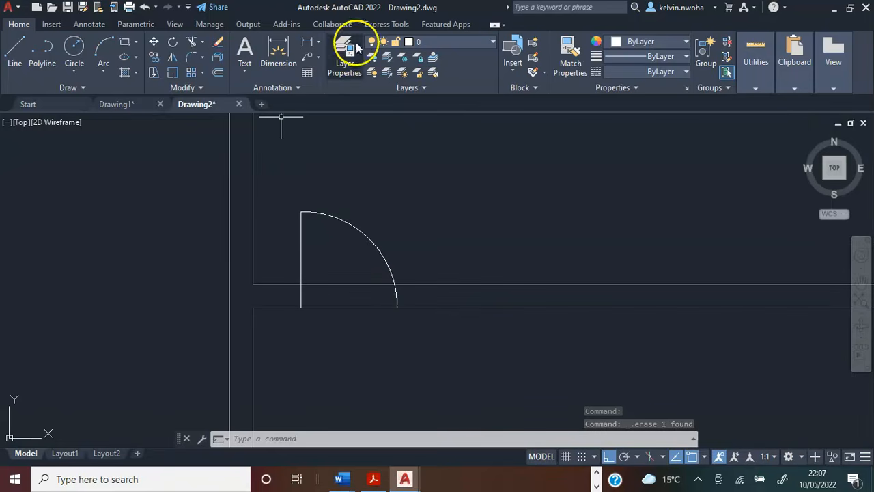
pyautogui.click(192, 42)
pyautogui.click(353, 327)
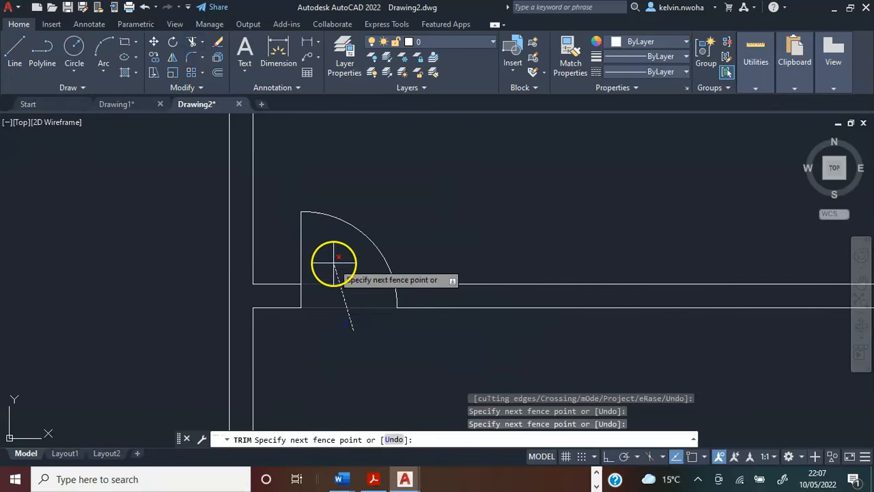
pyautogui.click(334, 258)
pyautogui.press('Return')
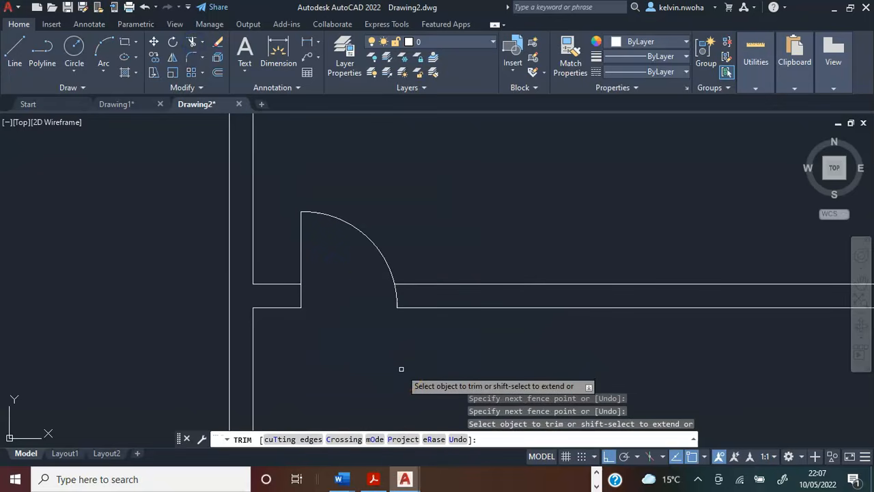
pyautogui.press('Escape')
# Draw a 900 line along the wall between the right rooms from its upper left corner, continuing straight down across the wall.
pyautogui.scroll(-6, 294, 328)
pyautogui.moveTo(306, 329); pyautogui.dragTo(303, 296, button='middle')
pyautogui.scroll(4, 305, 306)
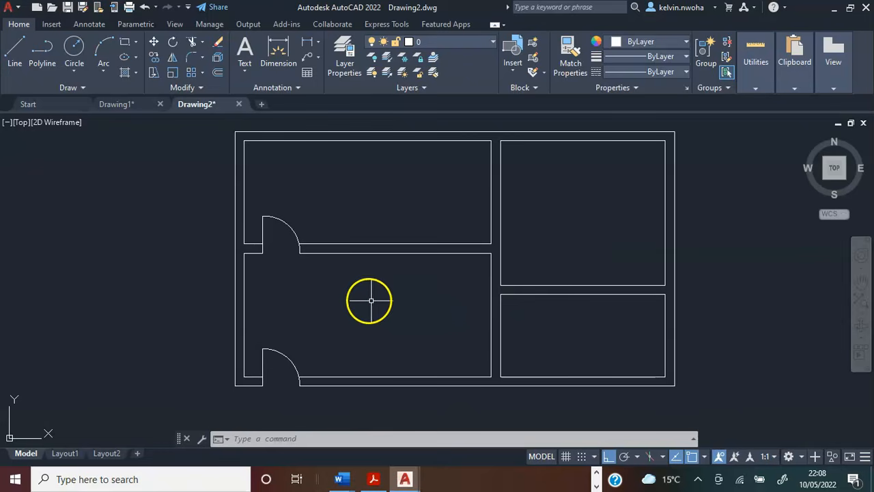
pyautogui.scroll(2, 516, 272)
pyautogui.scroll(2, 514, 272)
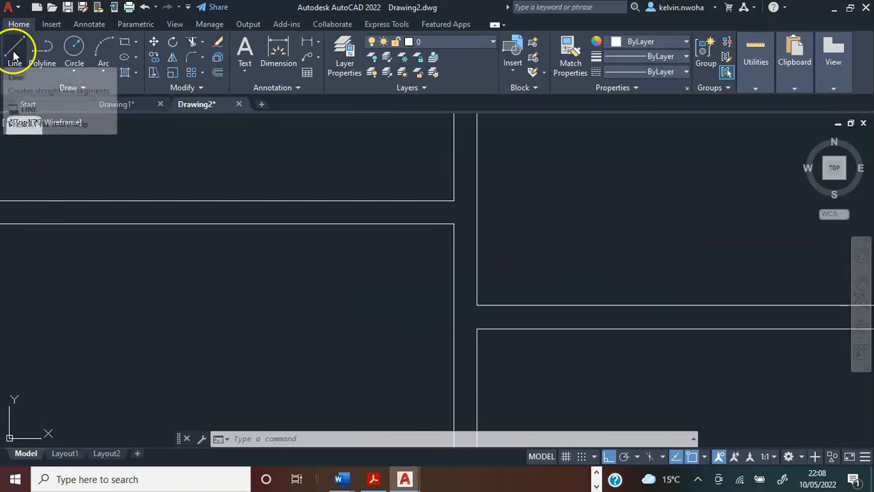
pyautogui.click(15, 48)
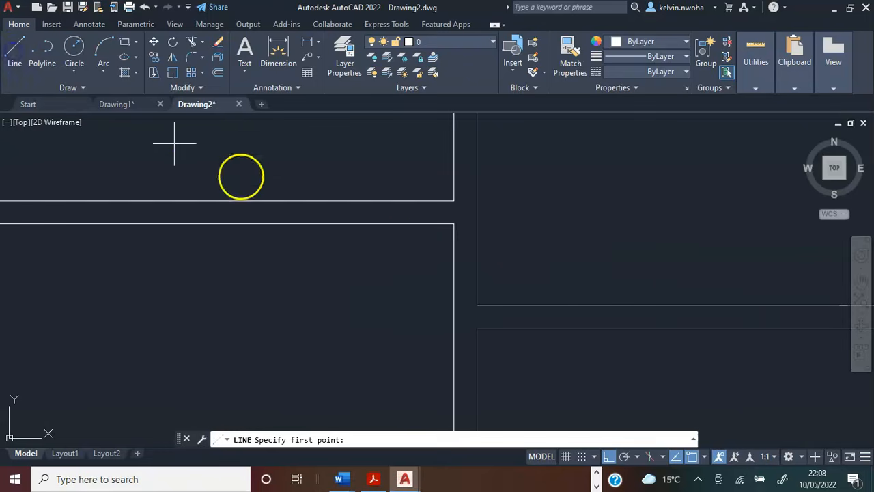
pyautogui.click(477, 305)
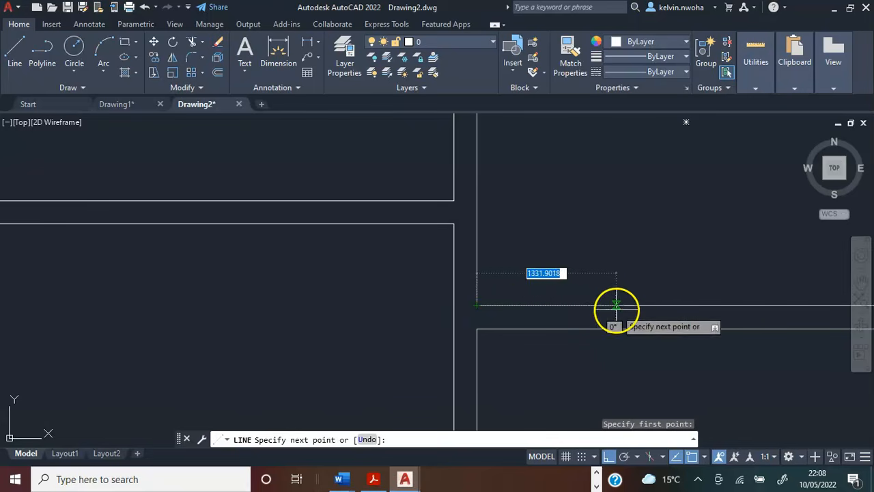
pyautogui.write('9')
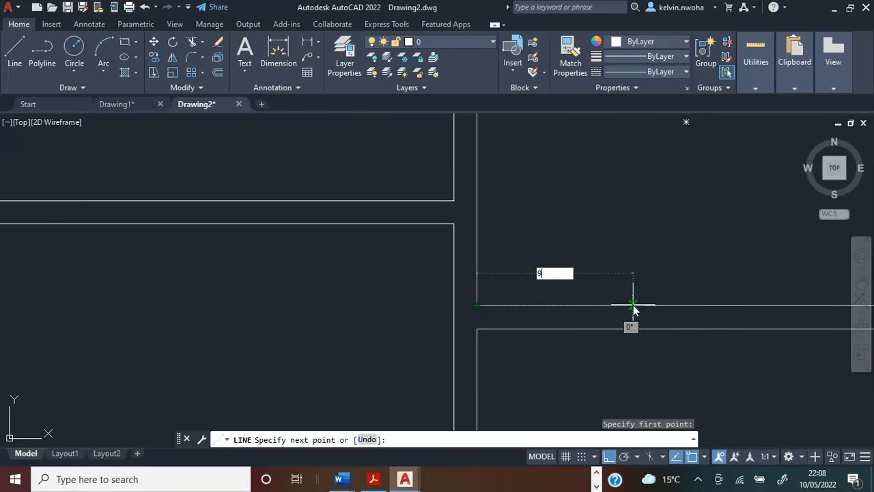
pyautogui.write('00')
pyautogui.press('Return')
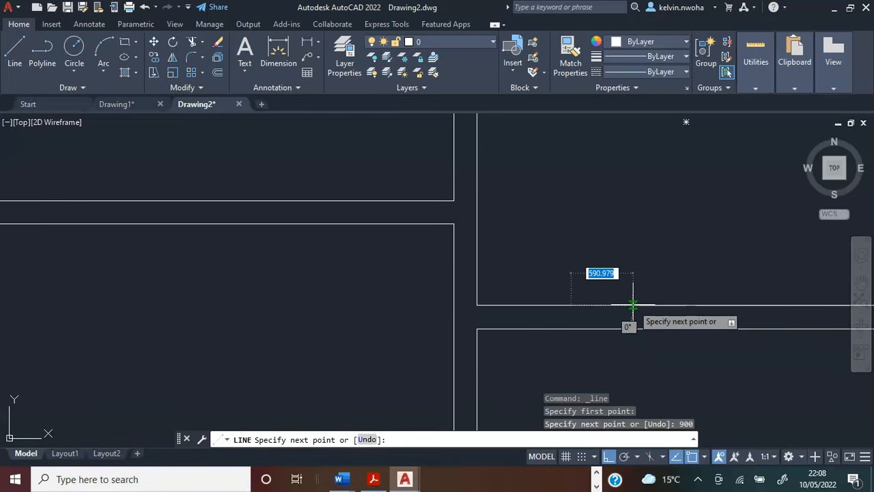
pyautogui.click(571, 329)
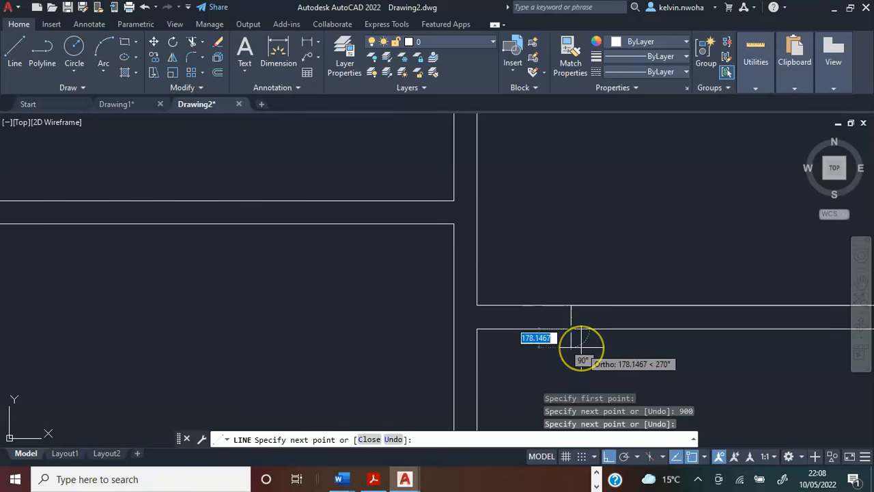
pyautogui.press('Return')
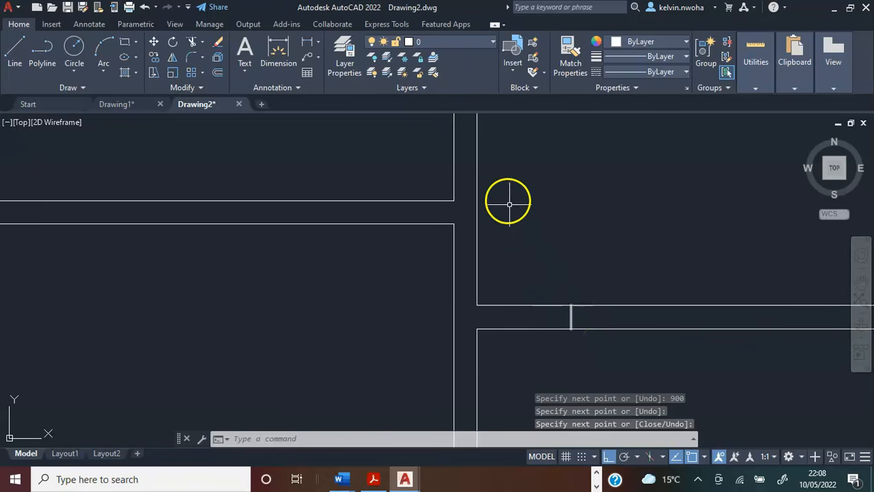
# Draw a short line across the central vertical wall from the lower left room's upper right corner to the wall's right face.
pyautogui.click(14, 53)
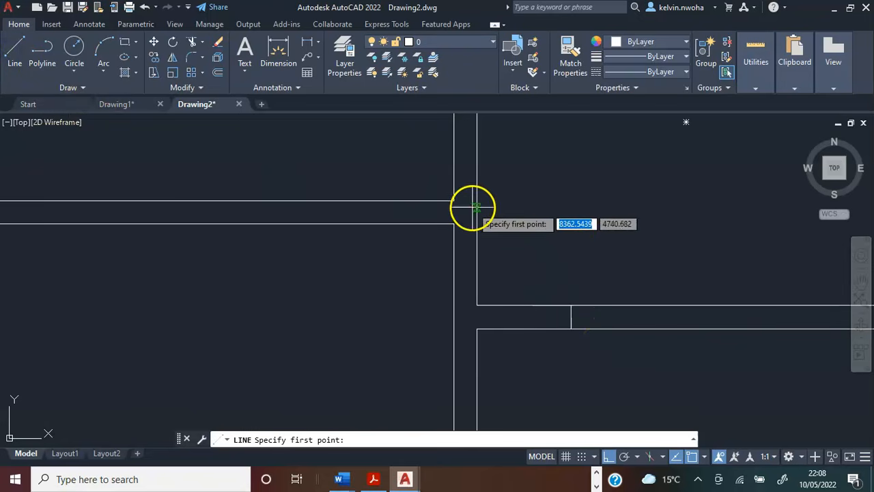
pyautogui.scroll(4, 472, 208)
pyautogui.click(422, 245)
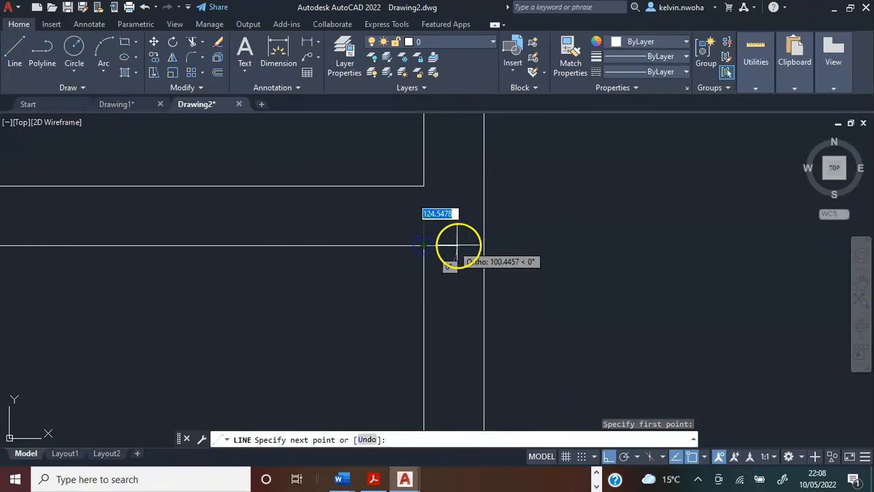
pyautogui.click(483, 244)
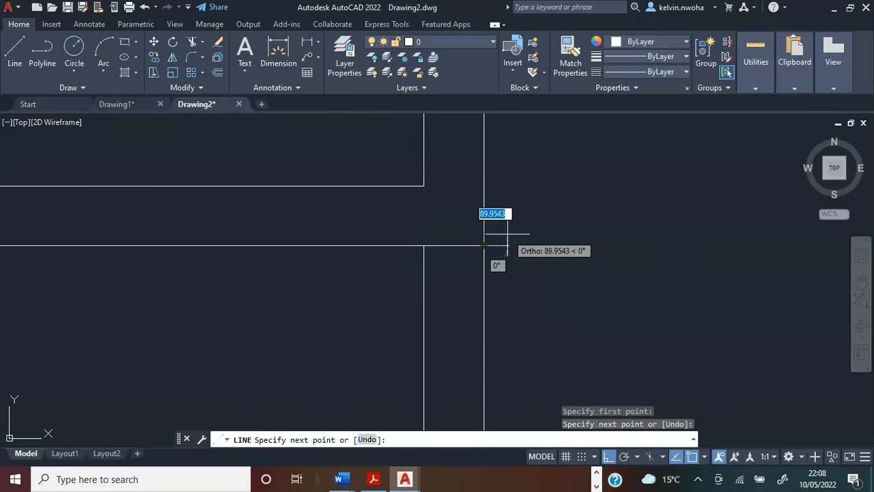
pyautogui.press('Return')
pyautogui.scroll(-5, 448, 210)
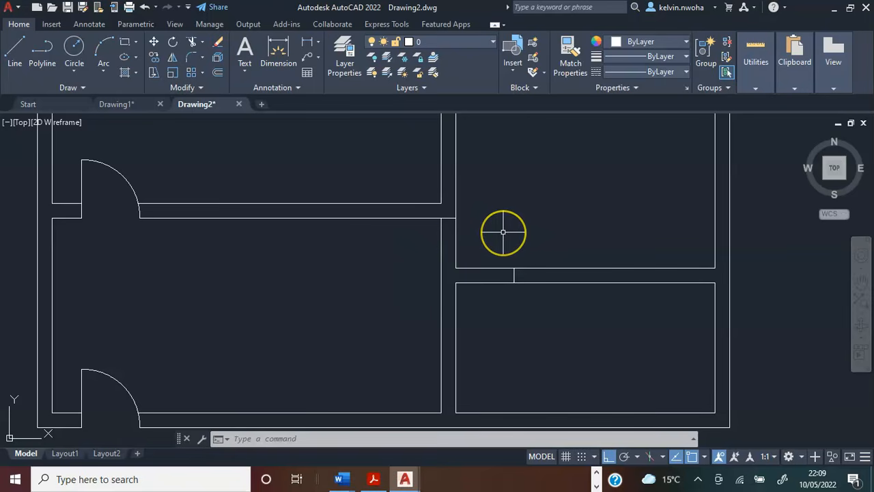
# Enable all object snap modes in the drafting settings.
pyautogui.write('snap')
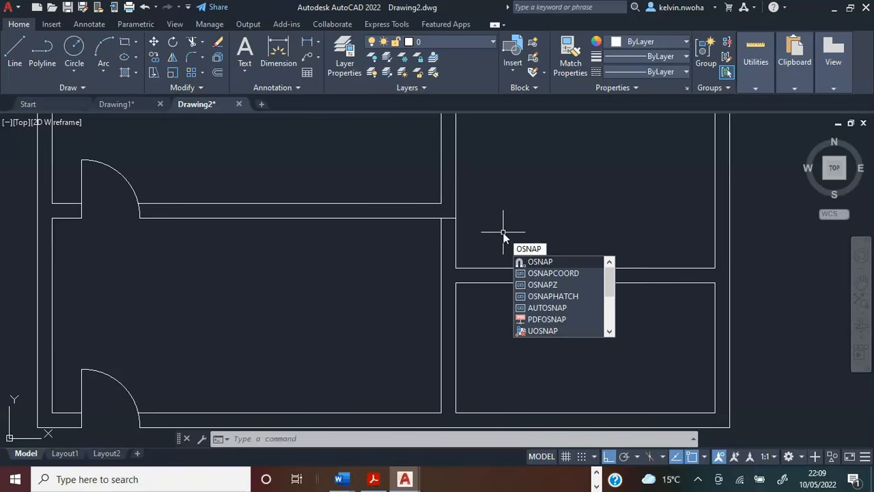
pyautogui.press('Return')
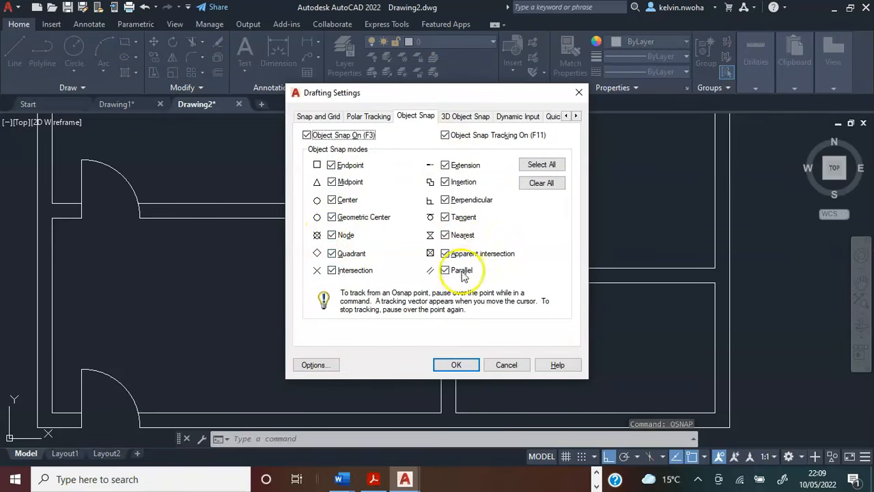
pyautogui.click(538, 165)
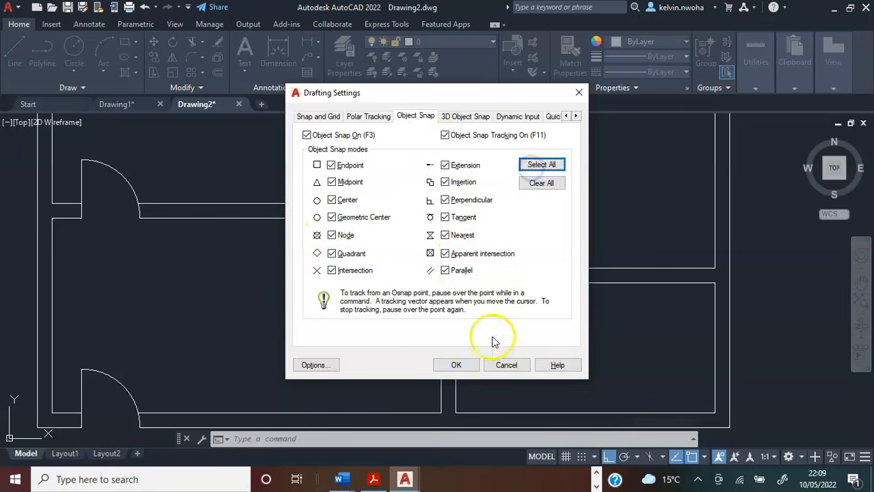
pyautogui.click(457, 365)
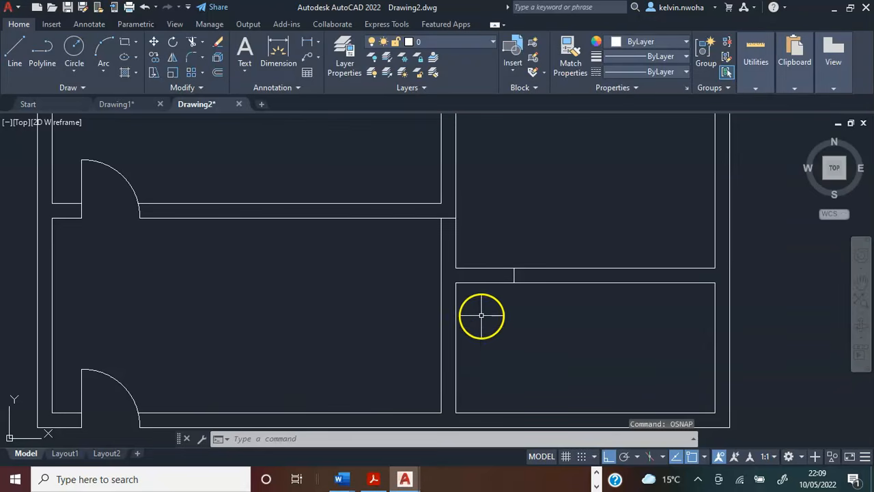
# Draw a door swing arc from the jamb line's upper end to where the short line meets the central wall's right face.
pyautogui.scroll(1, 536, 211)
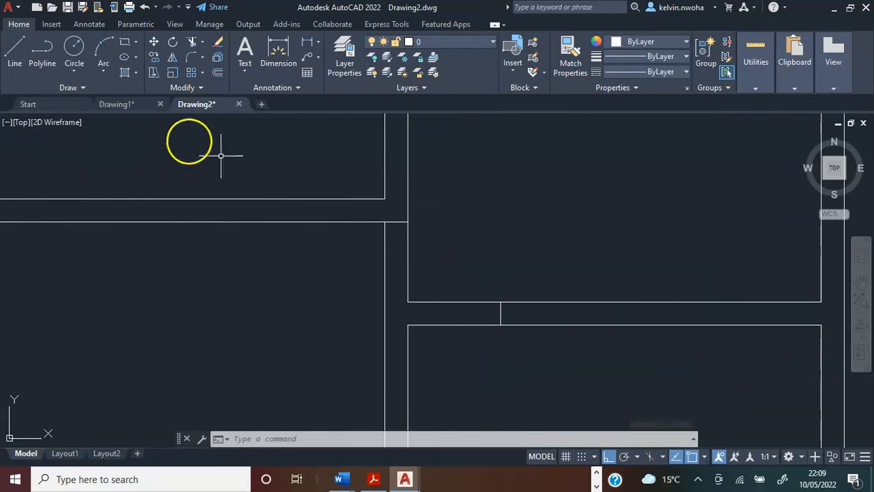
pyautogui.click(103, 49)
pyautogui.scroll(2, 511, 301)
pyautogui.click(483, 301)
pyautogui.scroll(-2, 483, 301)
pyautogui.scroll(2, 484, 289)
pyautogui.scroll(2, 480, 302)
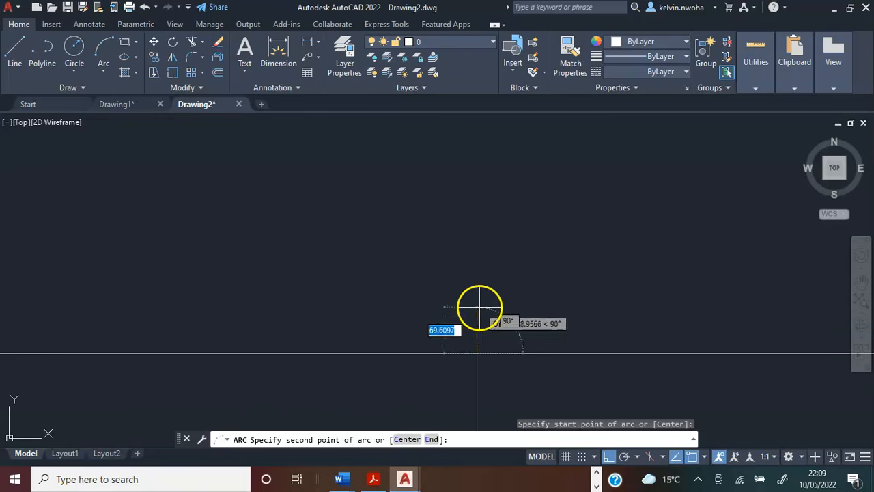
pyautogui.click(477, 353)
pyautogui.scroll(-4, 478, 318)
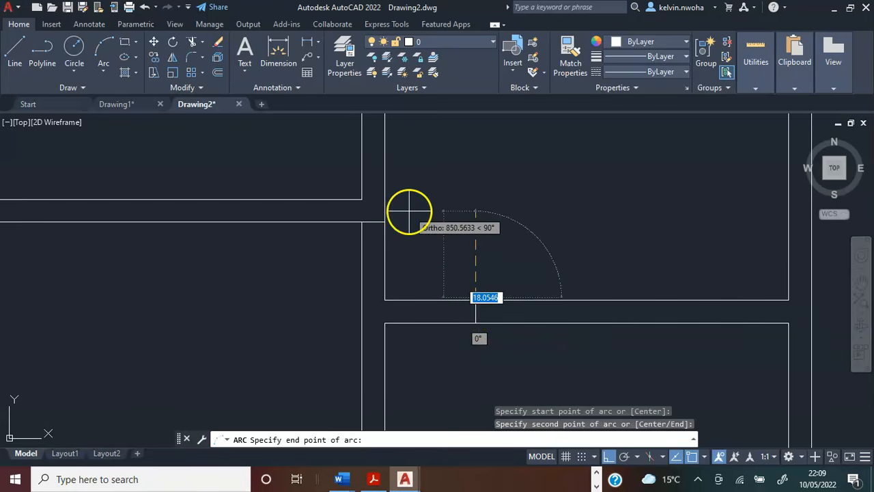
pyautogui.scroll(3, 392, 218)
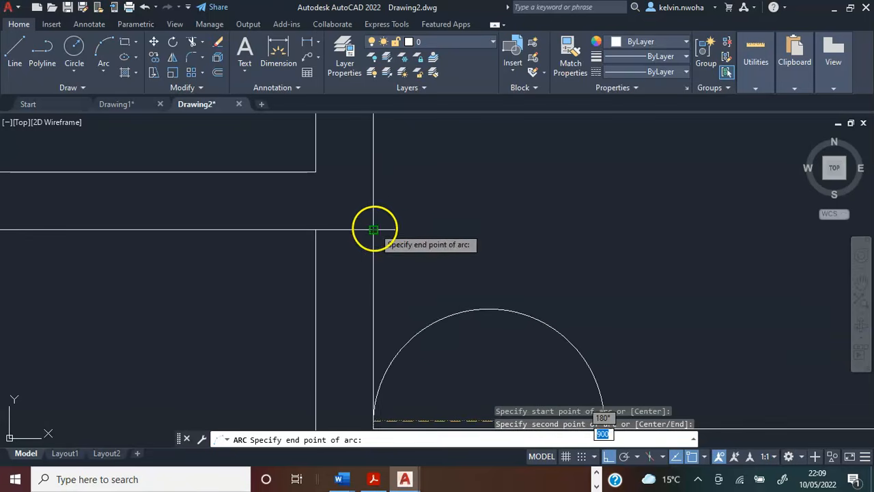
pyautogui.click(374, 230)
pyautogui.scroll(-3, 417, 204)
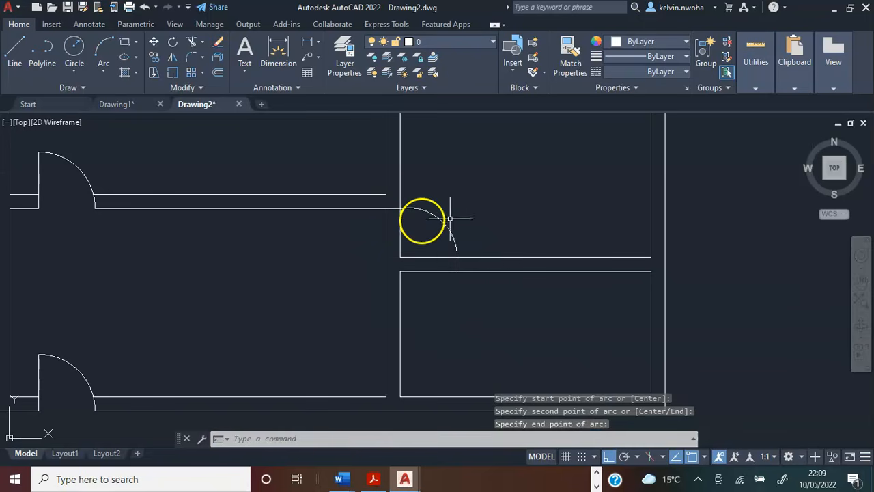
# Delete the short jamb line below the swing arc in the wall between the right rooms.
pyautogui.scroll(3, 452, 266)
pyautogui.click(463, 267)
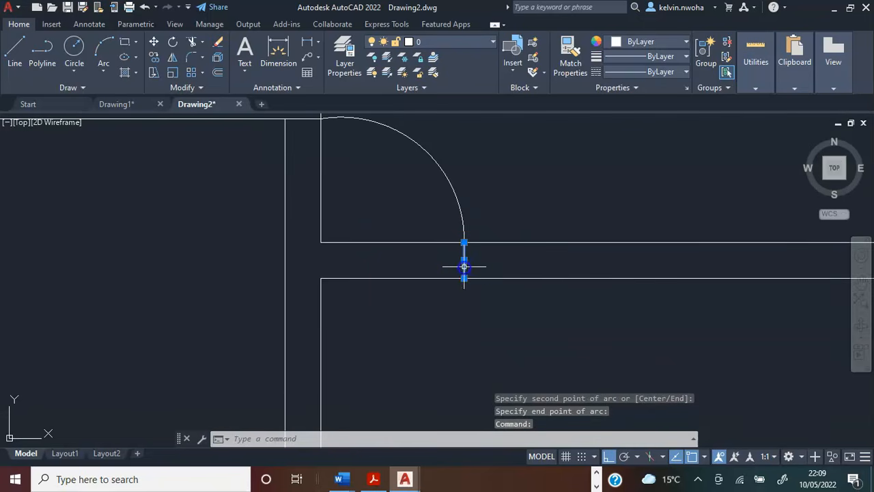
pyautogui.press('Delete')
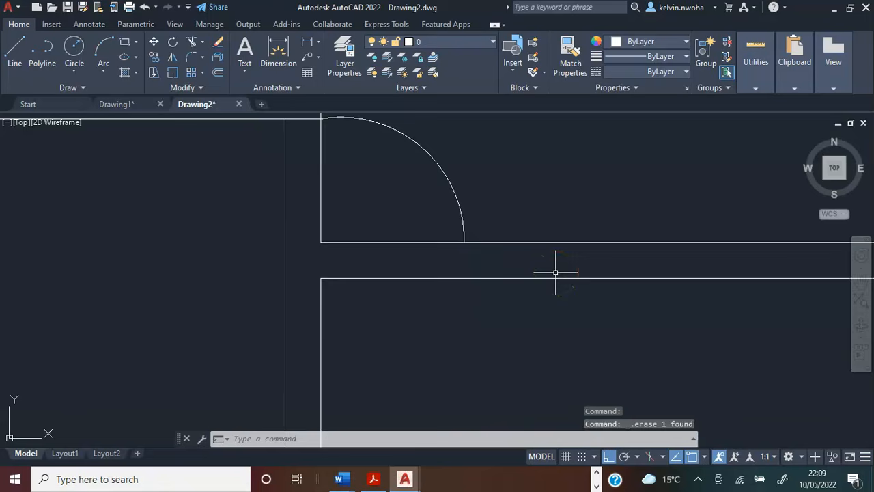
pyautogui.scroll(-3, 331, 181)
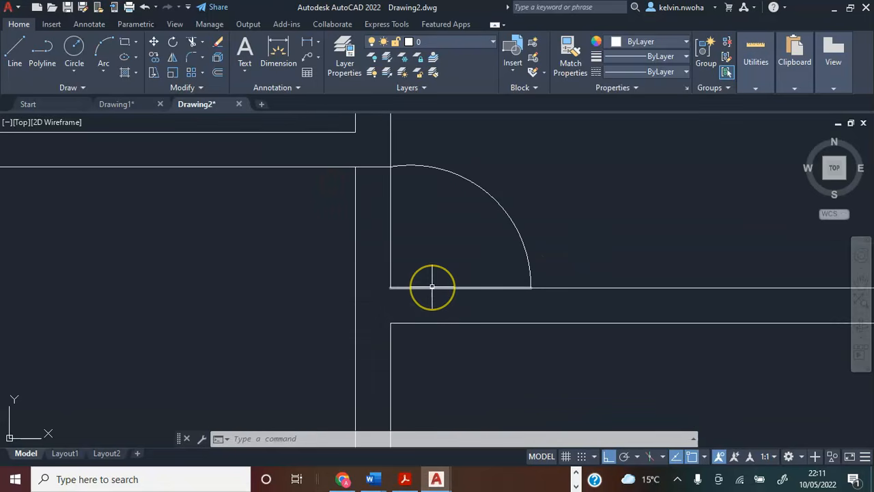
# Move the 900 door leaf line and swing arc 225 horizontally from the central wall's right face to its left face.
pyautogui.click(433, 288)
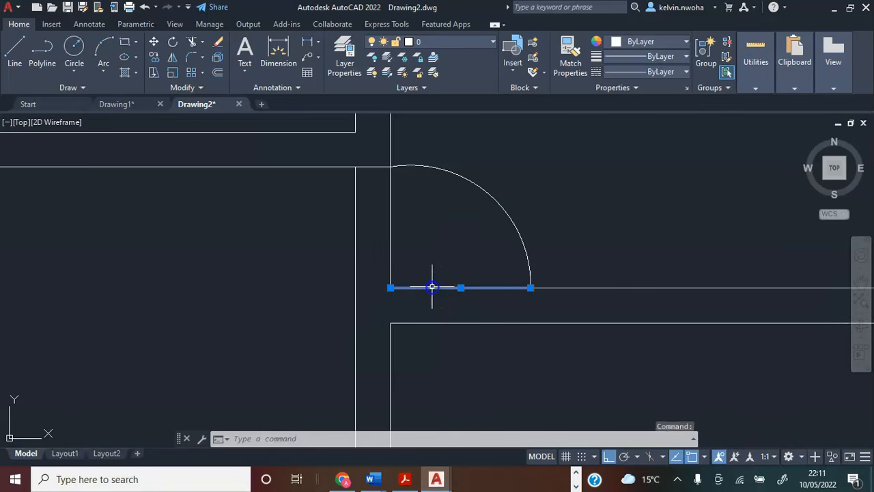
pyautogui.click(478, 182)
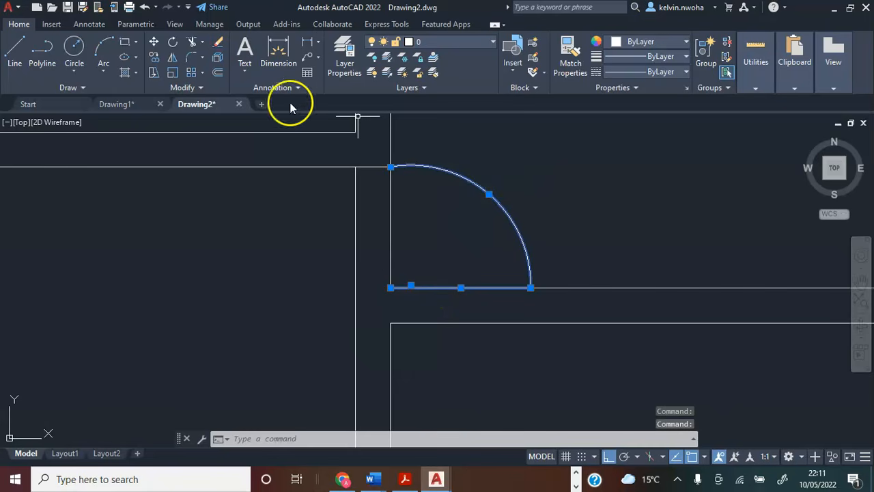
pyautogui.click(155, 42)
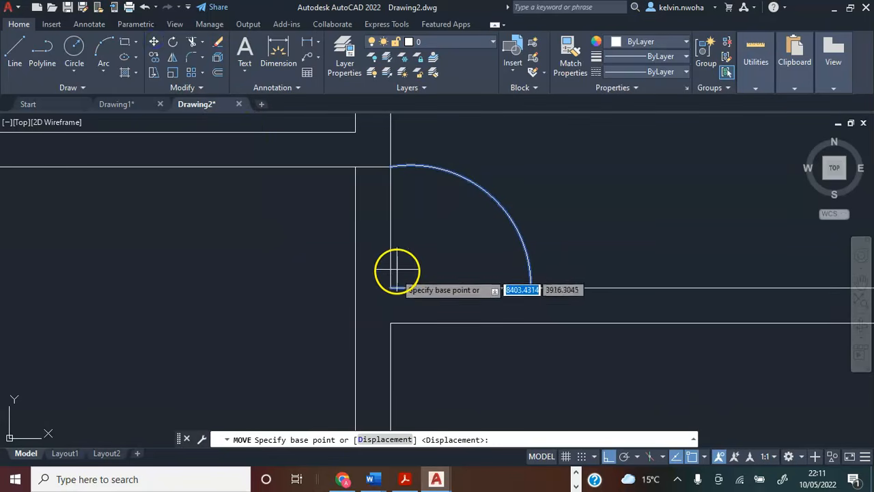
pyautogui.scroll(2, 388, 289)
pyautogui.scroll(-2, 390, 283)
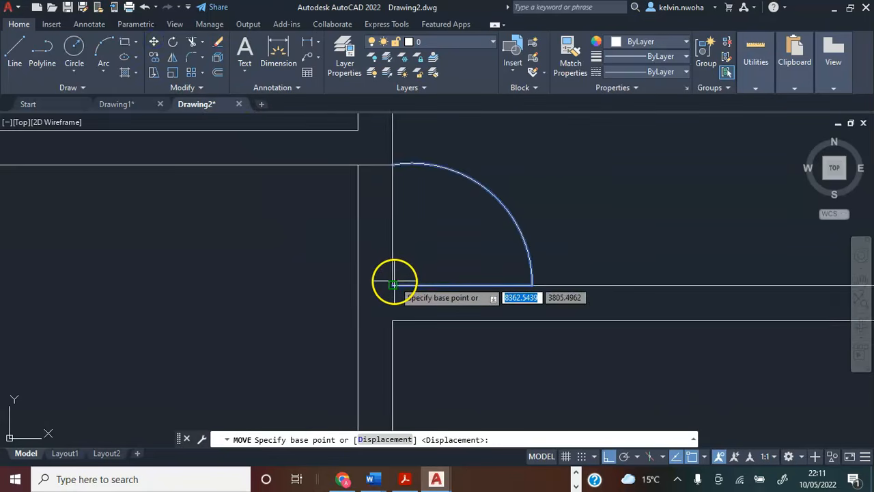
pyautogui.click(394, 284)
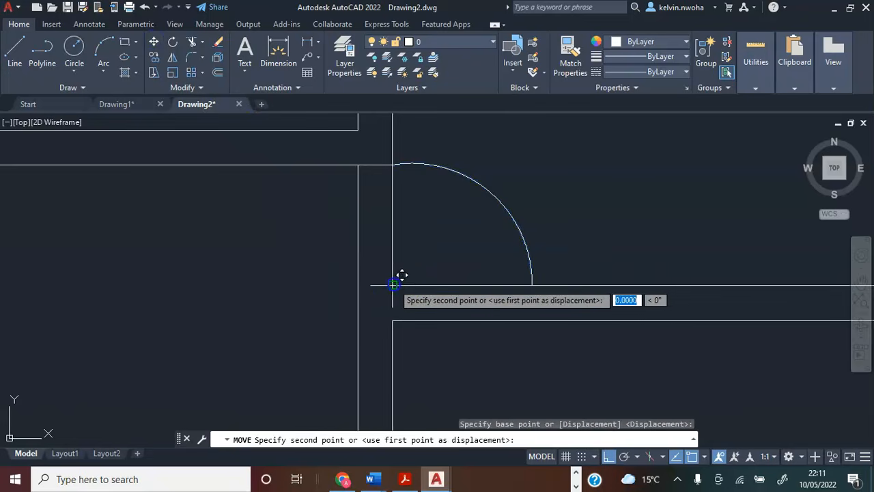
pyautogui.click(358, 286)
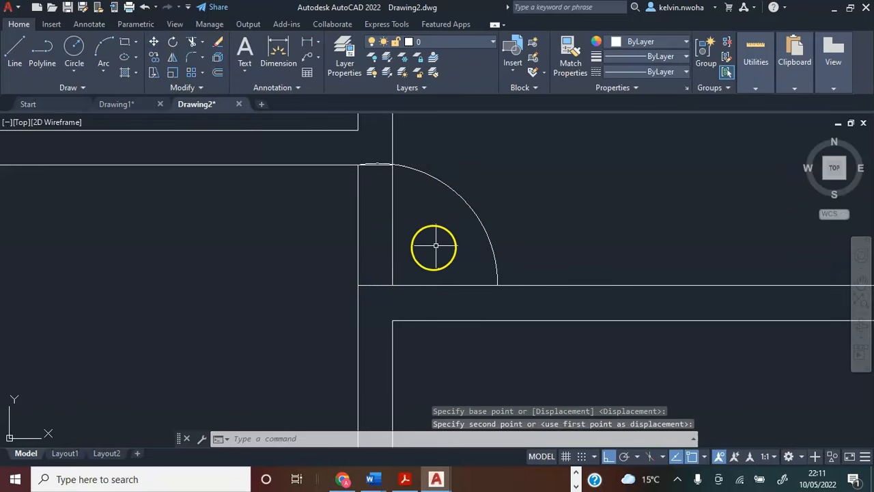
# Delete the short line across the central wall beneath the upper end of the swing arc.
pyautogui.scroll(2, 384, 164)
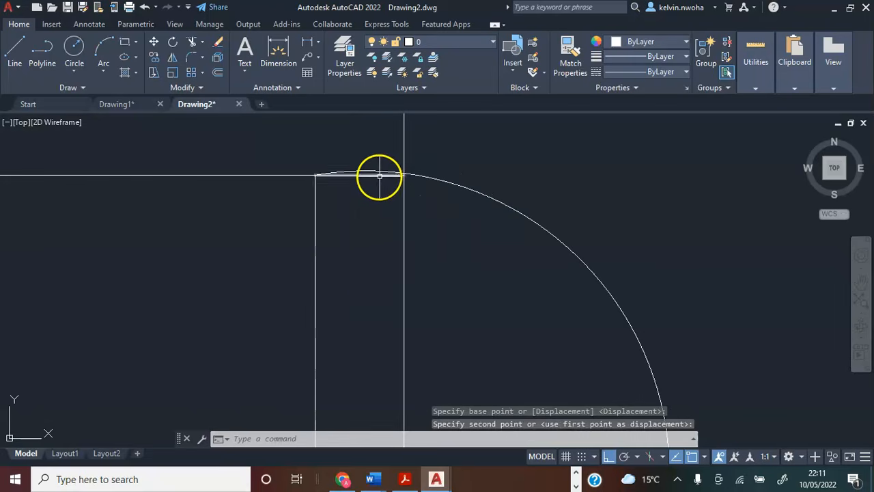
pyautogui.click(376, 175)
pyautogui.press('Delete')
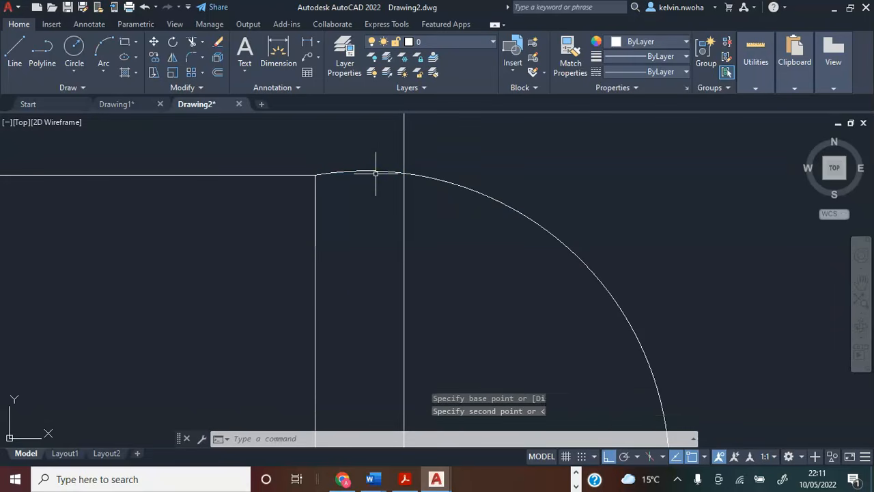
# Trim both central wall lines between the swing arc and the door leaf to open the doorway.
pyautogui.scroll(-3, 375, 174)
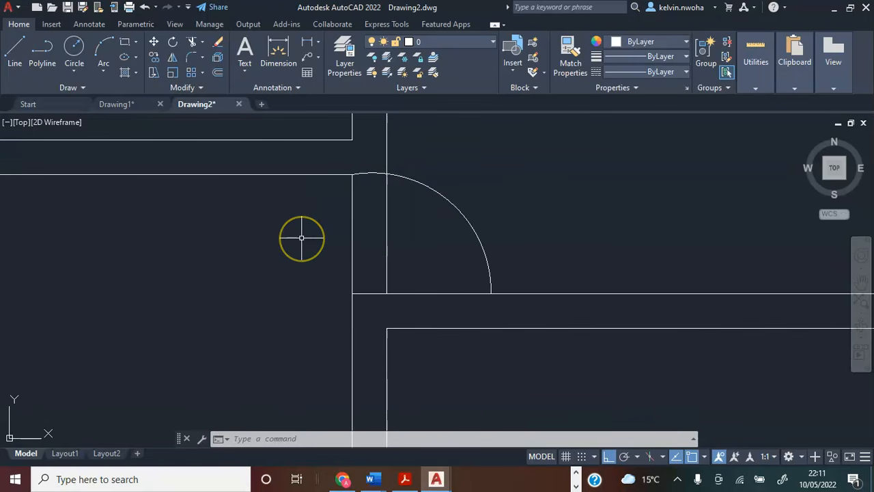
pyautogui.click(192, 44)
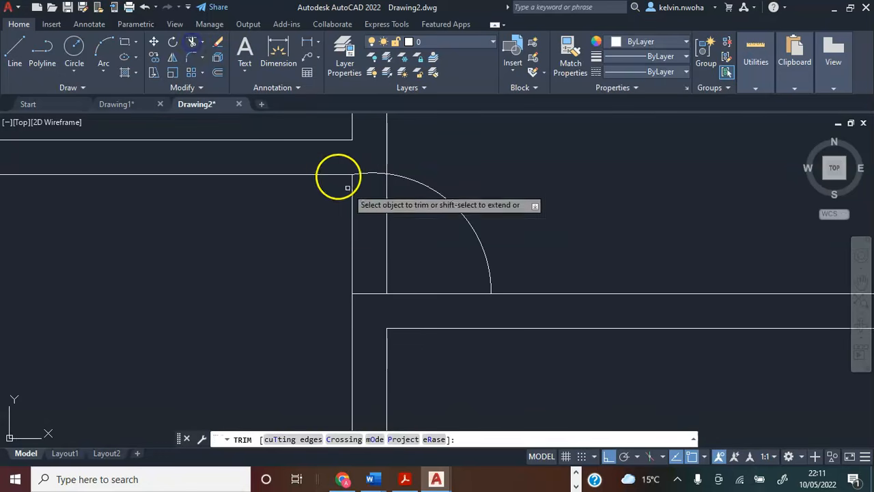
pyautogui.click(401, 258)
pyautogui.click(331, 220)
pyautogui.press('Return')
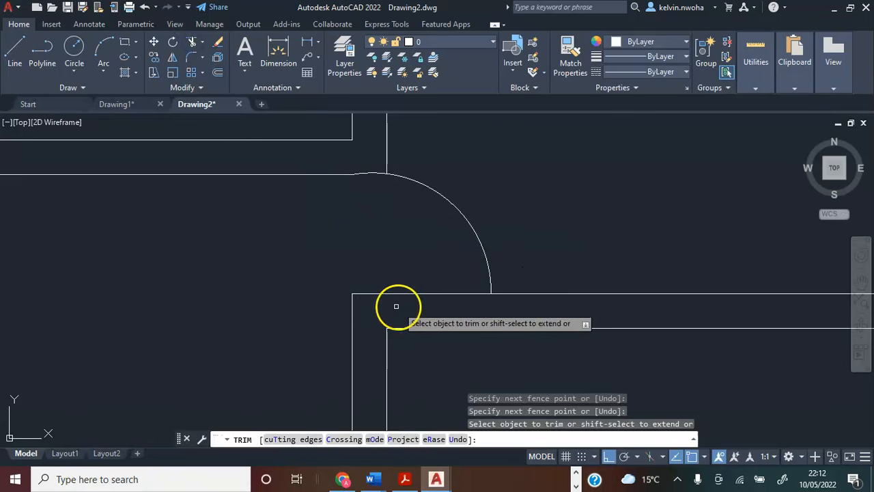
# Draw a jamb line across the wall between the right rooms, 225 in from the right outer wall's inner face.
pyautogui.press('Return')
pyautogui.scroll(-3, 396, 240)
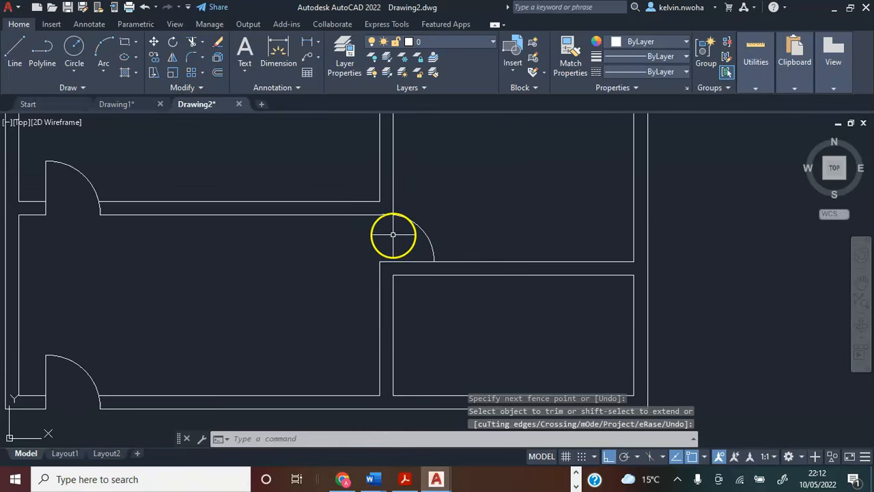
pyautogui.scroll(-2, 393, 234)
pyautogui.moveTo(392, 234); pyautogui.dragTo(397, 253, button='middle')
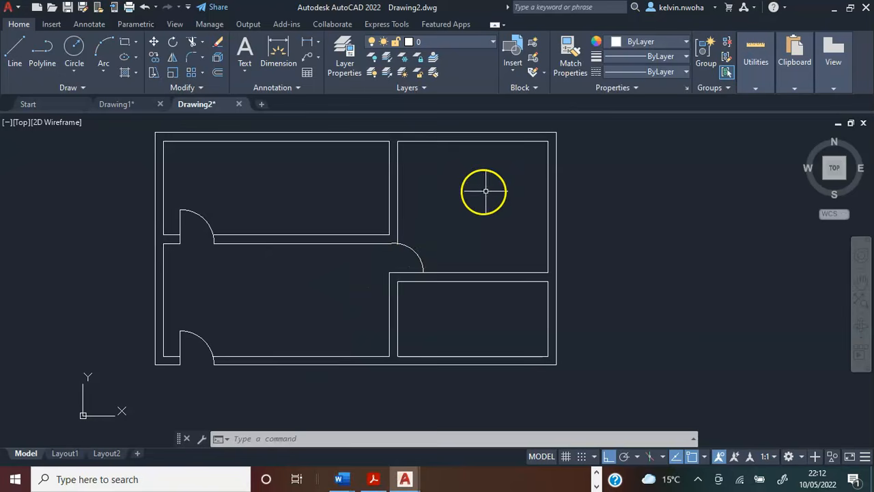
pyautogui.moveTo(512, 234)
pyautogui.mouseDown(button='middle')
pyautogui.moveTo(461, 232)
pyautogui.moveTo(451, 211)
pyautogui.moveTo(474, 250)
pyautogui.mouseUp(button='middle')
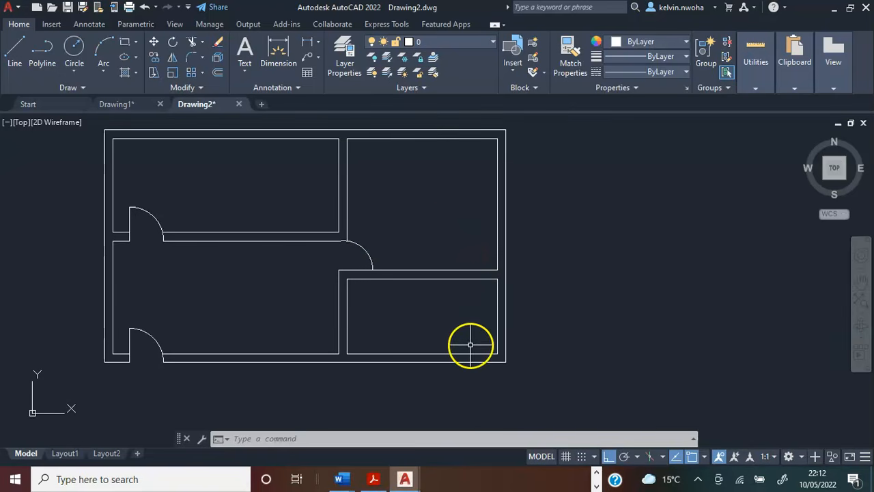
pyautogui.click(18, 50)
pyautogui.scroll(5, 420, 257)
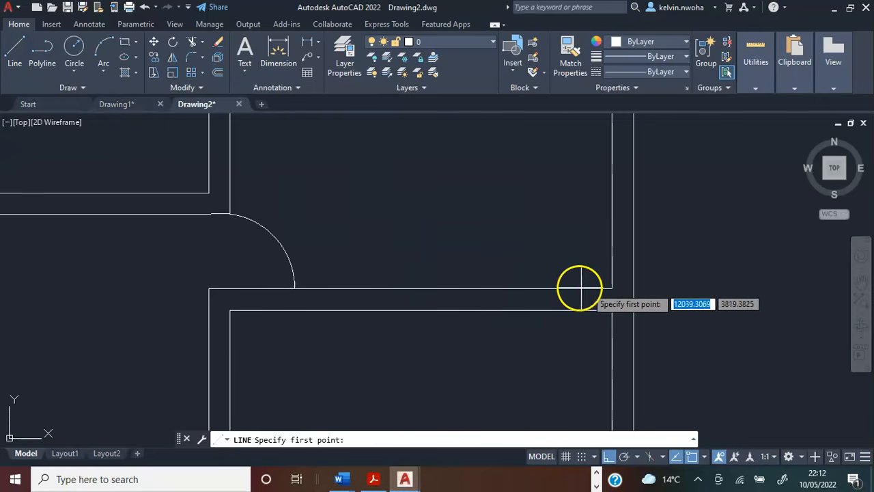
pyautogui.click(611, 288)
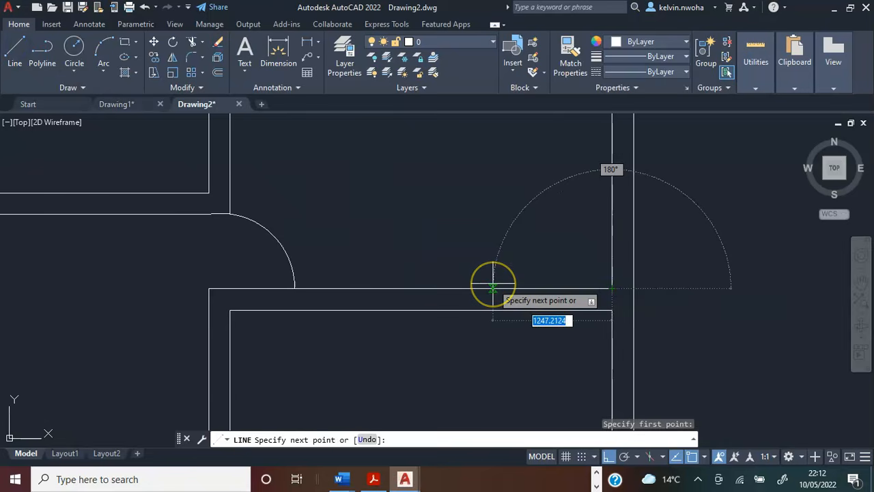
pyautogui.write('225')
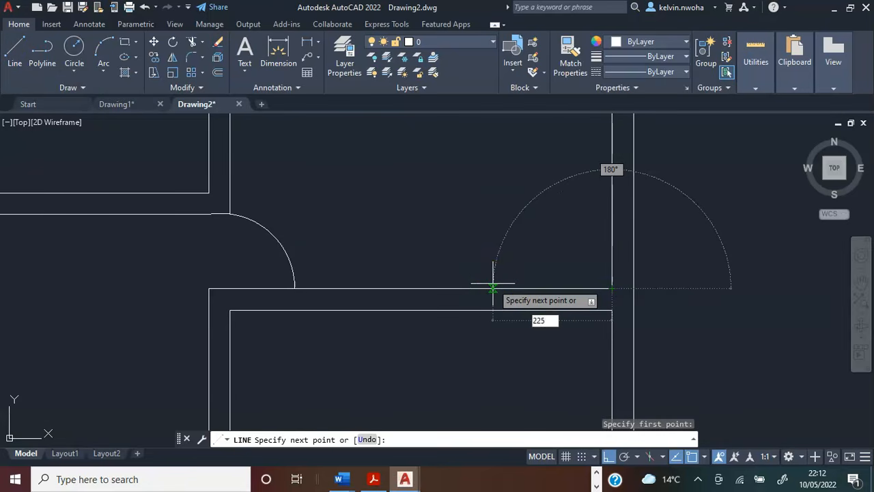
pyautogui.press('Return')
pyautogui.scroll(2, 586, 325)
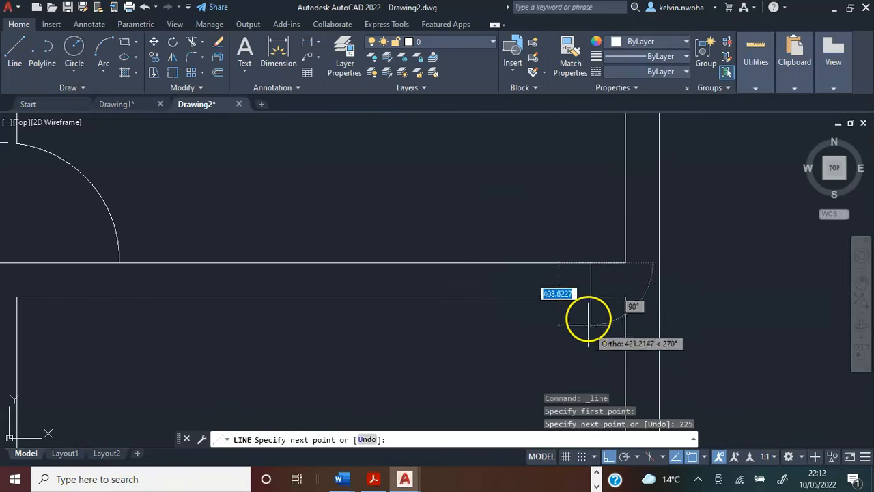
pyautogui.click(591, 297)
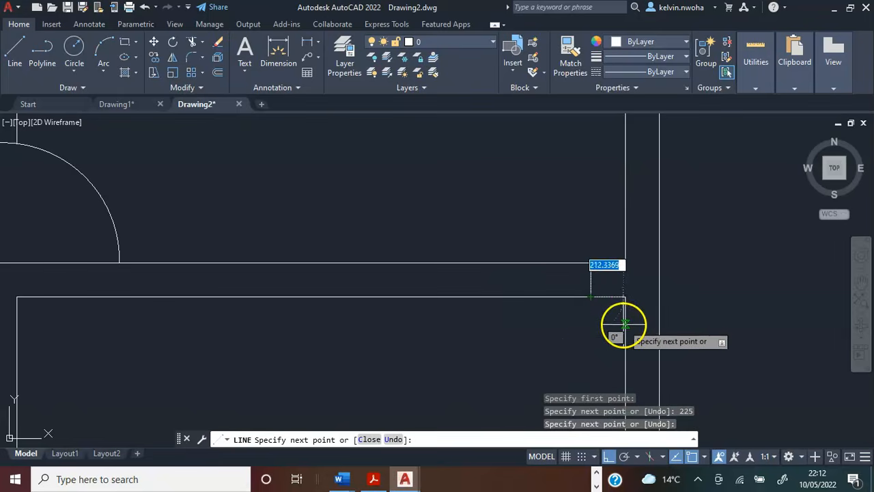
pyautogui.press('Return')
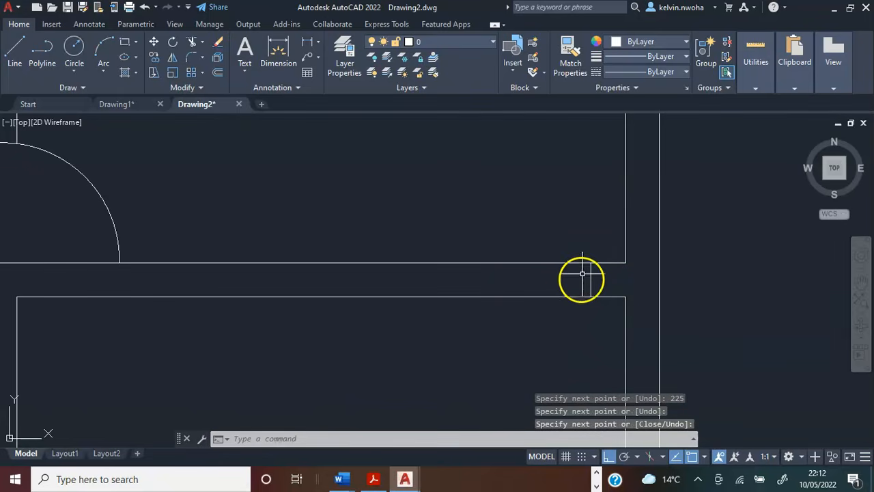
# Draw a second jamb line across the same wall, 900 to the left of the first jamb line.
pyautogui.scroll(-2, 600, 282)
pyautogui.scroll(2, 599, 282)
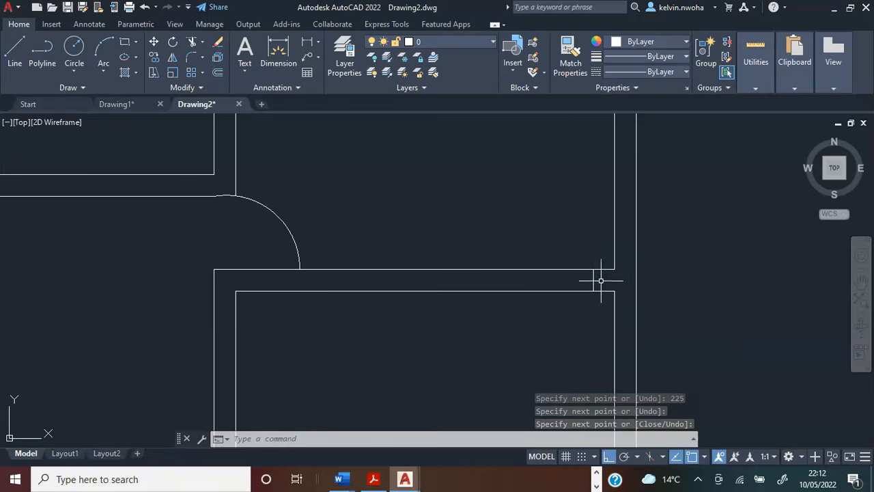
pyautogui.click(13, 56)
pyautogui.click(593, 269)
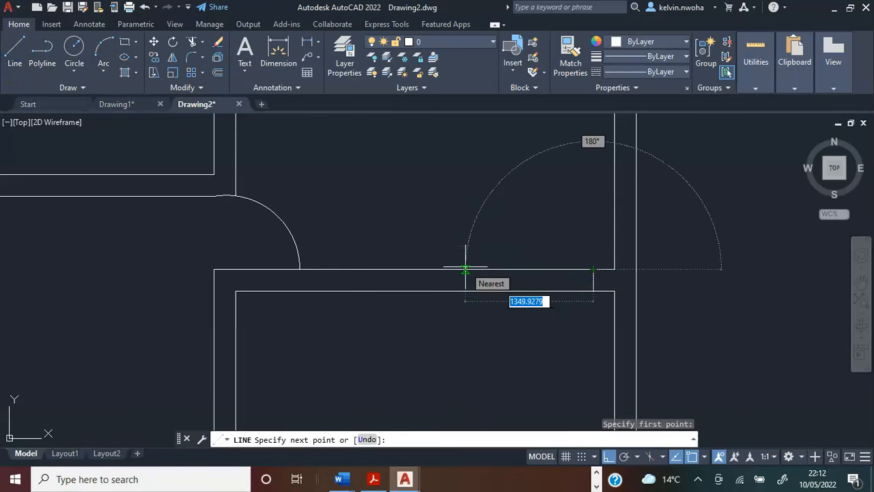
pyautogui.write('900')
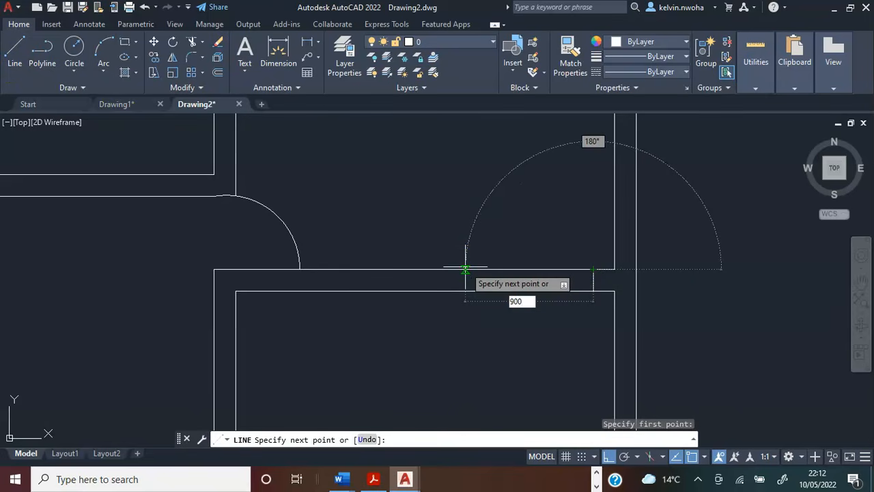
pyautogui.press('Return')
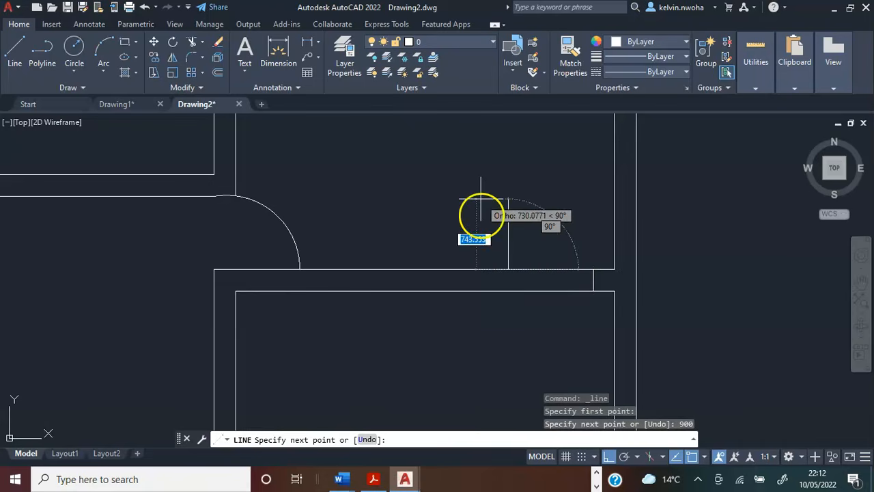
pyautogui.scroll(4, 491, 270)
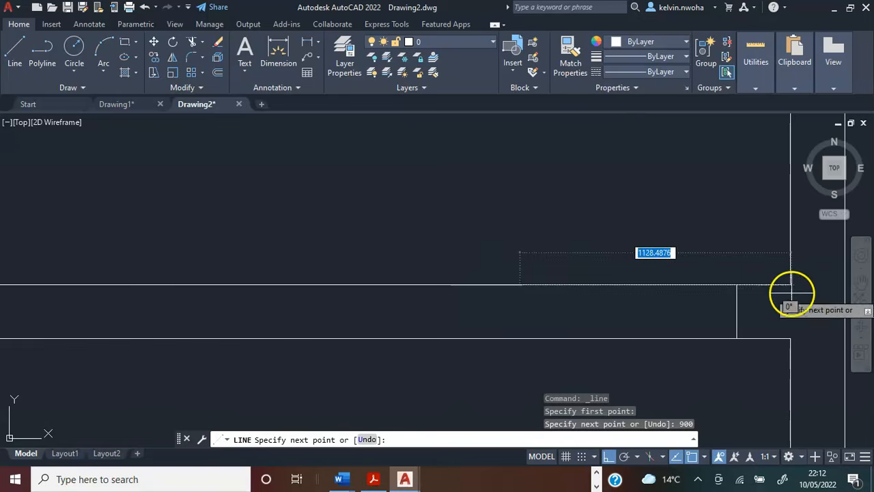
pyautogui.scroll(-2, 496, 261)
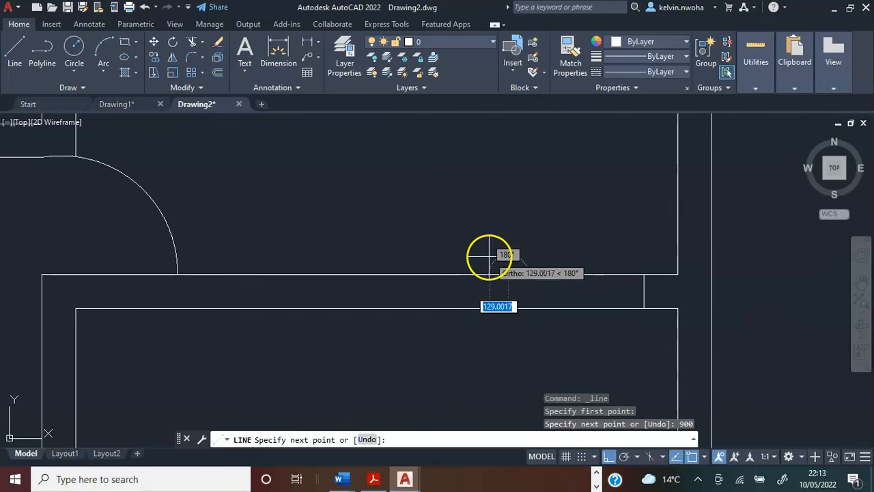
pyautogui.click(507, 308)
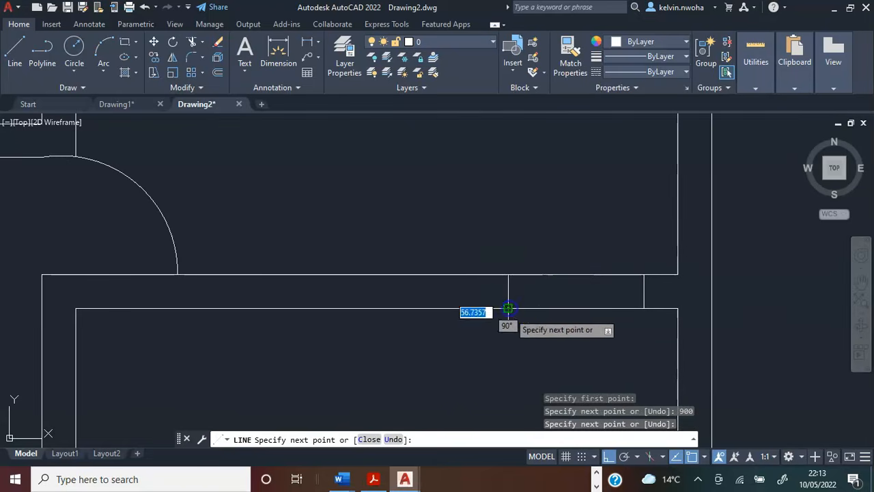
pyautogui.press('Return')
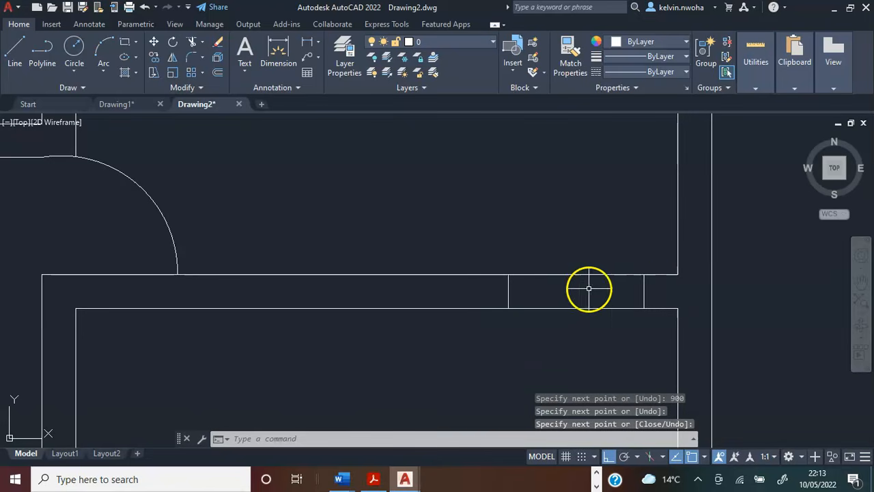
# Draw a 900 door leaf line straight down into the lower right room from the right jamb's lower end.
pyautogui.scroll(-3, 478, 292)
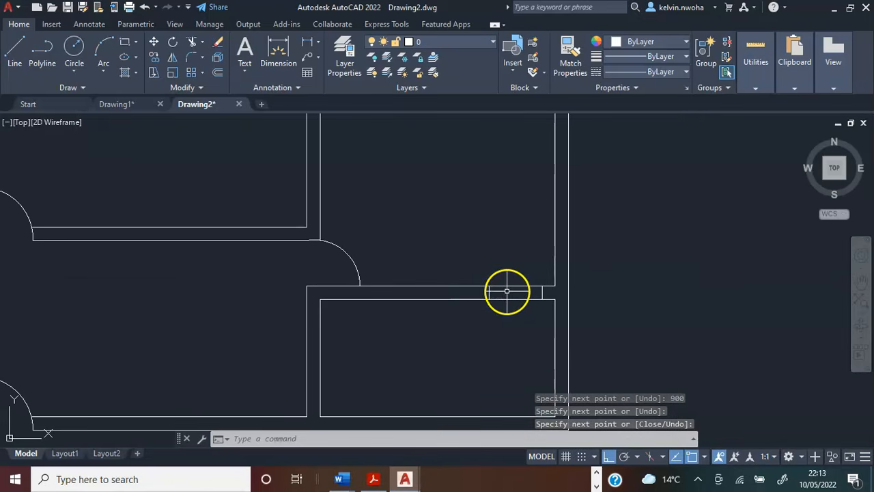
pyautogui.scroll(2, 507, 292)
pyautogui.scroll(-3, 519, 306)
pyautogui.scroll(2, 520, 306)
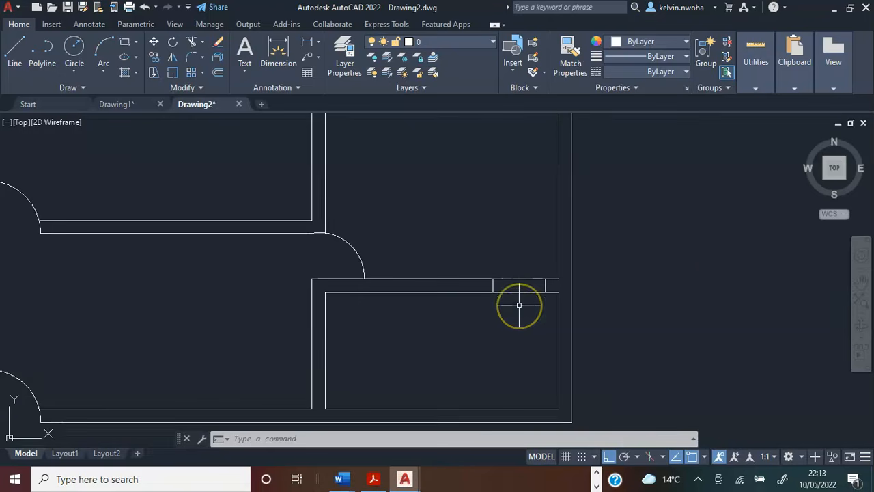
pyautogui.click(526, 360)
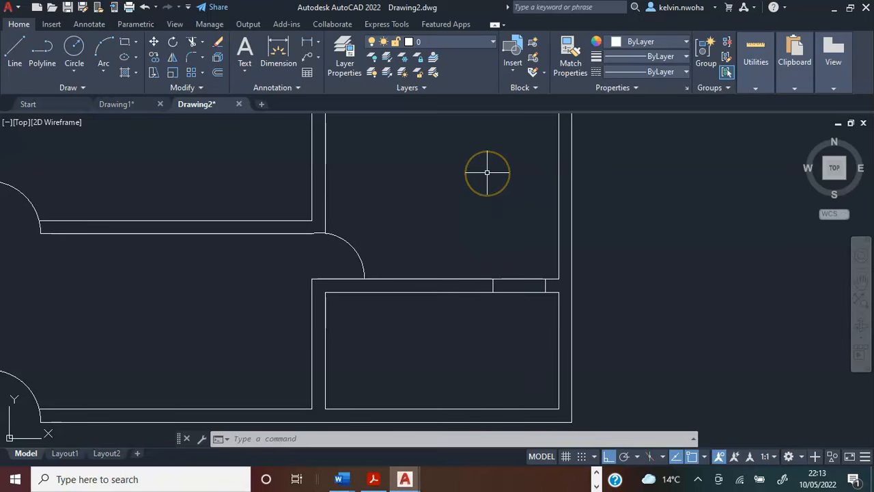
pyautogui.click(17, 55)
pyautogui.scroll(2, 547, 294)
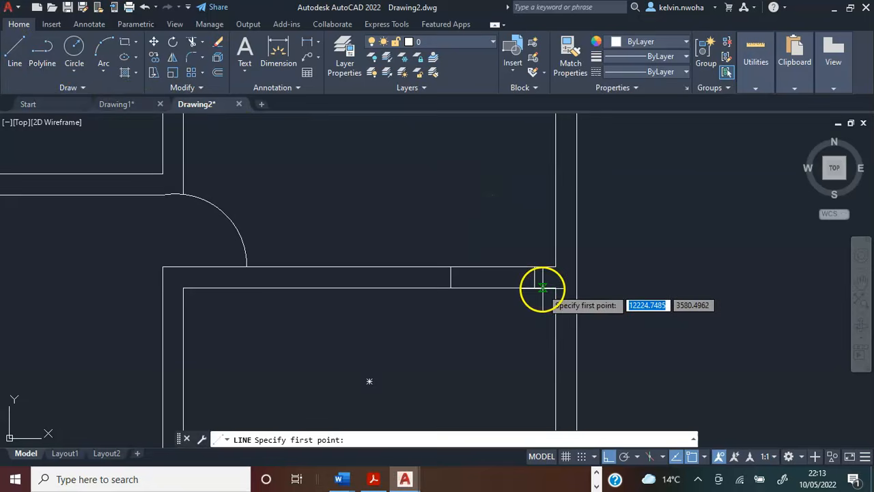
pyautogui.click(535, 287)
pyautogui.moveTo(528, 386); pyautogui.dragTo(519, 294, button='middle')
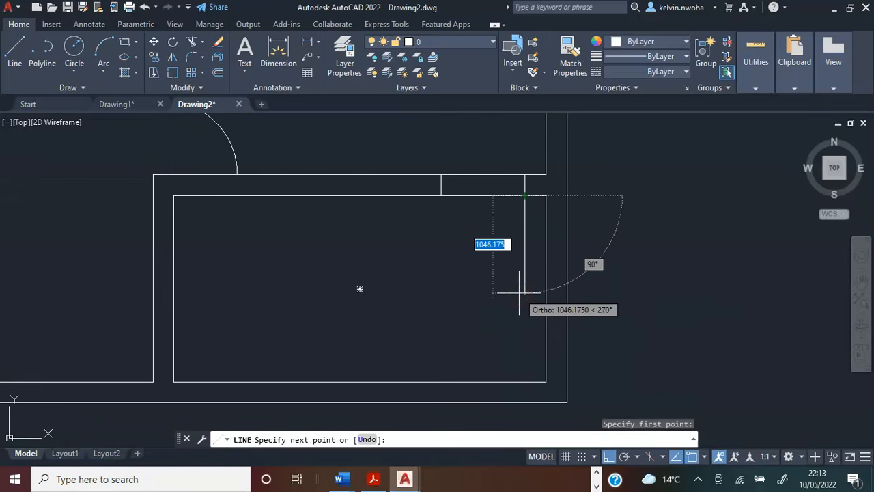
pyautogui.write('900')
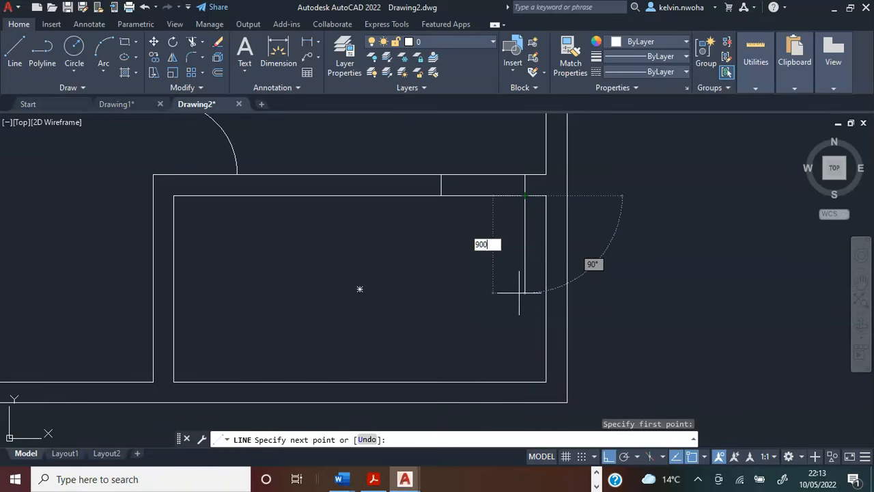
pyautogui.press('Return')
pyautogui.press('Return')
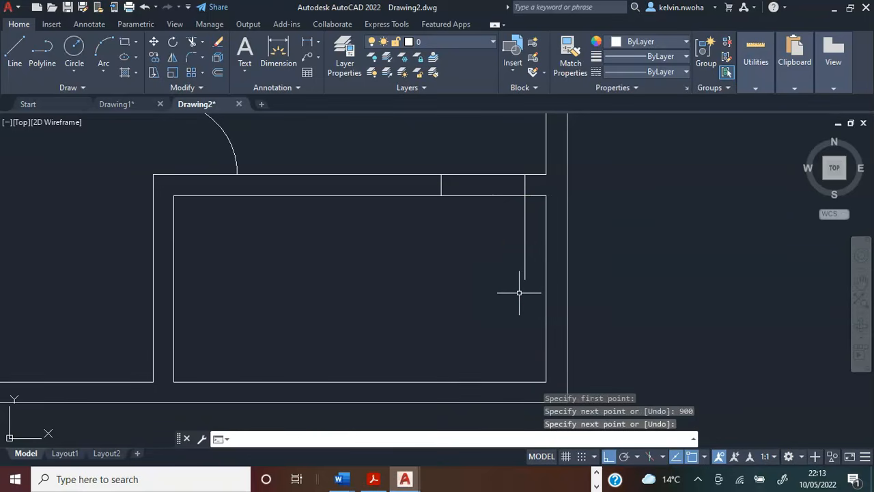
# Draw the door swing arc from the leaf's lower end, with a second point about 45 to its left, to the left jamb's lower end.
pyautogui.click(104, 49)
pyautogui.scroll(5, 527, 287)
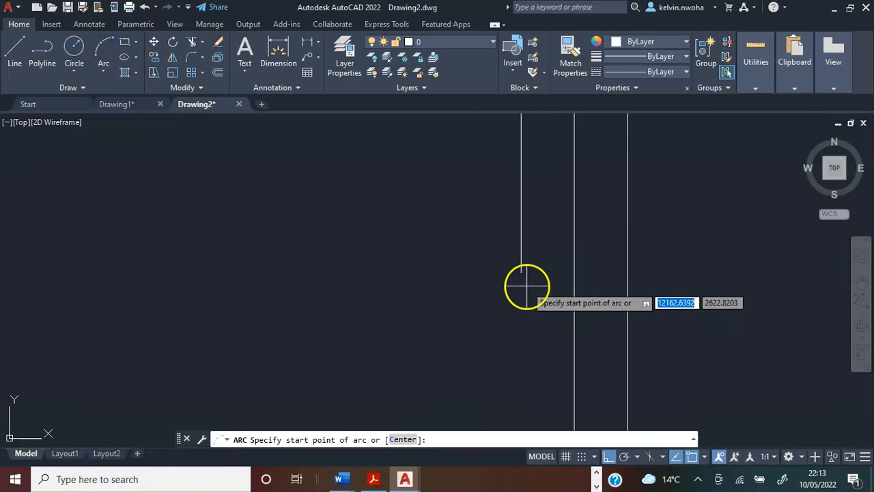
pyautogui.click(521, 273)
pyautogui.scroll(-3, 505, 266)
pyautogui.scroll(3, 488, 277)
pyautogui.scroll(4, 556, 272)
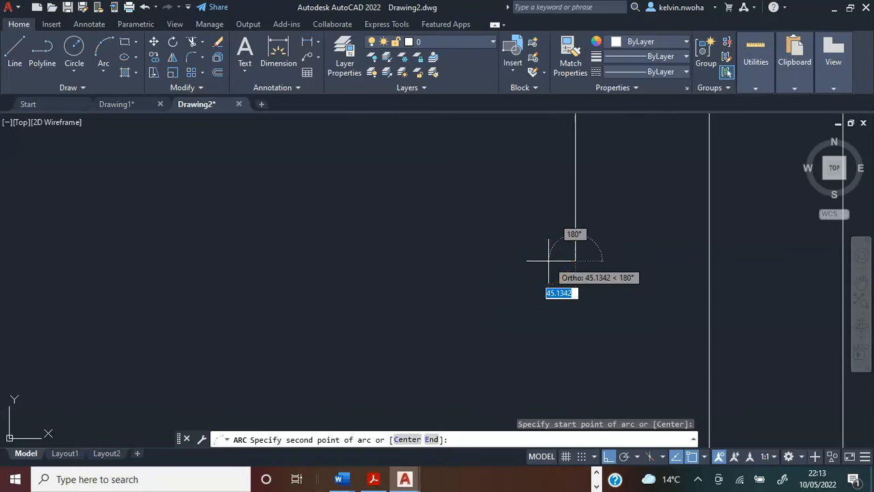
pyautogui.click(548, 261)
pyautogui.scroll(-4, 540, 270)
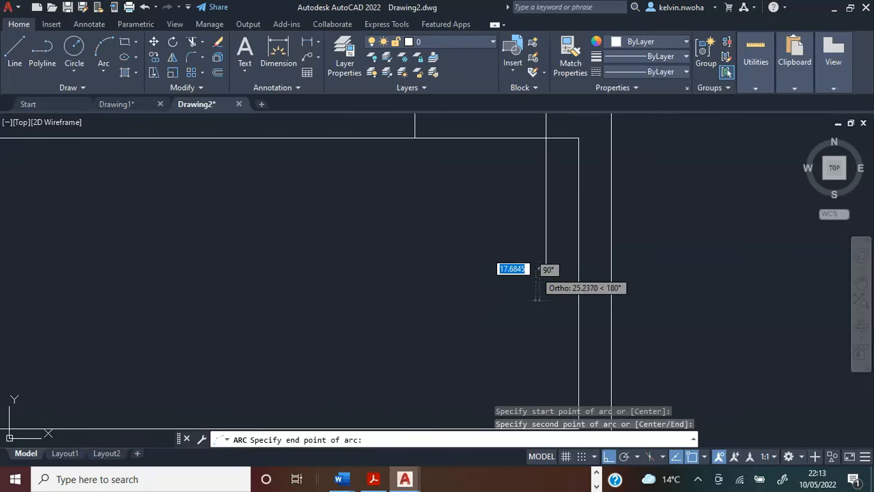
pyautogui.scroll(4, 456, 189)
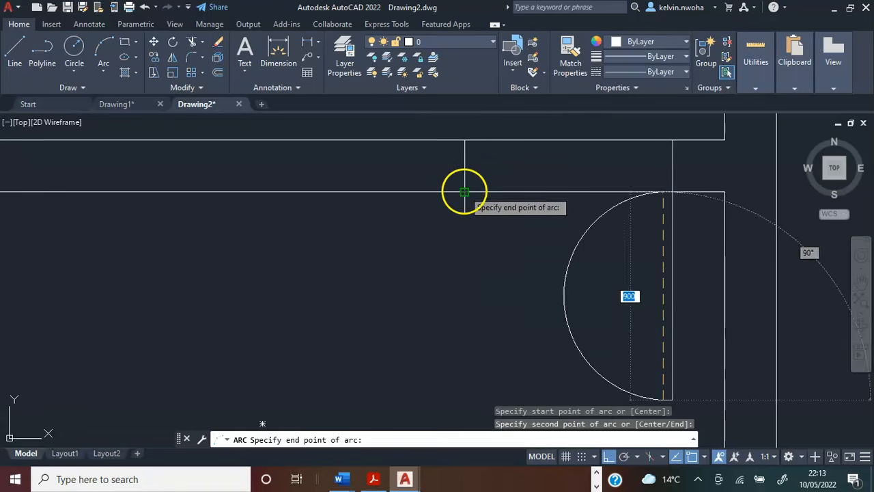
pyautogui.click(465, 192)
pyautogui.scroll(-3, 423, 233)
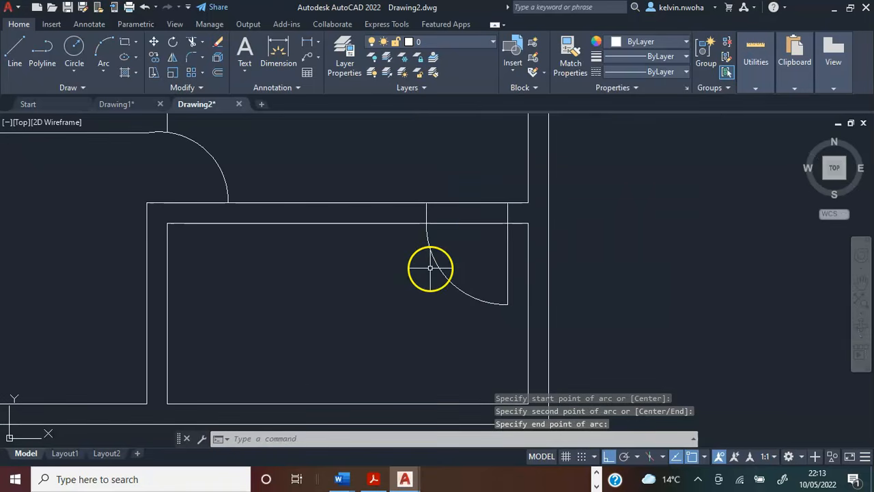
# Delete the short right jamb line above the door leaf in the wall between the right rooms.
pyautogui.scroll(1, 467, 218)
pyautogui.click(530, 215)
pyautogui.press('Delete')
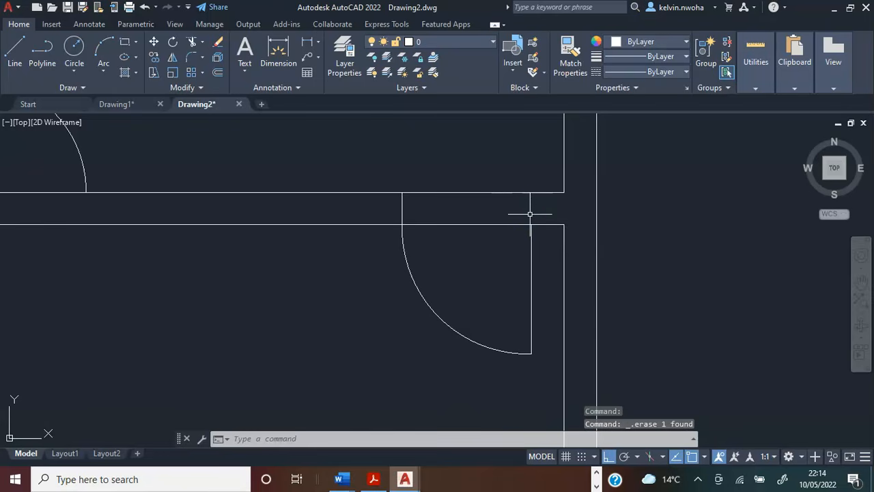
# Move the door leaf line and swing arc straight up from the wall's lower face to its upper face, using the left jamb's ends.
pyautogui.click(548, 333)
pyautogui.click(400, 297)
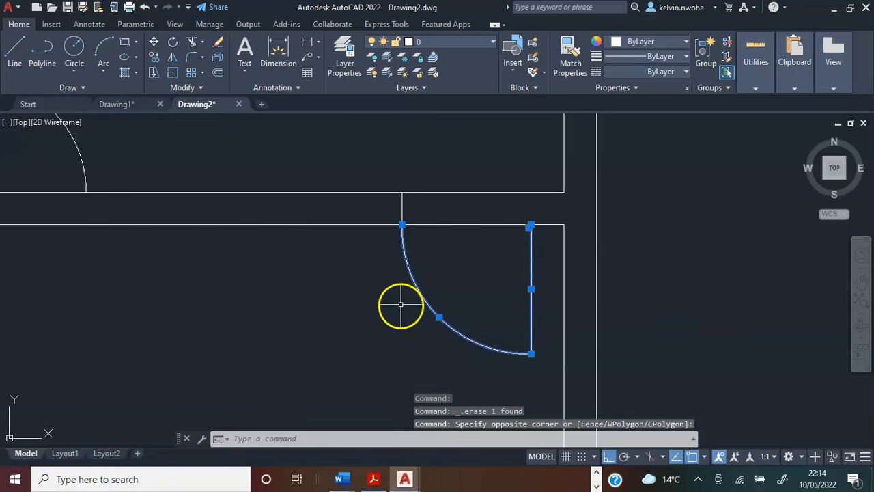
pyautogui.click(154, 42)
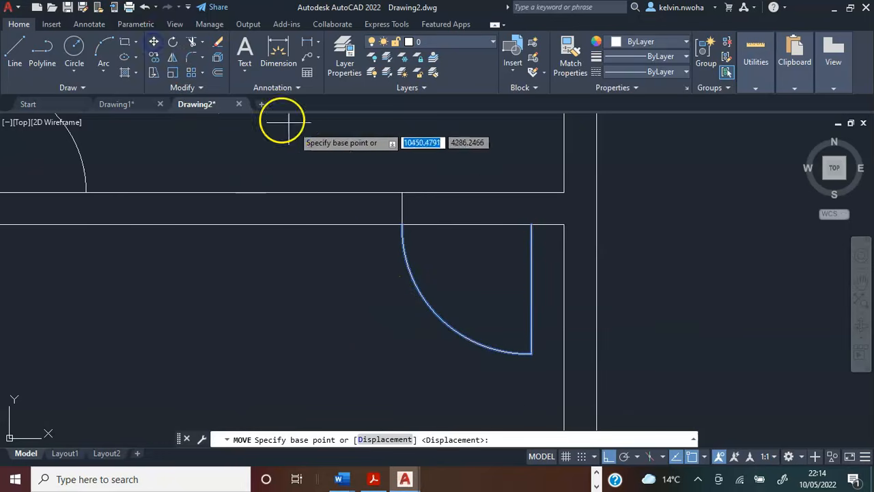
pyautogui.scroll(4, 368, 187)
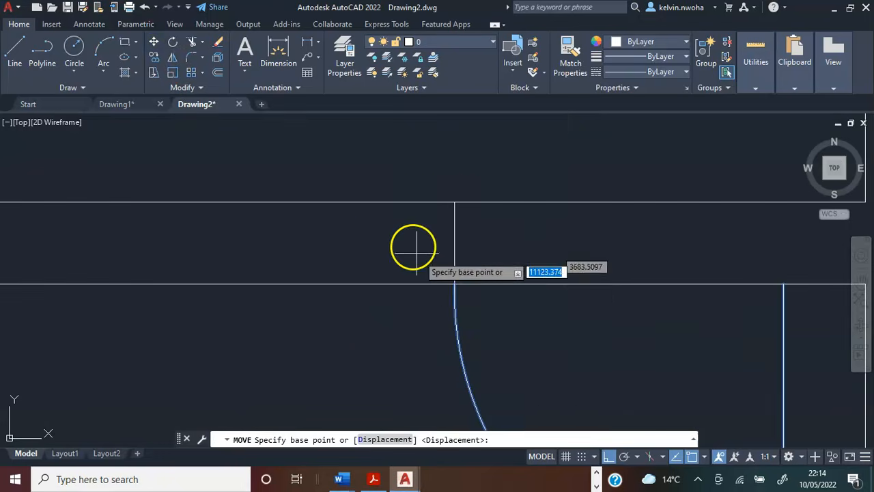
pyautogui.click(455, 283)
pyautogui.click(455, 202)
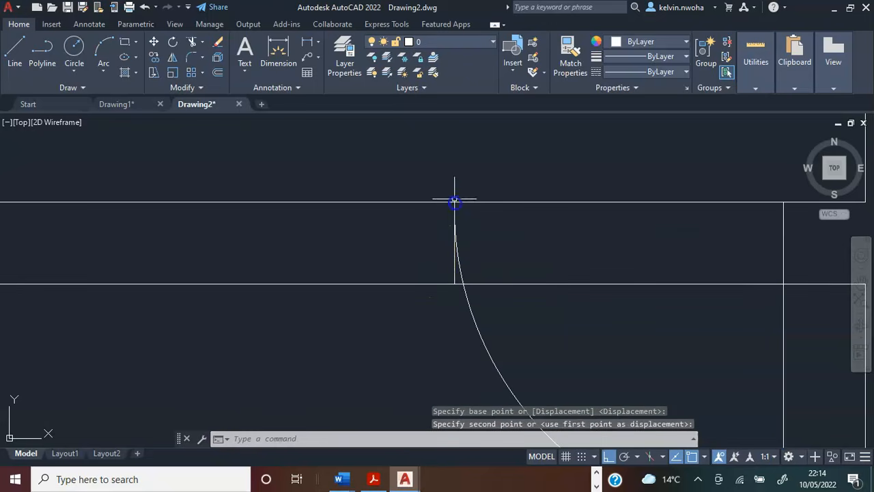
pyautogui.scroll(-4, 341, 228)
pyautogui.scroll(-2, 342, 227)
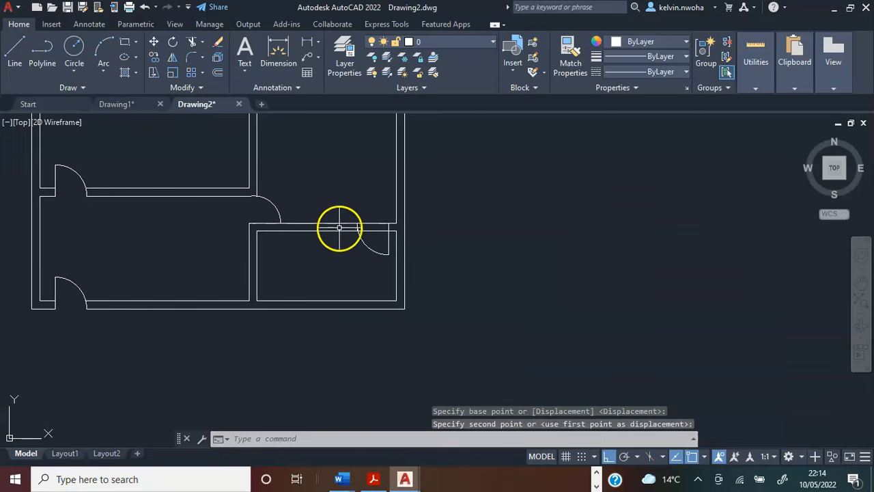
# Delete the short left jamb line beside the door swing in the wall between the right rooms.
pyautogui.scroll(4, 340, 226)
pyautogui.scroll(5, 435, 248)
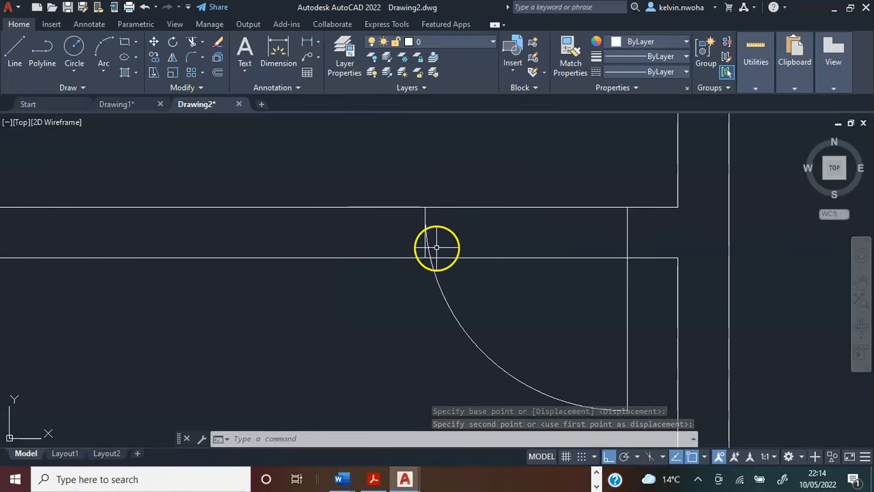
pyautogui.click(406, 257)
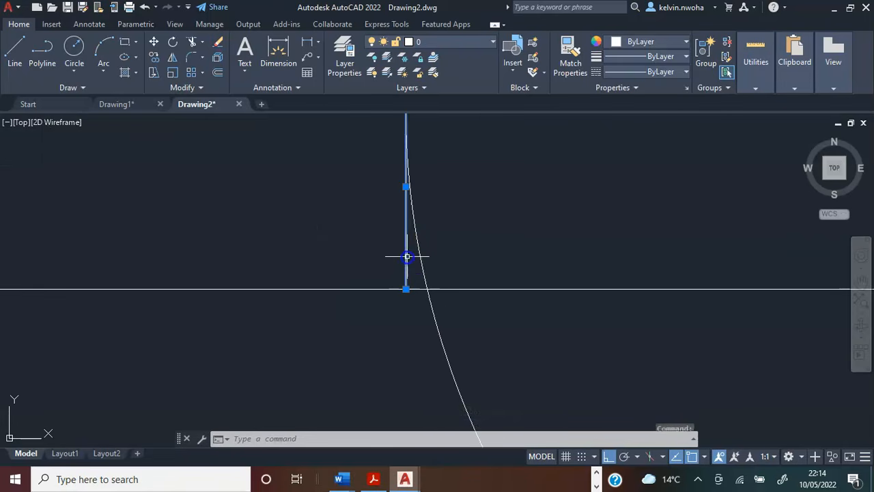
pyautogui.press('Delete')
# Trim both wall lines between the door leaf and swing arc to open the doorway between the right rooms.
pyautogui.scroll(-5, 413, 259)
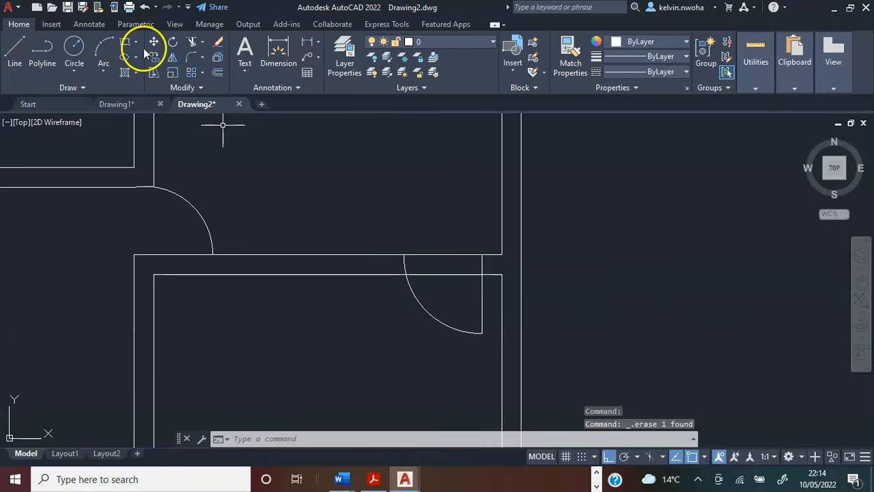
pyautogui.click(193, 42)
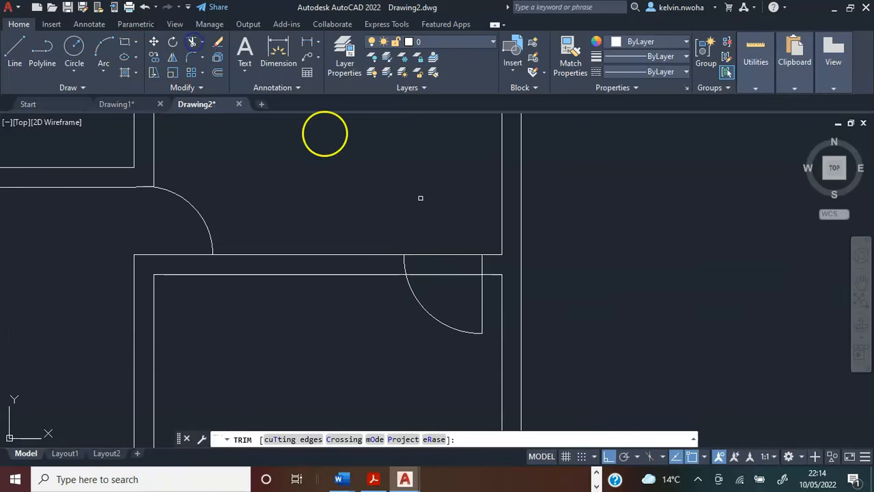
pyautogui.click(459, 295)
pyautogui.click(444, 246)
pyautogui.press('Return')
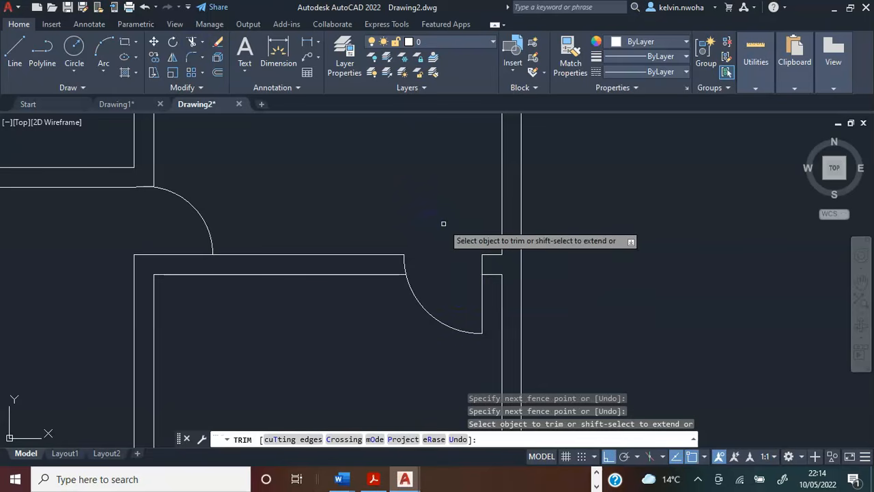
pyautogui.press('Return')
pyautogui.scroll(-2, 470, 244)
pyautogui.scroll(-2, 470, 244)
pyautogui.scroll(1, 457, 239)
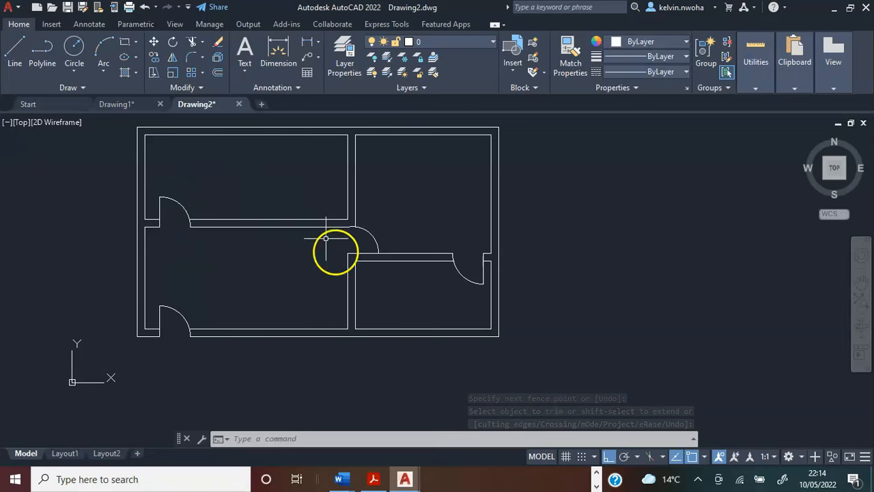
pyautogui.click(350, 240)
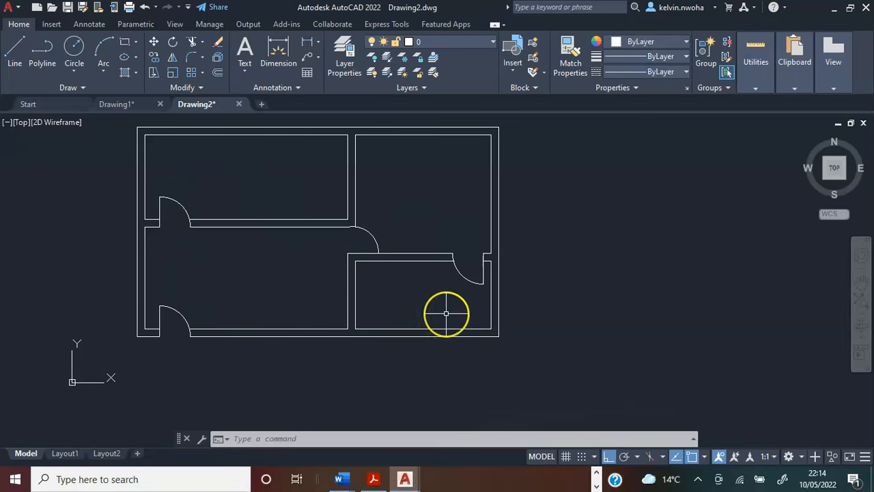
pyautogui.moveTo(446, 313); pyautogui.dragTo(562, 342, button='middle')
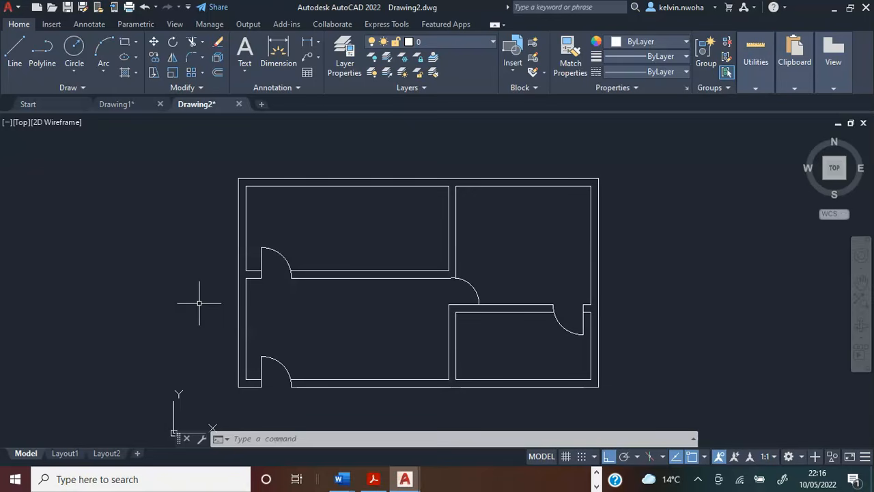
# Draw a 1500 line straight up the left wall's outer face from the plan's lower-left outer corner.
pyautogui.moveTo(230, 341); pyautogui.dragTo(227, 293, button='middle')
pyautogui.scroll(2, 255, 289)
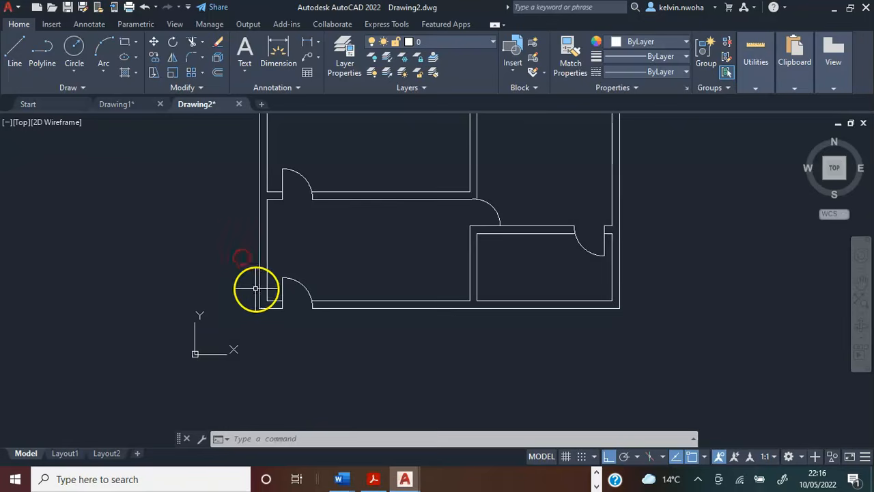
pyautogui.scroll(-1, 266, 302)
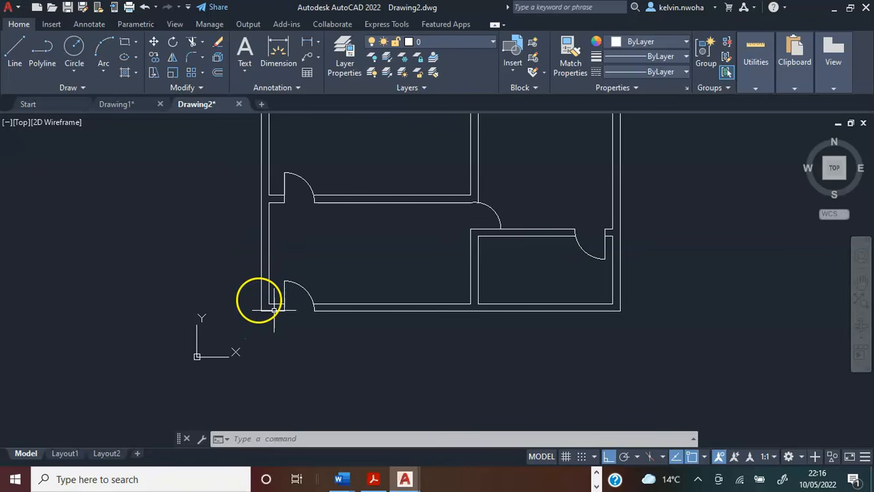
pyautogui.click(15, 49)
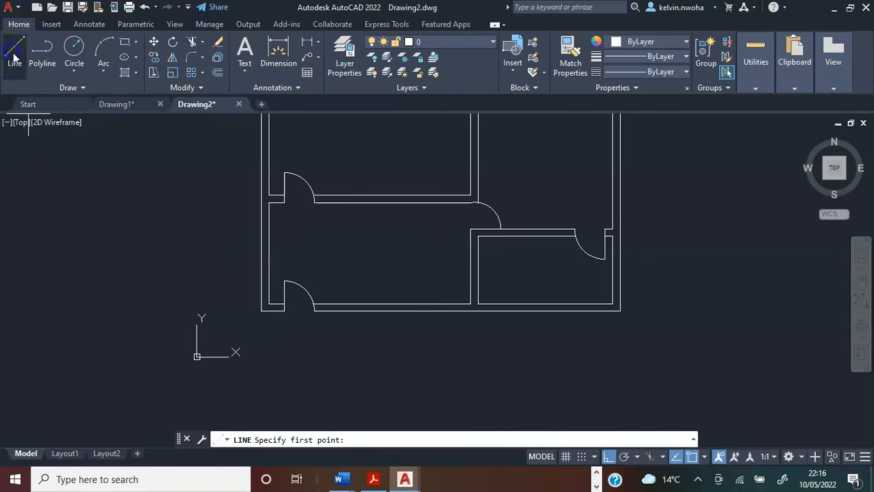
pyautogui.scroll(2, 254, 279)
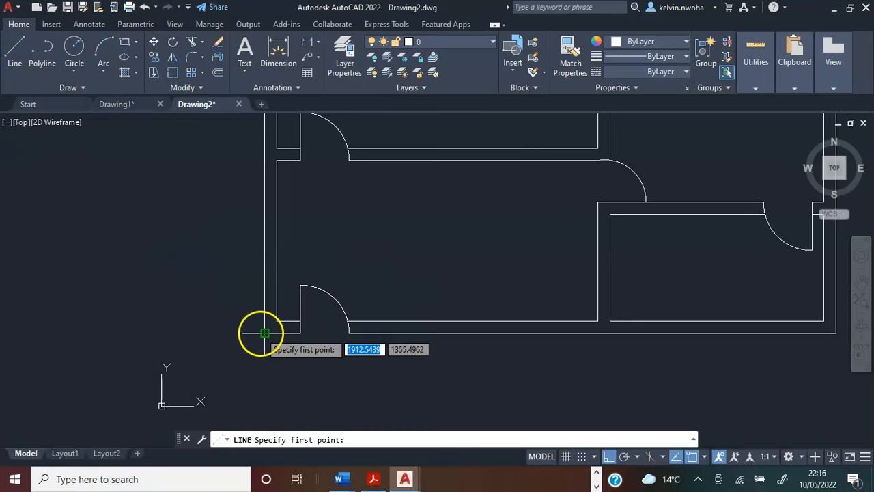
pyautogui.click(263, 333)
pyautogui.scroll(-3, 262, 334)
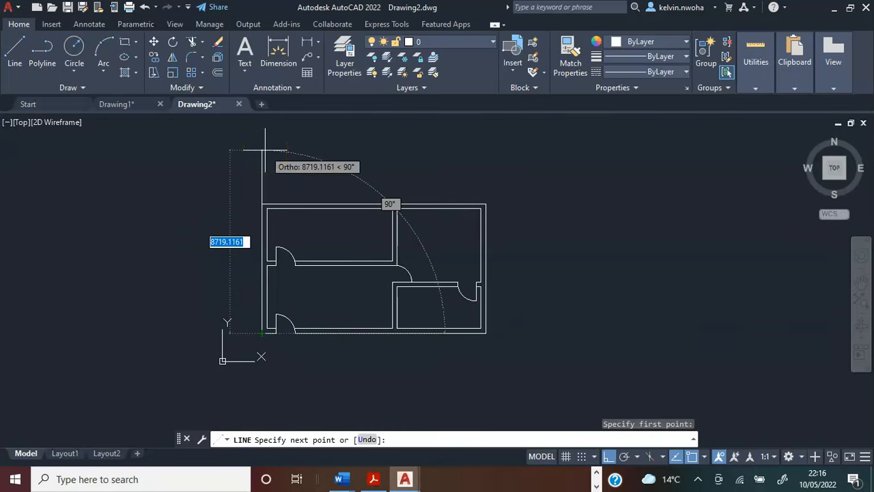
pyautogui.write('1500')
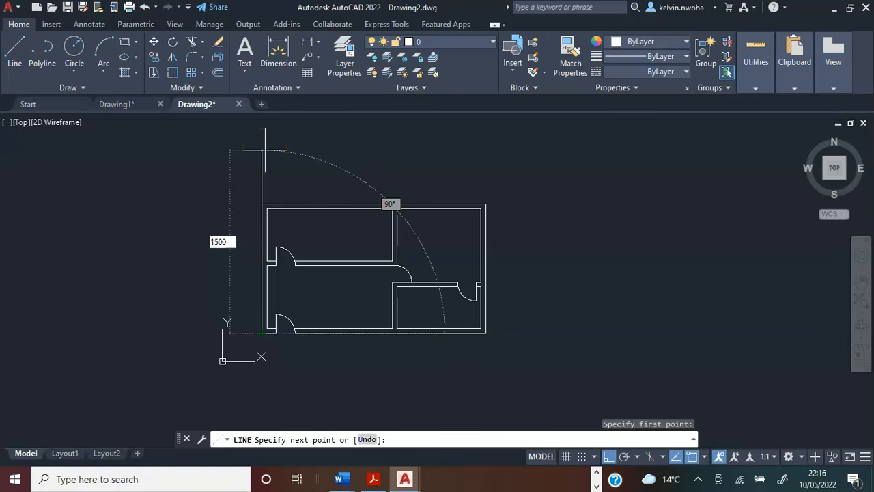
pyautogui.press('Return')
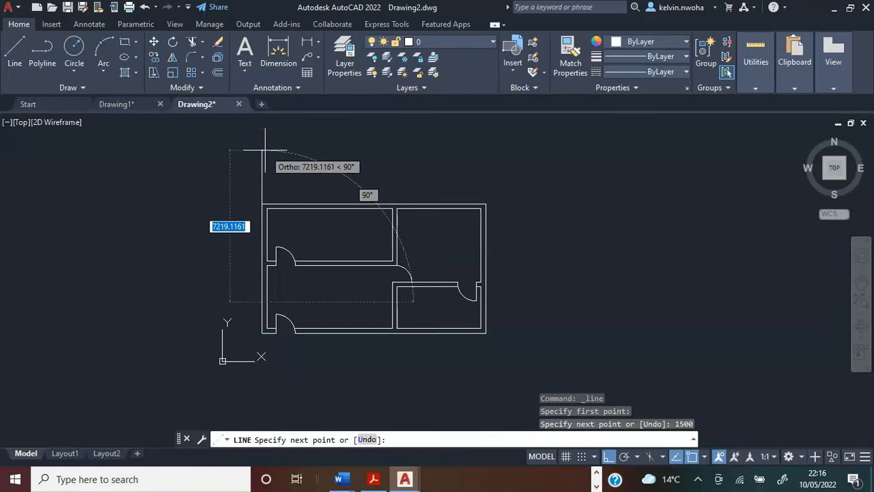
# Continue the line horizontally across the left wall to its inner face as the window's lower jamb.
pyautogui.scroll(4, 298, 301)
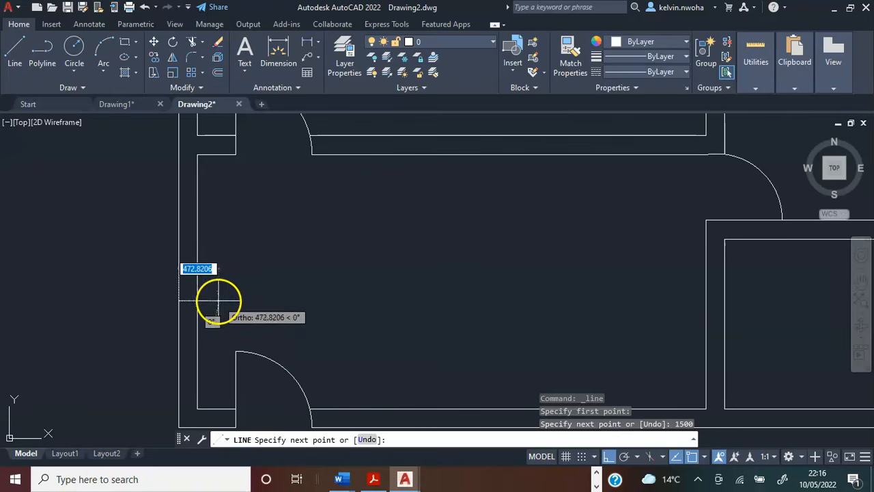
pyautogui.scroll(4, 203, 302)
pyautogui.click(186, 297)
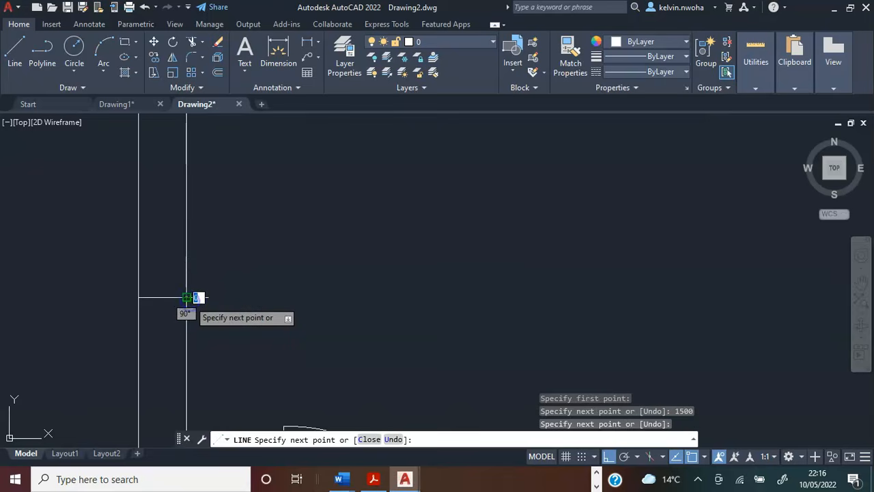
pyautogui.press('Return')
# Draw a 1400 window centre line straight up inside the left wall from the midpoint of the lower jamb.
pyautogui.scroll(-5, 283, 275)
pyautogui.moveTo(284, 274); pyautogui.dragTo(252, 351, button='middle')
pyautogui.click(14, 60)
pyautogui.scroll(2, 265, 330)
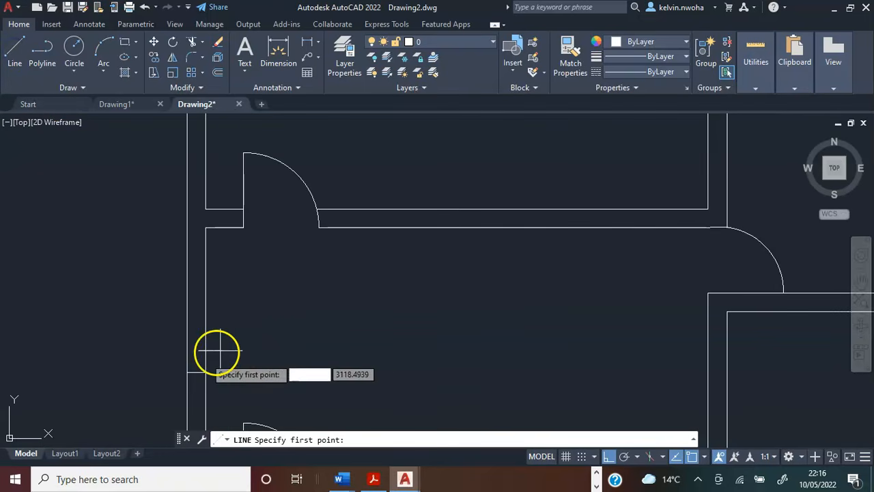
pyautogui.scroll(2, 196, 367)
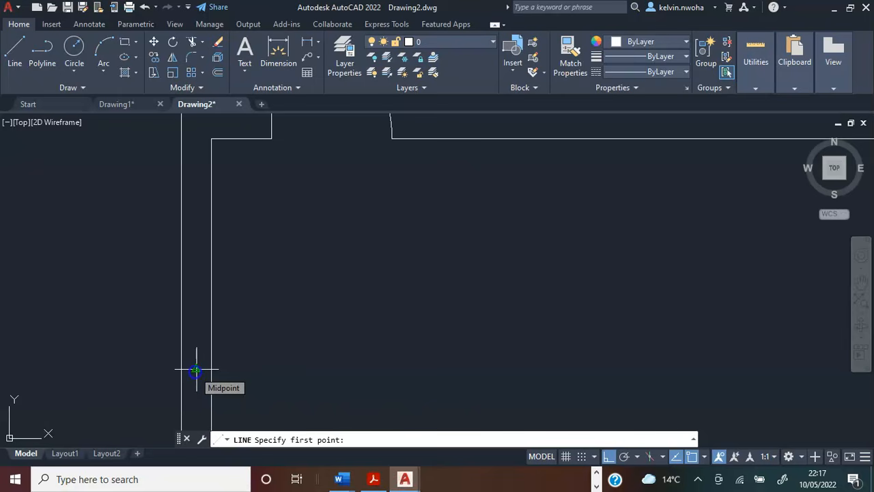
pyautogui.click(196, 370)
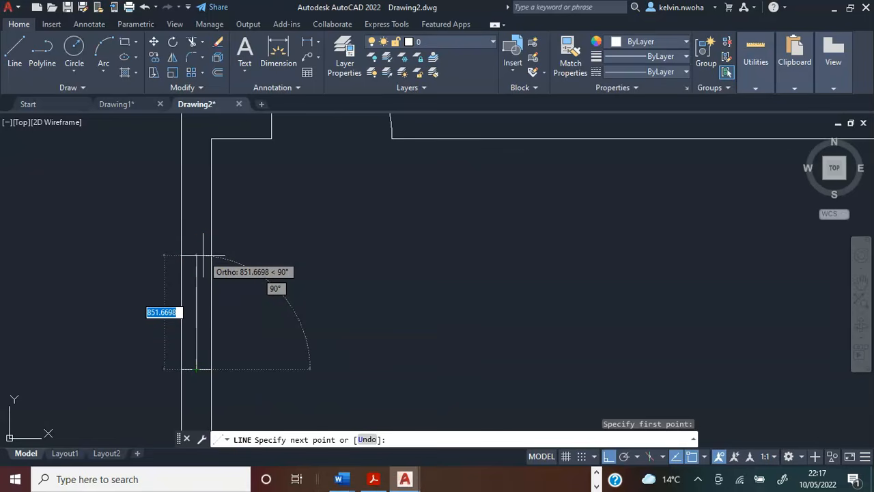
pyautogui.write('1400')
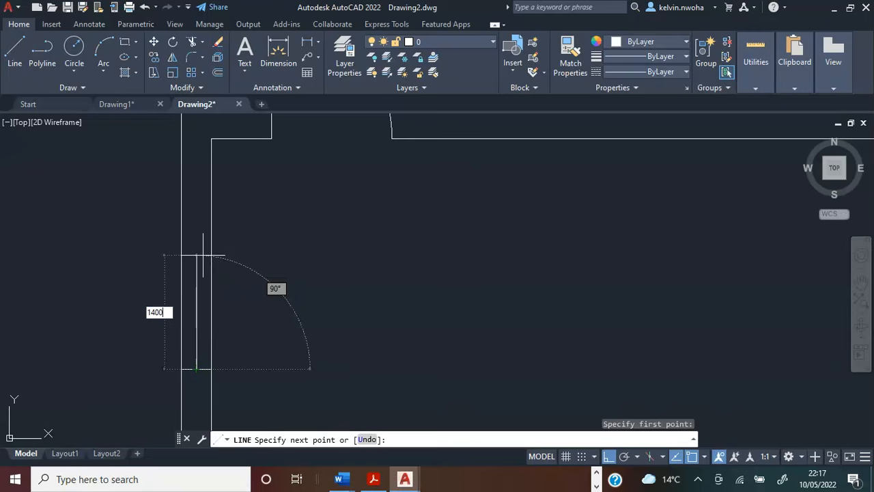
pyautogui.press('Return')
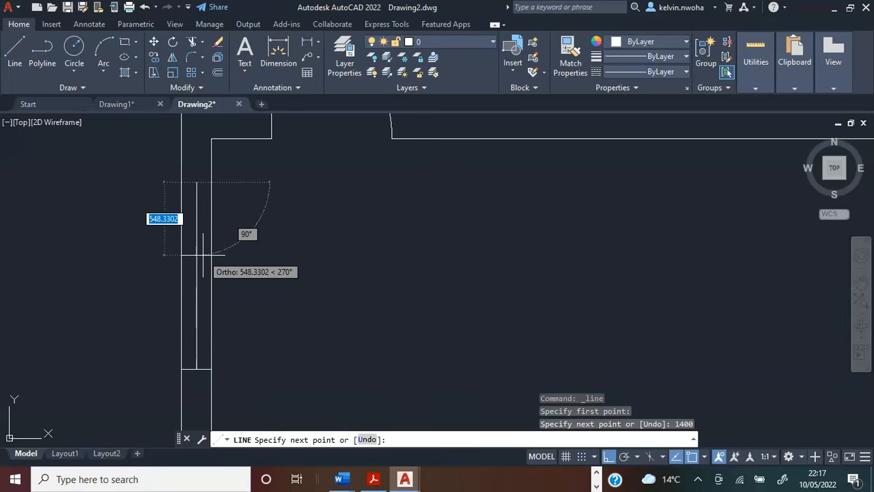
pyautogui.press('Return')
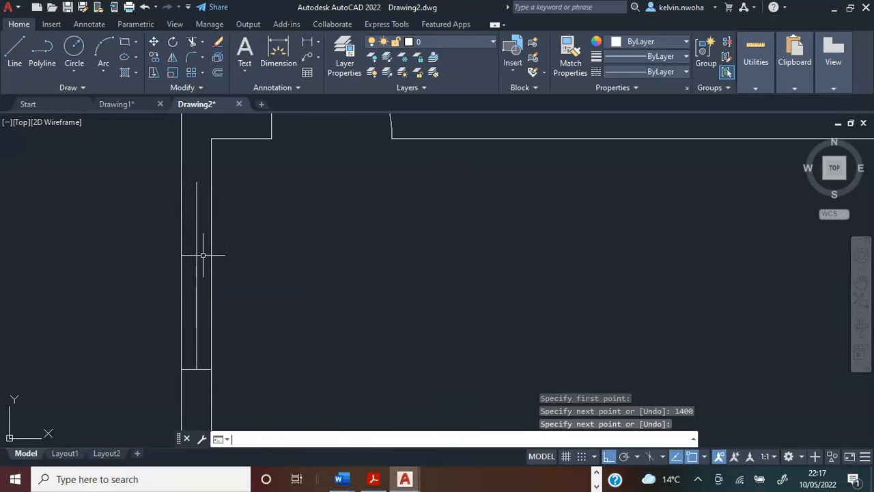
# Copy the window's lower jamb line by its midpoint to the upper end of the 1400 centre line in the left wall.
pyautogui.scroll(-3, 205, 248)
pyautogui.scroll(3, 209, 247)
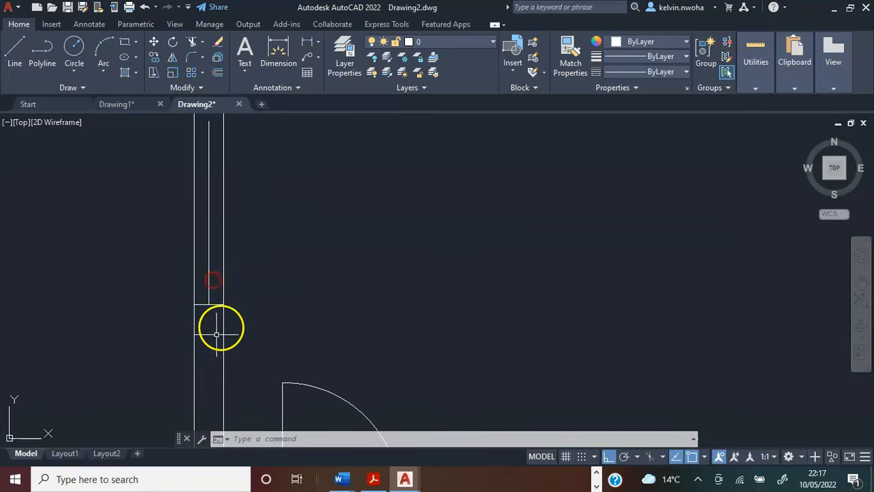
pyautogui.scroll(-3, 215, 305)
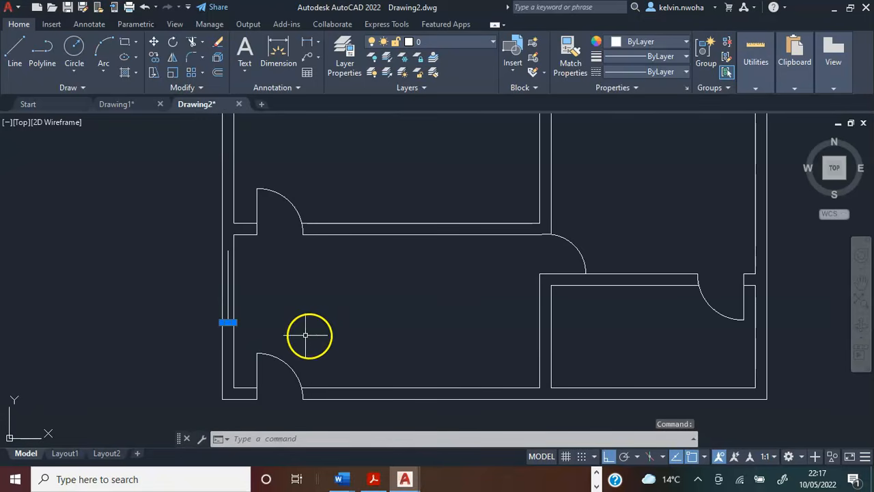
pyautogui.click(156, 60)
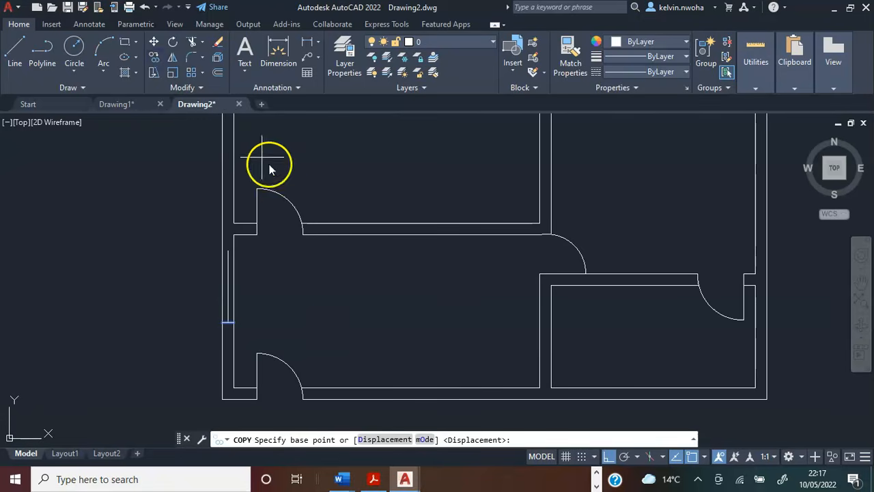
pyautogui.scroll(5, 230, 340)
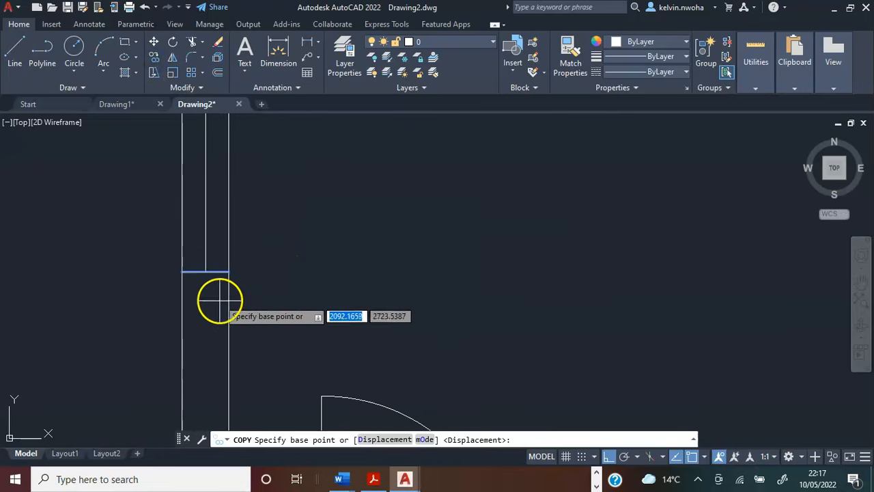
pyautogui.click(205, 272)
pyautogui.scroll(-4, 205, 277)
pyautogui.scroll(5, 208, 244)
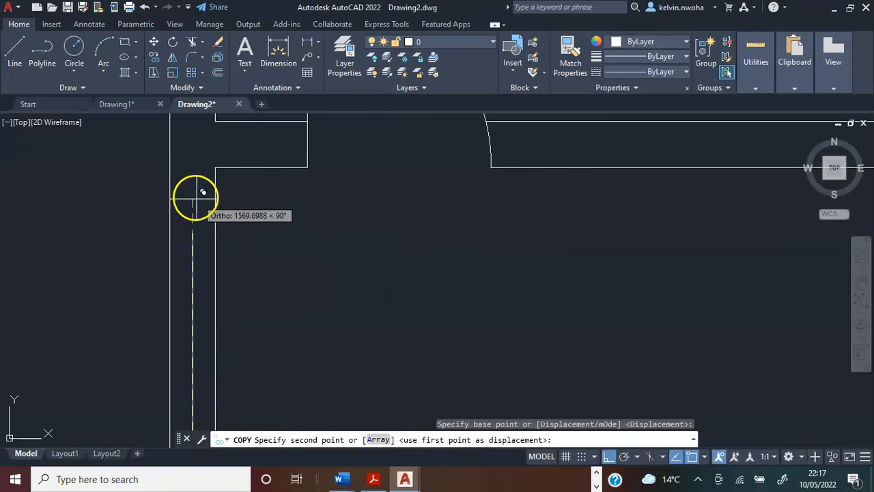
pyautogui.press('Return')
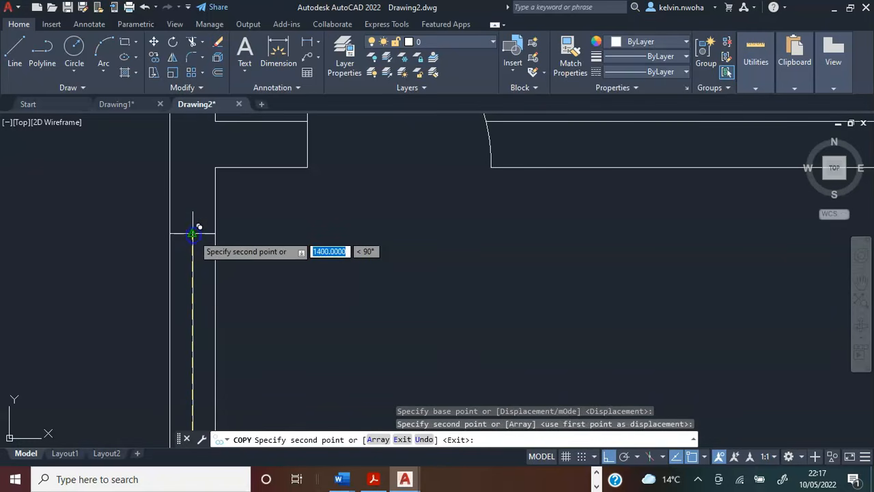
pyautogui.press('Return')
# Draw a 2000 line leftward along the bottom wall's inner face, starting at the lower-left room's lower-right inside corner.
pyautogui.scroll(-3, 228, 219)
pyautogui.scroll(-4, 228, 220)
pyautogui.scroll(3, 247, 271)
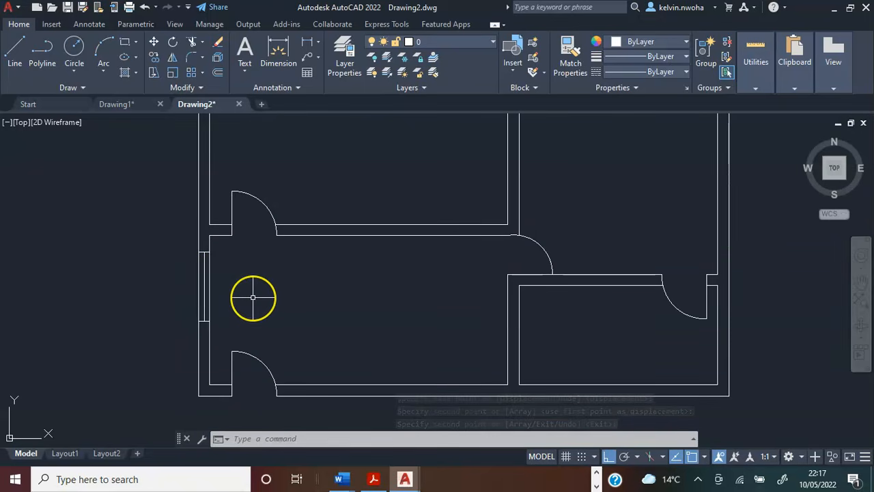
pyautogui.scroll(-4, 253, 297)
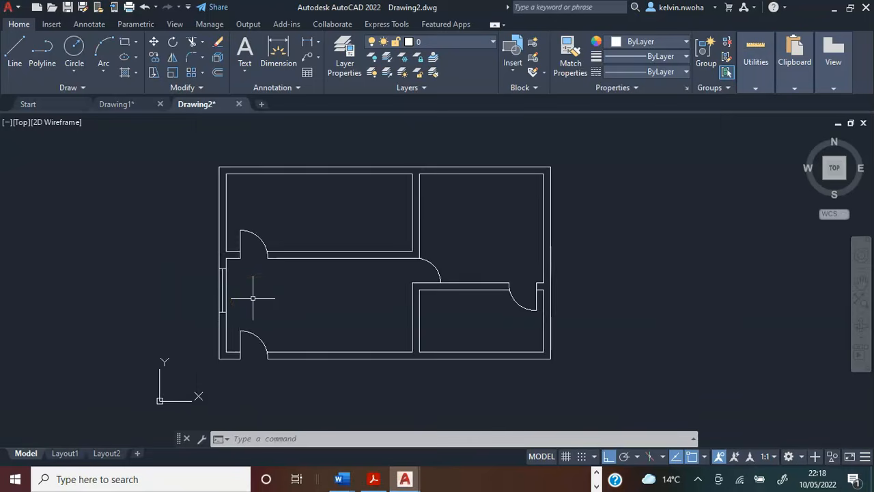
pyautogui.scroll(4, 404, 378)
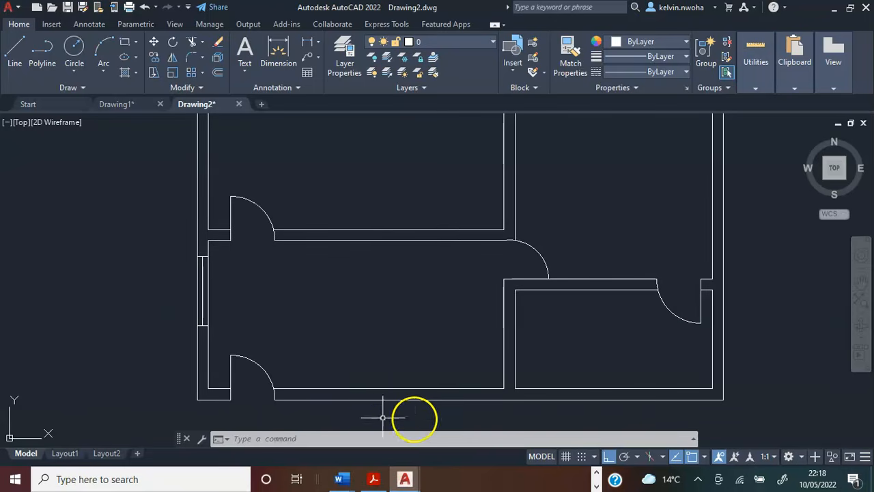
pyautogui.click(19, 53)
pyautogui.scroll(2, 498, 400)
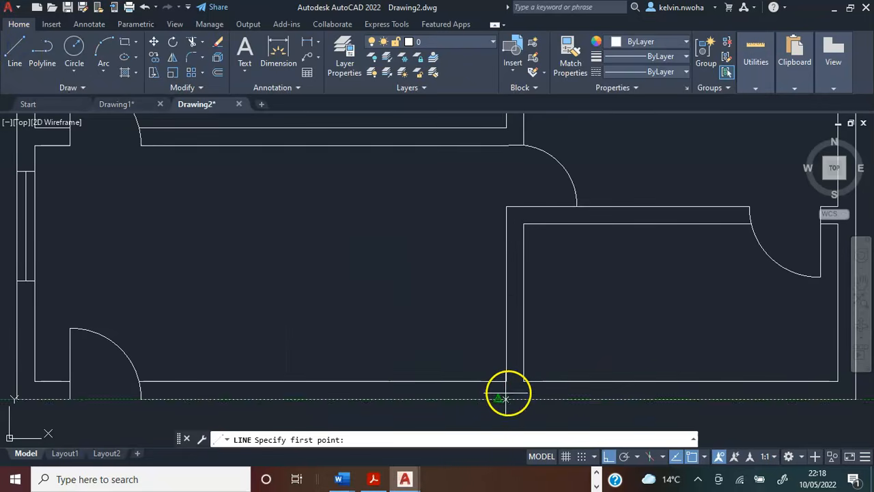
pyautogui.click(506, 381)
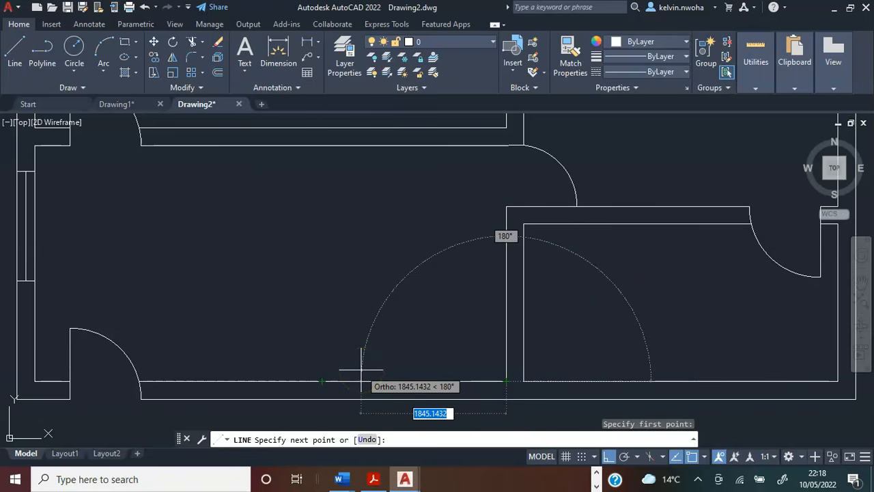
pyautogui.write('2000')
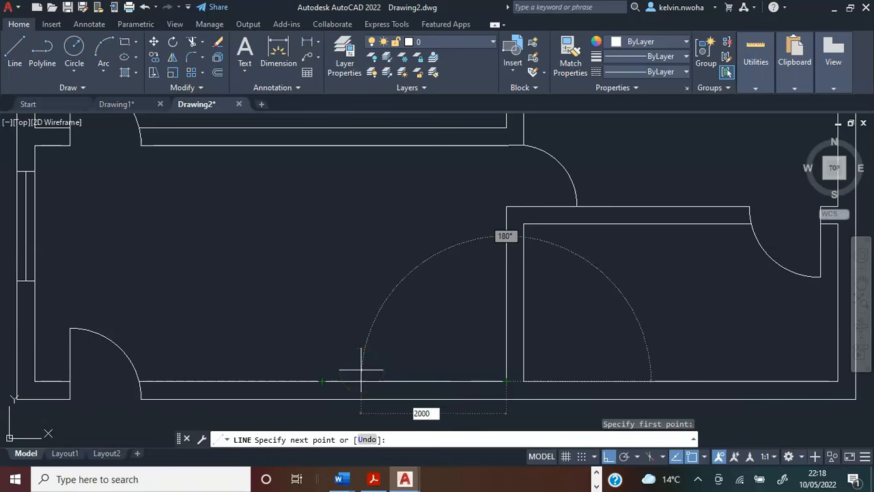
pyautogui.press('Return')
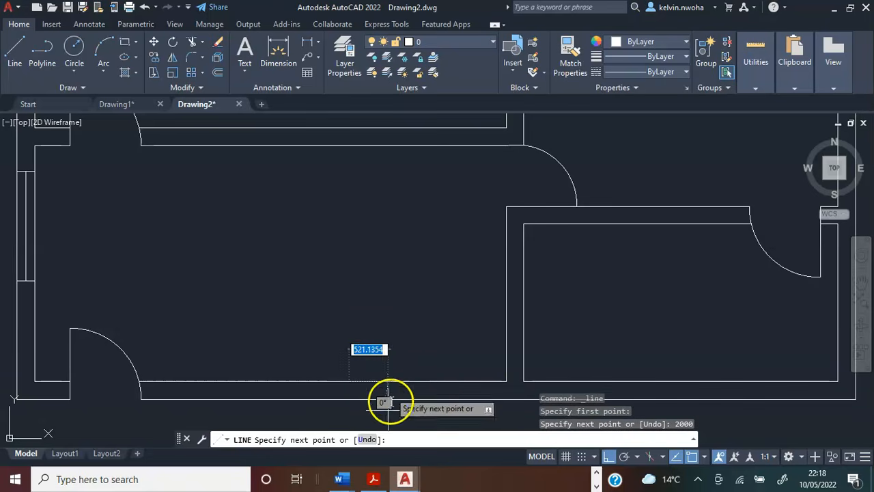
# Continue the line straight down across the bottom wall to its outer face as the window's right jamb.
pyautogui.scroll(2, 354, 418)
pyautogui.click(344, 386)
pyautogui.press('Return')
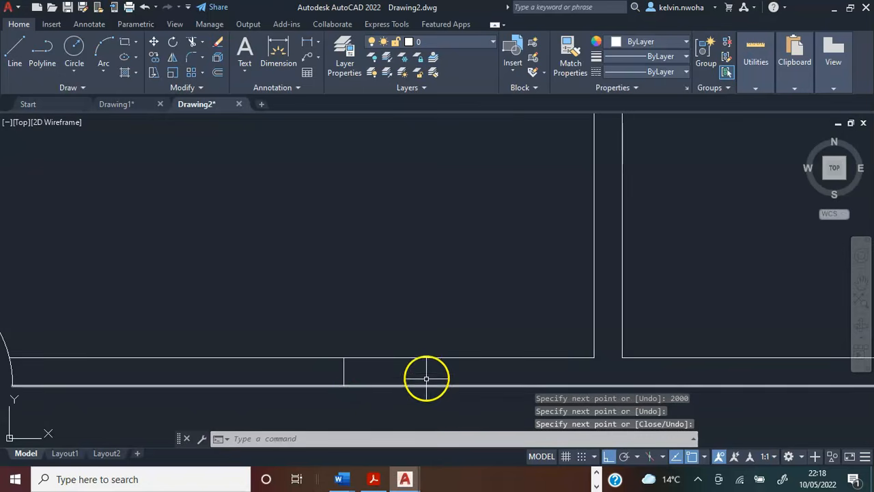
# Draw a 1400 window centre line leftward inside the bottom wall from the midpoint of the right jamb.
pyautogui.scroll(-3, 424, 382)
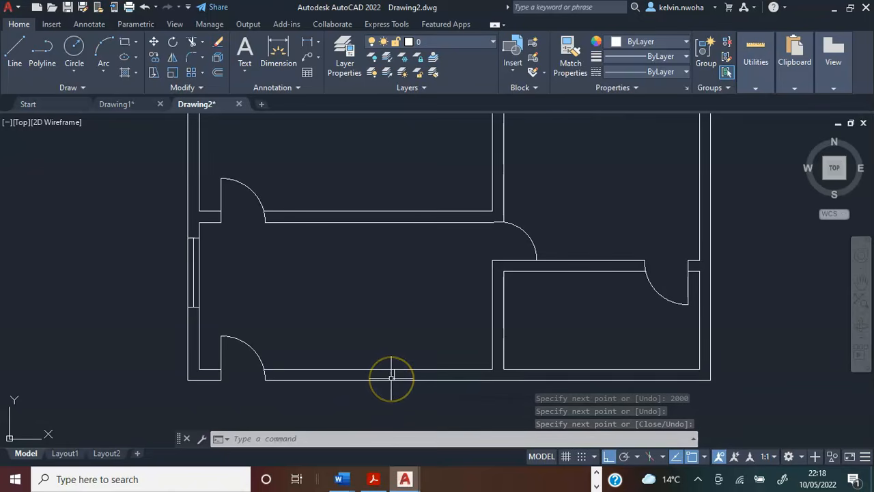
pyautogui.scroll(4, 392, 378)
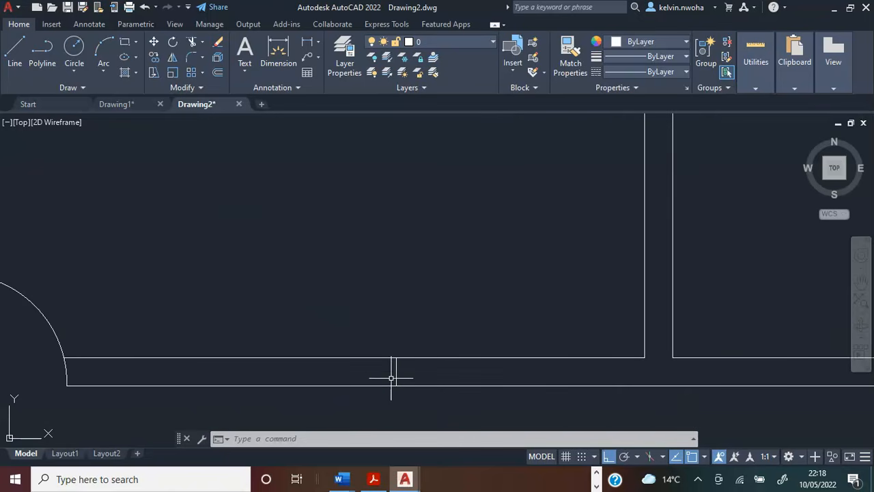
pyautogui.click(15, 59)
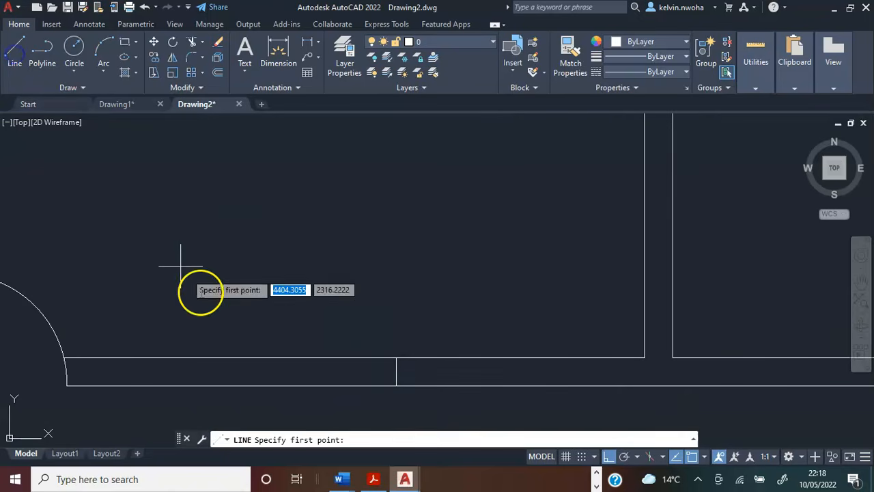
pyautogui.click(396, 372)
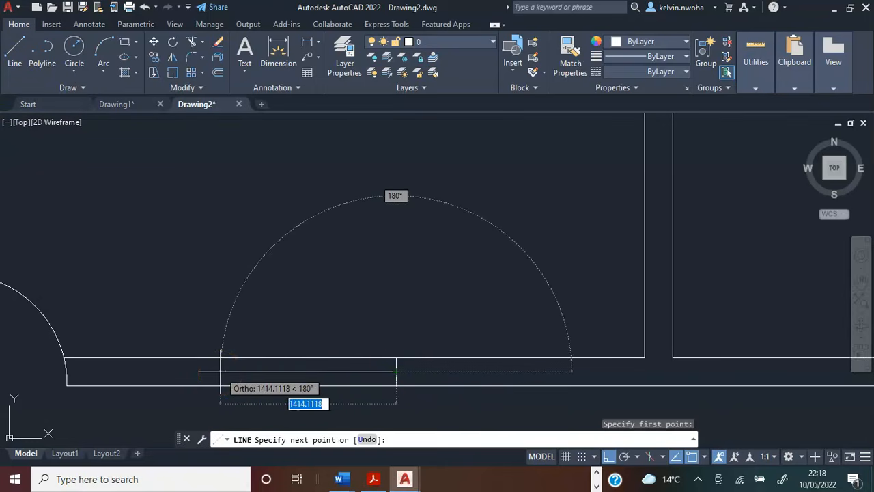
pyautogui.write('1')
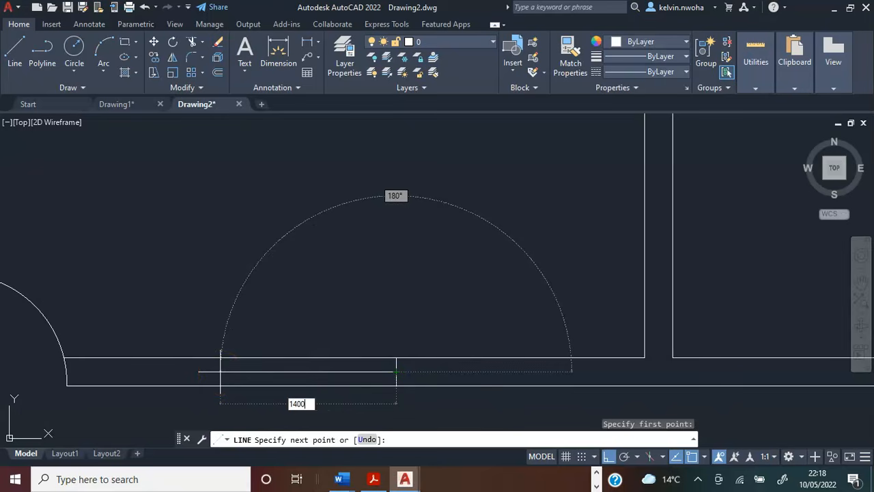
pyautogui.write('400')
pyautogui.press('Return')
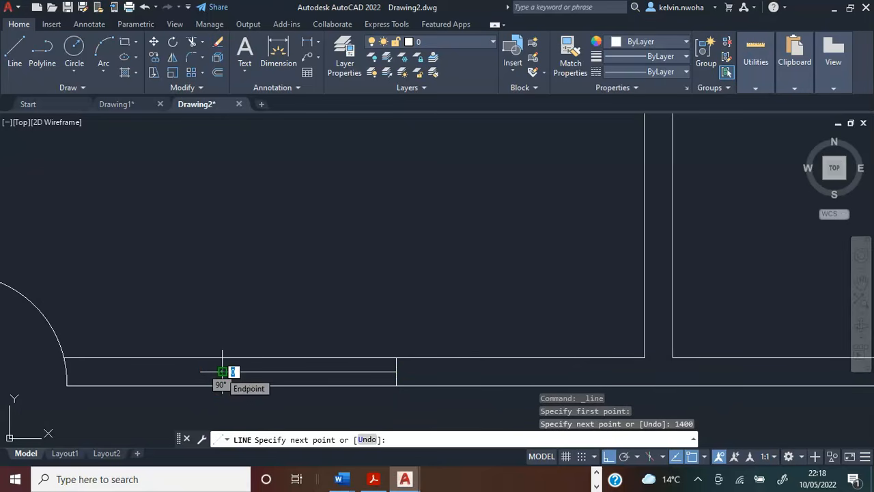
# Copy the bottom wall window's right jamb line by its midpoint to the left end of the 1400 centre line.
pyautogui.press('Return')
pyautogui.scroll(-3, 472, 398)
pyautogui.scroll(3, 444, 400)
pyautogui.scroll(2, 417, 394)
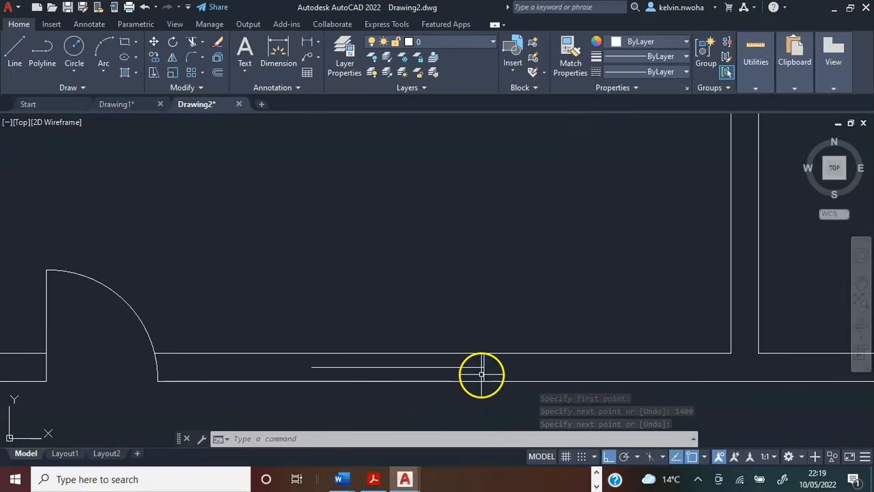
pyautogui.press('Return')
pyautogui.scroll(-3, 389, 404)
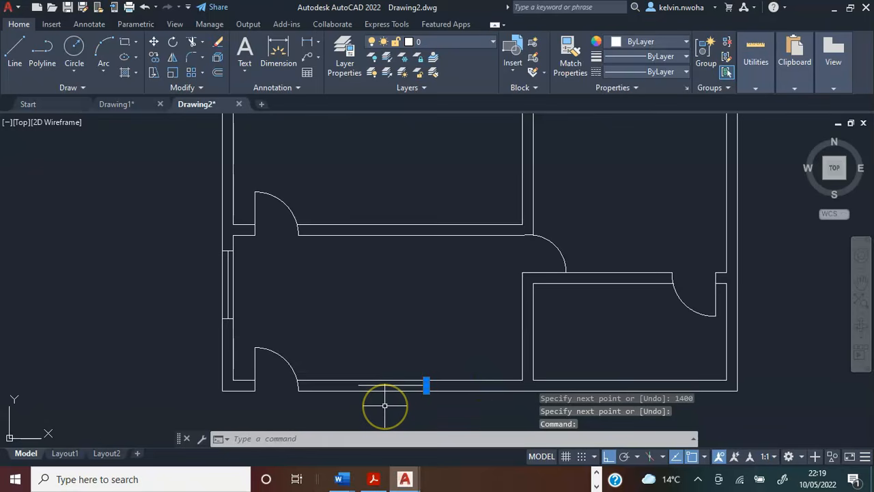
pyautogui.scroll(-3, 384, 405)
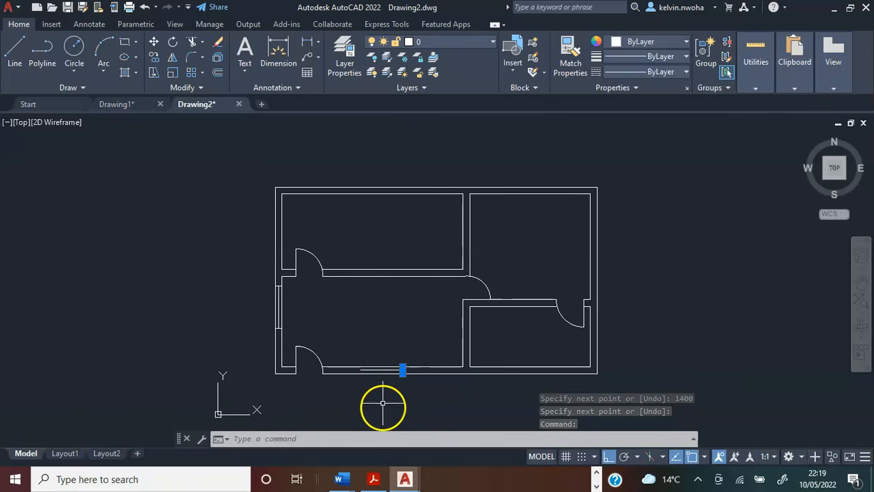
pyautogui.click(155, 57)
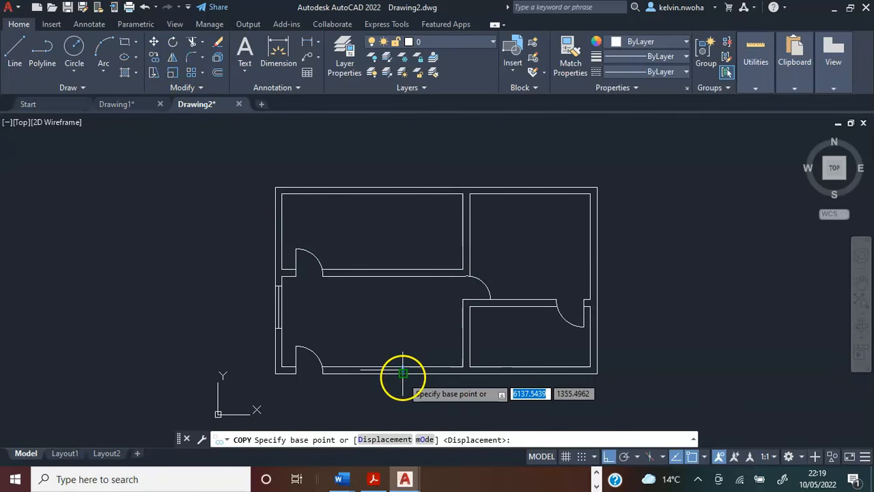
pyautogui.scroll(5, 403, 374)
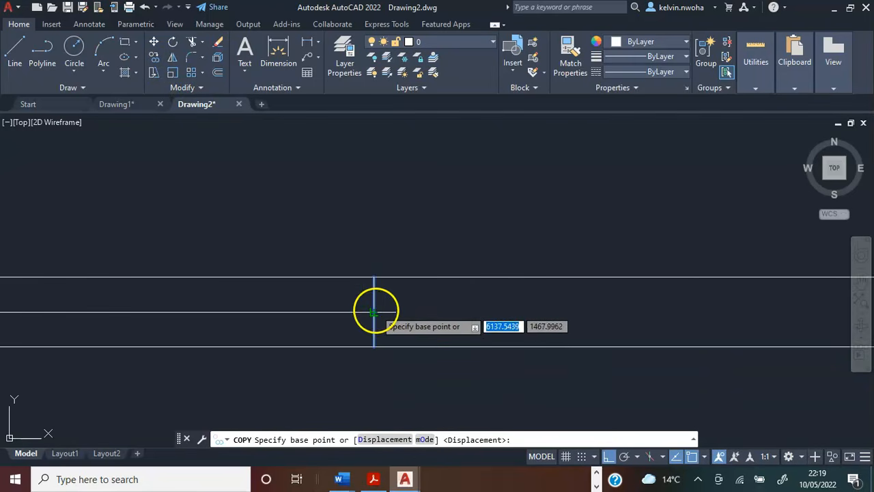
pyautogui.click(374, 312)
pyautogui.scroll(-4, 374, 308)
pyautogui.scroll(4, 270, 307)
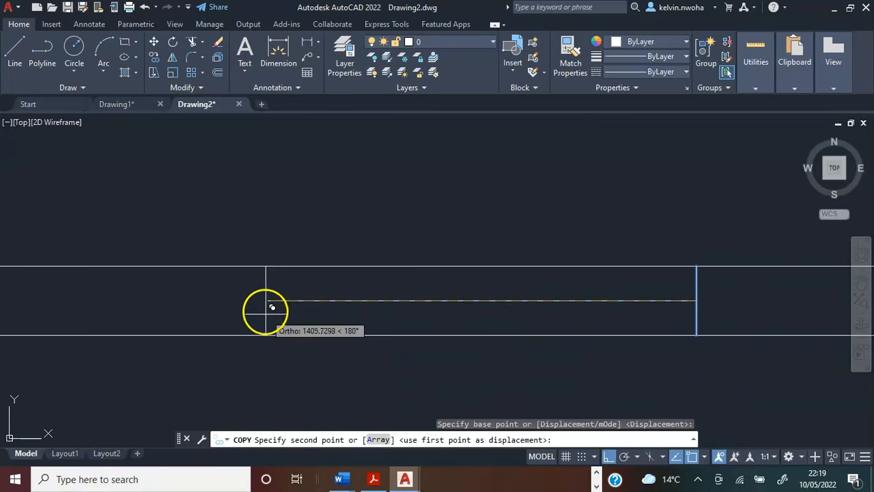
pyautogui.click(268, 305)
pyautogui.press('Return')
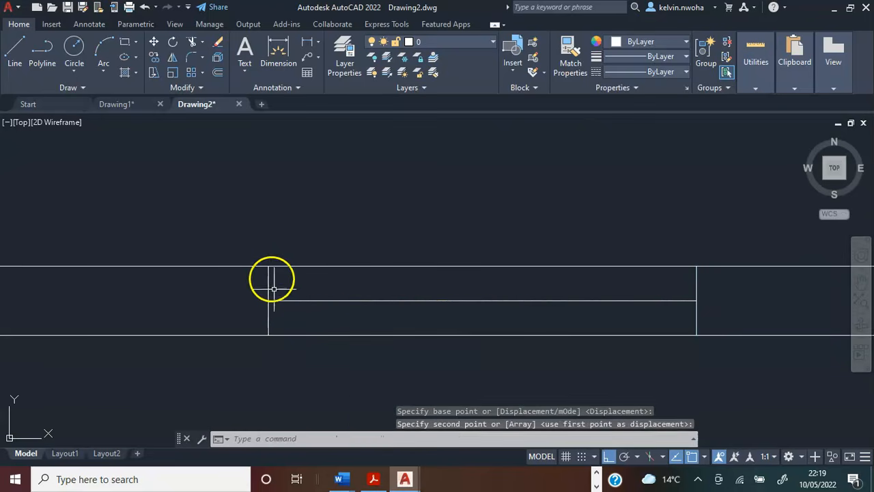
# Draw a 725 line upward along the right wall's outer face, starting at the building's lower-right outer corner.
pyautogui.scroll(-6, 341, 283)
pyautogui.scroll(2, 351, 256)
pyautogui.moveTo(351, 255); pyautogui.dragTo(355, 282, button='middle')
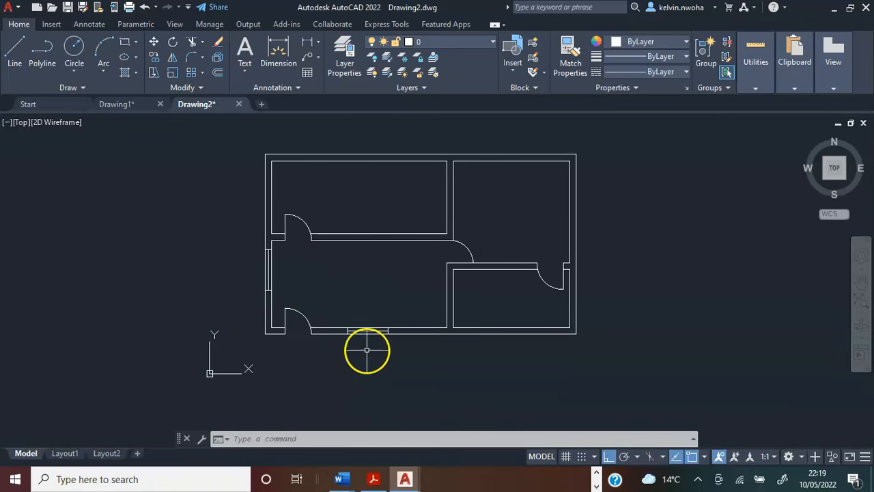
pyautogui.scroll(2, 410, 334)
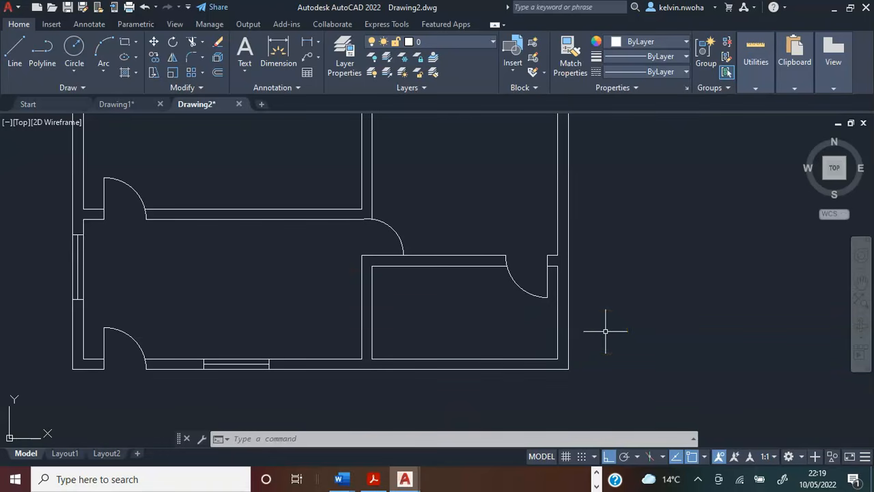
pyautogui.click(12, 58)
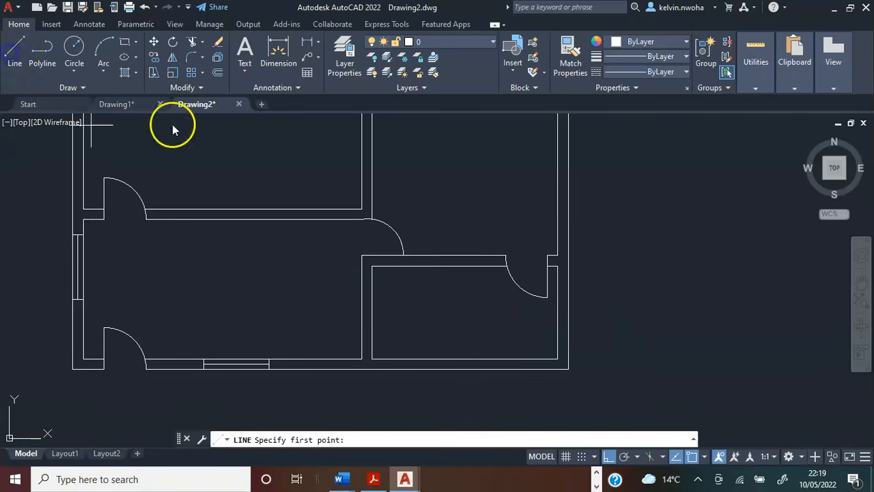
pyautogui.scroll(2, 587, 375)
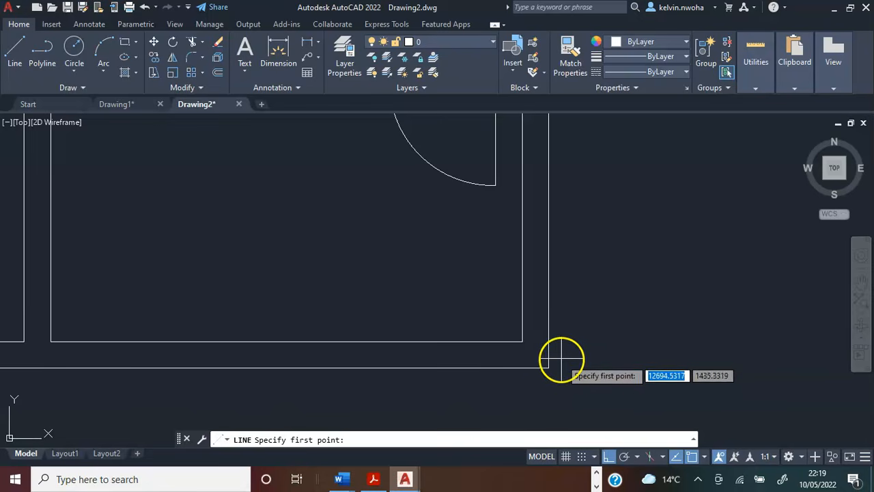
pyautogui.click(549, 367)
pyautogui.scroll(-3, 553, 360)
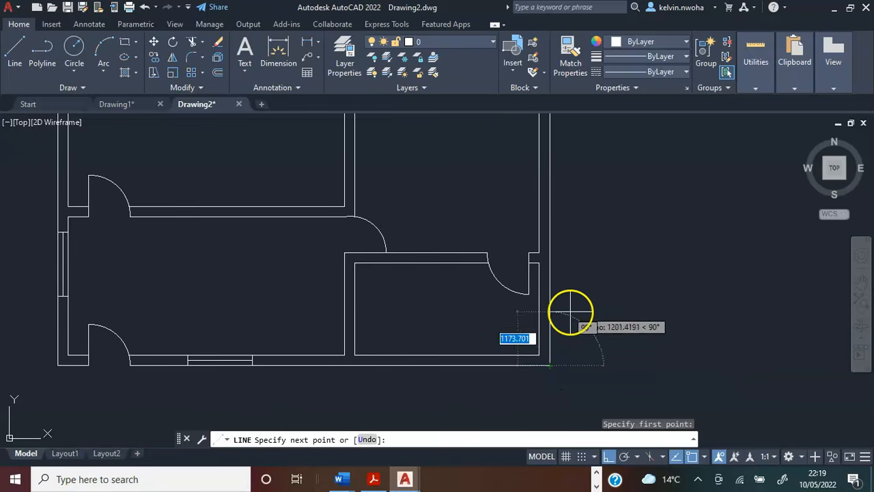
pyautogui.scroll(2, 570, 313)
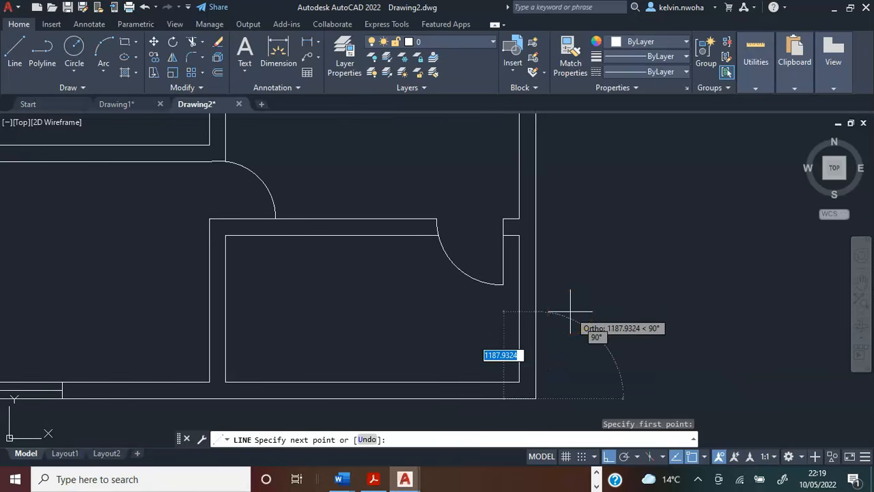
pyautogui.write('725')
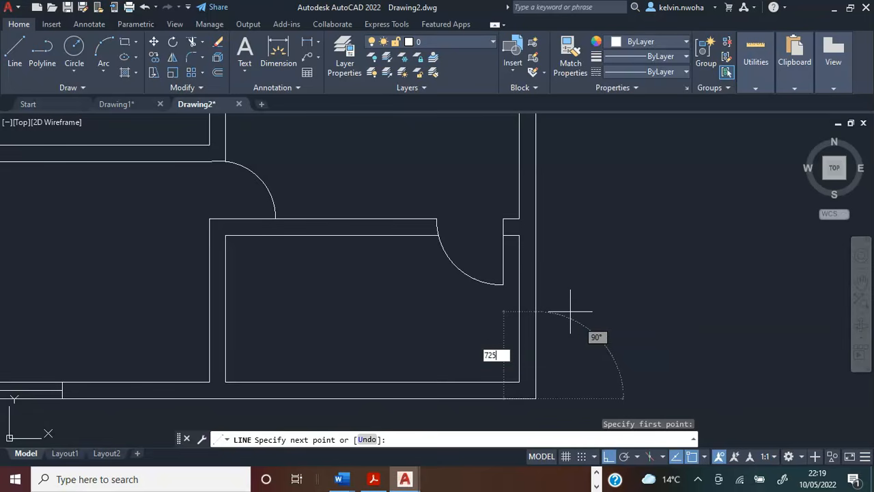
pyautogui.press('Return')
# Continue the line straight left across the right wall to its inner face as the window's lower jamb.
pyautogui.scroll(3, 509, 358)
pyautogui.click(558, 298)
pyautogui.scroll(-3, 557, 266)
pyautogui.press('Return')
pyautogui.moveTo(575, 240); pyautogui.dragTo(538, 318, button='middle')
# Draw a 600 window centre line upward inside the right wall from the midpoint of the lower jamb.
pyautogui.click(15, 47)
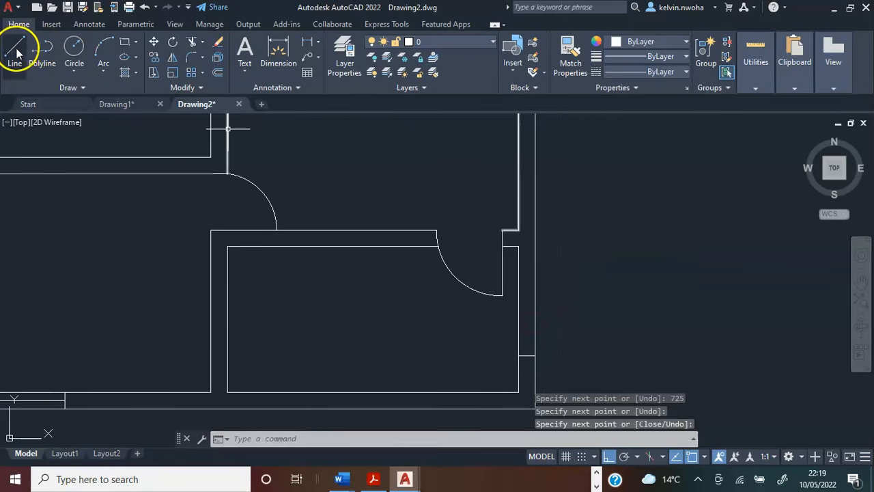
pyautogui.scroll(-4, 530, 348)
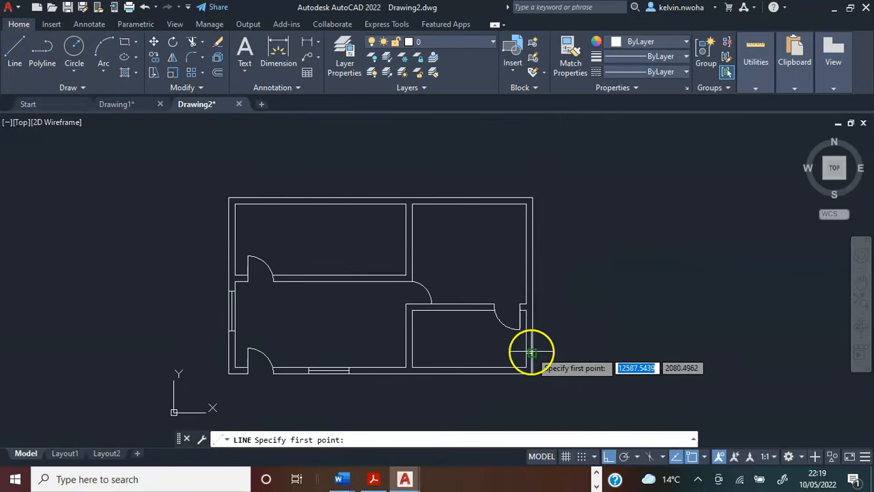
pyautogui.scroll(4, 555, 344)
pyautogui.scroll(3, 503, 365)
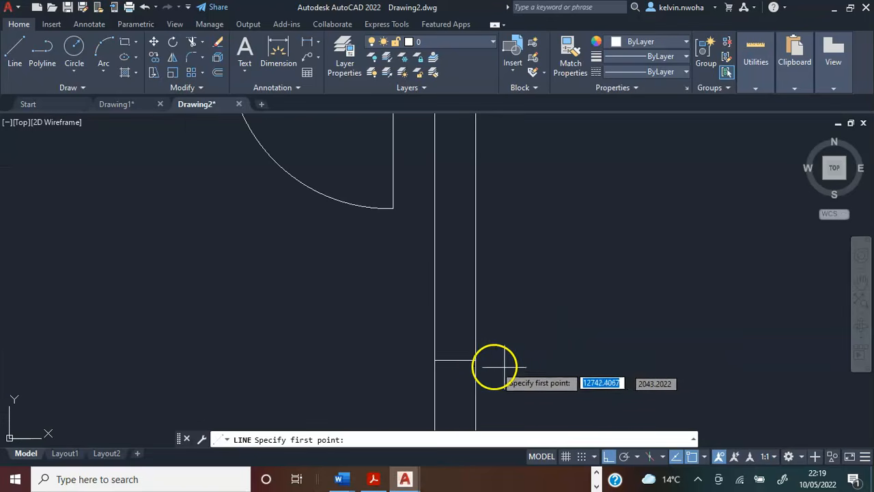
pyautogui.click(456, 360)
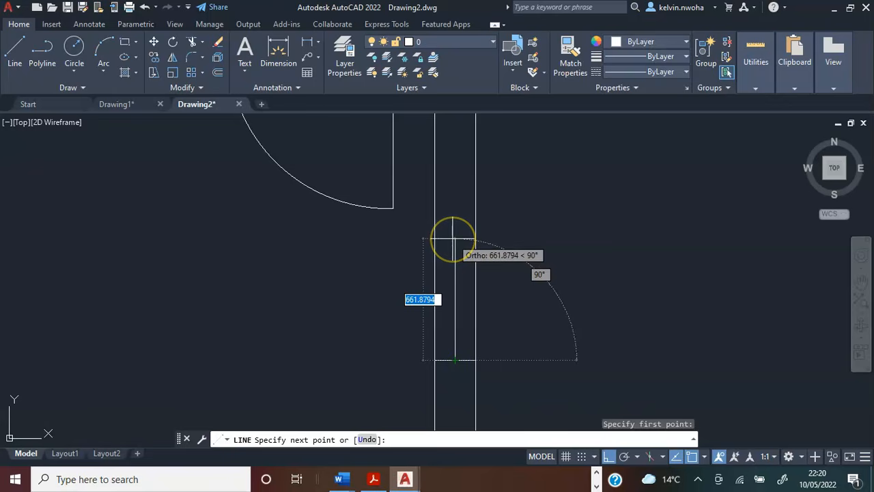
pyautogui.write('600')
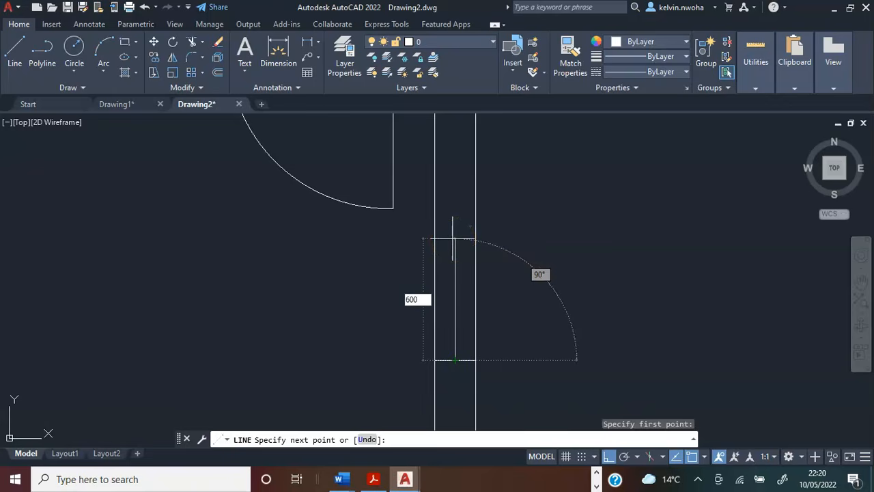
pyautogui.press('Return')
pyautogui.scroll(-6, 453, 238)
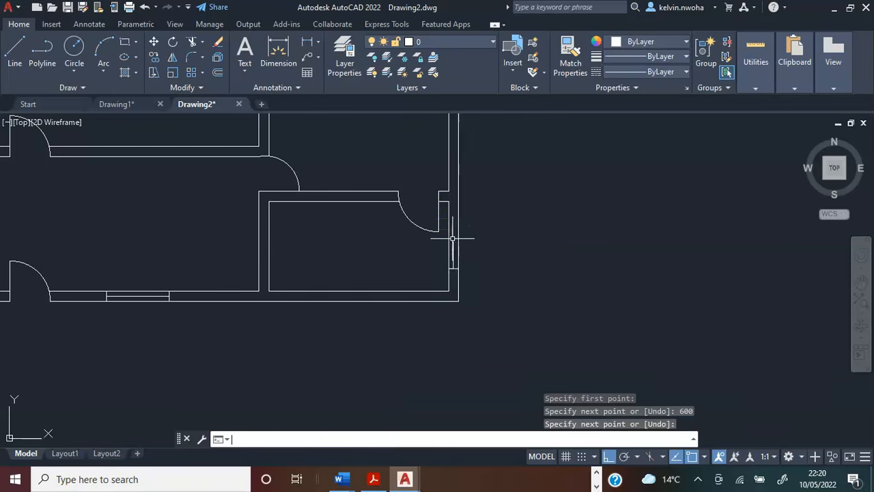
# Copy the right wall window's lower jamb line by its midpoint to the upper end of the 600 centre line.
pyautogui.scroll(4, 453, 223)
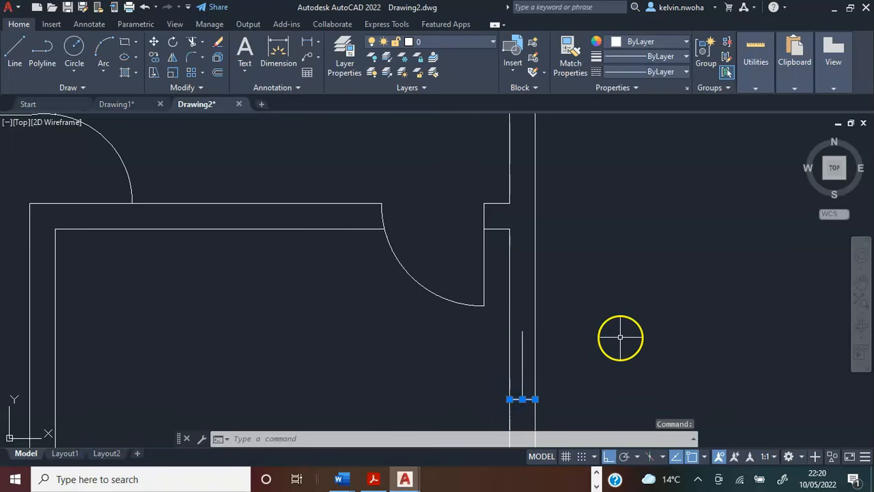
pyautogui.write('y')
pyautogui.press('Return')
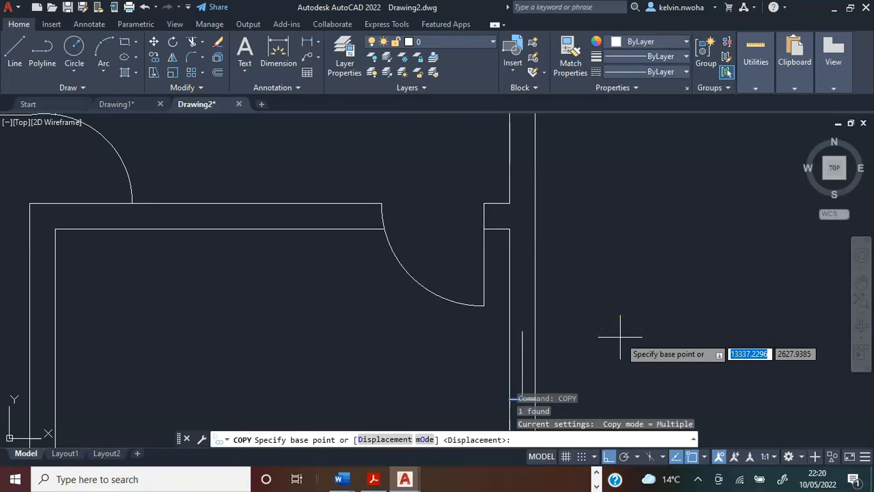
pyautogui.scroll(-1, 424, 260)
pyautogui.scroll(5, 496, 335)
pyautogui.click(479, 333)
pyautogui.scroll(-2, 478, 289)
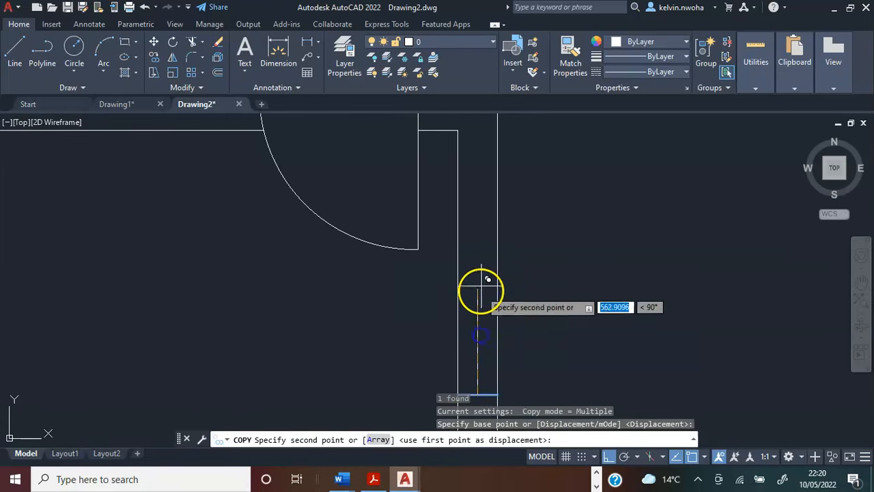
pyautogui.click(484, 263)
pyautogui.scroll(-5, 557, 231)
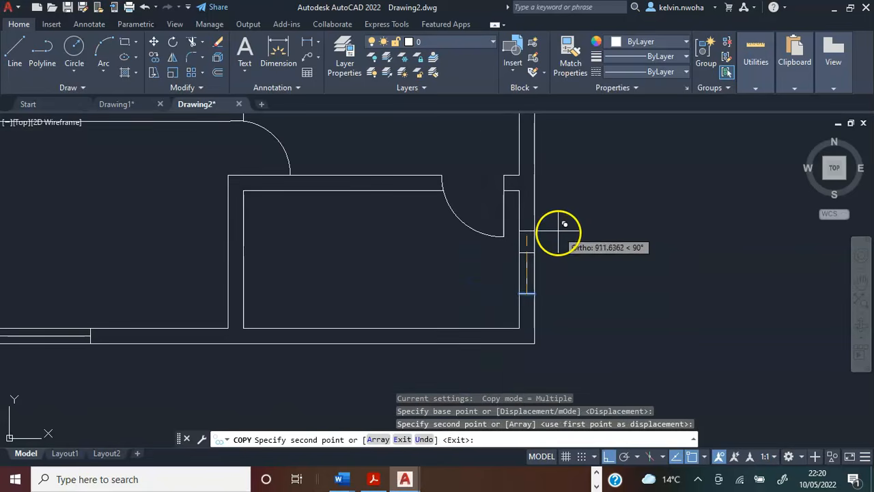
pyautogui.press('Return')
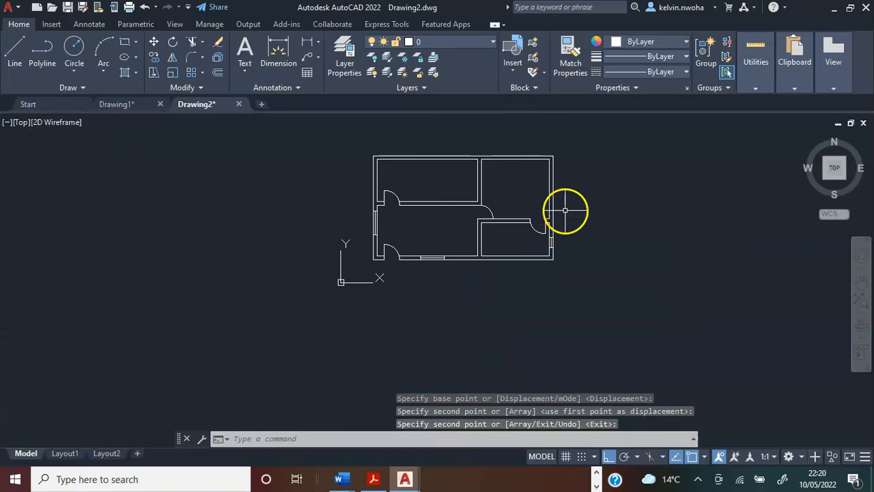
# Draw a 2825 line rightward along the top wall's outer face, starting at the building's upper-left outer corner.
pyautogui.scroll(6, 573, 208)
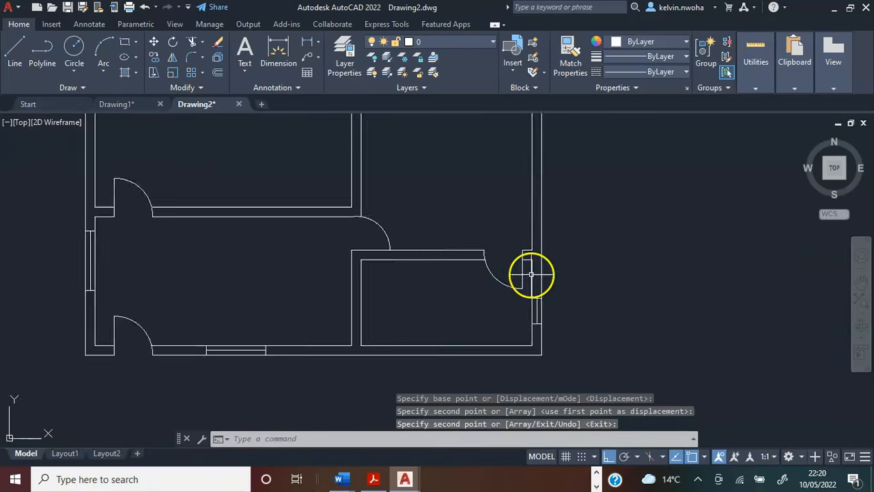
pyautogui.scroll(-4, 554, 335)
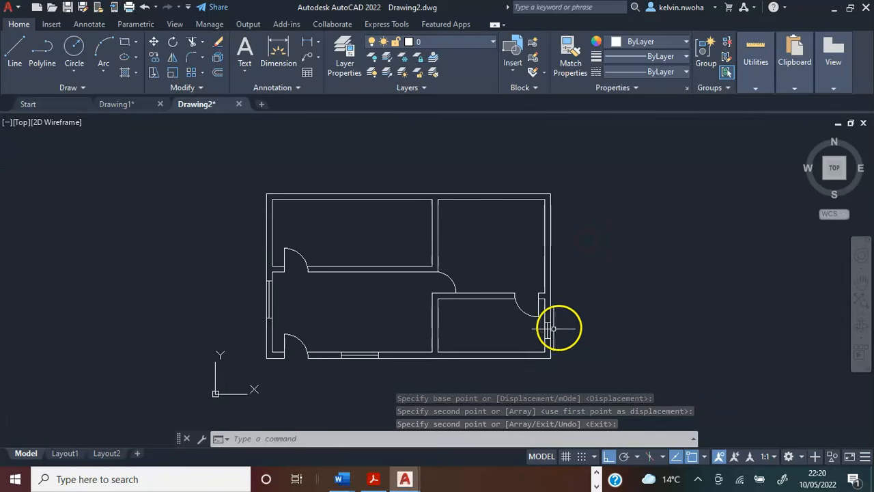
pyautogui.scroll(2, 575, 297)
pyautogui.scroll(-2, 575, 297)
pyautogui.scroll(3, 332, 189)
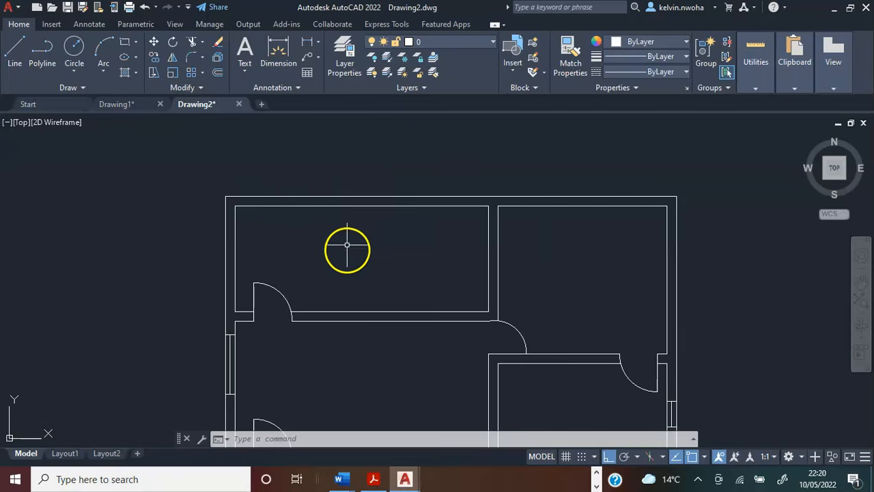
pyautogui.click(15, 48)
pyautogui.scroll(2, 263, 175)
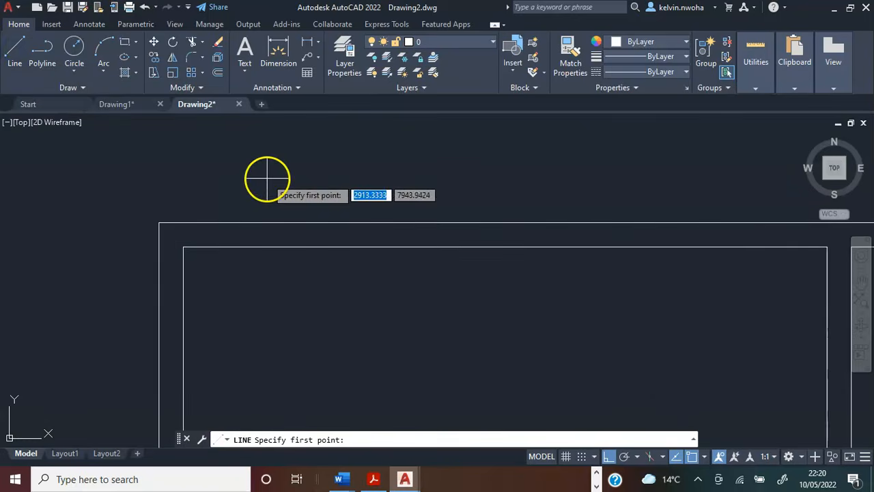
pyautogui.click(159, 222)
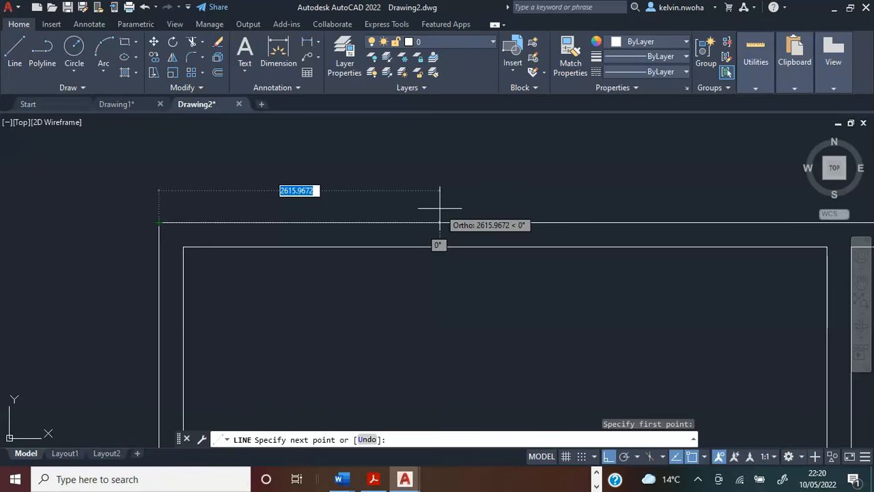
pyautogui.write('28')
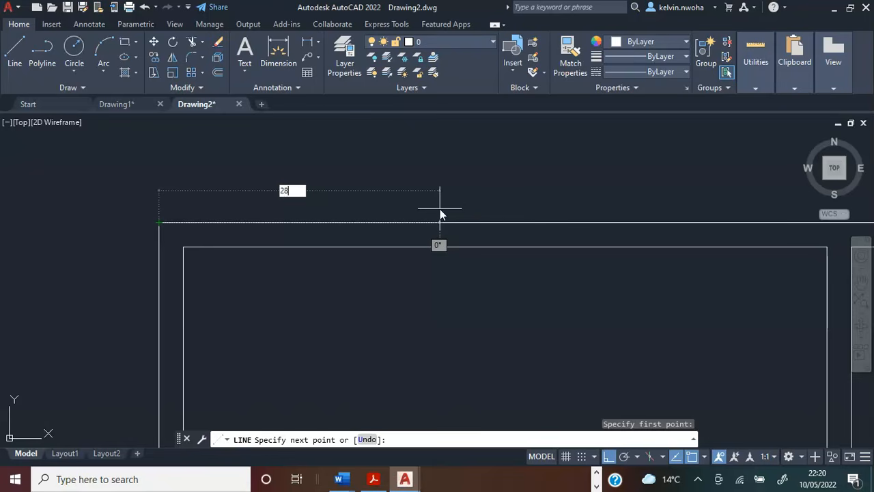
pyautogui.press('Return')
# Continue the line straight down across the top wall to its inner face as the window's left jamb.
pyautogui.scroll(2, 431, 205)
pyautogui.click(441, 221)
pyautogui.press('Return')
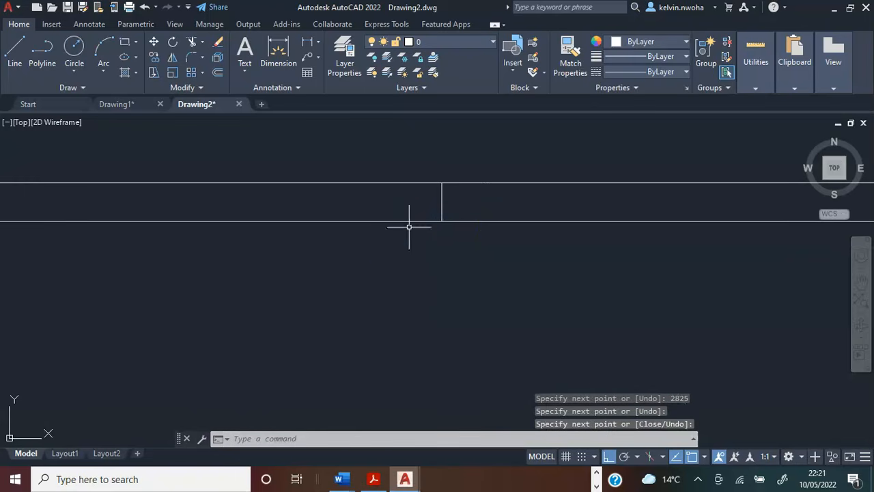
pyautogui.scroll(-5, 390, 240)
pyautogui.moveTo(470, 235); pyautogui.dragTo(368, 237, button='middle')
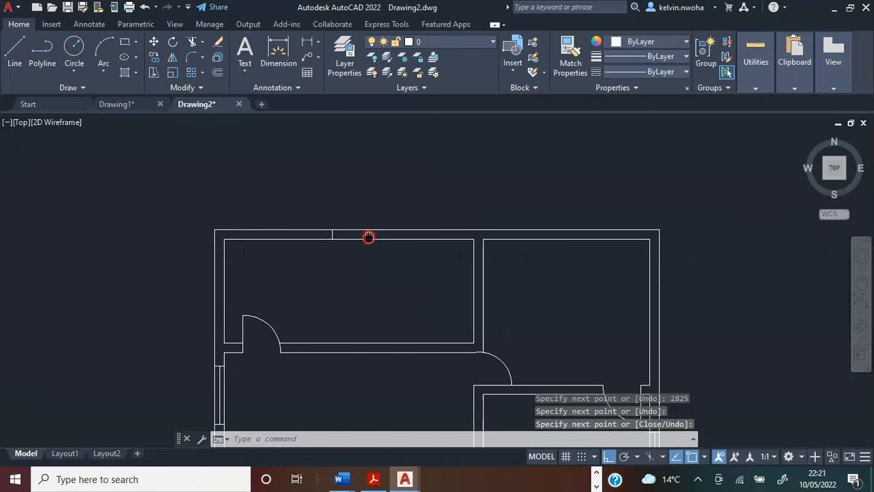
# Draw a 1400 window centre line rightward inside the top wall from the midpoint of the left jamb.
pyautogui.scroll(2, 355, 235)
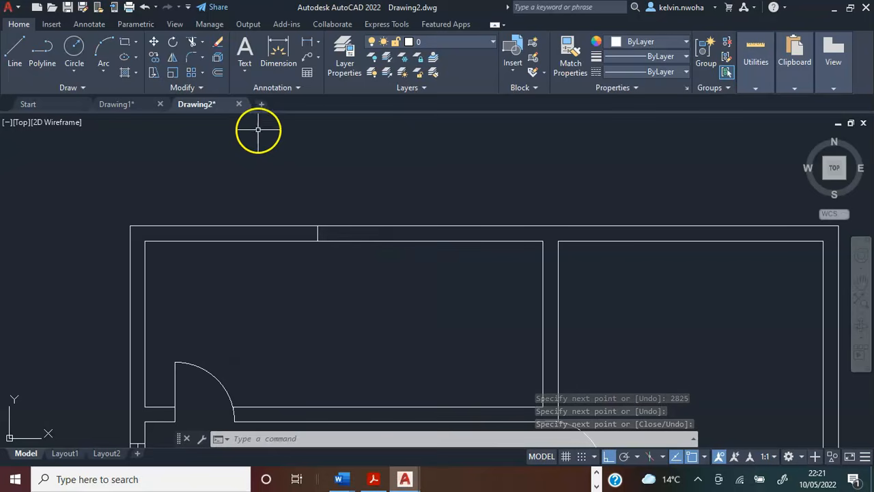
pyautogui.click(15, 49)
pyautogui.scroll(3, 298, 209)
pyautogui.click(343, 270)
pyautogui.scroll(-3, 338, 266)
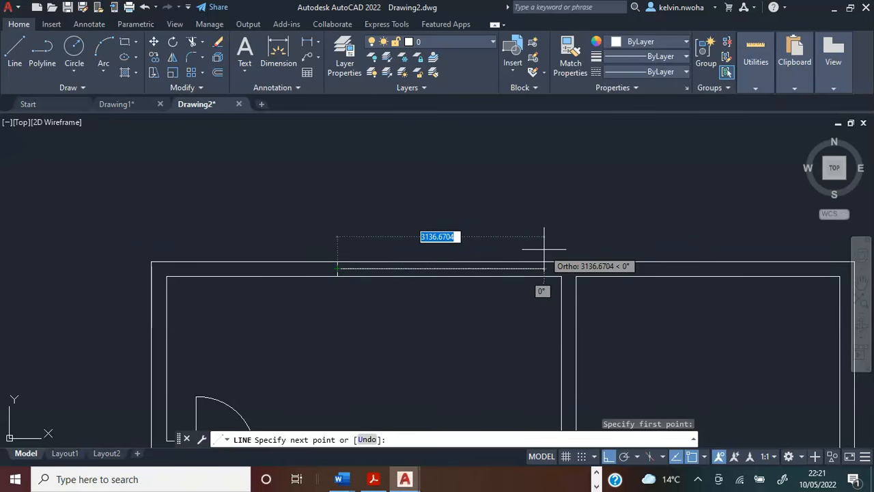
pyautogui.write('1400')
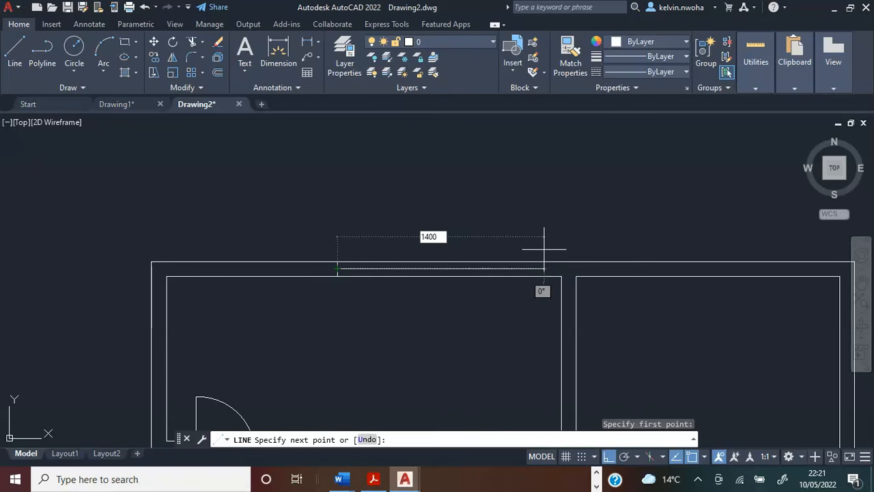
pyautogui.press('Return')
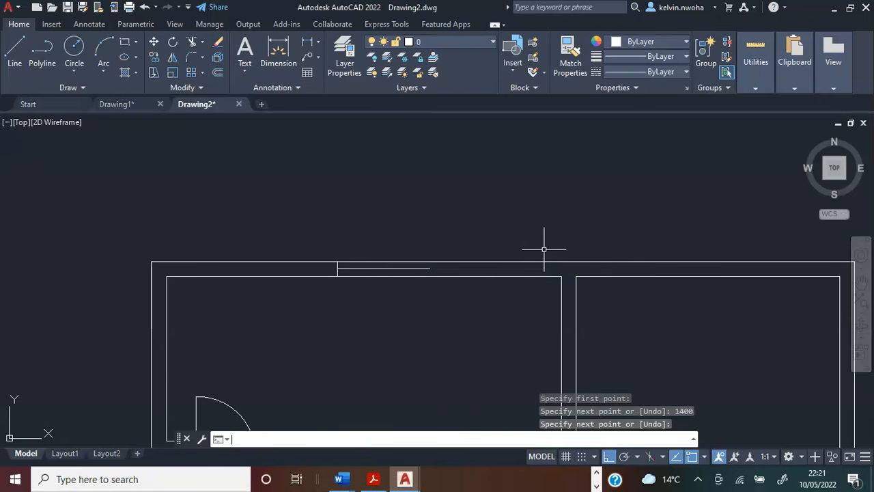
# Copy the top wall window's left jamb line by its midpoint to the right end of the 1400 centre line.
pyautogui.scroll(2, 450, 272)
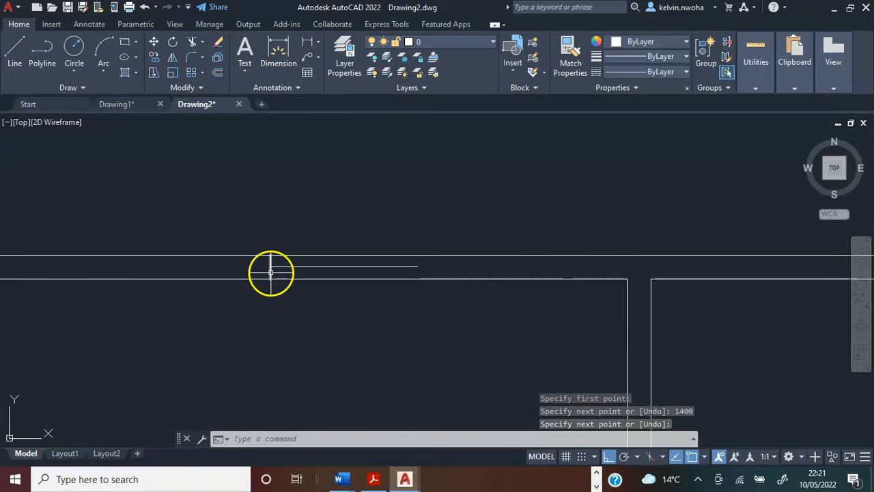
pyautogui.press('Return')
pyautogui.click(271, 272)
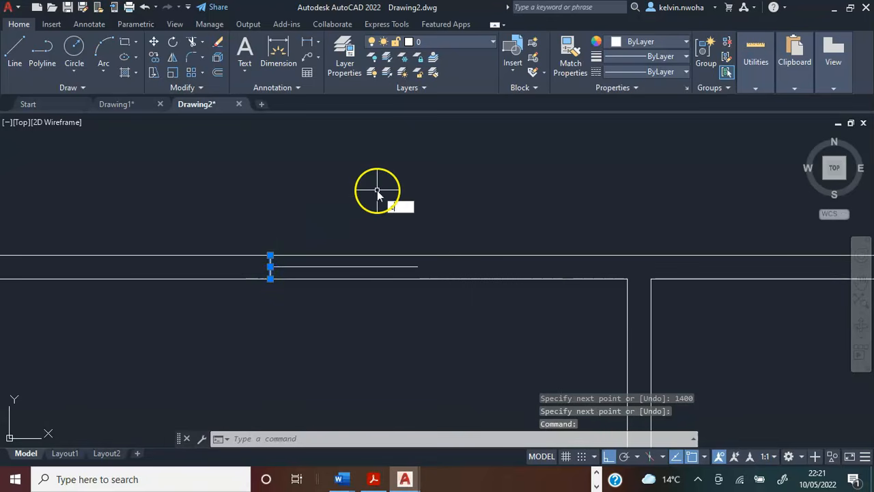
pyautogui.press('Return')
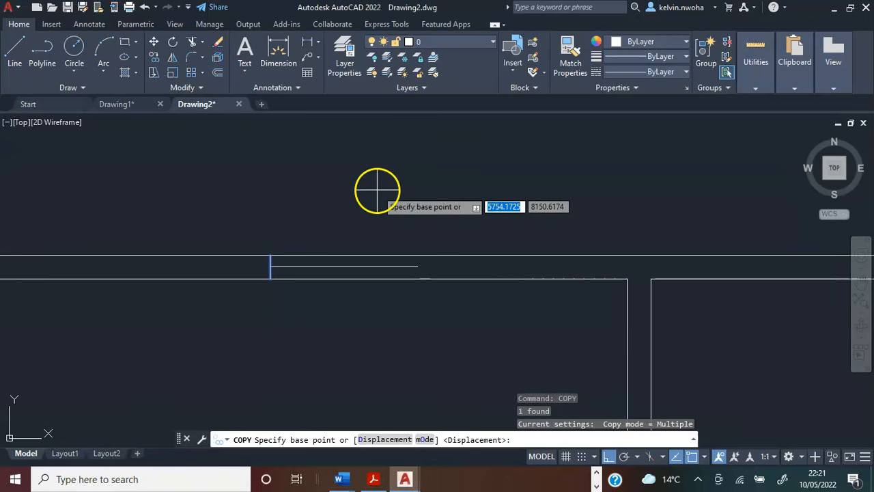
pyautogui.scroll(4, 285, 257)
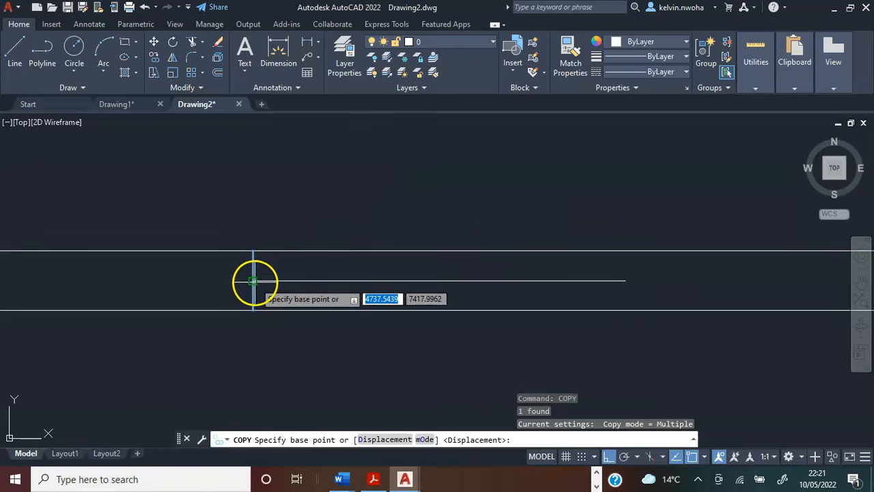
pyautogui.click(254, 280)
pyautogui.scroll(-4, 244, 275)
pyautogui.scroll(3, 301, 274)
pyautogui.click(335, 275)
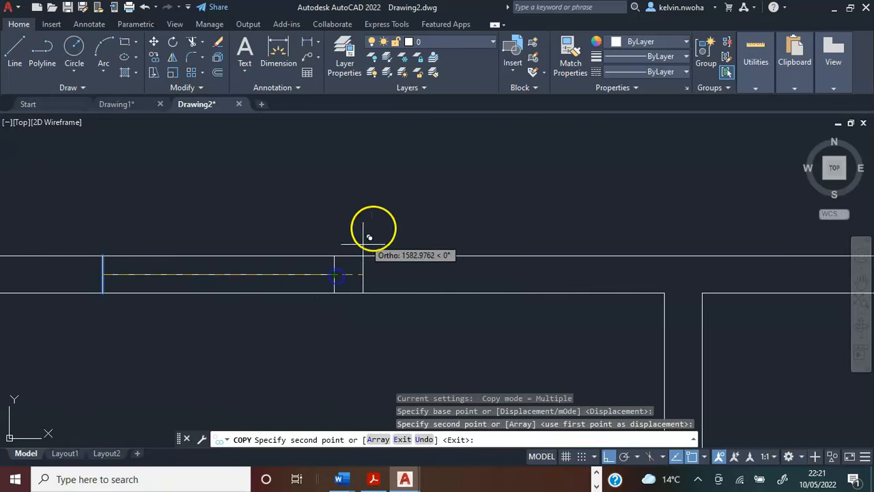
pyautogui.press('Return')
# Draw a 775 line leftward along the top wall's outer face, starting at the building's upper-right outer corner.
pyautogui.scroll(-3, 404, 218)
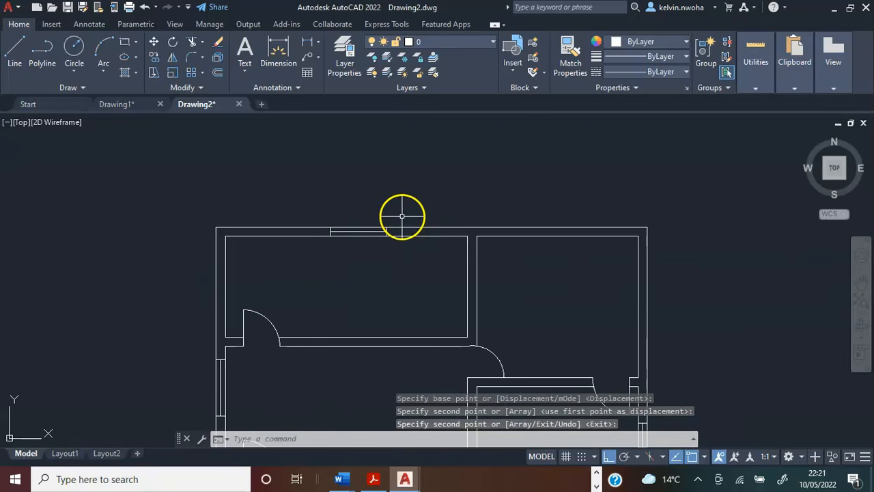
pyautogui.scroll(-2, 390, 207)
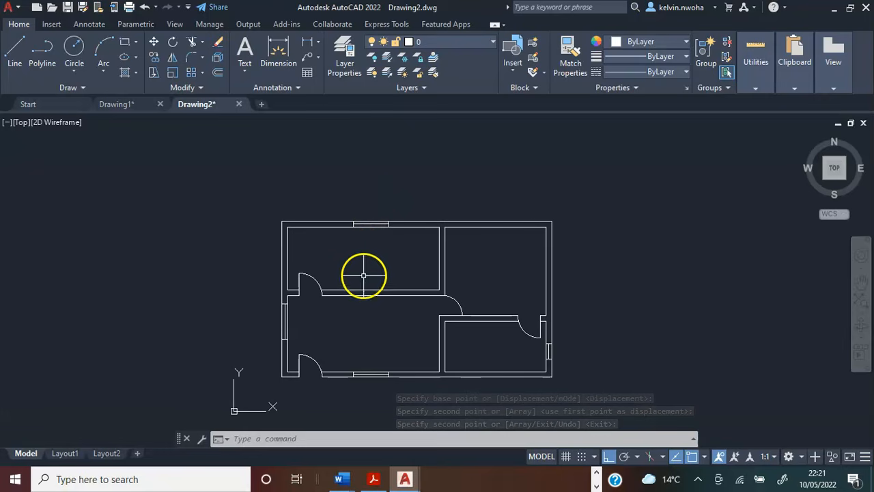
pyautogui.moveTo(381, 260); pyautogui.dragTo(319, 269, button='middle')
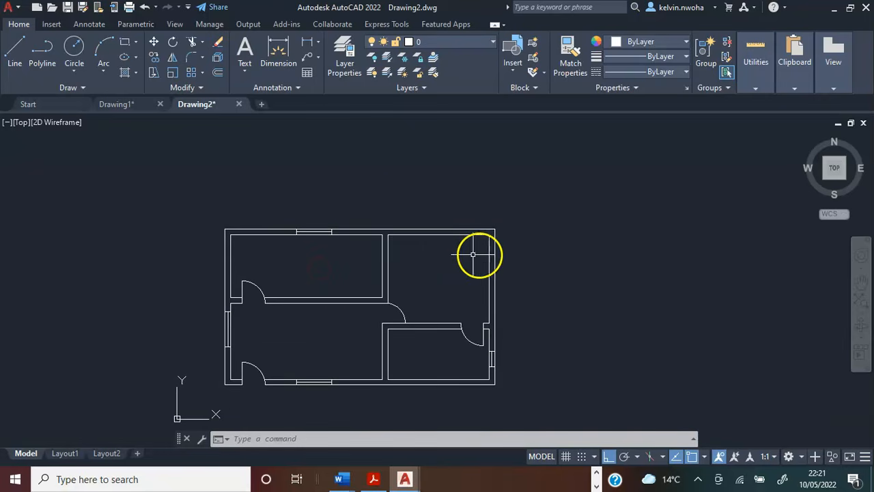
pyautogui.scroll(2, 503, 239)
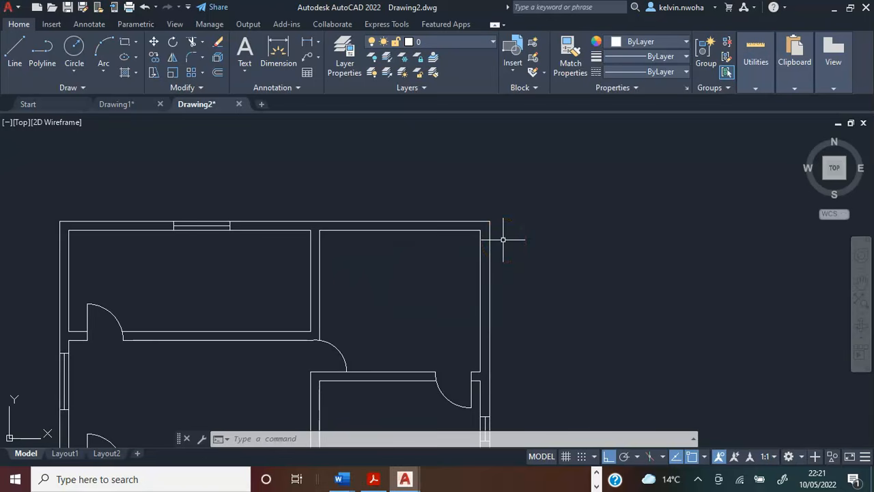
pyautogui.moveTo(503, 240); pyautogui.dragTo(527, 197, button='middle')
pyautogui.click(10, 51)
pyautogui.press('Escape')
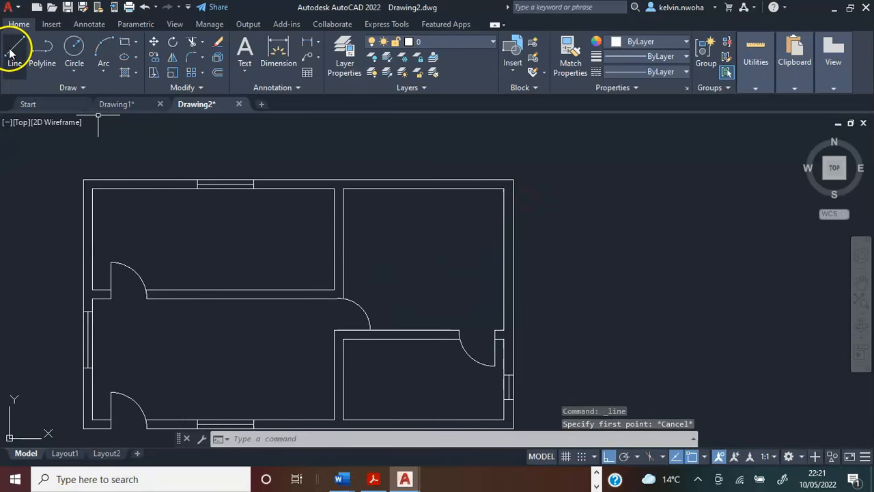
pyautogui.click(11, 51)
pyautogui.scroll(2, 486, 175)
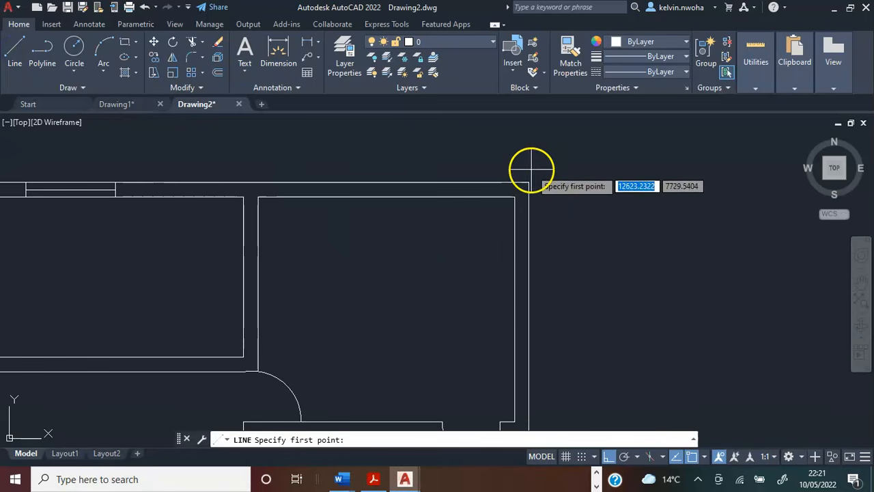
pyautogui.click(530, 181)
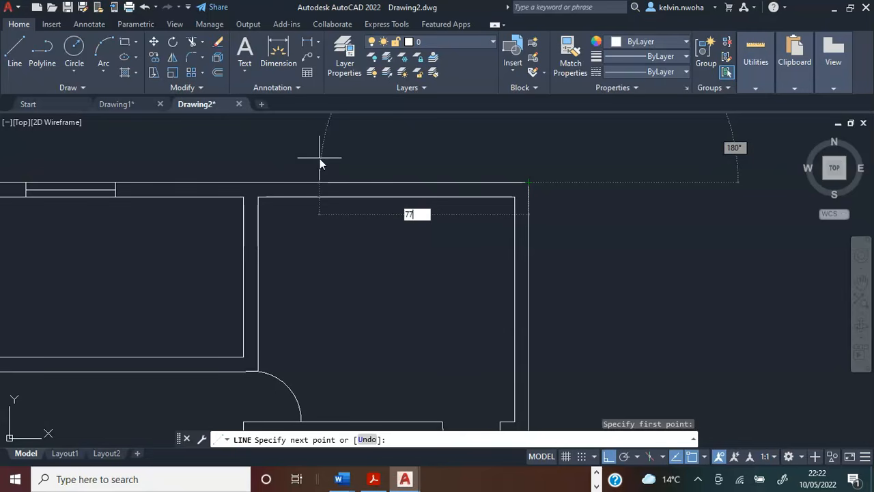
pyautogui.press('Return')
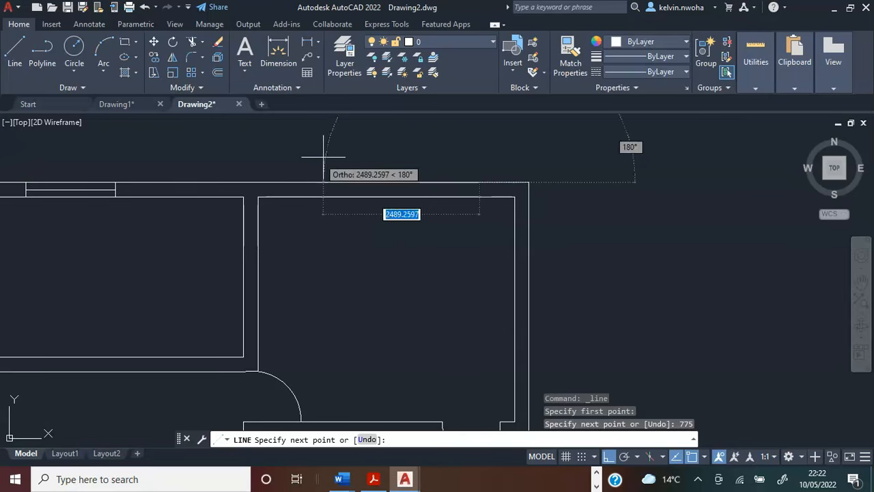
# Continue the line straight down across the top wall to its inner face as the upper-right room window's right jamb.
pyautogui.scroll(4, 480, 199)
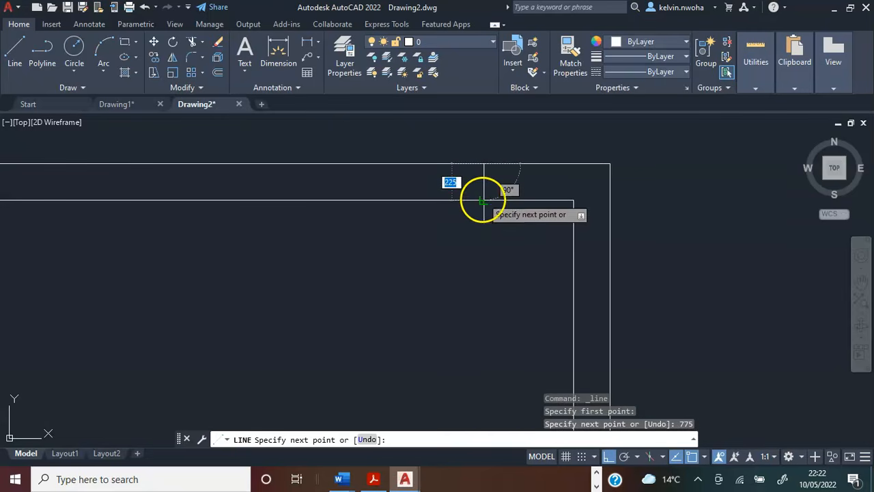
pyautogui.click(485, 199)
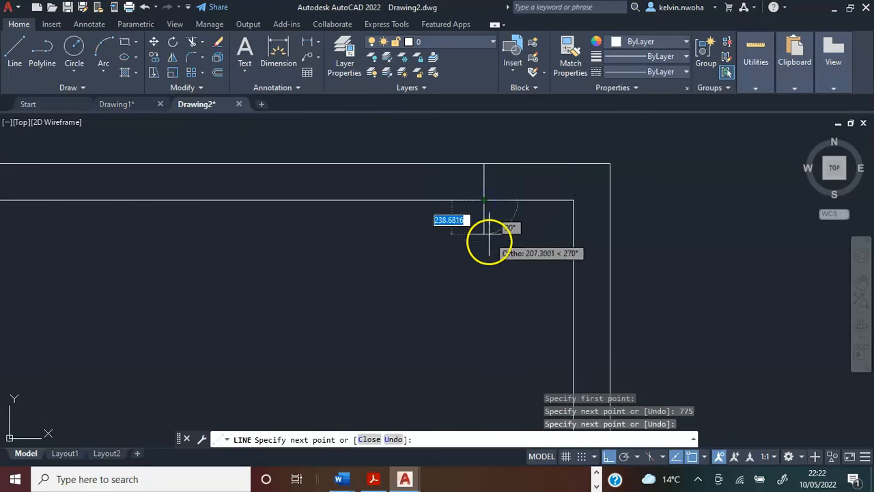
pyautogui.press('Return')
pyautogui.scroll(-4, 505, 252)
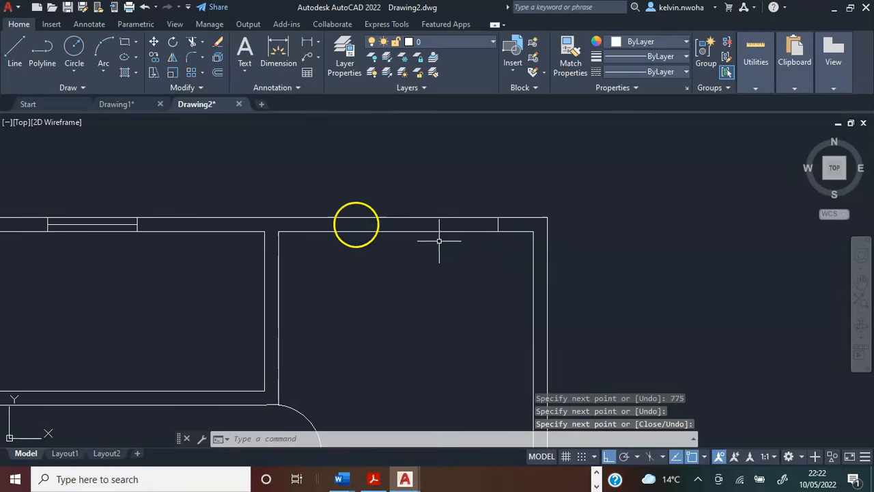
# Draw a 1400 window centre line leftward inside the top wall from the midpoint of the upper-right room's window jamb.
pyautogui.click(15, 53)
pyautogui.scroll(4, 476, 202)
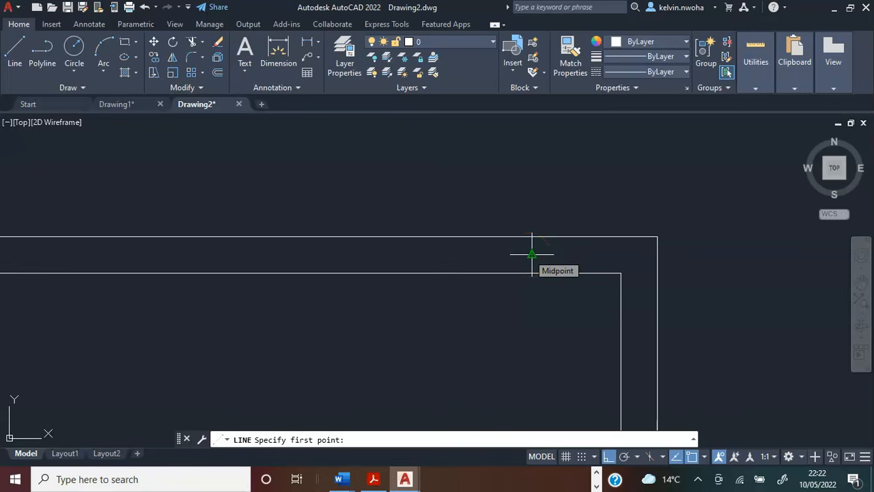
pyautogui.click(532, 254)
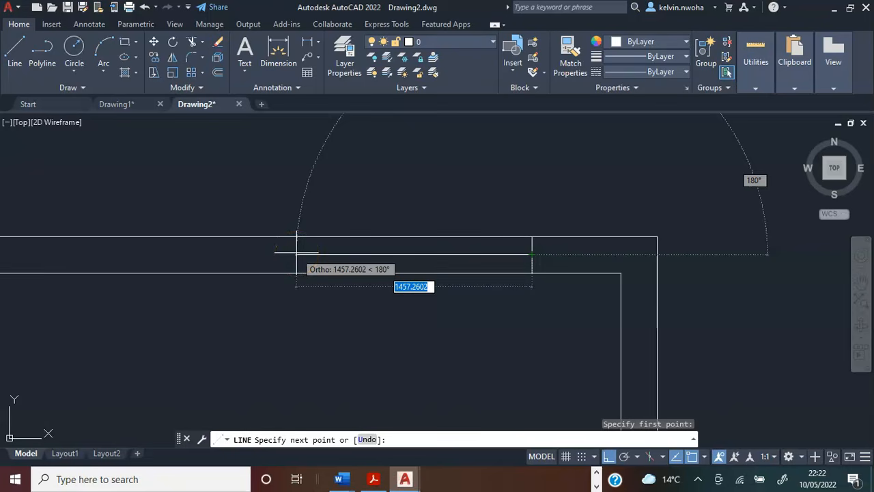
pyautogui.write('1400')
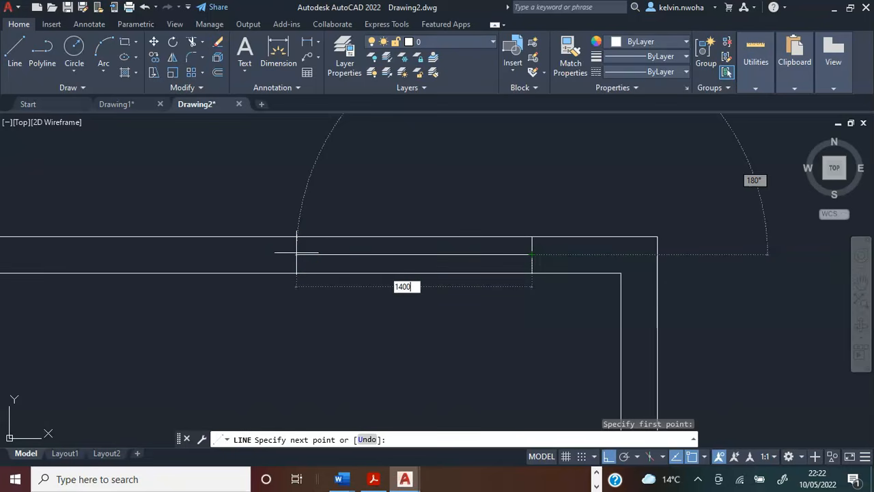
pyautogui.press('Return')
pyautogui.press('Return')
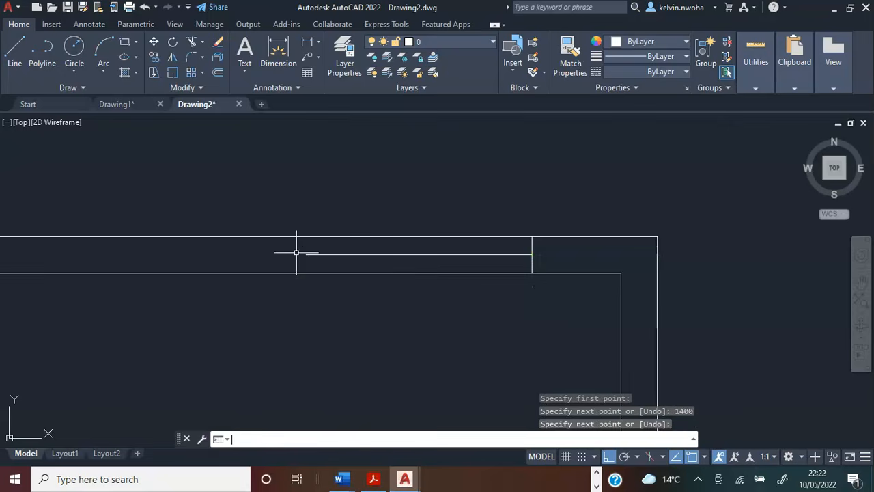
# Copy the upper-right room window's right jamb line by its midpoint to the left end of the 1400 centre line.
pyautogui.scroll(-5, 532, 259)
pyautogui.moveTo(531, 260); pyautogui.dragTo(531, 176, button='middle')
pyautogui.scroll(5, 531, 176)
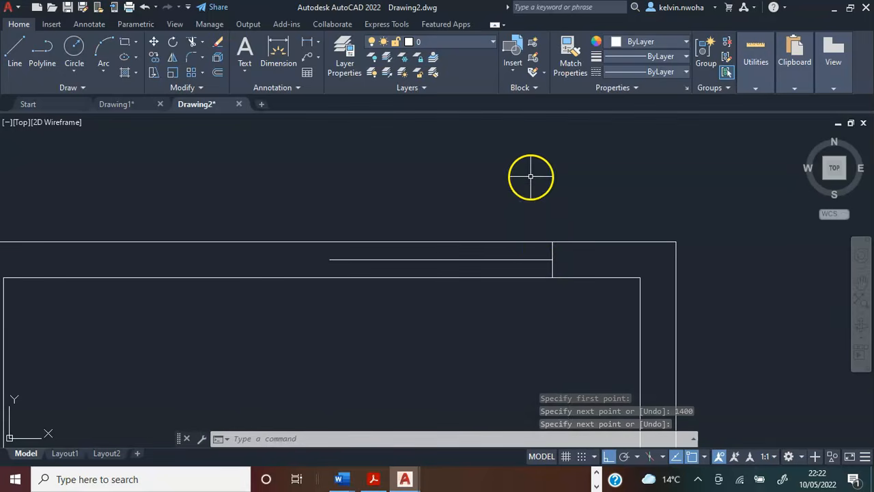
pyautogui.click(552, 248)
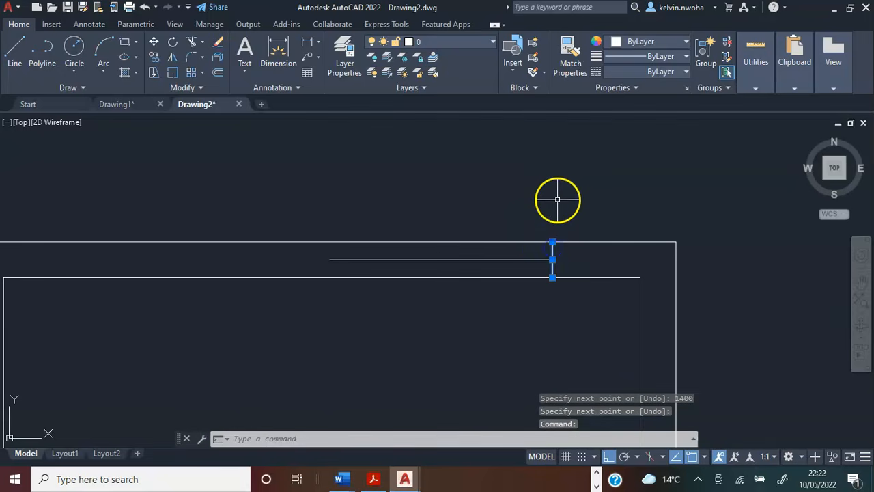
pyautogui.write('copy')
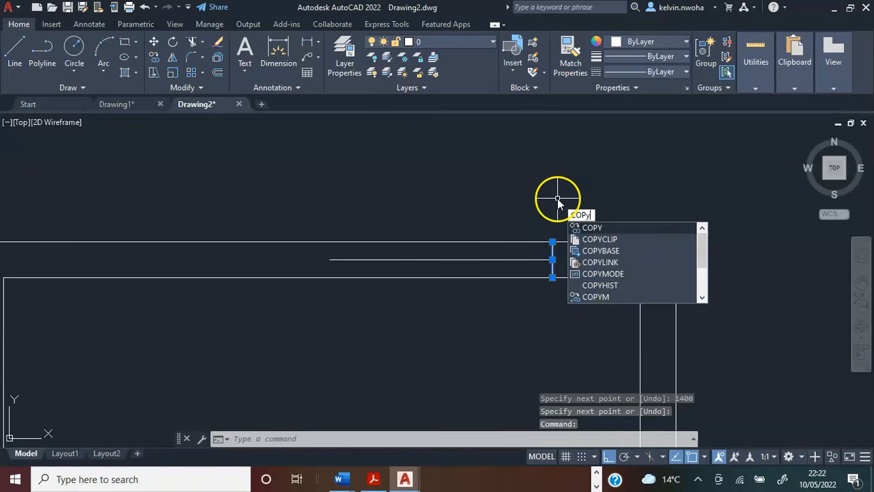
pyautogui.press('Return')
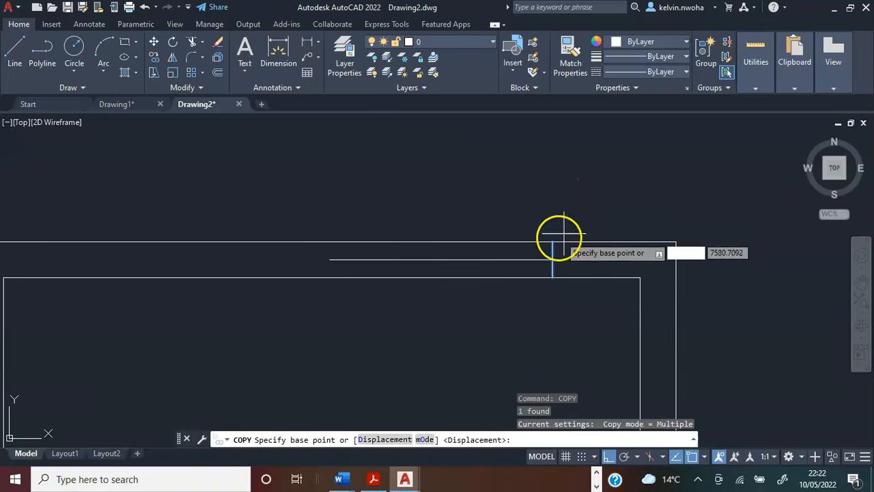
pyautogui.click(552, 260)
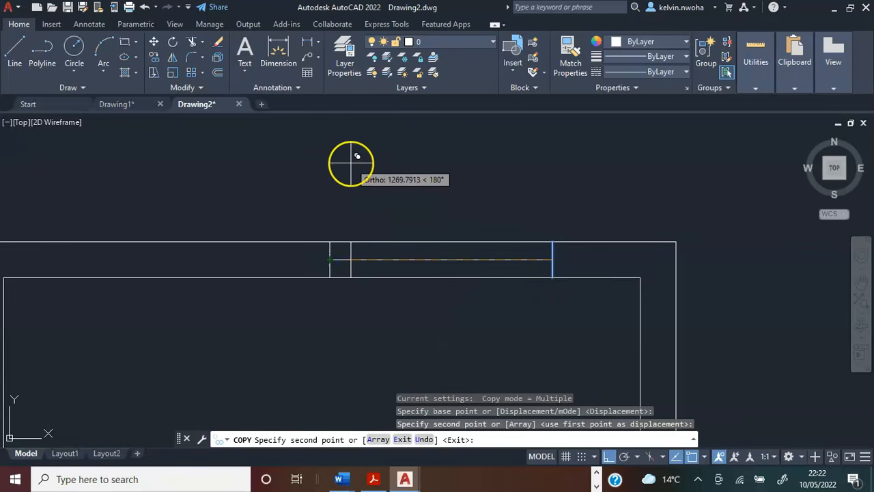
pyautogui.press('Return')
# Copy the whole floor plan by its upper-left outer corner horizontally to the right, leaving a gap about one plan width.
pyautogui.scroll(-4, 363, 175)
pyautogui.scroll(1, 349, 220)
pyautogui.moveTo(349, 220); pyautogui.dragTo(528, 206, button='middle')
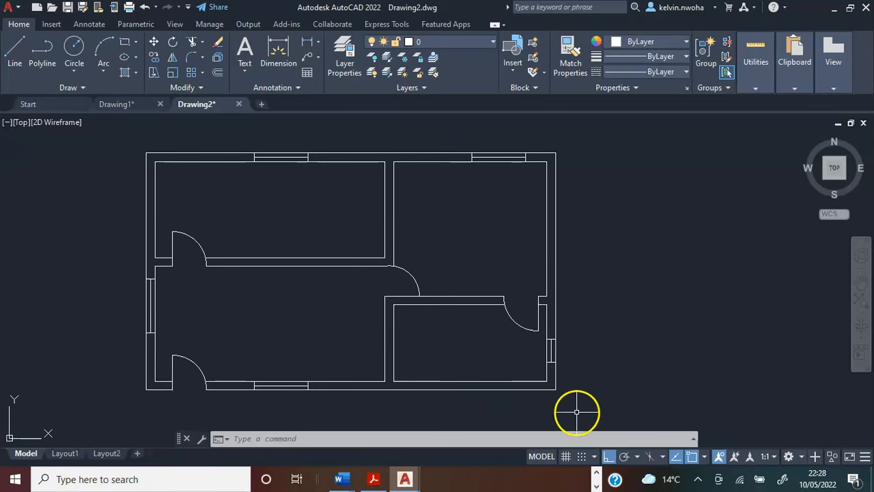
pyautogui.click(577, 412)
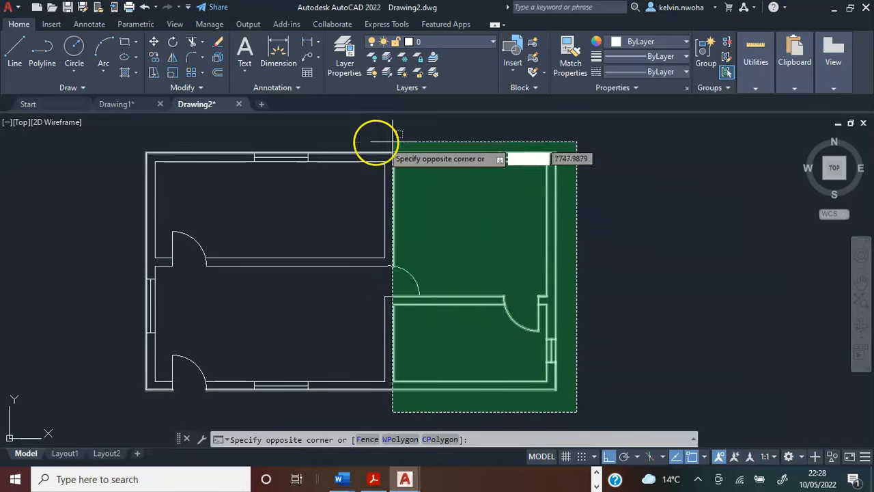
pyautogui.click(126, 145)
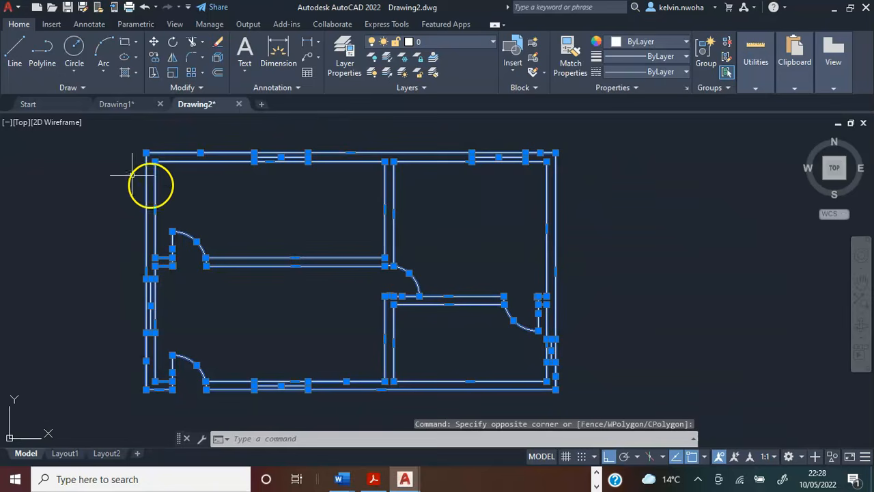
pyautogui.scroll(-2, 221, 199)
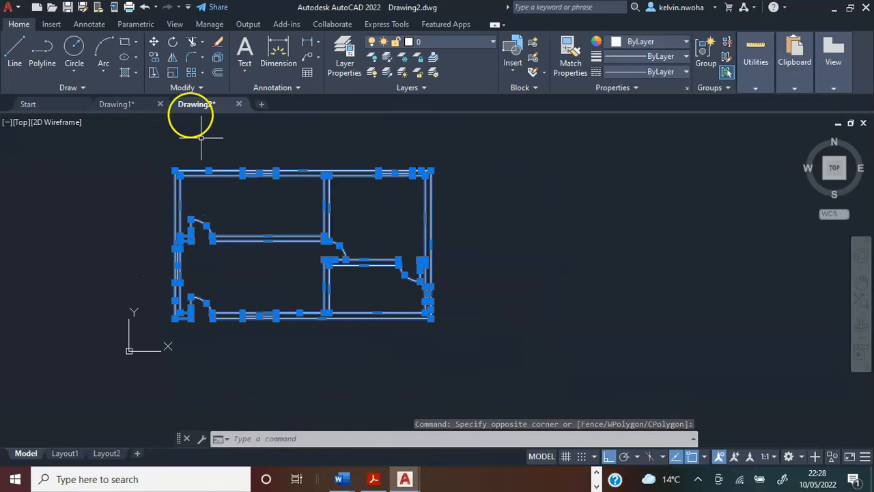
pyautogui.click(153, 58)
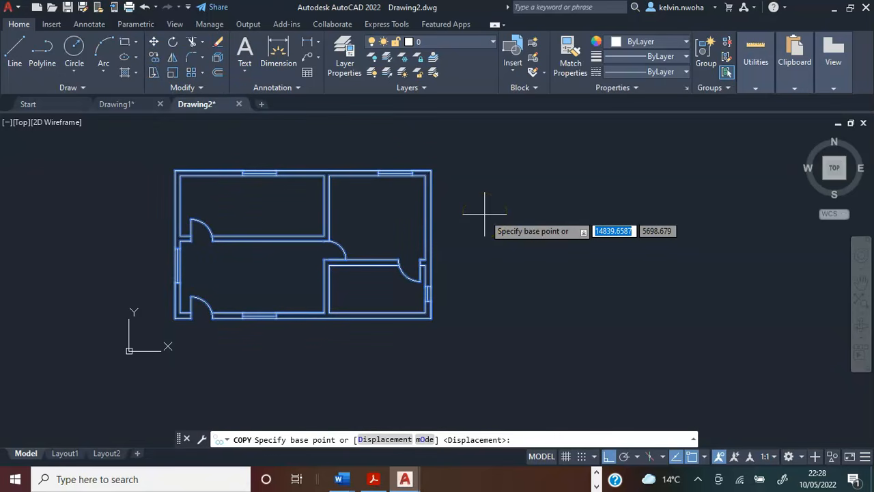
pyautogui.click(175, 169)
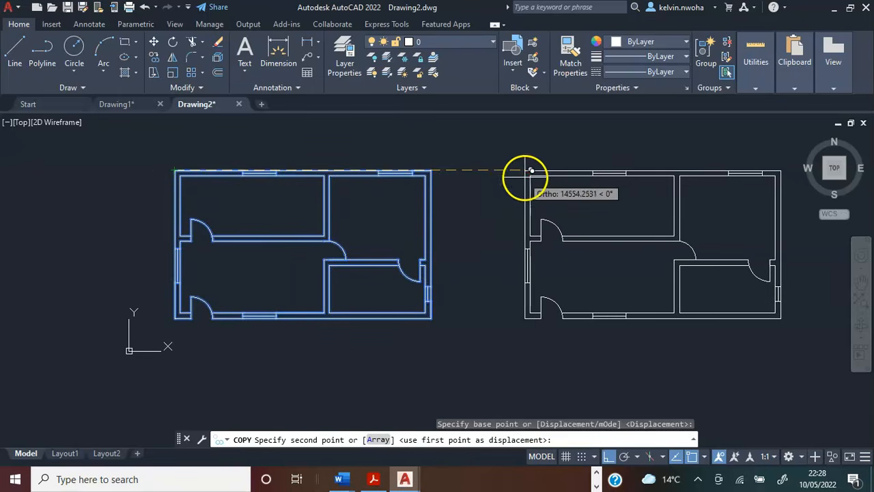
pyautogui.moveTo(526, 172); pyautogui.dragTo(340, 195, button='middle')
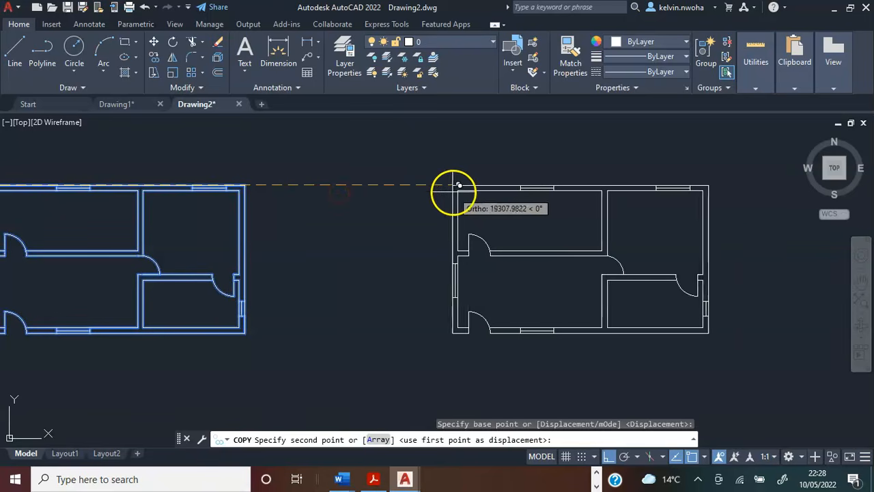
pyautogui.click(519, 185)
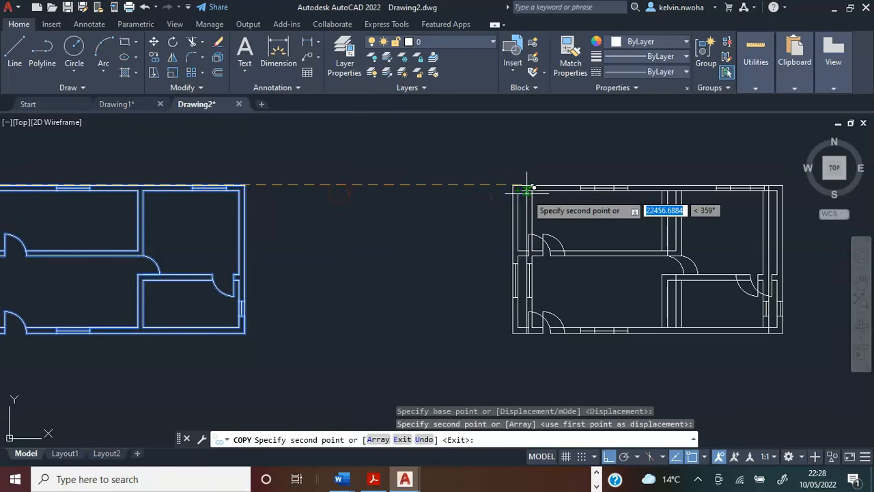
pyautogui.press('Return')
pyautogui.scroll(-2, 593, 197)
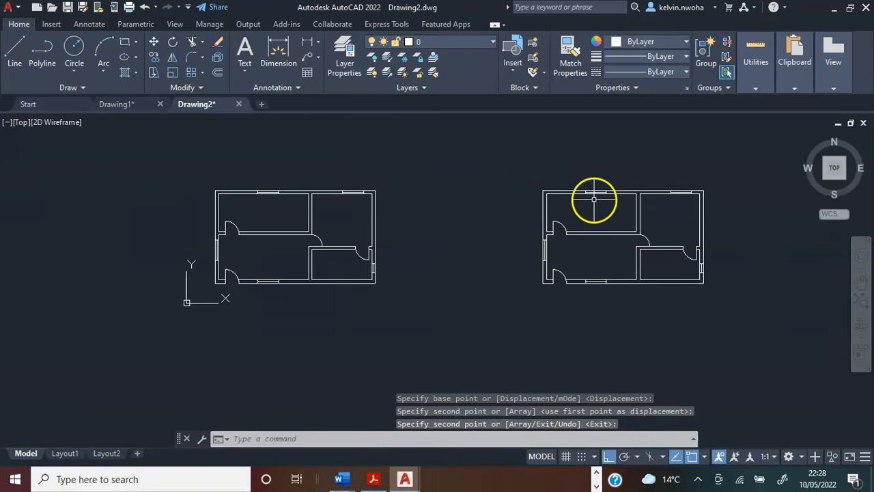
# Select the upper-left room's inner wall lines and the building's outer wall lines on the copied plan.
pyautogui.moveTo(477, 219); pyautogui.dragTo(440, 270, button='middle')
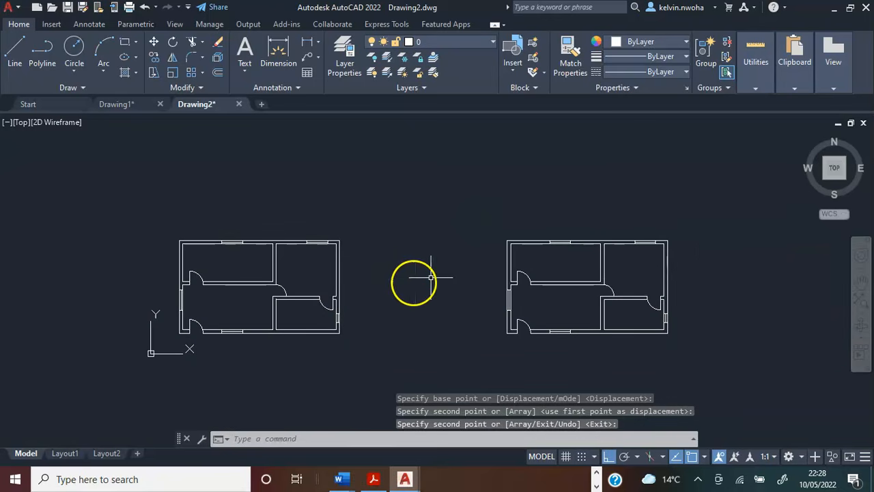
pyautogui.scroll(2, 406, 285)
pyautogui.scroll(-2, 386, 286)
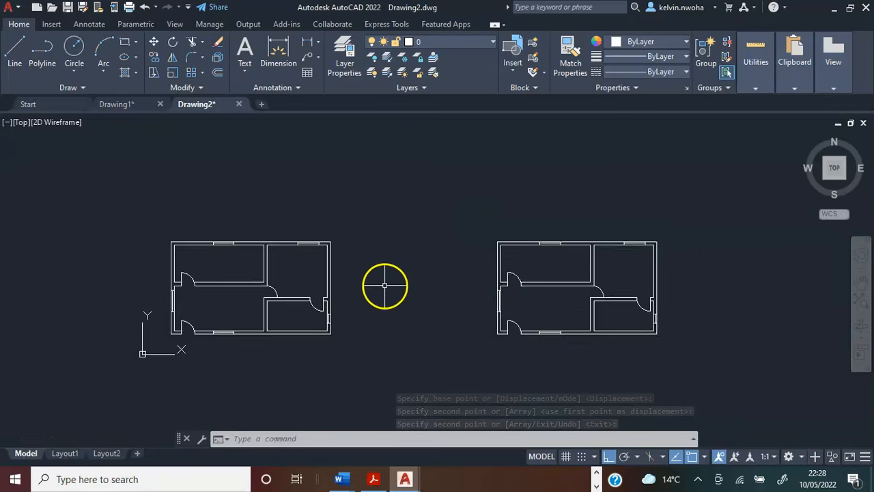
pyautogui.scroll(4, 649, 294)
pyautogui.moveTo(629, 297); pyautogui.dragTo(533, 285, button='middle')
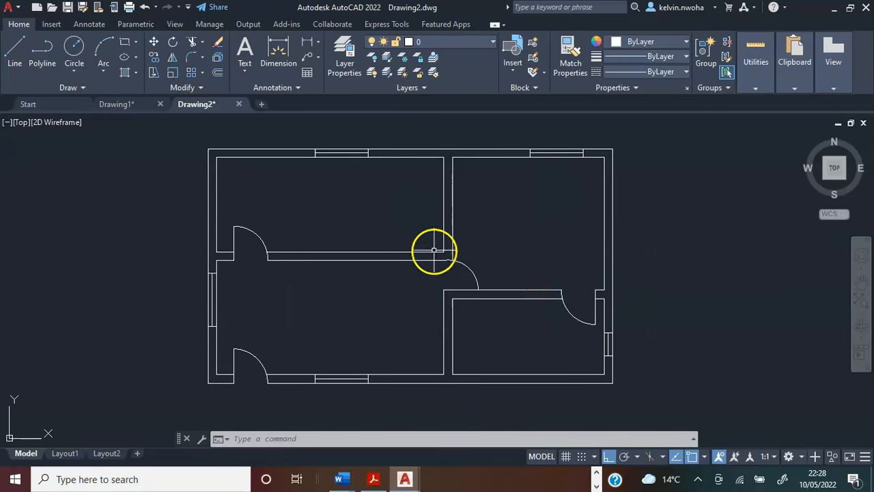
pyautogui.click(431, 277)
pyautogui.click(397, 236)
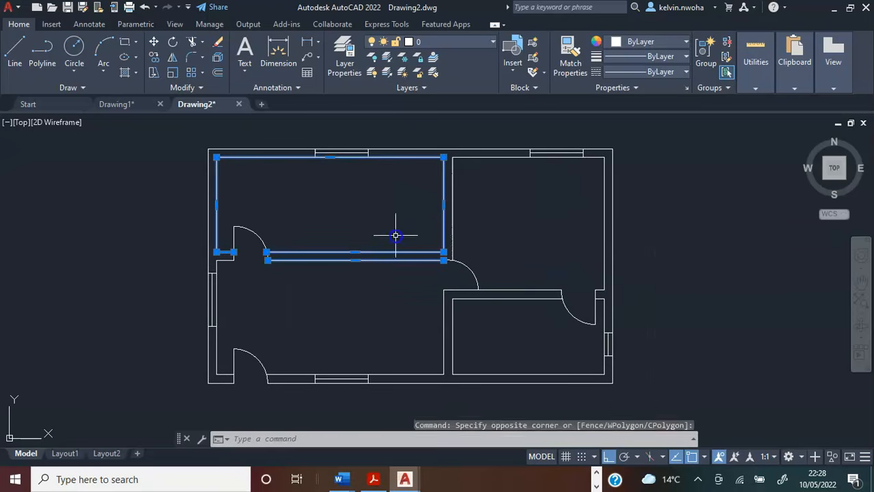
pyautogui.click(232, 196)
pyautogui.click(190, 144)
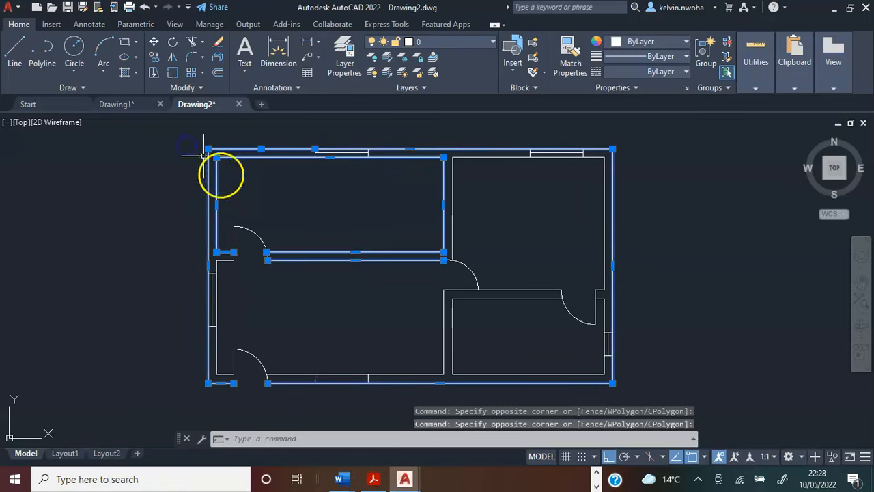
# Add the lower-left room's inner wall lines, including the short pieces beside its door openings, to the selection.
pyautogui.scroll(2, 298, 394)
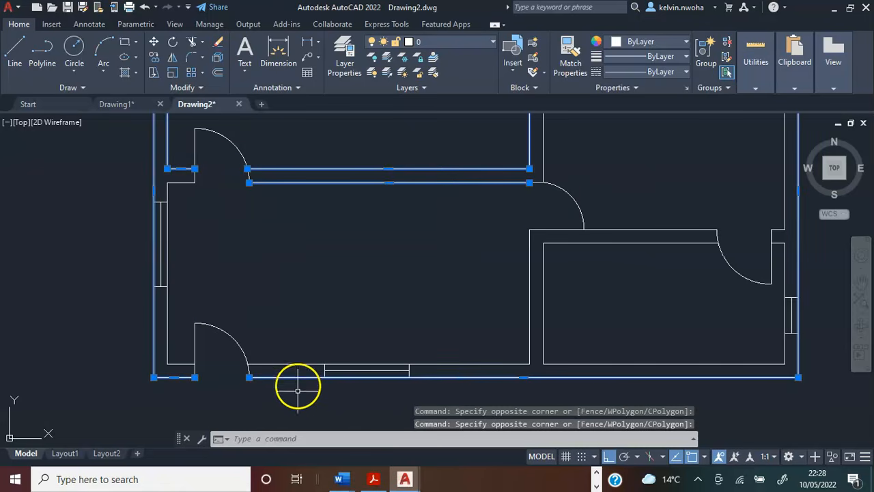
pyautogui.click(299, 372)
pyautogui.click(293, 346)
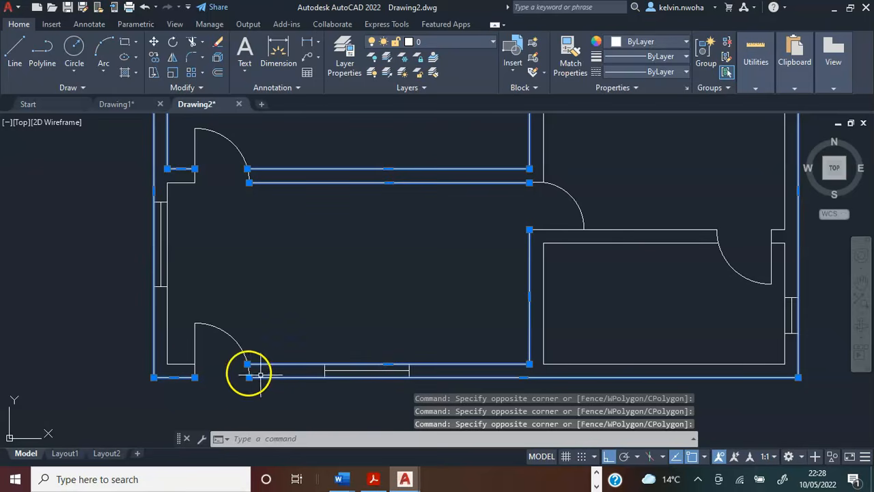
pyautogui.click(179, 370)
pyautogui.click(176, 338)
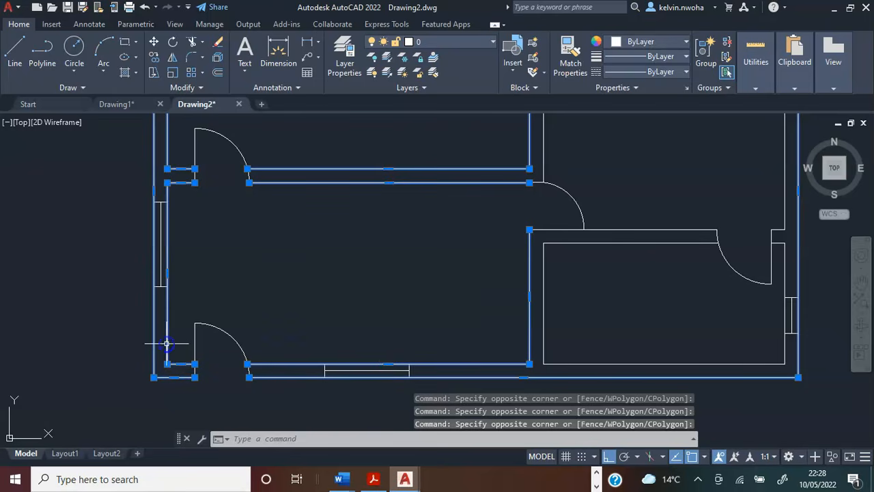
# Add the lower-right room's inner wall lines and the partition line above them, including its short left-end segments, to the selection.
pyautogui.click(607, 365)
pyautogui.click(587, 345)
pyautogui.click(625, 235)
pyautogui.click(628, 220)
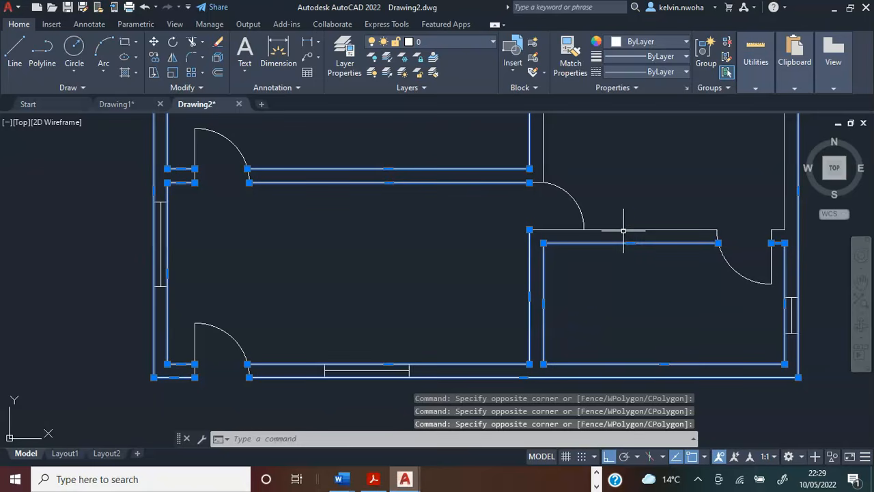
pyautogui.click(622, 229)
pyautogui.scroll(6, 524, 248)
pyautogui.click(570, 175)
pyautogui.click(566, 161)
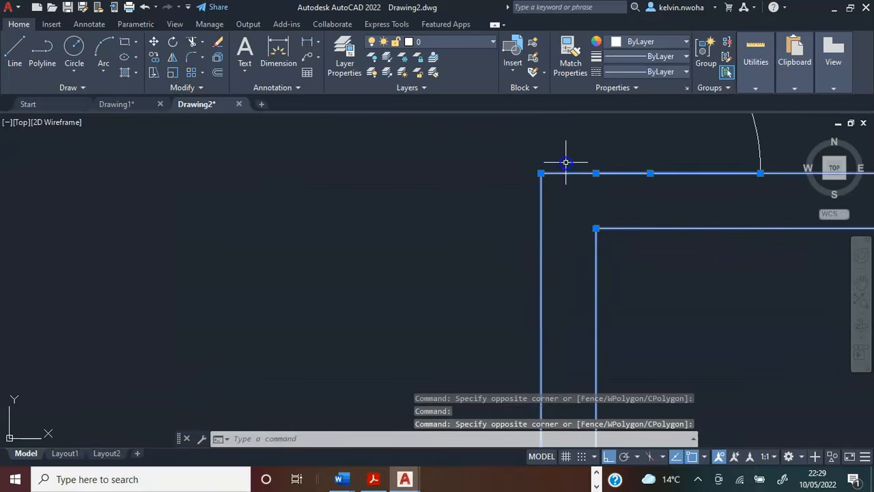
# Add the upper-right room's inner wall lines to the selection.
pyautogui.scroll(-6, 546, 252)
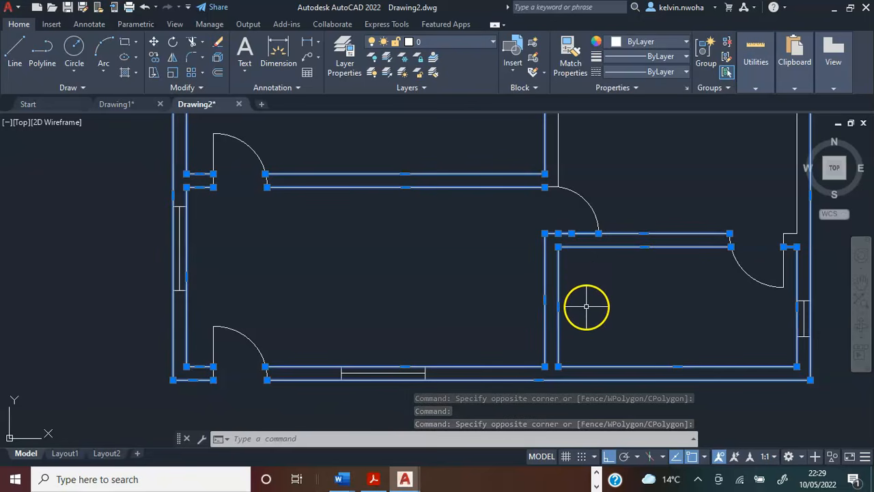
pyautogui.scroll(-4, 585, 287)
pyautogui.scroll(4, 584, 219)
pyautogui.click(583, 212)
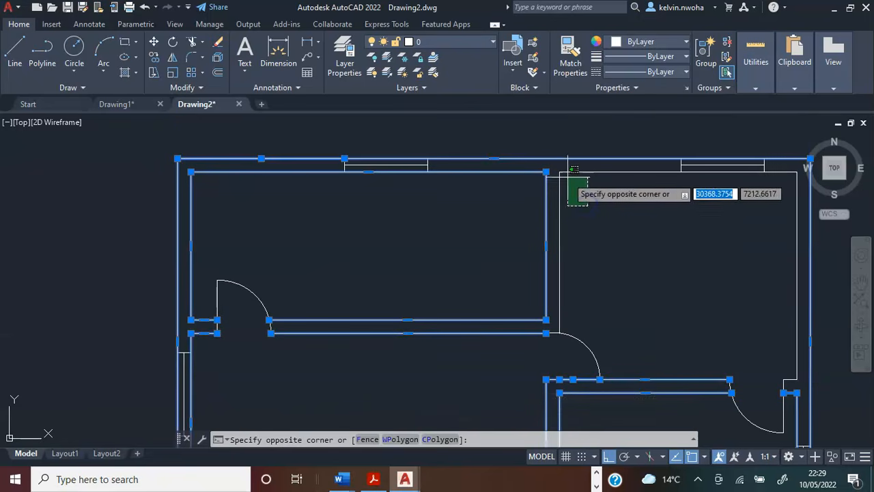
pyautogui.click(562, 173)
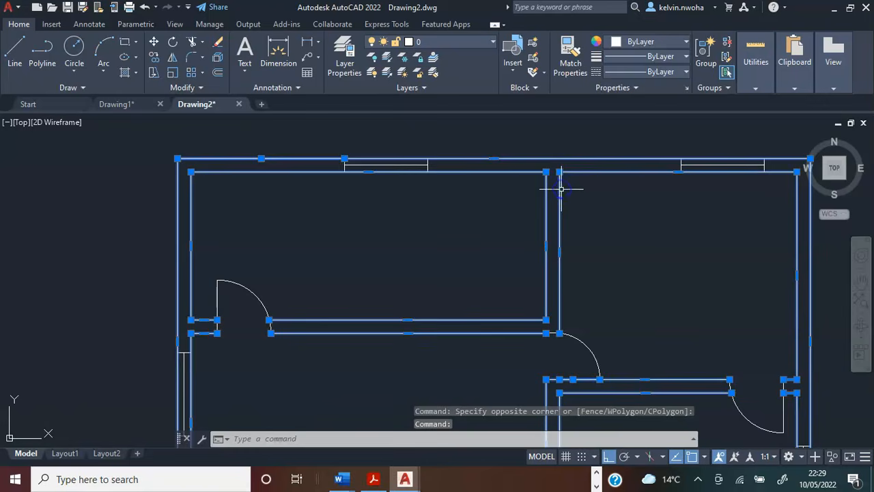
# Set the lineweight of the selected wall lines to 0.30 mm and clear the selection.
pyautogui.scroll(-4, 540, 211)
pyautogui.scroll(4, 645, 225)
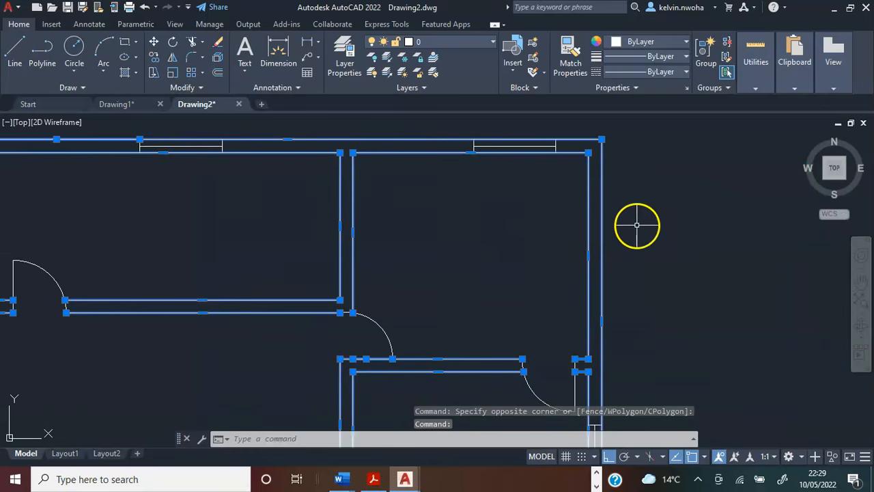
pyautogui.scroll(-4, 638, 226)
pyautogui.scroll(4, 580, 235)
pyautogui.scroll(-3, 570, 245)
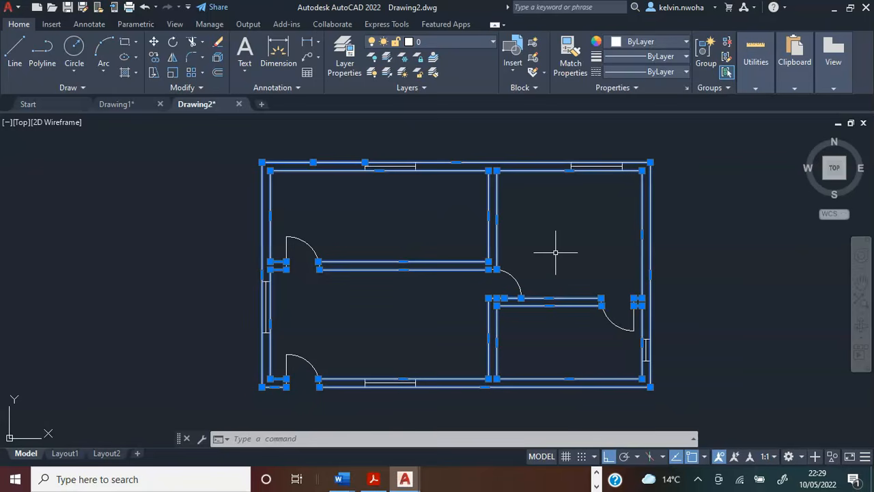
pyautogui.click(662, 59)
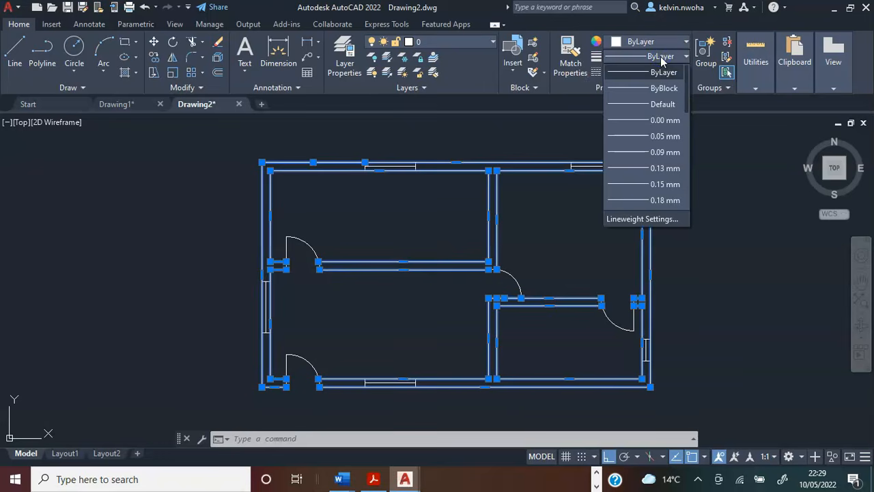
pyautogui.scroll(-2, 653, 123)
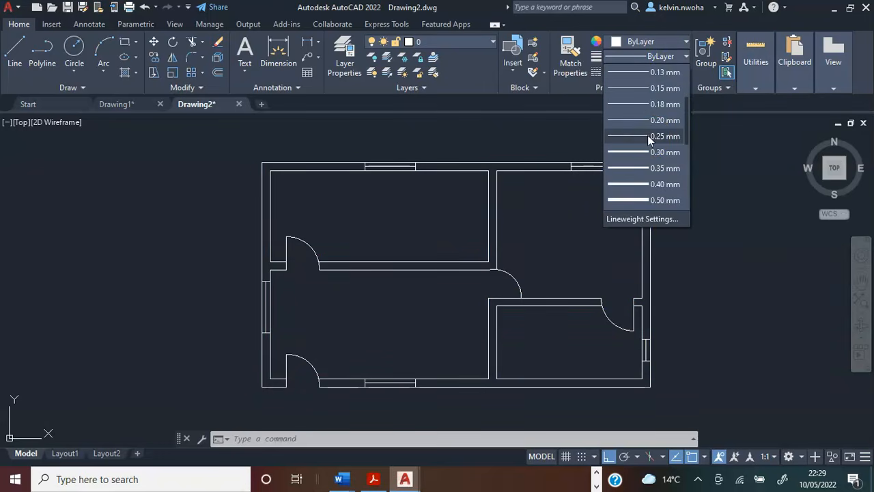
pyautogui.click(650, 150)
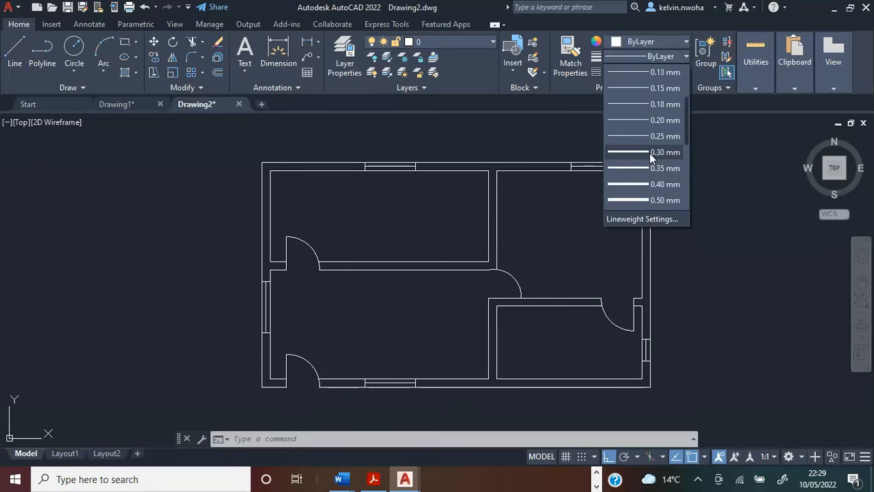
pyautogui.click(650, 123)
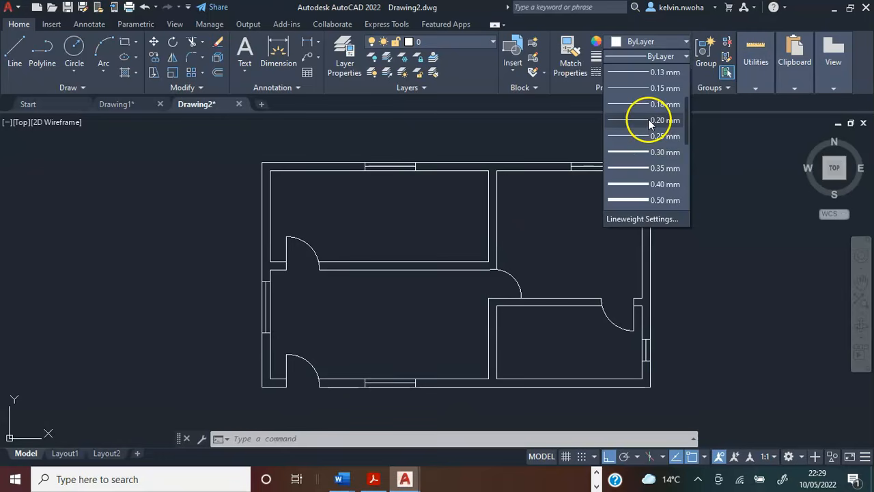
pyautogui.click(647, 153)
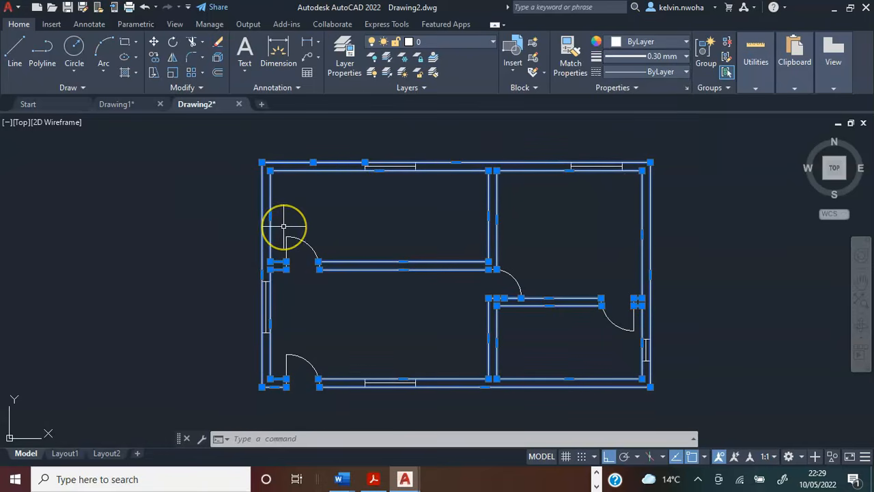
pyautogui.press('Escape')
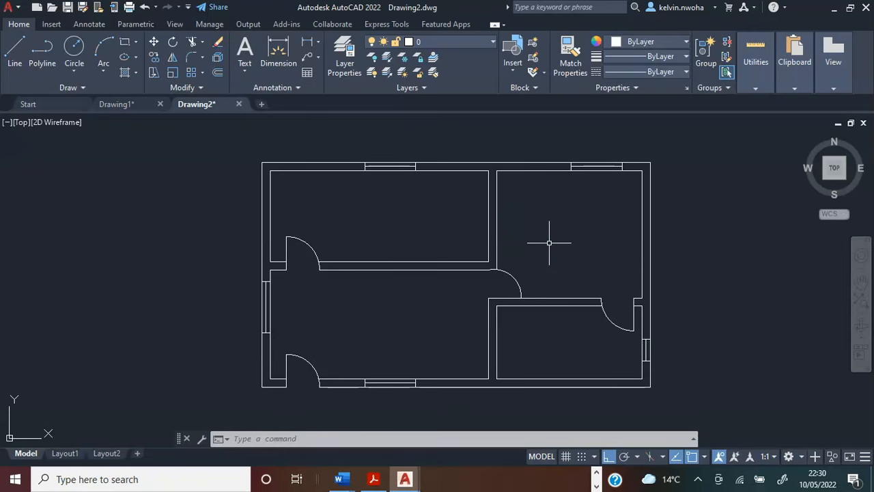
# Turn on Display Lineweight in the Lineweight Settings for the drawing.
pyautogui.write('ewe')
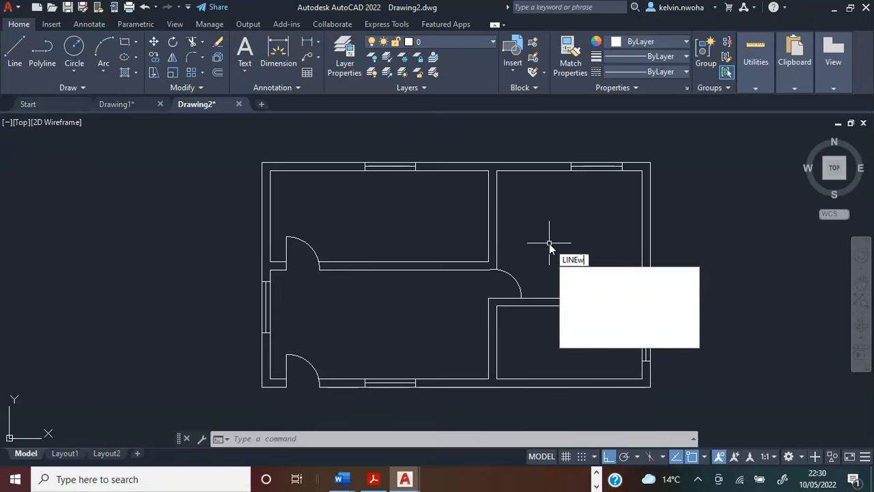
pyautogui.press('Return')
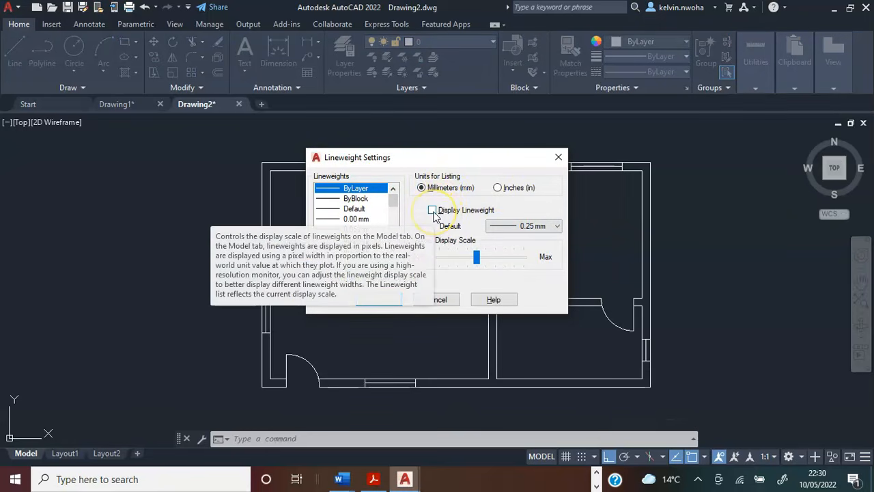
pyautogui.click(434, 212)
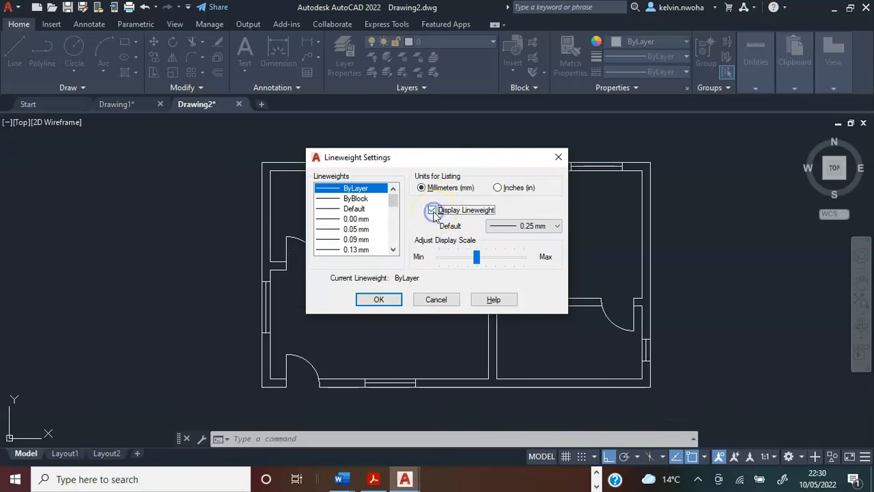
pyautogui.click(379, 300)
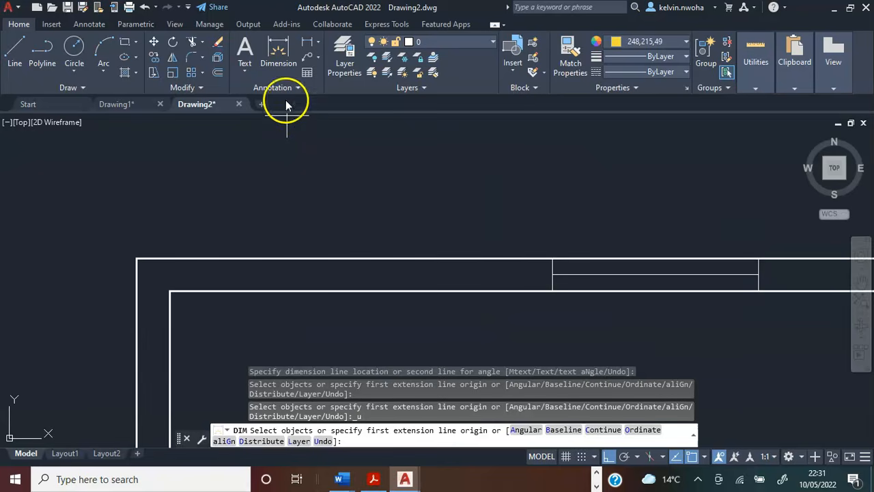
# Add a linear dimension above the top wall from its outer left corner to the near edge of the first window.
pyautogui.click(277, 52)
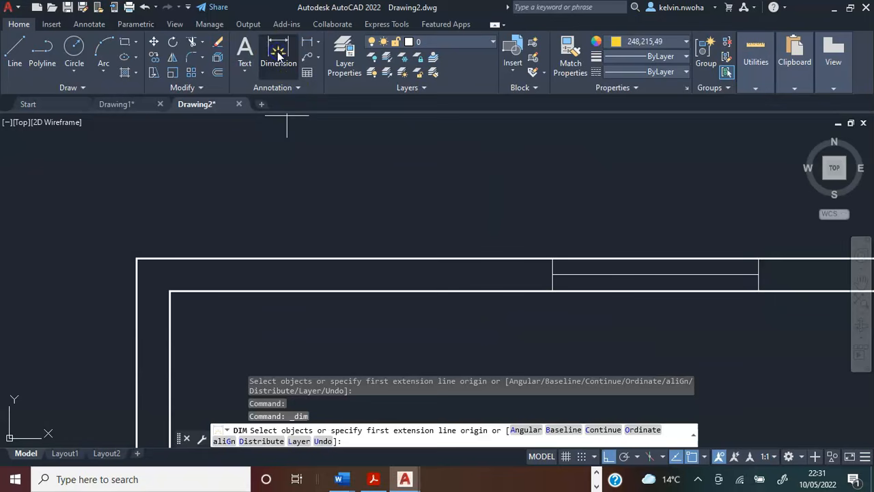
pyautogui.click(137, 258)
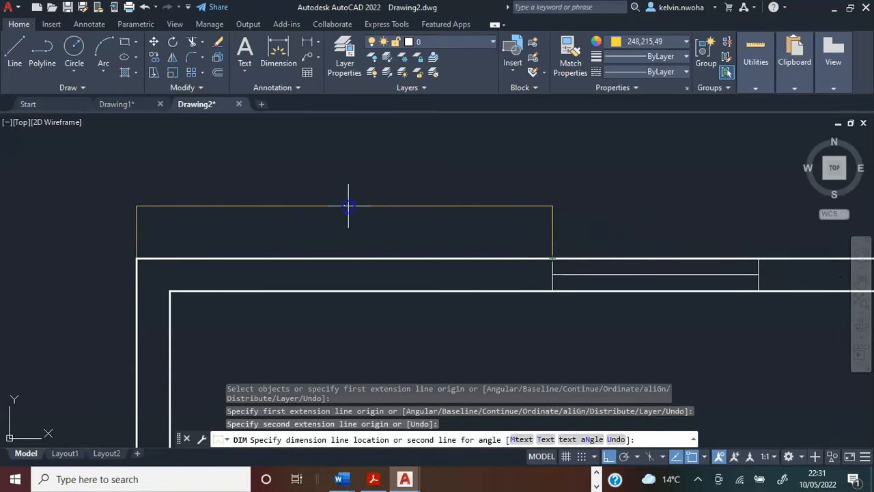
pyautogui.click(348, 205)
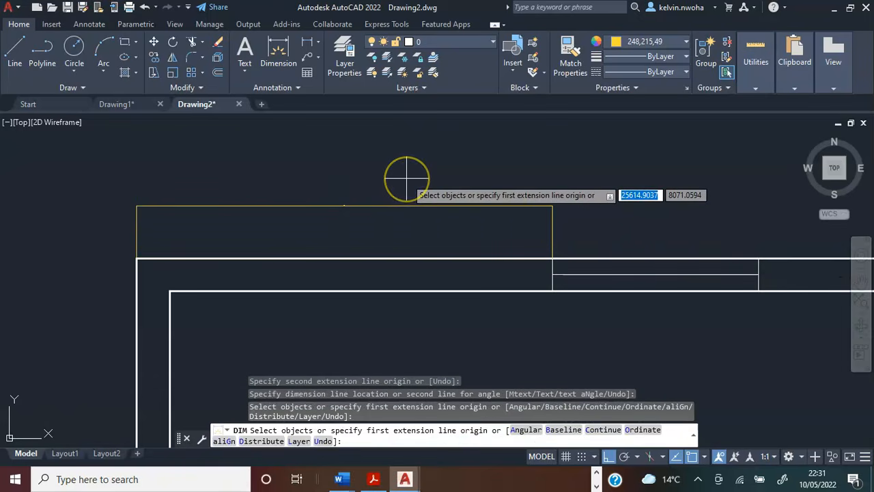
# Examine the size of the new dimension's text relative to the floor plan.
pyautogui.scroll(-2, 427, 176)
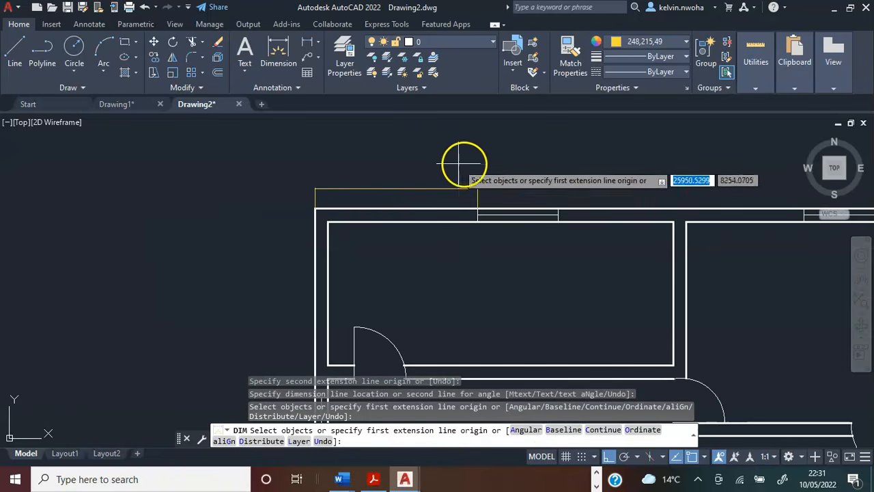
pyautogui.scroll(1, 471, 162)
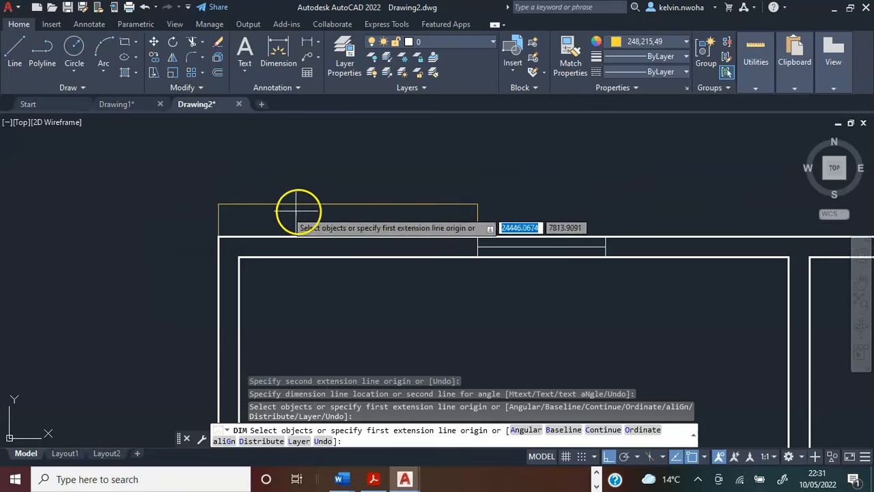
pyautogui.scroll(2, 351, 199)
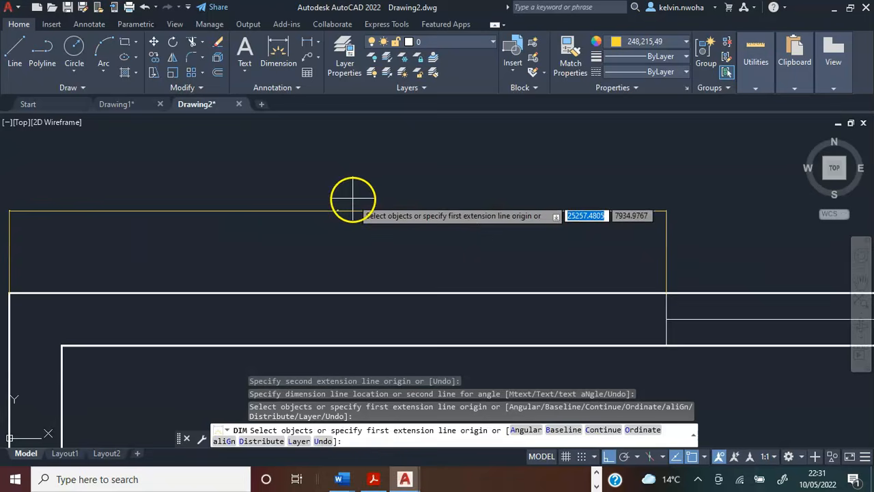
pyautogui.scroll(3, 336, 203)
pyautogui.scroll(-2, 334, 215)
pyautogui.scroll(3, 343, 189)
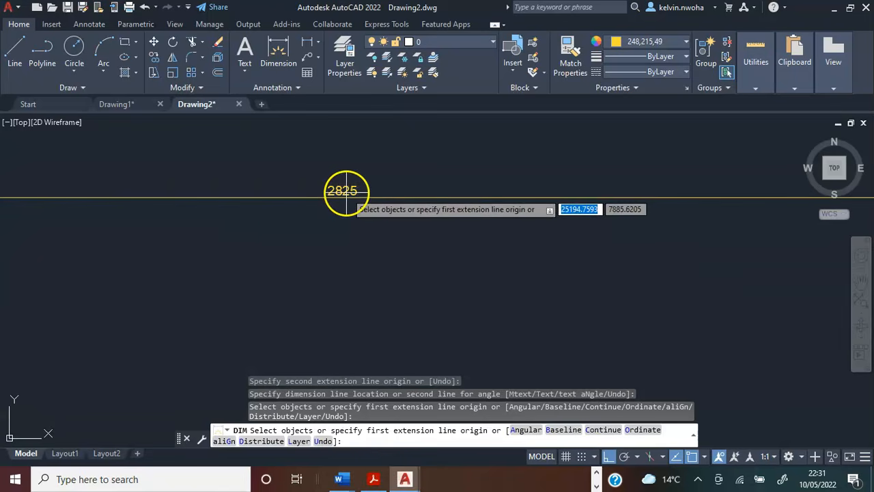
pyautogui.scroll(1, 329, 163)
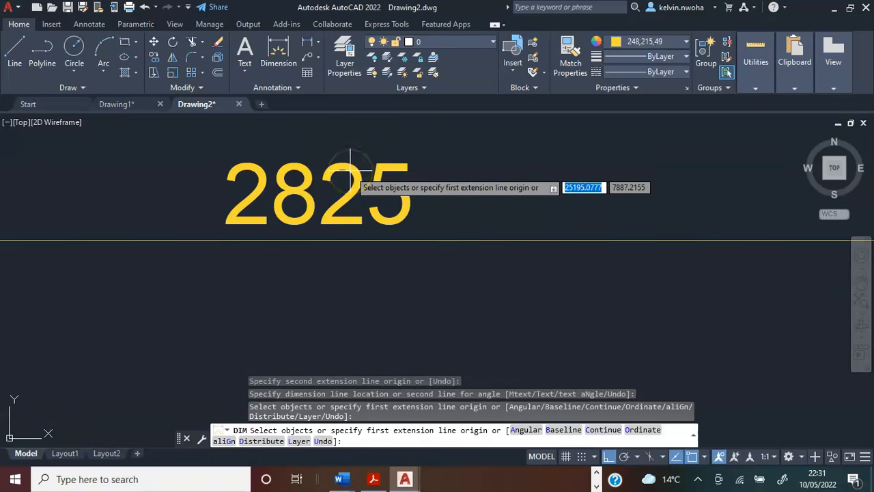
pyautogui.scroll(-12, 314, 185)
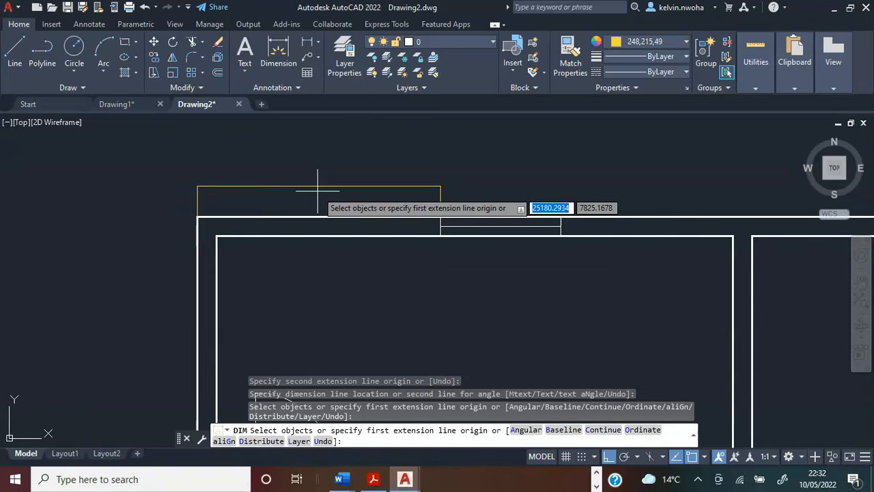
# End the dimension command and delete the dimension above the top wall.
pyautogui.press('Return')
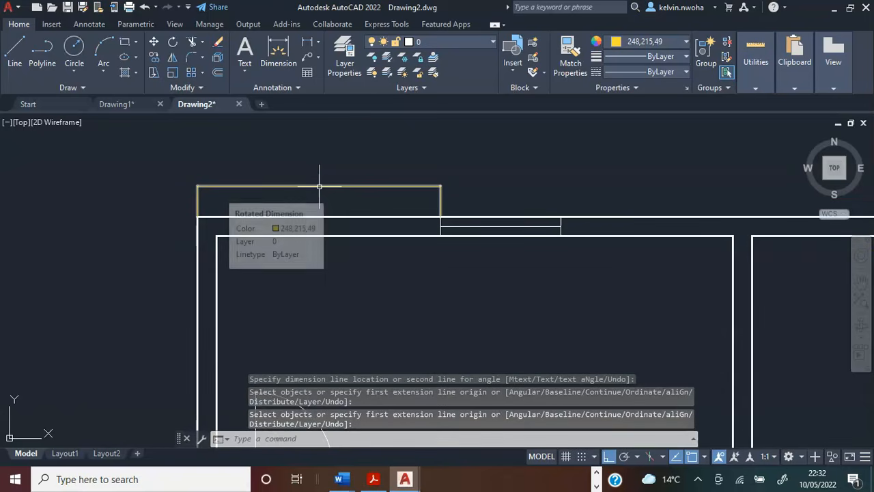
pyautogui.click(319, 186)
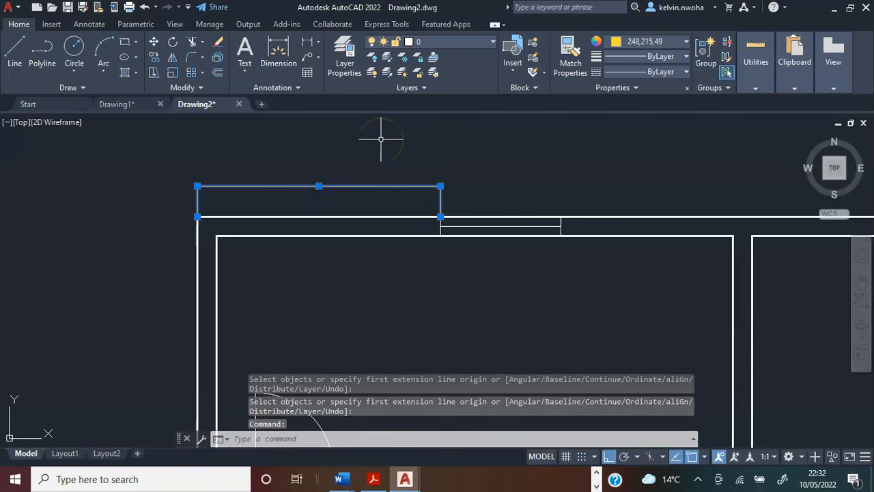
pyautogui.press('Delete')
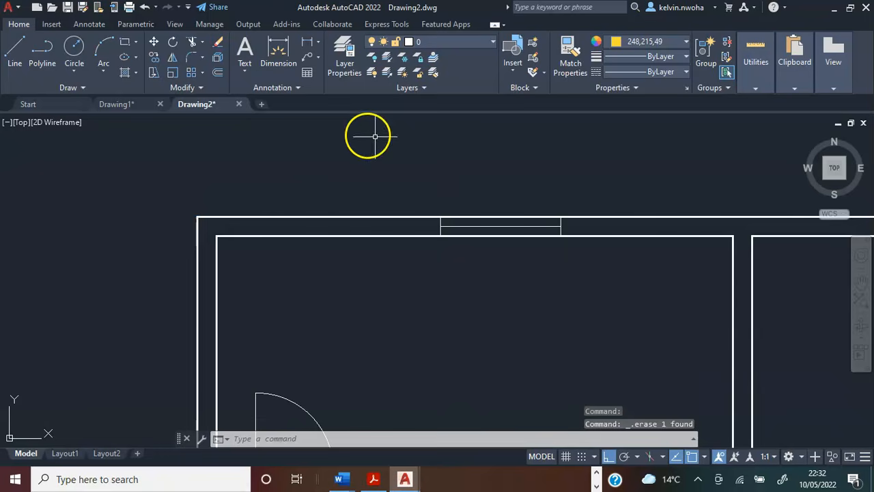
# Set the Standard text style's height to 300 and apply it.
pyautogui.click(298, 89)
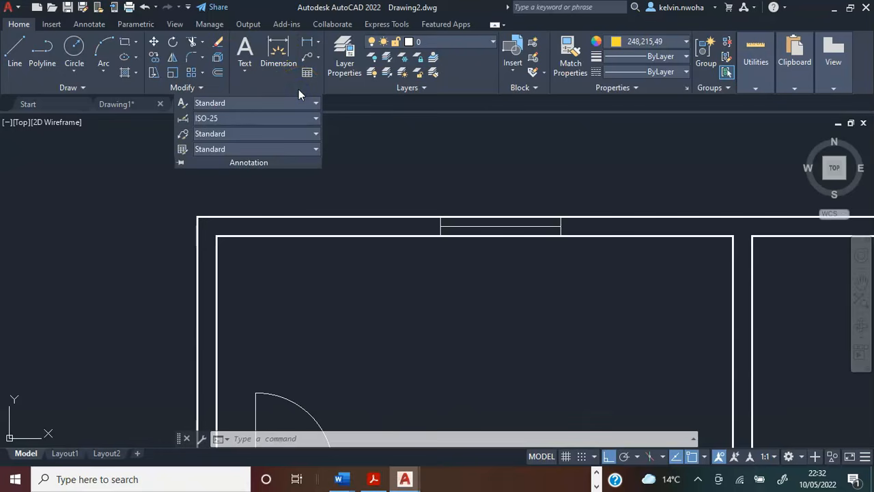
pyautogui.click(222, 103)
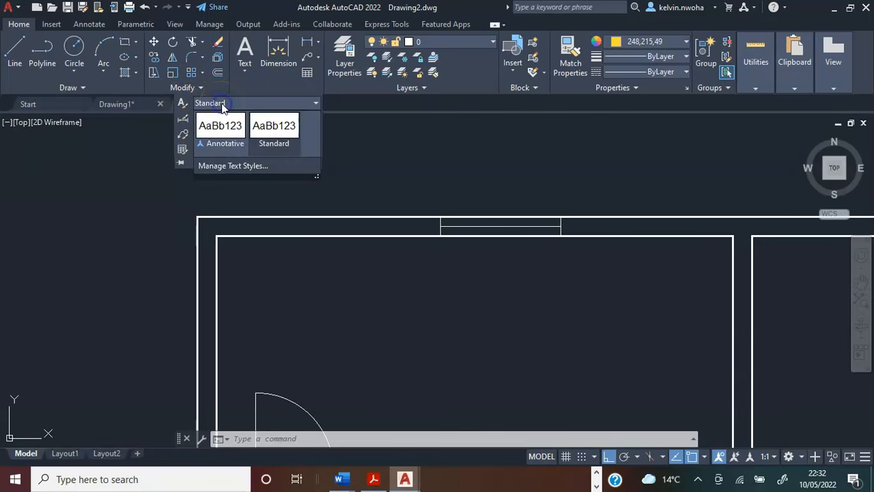
pyautogui.click(224, 168)
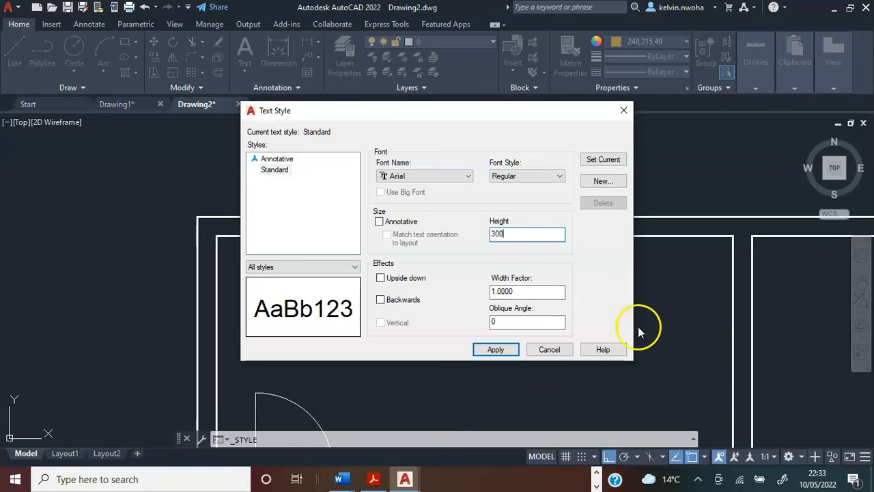
pyautogui.click(504, 351)
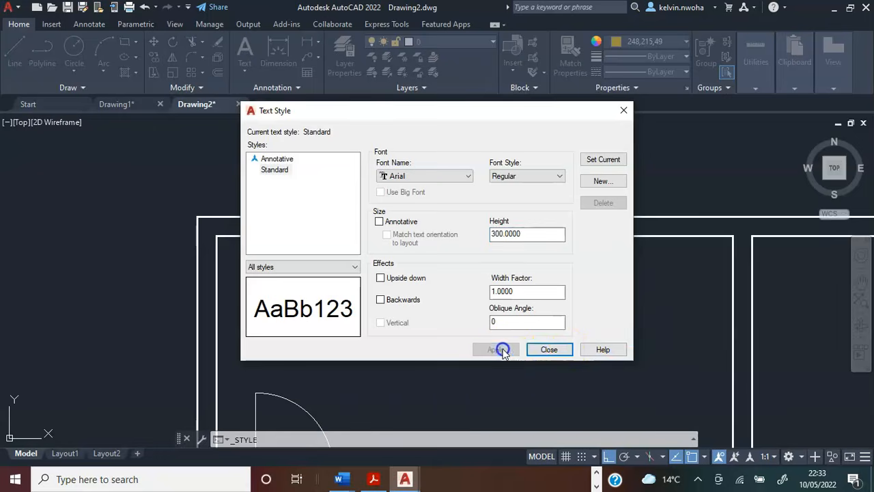
pyautogui.click(550, 350)
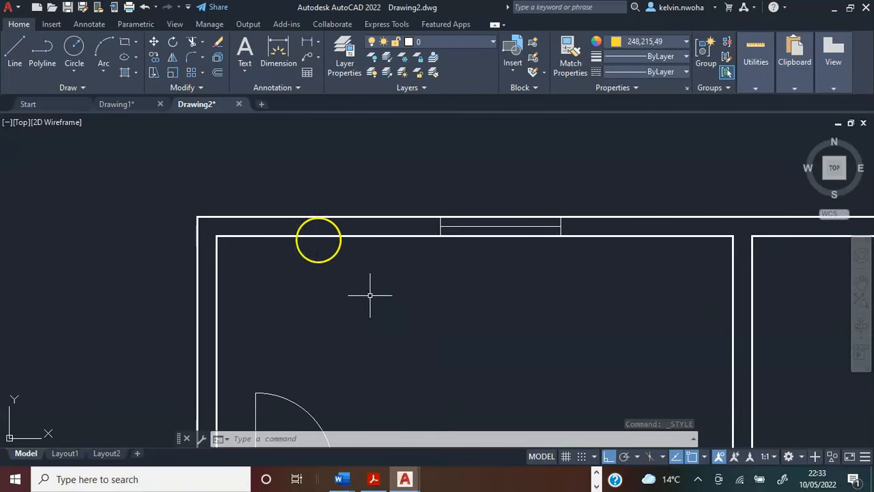
# Dimension the top wall from the outer upper-left corner to the first window's left edge, placing the dimension line above the wall.
pyautogui.click(278, 48)
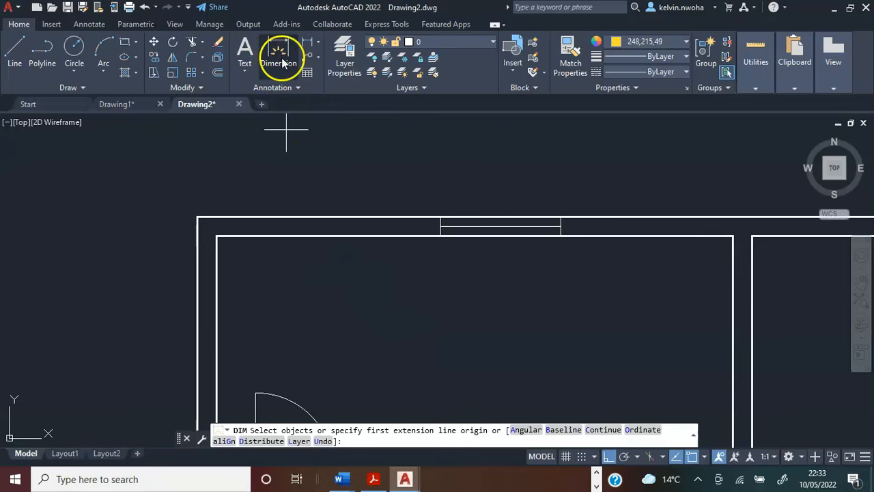
pyautogui.scroll(4, 240, 179)
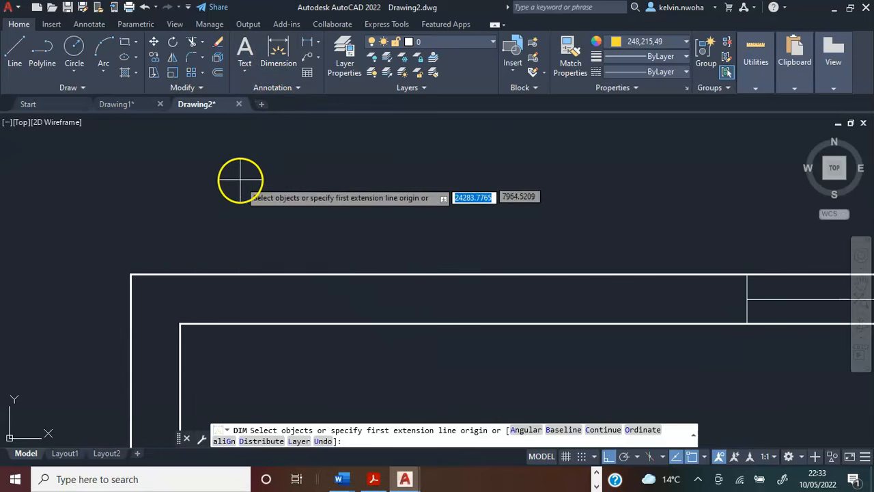
pyautogui.press('Return')
pyautogui.click(131, 275)
pyautogui.scroll(-5, 119, 264)
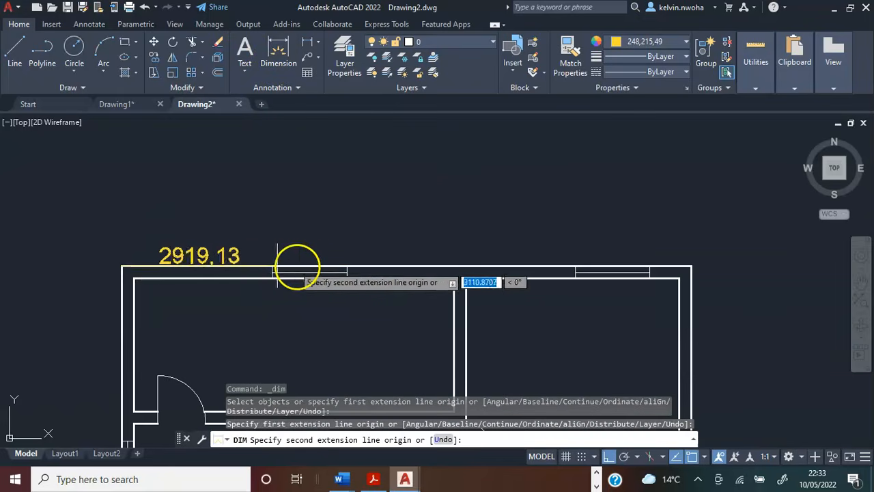
pyautogui.scroll(6, 273, 265)
pyautogui.scroll(-3, 342, 249)
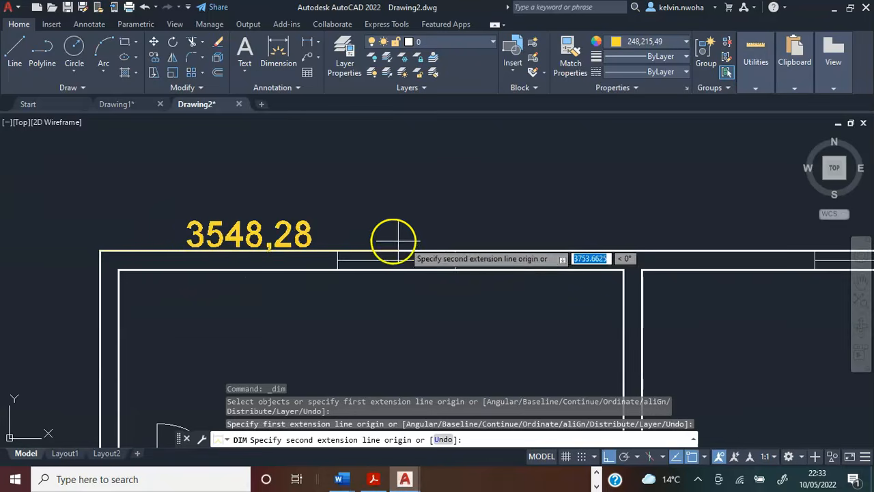
pyautogui.scroll(5, 327, 242)
pyautogui.click(338, 254)
pyautogui.scroll(-4, 342, 250)
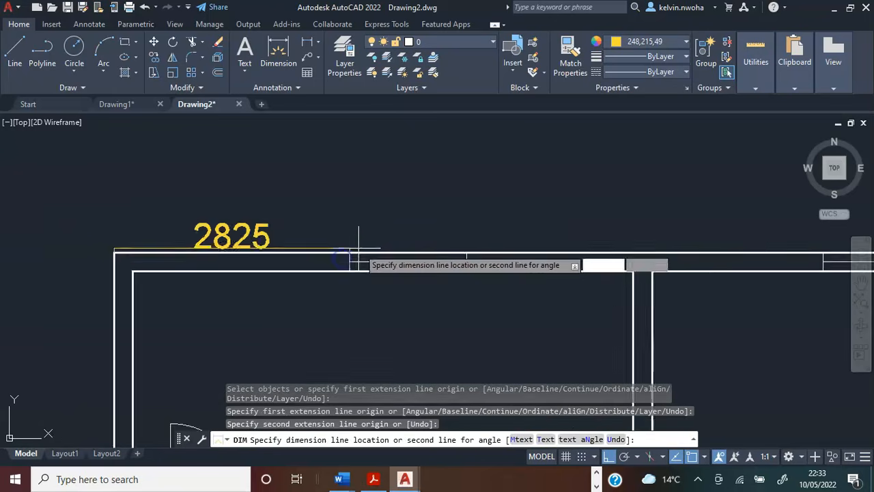
pyautogui.click(284, 213)
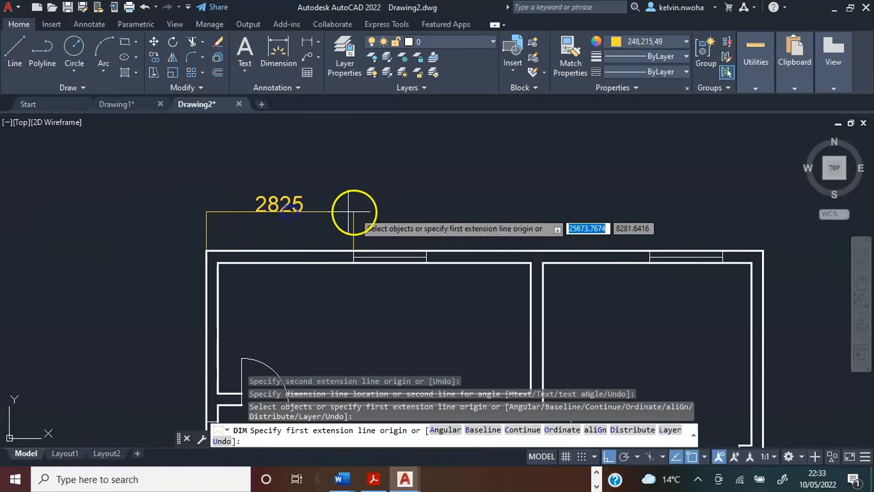
# Dimension the width of the upper-left room's top window, aligned with the existing dimension line beside it.
pyautogui.scroll(2, 433, 209)
pyautogui.moveTo(433, 209); pyautogui.dragTo(415, 238, button='middle')
pyautogui.scroll(-3, 351, 220)
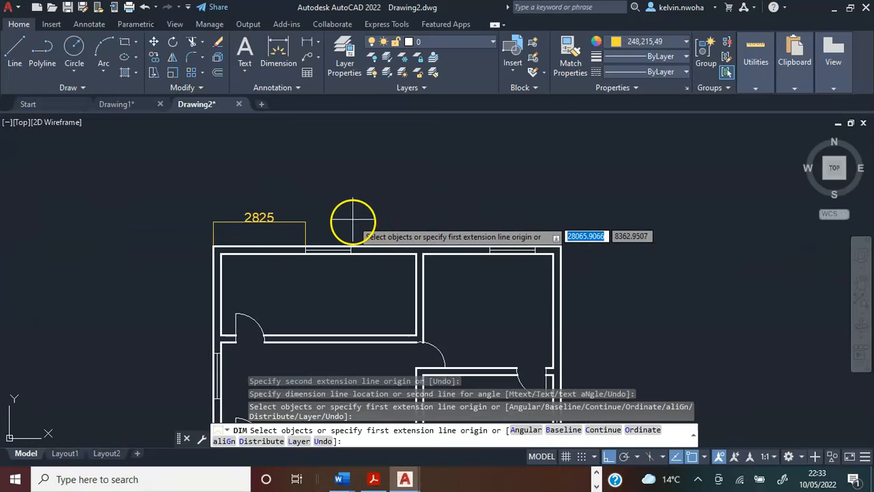
pyautogui.scroll(5, 328, 236)
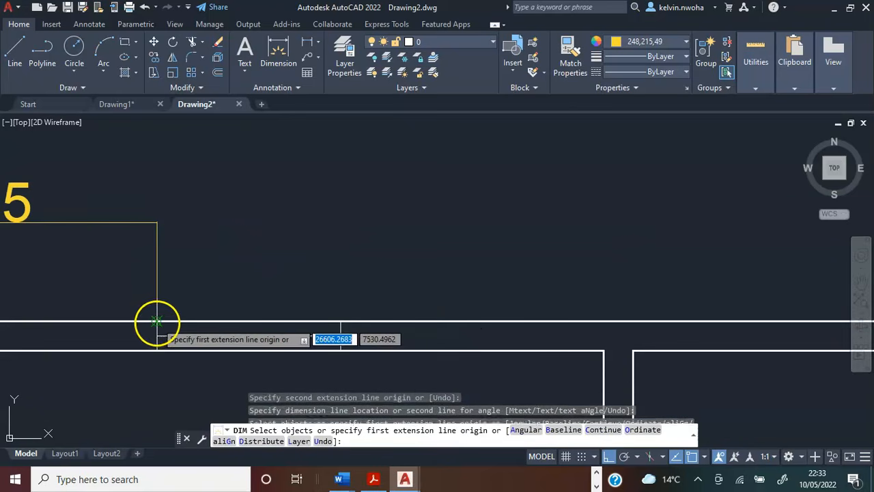
pyautogui.click(157, 320)
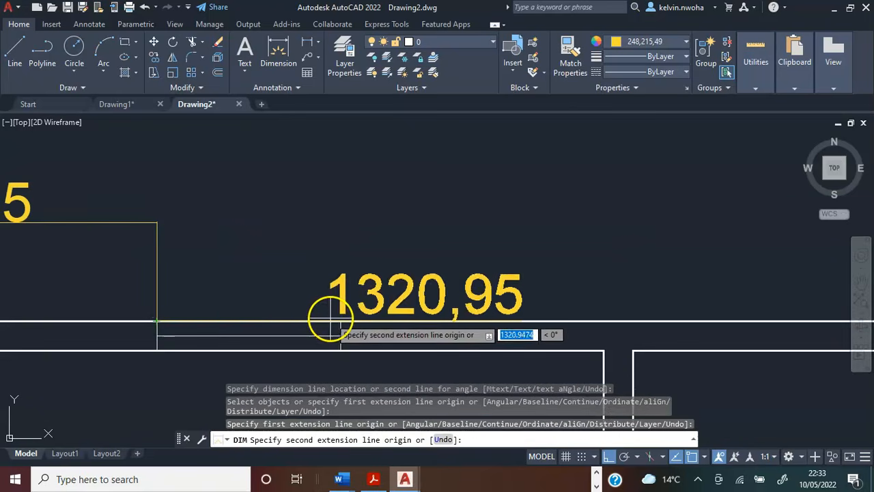
pyautogui.click(341, 320)
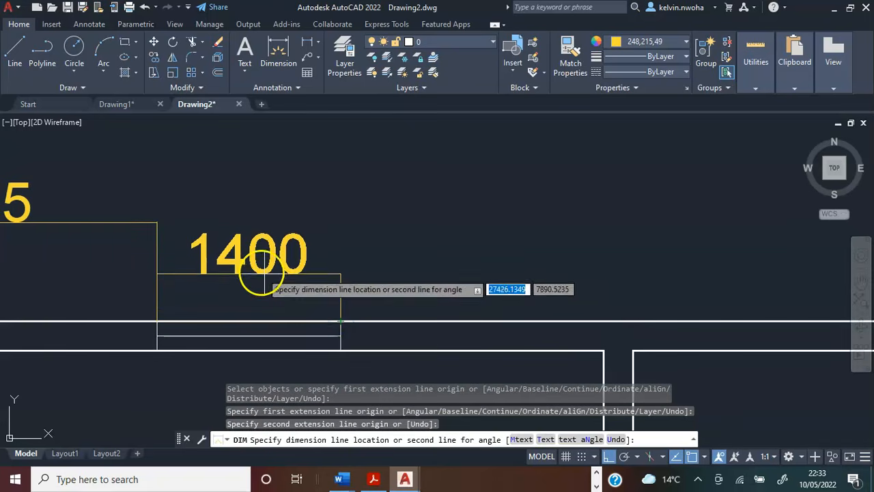
pyautogui.click(158, 222)
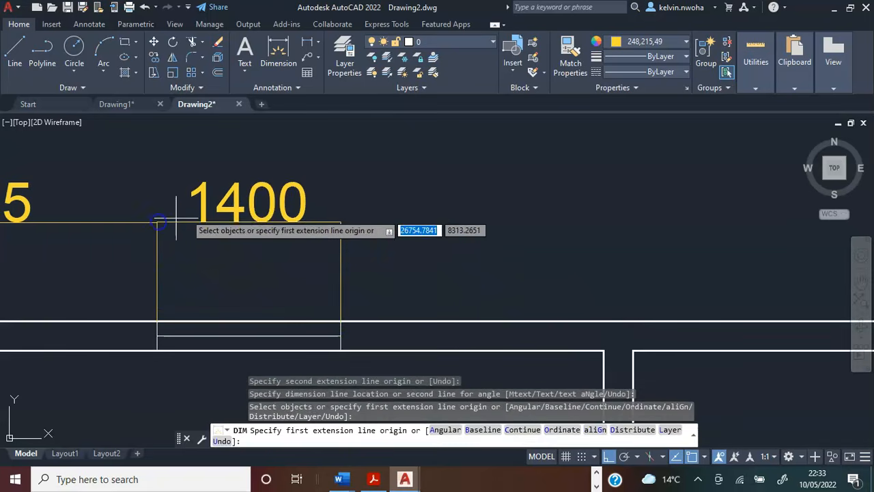
# Dimension from the window's right edge to the upper-left room's inner right corner, in line with the window's width dimension.
pyautogui.scroll(-3, 157, 222)
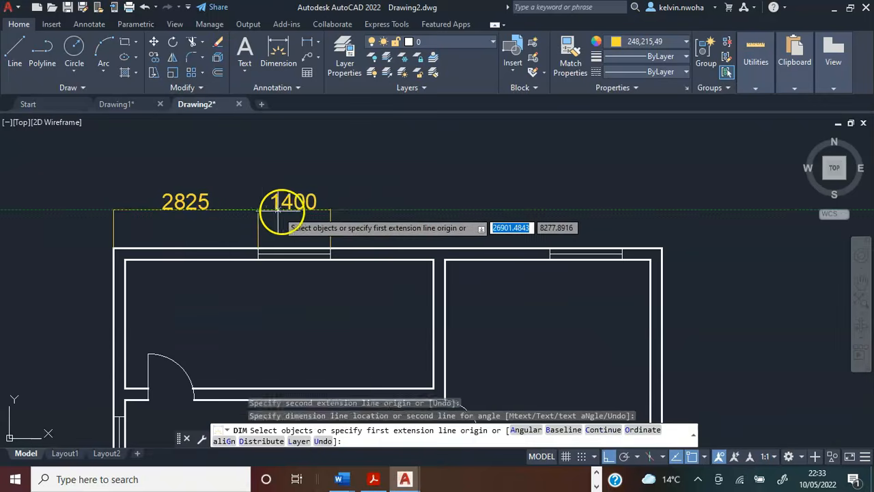
pyautogui.moveTo(363, 219); pyautogui.dragTo(337, 216, button='middle')
pyautogui.press('Return')
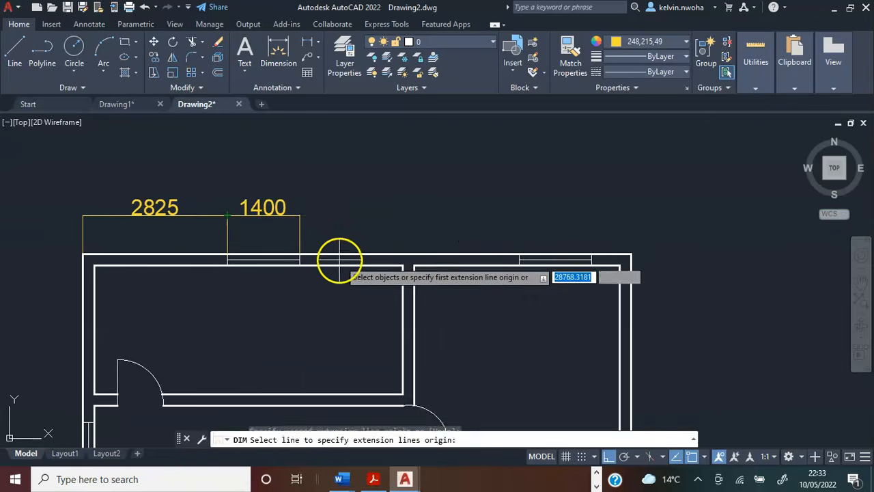
pyautogui.scroll(4, 339, 260)
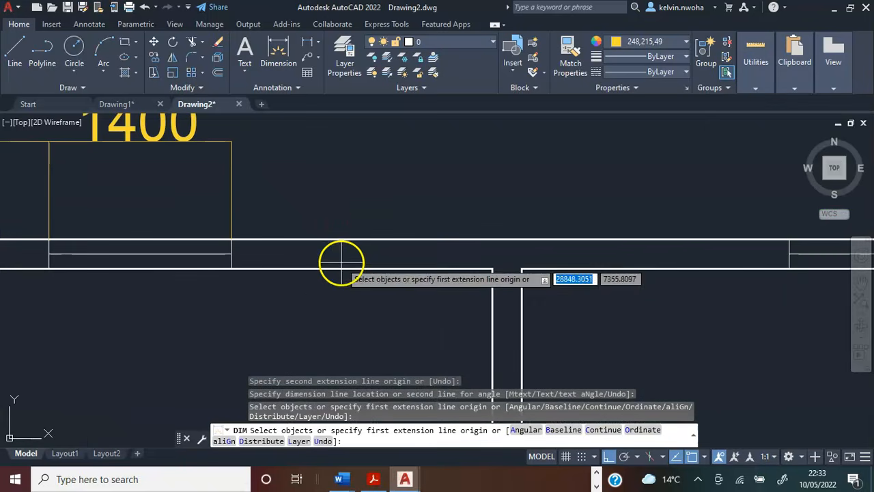
pyautogui.click(231, 268)
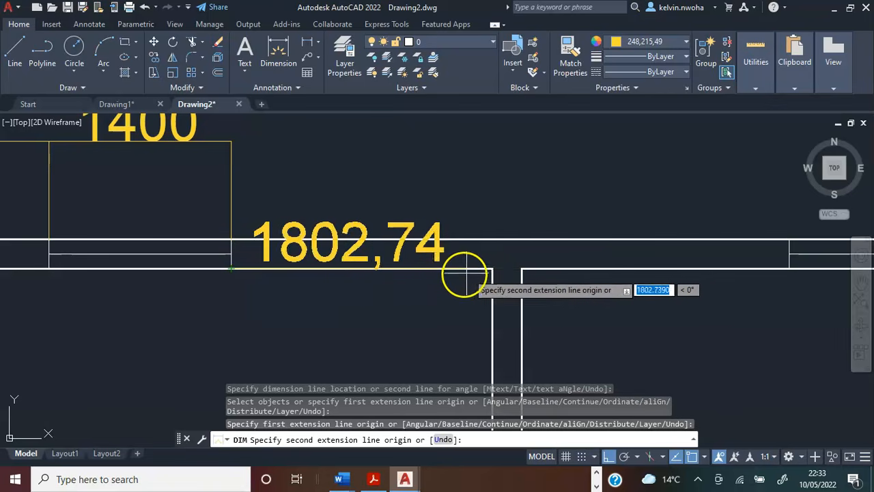
pyautogui.write('2000')
pyautogui.press('Return')
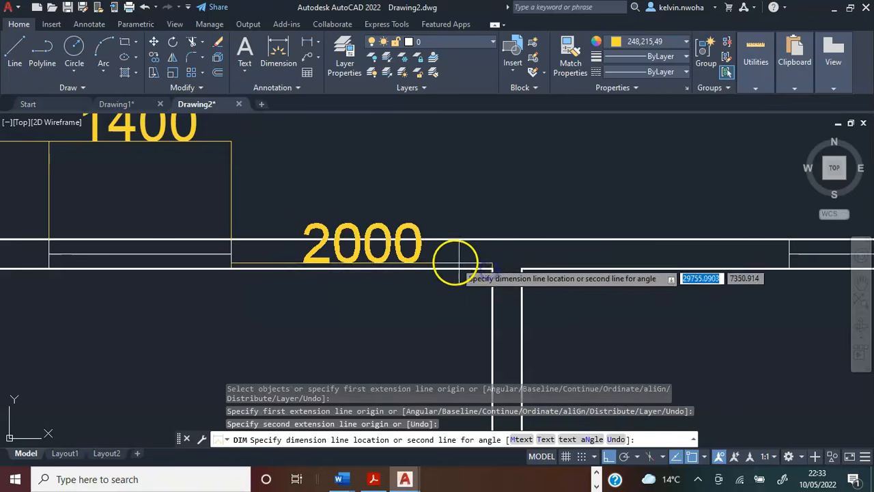
pyautogui.scroll(-2, 385, 226)
pyautogui.scroll(2, 369, 220)
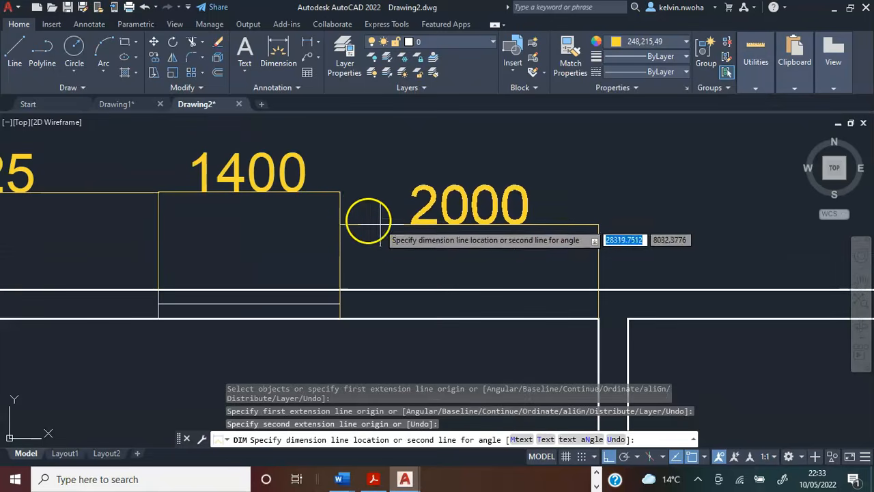
pyautogui.click(338, 194)
pyautogui.scroll(-2, 430, 198)
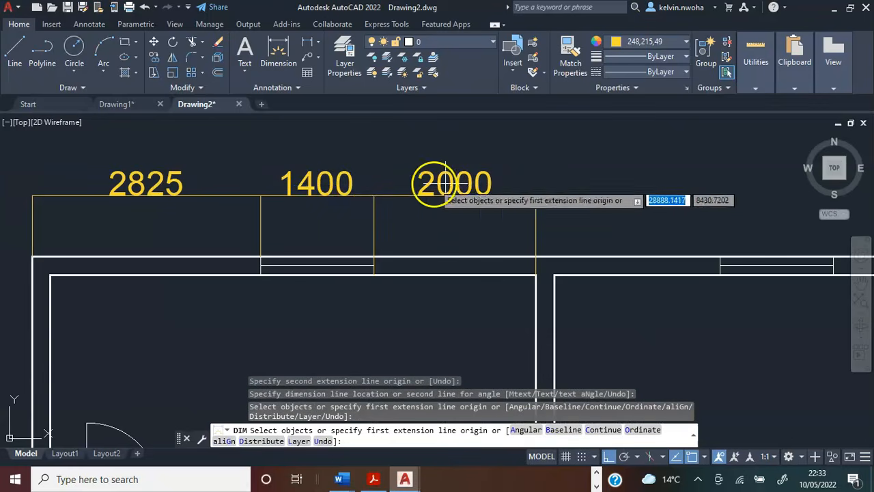
# Dimension the thickness of the partition wall between the two upper rooms, placing the dimension line above the existing row.
pyautogui.scroll(2, 487, 218)
pyautogui.moveTo(487, 219); pyautogui.dragTo(338, 190, button='middle')
pyautogui.scroll(-2, 337, 184)
pyautogui.scroll(-2, 337, 184)
pyautogui.scroll(5, 352, 219)
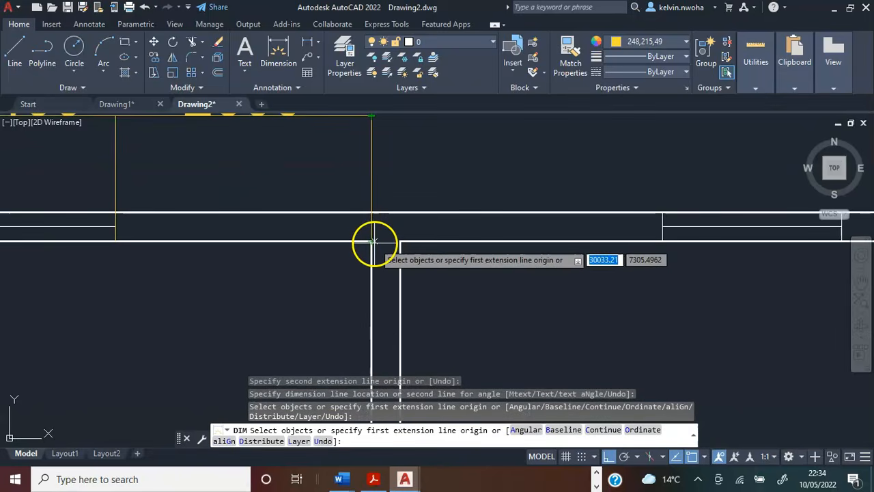
pyautogui.click(371, 241)
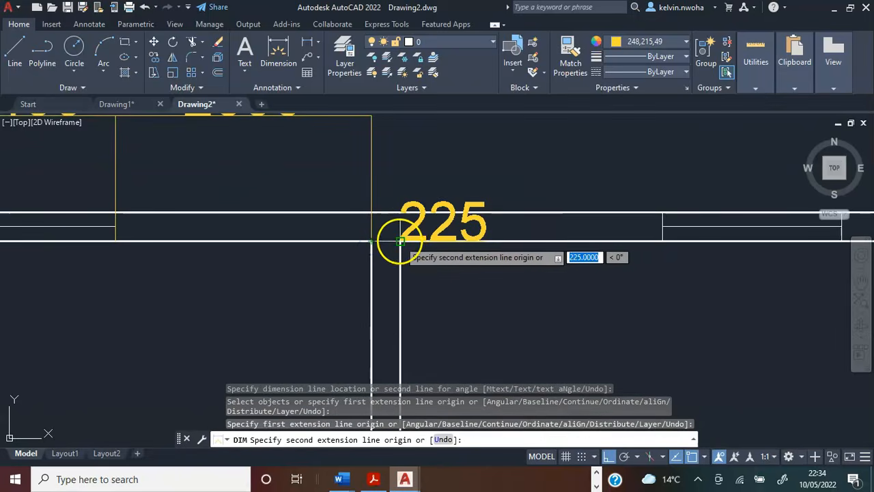
pyautogui.click(403, 240)
pyautogui.scroll(-3, 406, 239)
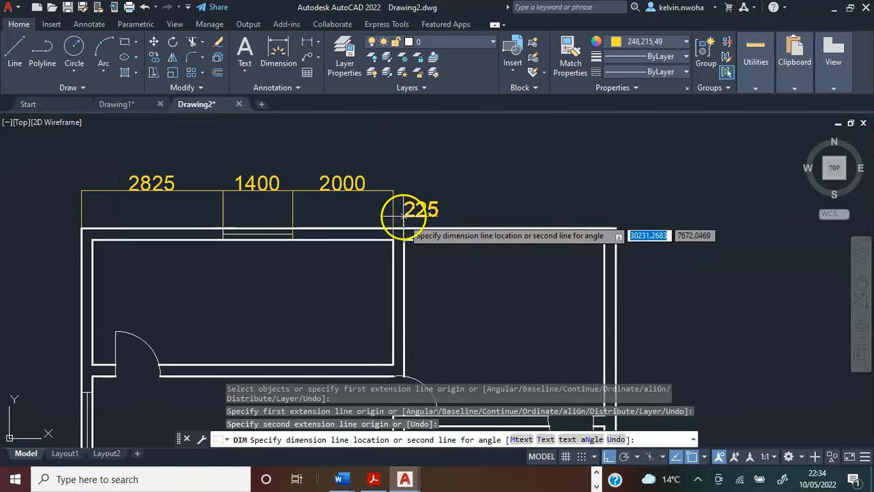
pyautogui.click(386, 161)
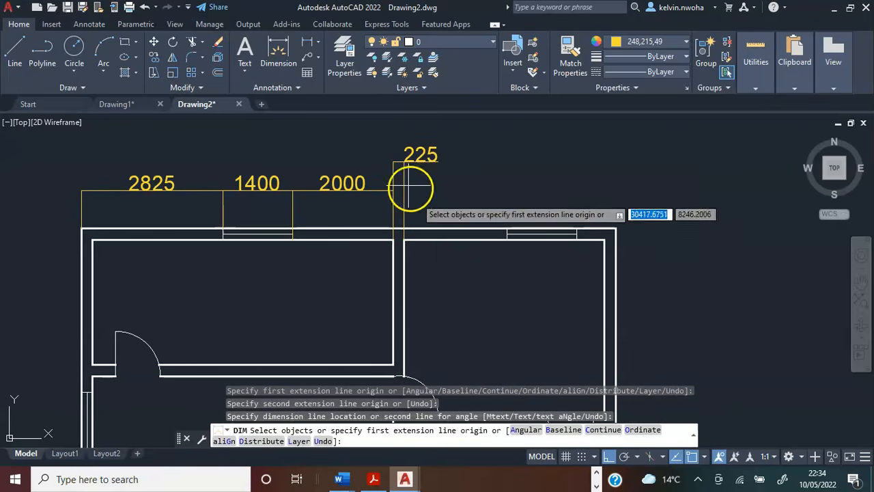
# Dimension from the upper-right room's inner left corner to its top window's left edge, in line with the first dimension row.
pyautogui.scroll(1, 433, 243)
pyautogui.scroll(1, 403, 227)
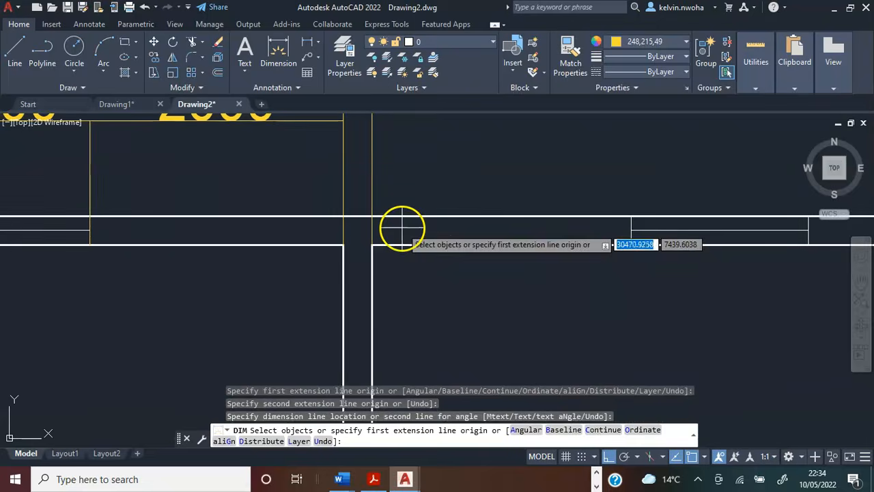
pyautogui.click(372, 244)
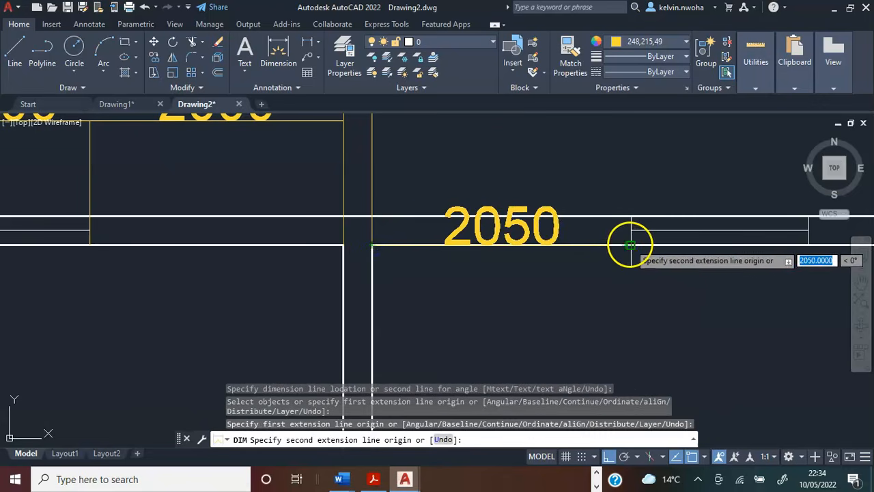
pyautogui.click(627, 243)
pyautogui.scroll(-2, 627, 243)
pyautogui.scroll(3, 554, 197)
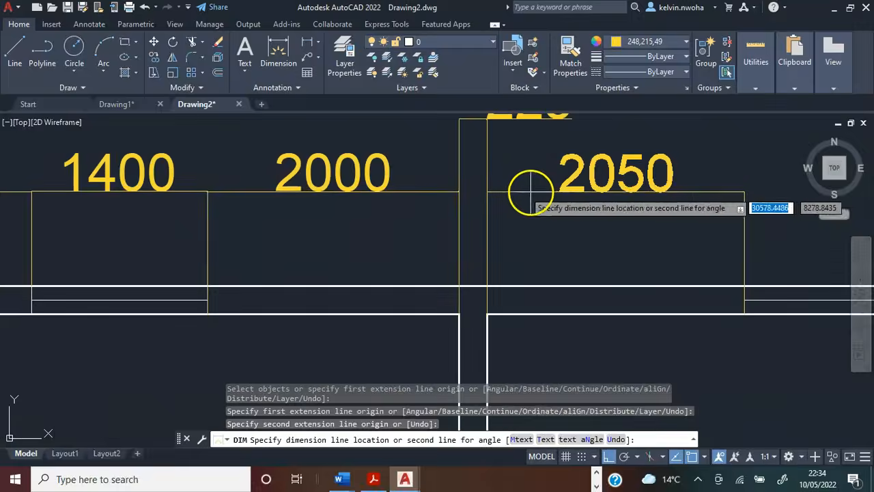
pyautogui.click(459, 193)
# Dimension the width of the upper-right room's top window, aligned with the dimension line beside it.
pyautogui.scroll(-3, 360, 182)
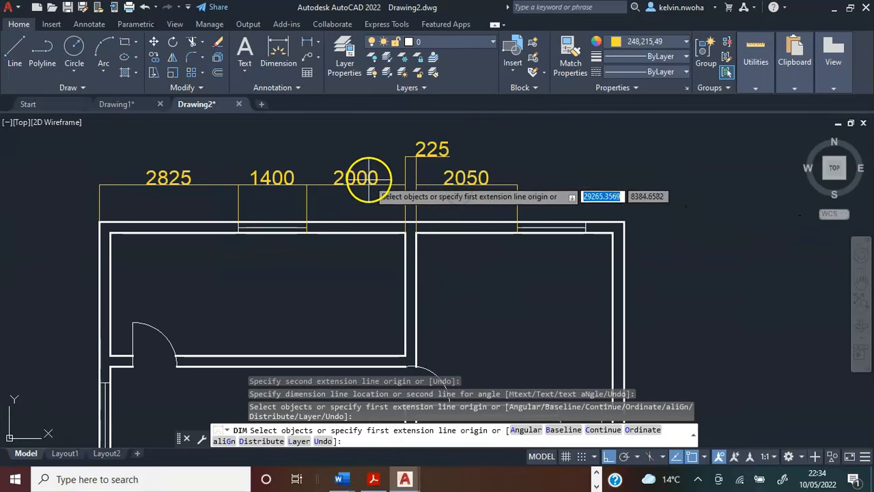
pyautogui.moveTo(580, 200); pyautogui.dragTo(513, 180, button='middle')
pyautogui.scroll(5, 483, 189)
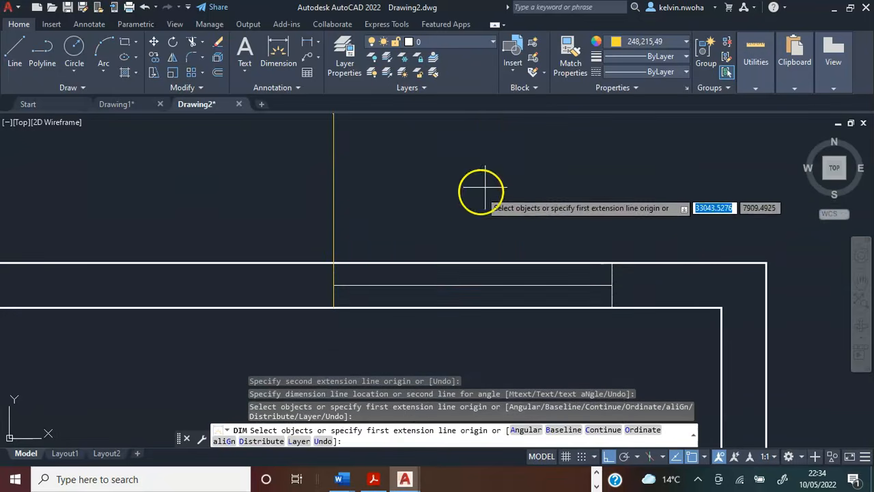
pyautogui.click(334, 262)
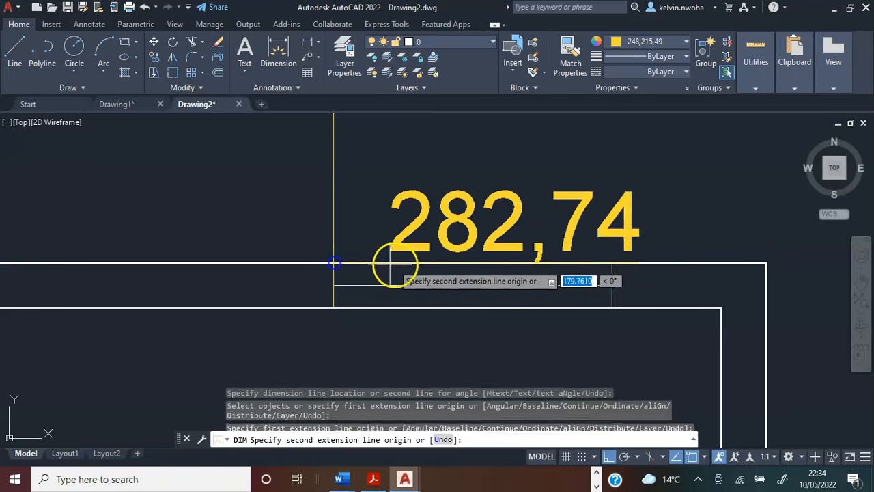
pyautogui.click(612, 262)
pyautogui.scroll(-4, 612, 262)
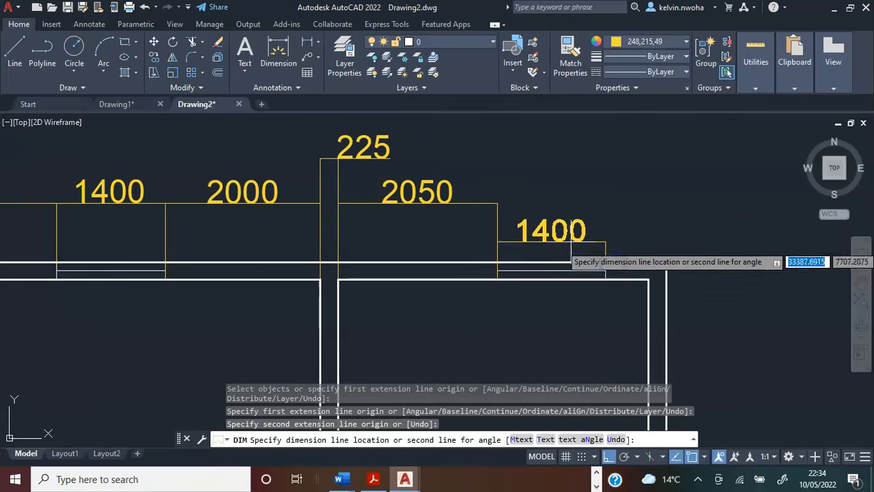
pyautogui.click(497, 204)
# Dimension from the upper-right room's inner right corner to its top window's right edge, level with the partition thickness dimension.
pyautogui.moveTo(613, 273); pyautogui.dragTo(565, 267, button='middle')
pyautogui.scroll(5, 564, 266)
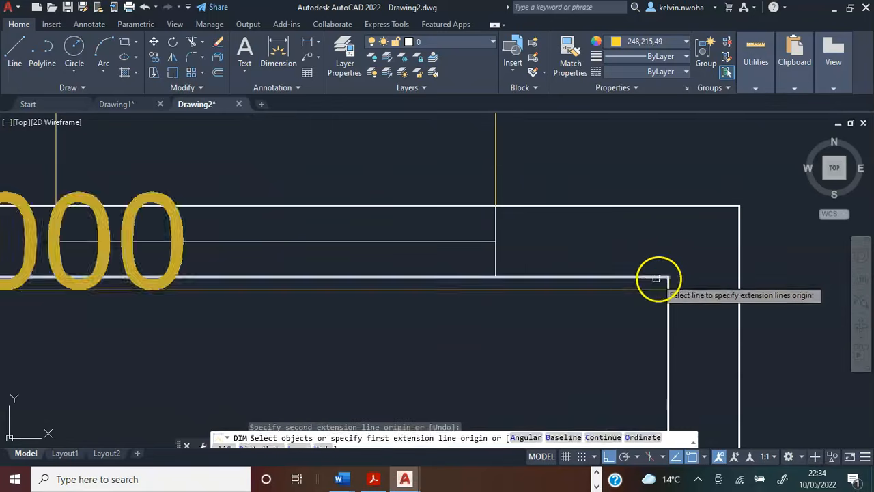
pyautogui.click(666, 278)
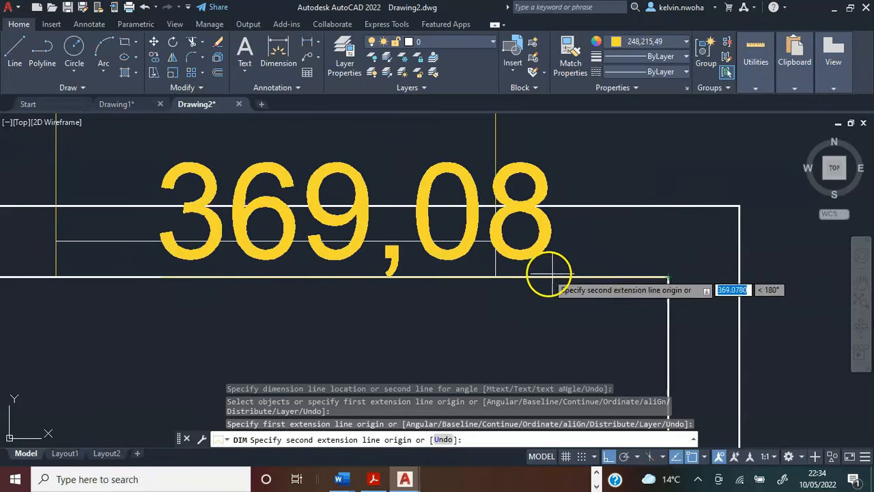
pyautogui.click(495, 277)
pyautogui.scroll(-7, 495, 277)
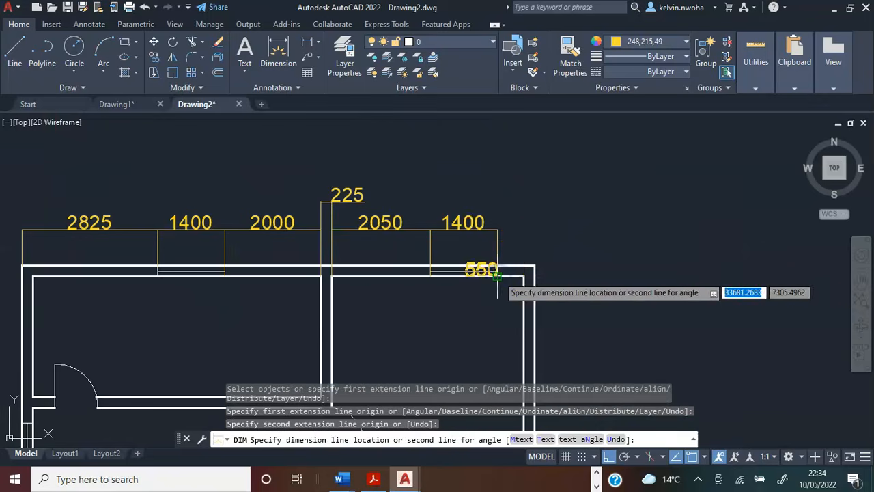
pyautogui.click(367, 203)
# Dimension the overall length of the bottom wall between the outer lower corners, placing the dimension line below the plan.
pyautogui.scroll(-2, 463, 209)
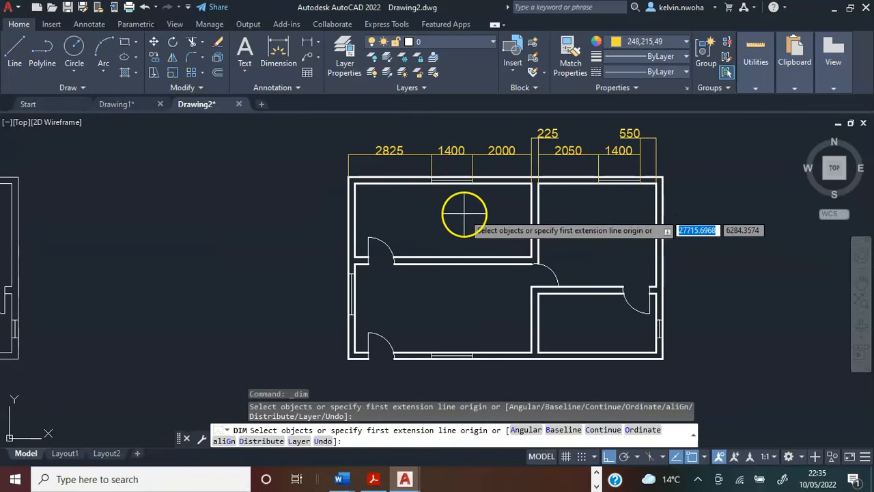
pyautogui.scroll(-2, 459, 213)
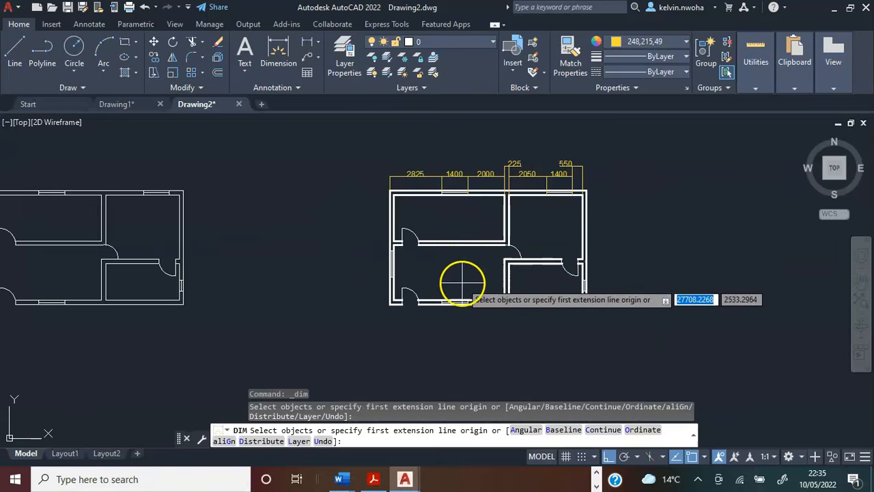
pyautogui.scroll(-1, 455, 270)
pyautogui.scroll(2, 444, 243)
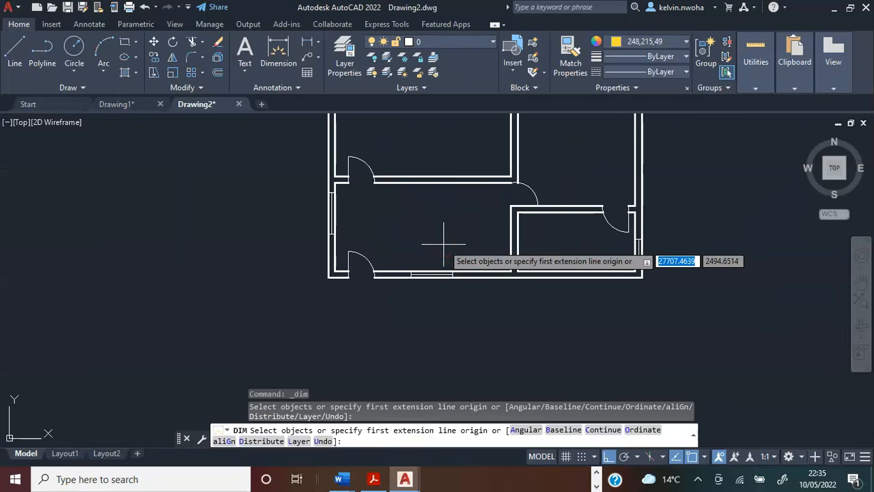
pyautogui.scroll(-2, 444, 242)
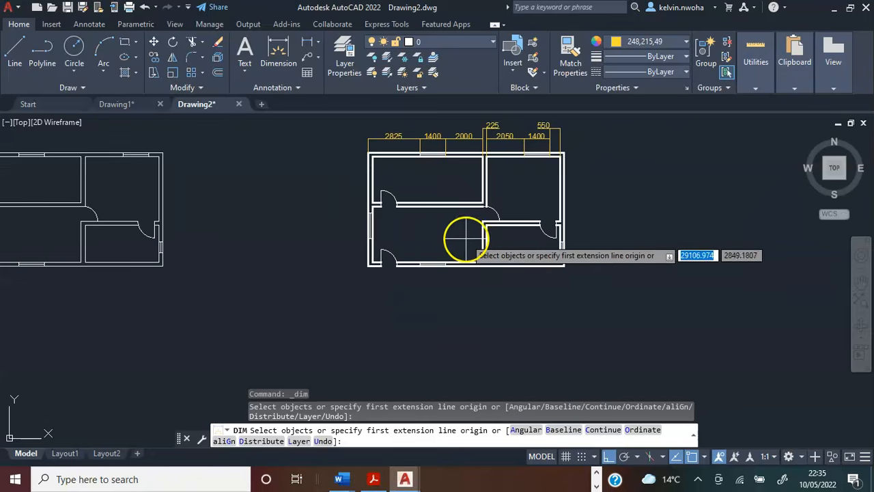
pyautogui.scroll(4, 471, 246)
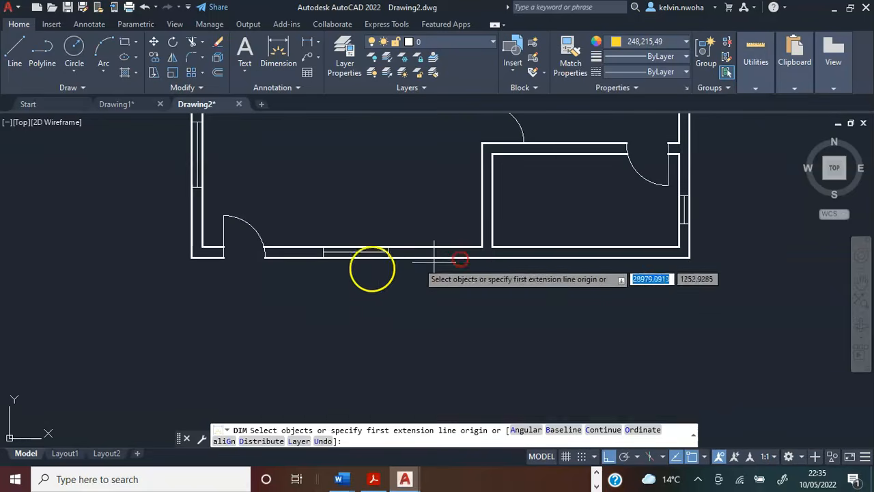
pyautogui.scroll(4, 198, 273)
pyautogui.click(219, 215)
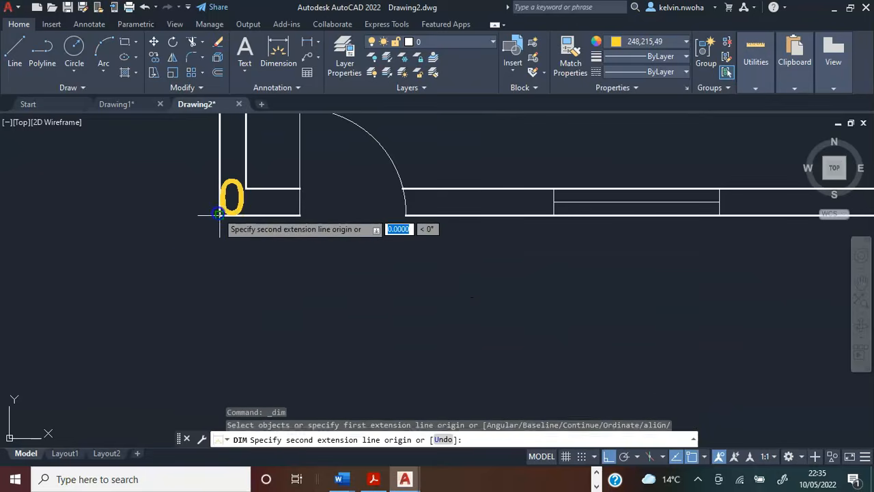
pyautogui.scroll(-6, 215, 219)
pyautogui.scroll(6, 418, 237)
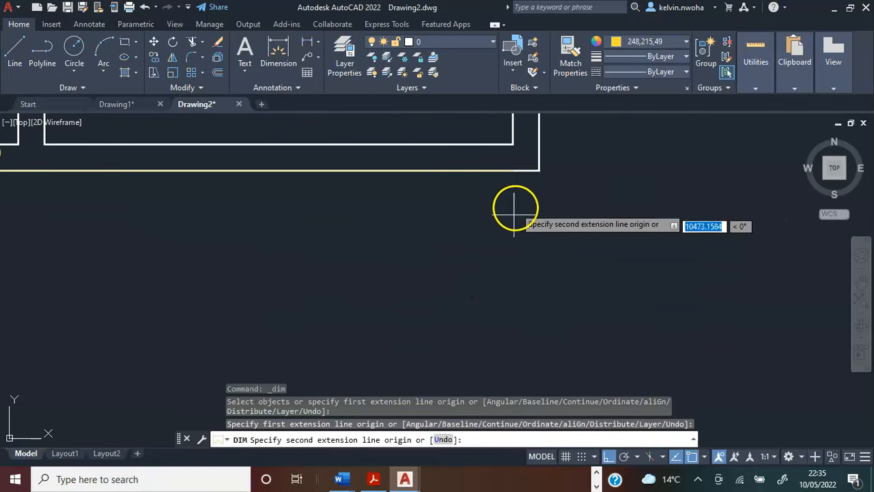
pyautogui.click(538, 170)
pyautogui.scroll(-4, 539, 170)
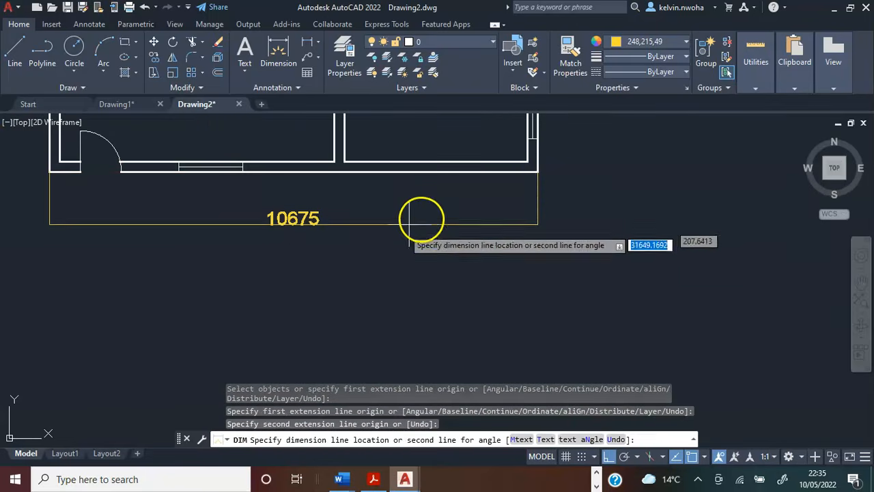
pyautogui.click(371, 283)
# Dimension the plan's overall height from the outer upper-left to the outer lower-left corner, placing the dimension line outside the left wall.
pyautogui.scroll(-5, 387, 232)
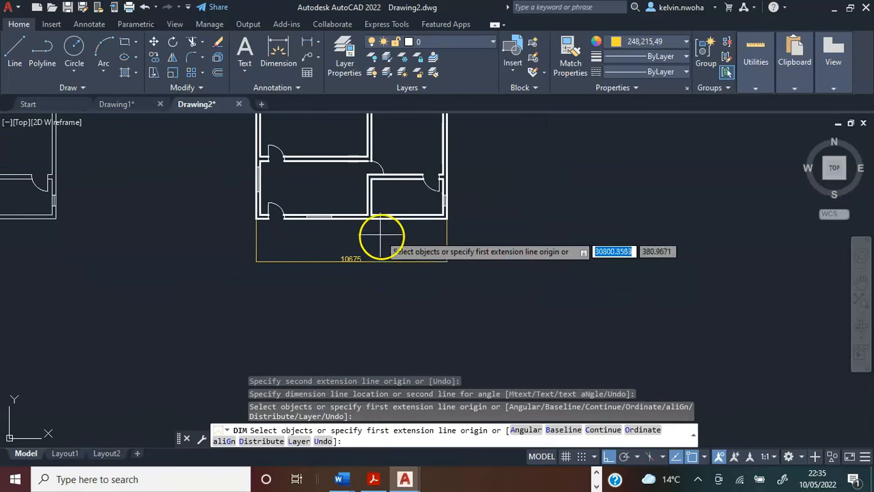
pyautogui.moveTo(387, 233); pyautogui.dragTo(391, 268, button='middle')
pyautogui.scroll(8, 270, 141)
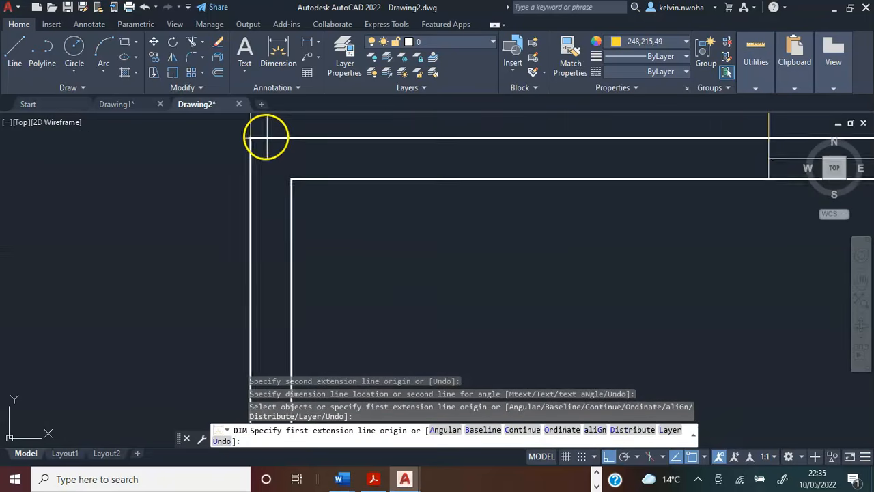
pyautogui.click(236, 141)
pyautogui.scroll(-6, 239, 138)
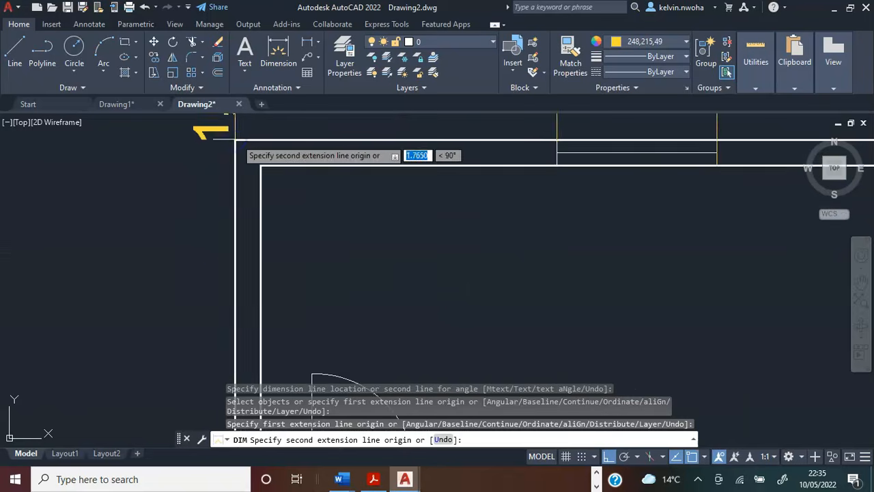
pyautogui.scroll(-5, 232, 280)
pyautogui.scroll(7, 302, 191)
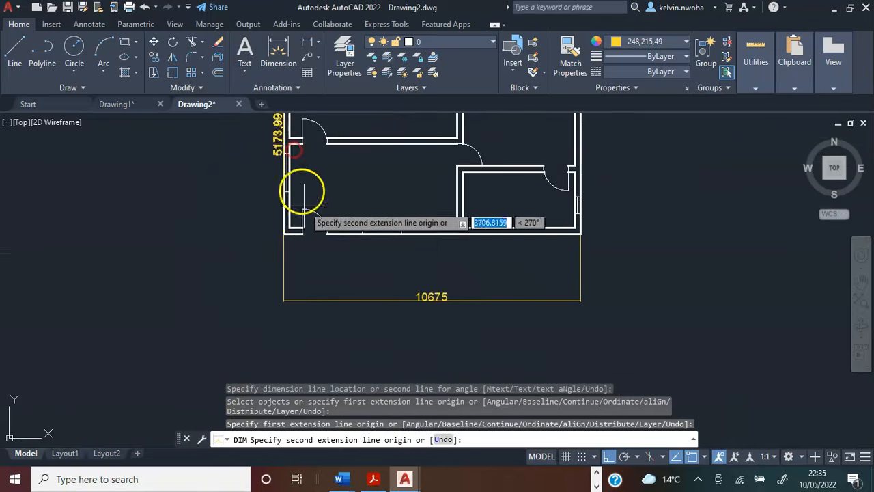
pyautogui.scroll(6, 209, 276)
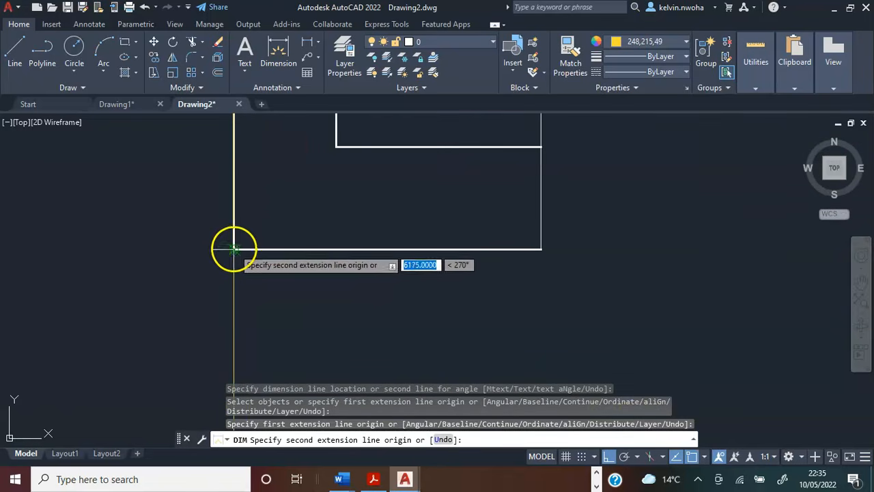
pyautogui.click(234, 249)
pyautogui.scroll(-5, 289, 279)
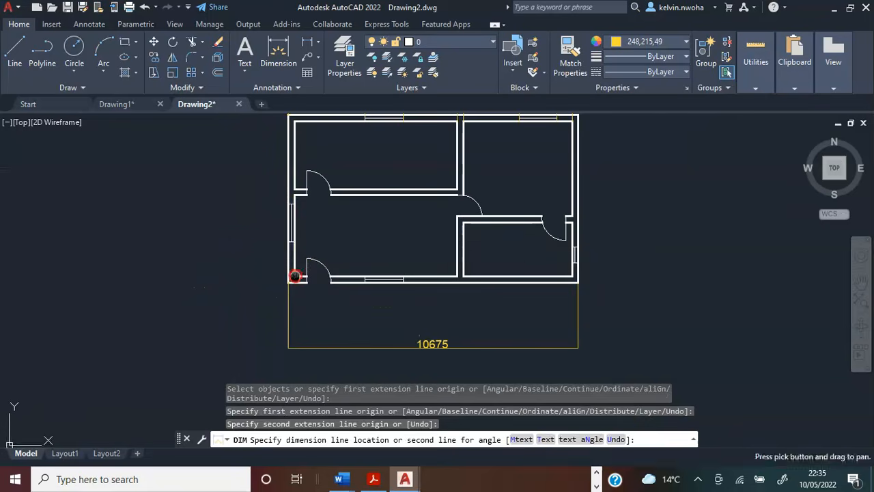
pyautogui.click(223, 229)
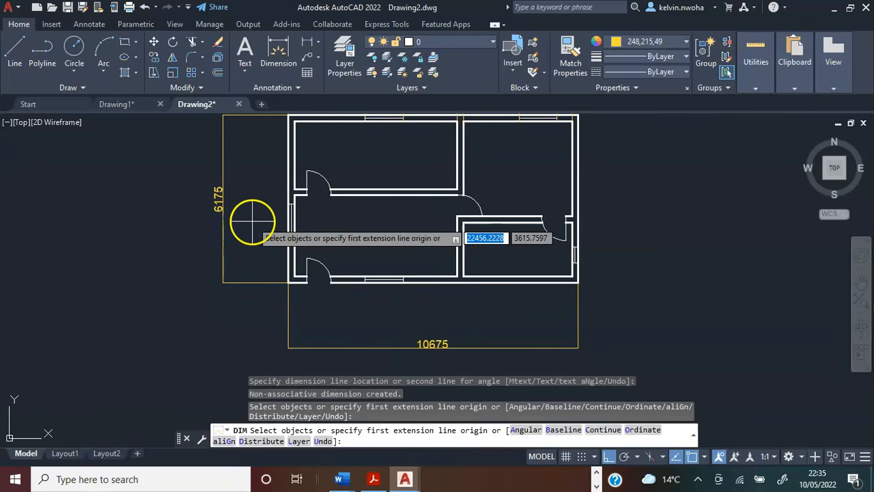
# Dimension the upper-left room's inner width between its two upper inner corners, placing the dimension line inside the room below the top wall.
pyautogui.moveTo(241, 230); pyautogui.dragTo(172, 256, button='middle')
pyautogui.scroll(-2, 171, 255)
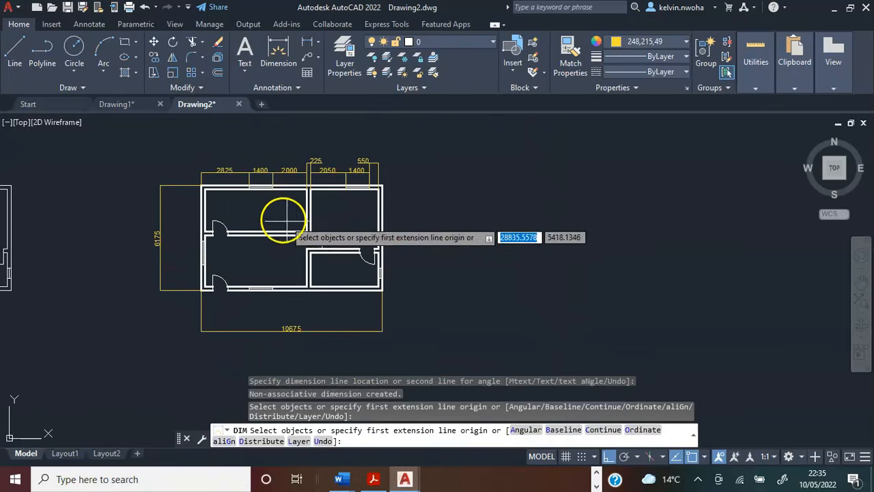
pyautogui.scroll(4, 280, 206)
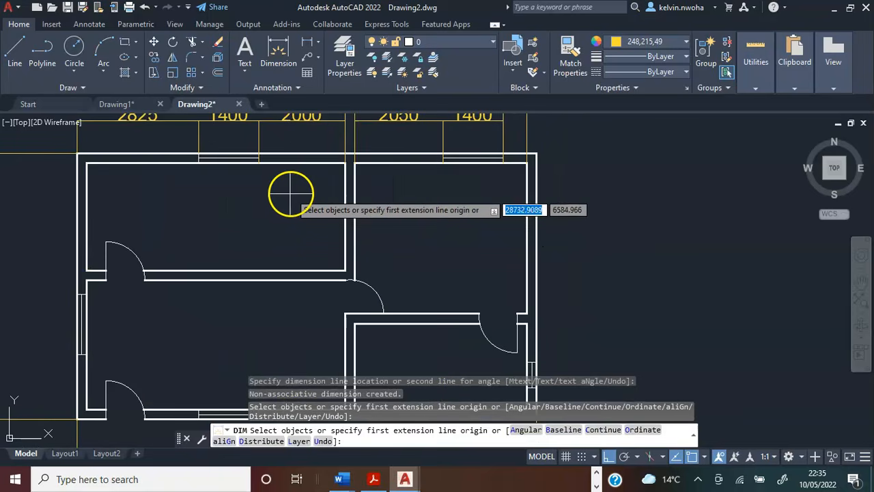
pyautogui.scroll(3, 291, 191)
pyautogui.scroll(-4, 276, 198)
pyautogui.scroll(6, 276, 198)
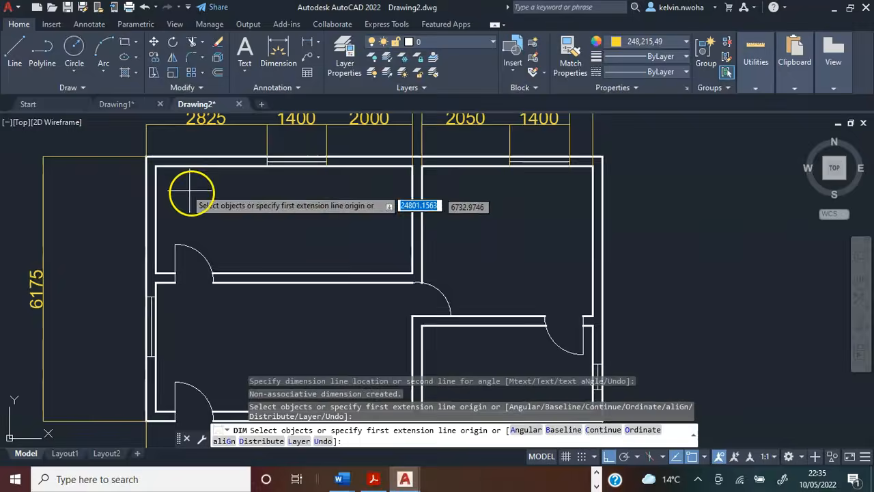
pyautogui.click(108, 131)
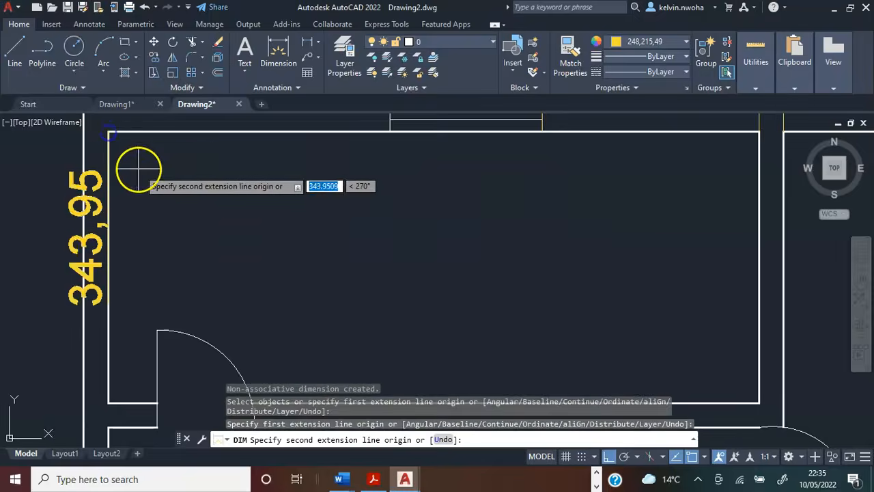
pyautogui.scroll(-5, 230, 190)
pyautogui.scroll(6, 382, 159)
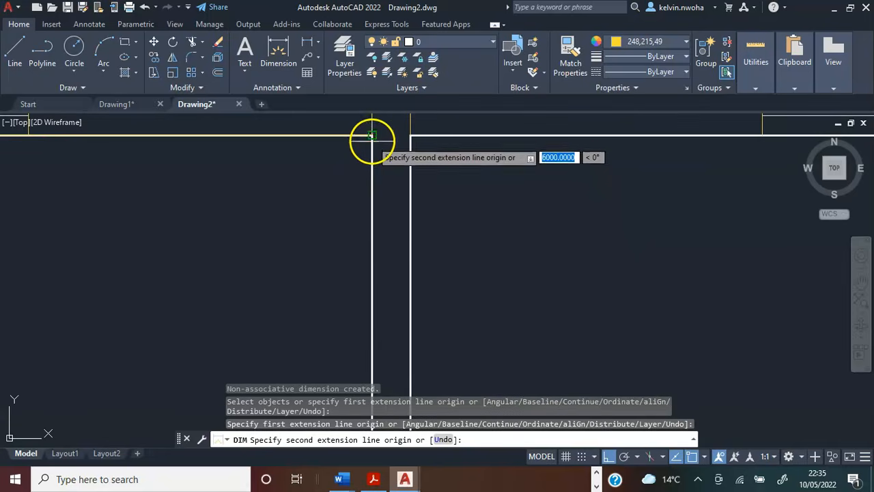
pyautogui.click(371, 134)
pyautogui.scroll(-3, 312, 195)
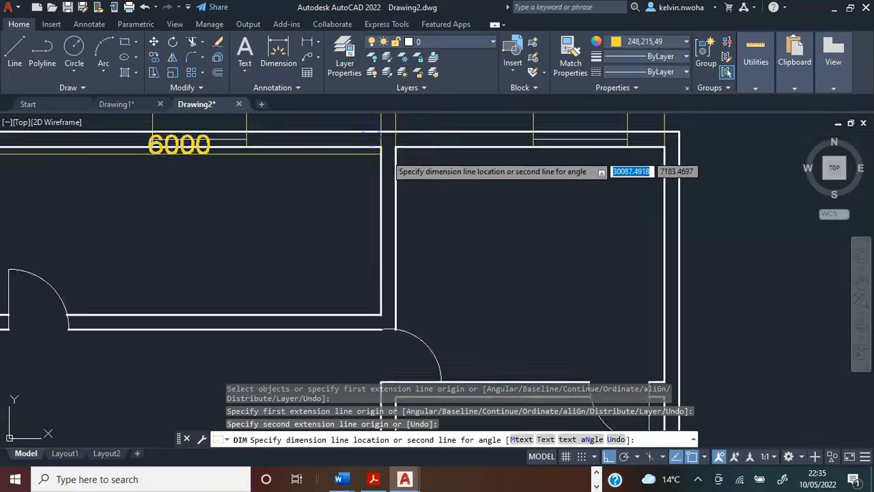
pyautogui.click(301, 191)
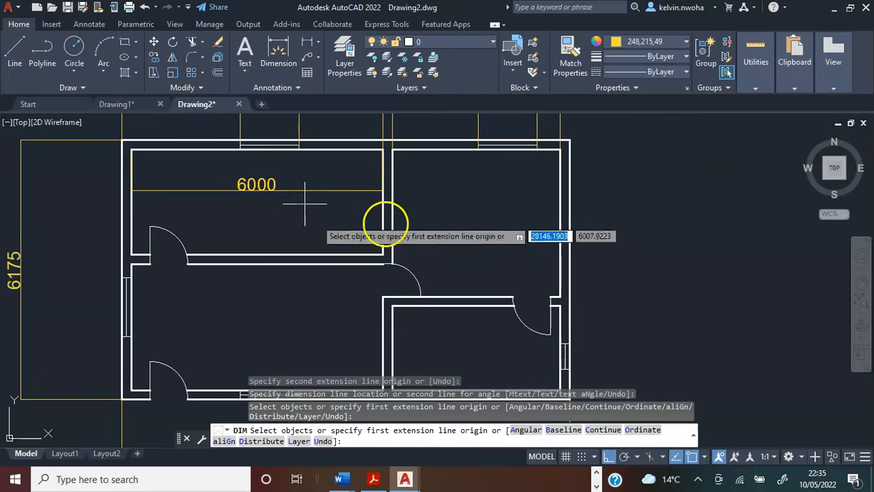
# Dimension the upper-left room's inner height along its right wall, placing the vertical dimension line inside the room, right of its centre.
pyautogui.scroll(5, 386, 171)
pyautogui.scroll(-3, 362, 272)
pyautogui.scroll(6, 352, 321)
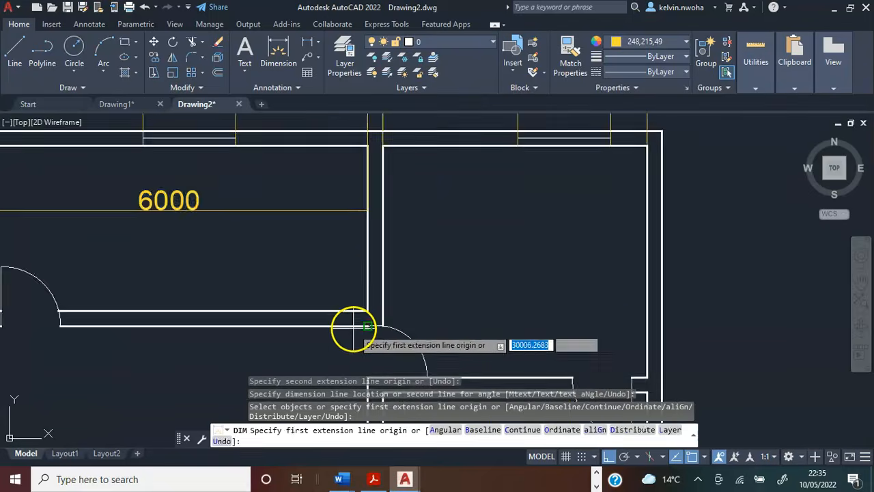
pyautogui.click(375, 302)
pyautogui.scroll(-3, 379, 287)
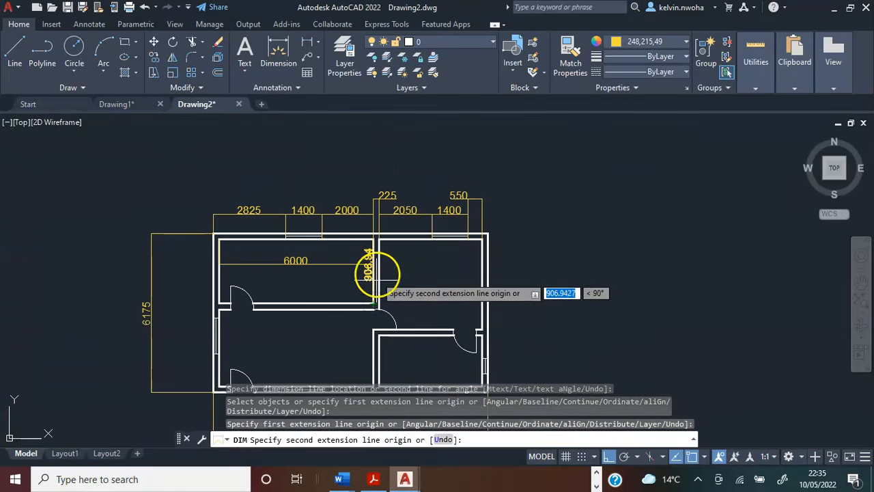
pyautogui.scroll(6, 371, 274)
pyautogui.click(343, 221)
pyautogui.scroll(-4, 343, 221)
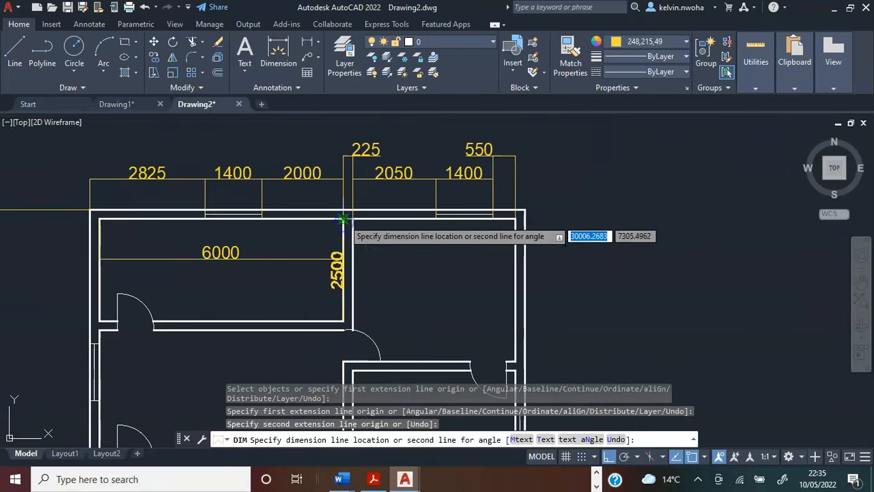
pyautogui.click(276, 241)
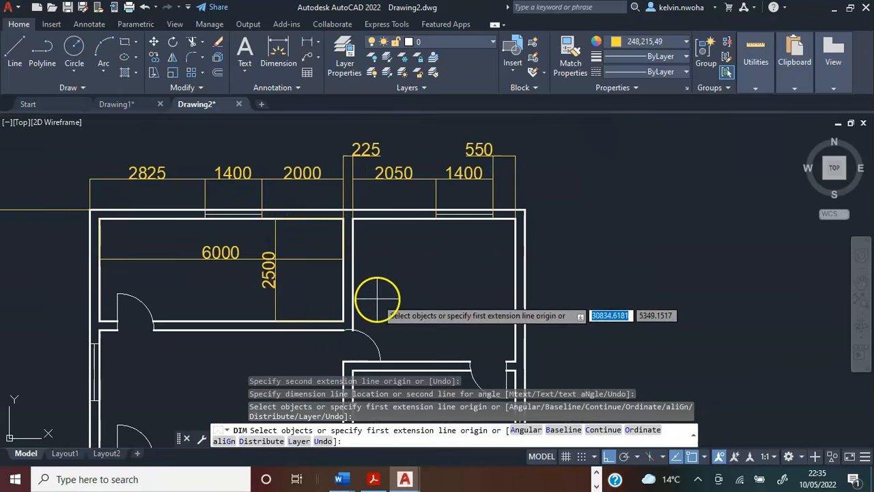
# Dimension the lower-left room's inner width between its two lower inner corners, placing the dimension line near the middle of the room.
pyautogui.moveTo(382, 296); pyautogui.dragTo(377, 243, button='middle')
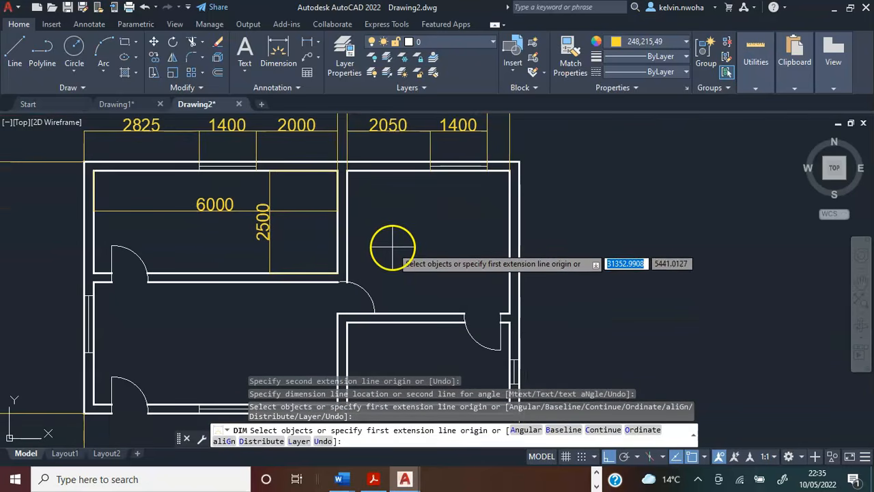
pyautogui.moveTo(422, 206)
pyautogui.mouseDown(button='middle')
pyautogui.moveTo(425, 185)
pyautogui.moveTo(460, 140)
pyautogui.mouseUp(button='middle')
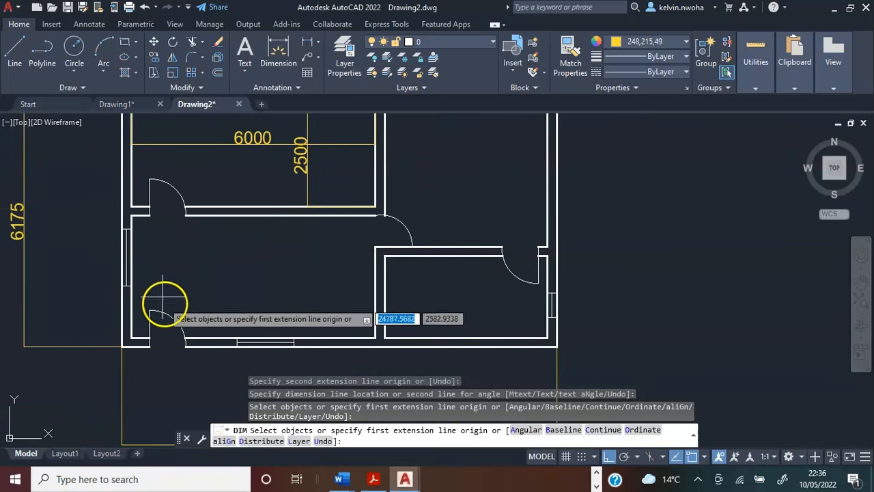
pyautogui.scroll(3, 125, 342)
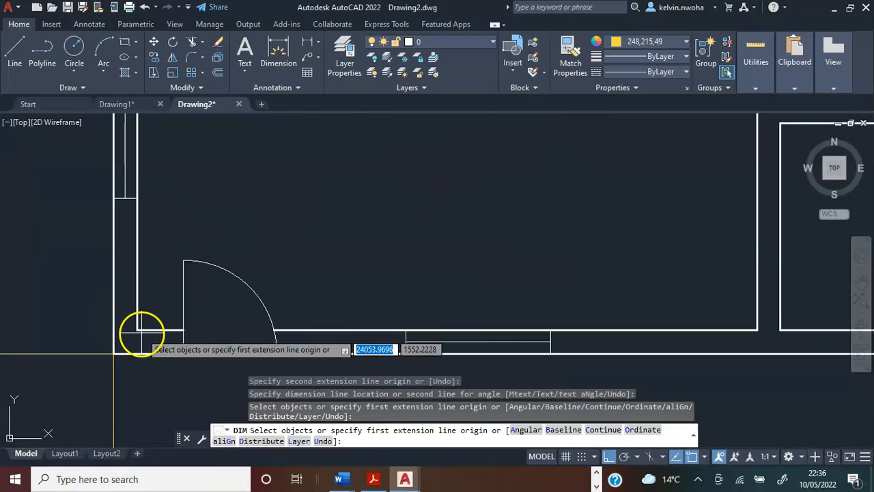
pyautogui.click(126, 344)
pyautogui.scroll(-3, 125, 311)
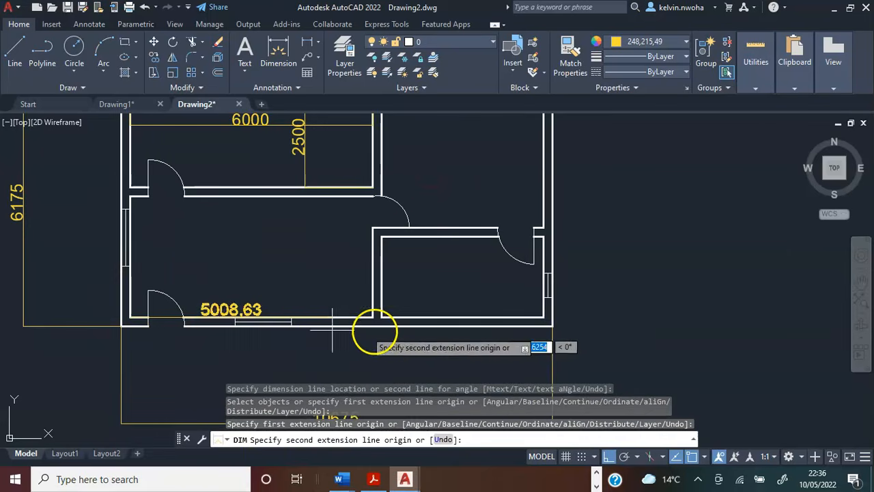
pyautogui.scroll(4, 377, 332)
pyautogui.click(355, 298)
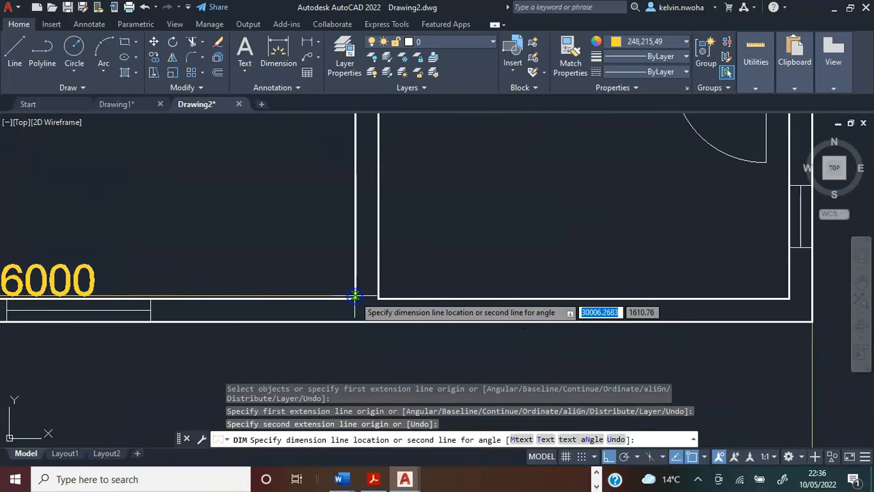
pyautogui.scroll(-4, 351, 292)
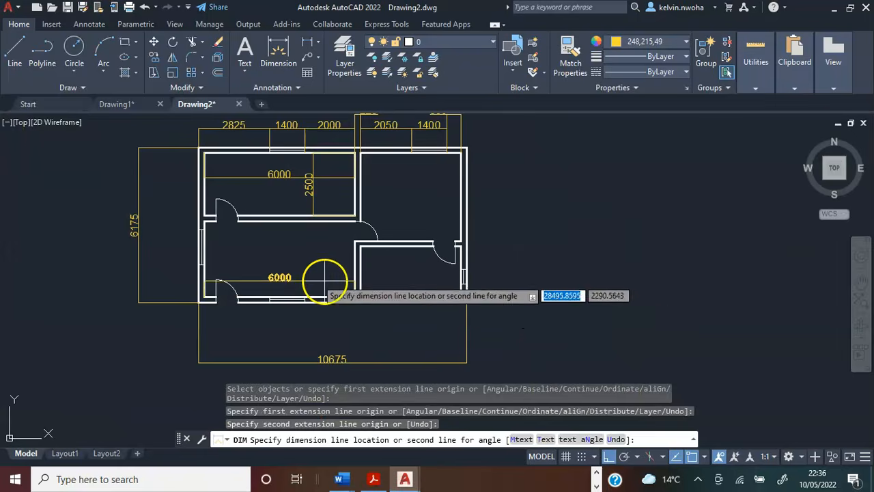
pyautogui.click(291, 261)
# Dimension the lower-left room's inner height along its left wall, placing the vertical dimension line inside the room near the right partition.
pyautogui.scroll(4, 204, 232)
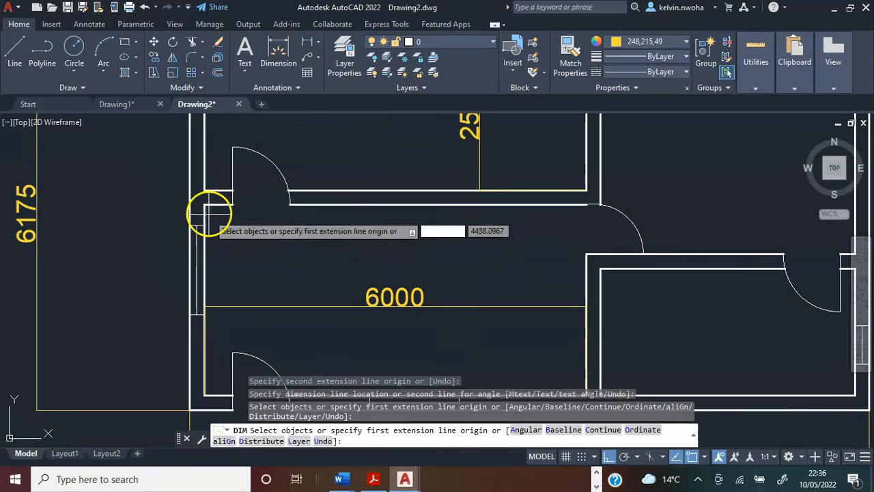
pyautogui.click(204, 230)
pyautogui.scroll(-4, 206, 241)
pyautogui.scroll(4, 209, 258)
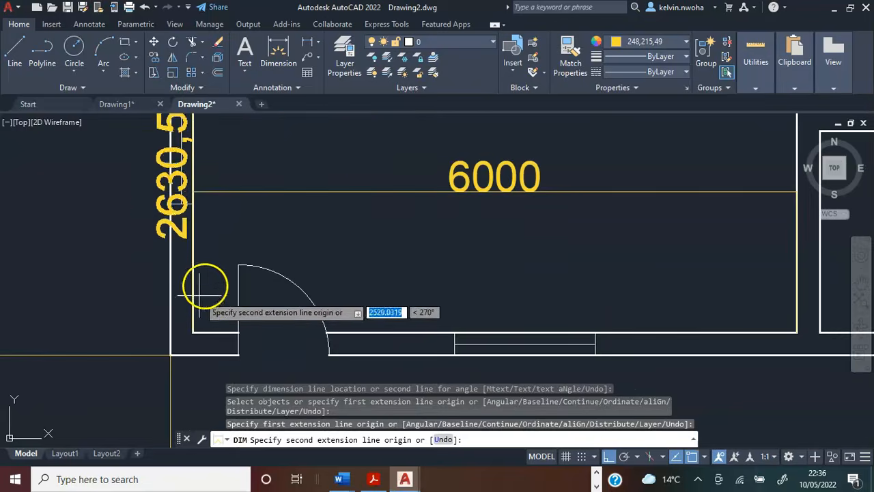
pyautogui.click(194, 331)
pyautogui.scroll(-4, 194, 330)
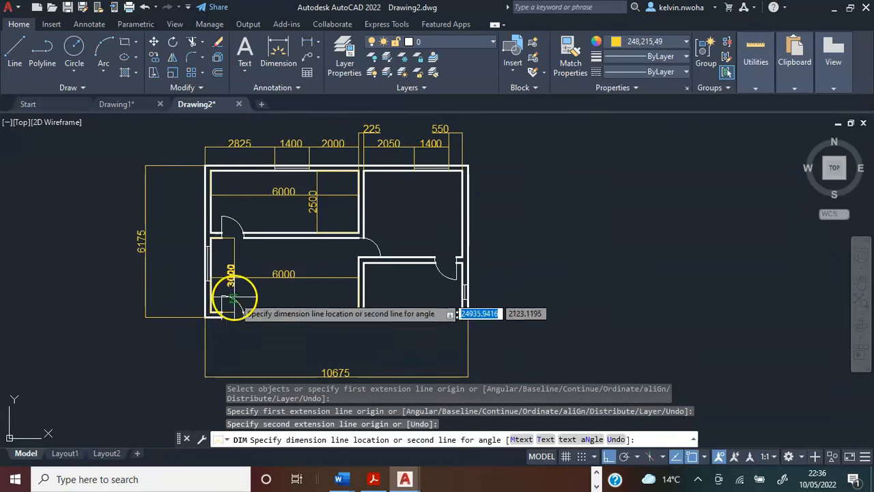
pyautogui.click(323, 286)
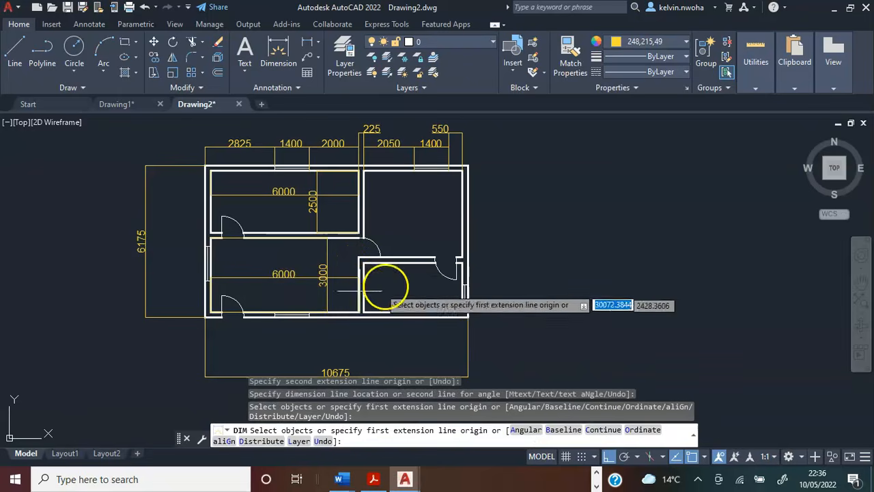
# Dimension the upper-right room's inner width between its two upper inner corners, placing the dimension line inside the room below the window.
pyautogui.scroll(3, 436, 185)
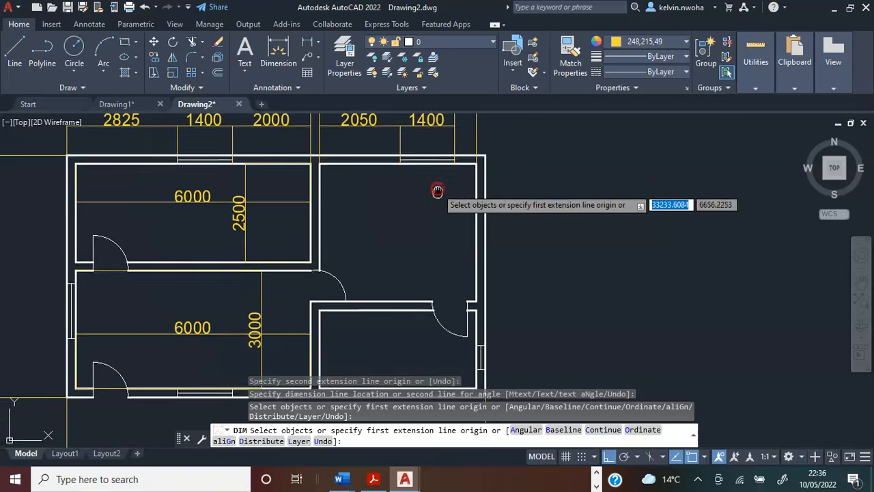
pyautogui.scroll(-1, 433, 189)
pyautogui.scroll(4, 353, 188)
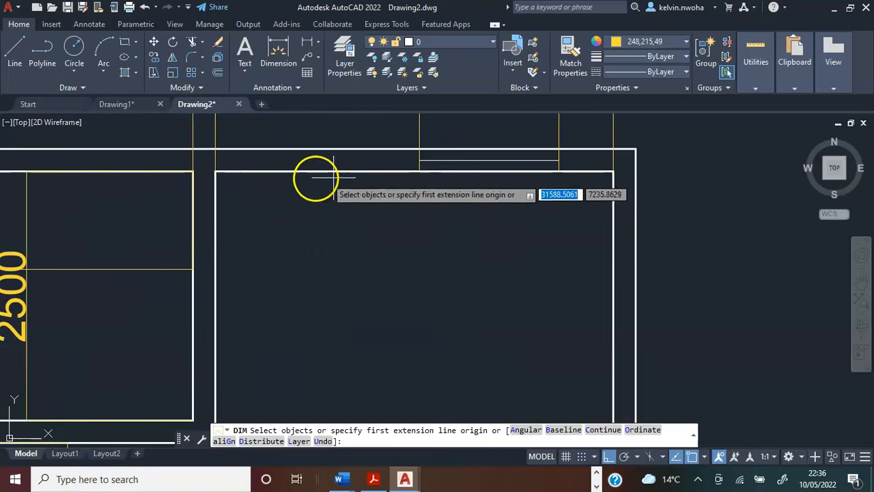
pyautogui.click(215, 171)
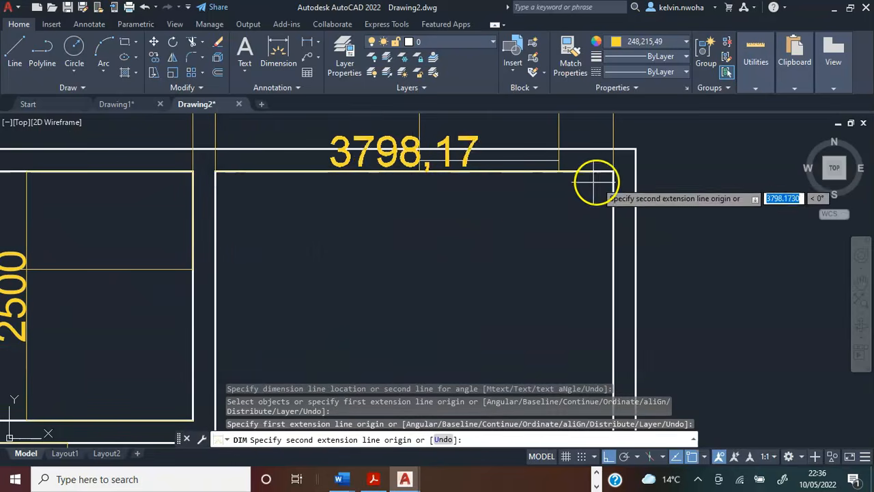
pyautogui.click(613, 172)
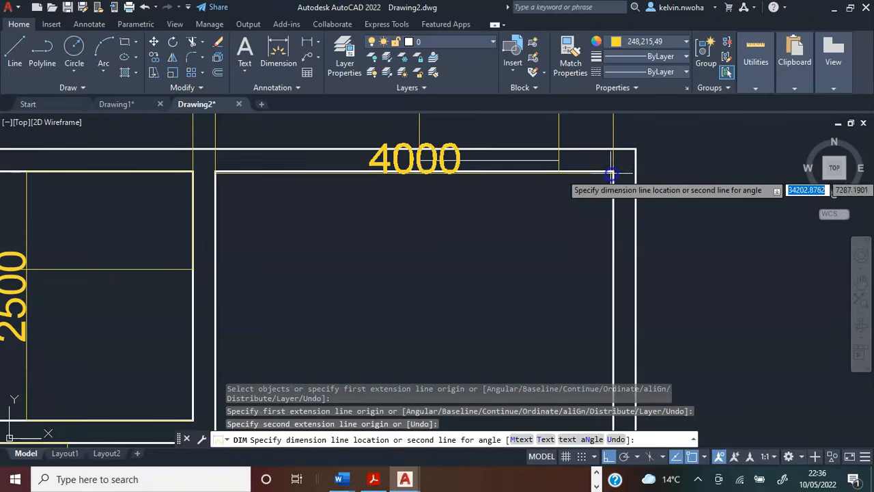
pyautogui.click(447, 247)
# Dimension the upper-right room's inner height from its lower-right to its upper-right inner corner, placing the dimension line inside the room.
pyautogui.scroll(-3, 404, 229)
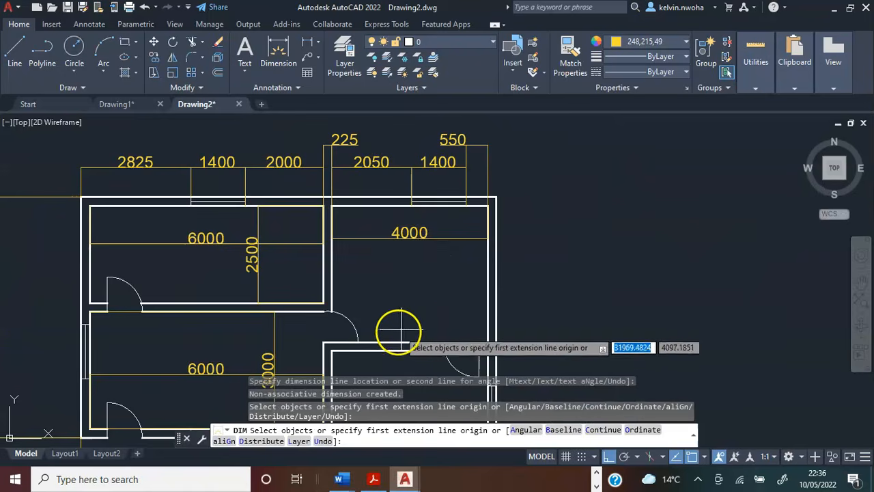
pyautogui.scroll(2, 390, 314)
pyautogui.scroll(2, 472, 327)
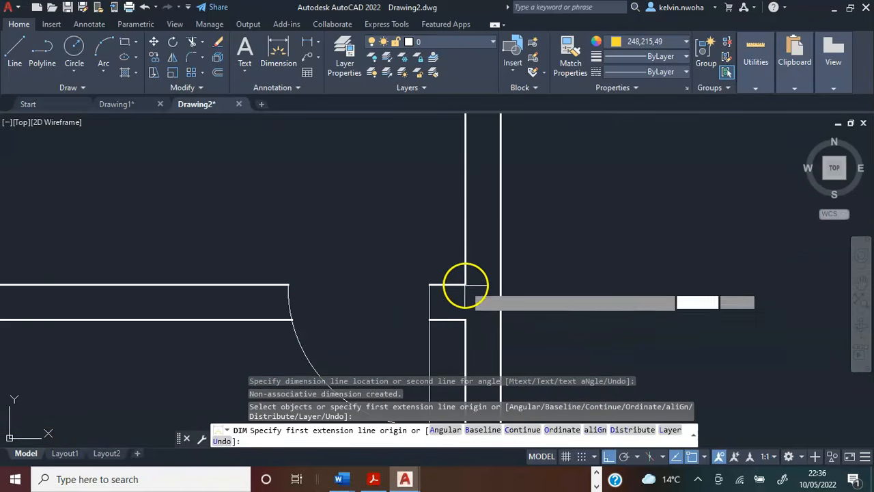
pyautogui.click(470, 312)
pyautogui.scroll(-3, 465, 294)
pyautogui.scroll(3, 460, 164)
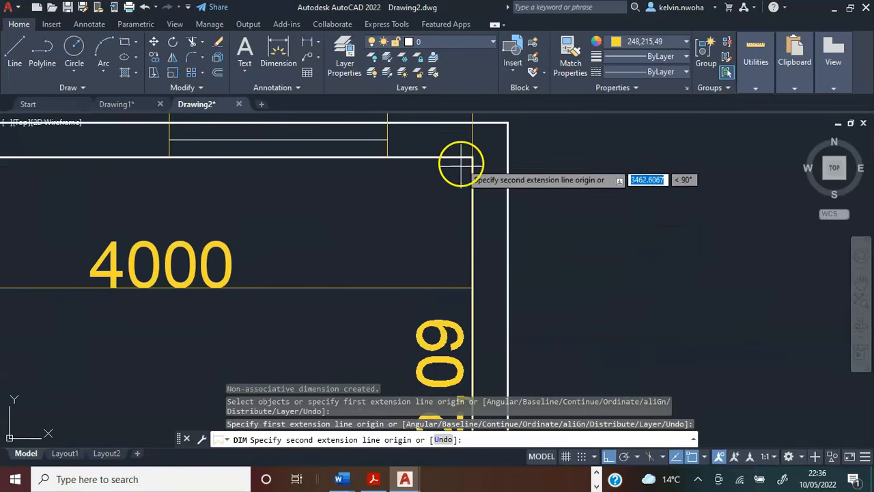
pyautogui.click(470, 157)
pyautogui.scroll(-2, 470, 157)
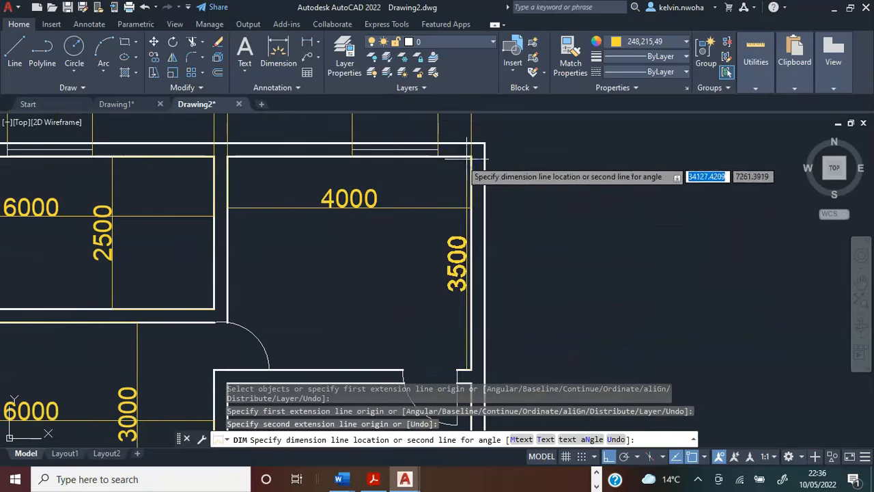
pyautogui.click(404, 171)
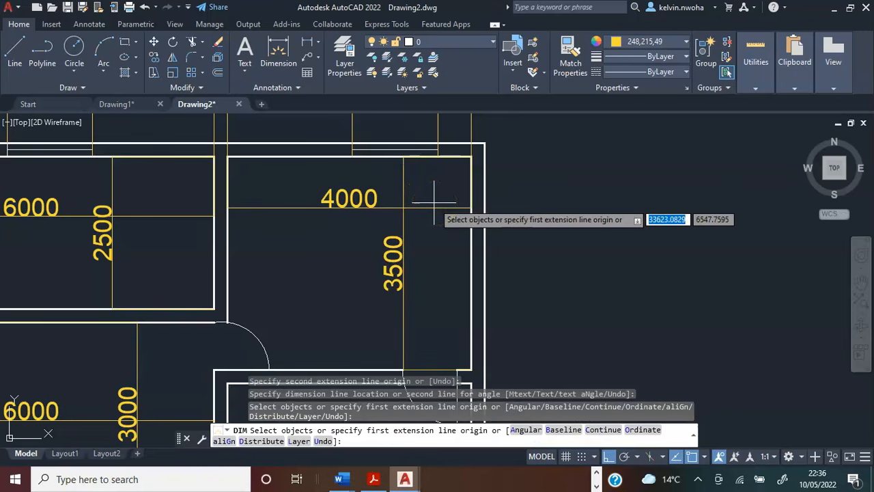
# Dimension the lower-right room's inner width between its two lower inner corners, placing the dimension line inside the room above the bottom wall.
pyautogui.scroll(-4, 382, 217)
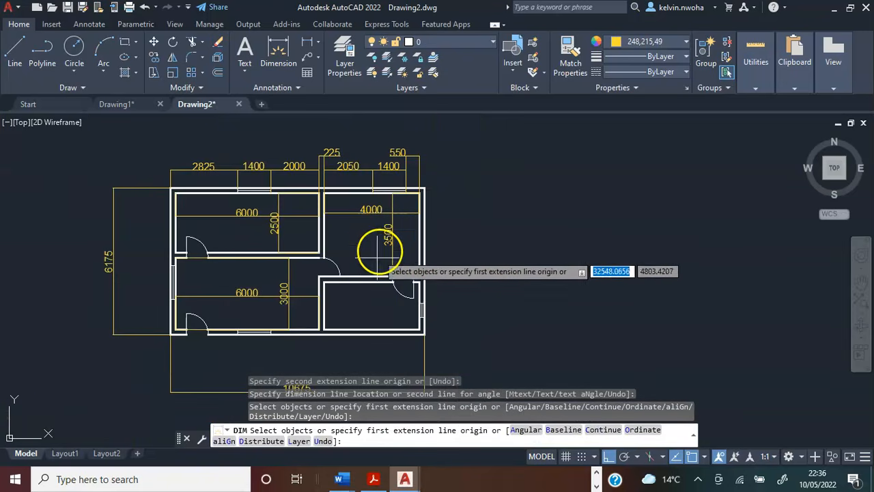
pyautogui.scroll(5, 369, 301)
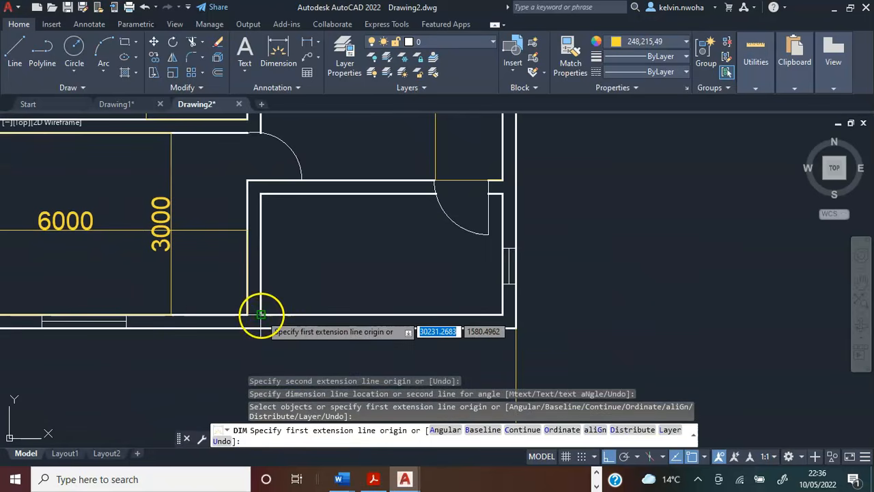
pyautogui.click(262, 314)
pyautogui.scroll(2, 509, 314)
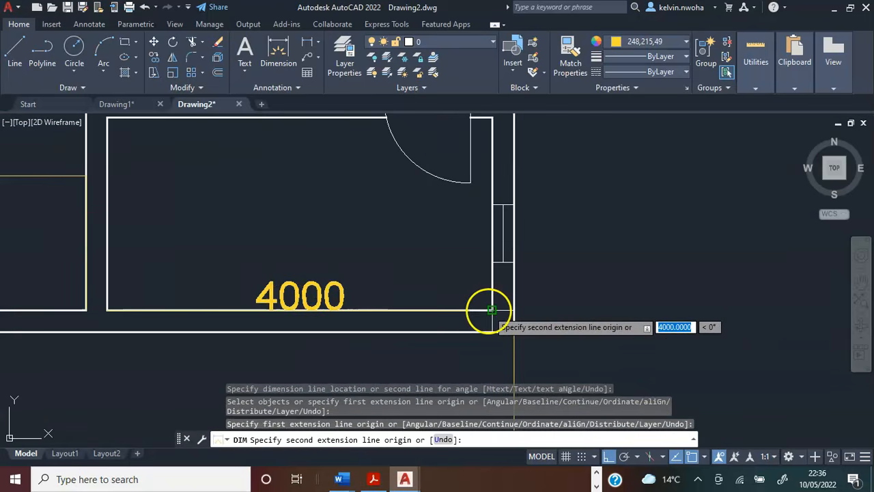
pyautogui.click(489, 309)
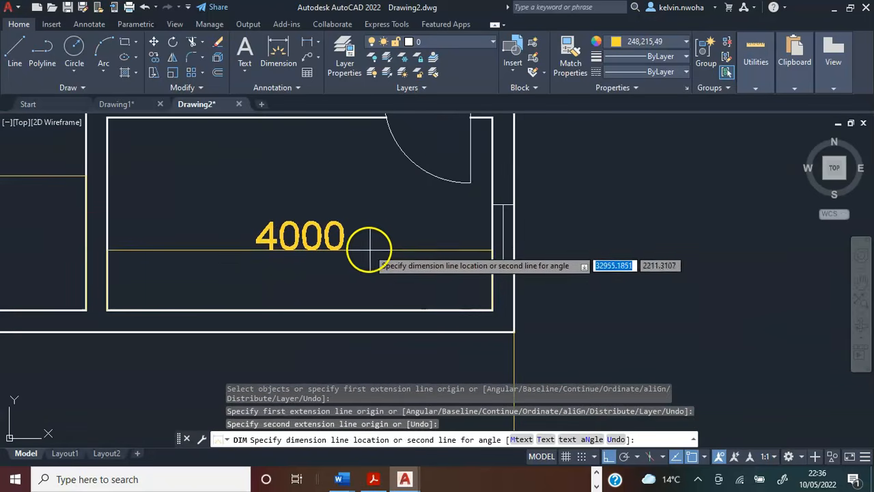
pyautogui.click(339, 248)
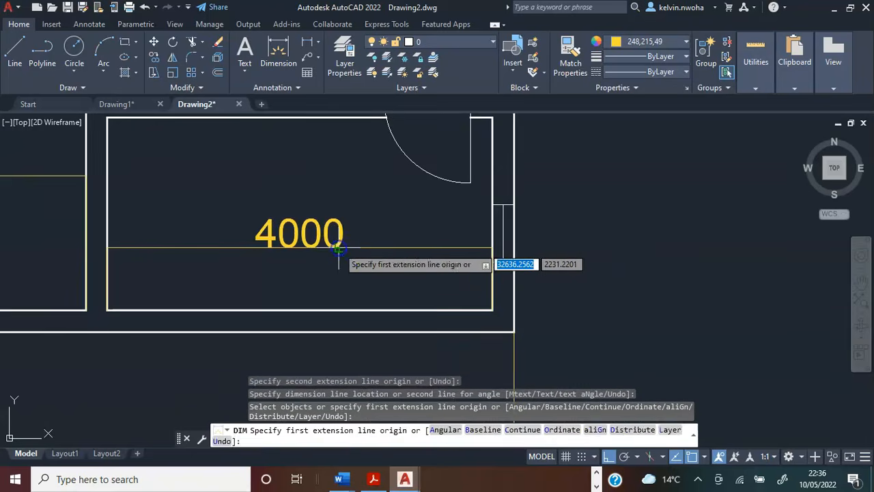
# Dimension the lower-right room's inner height from its upper-left to its lower-left inner corner, placing the dimension line inside the room.
pyautogui.scroll(-2, 356, 263)
pyautogui.scroll(2, 205, 184)
pyautogui.click(197, 160)
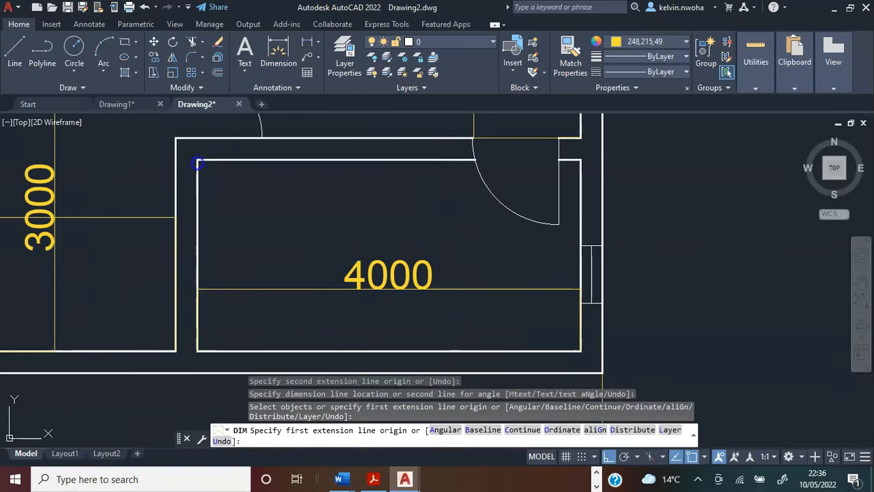
pyautogui.click(198, 350)
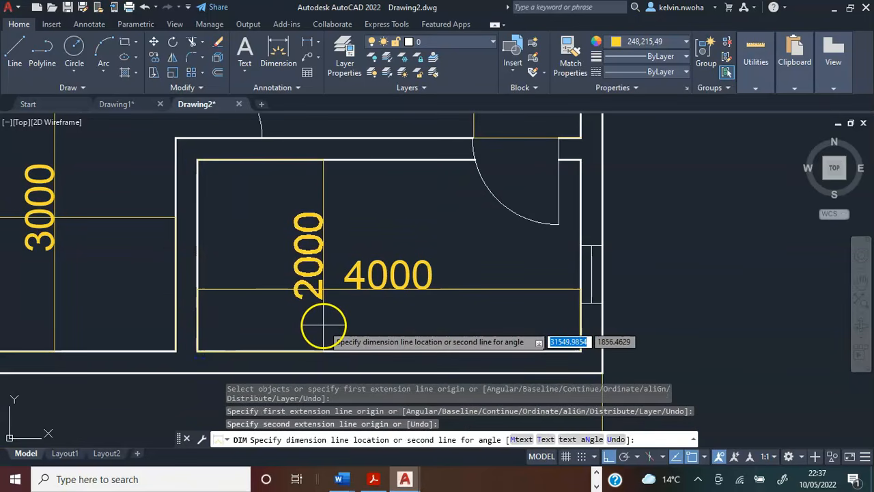
pyautogui.click(324, 327)
# Dimension the width of the entrance door opening in the lower-left room's bottom wall, placing the dimension line just below the wall.
pyautogui.scroll(-5, 318, 294)
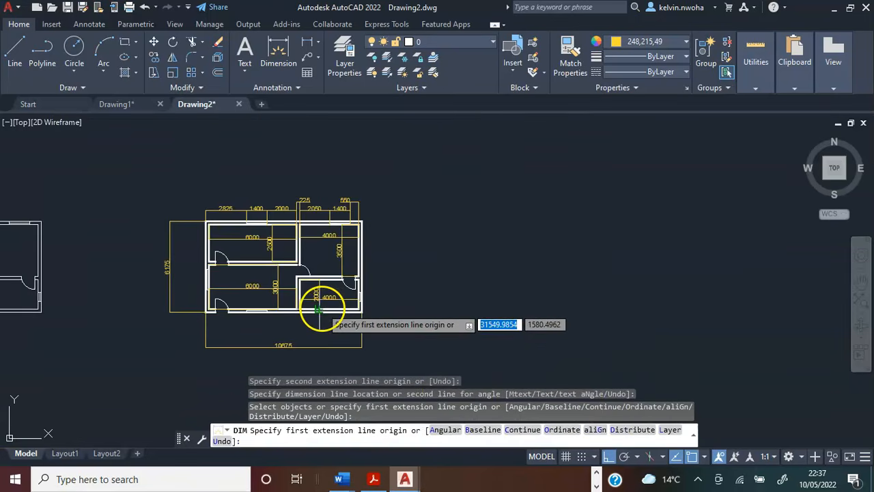
pyautogui.scroll(2, 220, 304)
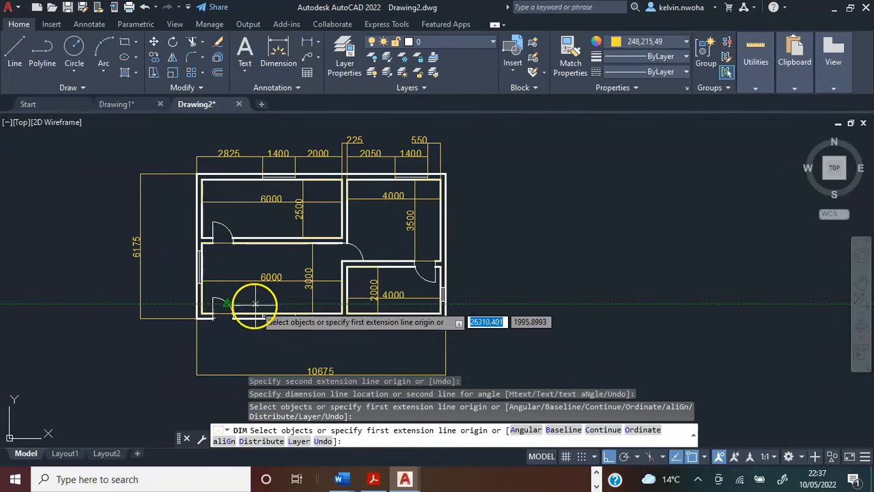
pyautogui.scroll(5, 219, 279)
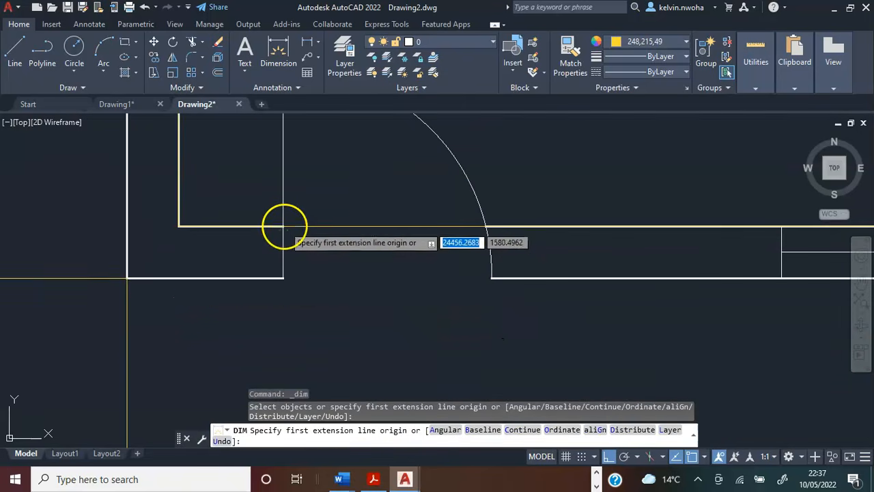
pyautogui.click(284, 226)
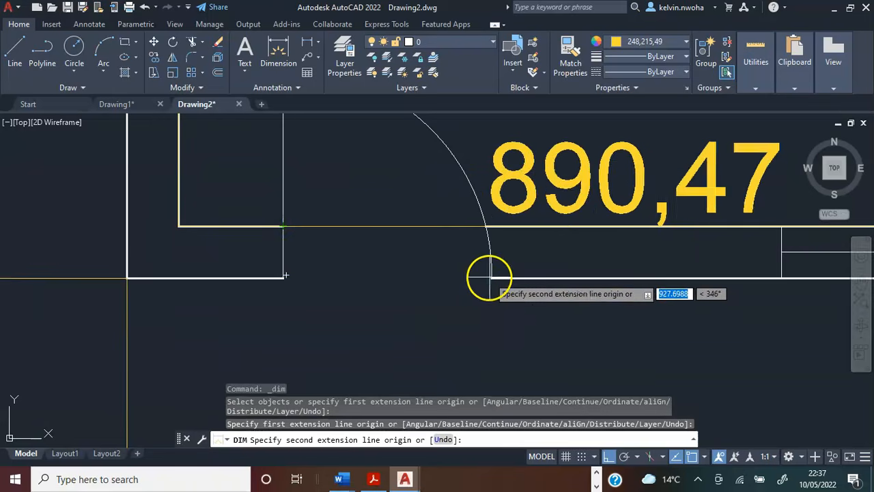
pyautogui.click(489, 277)
pyautogui.scroll(-3, 390, 280)
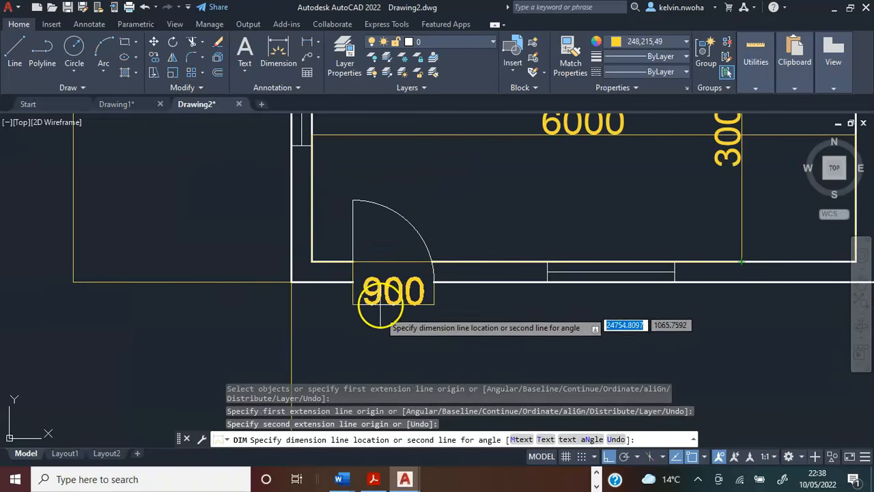
pyautogui.scroll(-4, 380, 313)
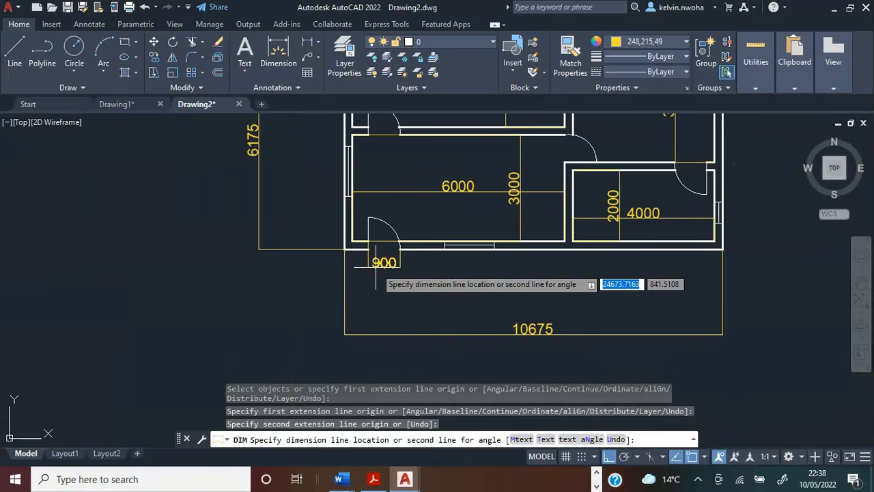
pyautogui.scroll(4, 376, 269)
pyautogui.click(375, 286)
# Dimension the window in the lower-right room's right wall, placing the vertical dimension line outside the building.
pyautogui.scroll(-4, 375, 285)
pyautogui.moveTo(632, 120); pyautogui.dragTo(401, 190, button='middle')
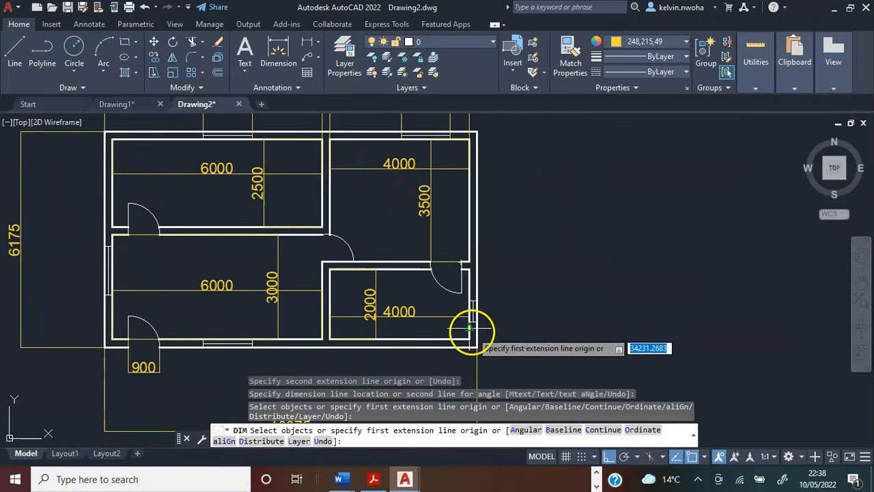
pyautogui.scroll(4, 488, 336)
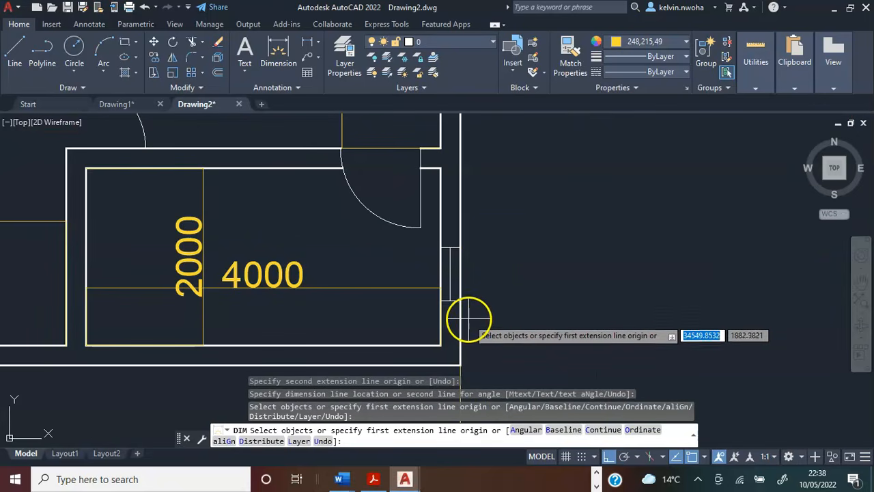
pyautogui.scroll(4, 469, 317)
pyautogui.click(446, 276)
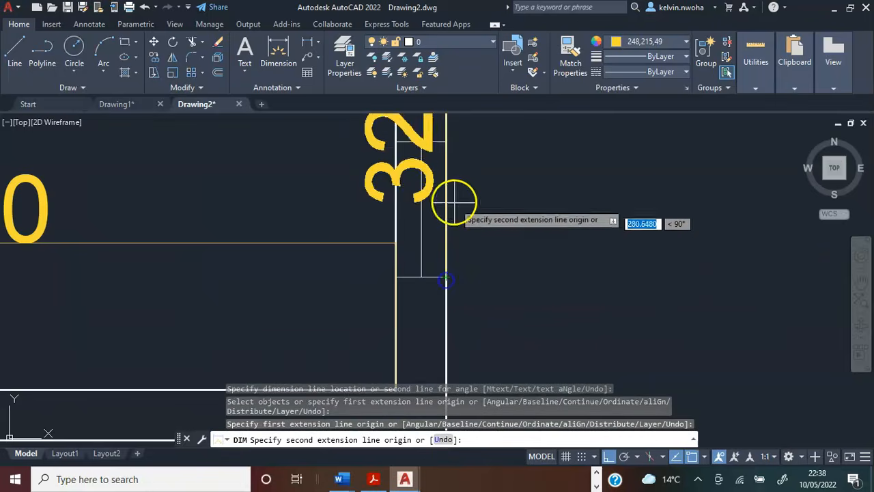
pyautogui.click(445, 142)
pyautogui.scroll(-4, 446, 143)
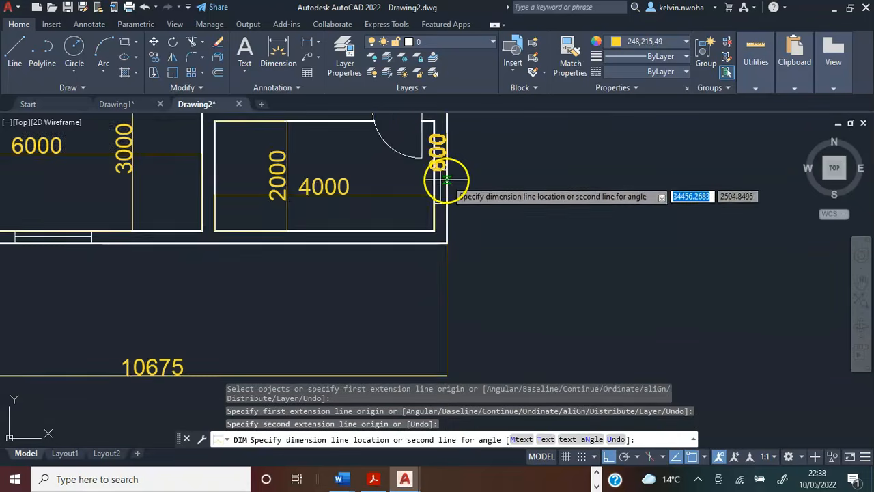
pyautogui.moveTo(446, 179); pyautogui.dragTo(457, 203, button='middle')
pyautogui.scroll(5, 485, 195)
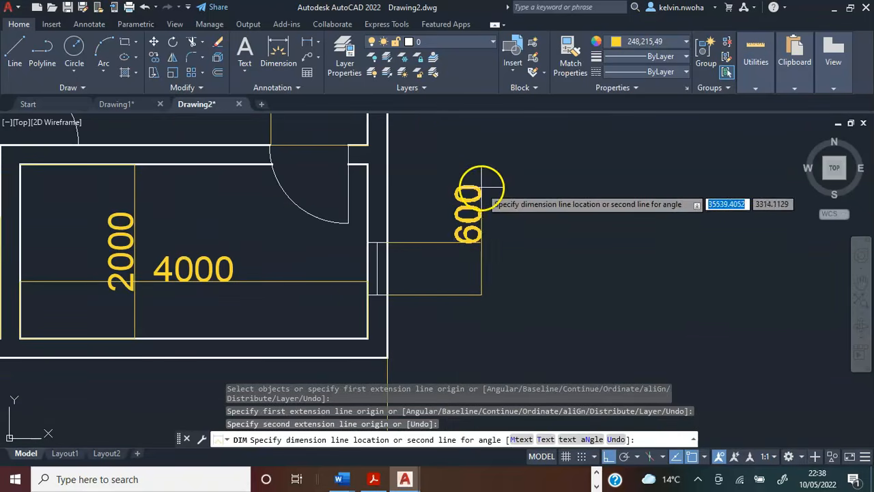
pyautogui.click(459, 233)
pyautogui.press('Escape')
# Add the multiline text "Kitchen" inside the upper-left room of the original, undimensioned floor plan.
pyautogui.scroll(-5, 642, 232)
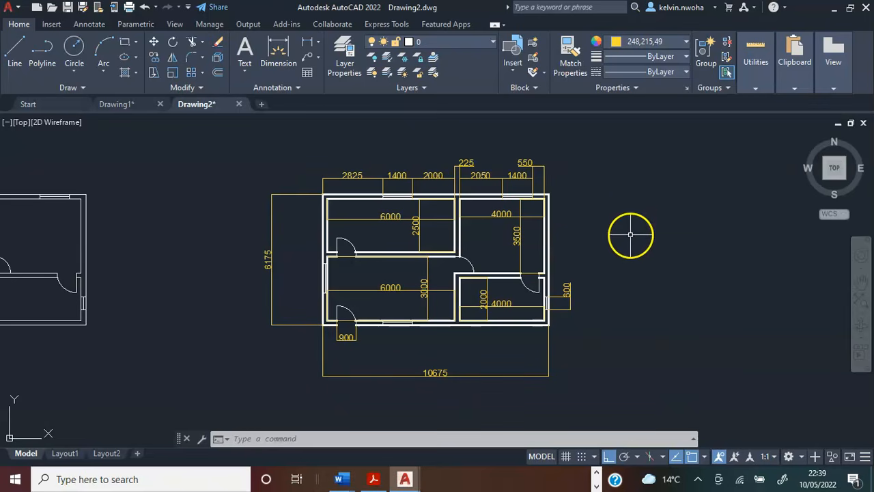
pyautogui.moveTo(180, 226); pyautogui.dragTo(413, 231, button='middle')
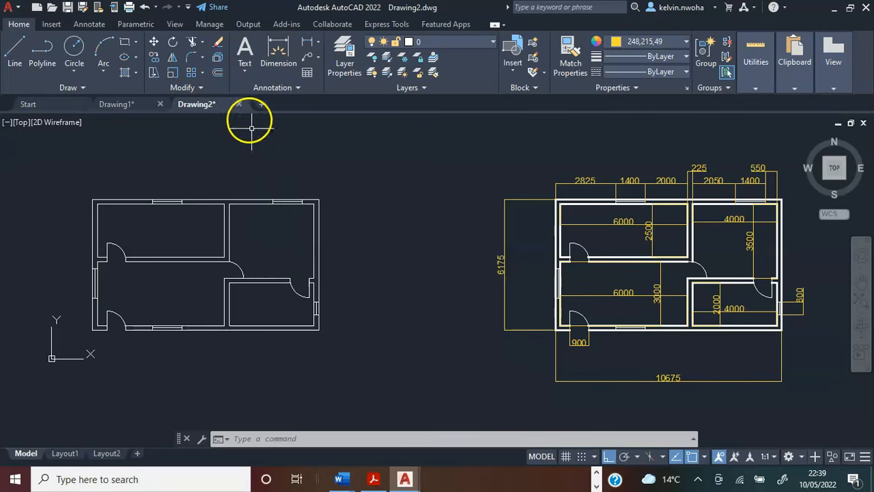
pyautogui.click(244, 51)
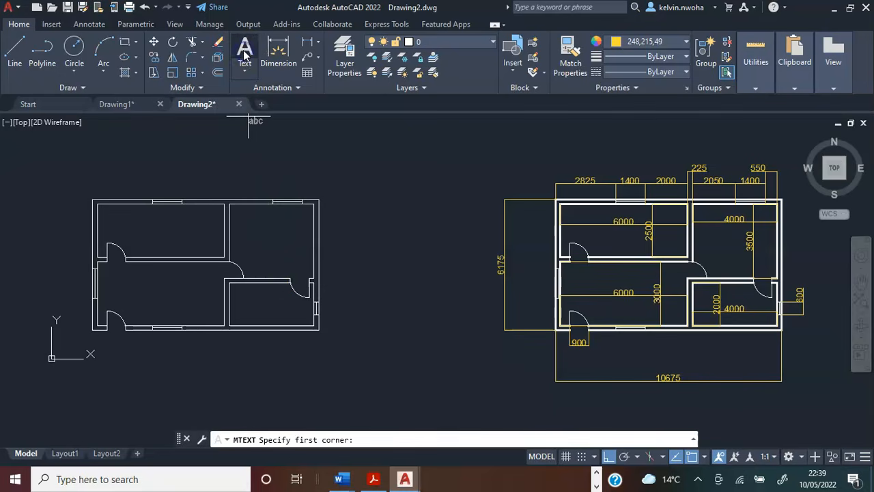
pyautogui.scroll(2, 127, 236)
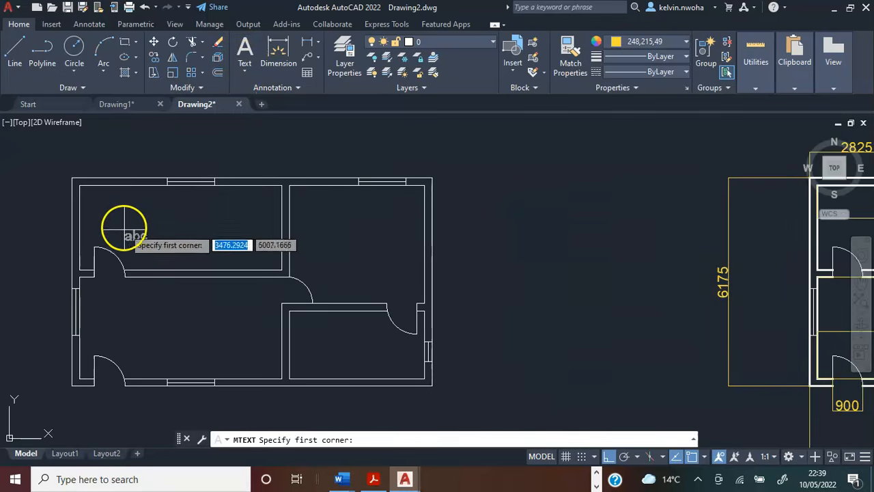
pyautogui.click(106, 219)
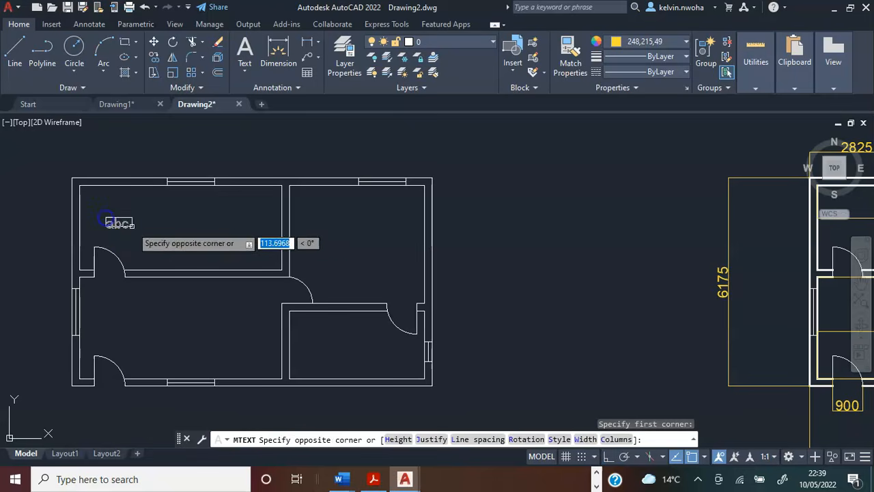
pyautogui.click(271, 251)
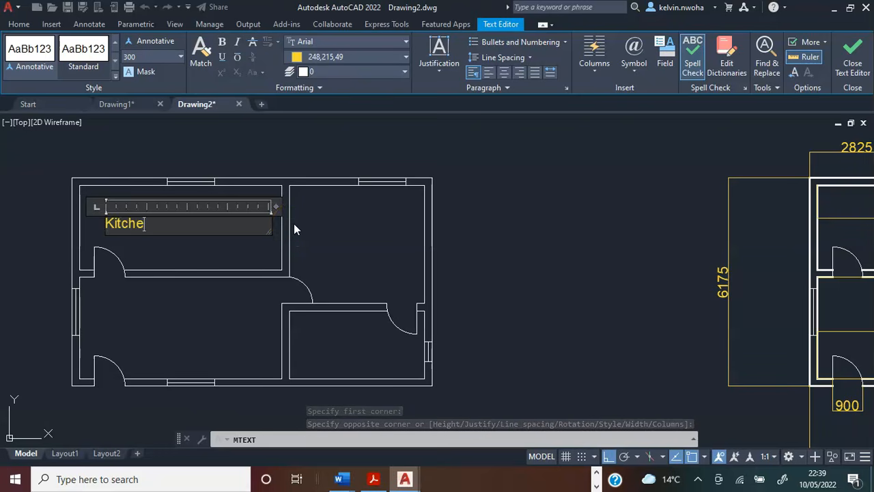
pyautogui.click(337, 223)
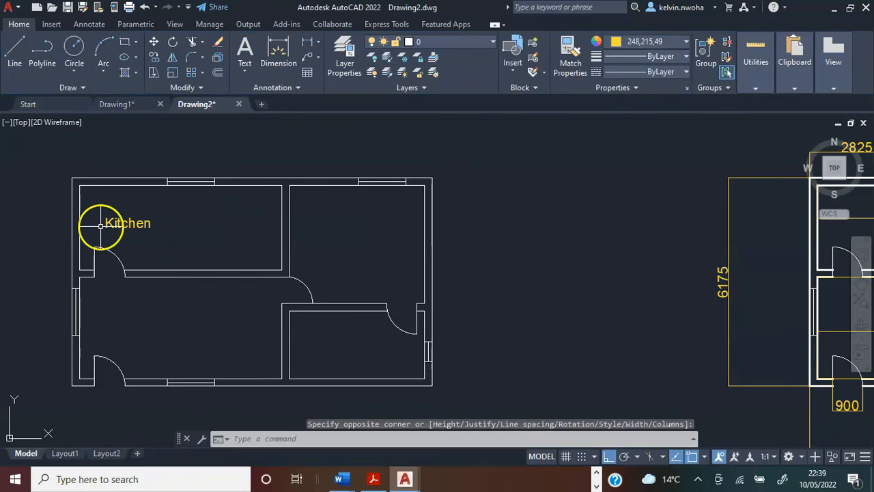
# Move the "Kitchen" label to the middle of the upper-left room with Ortho mode turned off.
pyautogui.click(106, 224)
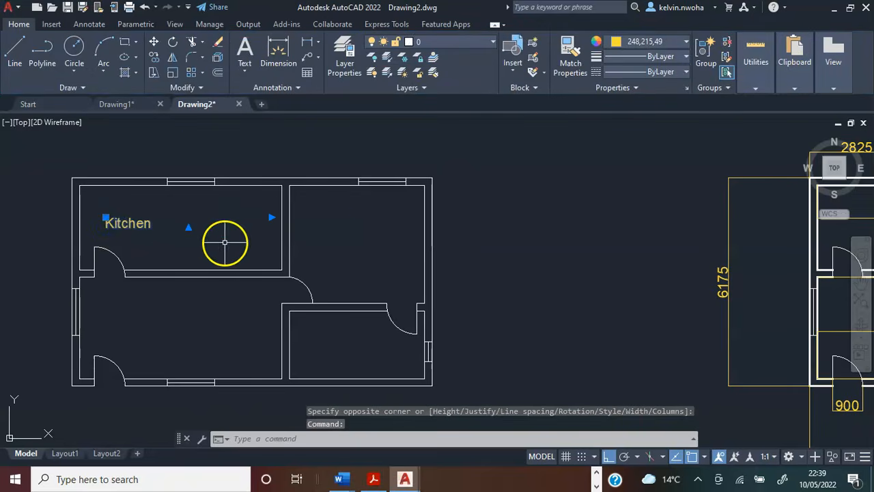
pyautogui.click(156, 44)
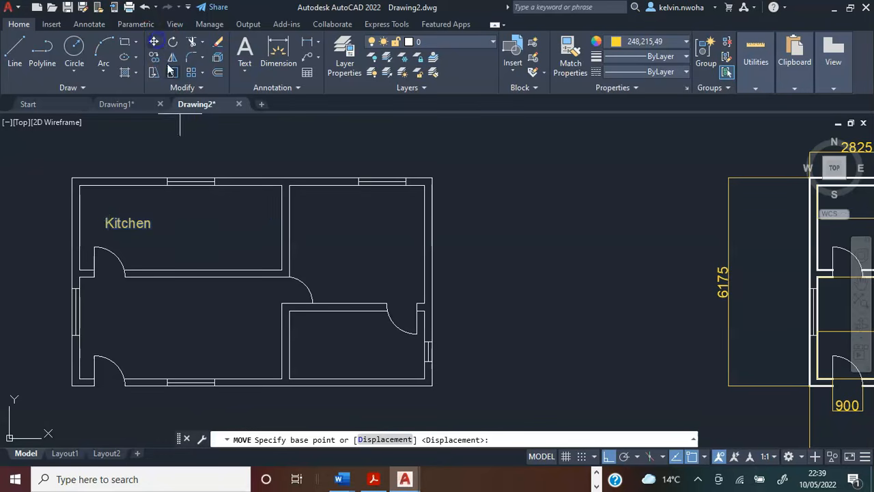
pyautogui.click(120, 226)
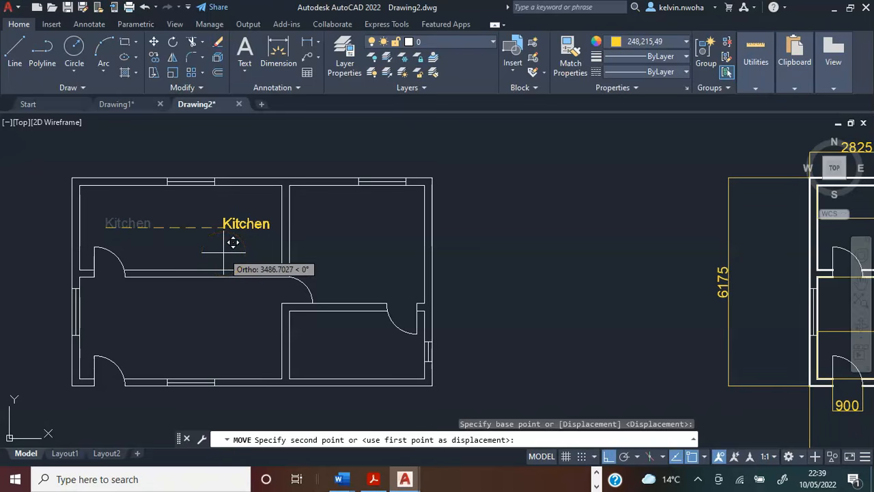
pyautogui.press('F8')
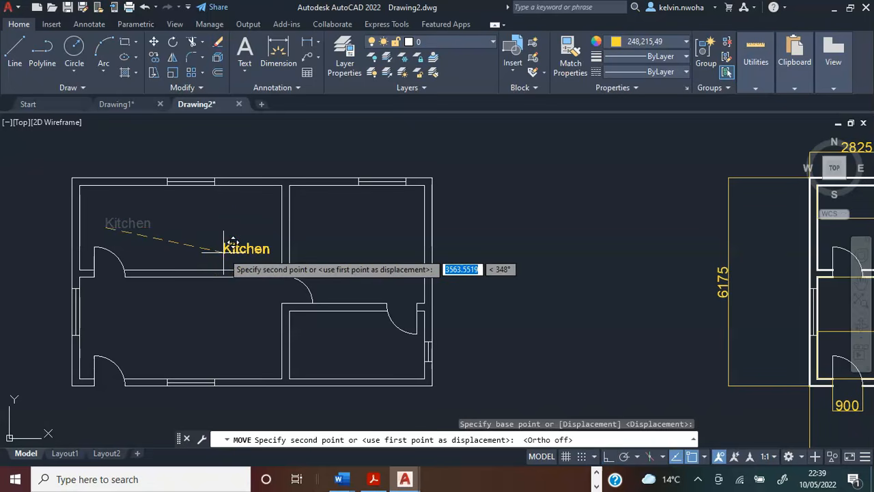
pyautogui.scroll(2, 167, 218)
pyautogui.click(158, 227)
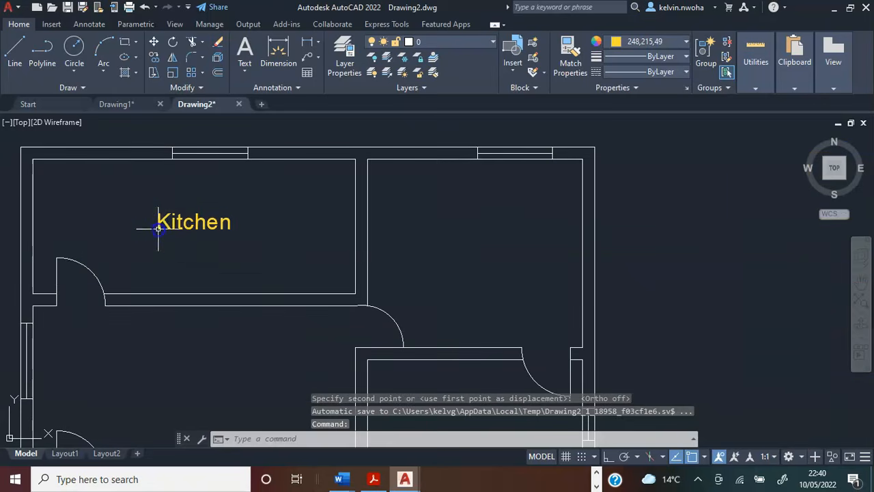
# Copy the "Kitchen" label into each of the other three rooms and once below the plan's bottom wall.
pyautogui.click(189, 221)
pyautogui.scroll(-3, 335, 225)
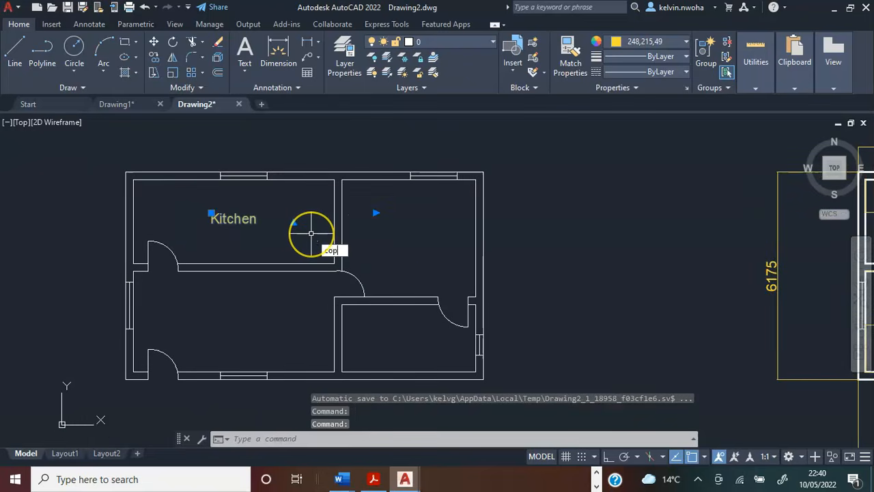
pyautogui.press('Return')
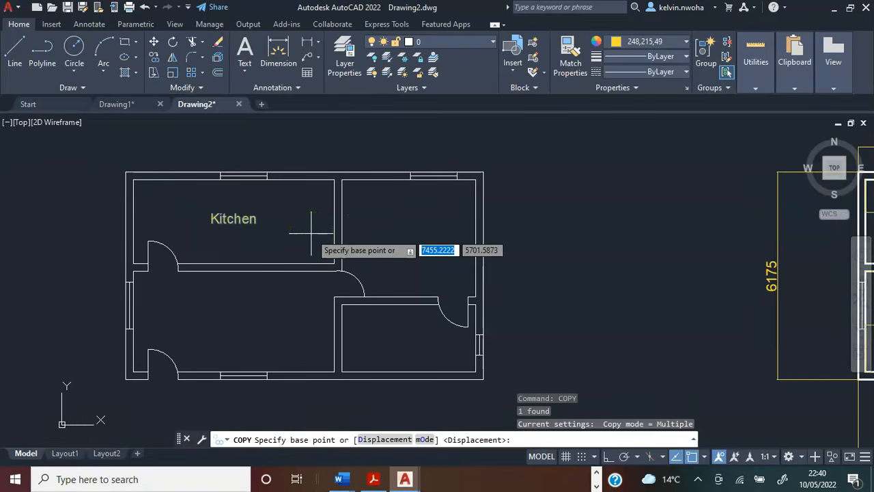
pyautogui.click(212, 226)
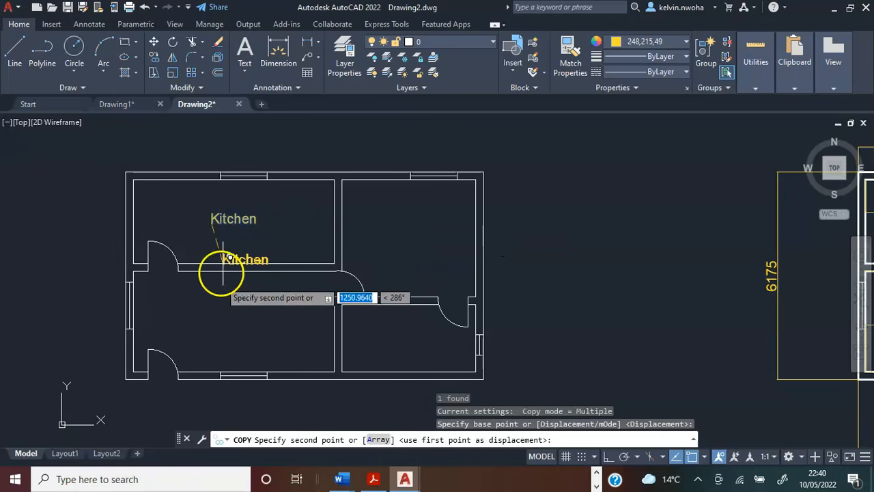
pyautogui.click(213, 325)
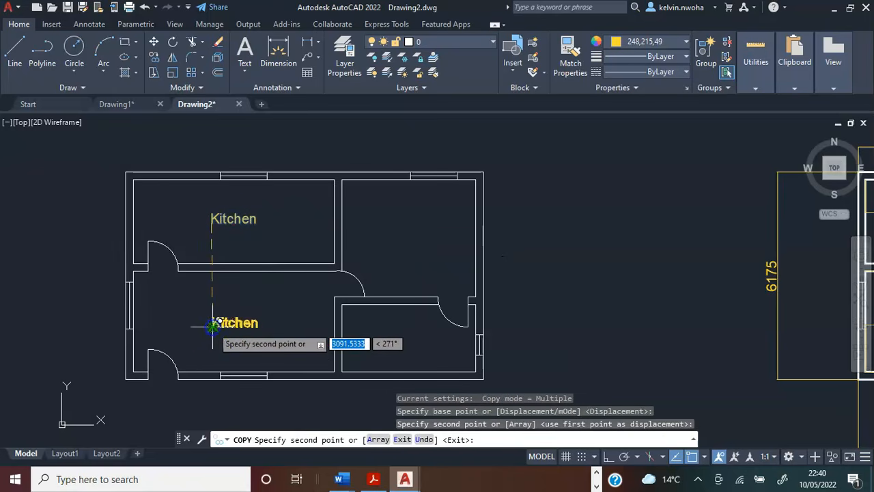
pyautogui.click(381, 233)
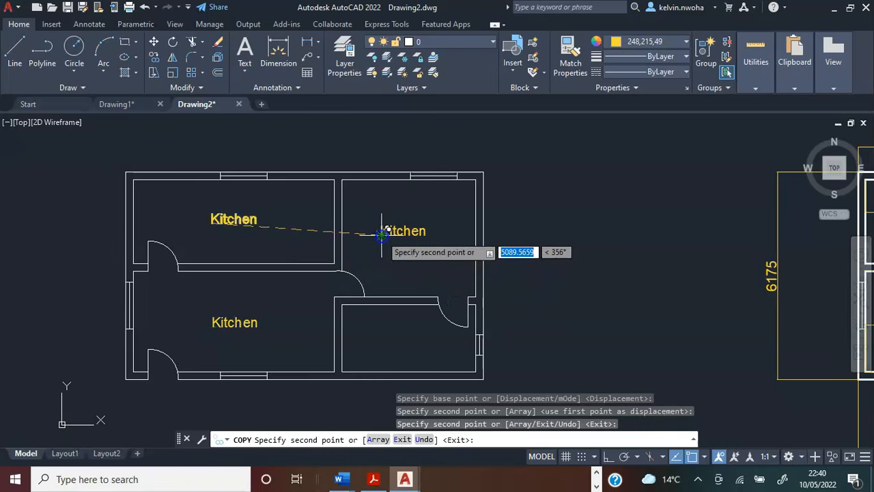
pyautogui.click(384, 341)
pyautogui.scroll(-3, 332, 322)
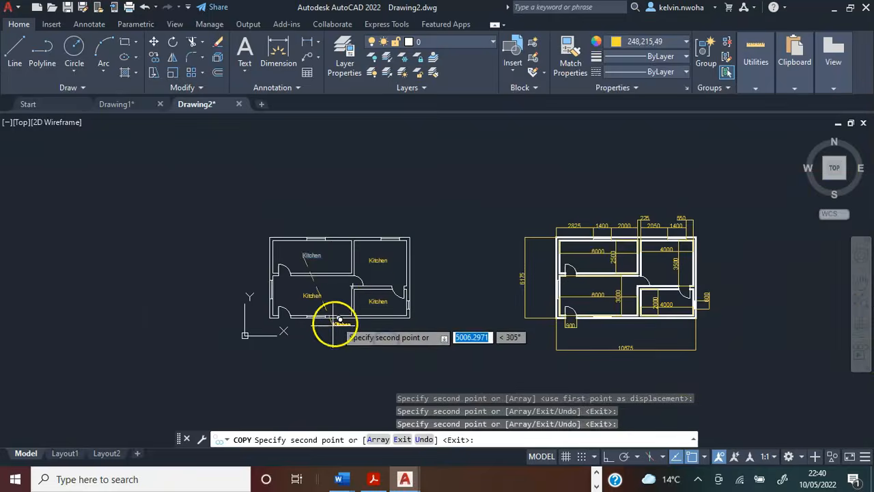
pyautogui.scroll(4, 323, 330)
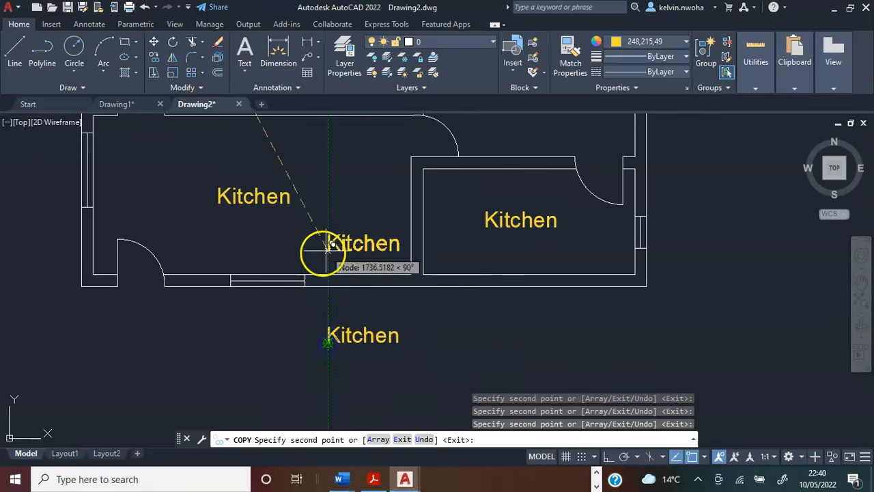
pyautogui.scroll(-5, 324, 257)
pyautogui.moveTo(312, 262); pyautogui.dragTo(311, 285, button='middle')
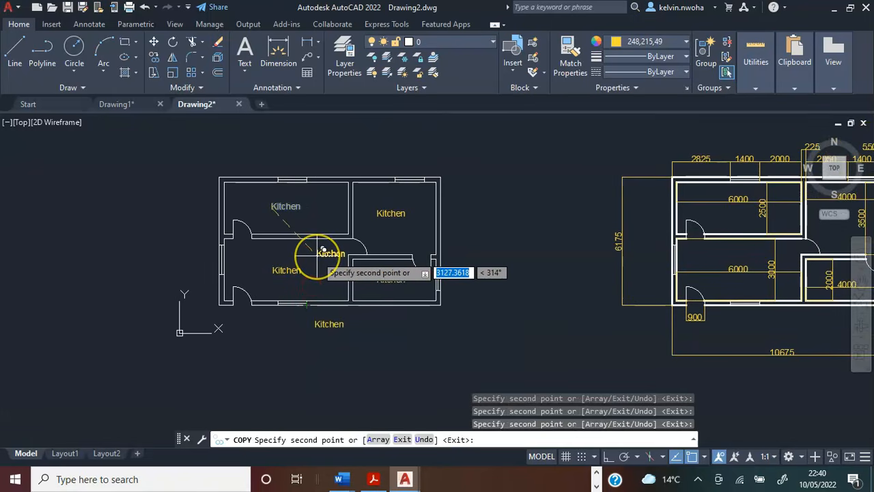
pyautogui.press('Escape')
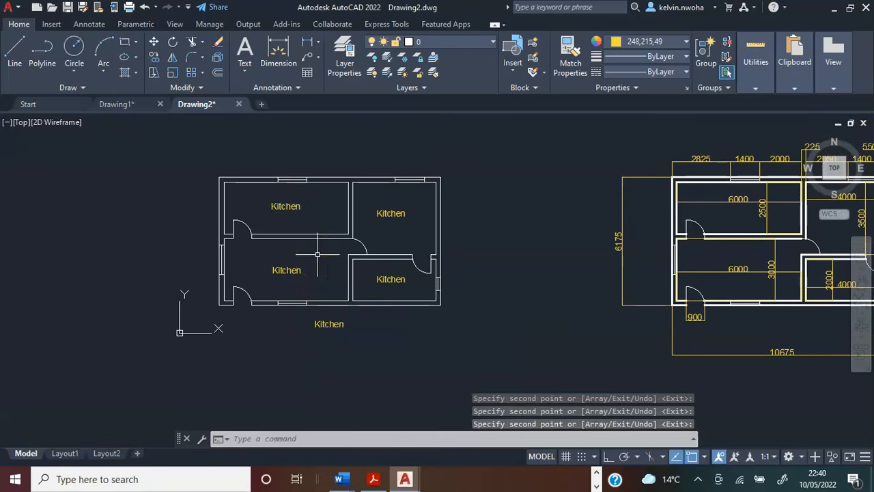
pyautogui.scroll(4, 292, 278)
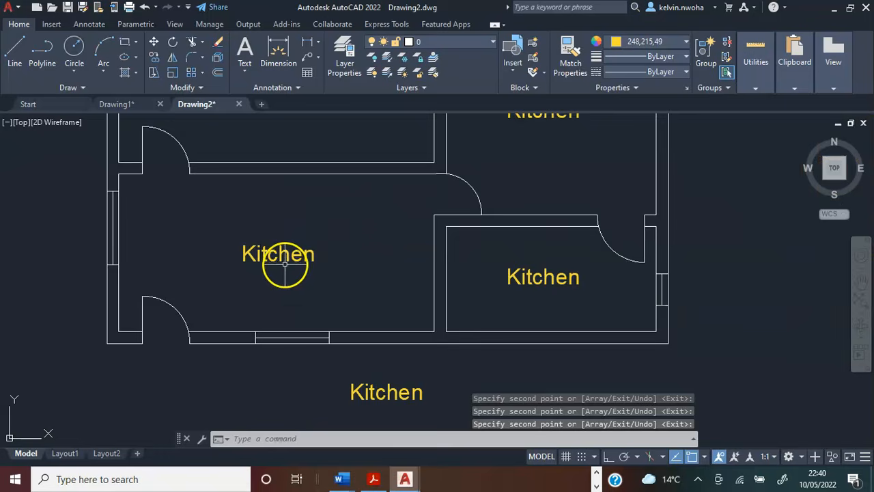
# Change the "Kitchen" label in the lower-left room to "Living Room".
pyautogui.scroll(-2, 285, 264)
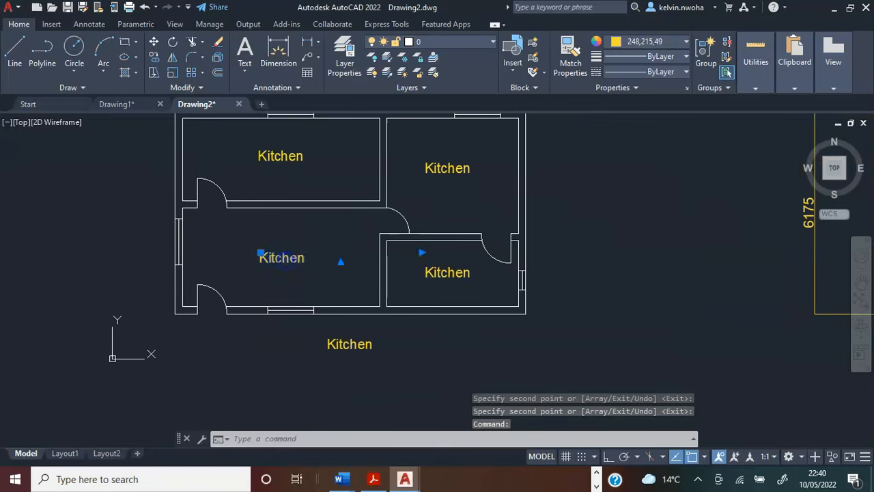
pyautogui.doubleClick(287, 258)
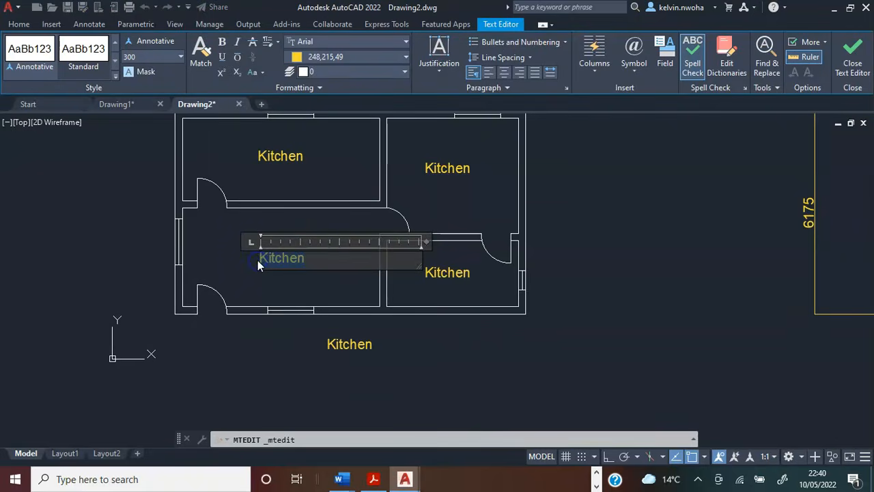
pyautogui.write('Living Room')
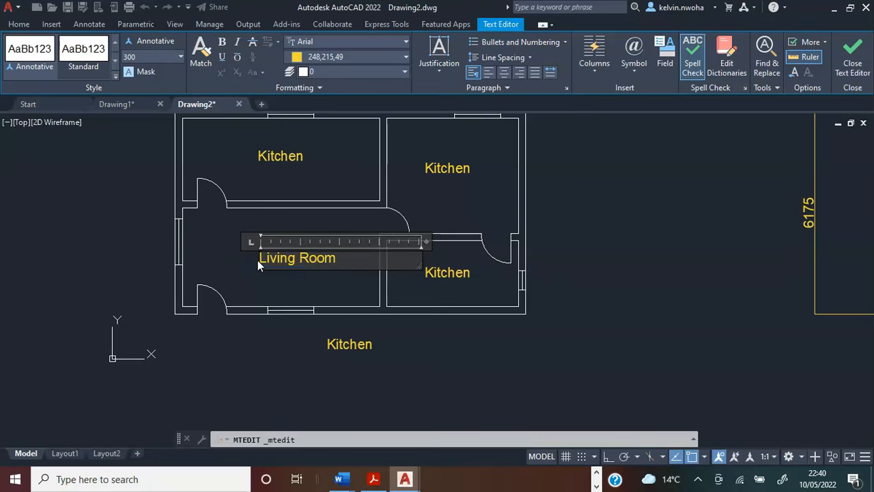
pyautogui.click(403, 346)
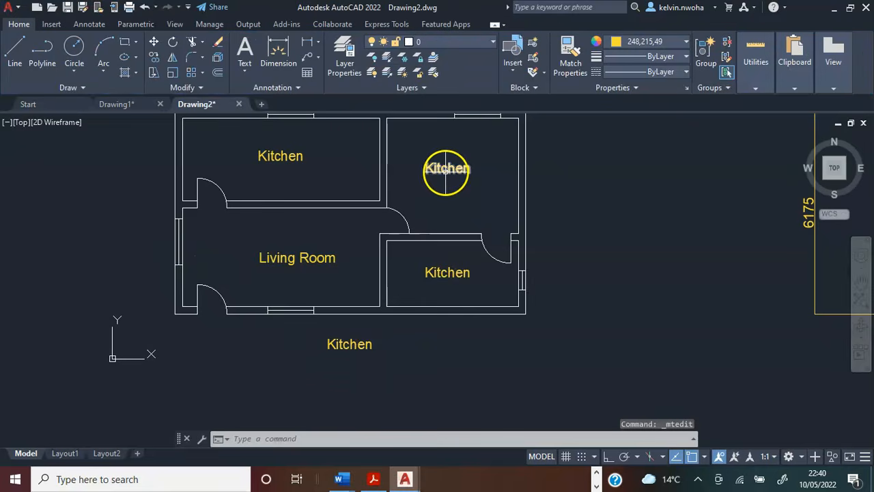
# Change the upper-right room's label to "Bedroom" and the lower-right room's label to "Toilet".
pyautogui.doubleClick(478, 168)
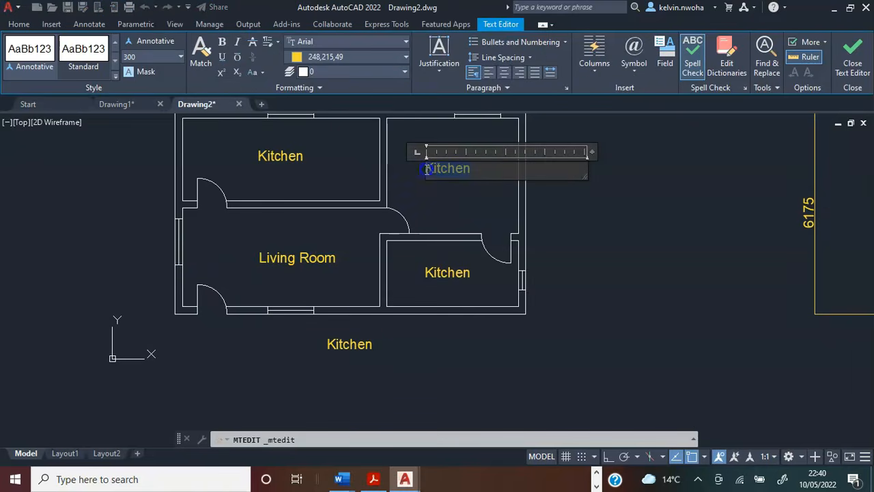
pyautogui.write('Bedroom')
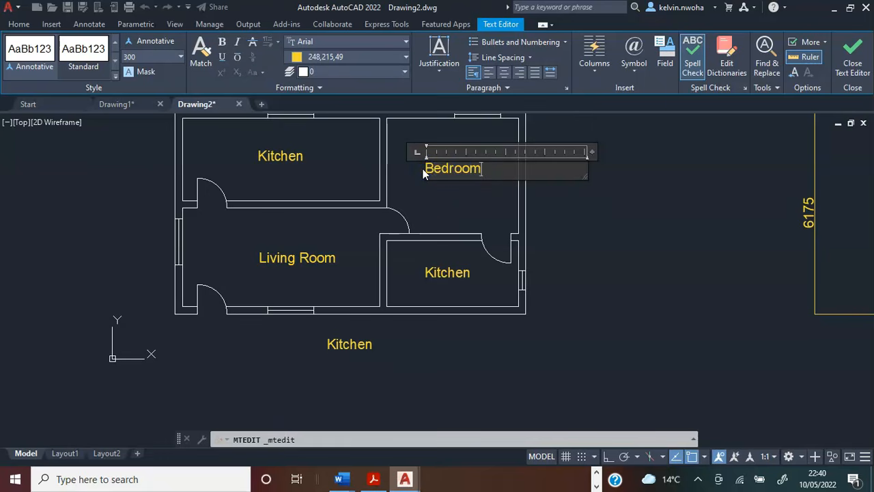
pyautogui.click(579, 231)
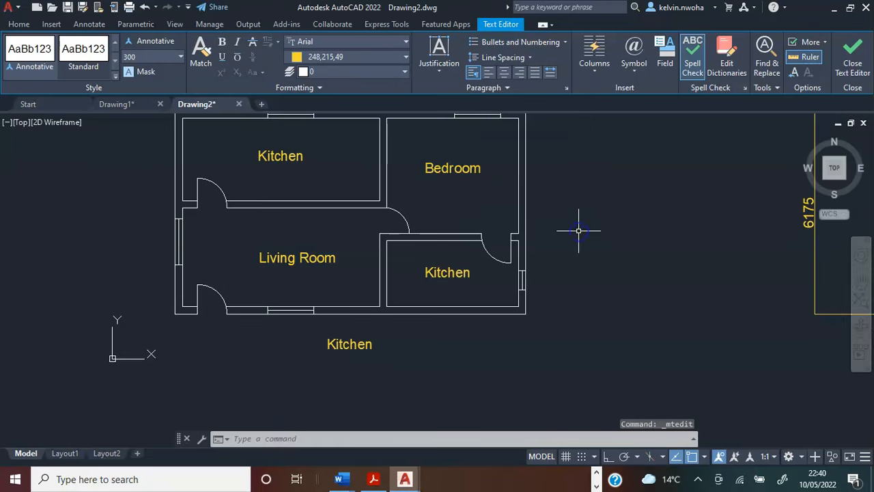
pyautogui.doubleClick(451, 275)
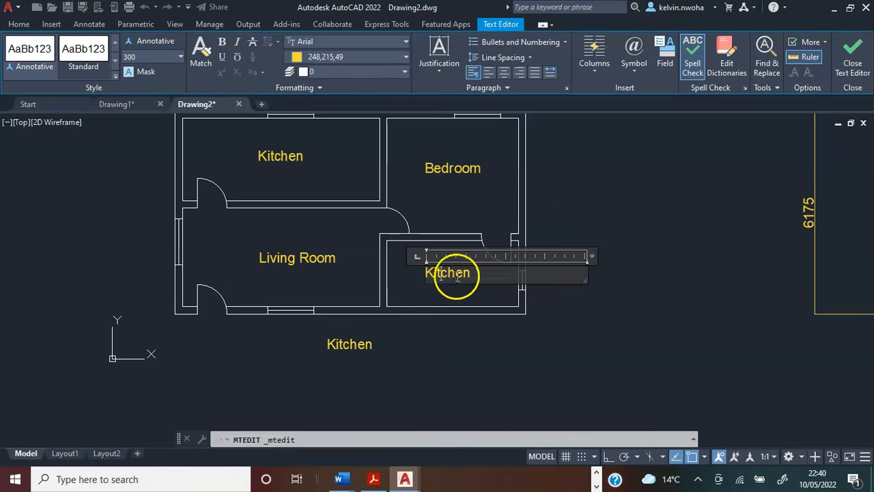
pyautogui.write('Toilet')
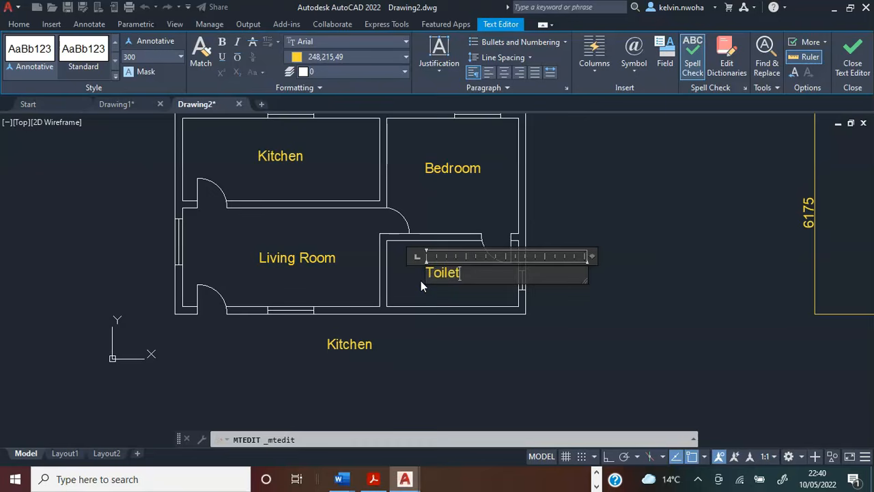
pyautogui.click(510, 335)
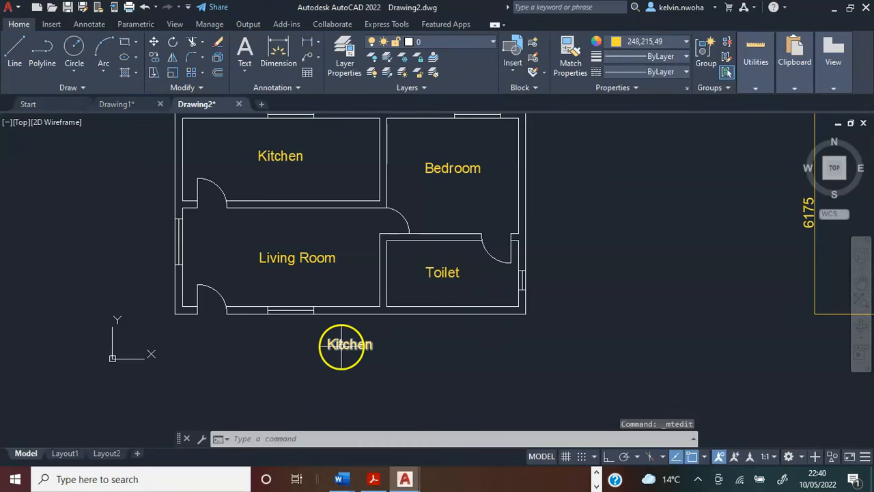
# Replace the "Kitchen" text below the plan's bottom wall with the title "A One Bedroom Apartment".
pyautogui.doubleClick(389, 346)
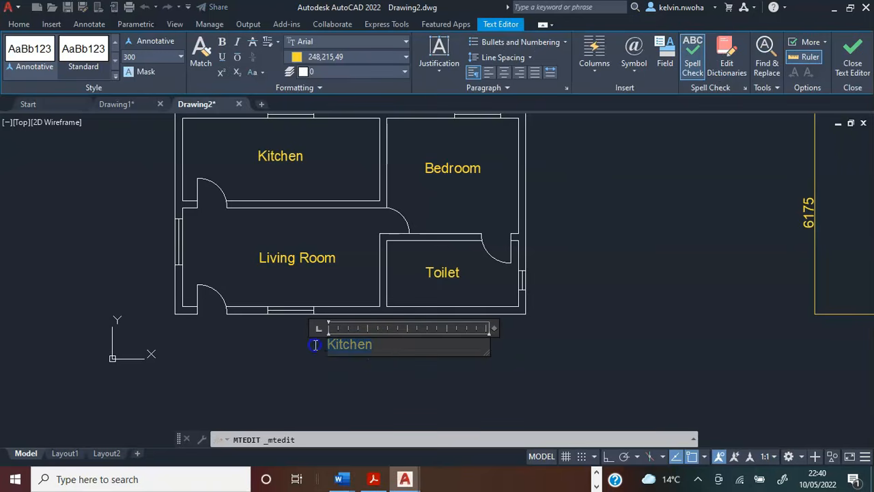
pyautogui.write('A One ')
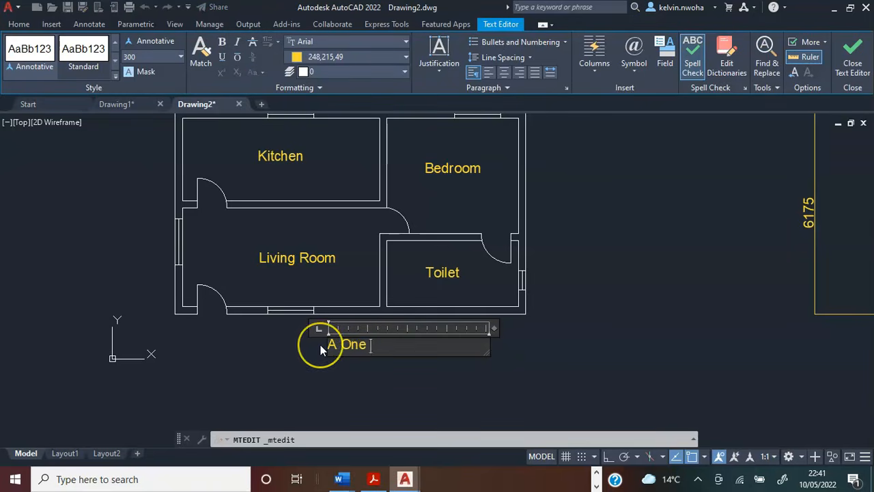
pyautogui.write('Bedro')
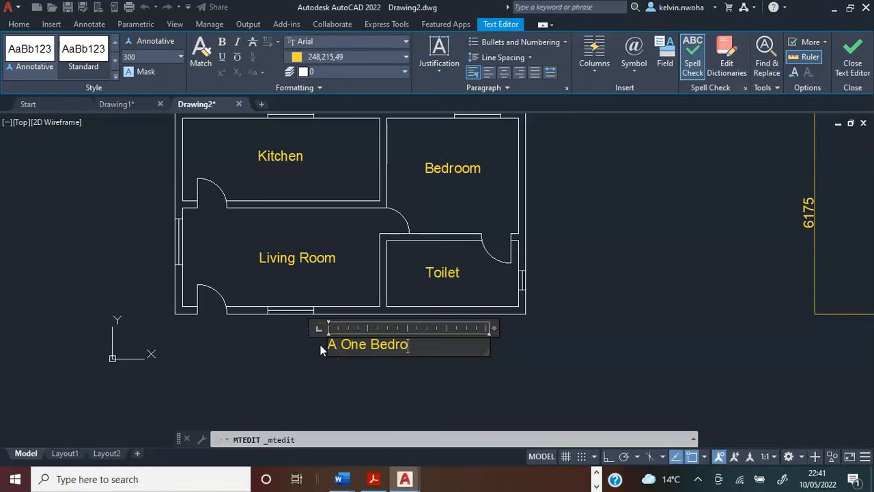
pyautogui.write('om Apartment')
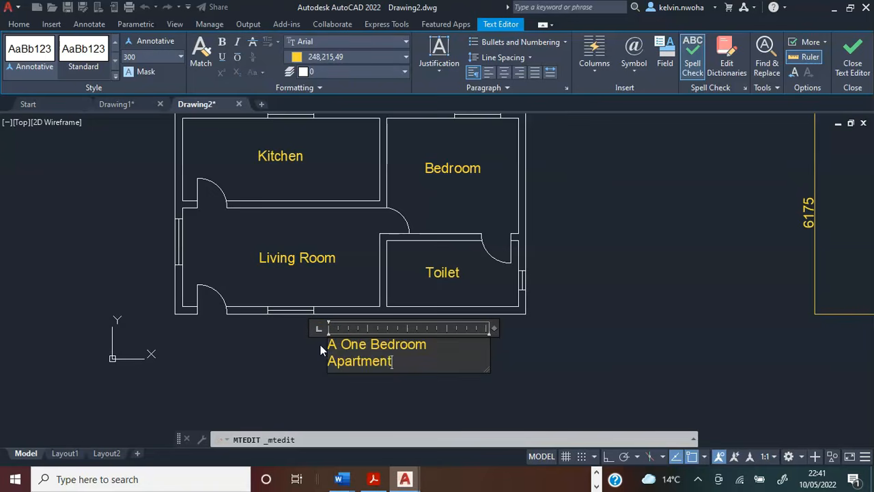
pyautogui.click(445, 376)
# Widen the title's text frame so that "A One Bedroom Apartment" fits on a single line.
pyautogui.click(390, 364)
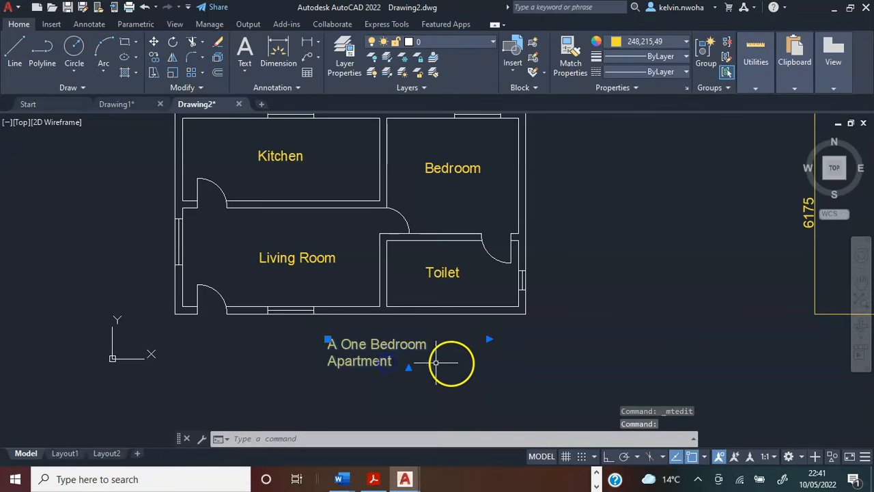
pyautogui.click(490, 339)
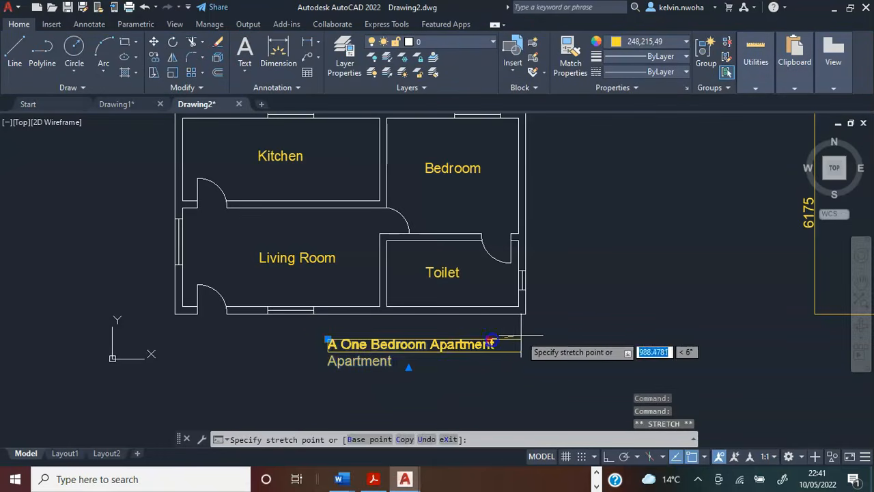
pyautogui.click(557, 335)
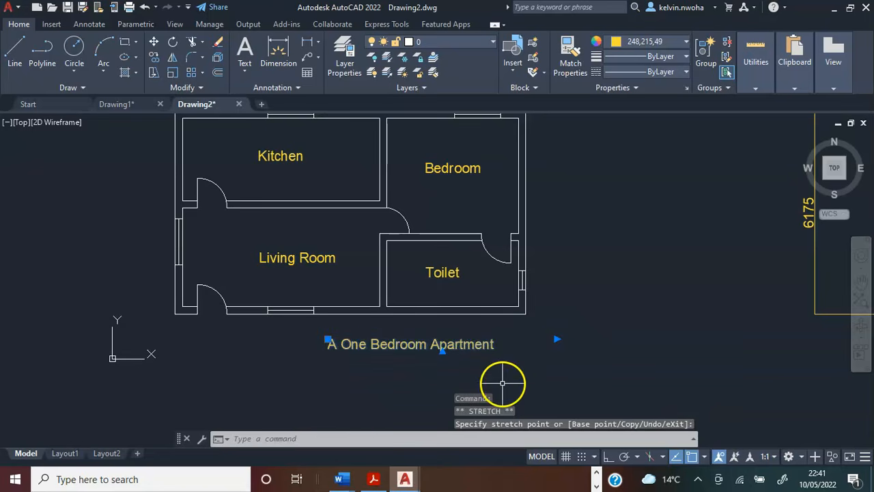
# Move the "A One Bedroom Apartment" title leftward so it sits centred below the floor plan.
pyautogui.write('e')
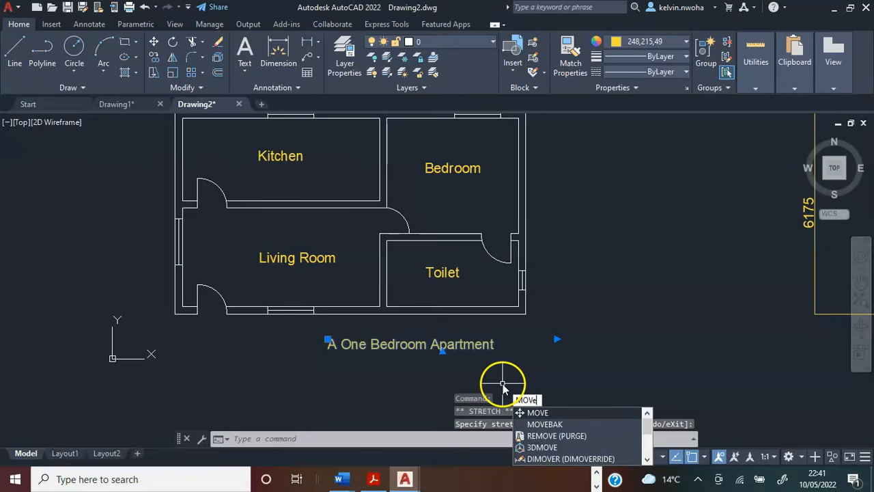
pyautogui.press('Return')
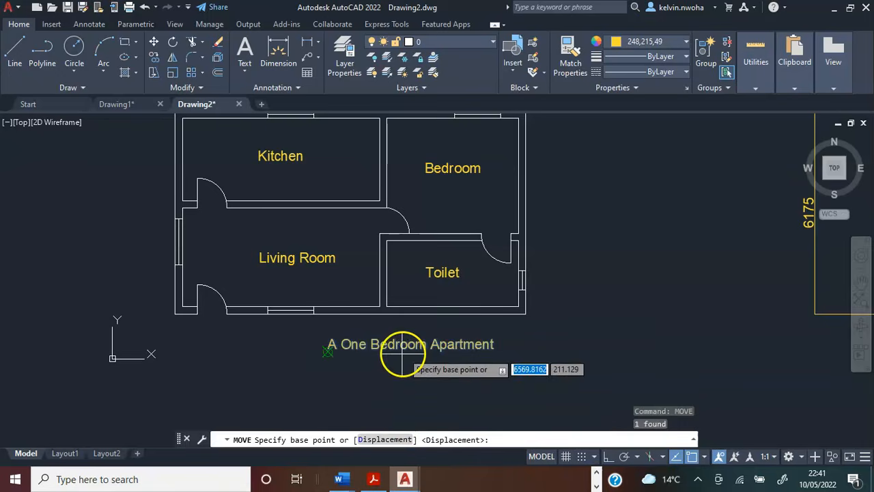
pyautogui.click(329, 350)
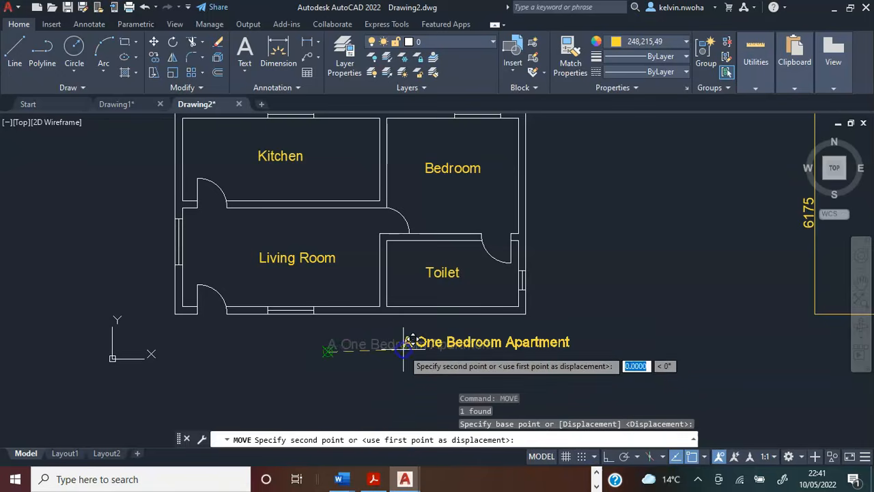
pyautogui.click(272, 350)
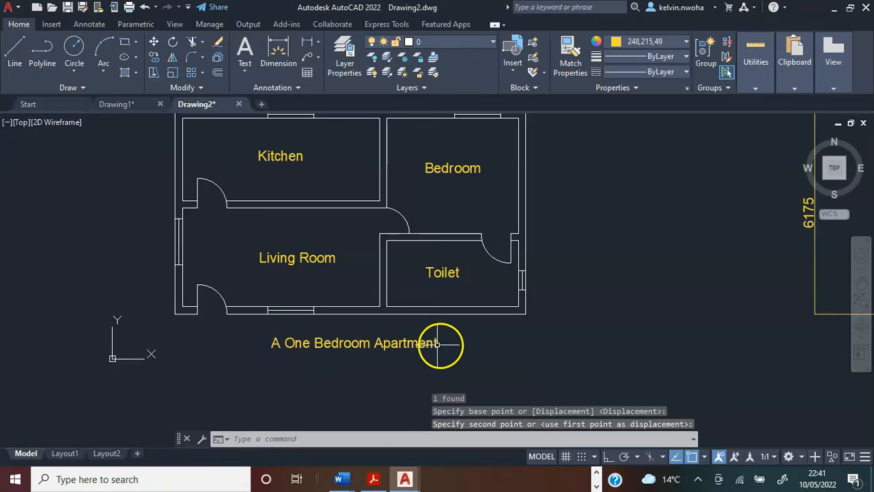
# Examine the dimensioned, heavier-lined copy of the floor plan next to the labelled original.
pyautogui.scroll(-1, 363, 303)
pyautogui.scroll(1, 362, 304)
pyautogui.moveTo(362, 305); pyautogui.dragTo(307, 325, button='middle')
pyautogui.scroll(-3, 269, 317)
pyautogui.scroll(3, 422, 311)
pyautogui.scroll(2, 422, 310)
pyautogui.moveTo(467, 310); pyautogui.dragTo(404, 306, button='middle')
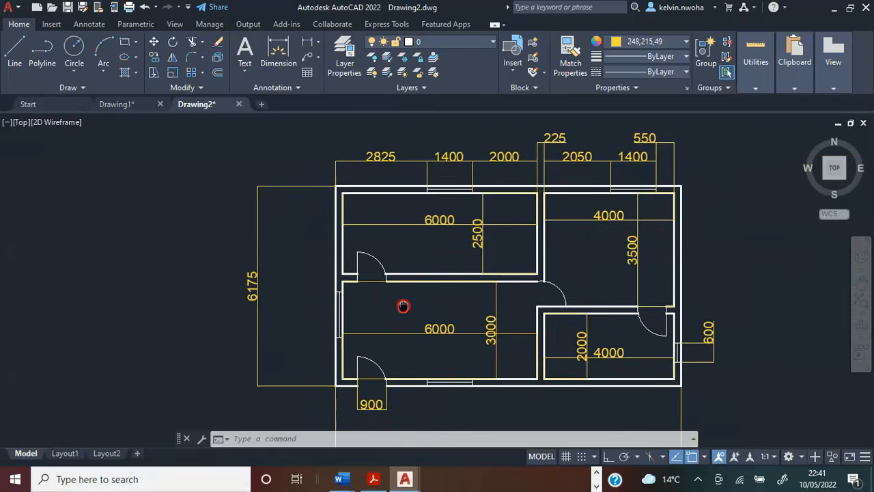
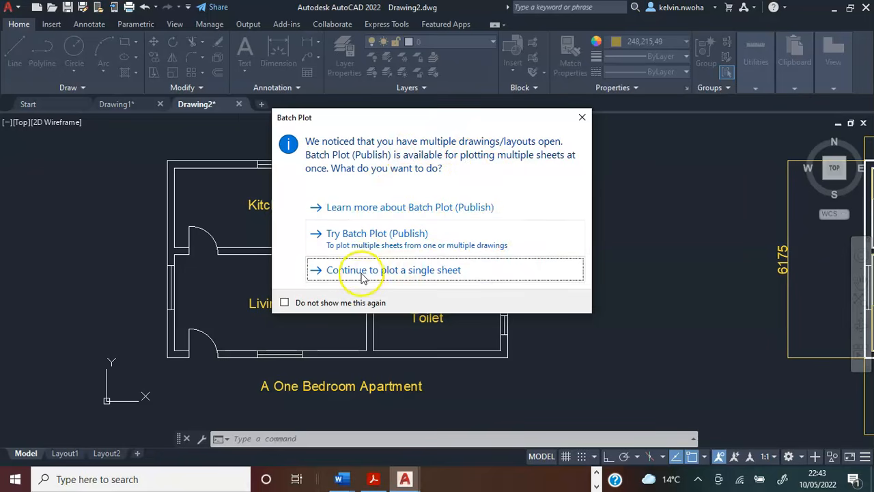
# Set up a single-sheet plot of the drawing, centred on the paper in portrait orientation.
pyautogui.click(421, 273)
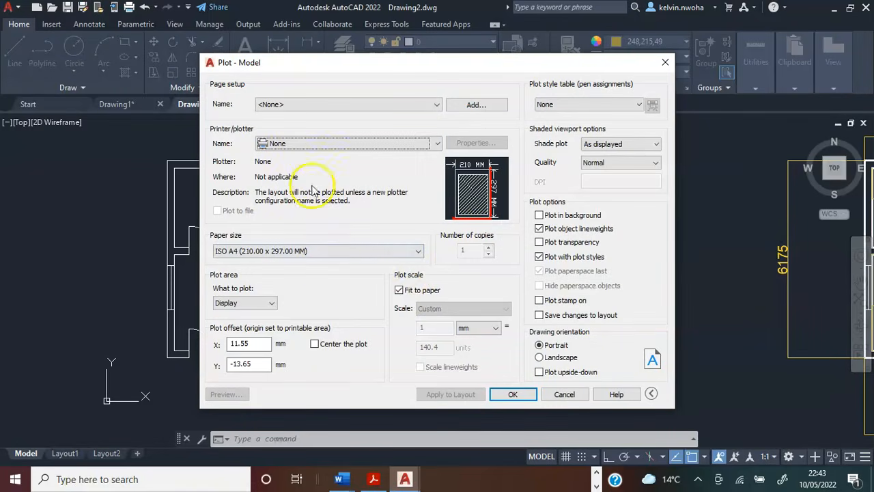
pyautogui.click(318, 143)
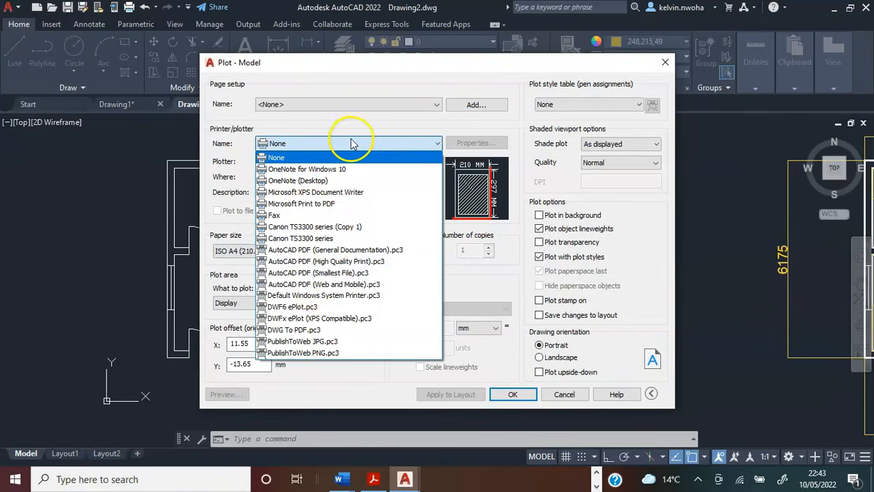
pyautogui.click(354, 136)
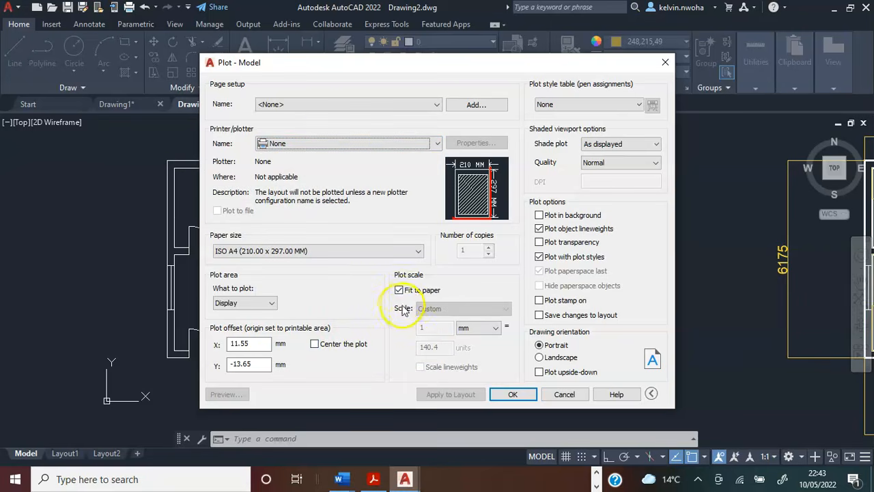
pyautogui.click(315, 345)
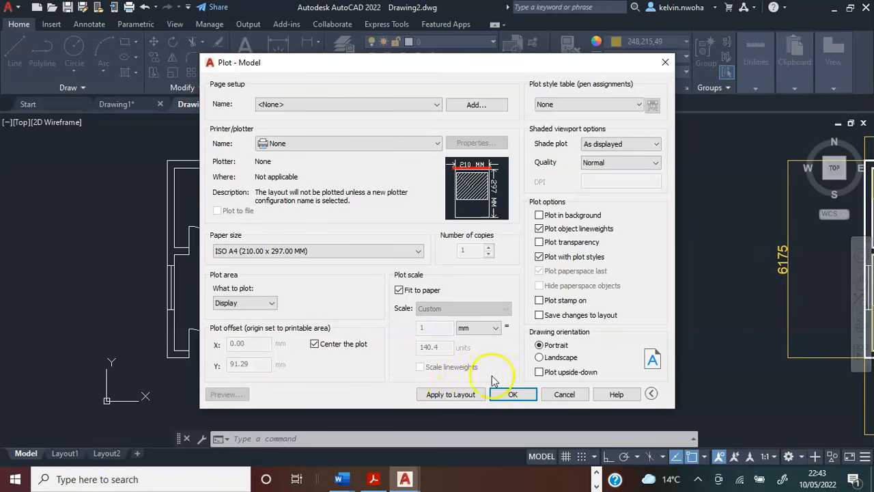
pyautogui.click(539, 358)
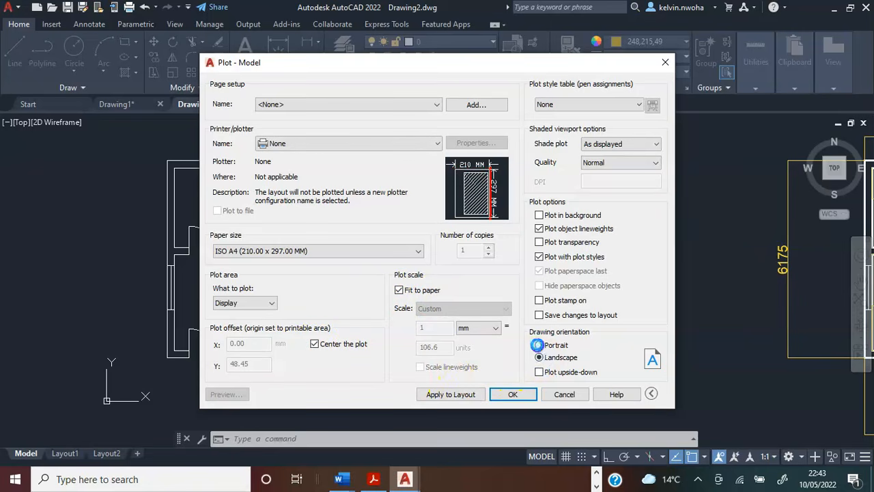
pyautogui.click(538, 345)
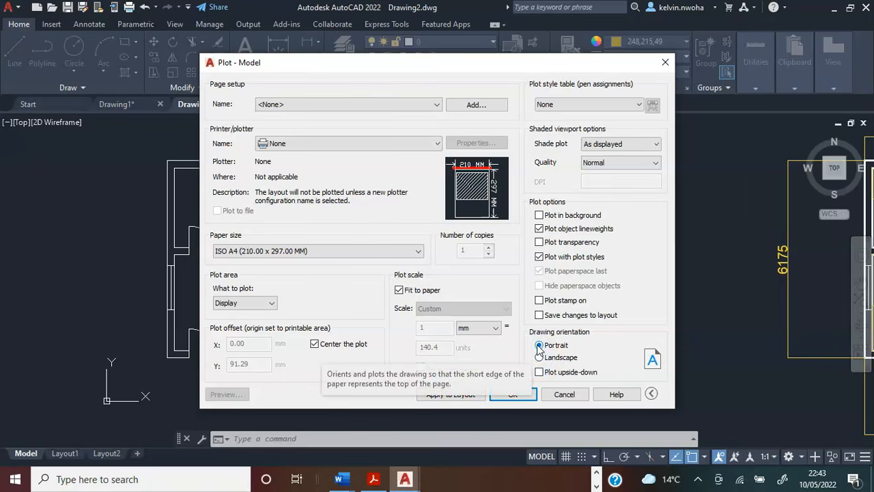
pyautogui.click(418, 250)
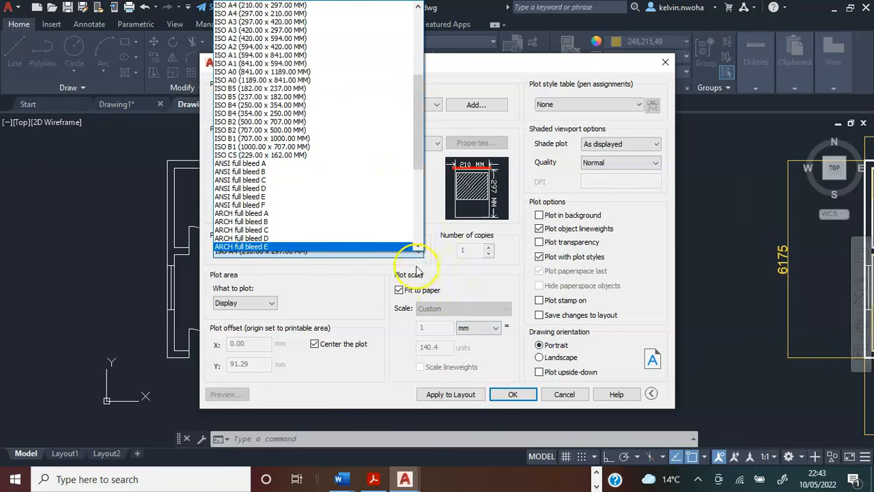
pyautogui.click(420, 271)
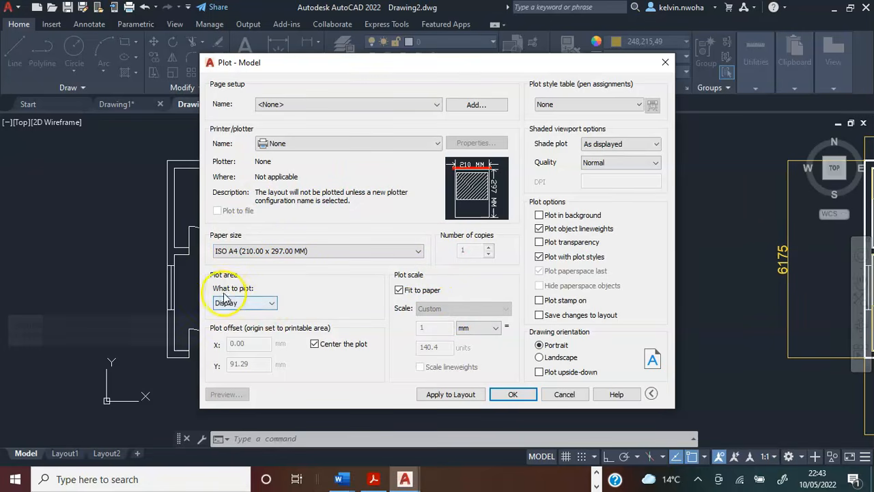
# Set the plot area to a window enclosing the labelled floor plan and its title.
pyautogui.click(273, 303)
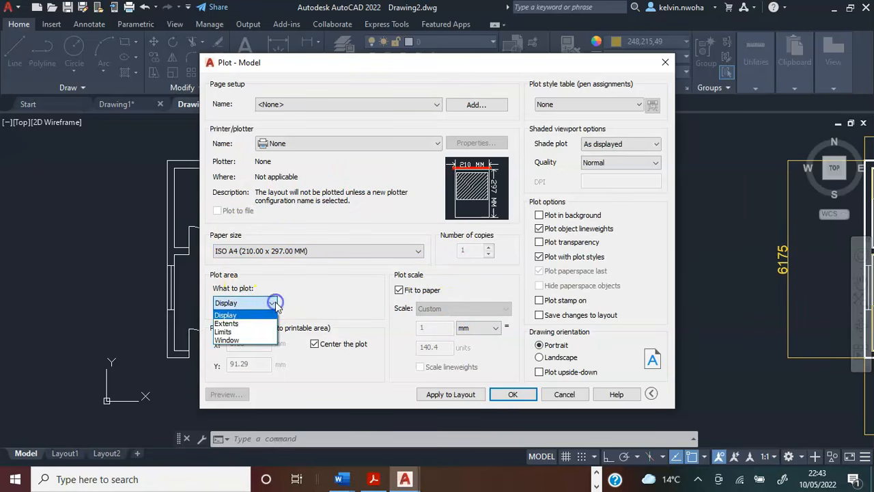
pyautogui.click(229, 340)
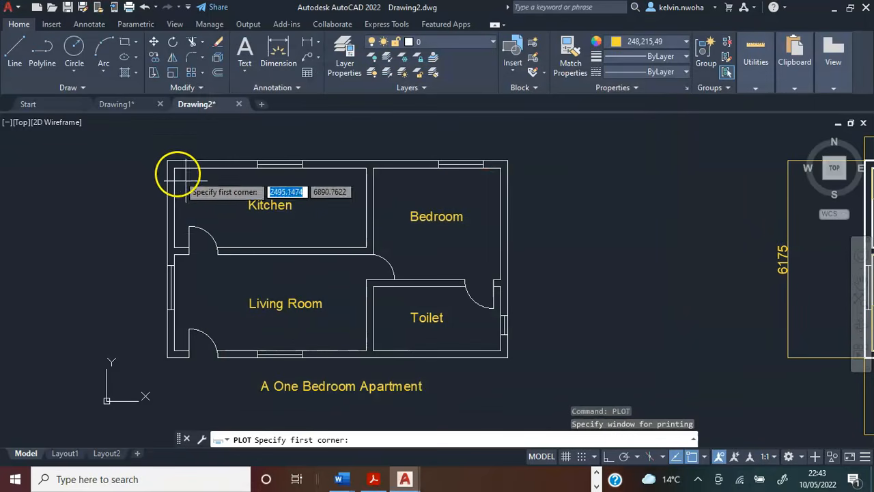
pyautogui.click(151, 146)
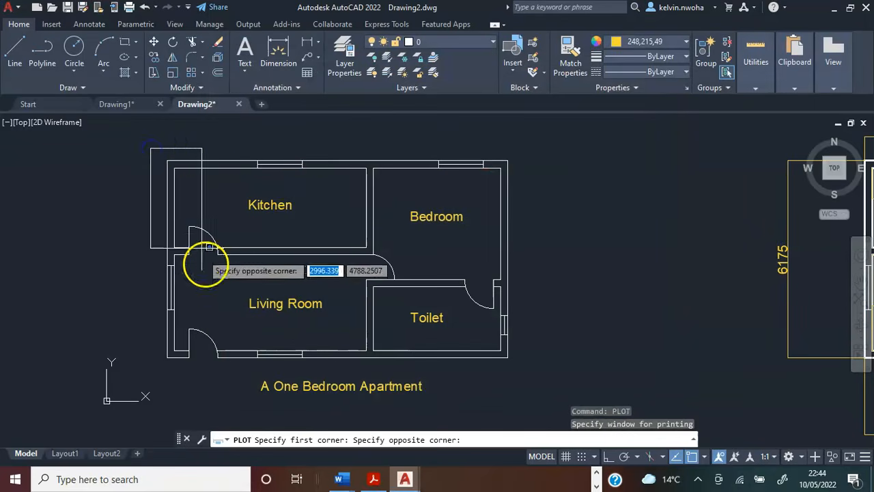
pyautogui.click(534, 394)
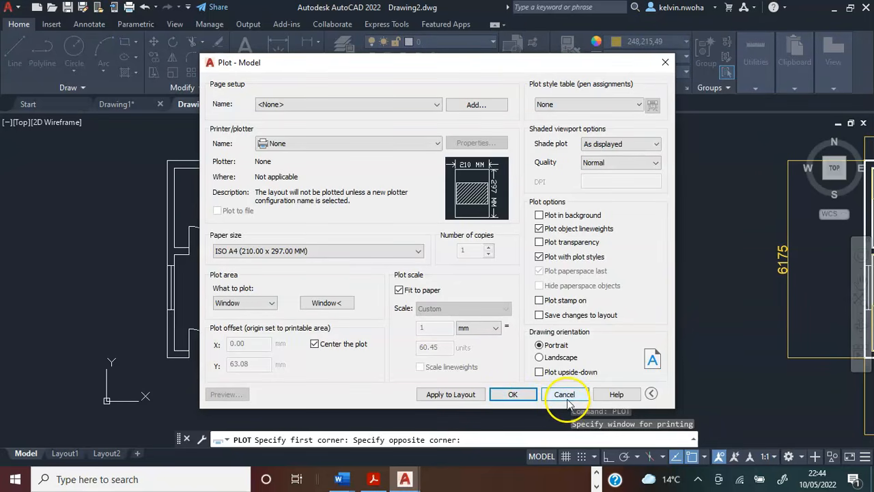
# Review the available plotters and paper sizes, and cancel the plot setup.
pyautogui.click(386, 145)
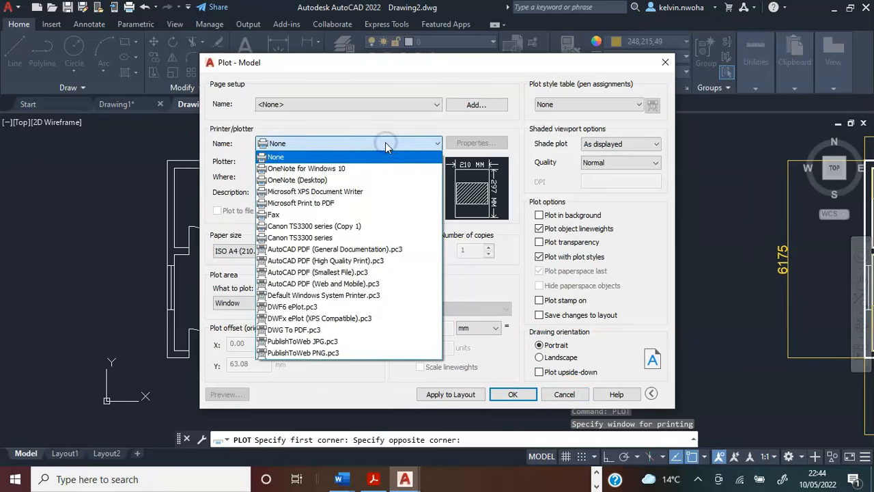
pyautogui.click(385, 142)
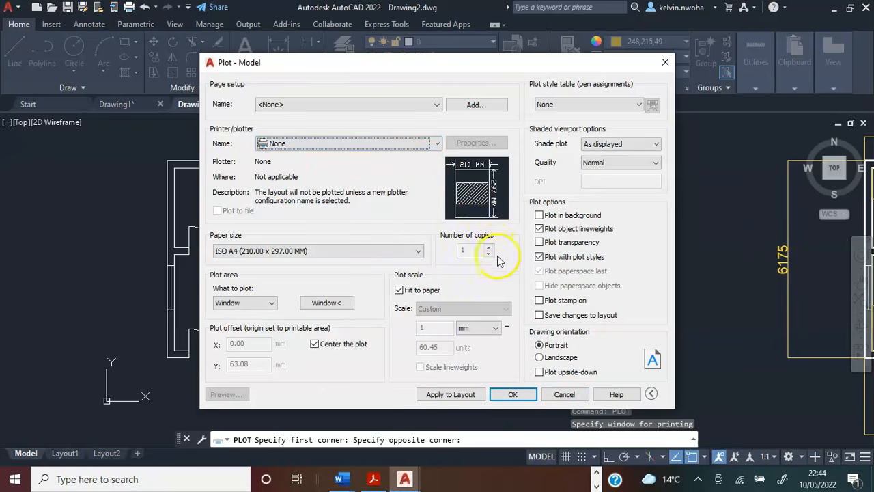
pyautogui.click(364, 253)
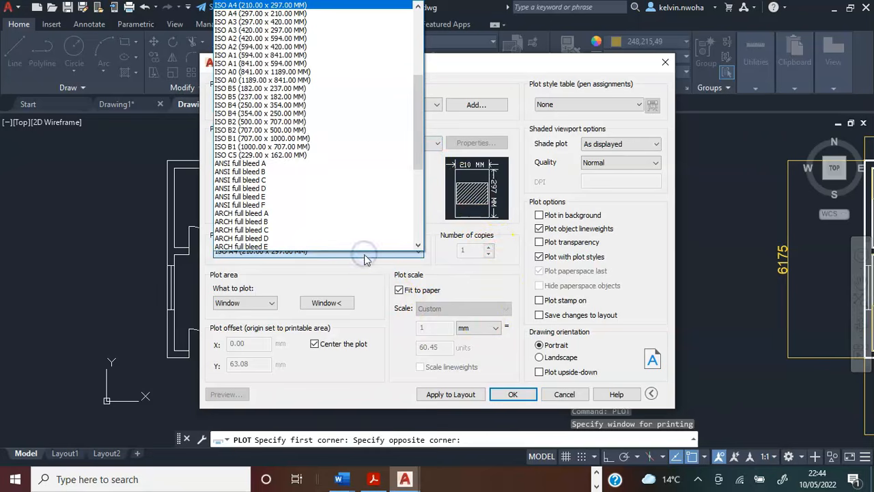
pyautogui.click(372, 273)
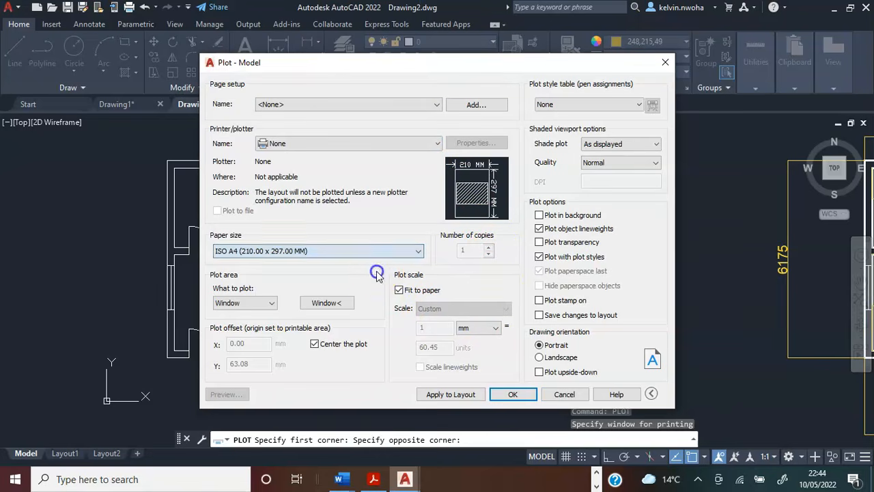
pyautogui.click(558, 398)
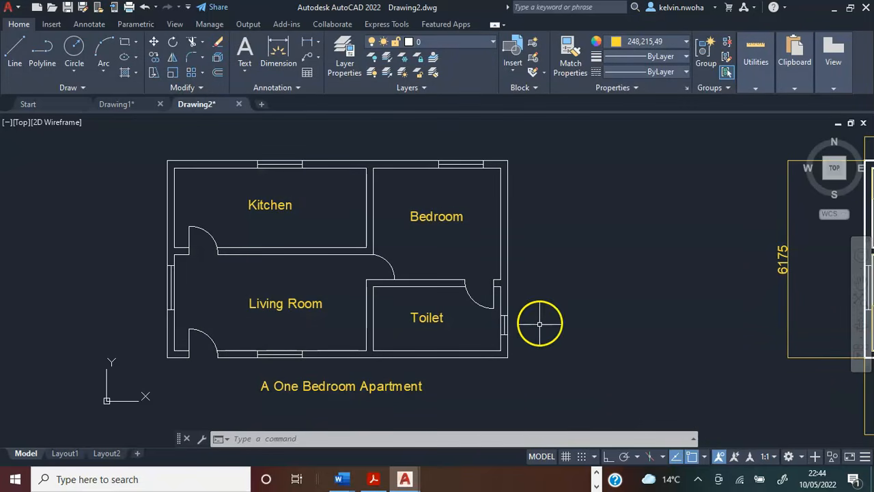
# Try a single-sheet plot with its window around the dimensioned floor plan copy, and cancel it.
pyautogui.scroll(-6, 287, 239)
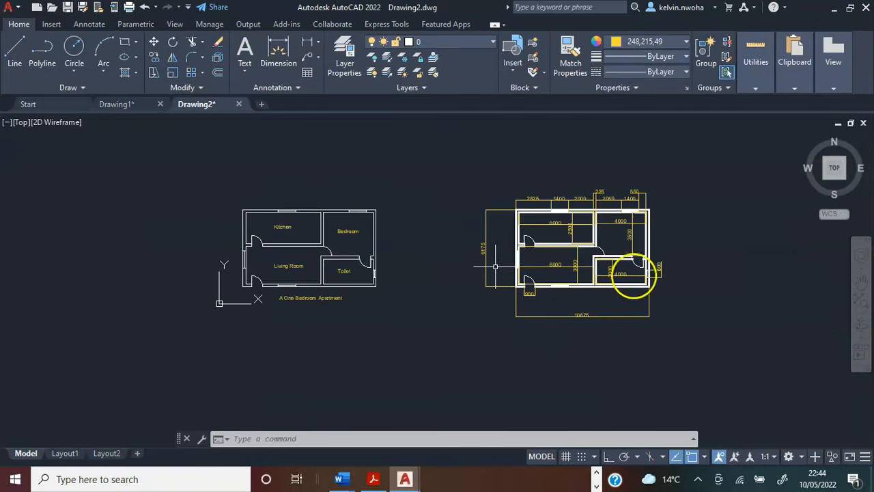
pyautogui.scroll(4, 673, 249)
pyautogui.scroll(-4, 644, 236)
pyautogui.scroll(2, 647, 235)
pyautogui.moveTo(646, 235); pyautogui.dragTo(593, 242, button='middle')
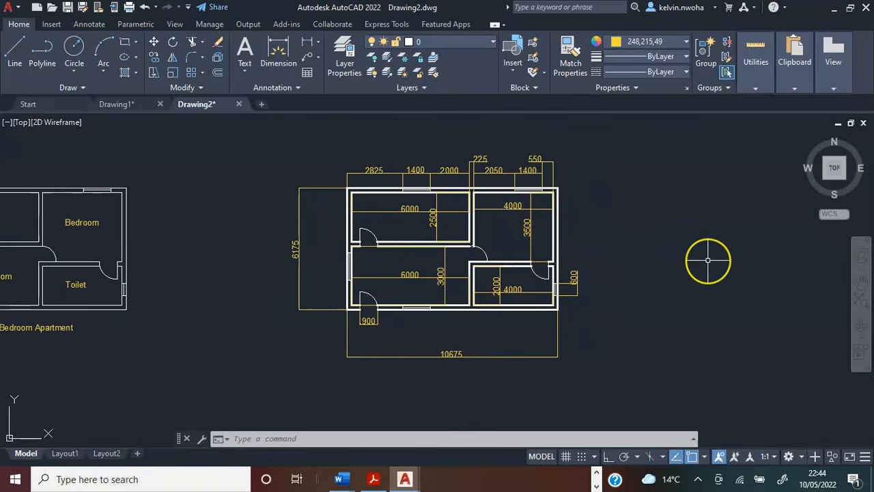
pyautogui.press('Return')
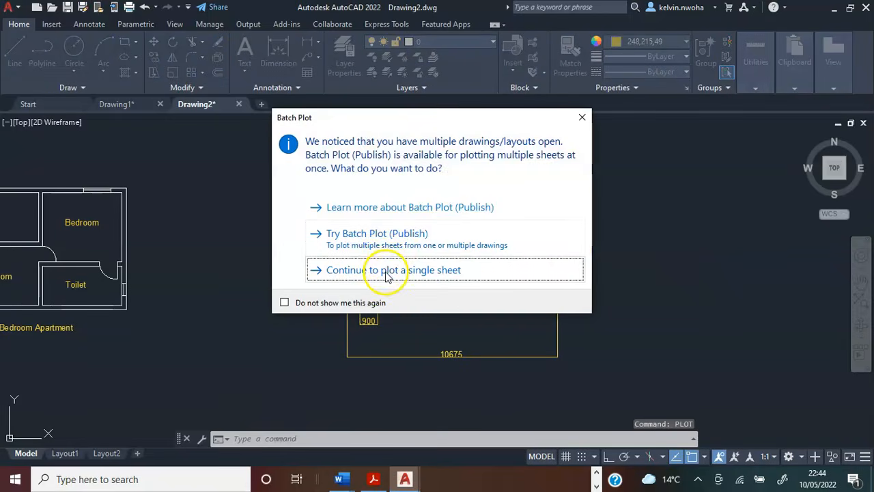
pyautogui.click(387, 271)
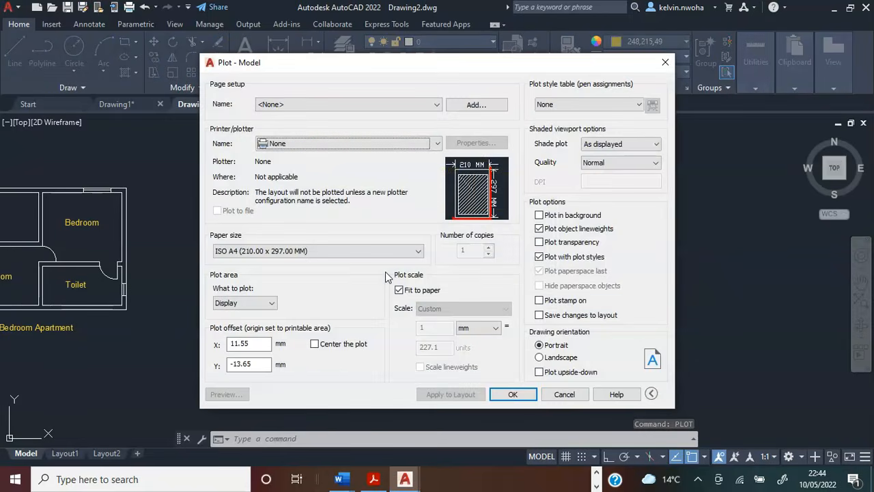
pyautogui.click(269, 303)
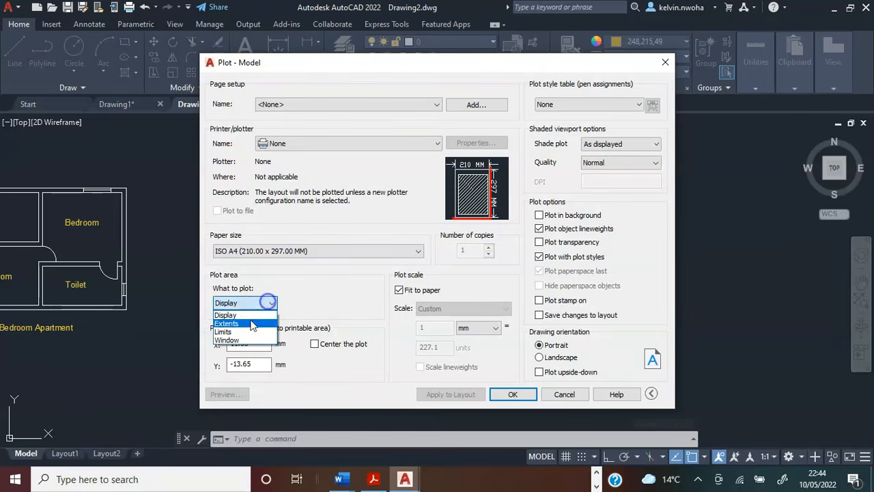
pyautogui.click(233, 341)
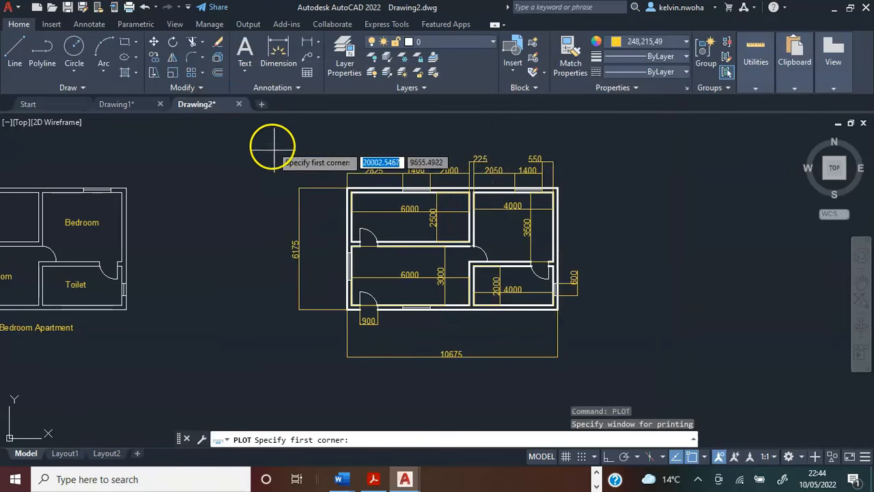
pyautogui.click(272, 137)
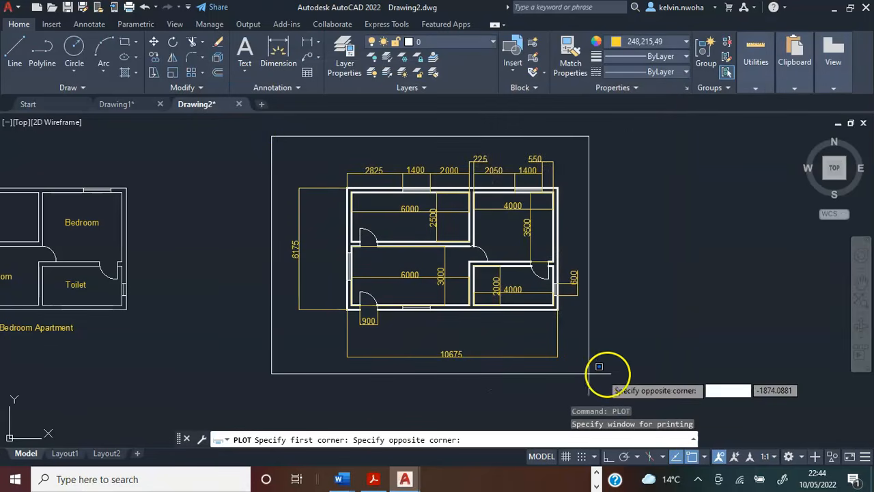
pyautogui.click(626, 375)
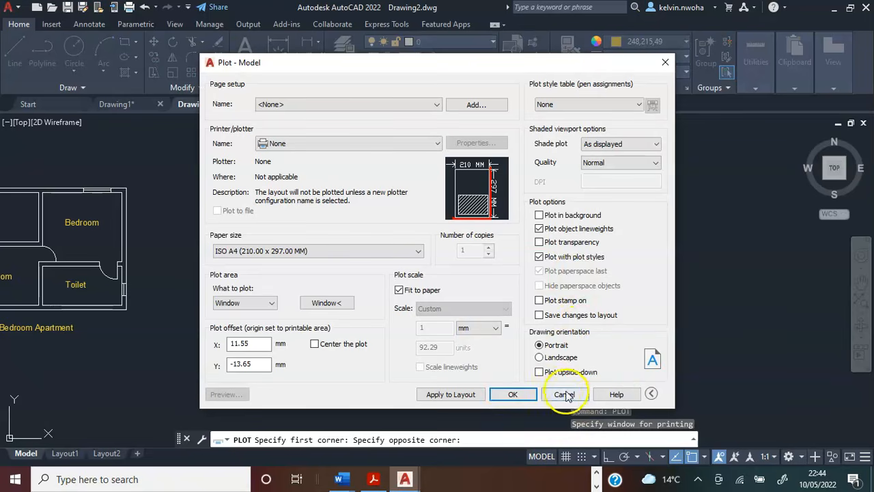
pyautogui.click(563, 397)
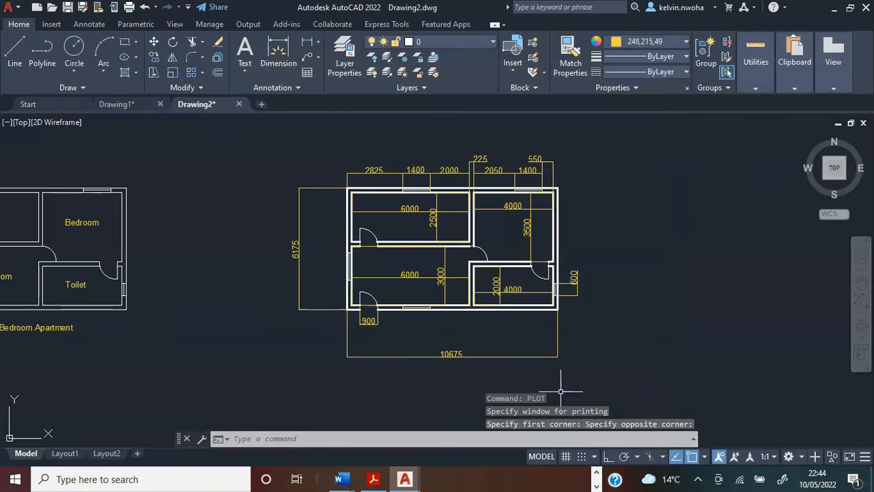
# Zoom to a window framing the labelled floor plan and its "A One Bedroom Apartment" title.
pyautogui.scroll(-2, 593, 372)
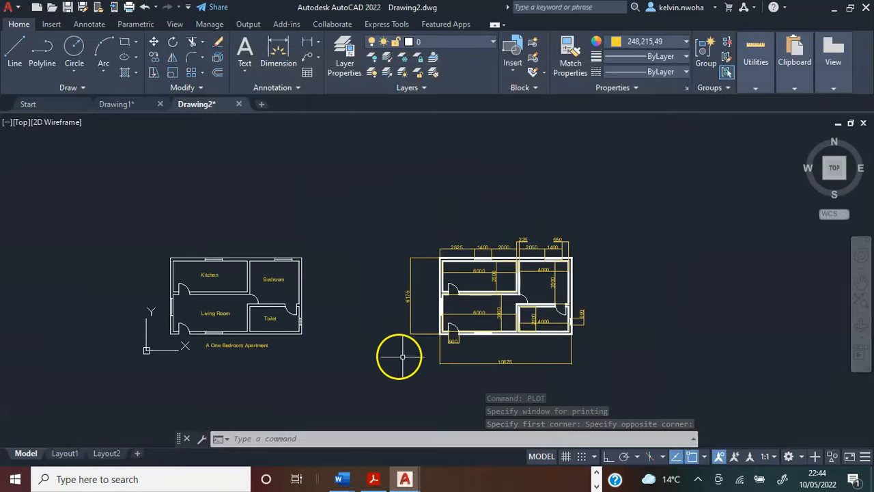
pyautogui.scroll(2, 399, 356)
pyautogui.moveTo(388, 355)
pyautogui.mouseDown(button='middle')
pyautogui.moveTo(422, 353)
pyautogui.moveTo(440, 305)
pyautogui.mouseUp(button='middle')
pyautogui.moveTo(438, 344); pyautogui.dragTo(386, 322, button='middle')
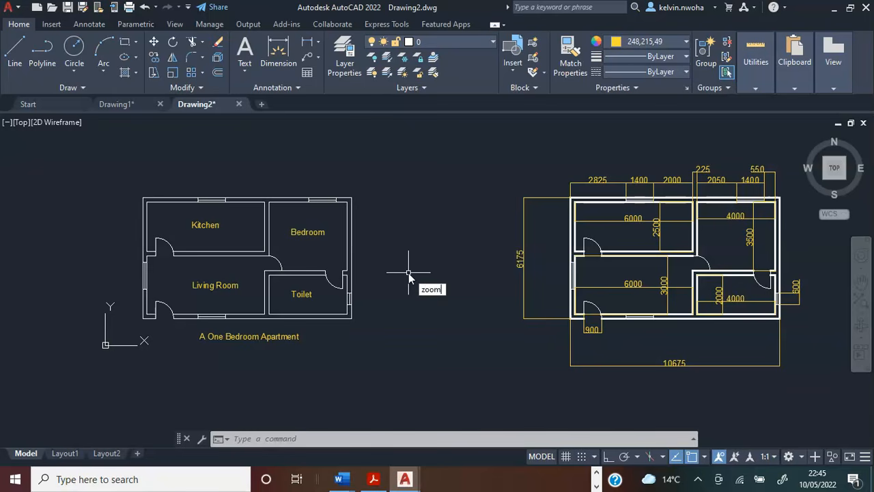
pyautogui.press('Return')
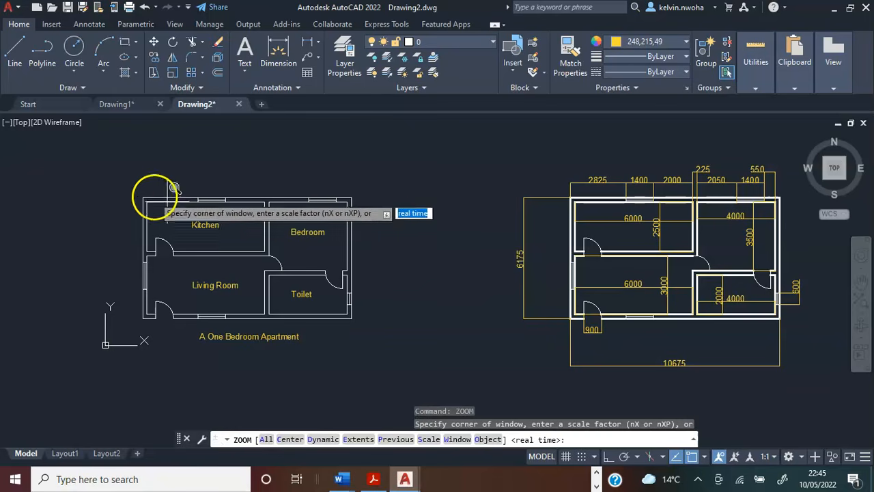
pyautogui.click(129, 189)
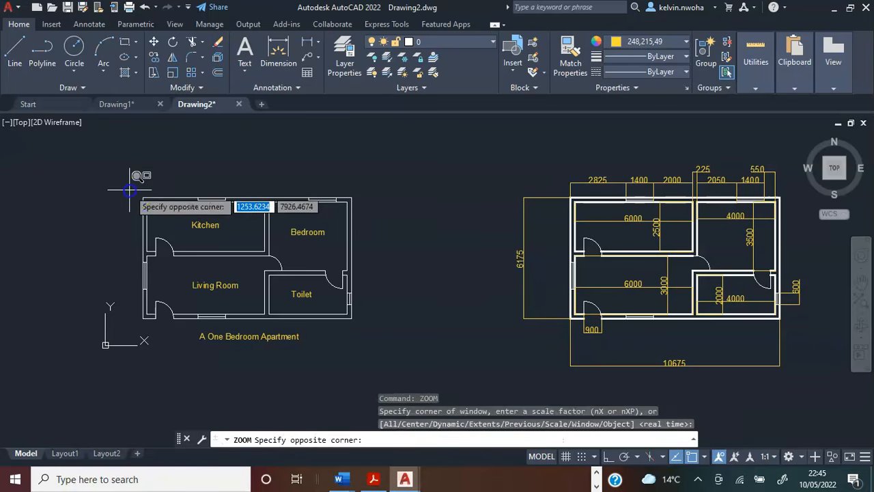
pyautogui.click(373, 341)
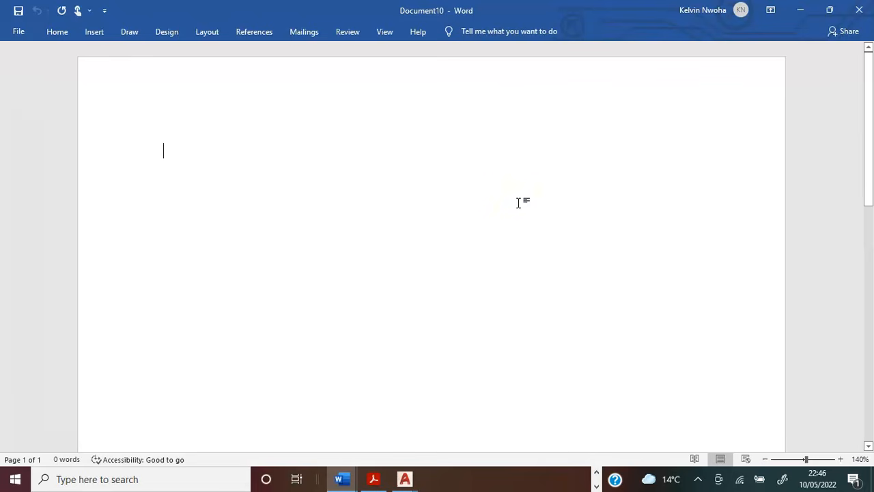
# Switch to the blank Word document, paste the labelled floor plan screenshot on a centred line with an empty line below, and select the picture.
pyautogui.hotkey('ctrl', 'e')
pyautogui.press('Return')
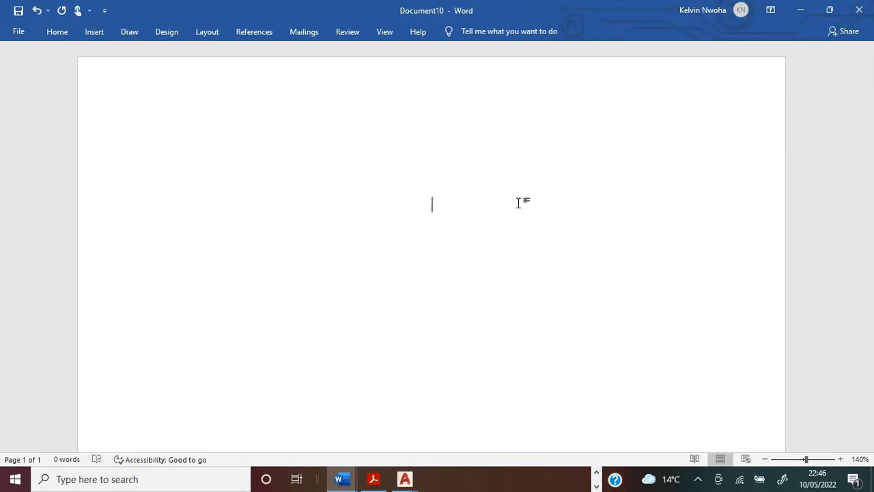
pyautogui.hotkey('ctrl', 'v')
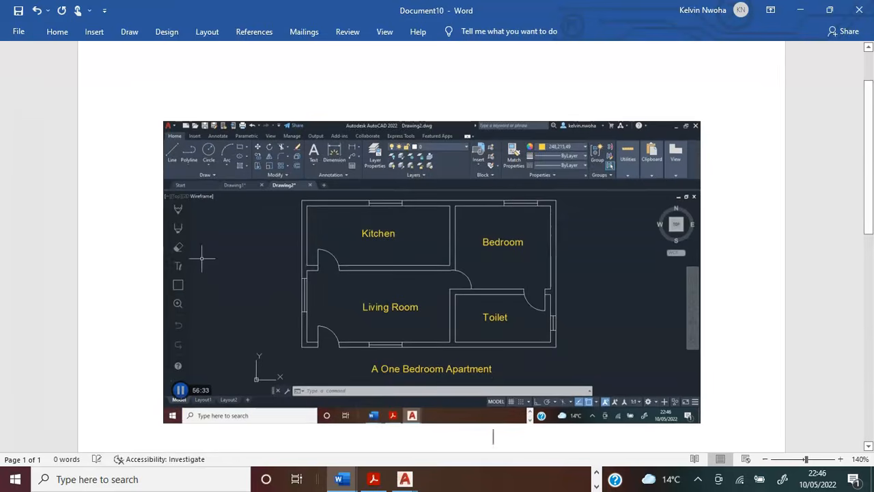
pyautogui.press('Return')
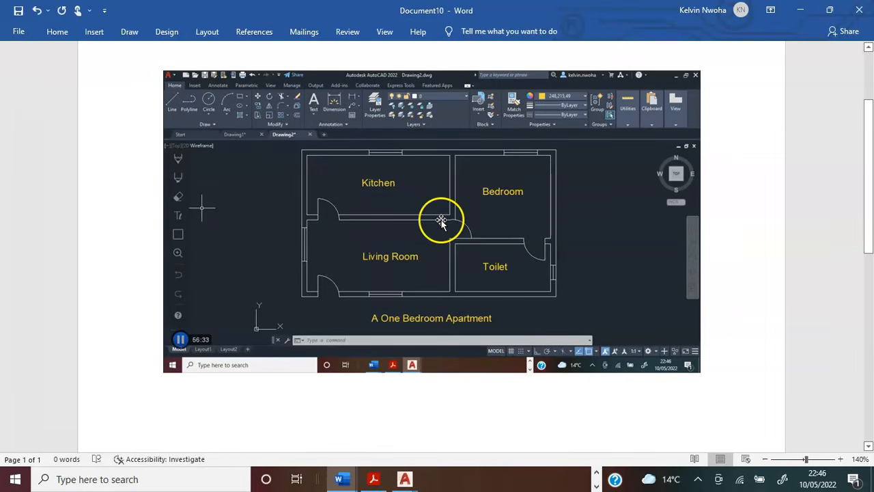
pyautogui.click(442, 221)
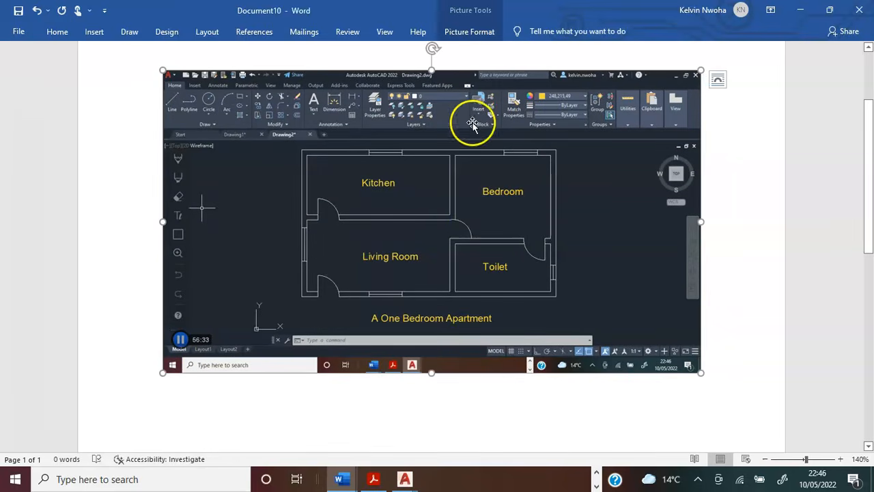
# Crop the pasted screenshot to the floor plan and its "A One Bedroom Apartment" title, and enlarge the cropped picture.
pyautogui.click(463, 34)
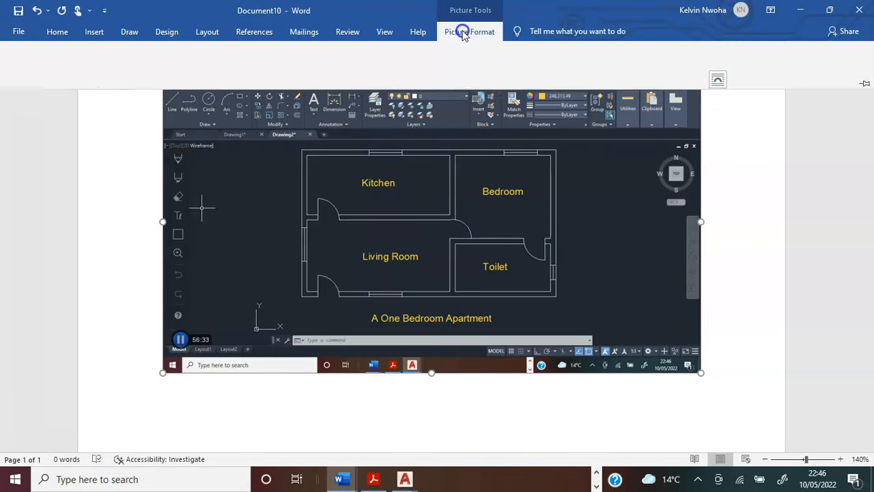
pyautogui.click(765, 58)
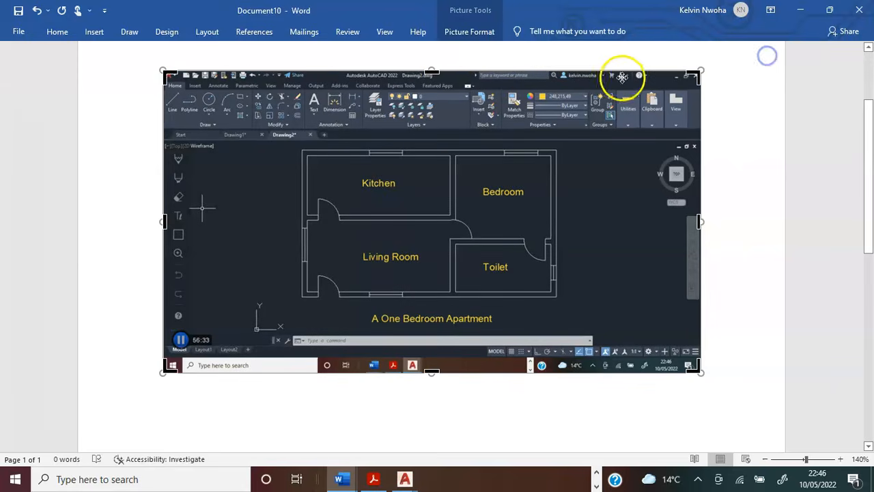
pyautogui.moveTo(432, 73); pyautogui.dragTo(431, 145)
pyautogui.moveTo(431, 297); pyautogui.dragTo(431, 259)
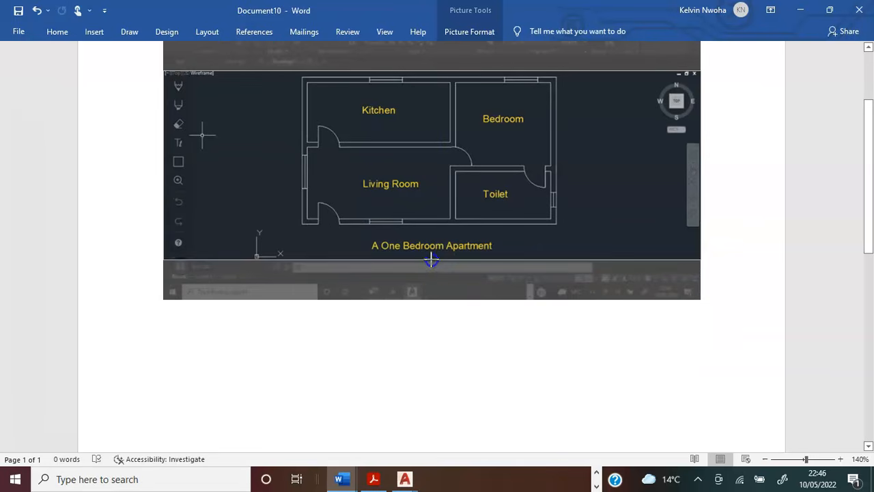
pyautogui.moveTo(164, 168); pyautogui.dragTo(293, 174)
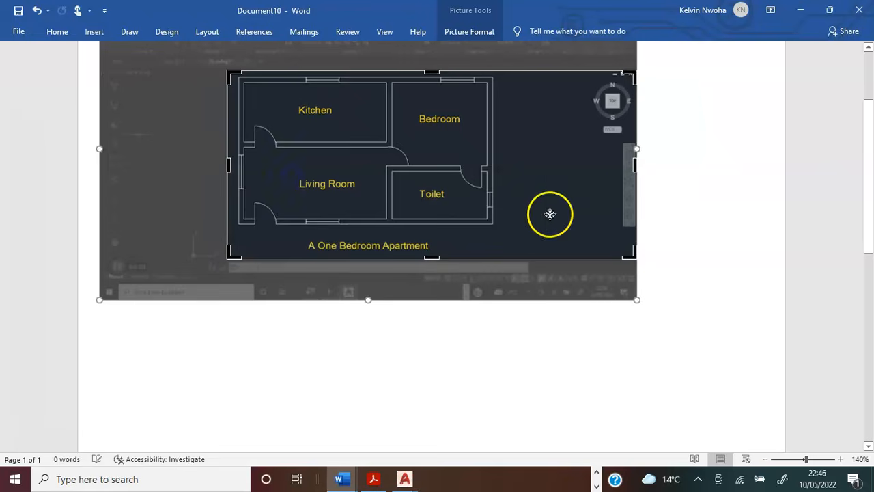
pyautogui.moveTo(635, 165); pyautogui.dragTo(501, 165)
pyautogui.click(526, 341)
pyautogui.click(525, 254)
pyautogui.moveTo(568, 260); pyautogui.dragTo(652, 323)
# Below the picture, add the left-aligned line "This is a house plan for a one bedroom apartment.".
pyautogui.click(560, 378)
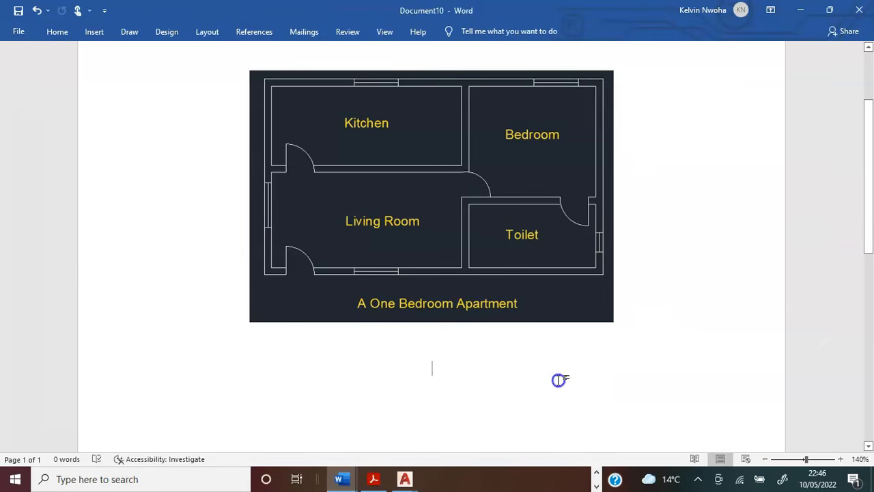
pyautogui.hotkey('ctrl', 'l')
pyautogui.write('This ')
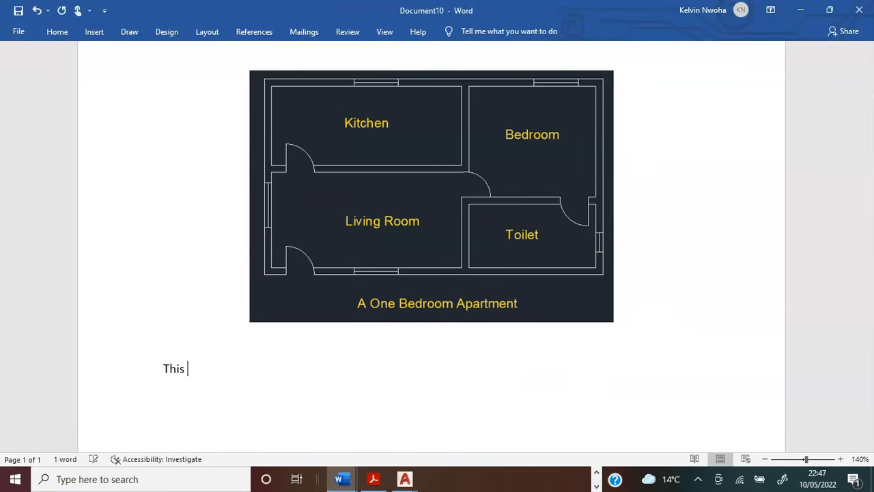
pyautogui.write('is a house plan for a one bedroom apartment.')
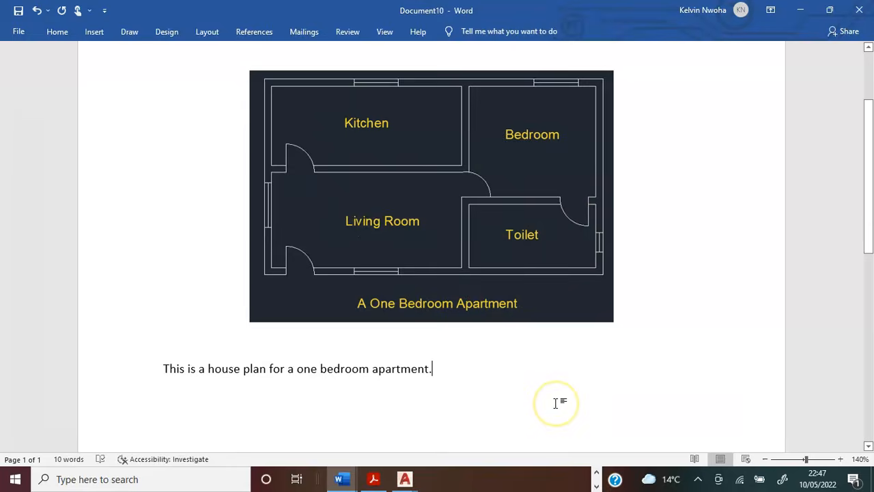
# Switch to AutoCAD and draw a 10675 by 6175 rectangle in an empty area of Drawing2 as the outer wall outline.
pyautogui.hotkey('alt', 'Tab')
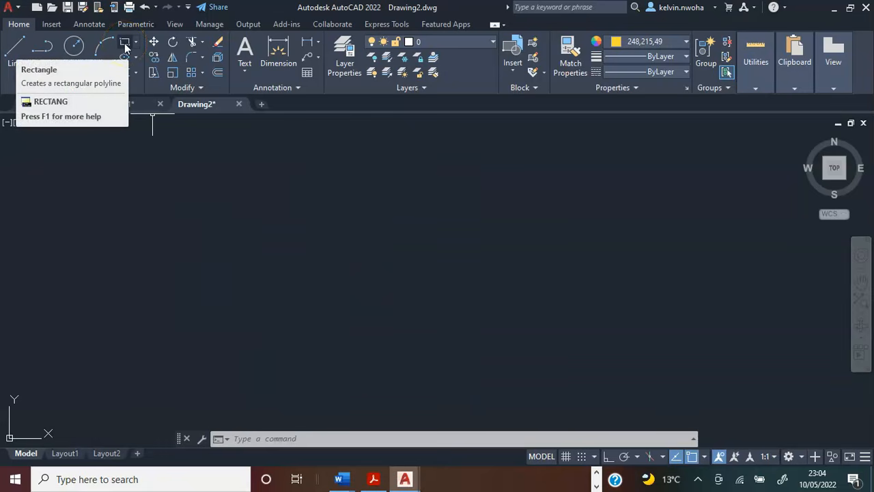
pyautogui.click(125, 45)
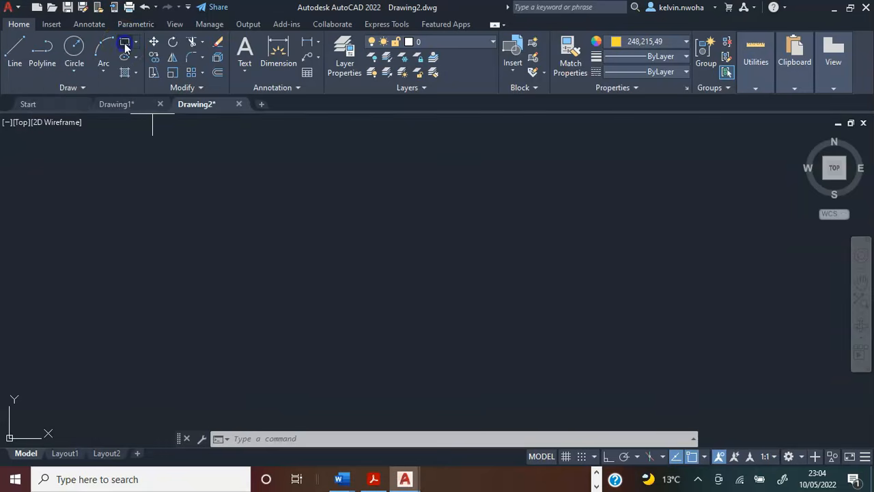
pyautogui.click(574, 331)
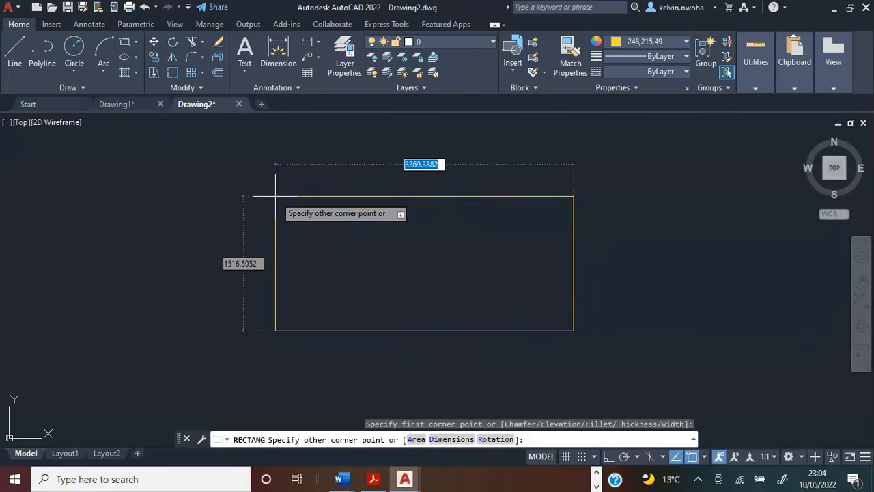
pyautogui.press('F8')
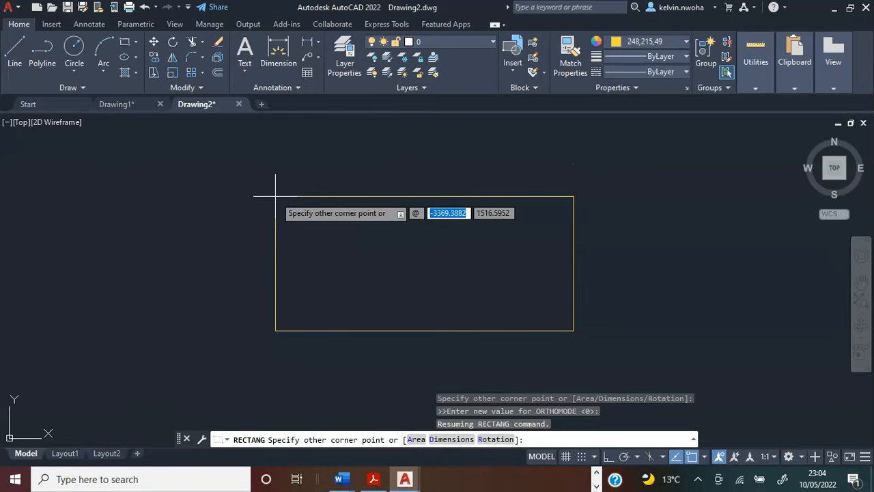
pyautogui.write('10675')
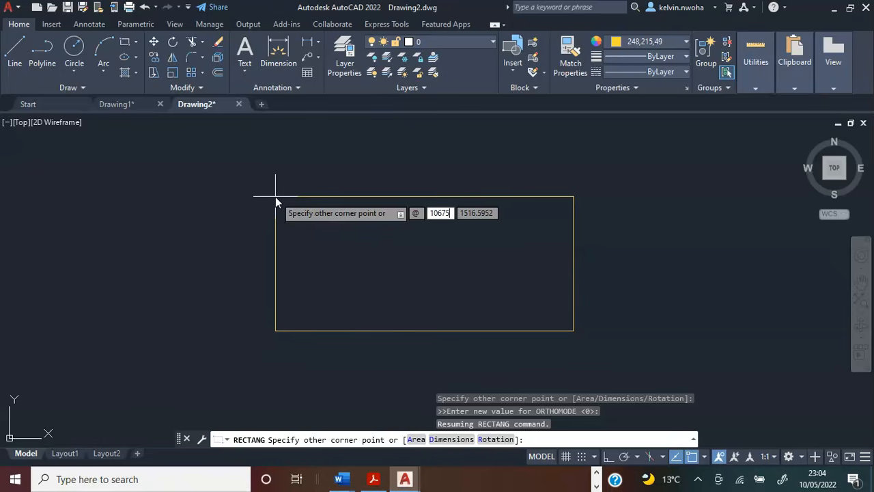
pyautogui.press('Tab')
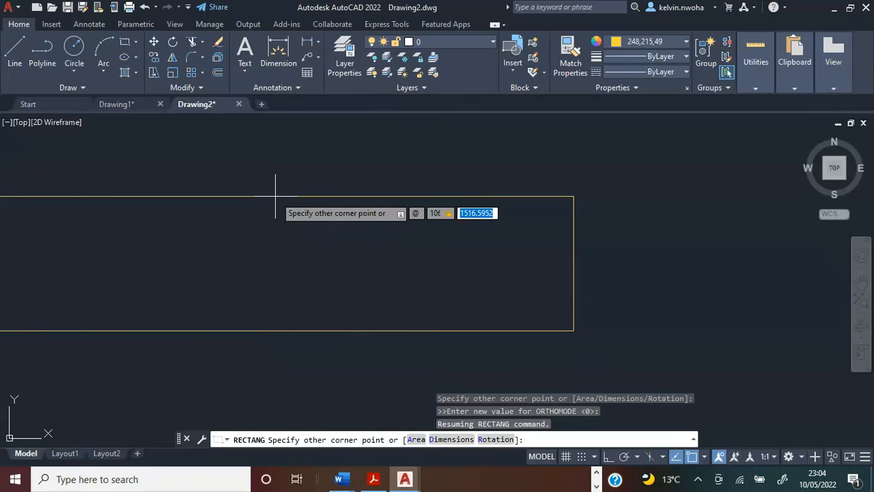
pyautogui.write('6175')
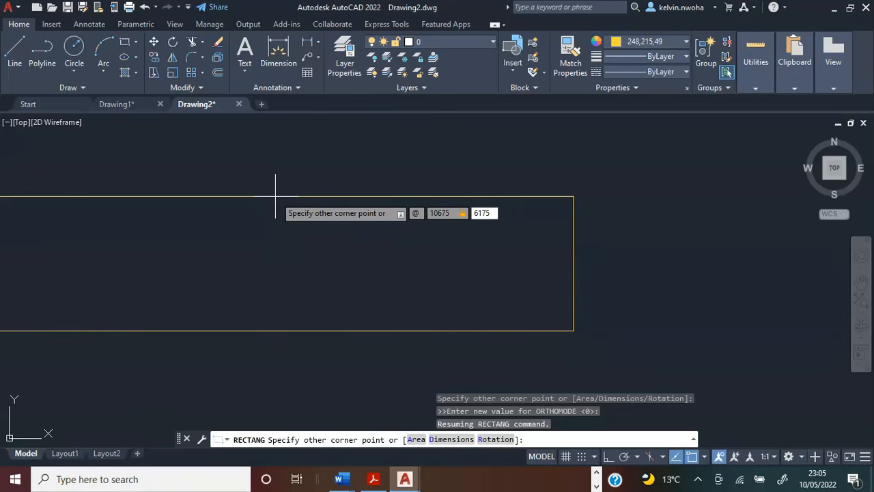
pyautogui.press('Return')
pyautogui.scroll(-5, 275, 196)
pyautogui.scroll(4, 390, 172)
pyautogui.scroll(-2, 414, 192)
pyautogui.scroll(2, 378, 210)
pyautogui.moveTo(757, 220); pyautogui.dragTo(695, 231, button='middle')
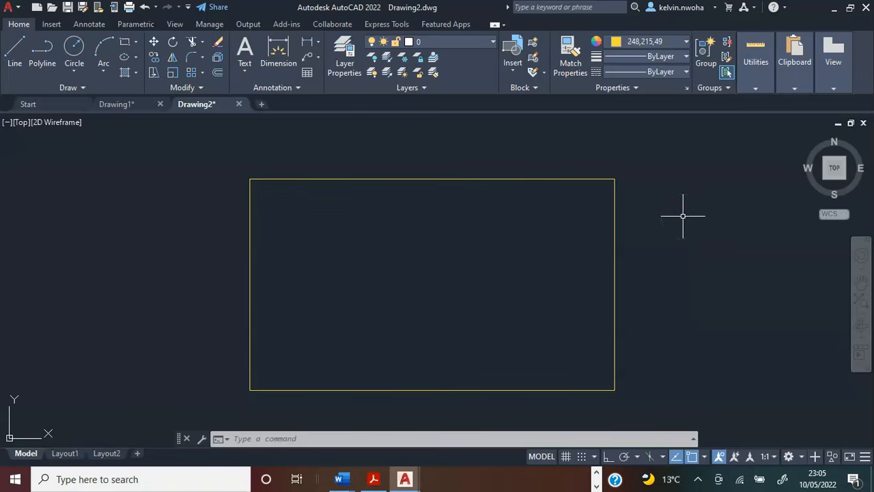
# Offset the outer wall rectangle 225 inward to form the inner wall face.
pyautogui.write('offse')
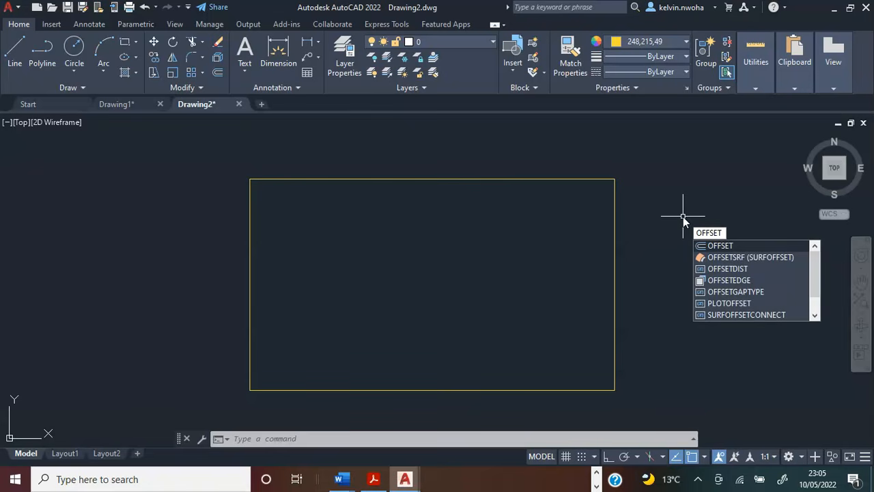
pyautogui.press('Return')
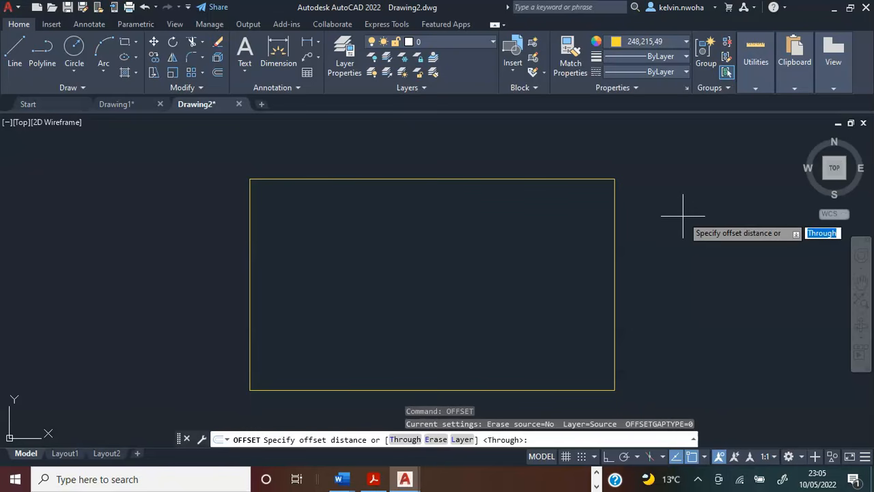
pyautogui.write('225')
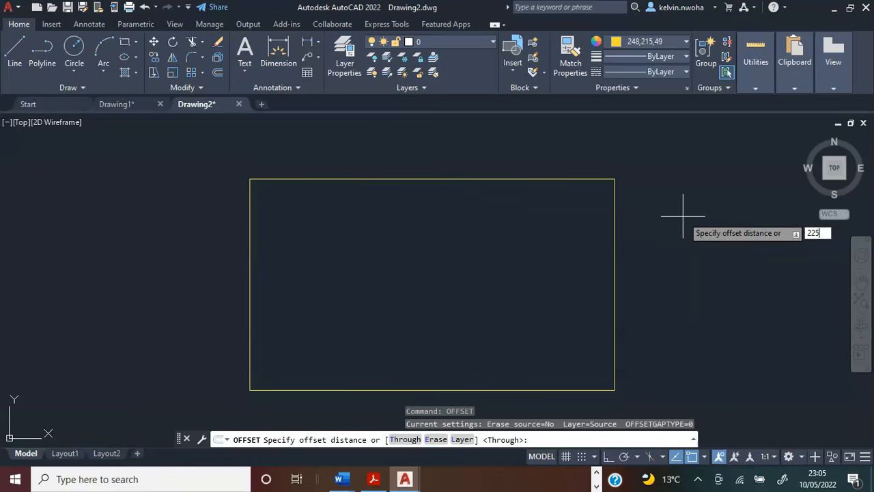
pyautogui.press('Return')
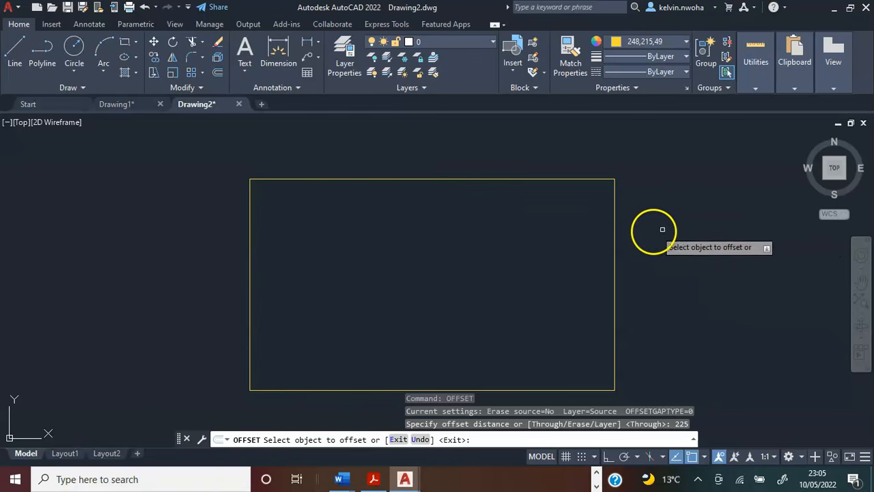
pyautogui.click(614, 233)
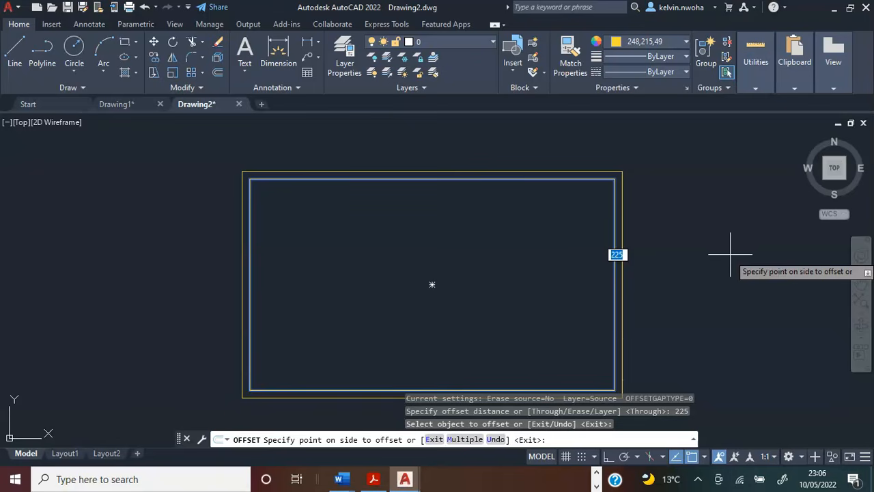
pyautogui.click(499, 260)
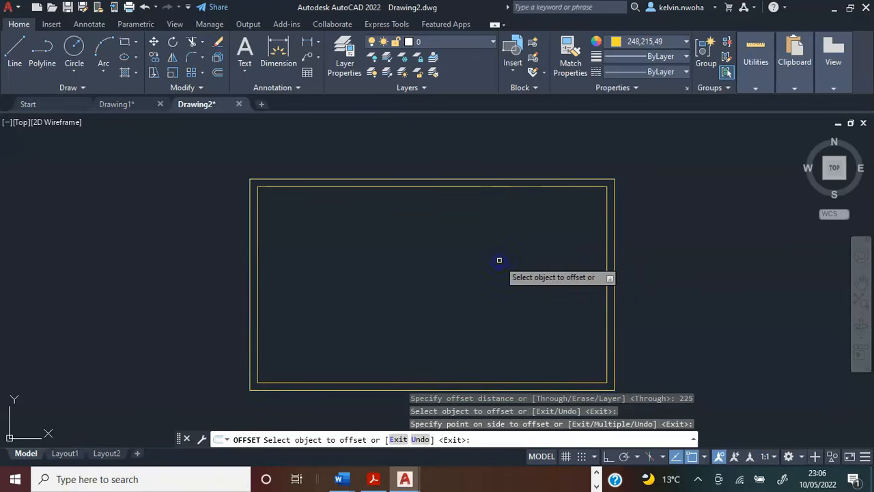
pyautogui.press('Return')
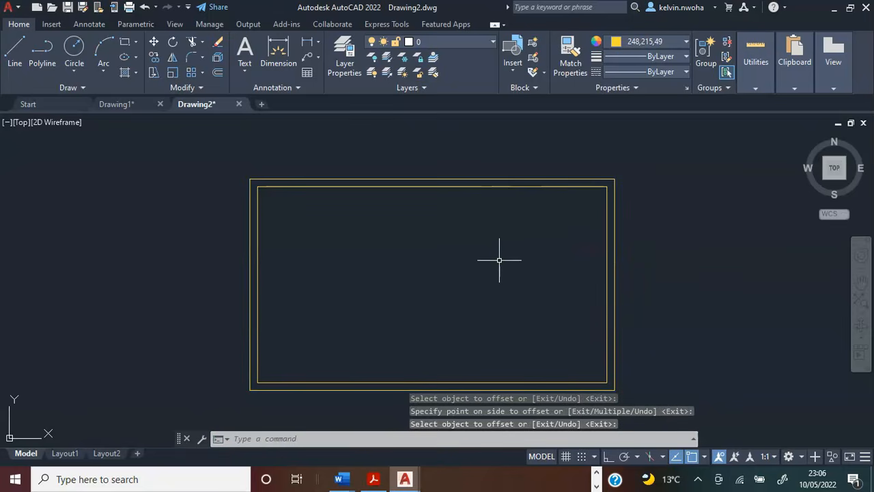
# Set the object colour to white (255,255,255) and draw a 6000 by 3000 rectangle starting inside the wall outline.
pyautogui.moveTo(503, 247); pyautogui.dragTo(512, 225, button='middle')
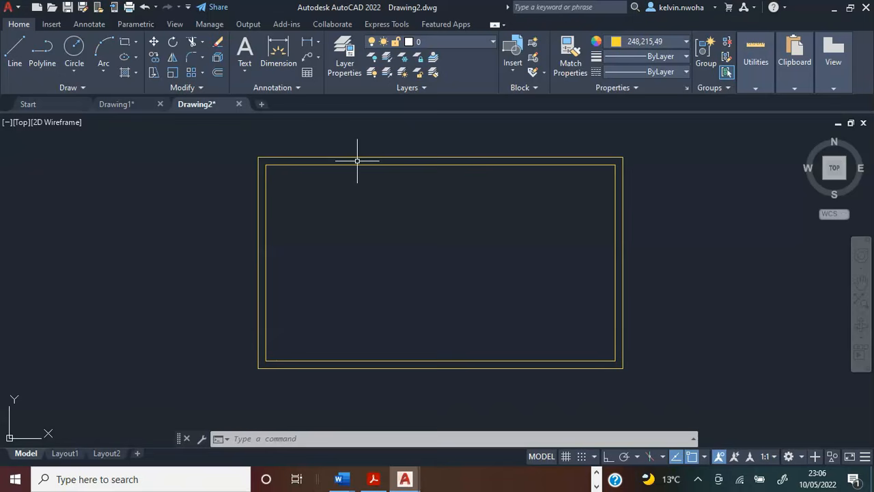
pyautogui.click(642, 42)
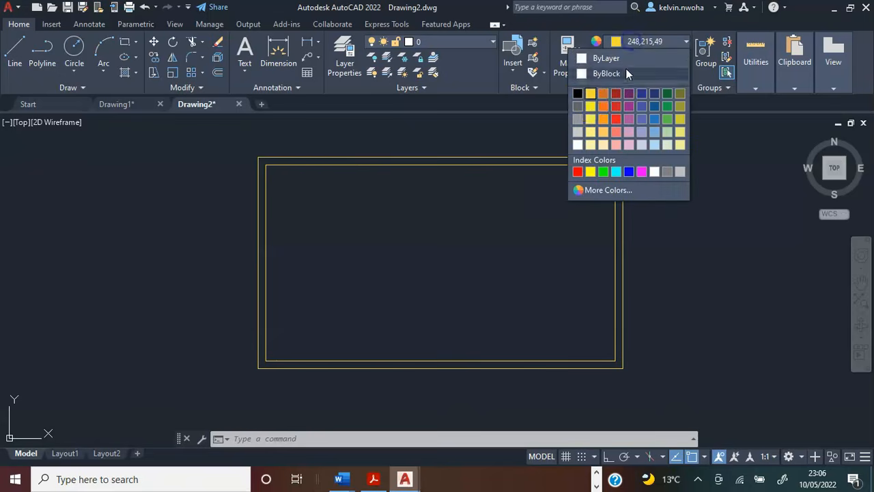
pyautogui.click(578, 146)
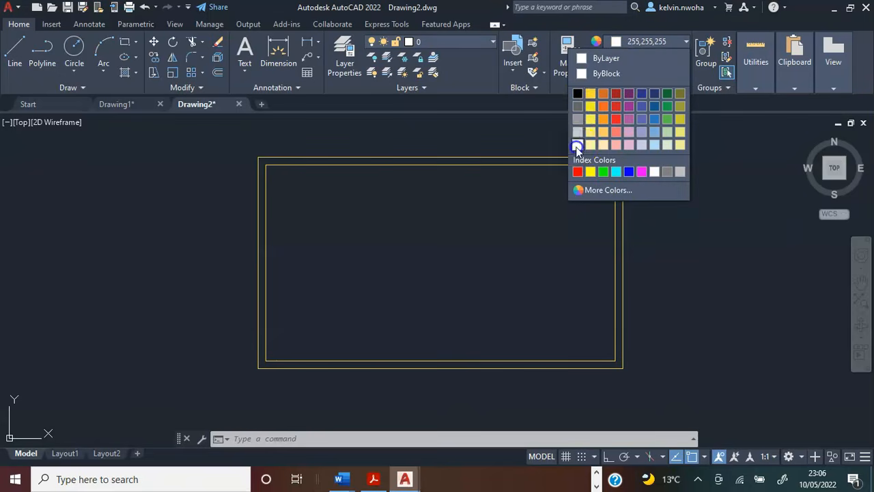
pyautogui.click(124, 45)
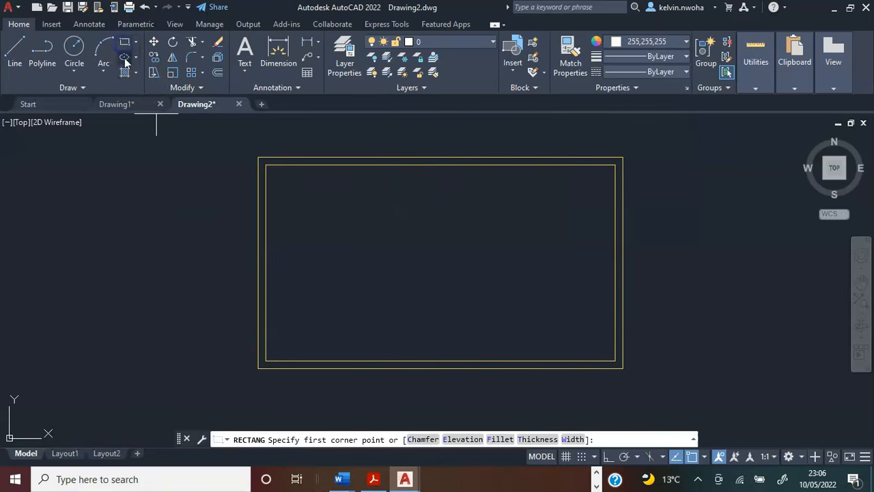
pyautogui.click(330, 250)
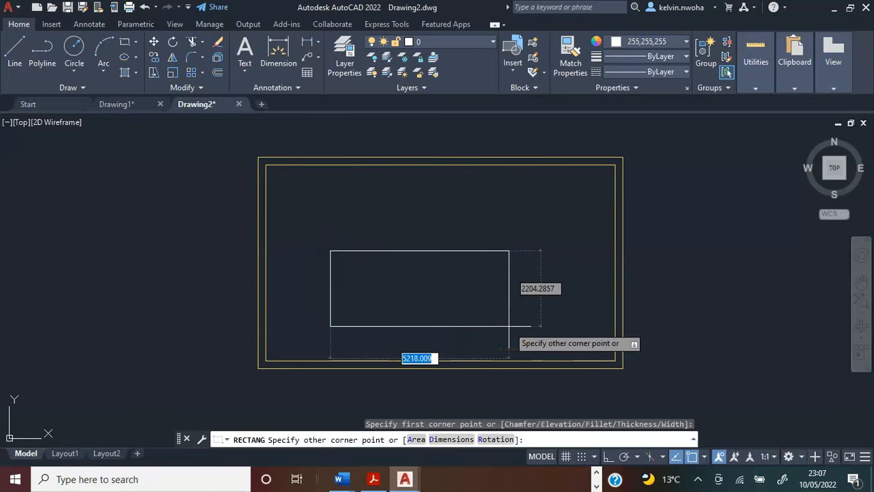
pyautogui.write('@')
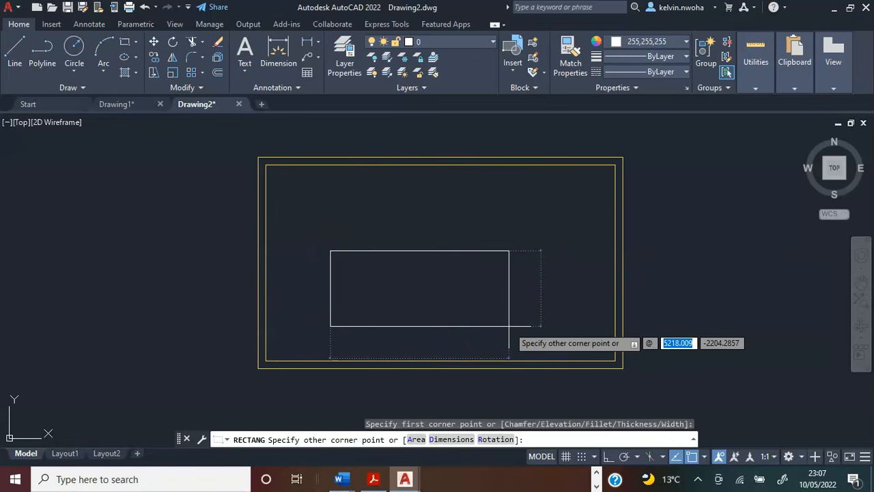
pyautogui.write('60')
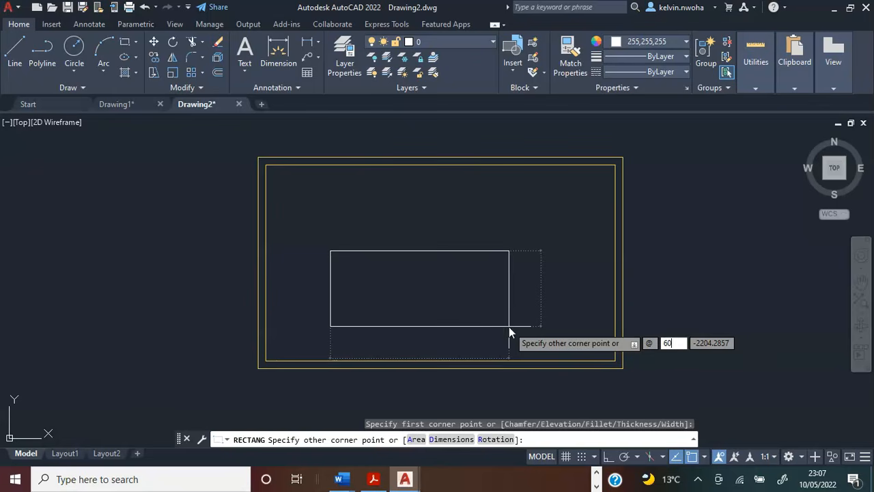
pyautogui.press('Tab')
pyautogui.write('300')
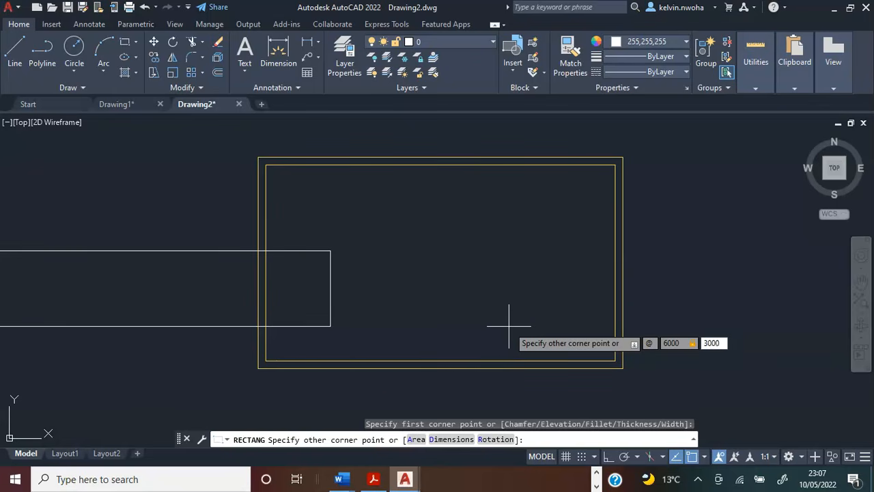
pyautogui.press('Return')
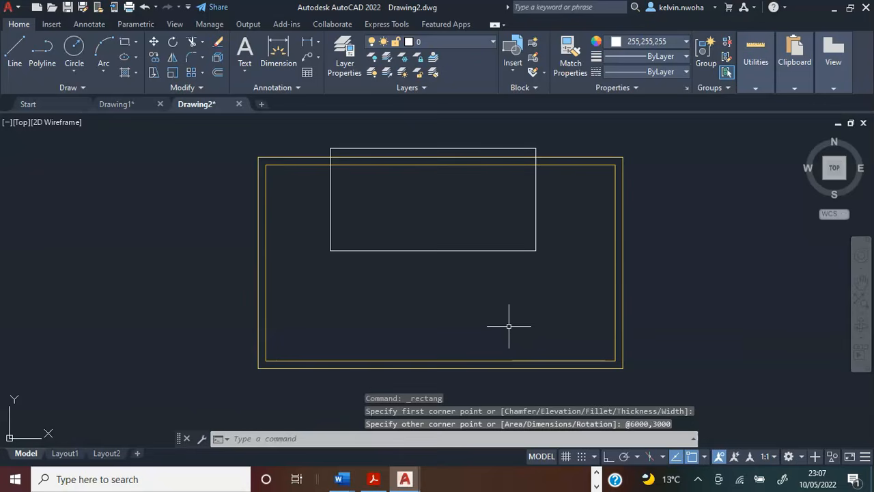
# Move the white rectangle by its lower-left corner onto the lower-left corner of the inner wall outline.
pyautogui.click(441, 250)
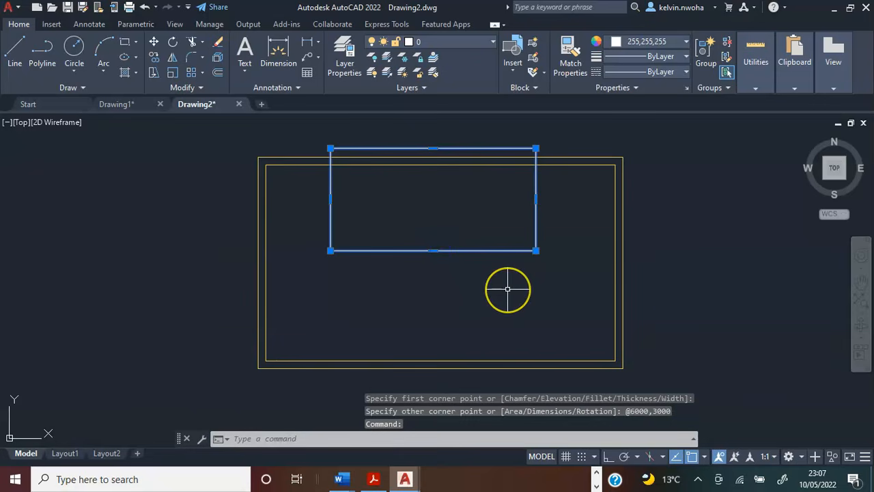
pyautogui.write('mov')
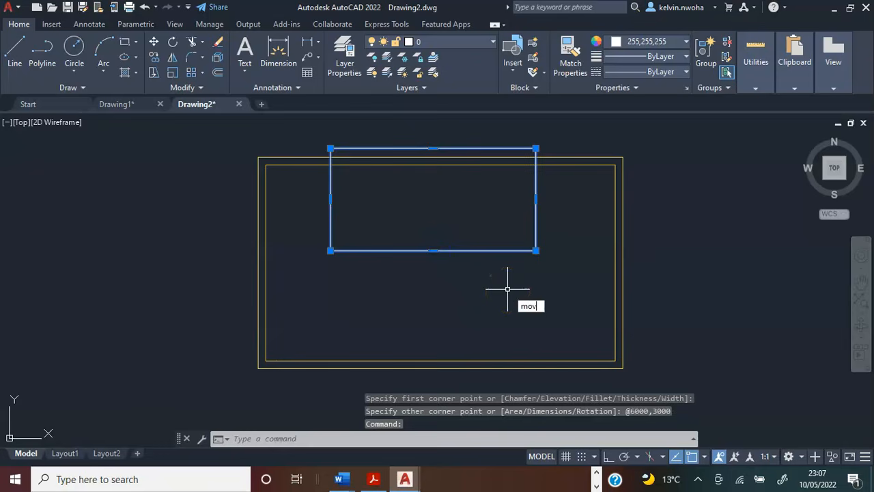
pyautogui.write('e')
pyautogui.press('Return')
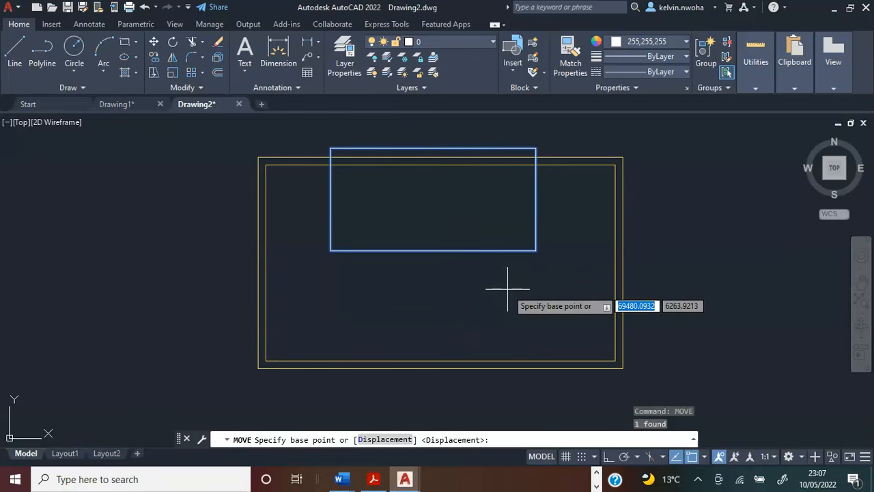
pyautogui.click(330, 251)
pyautogui.click(266, 360)
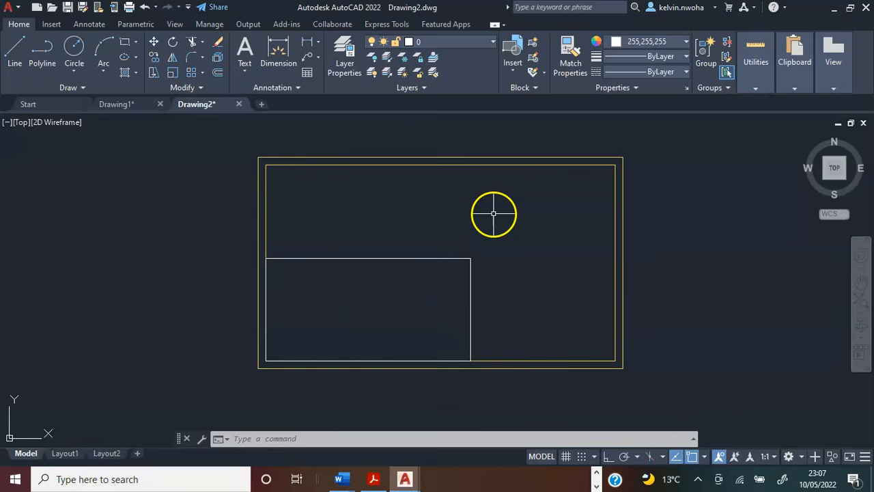
# Draw a 6000 by 2500 rectangle starting inside the wall outline, to the upper right of the existing white room.
pyautogui.click(125, 46)
pyautogui.click(501, 203)
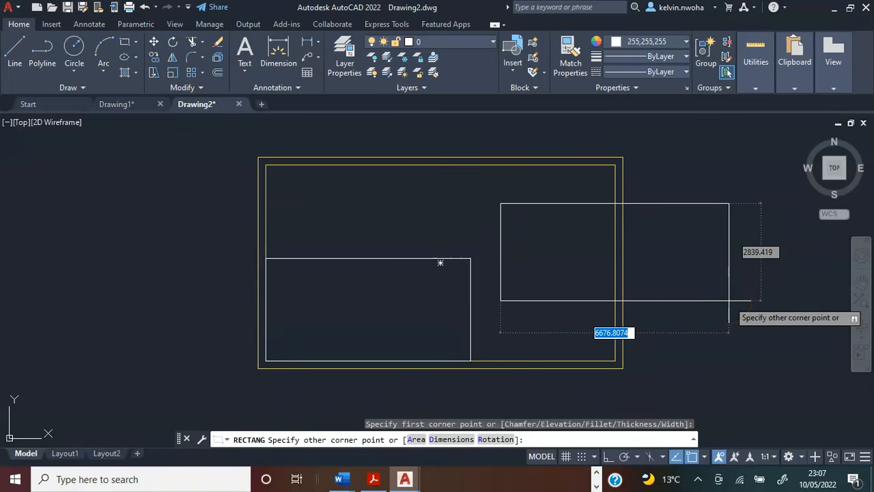
pyautogui.press('F8')
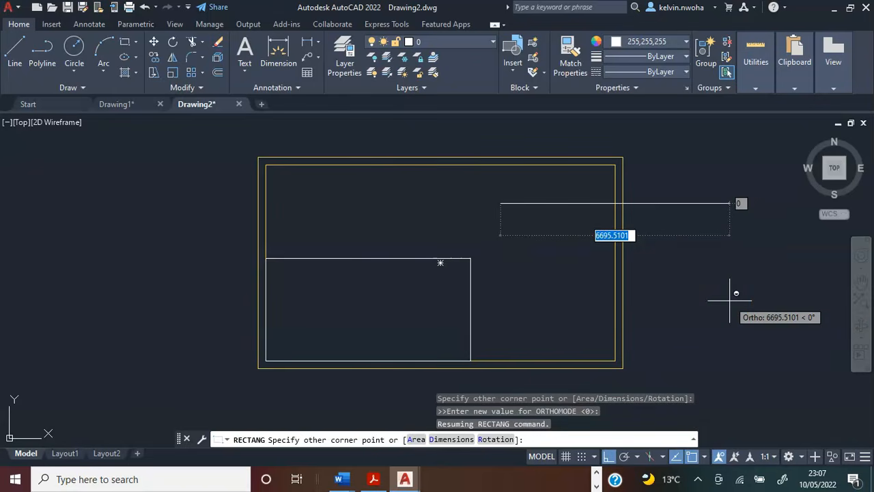
pyautogui.press('F8')
pyautogui.write('60')
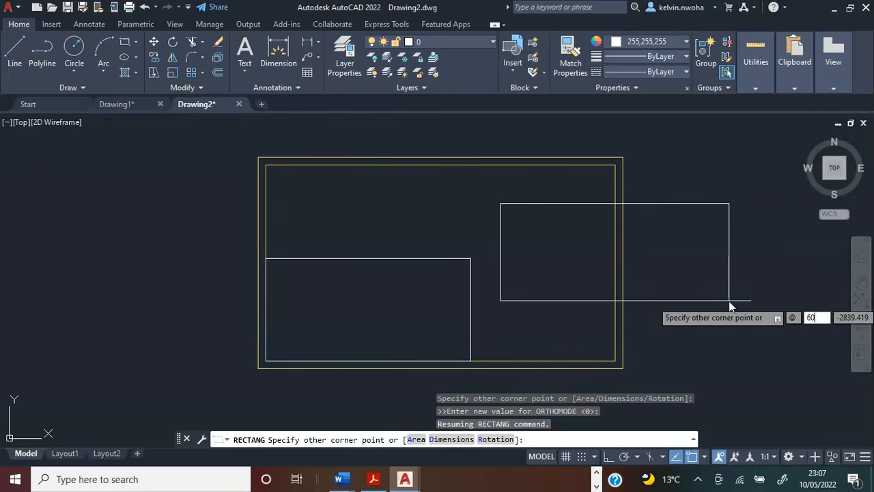
pyautogui.write('00')
pyautogui.press('Tab')
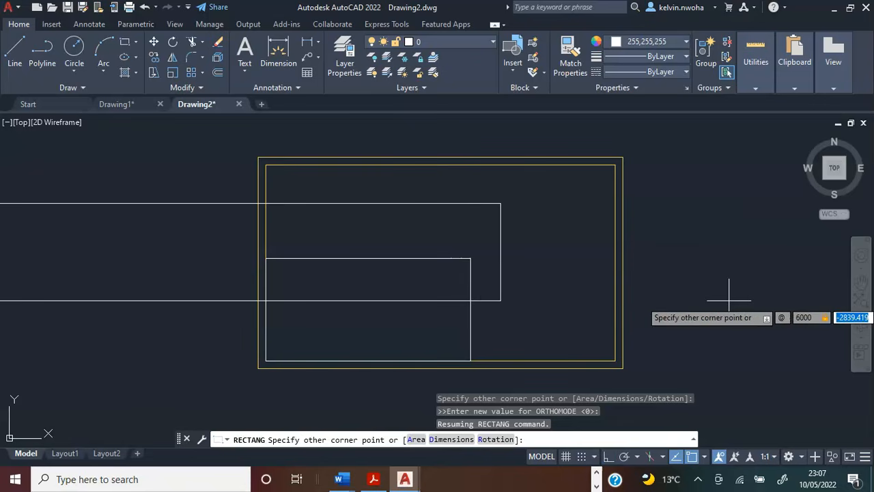
pyautogui.write('2500')
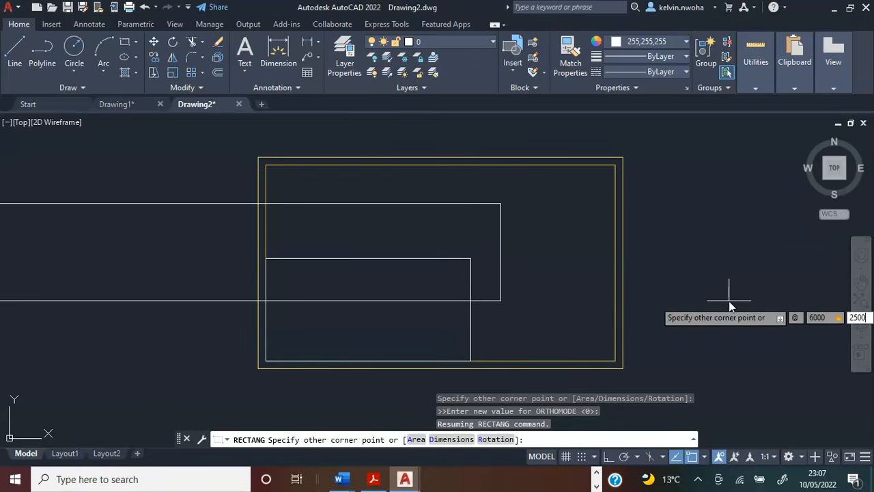
pyautogui.press('Return')
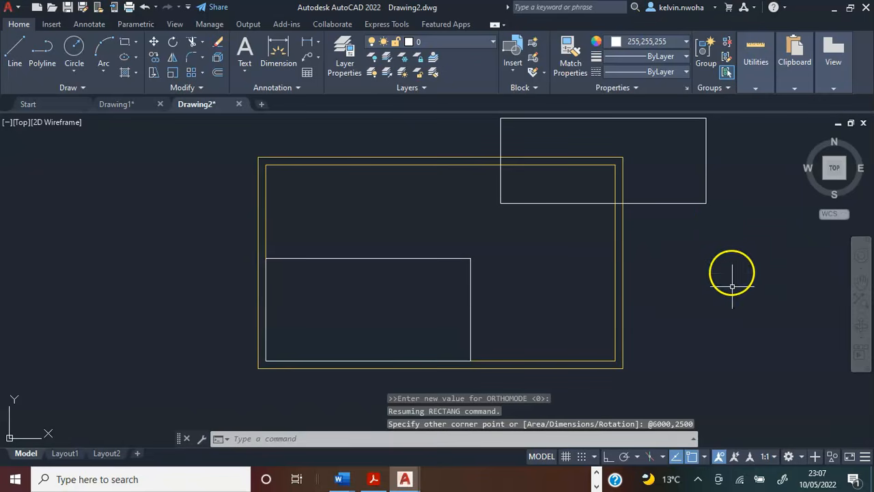
# Try moving the 6000 by 2500 rectangle by its lower-left corner onto the lower room's upper-left corner, and undo the move.
pyautogui.click(713, 212)
pyautogui.click(688, 185)
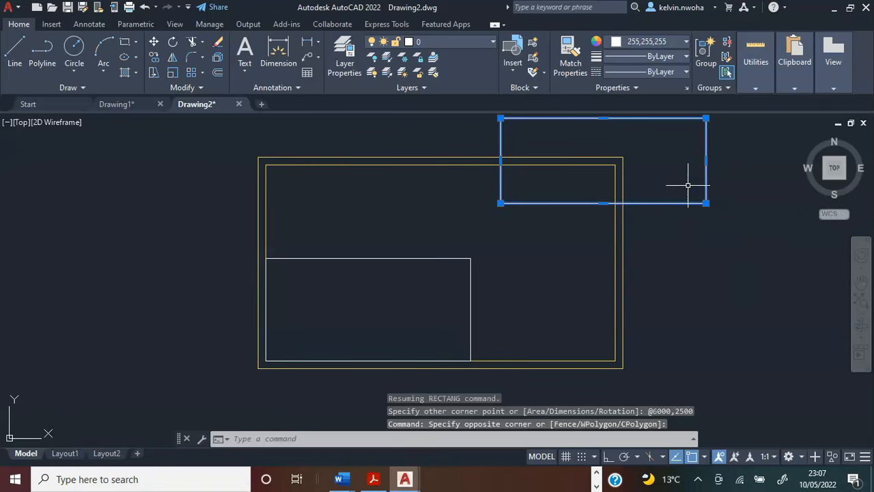
pyautogui.write('MOb')
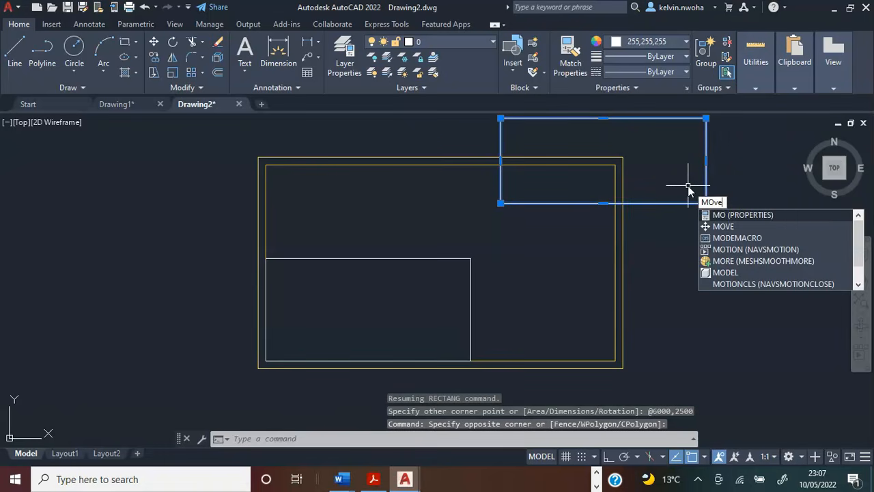
pyautogui.press('Return')
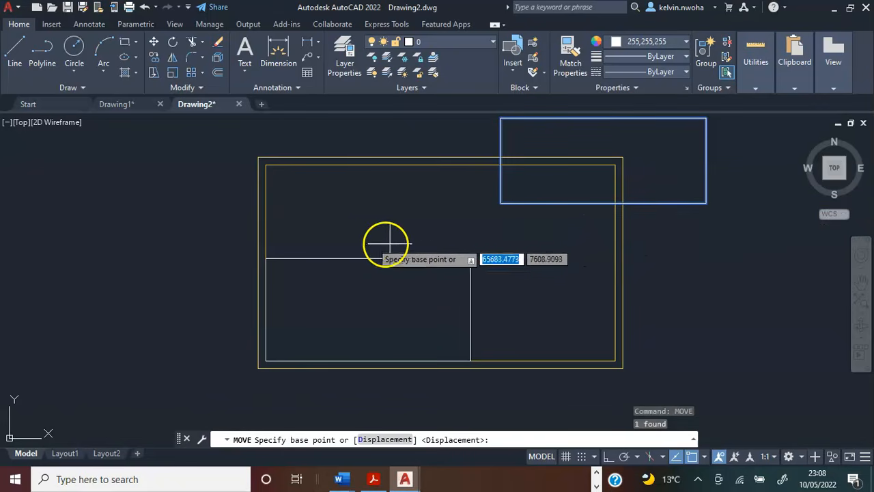
pyautogui.click(500, 203)
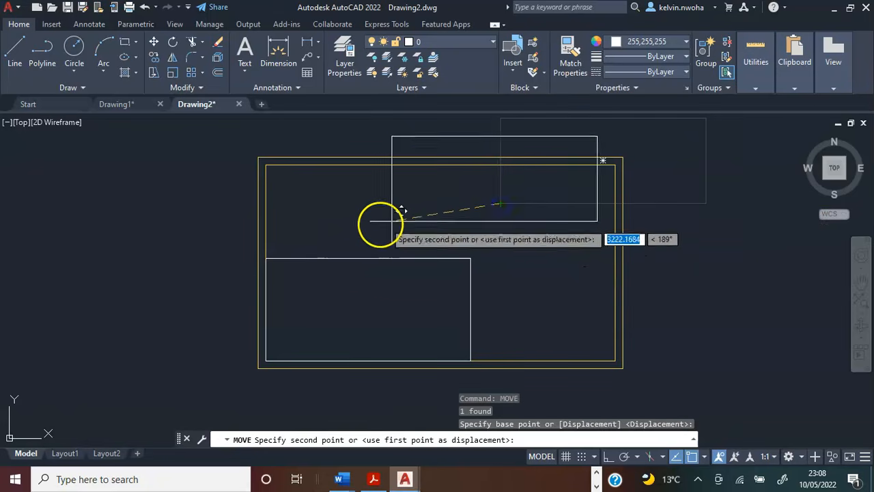
pyautogui.click(266, 258)
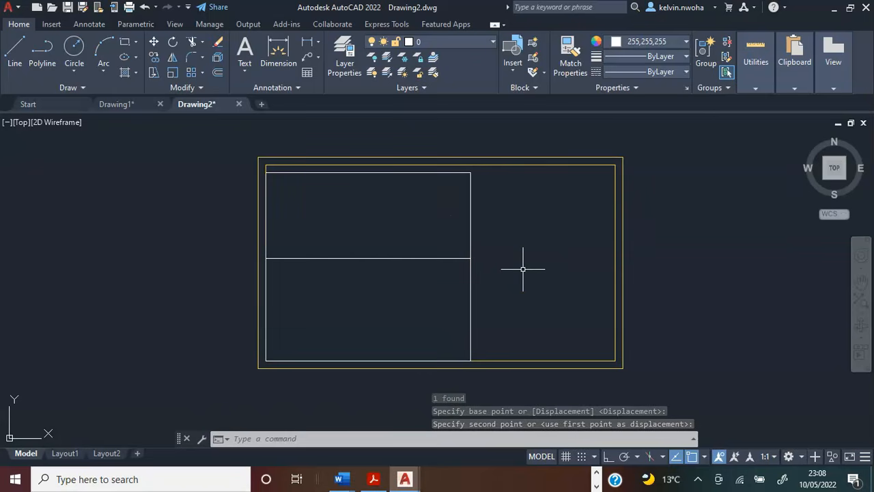
pyautogui.hotkey('ctrl', 'z')
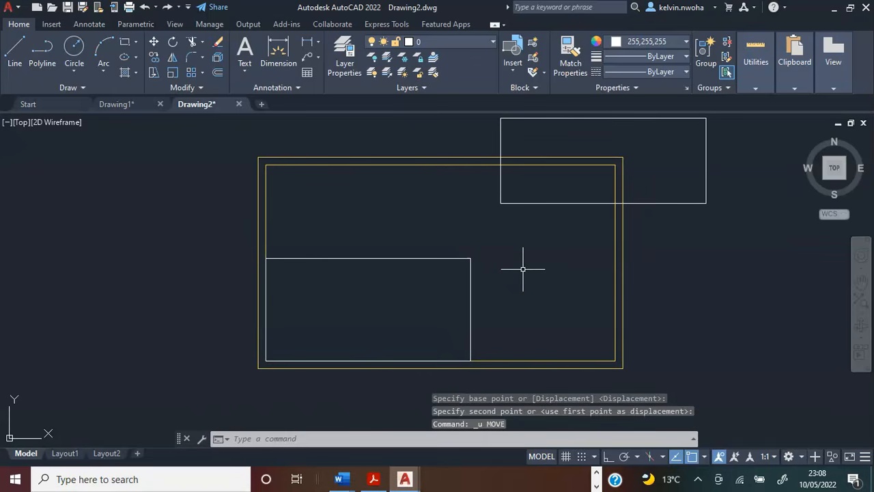
# With ortho on, draw a 225 vertical helper line upward from the upper-right corner of the lower room.
pyautogui.click(14, 53)
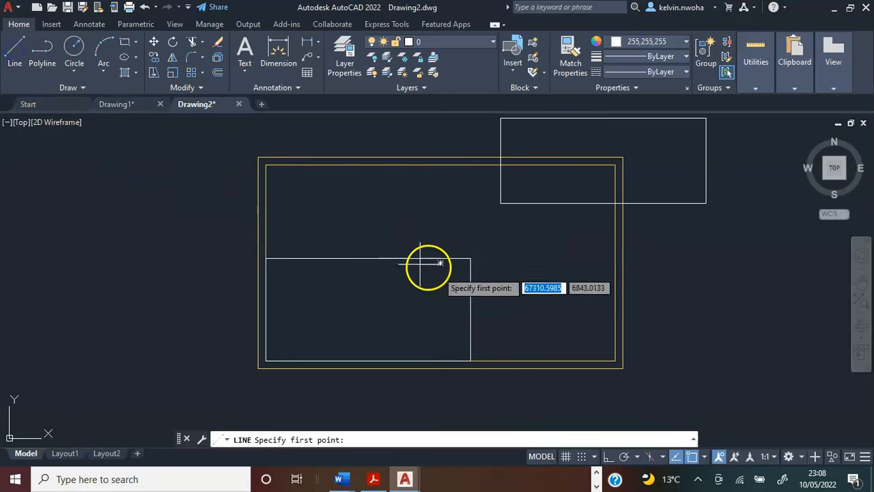
pyautogui.scroll(5, 478, 256)
pyautogui.click(491, 249)
pyautogui.scroll(-4, 492, 250)
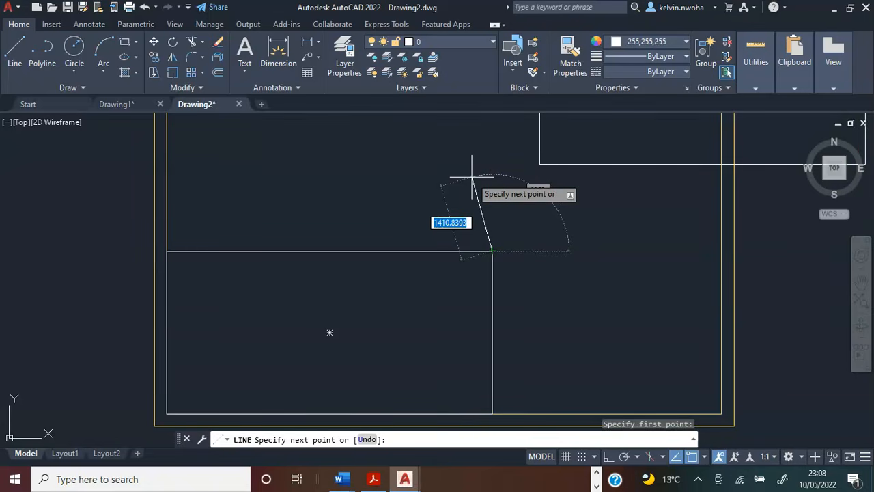
pyautogui.press('F8')
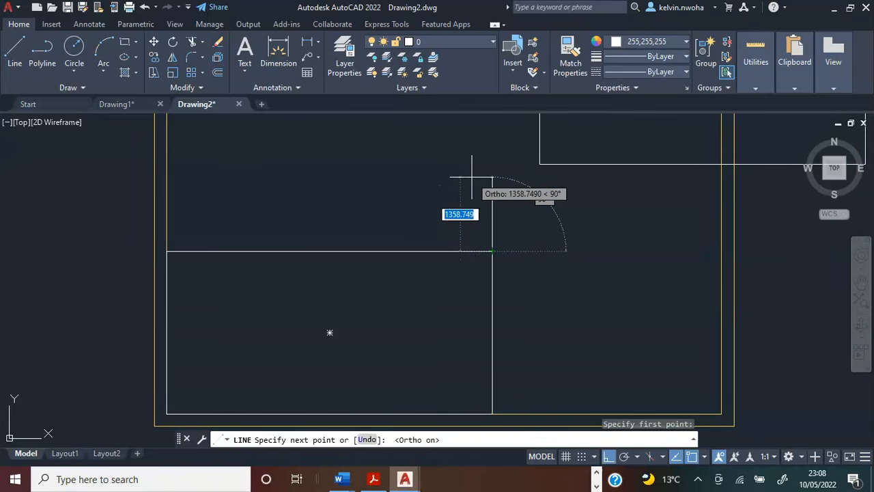
pyautogui.write('225')
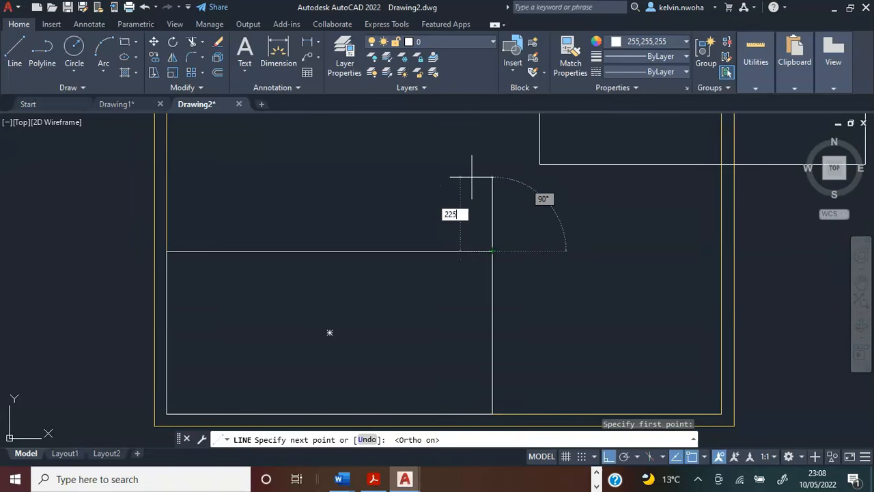
pyautogui.press('Return')
pyautogui.press('Return')
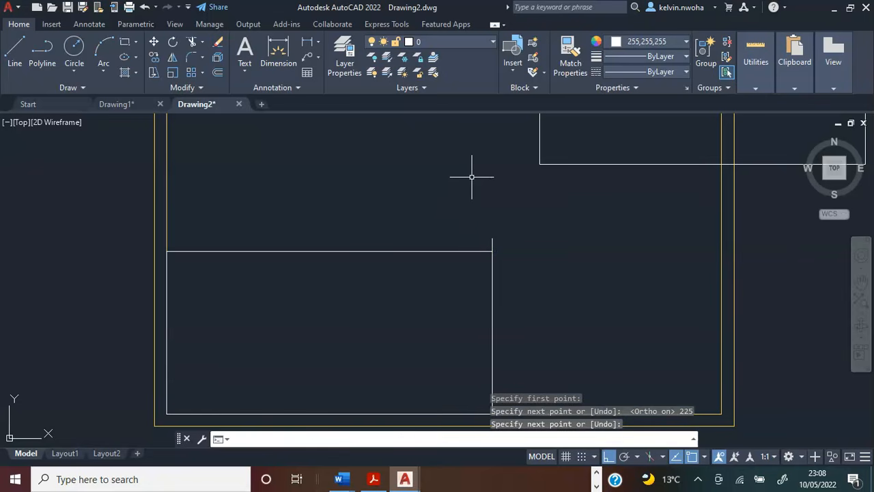
# Move the 6000 by 2500 rectangle by its lower-right corner onto the upper end of the helper line.
pyautogui.scroll(-4, 421, 224)
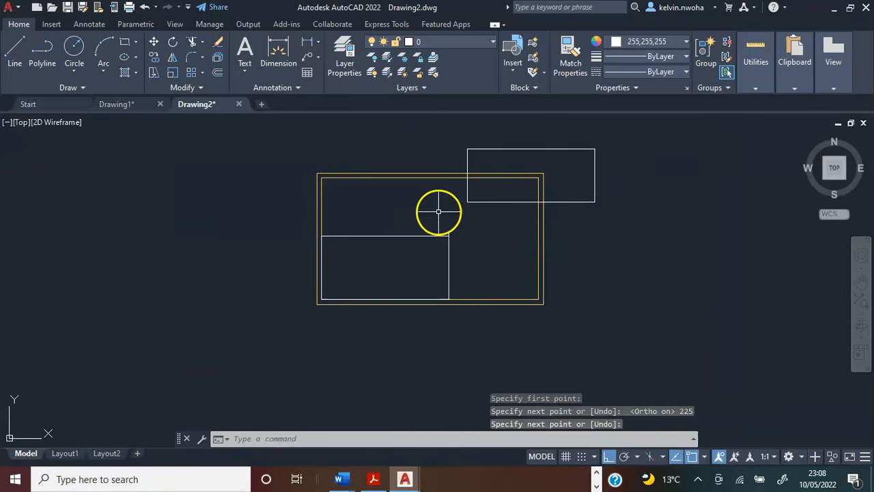
pyautogui.click(476, 202)
pyautogui.write('MOVE')
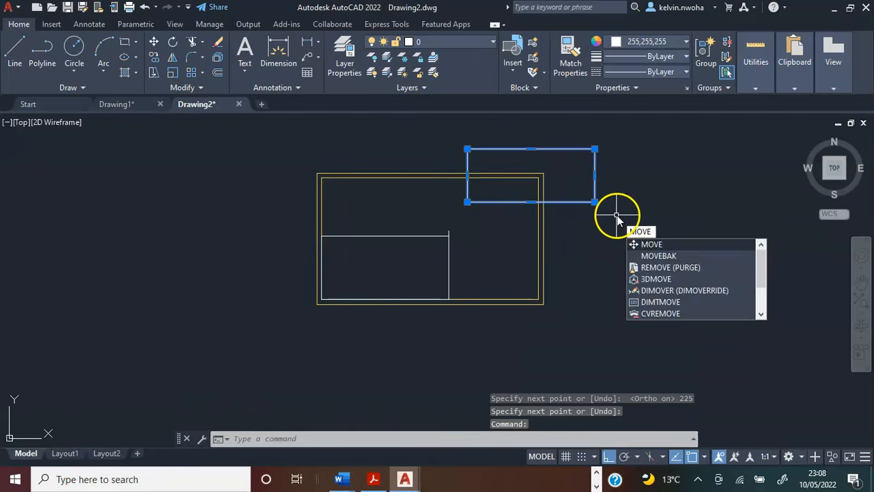
pyautogui.press('Return')
pyautogui.scroll(3, 616, 215)
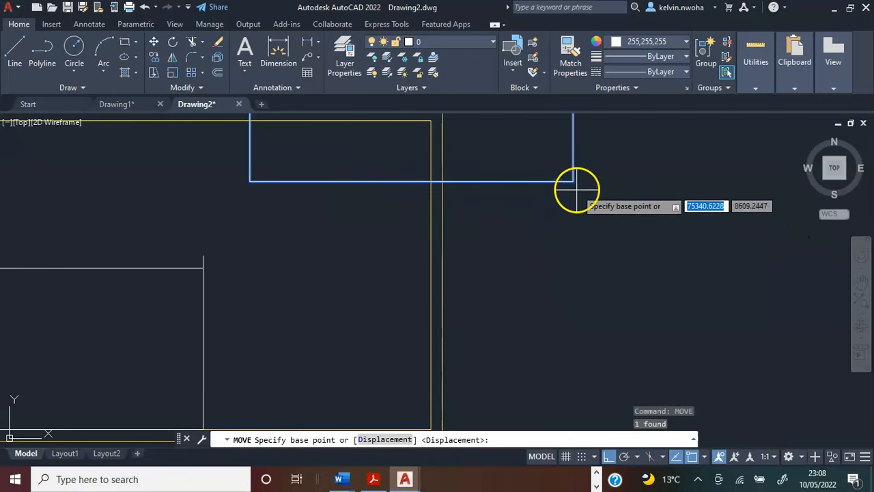
pyautogui.click(574, 183)
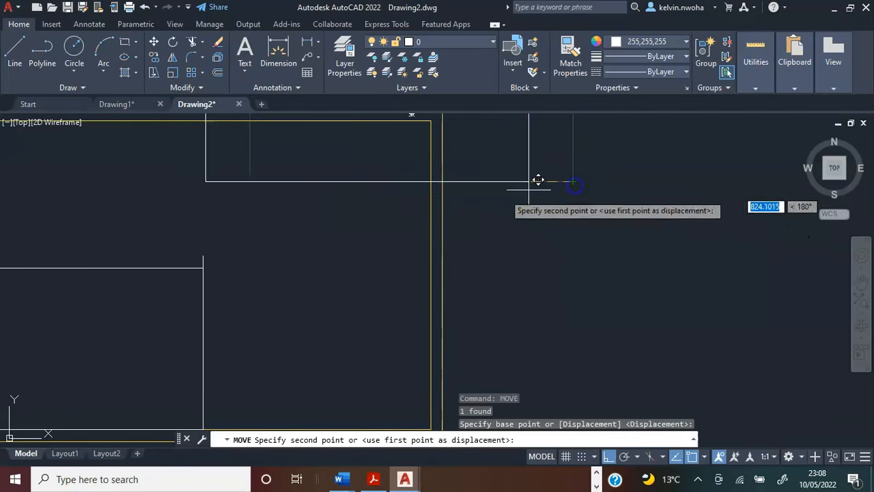
pyautogui.click(205, 254)
# Delete the short helper line between the two room rectangles.
pyautogui.scroll(-4, 357, 243)
pyautogui.scroll(4, 307, 250)
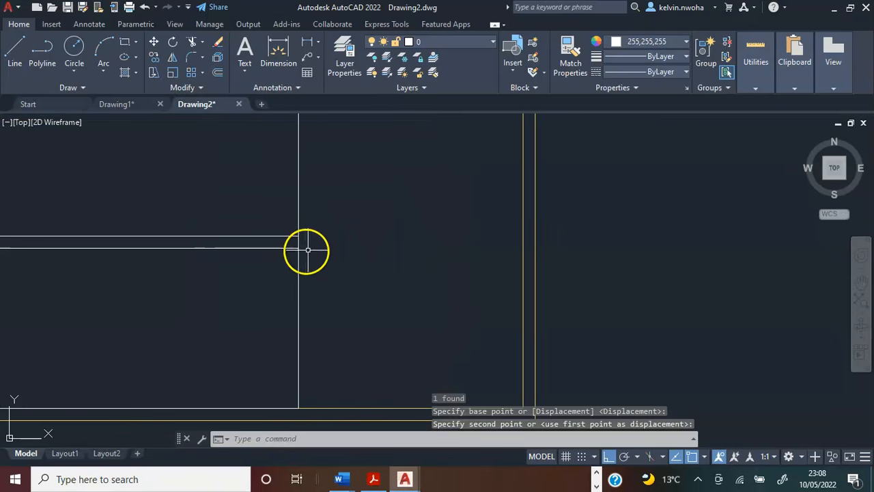
pyautogui.click(300, 246)
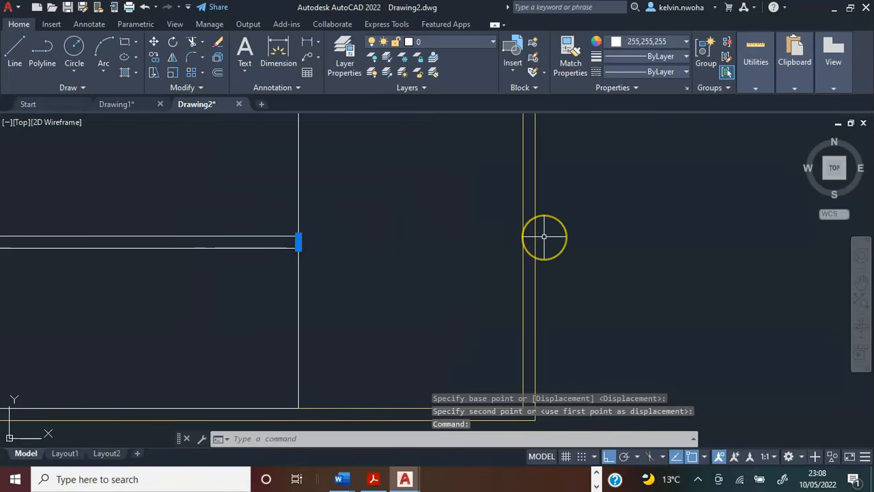
pyautogui.press('Delete')
pyautogui.scroll(-5, 416, 281)
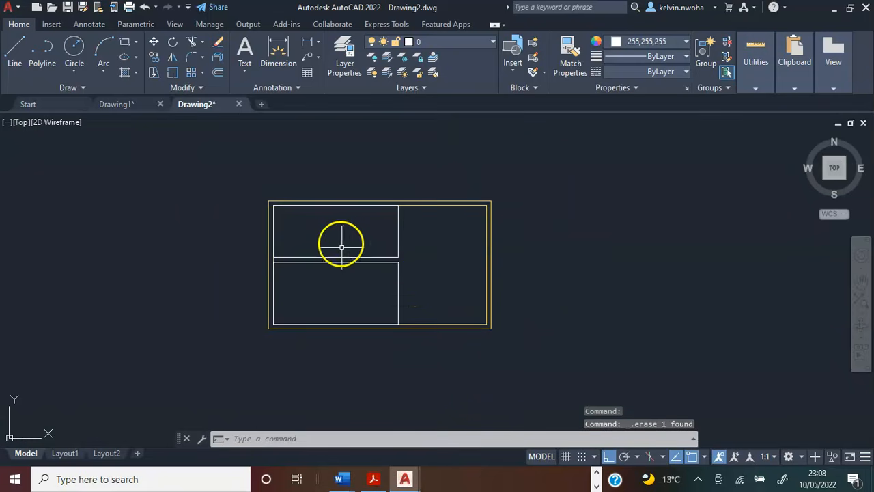
pyautogui.scroll(4, 340, 235)
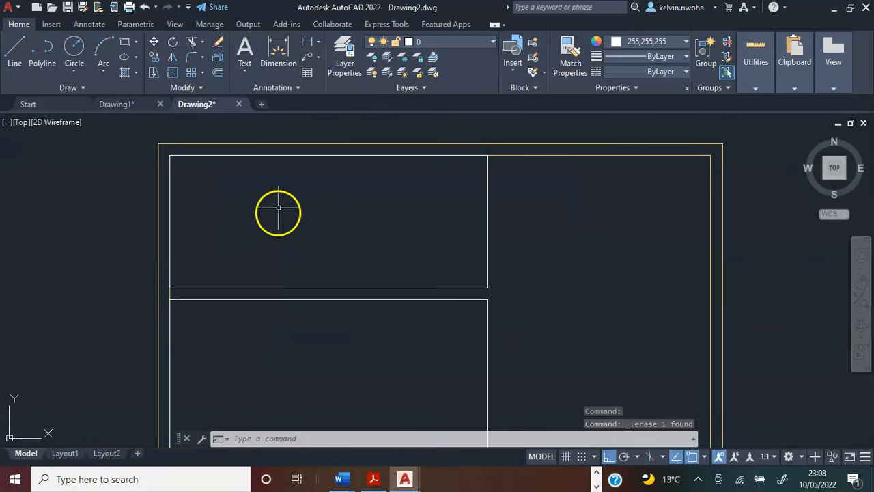
pyautogui.scroll(-4, 270, 215)
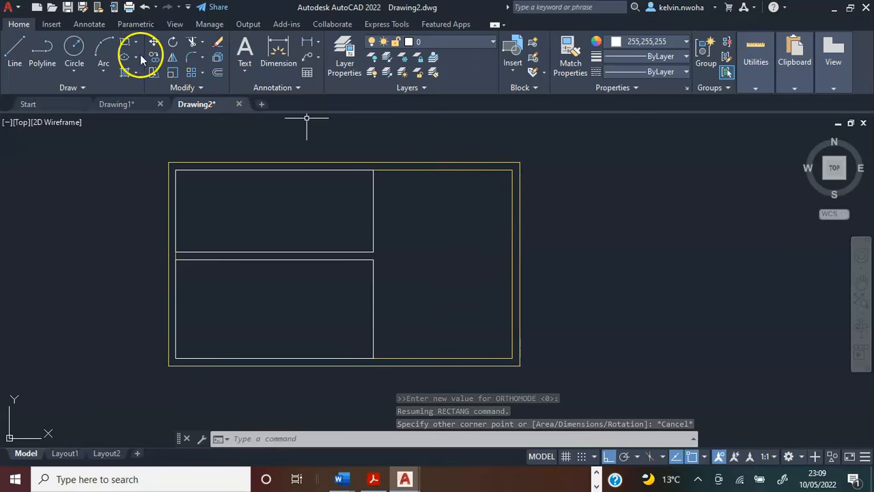
# Draw a 4000 by 2000 rectangle in the empty area to the right of the floor plan.
pyautogui.click(125, 43)
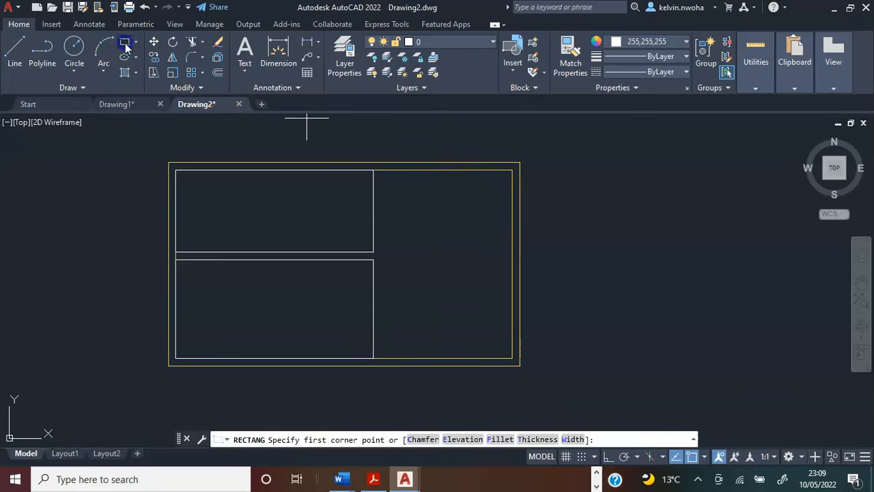
pyautogui.click(636, 303)
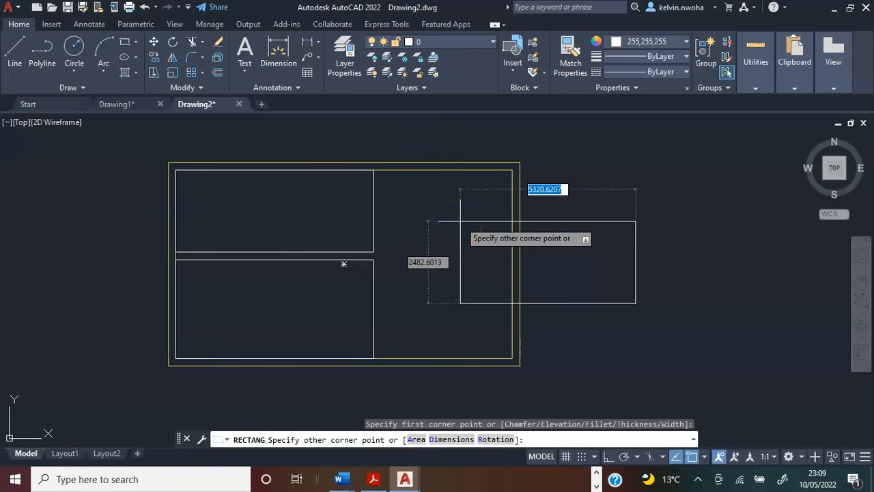
pyautogui.press('F8')
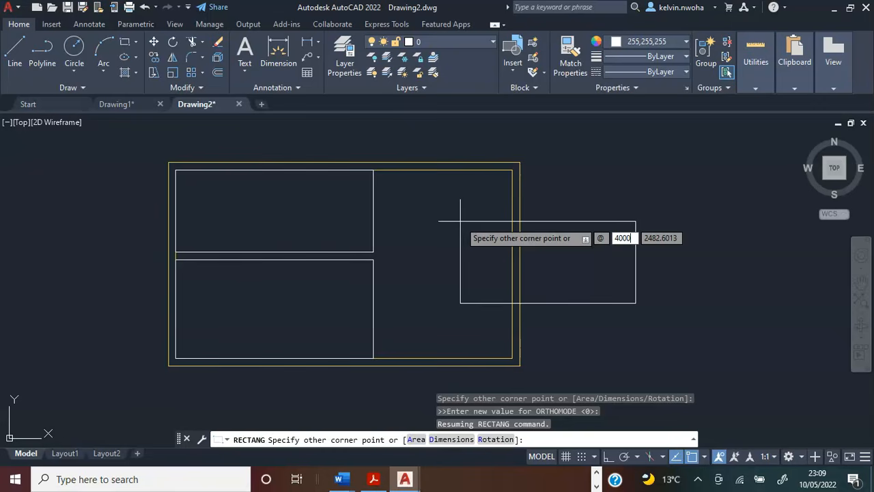
pyautogui.press('Tab')
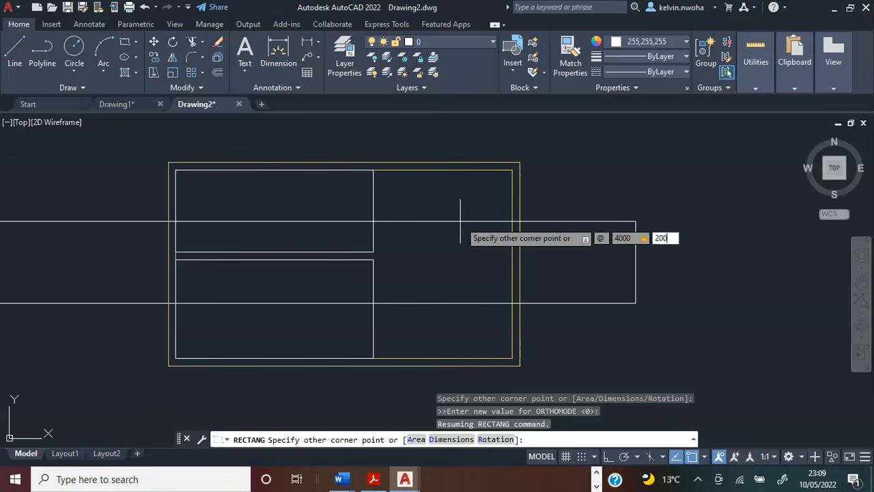
pyautogui.press('Return')
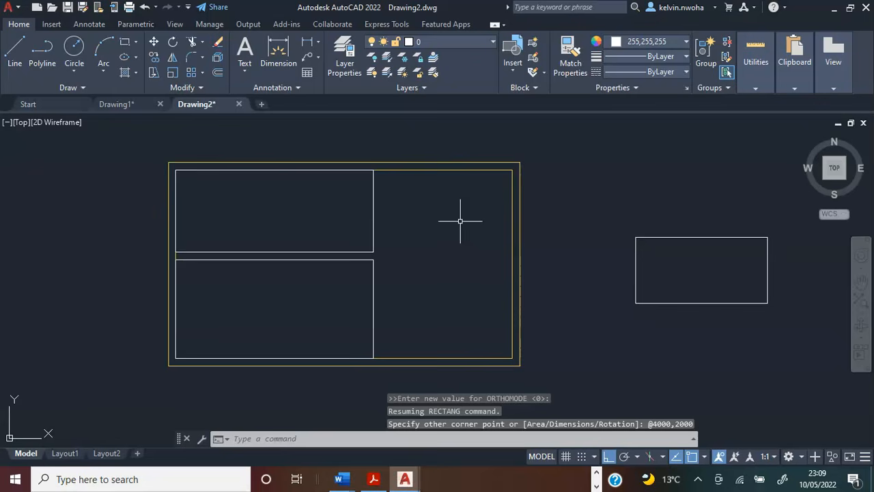
# Move the 4000 by 2000 rectangle by its lower-right corner onto the lower-right corner of the inner wall outline.
pyautogui.scroll(2, 371, 290)
pyautogui.scroll(-2, 381, 287)
pyautogui.click(679, 296)
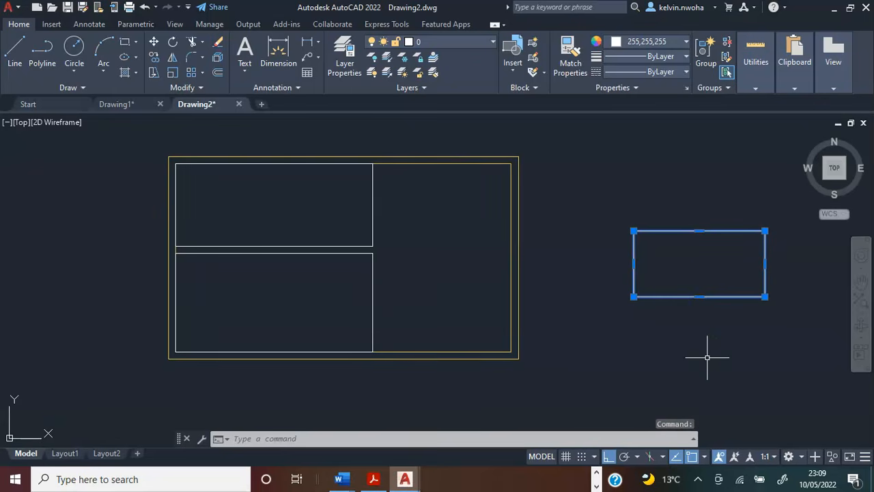
pyautogui.write('mov')
pyautogui.press('Return')
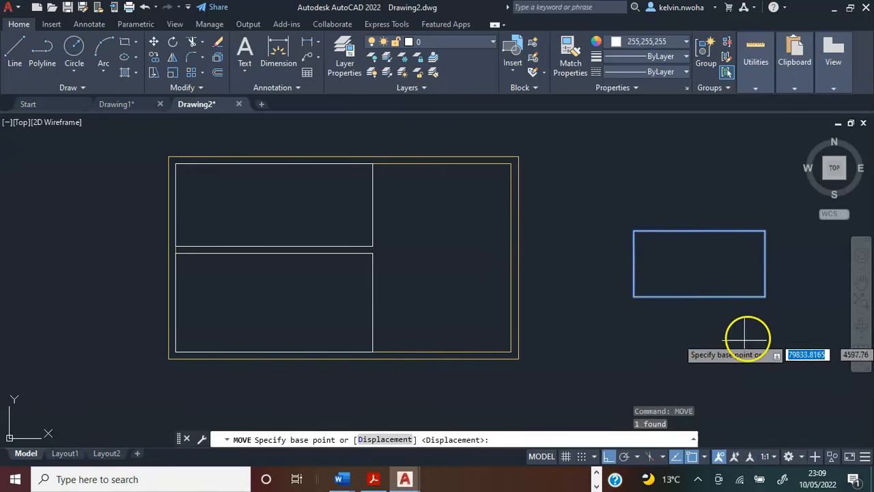
pyautogui.scroll(4, 747, 335)
pyautogui.click(787, 235)
pyautogui.scroll(-3, 638, 260)
pyautogui.scroll(4, 513, 299)
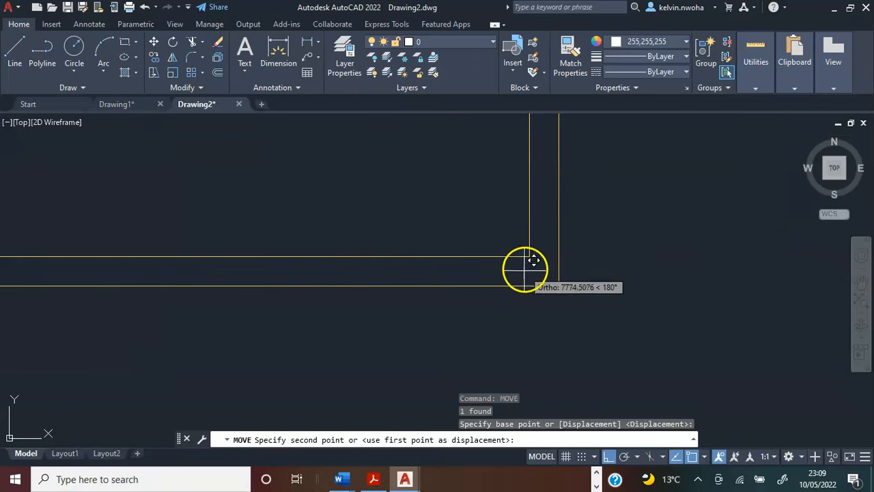
pyautogui.click(529, 269)
pyautogui.scroll(4, 403, 203)
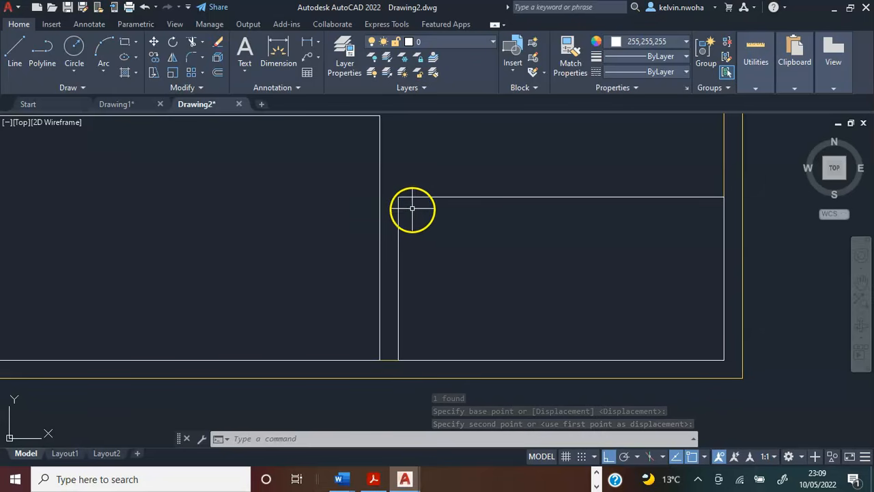
# Measure the gap between the lower-left room rectangle and the 4000 by 2000 rectangle with a dimension, without placing it.
pyautogui.click(276, 57)
pyautogui.scroll(2, 380, 197)
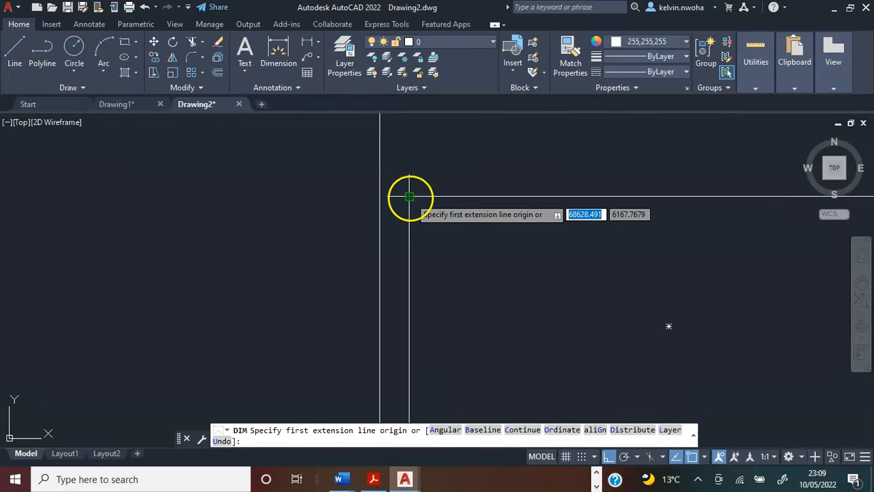
pyautogui.click(410, 197)
pyautogui.click(379, 198)
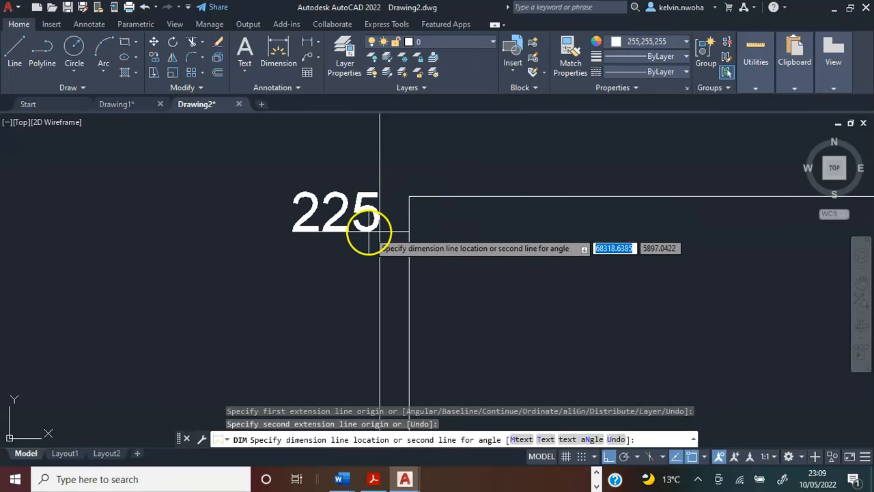
pyautogui.press('Escape')
pyautogui.scroll(-5, 369, 230)
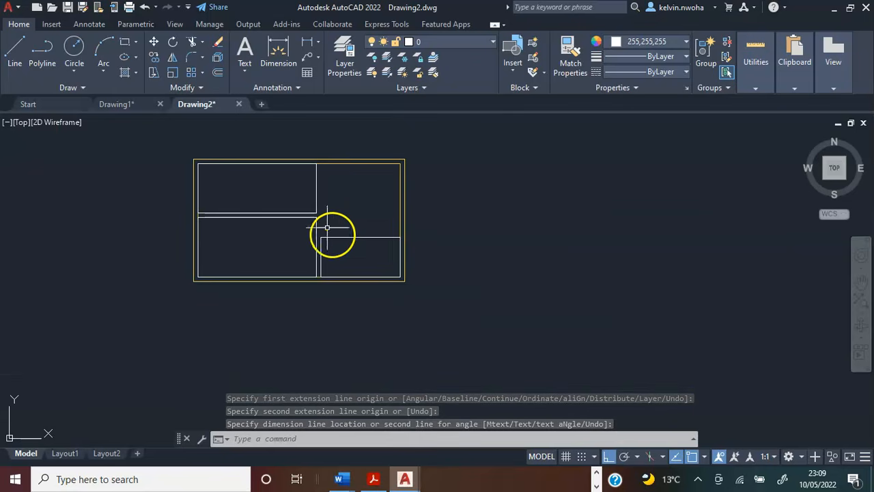
# Draw a 4000 by 3500 rectangle in the empty area to the right of the floor plan.
pyautogui.scroll(2, 368, 188)
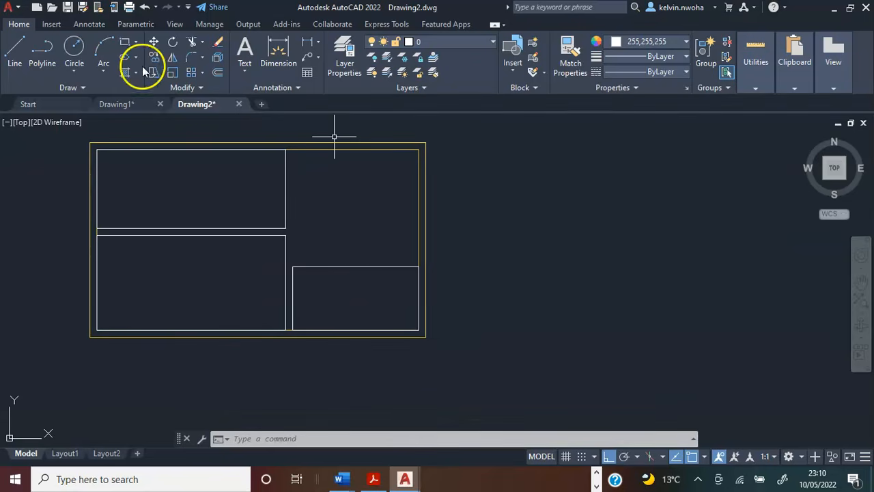
pyautogui.click(127, 46)
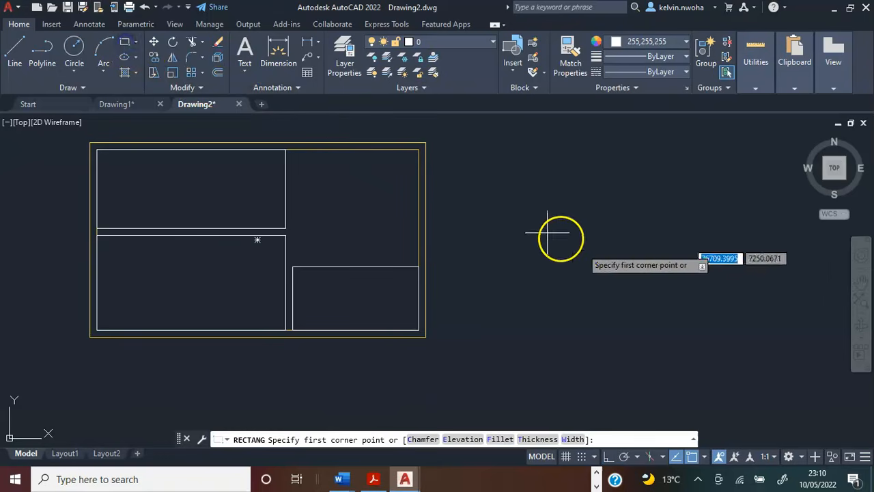
pyautogui.click(619, 270)
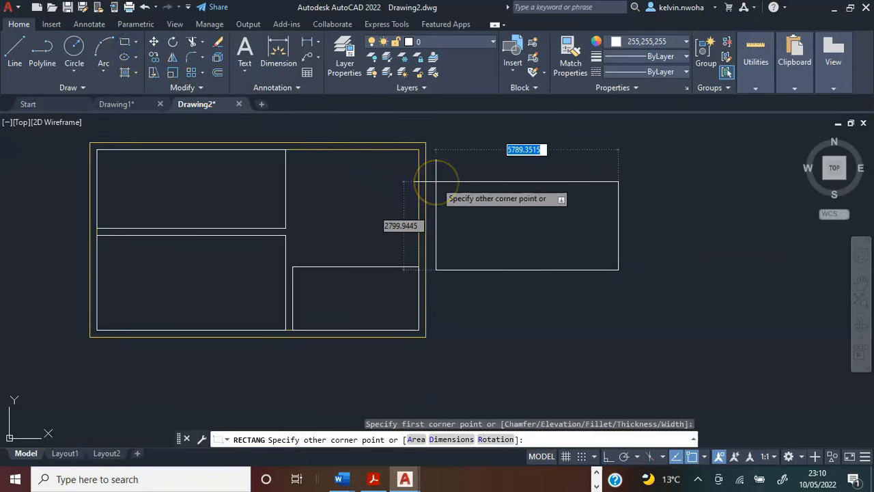
pyautogui.write('@4000')
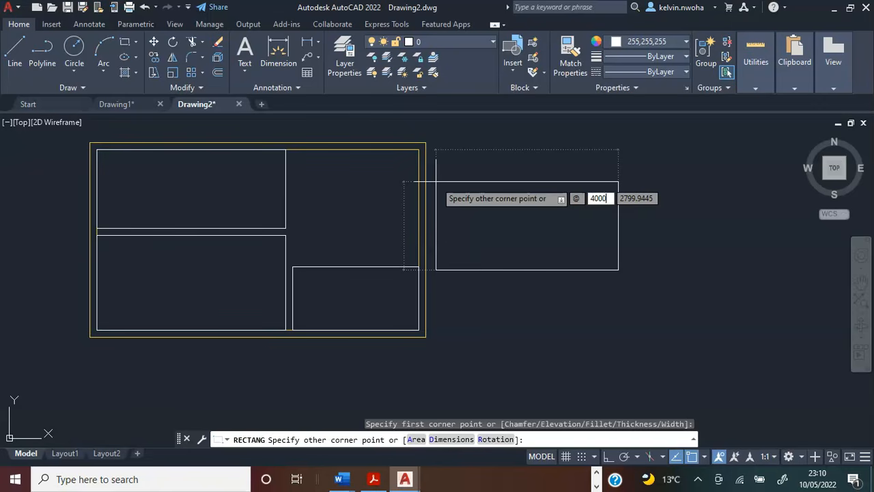
pyautogui.press('Tab')
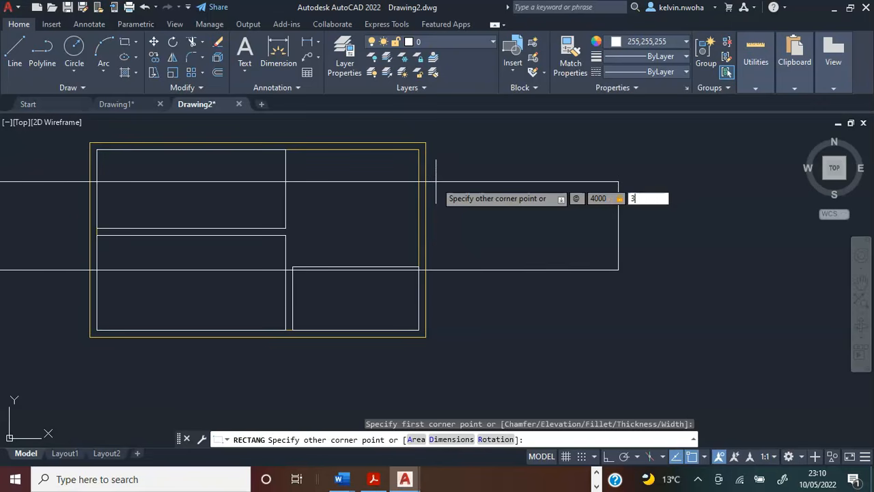
pyautogui.press('Return')
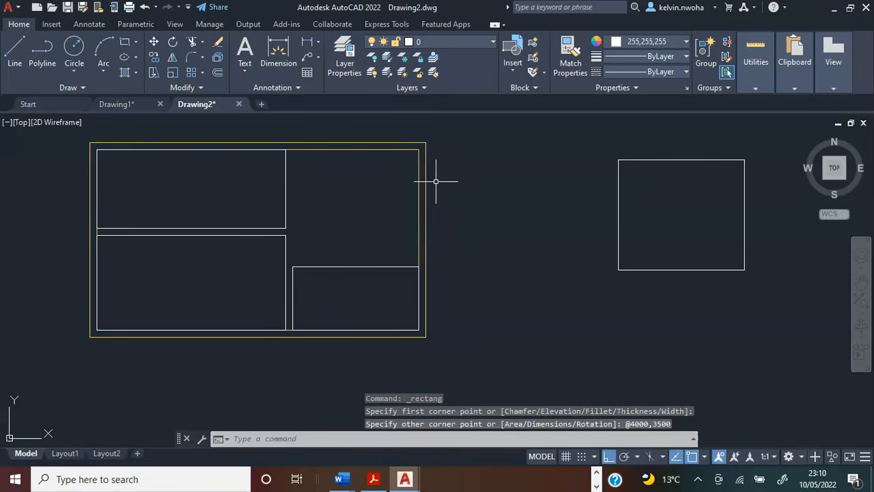
pyautogui.press('Escape')
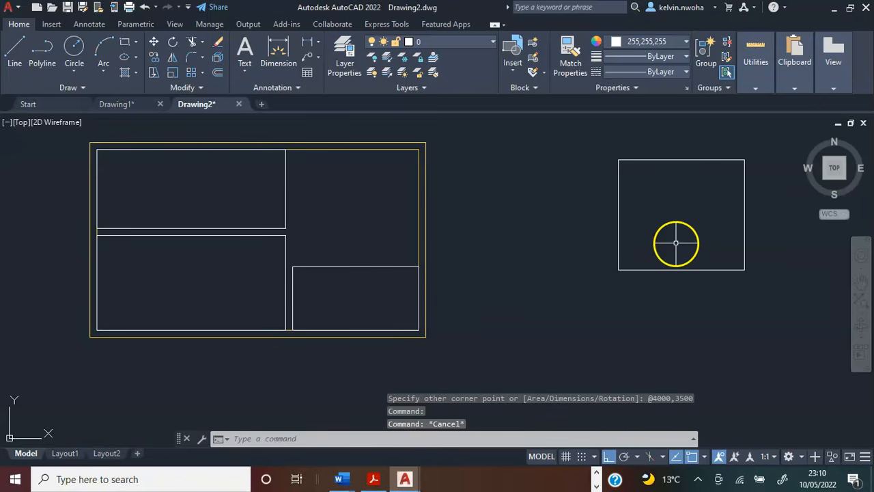
# Move the 4000 by 3500 rectangle by its upper-right corner onto the upper-right corner of the inner wall outline.
pyautogui.click(618, 232)
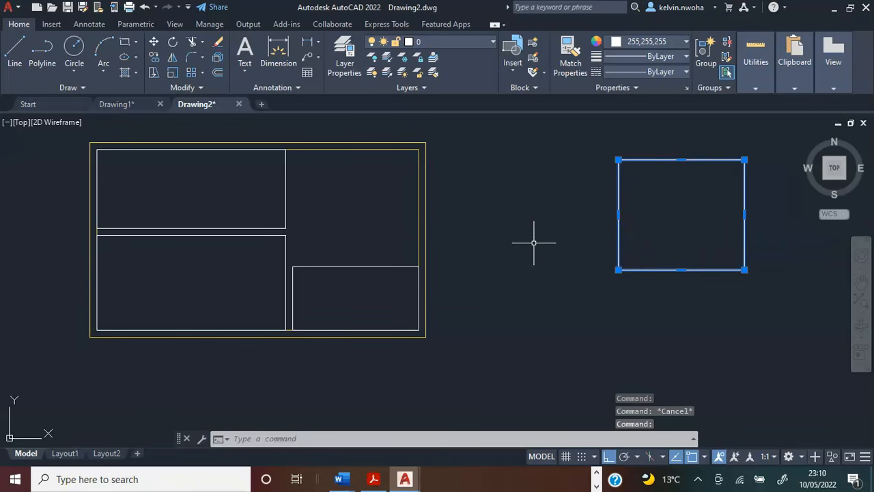
pyautogui.write('move')
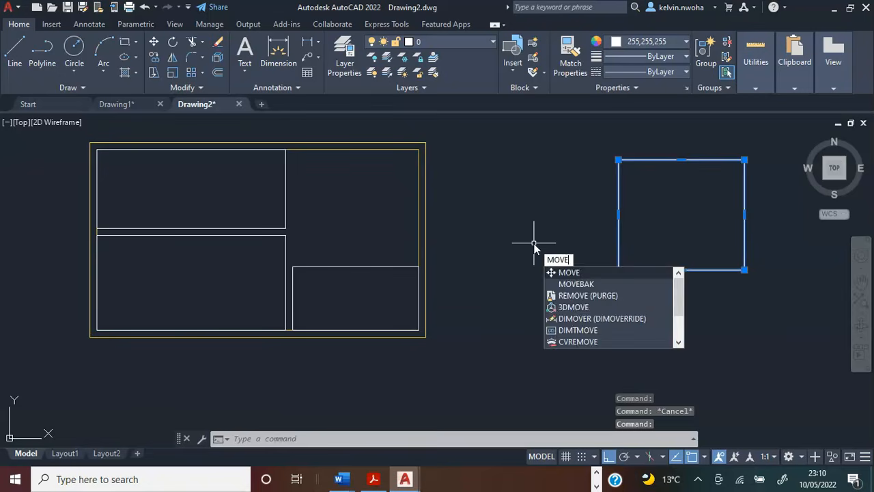
pyautogui.press('Return')
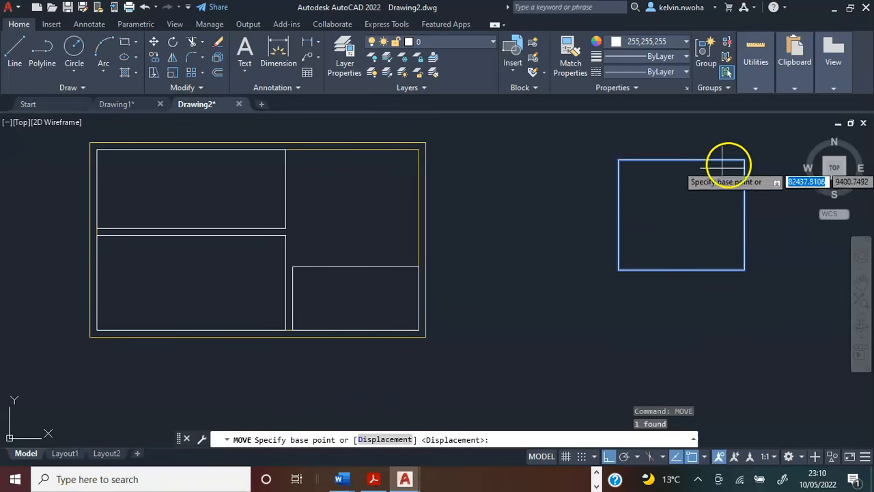
pyautogui.click(745, 160)
pyautogui.scroll(5, 410, 154)
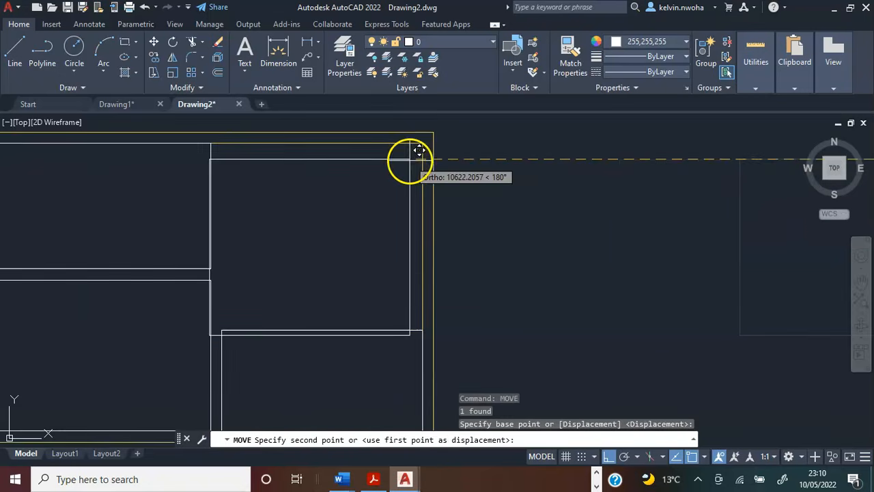
pyautogui.click(430, 135)
pyautogui.scroll(-3, 471, 195)
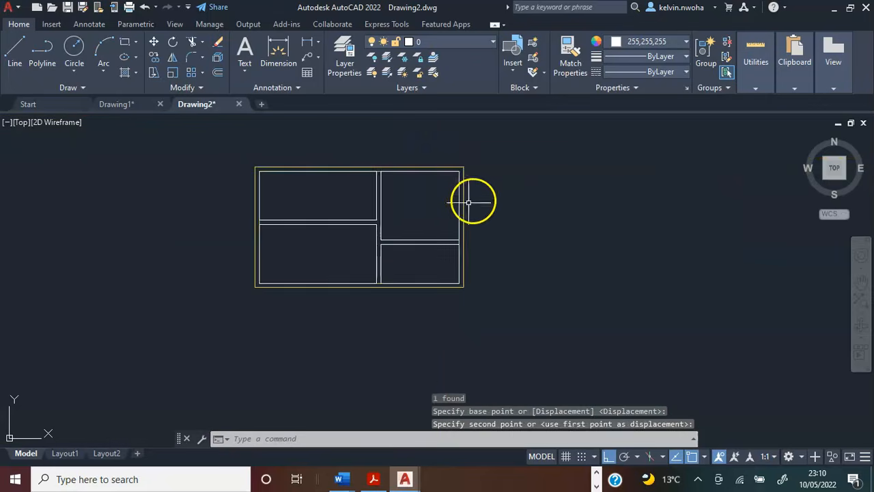
# Trim the piece of the inner wall outline between the two left-hand rooms at the left exterior wall.
pyautogui.scroll(4, 287, 214)
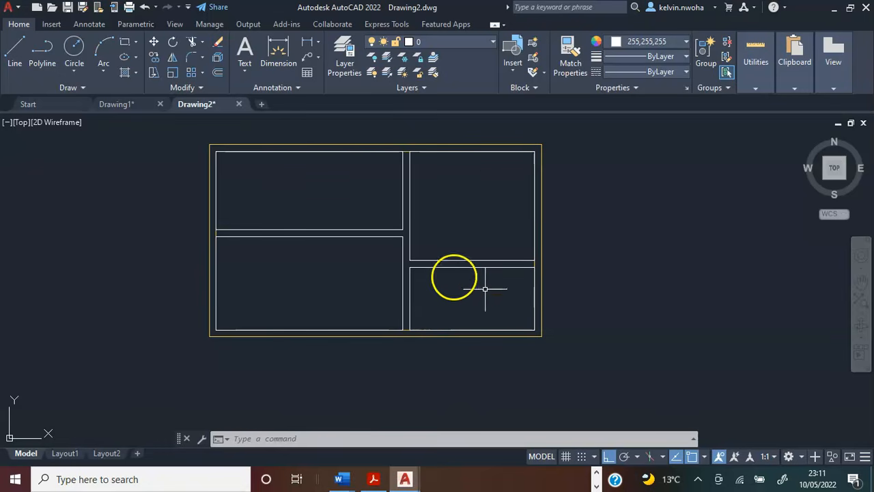
pyautogui.click(192, 41)
pyautogui.scroll(4, 214, 233)
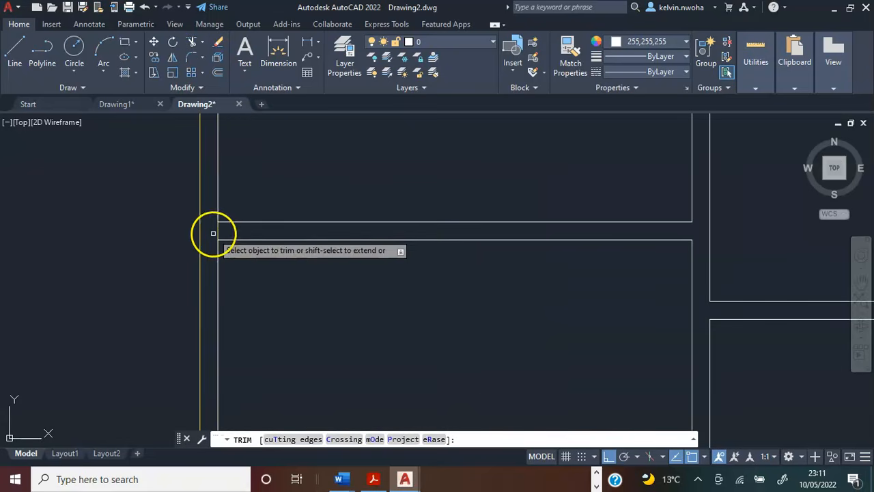
pyautogui.click(214, 233)
pyautogui.scroll(-4, 208, 261)
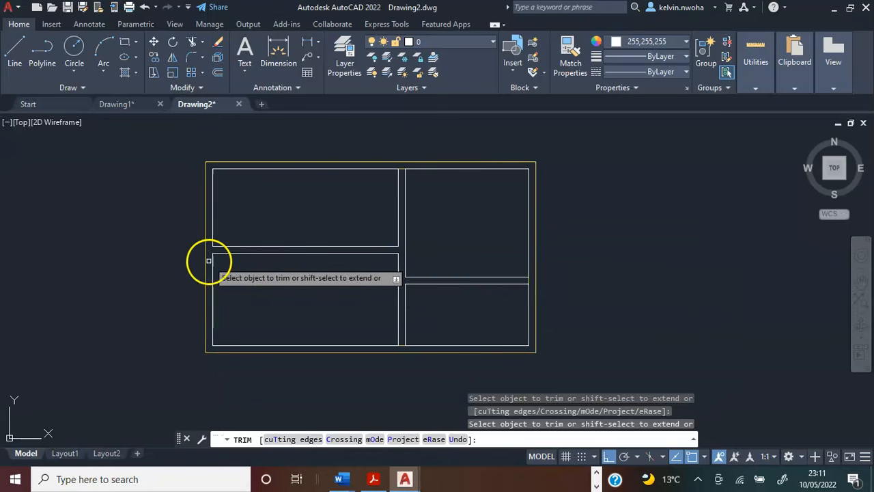
pyautogui.scroll(4, 412, 252)
pyautogui.scroll(-4, 378, 256)
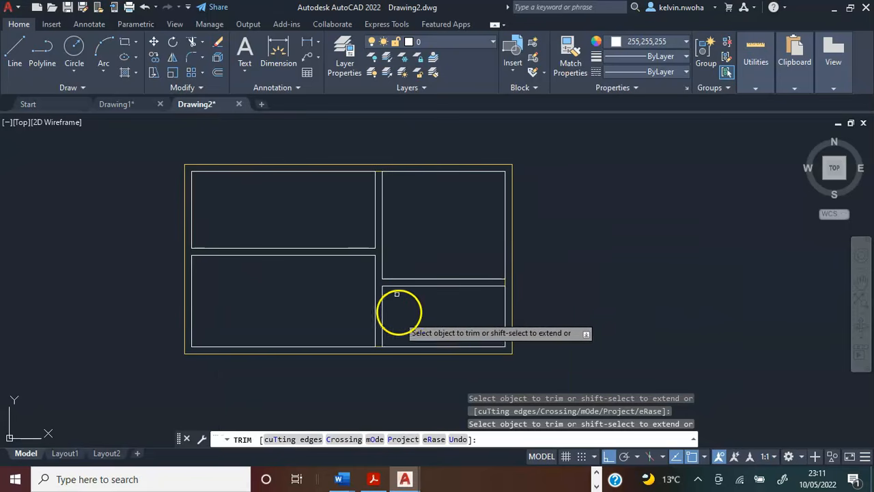
# Trim the inner wall outline where the partition walls meet the bottom and right exterior walls.
pyautogui.scroll(4, 375, 345)
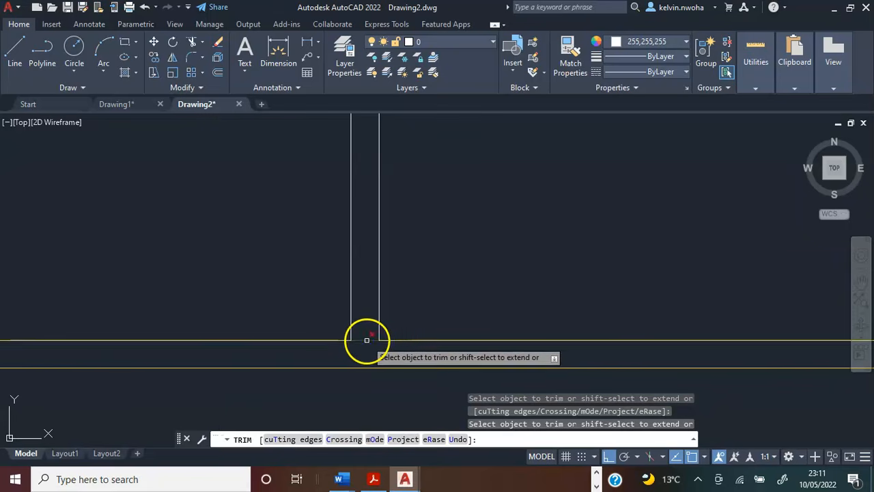
pyautogui.click(367, 339)
pyautogui.scroll(-4, 367, 337)
pyautogui.scroll(4, 500, 232)
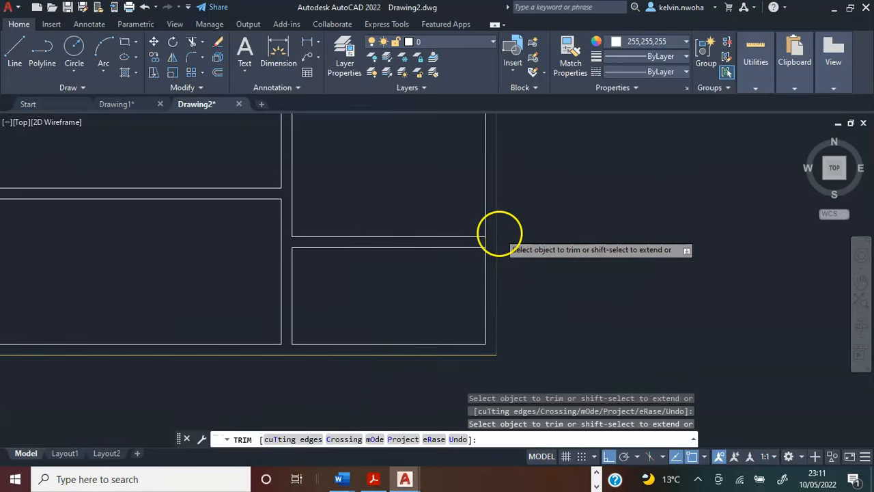
pyautogui.scroll(4, 500, 233)
pyautogui.click(461, 255)
pyautogui.scroll(-6, 476, 252)
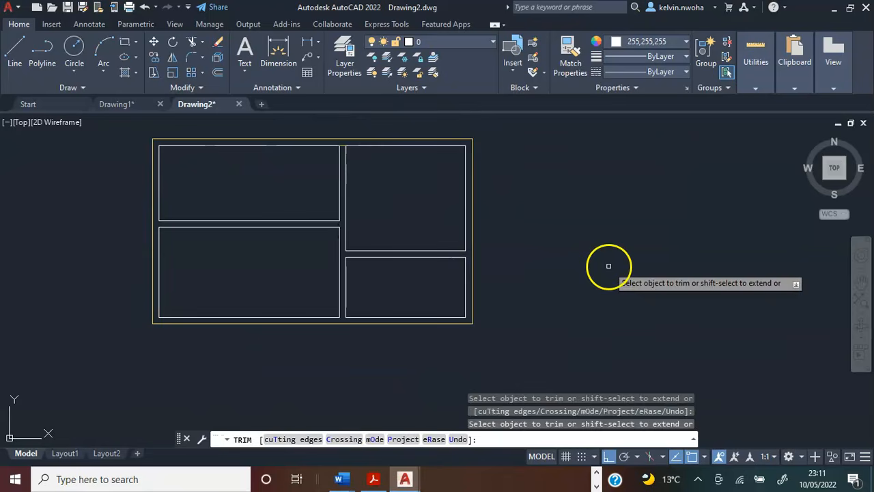
pyautogui.press('Escape')
# Trim the piece of the inner wall outline between the two upper rooms at the top exterior wall.
pyautogui.scroll(3, 339, 130)
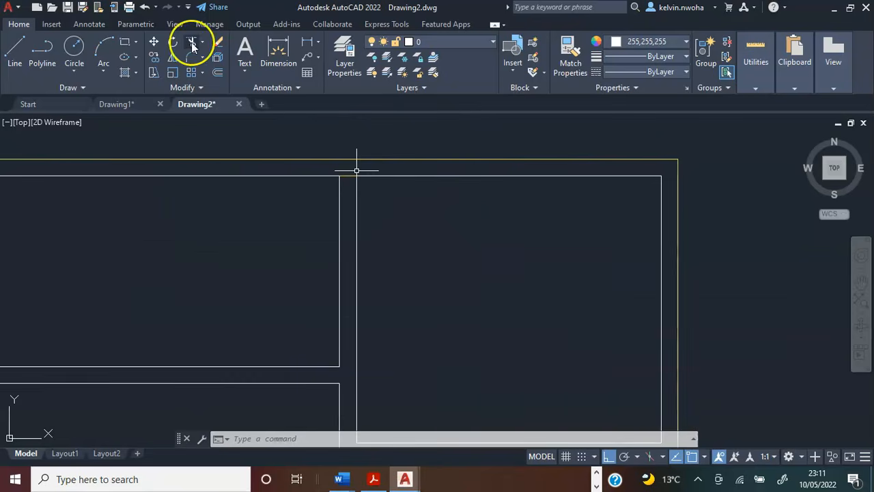
pyautogui.click(192, 41)
pyautogui.scroll(3, 328, 171)
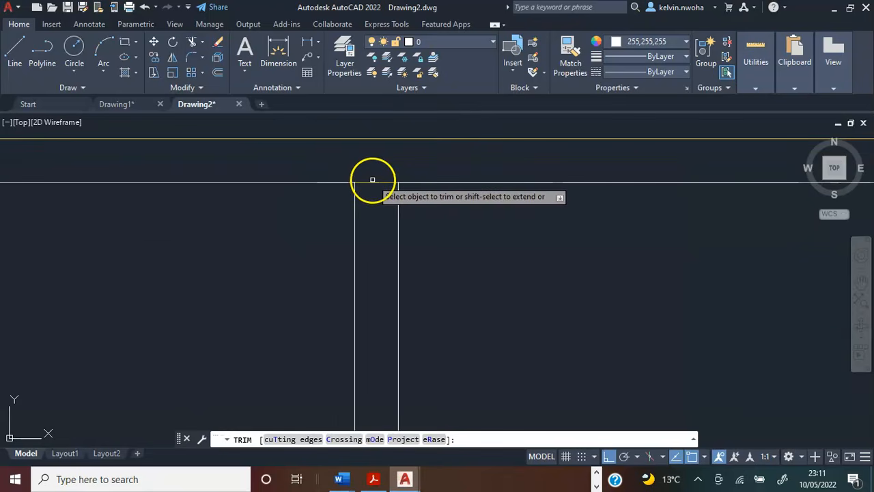
pyautogui.click(374, 180)
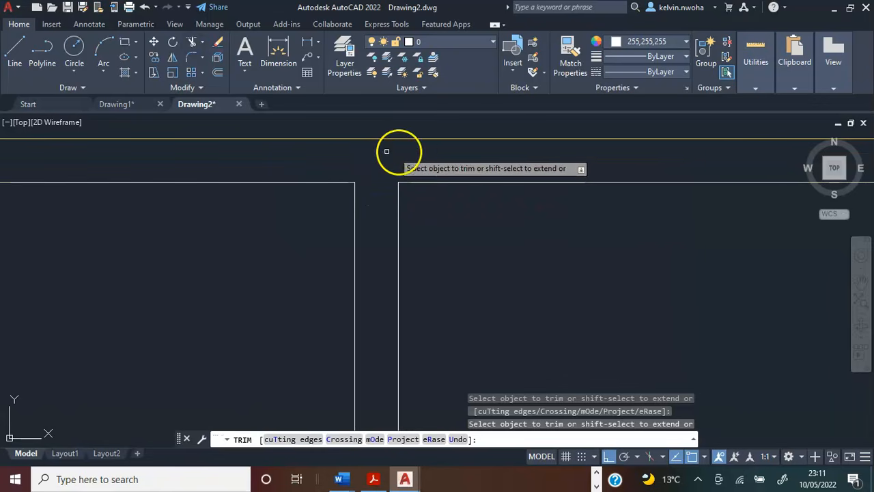
pyautogui.scroll(-3, 433, 152)
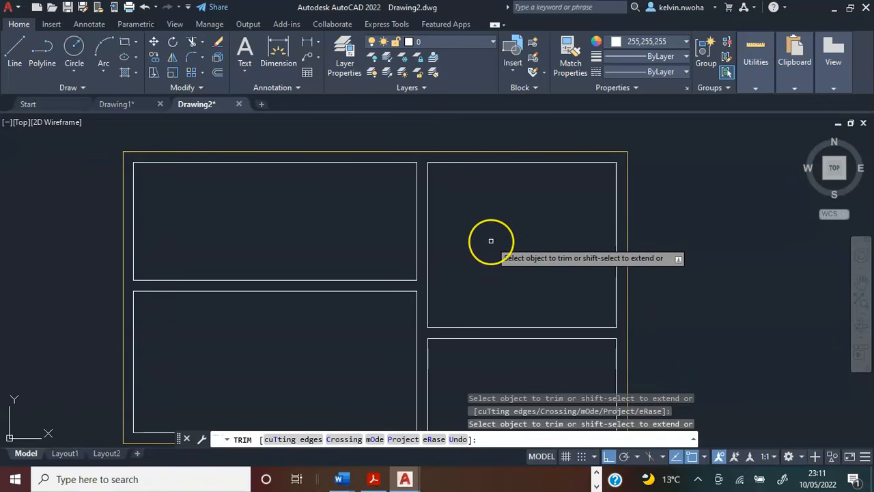
pyautogui.press('Escape')
pyautogui.scroll(-3, 489, 239)
pyautogui.scroll(1, 487, 236)
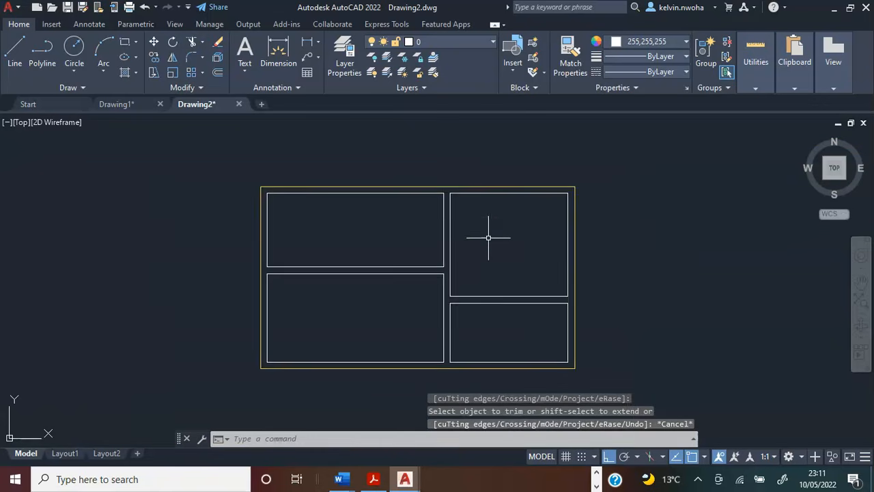
# Examine the fully dimensioned floor plan in Drawing1, especially the dimensions around the lower-left entrance door.
pyautogui.moveTo(487, 236); pyautogui.dragTo(507, 200, button='middle')
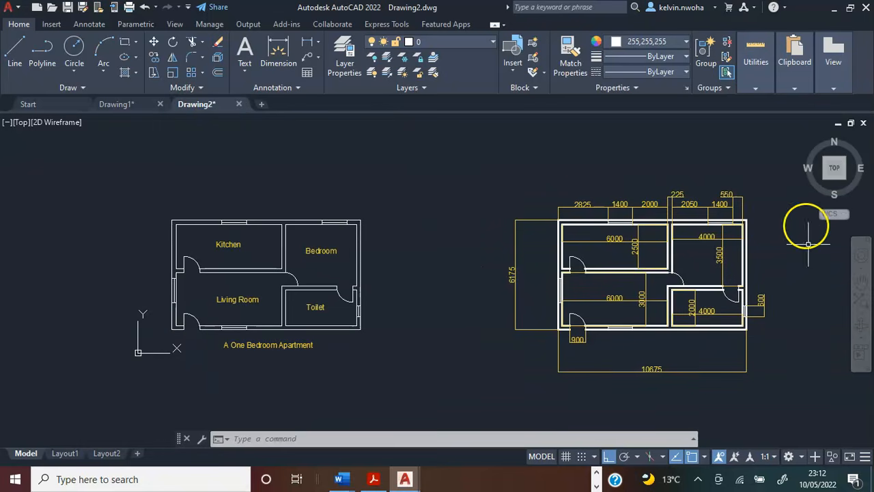
pyautogui.scroll(2, 200, 289)
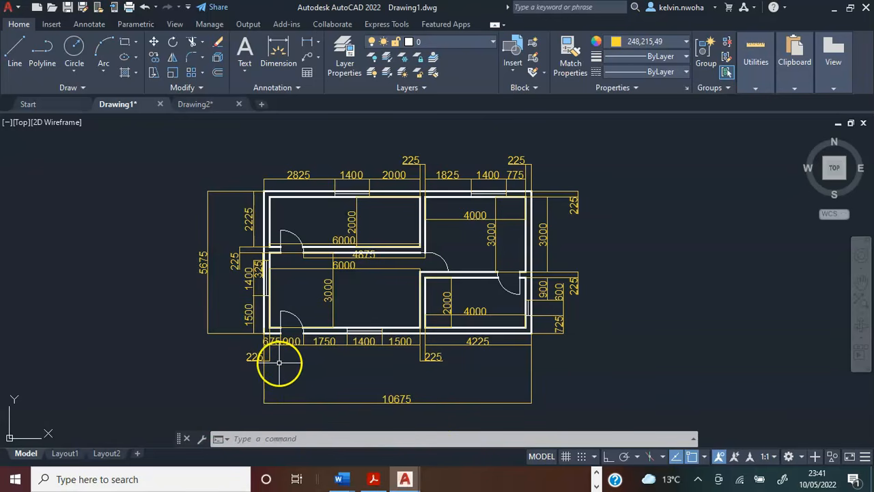
pyautogui.scroll(4, 279, 362)
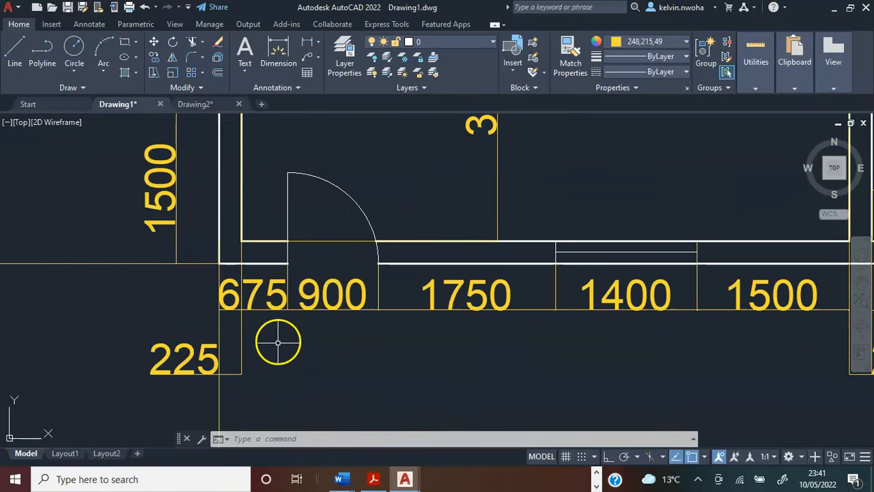
pyautogui.scroll(-3, 279, 338)
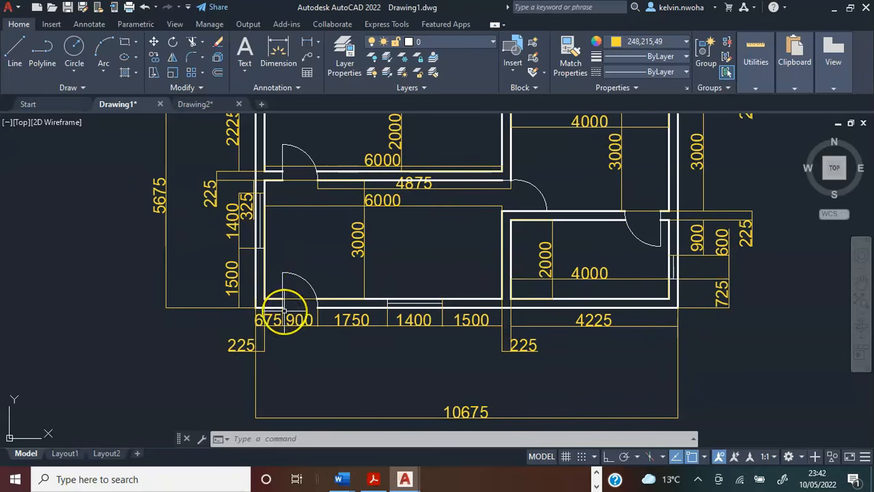
pyautogui.scroll(2, 284, 313)
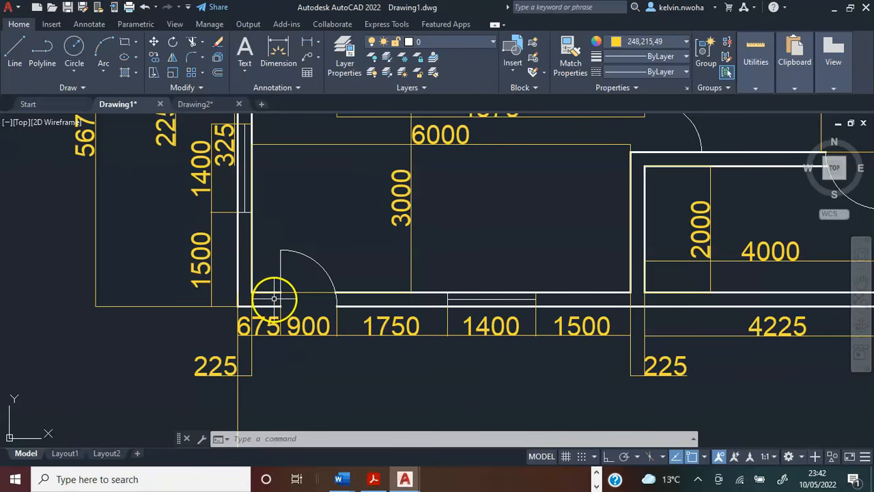
pyautogui.scroll(-5, 273, 298)
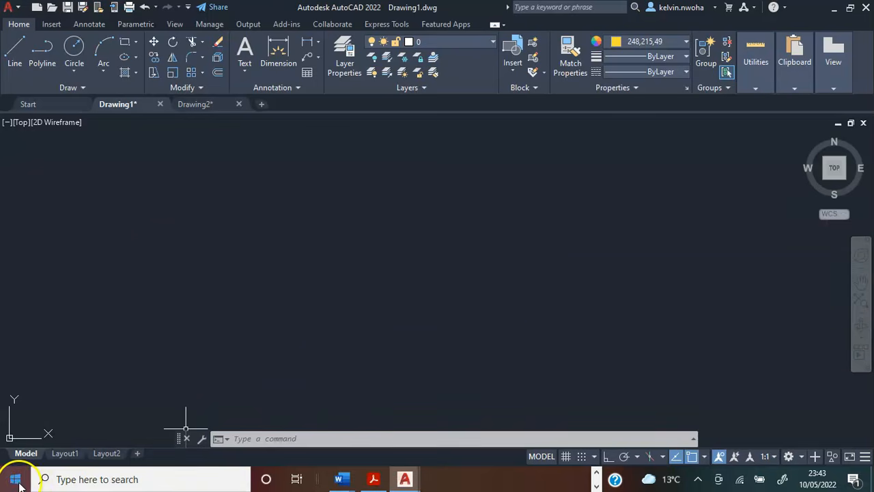
# Open the Windows Calculator and minimize it so that the empty area of Drawing1 is visible again.
pyautogui.click(16, 480)
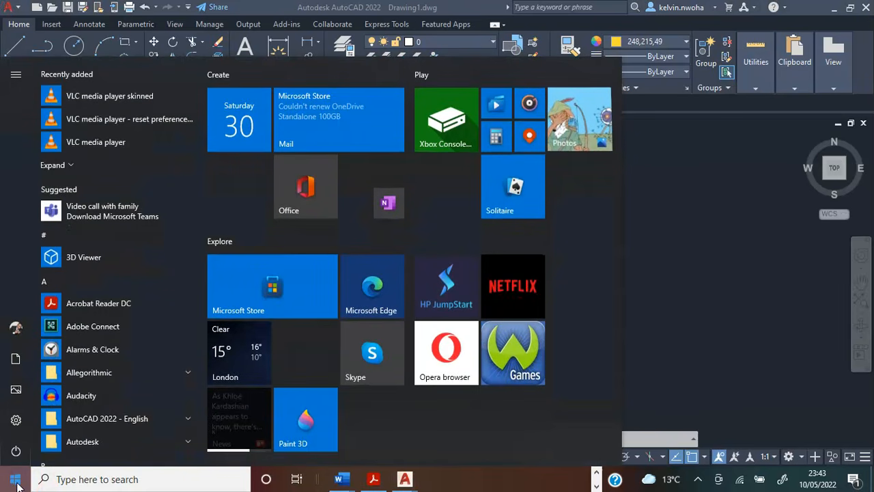
pyautogui.click(110, 480)
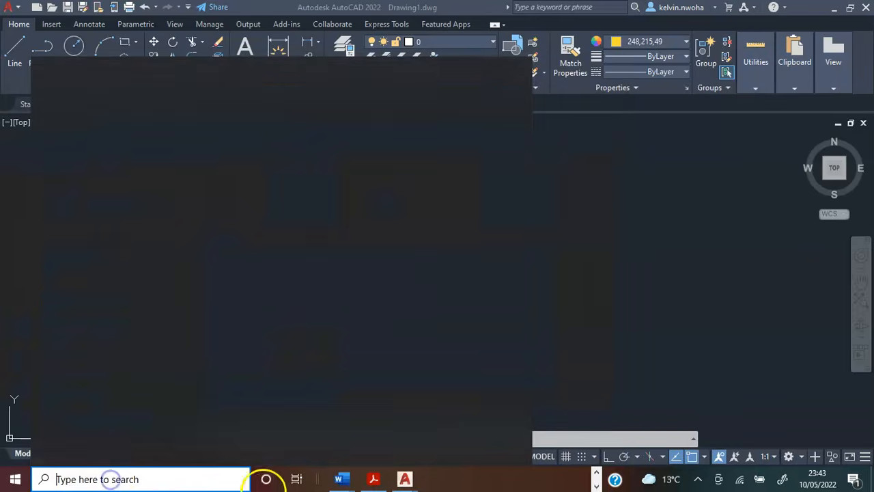
pyautogui.write('calcula')
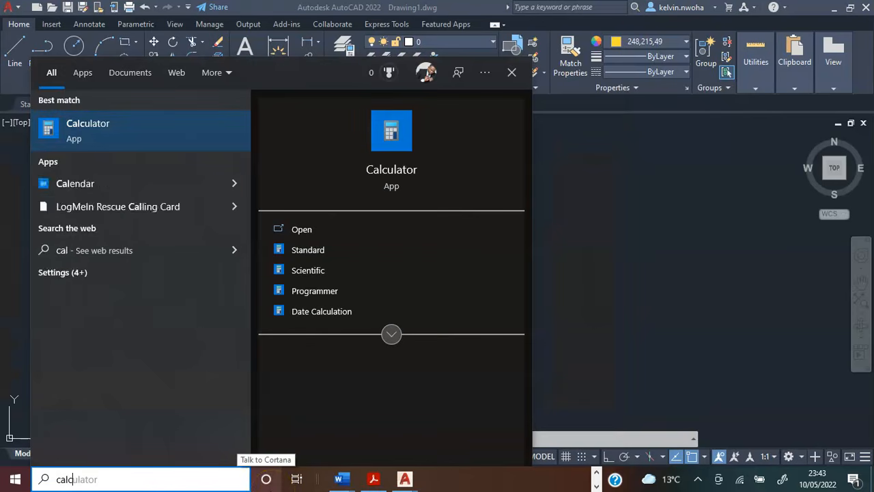
pyautogui.write('t')
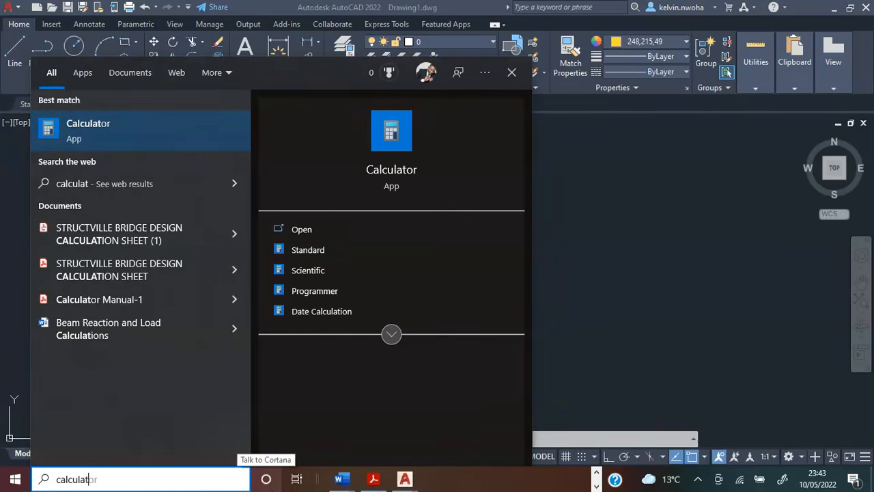
pyautogui.press('Return')
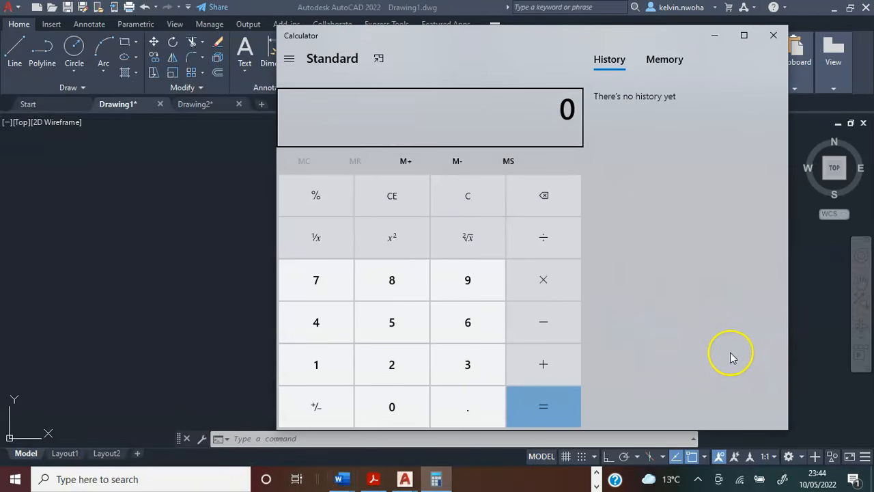
pyautogui.click(714, 37)
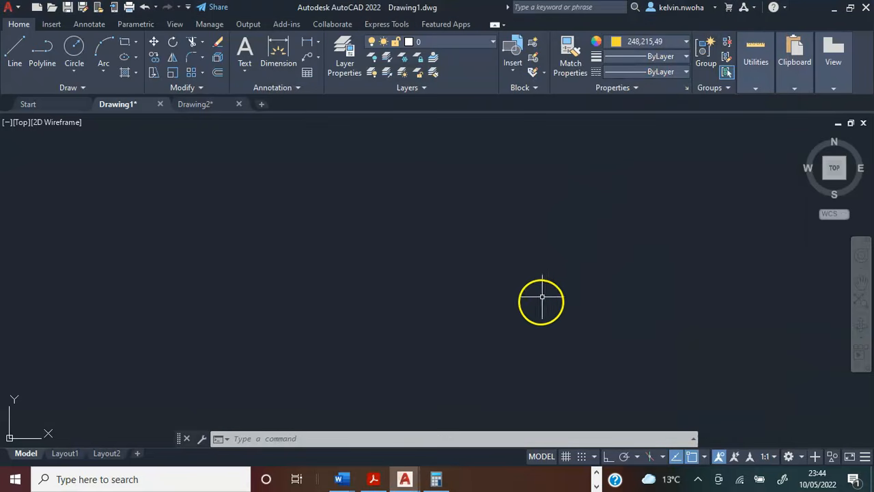
# Start the lower-left wall outline as a polyline with Ortho on, running 675 to the left and 1500 upward.
pyautogui.click(395, 249)
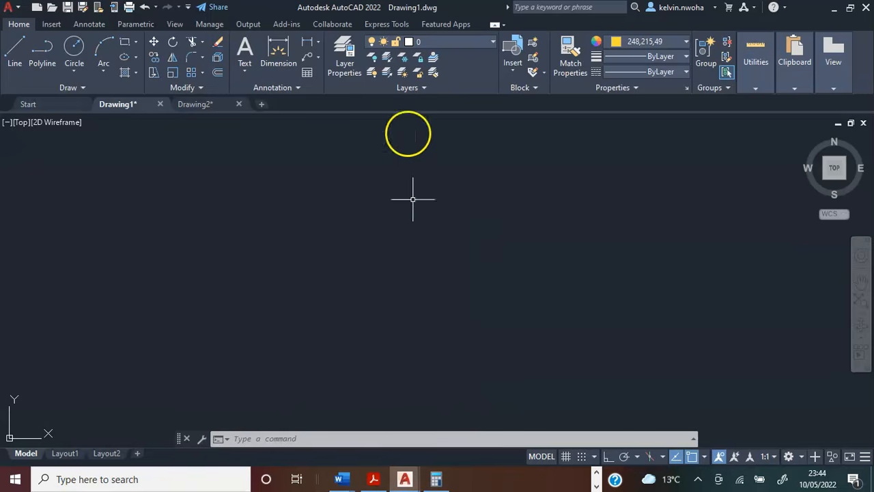
pyautogui.click(45, 51)
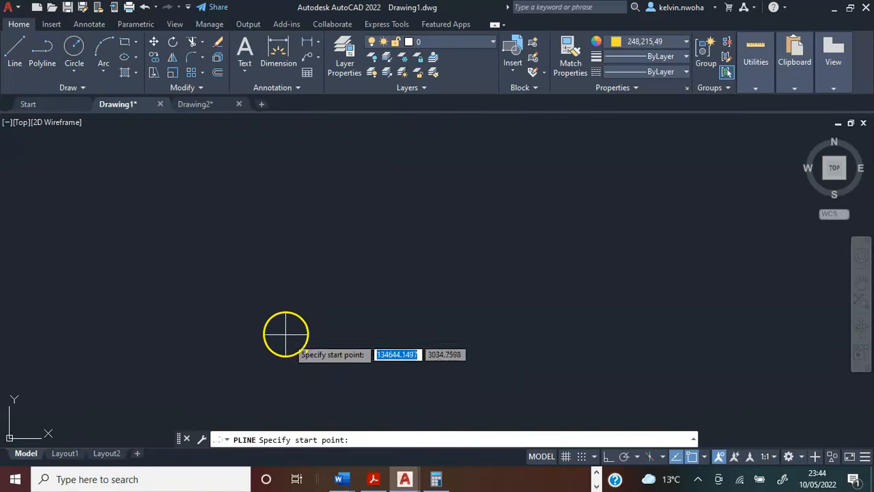
pyautogui.click(381, 372)
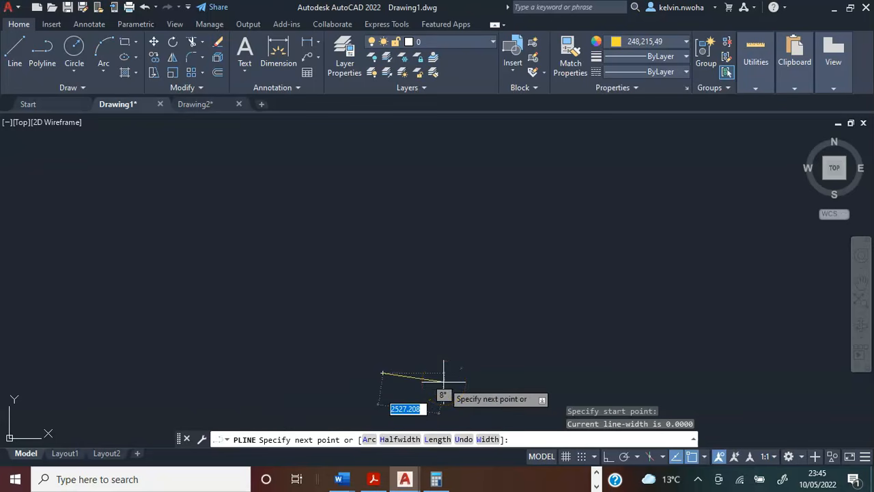
pyautogui.press('F8')
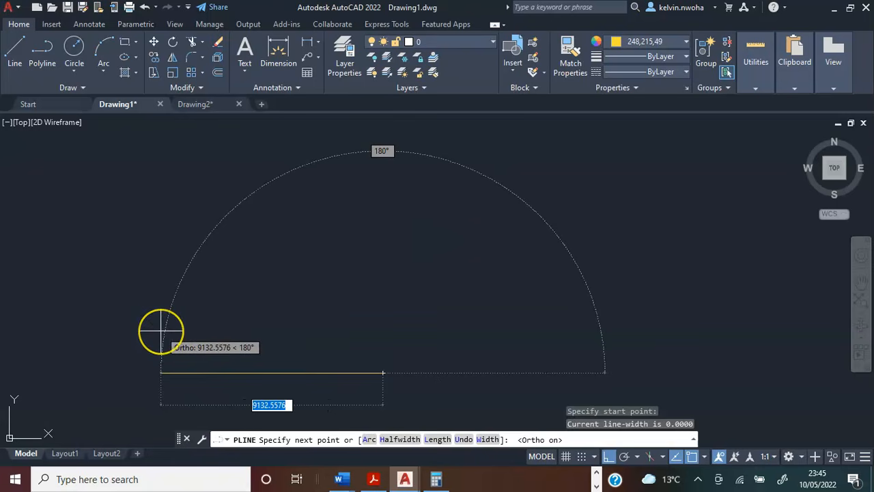
pyautogui.write('675')
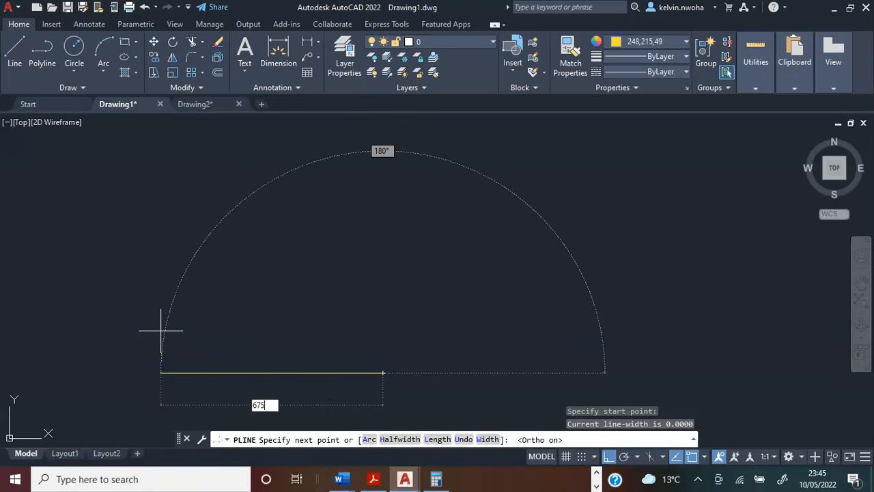
pyautogui.press('Return')
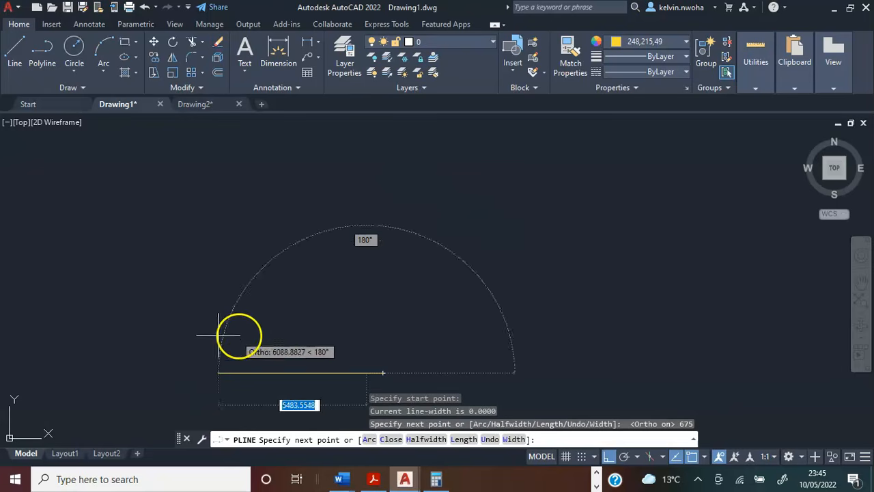
pyautogui.scroll(2, 383, 340)
pyautogui.moveTo(373, 314); pyautogui.dragTo(345, 239, button='middle')
pyautogui.write('1500')
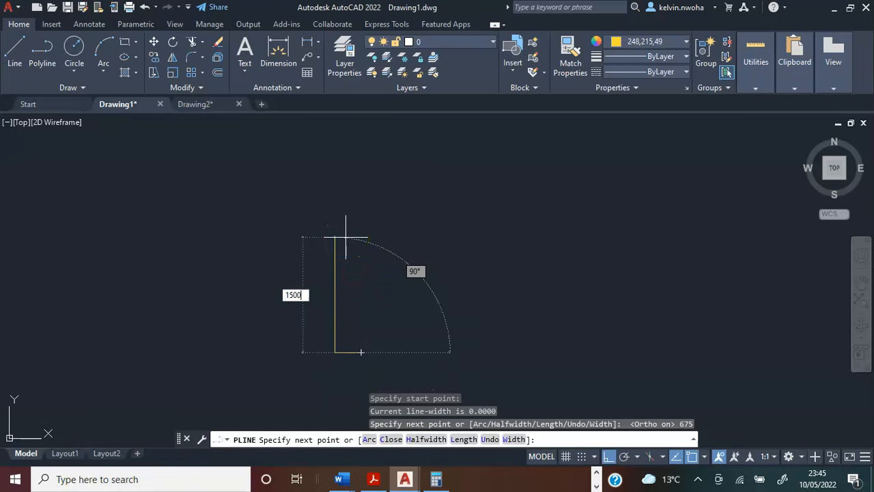
pyautogui.press('Return')
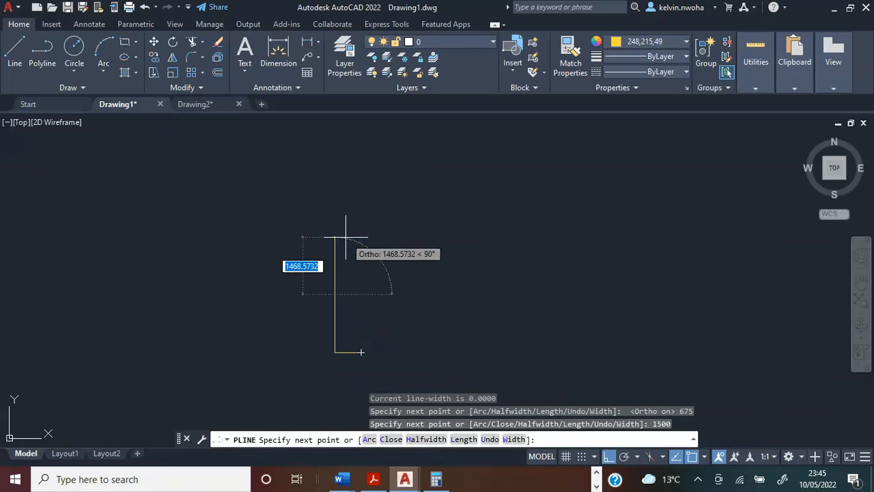
# Continue the wall polyline 225 to the right for the wall thickness and 1275 downward along the inner face.
pyautogui.scroll(1, 382, 226)
pyautogui.write('225')
pyautogui.press('Return')
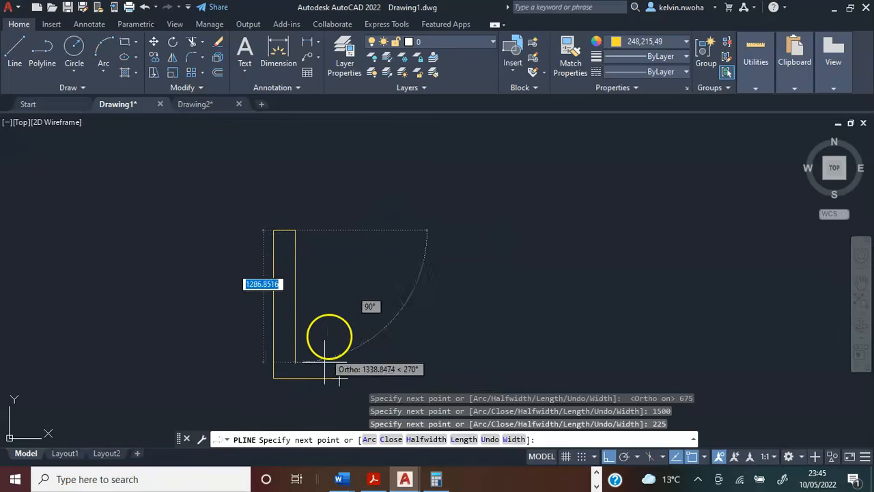
pyautogui.write('12')
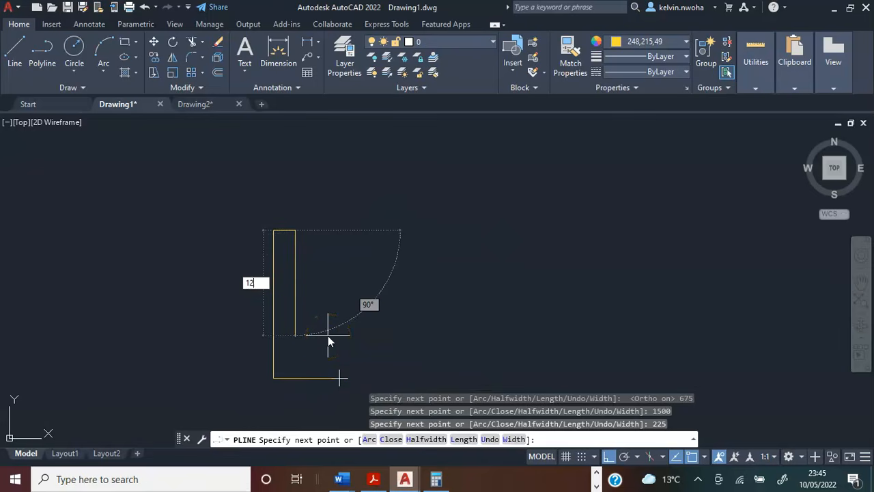
pyautogui.write('75')
pyautogui.press('Return')
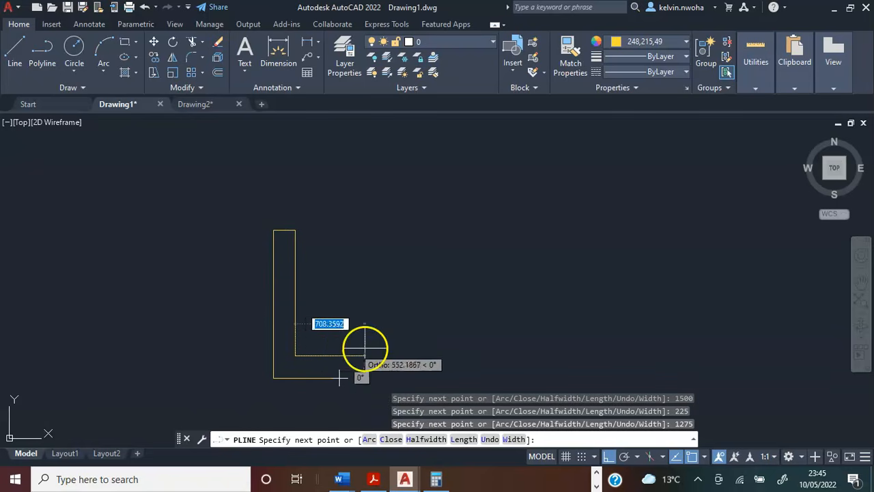
# Run the wall polyline 450 to the right and down to its start point, completing the L-shaped corner wall.
pyautogui.write('450')
pyautogui.press('Return')
pyautogui.scroll(4, 347, 392)
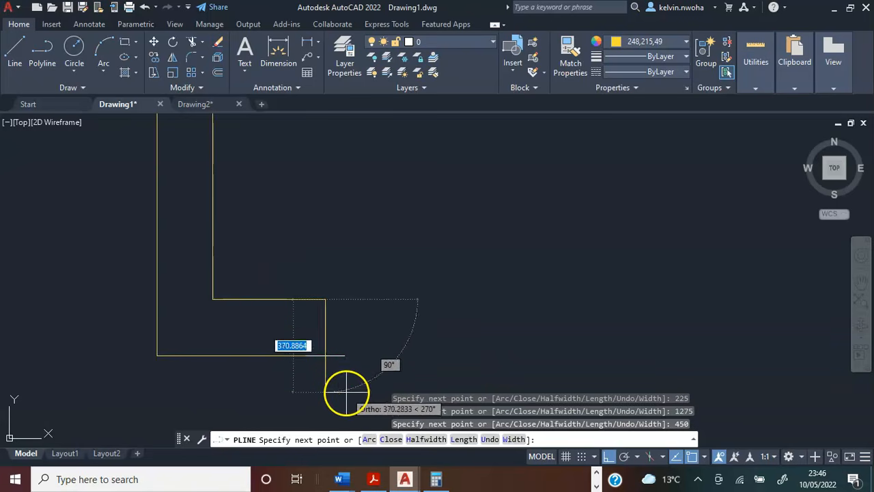
pyautogui.click(325, 356)
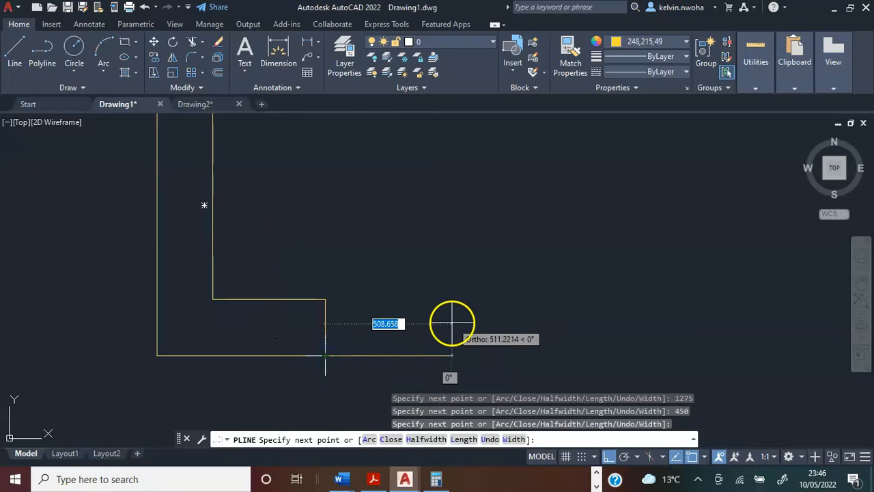
pyautogui.press('Return')
pyautogui.scroll(-4, 455, 322)
pyautogui.moveTo(443, 300); pyautogui.dragTo(409, 328, button='middle')
pyautogui.click(332, 331)
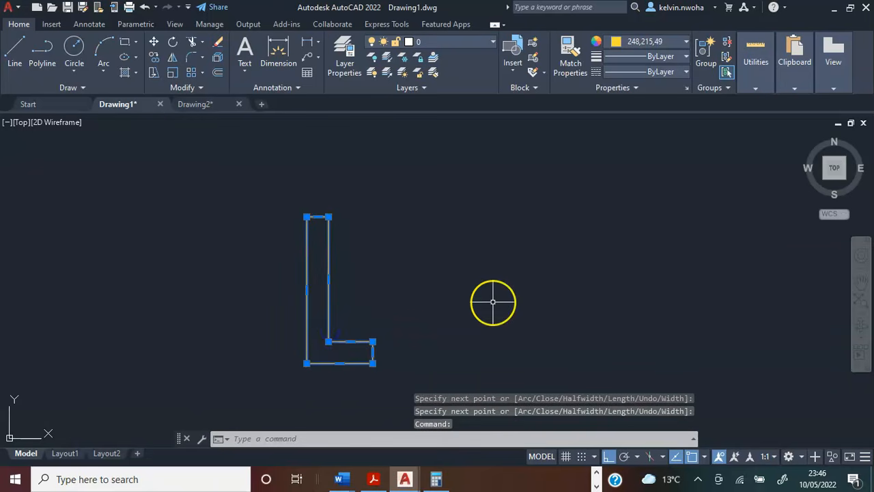
pyautogui.press('Escape')
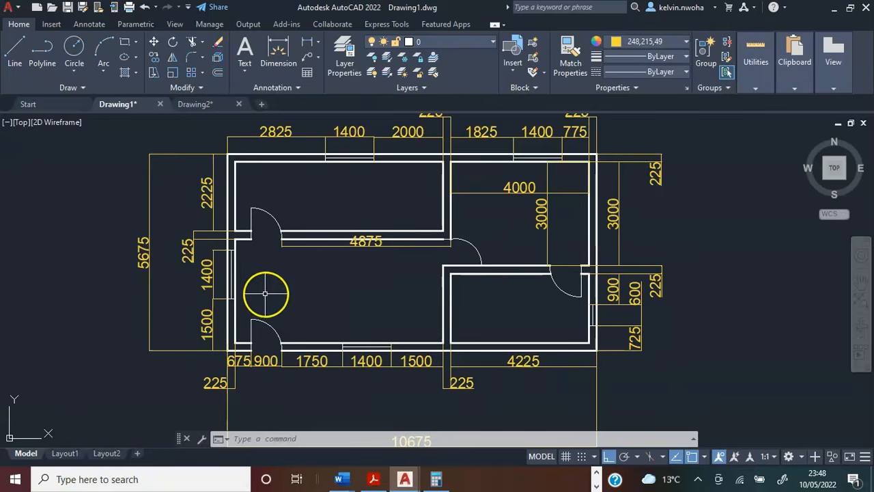
# Draw a 1400 vertical line upward from the outer top corner of the L-shaped wall for the left window.
pyautogui.scroll(2, 248, 298)
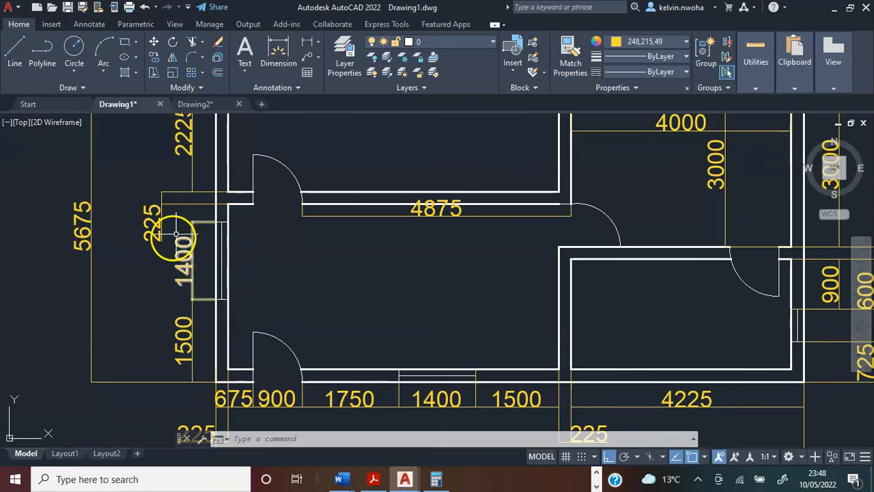
pyautogui.scroll(-3, 213, 269)
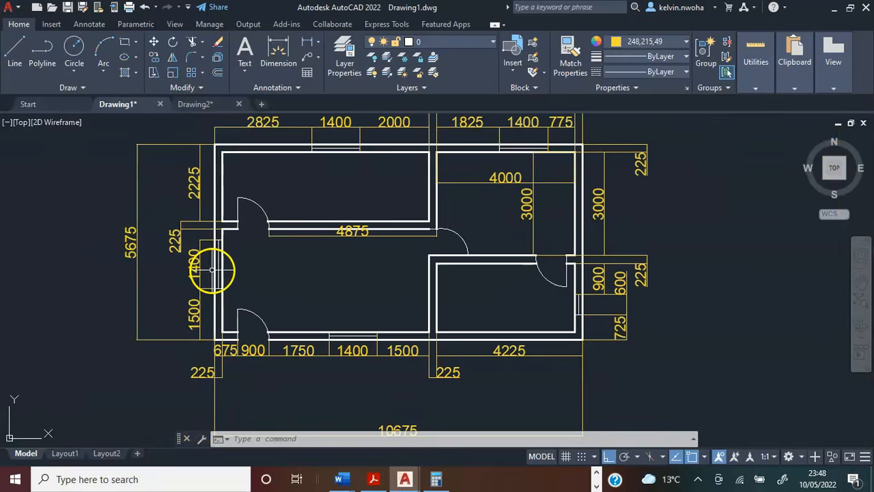
pyautogui.scroll(-2, 233, 270)
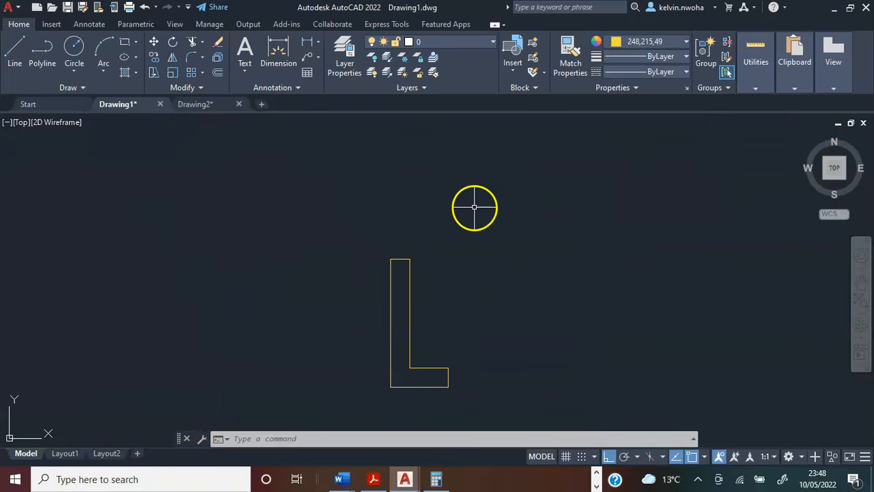
pyautogui.click(14, 53)
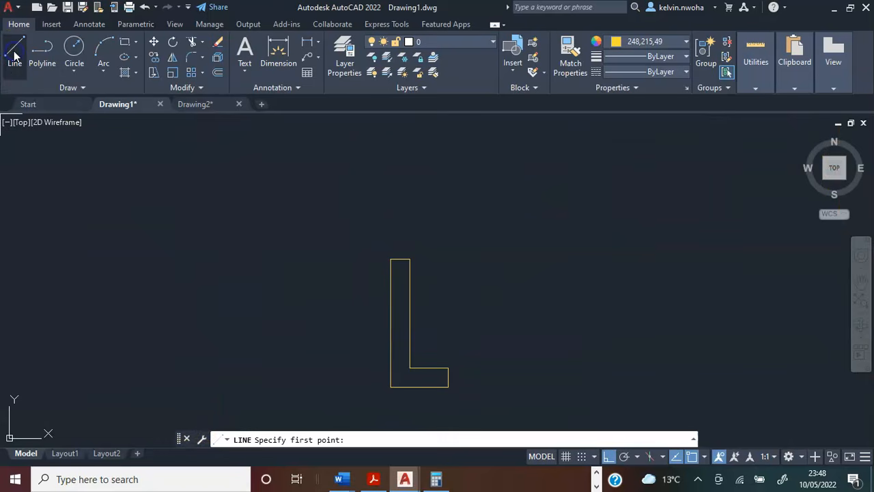
pyautogui.click(391, 259)
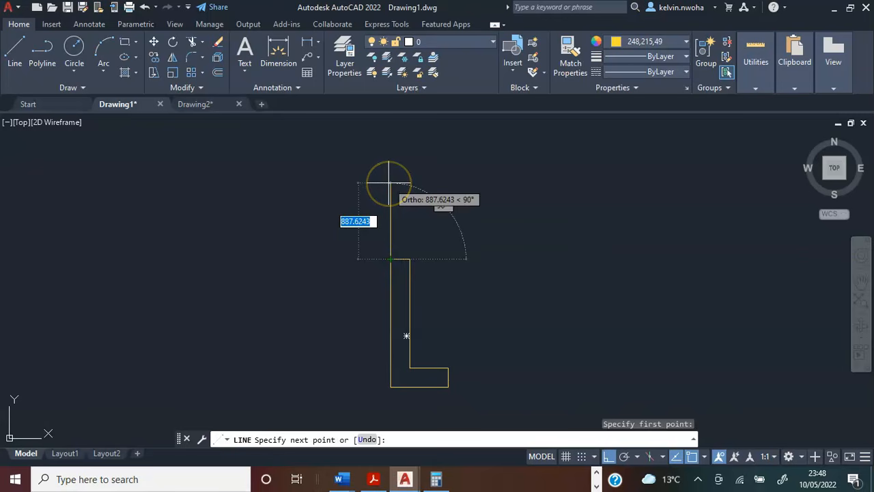
pyautogui.write('1400')
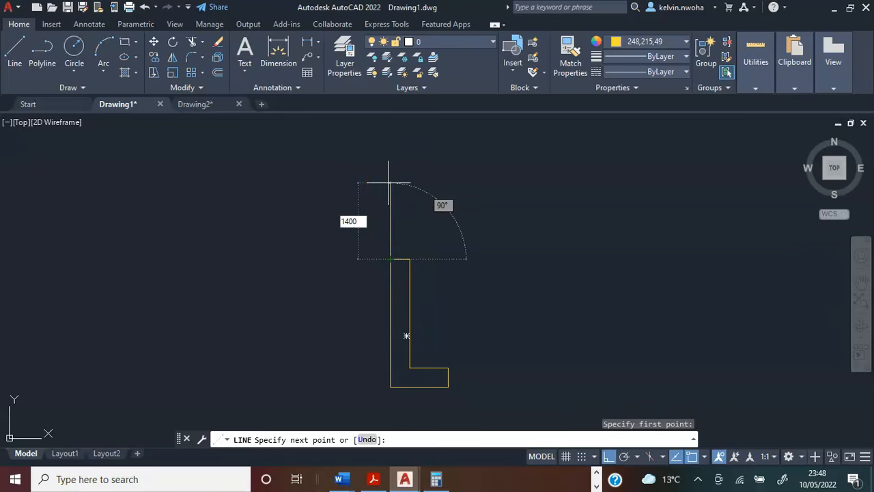
pyautogui.press('Return')
pyautogui.press('Return')
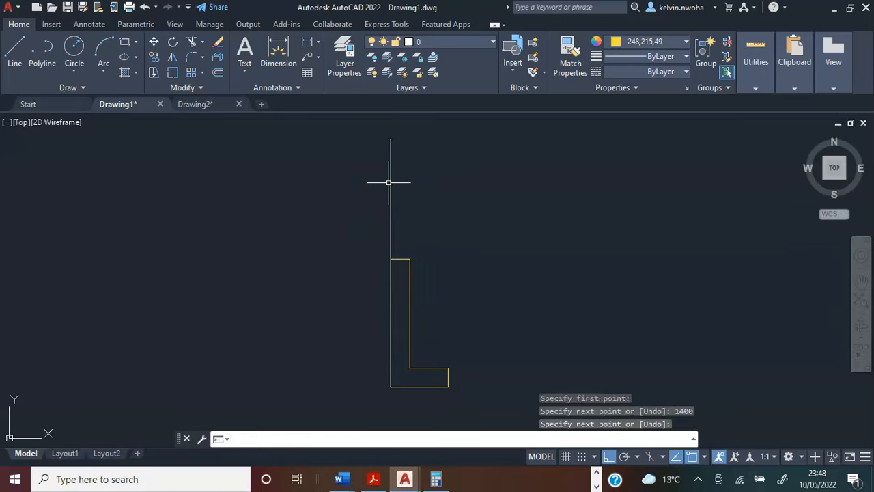
# Copy the 1400 window line from its lower end to the midpoint and inner corner of the wall's top edge.
pyautogui.moveTo(348, 182); pyautogui.dragTo(344, 226, button='middle')
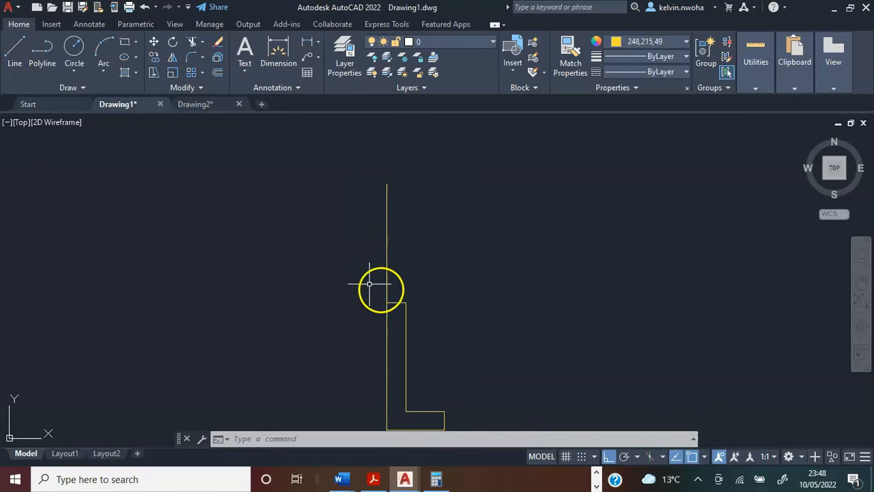
pyautogui.click(387, 253)
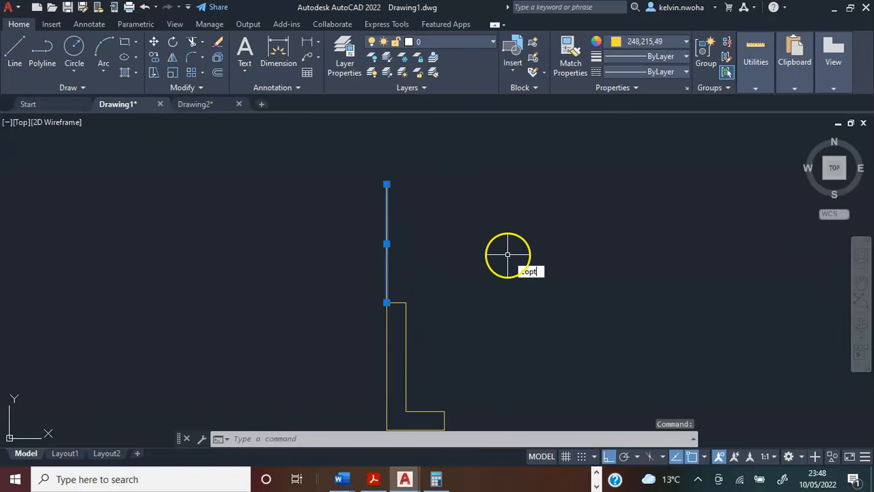
pyautogui.press('Return')
pyautogui.scroll(5, 406, 314)
pyautogui.click(330, 271)
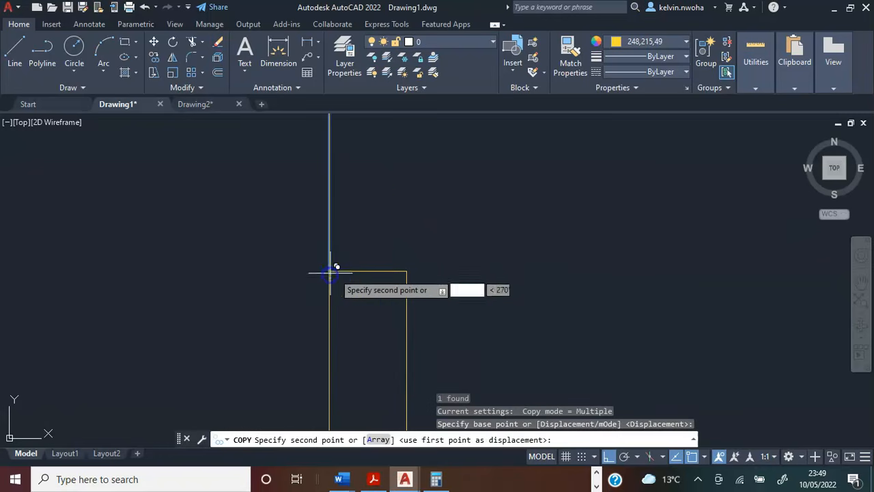
pyautogui.click(367, 271)
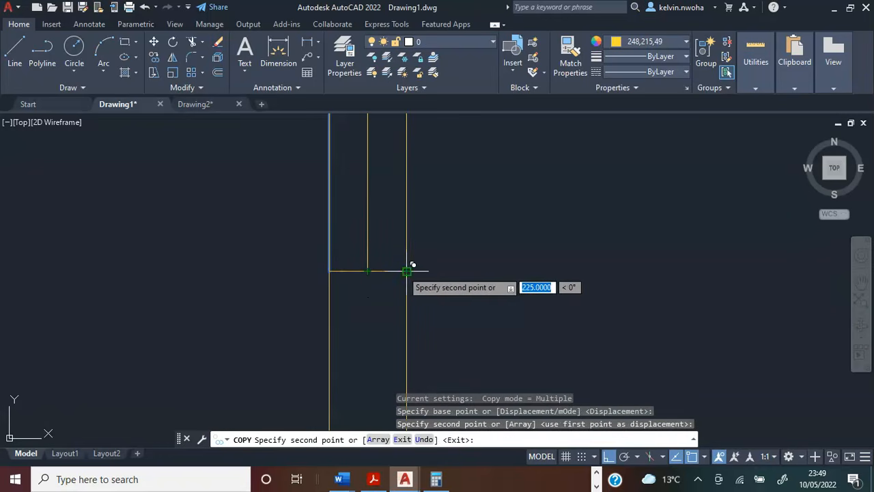
pyautogui.click(410, 268)
pyautogui.press('Return')
pyautogui.scroll(-6, 433, 307)
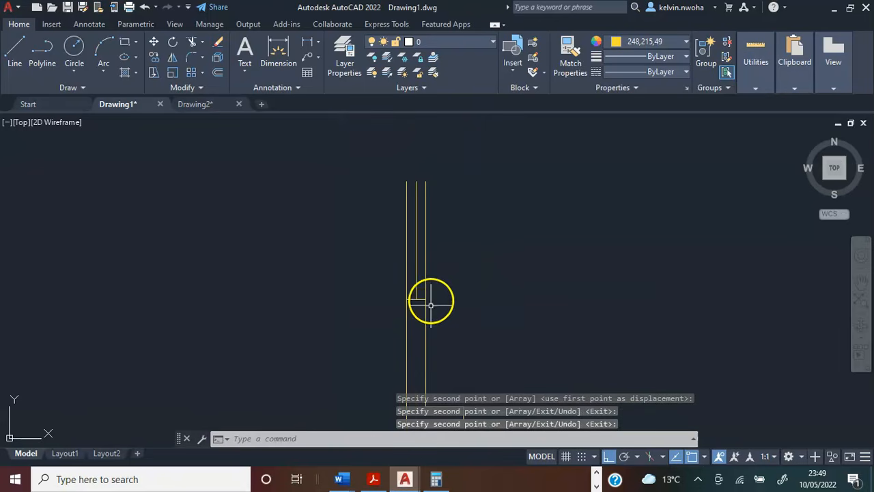
# Change the colour of the three window lines above the L-shaped wall to white.
pyautogui.click(444, 259)
pyautogui.click(378, 226)
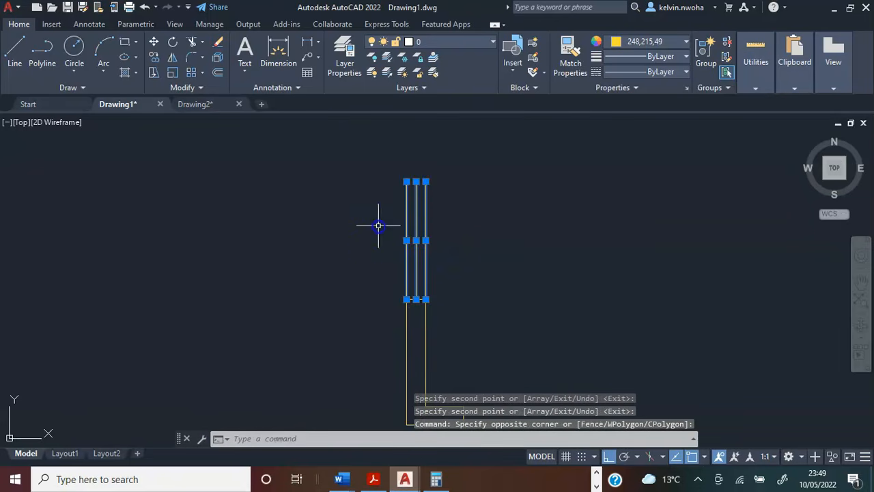
pyautogui.click(648, 42)
pyautogui.press('Escape')
pyautogui.press('Escape')
pyautogui.scroll(-2, 471, 244)
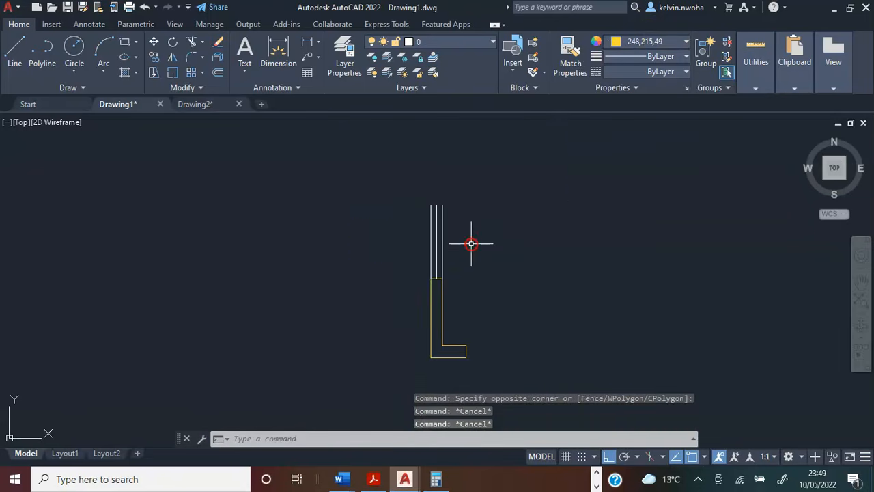
# Check the left wall's dimensions above the window on the dimensioned plan and add 325 and 225 in Calculator.
pyautogui.moveTo(472, 244); pyautogui.dragTo(420, 270, button='middle')
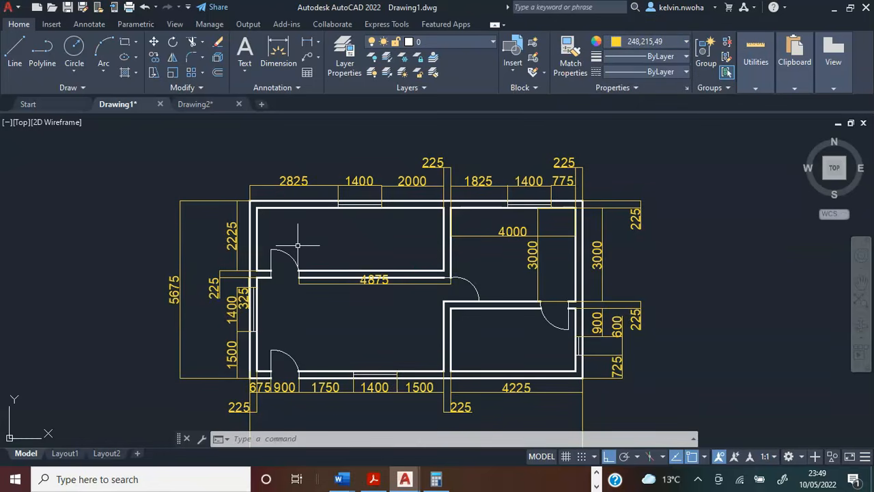
pyautogui.moveTo(298, 244); pyautogui.dragTo(302, 225, button='middle')
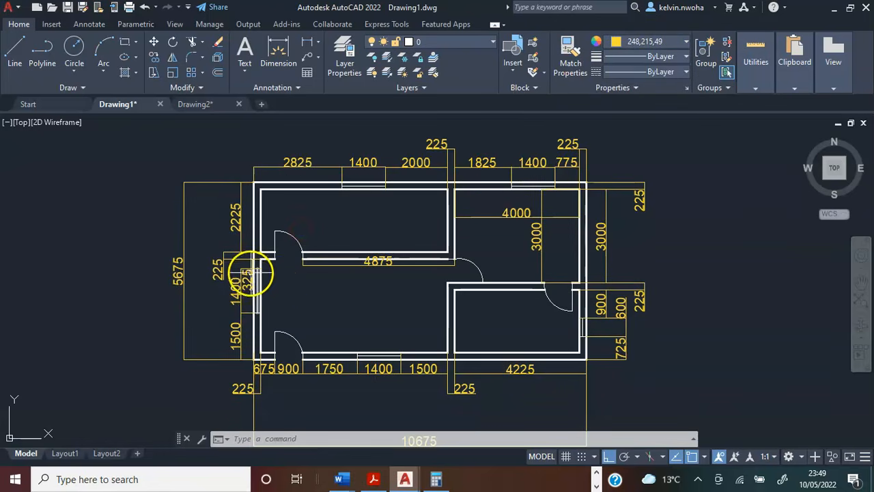
pyautogui.scroll(5, 259, 253)
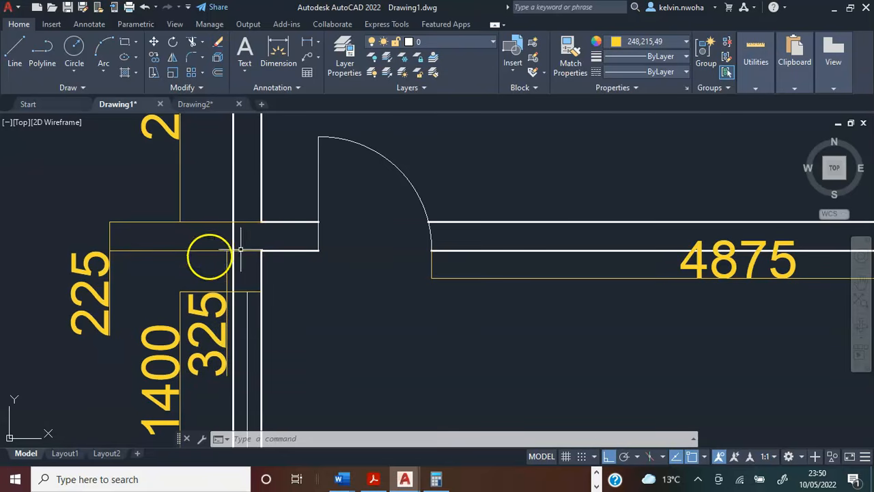
pyautogui.scroll(-4, 142, 311)
pyautogui.scroll(4, 154, 261)
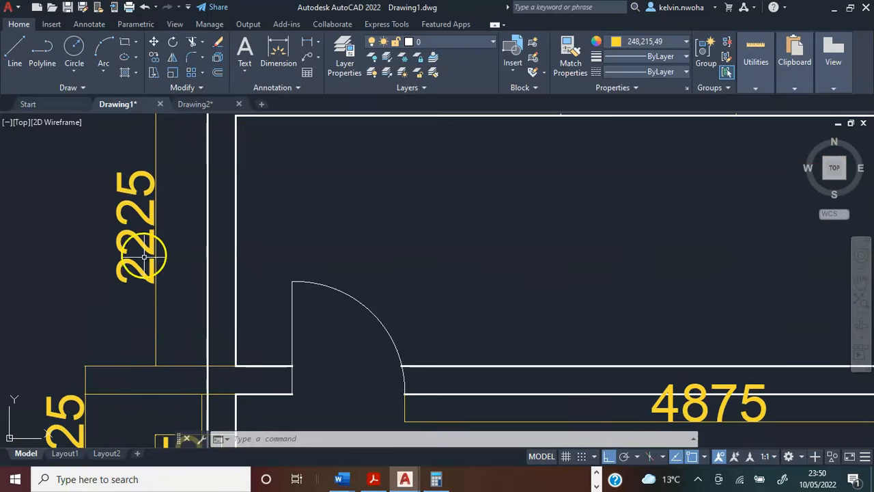
pyautogui.scroll(-4, 170, 189)
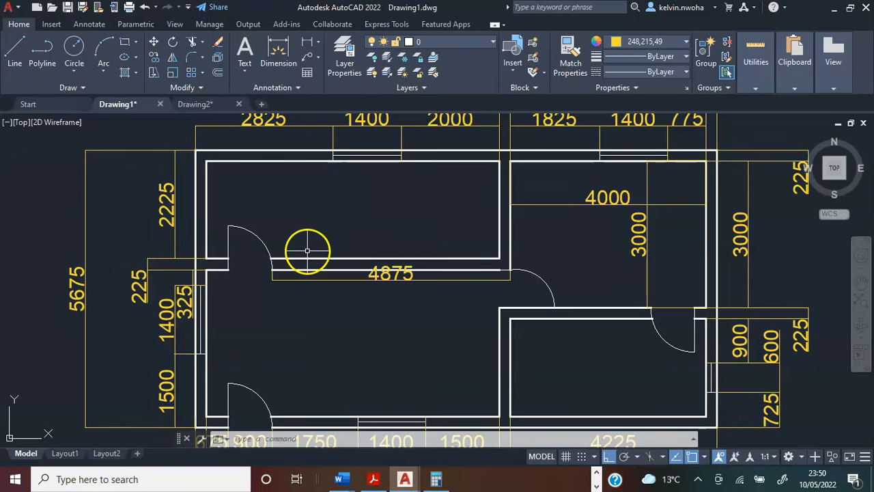
pyautogui.click(437, 480)
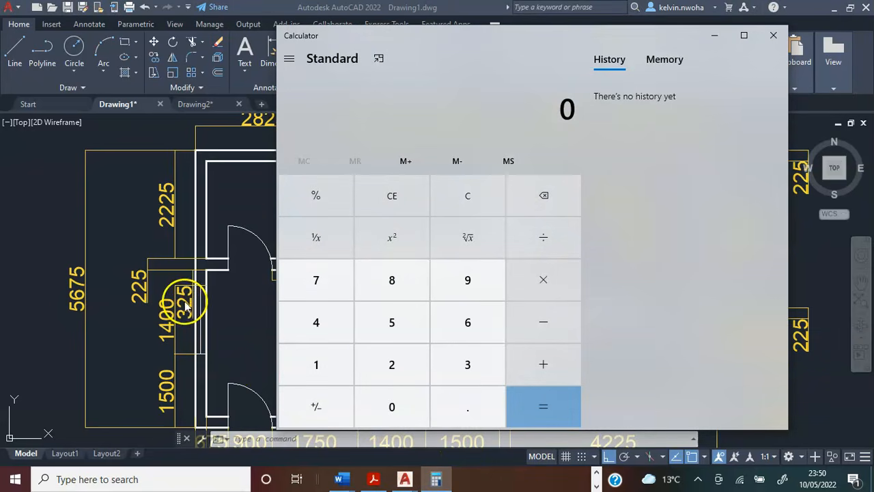
pyautogui.click(453, 369)
pyautogui.click(403, 365)
pyautogui.click(388, 330)
pyautogui.click(533, 362)
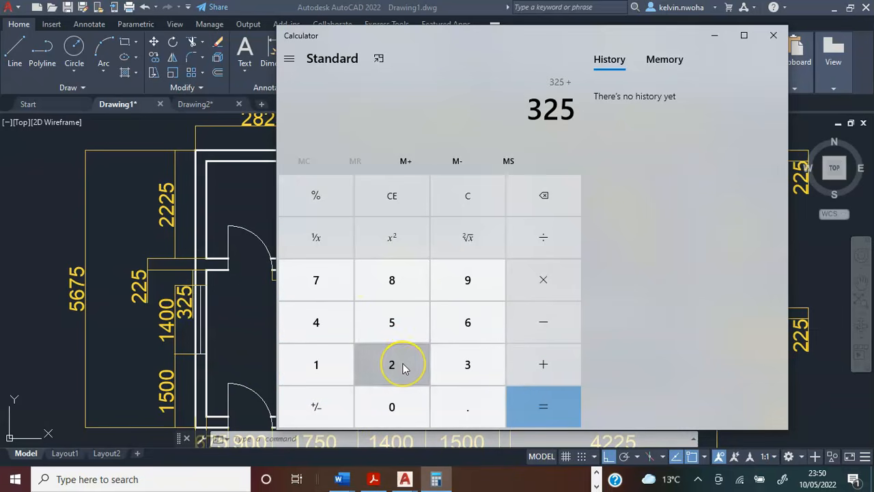
pyautogui.click(395, 330)
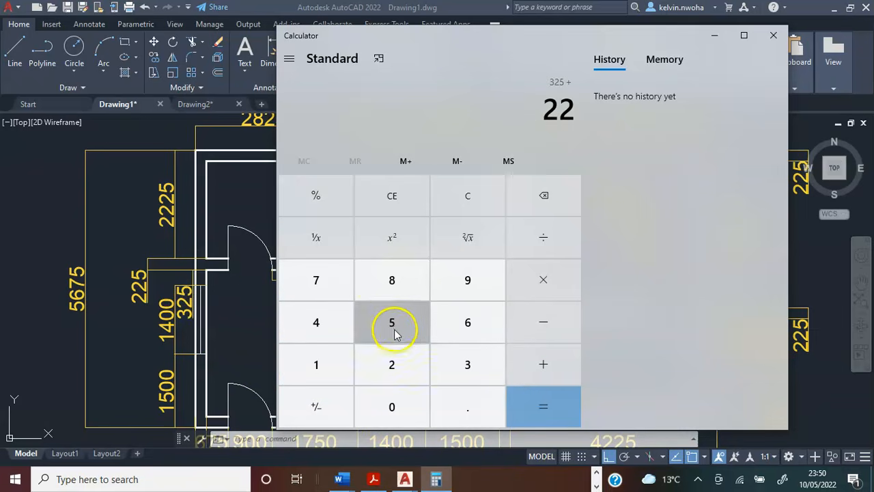
pyautogui.click(539, 369)
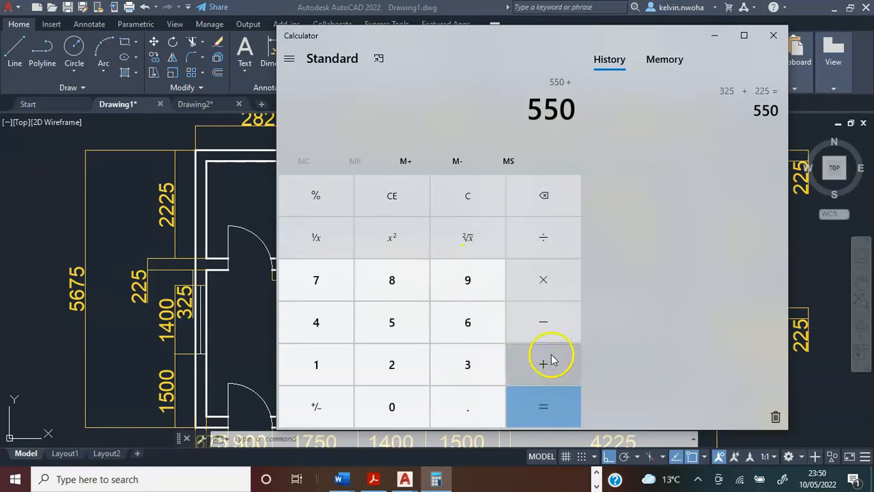
# Add 2225 to the running sum to get the outer wall length, and return to the drawing.
pyautogui.click(391, 370)
pyautogui.click(391, 371)
pyautogui.click(391, 323)
pyautogui.click(536, 416)
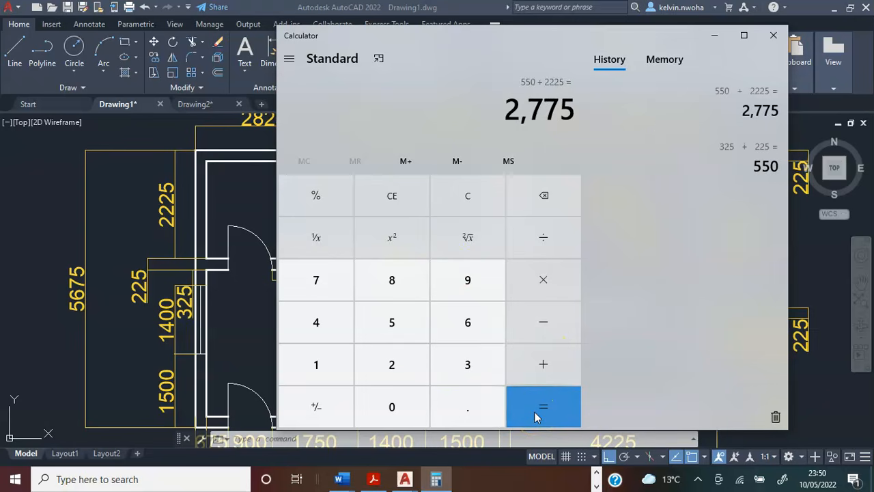
pyautogui.click(715, 40)
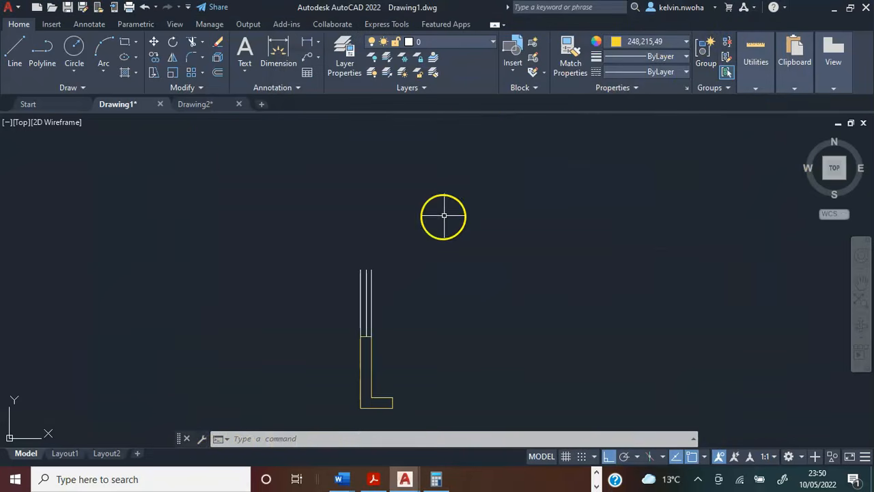
# Start a wall polyline at the upper end of the outer left window line and run it 2775 upward.
pyautogui.click(41, 55)
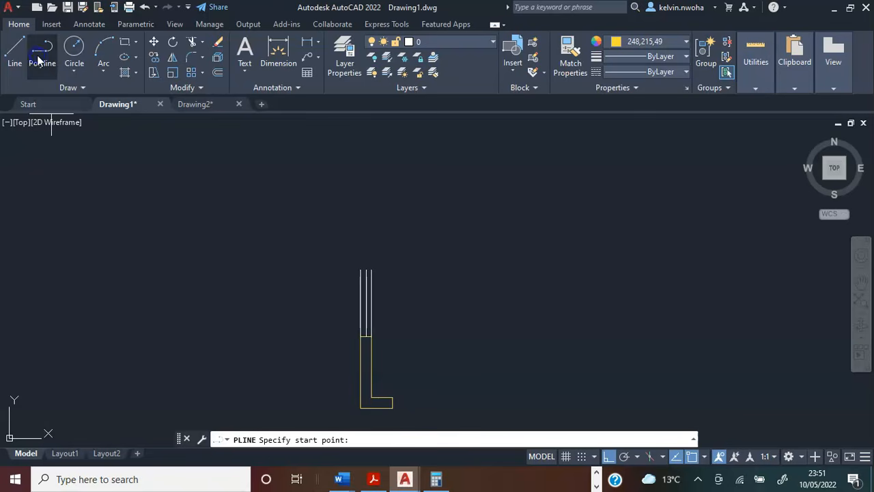
pyautogui.scroll(2, 327, 215)
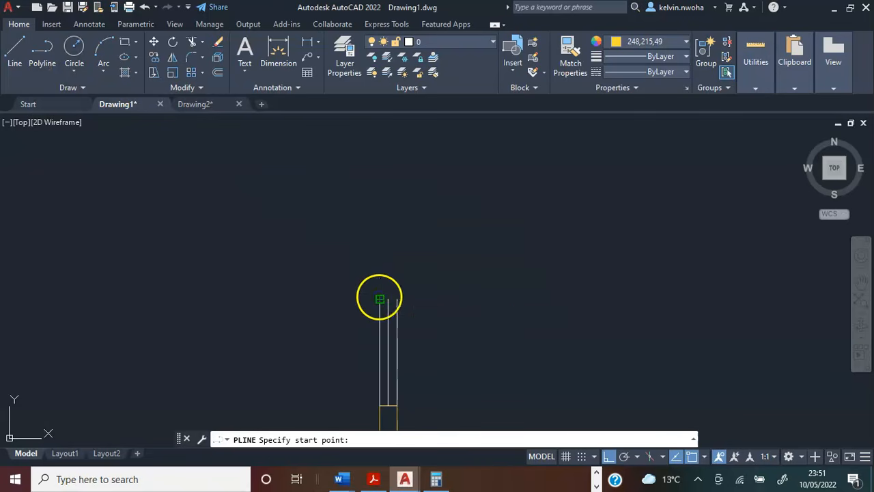
pyautogui.click(380, 298)
pyautogui.write('2775')
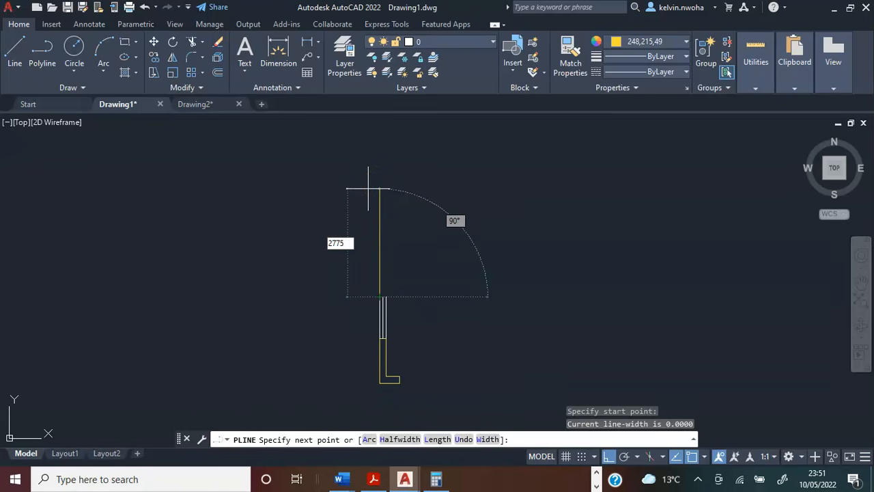
pyautogui.press('Return')
# Continue the wall polyline 2825 to the right along the outer edge and 225 down for the wall thickness.
pyautogui.moveTo(414, 195); pyautogui.dragTo(304, 170, button='middle')
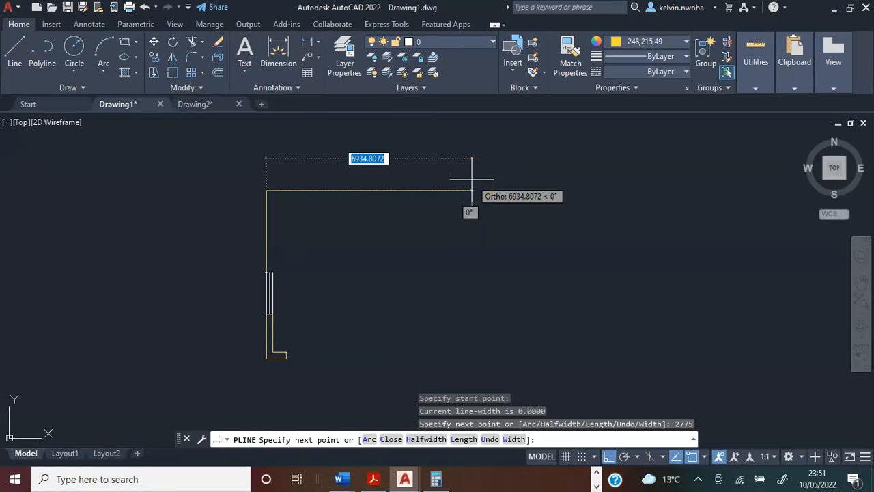
pyautogui.write('2')
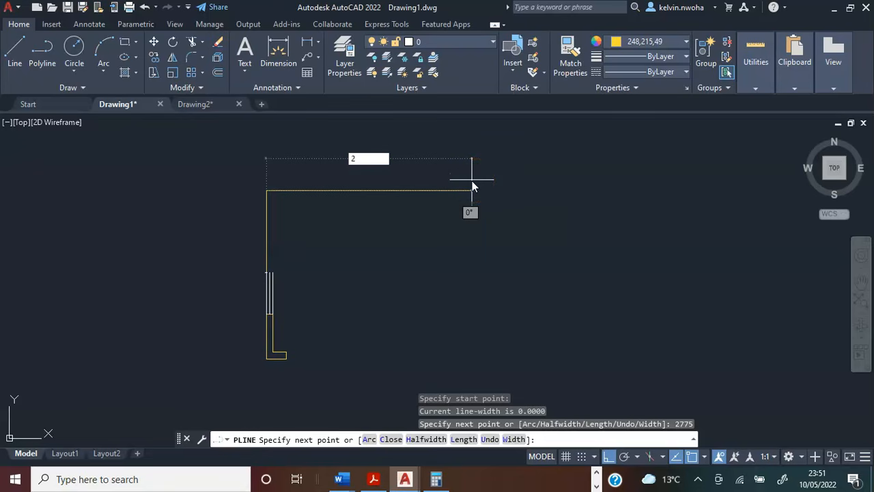
pyautogui.write('825')
pyautogui.press('Return')
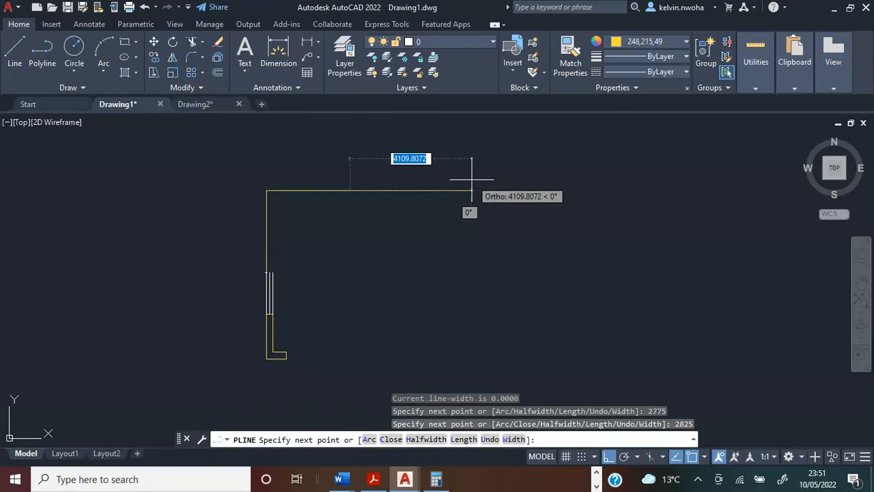
pyautogui.moveTo(332, 220); pyautogui.dragTo(332, 224, button='middle')
pyautogui.scroll(4, 333, 225)
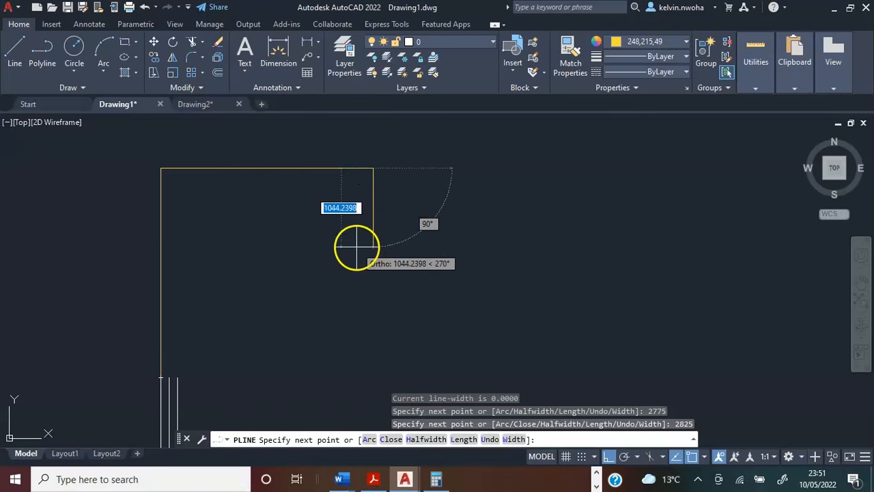
pyautogui.write('22')
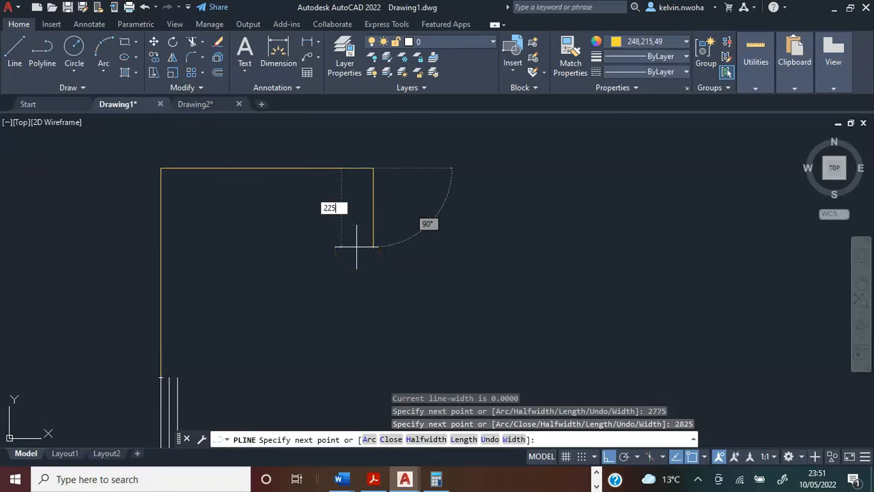
pyautogui.write('5')
pyautogui.press('Return')
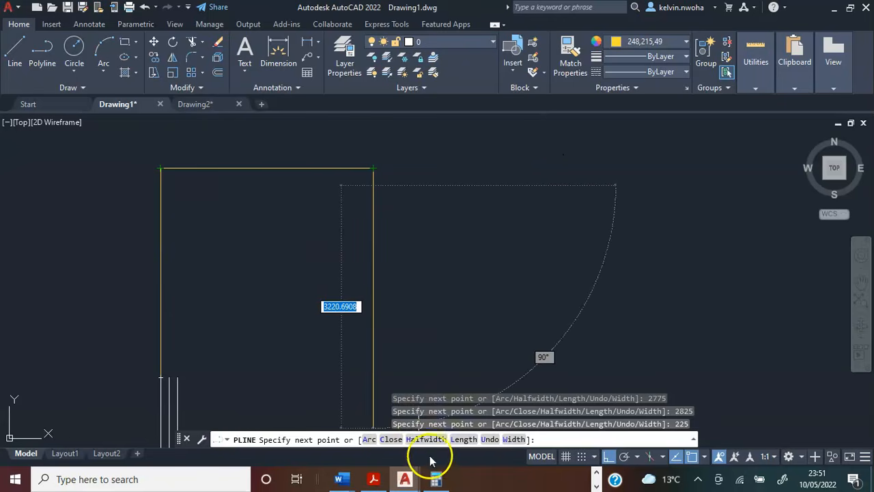
# Subtract 2600 from 2825 in Calculator.
pyautogui.click(436, 479)
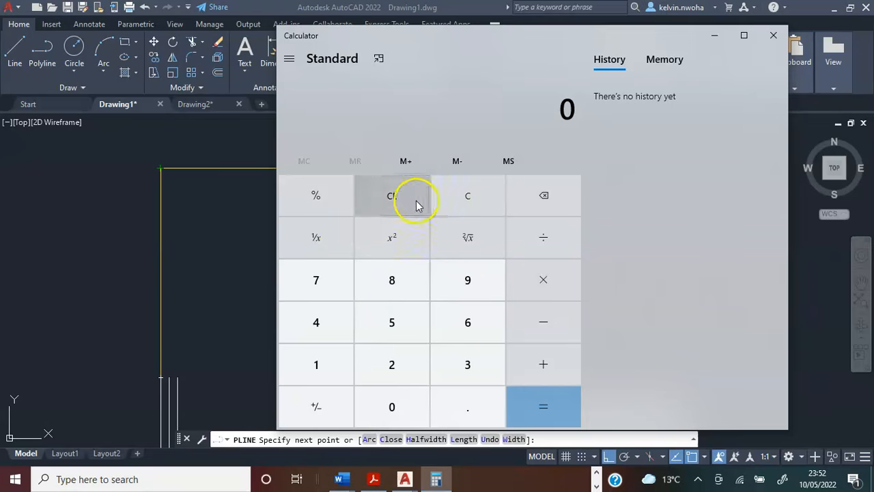
pyautogui.click(395, 362)
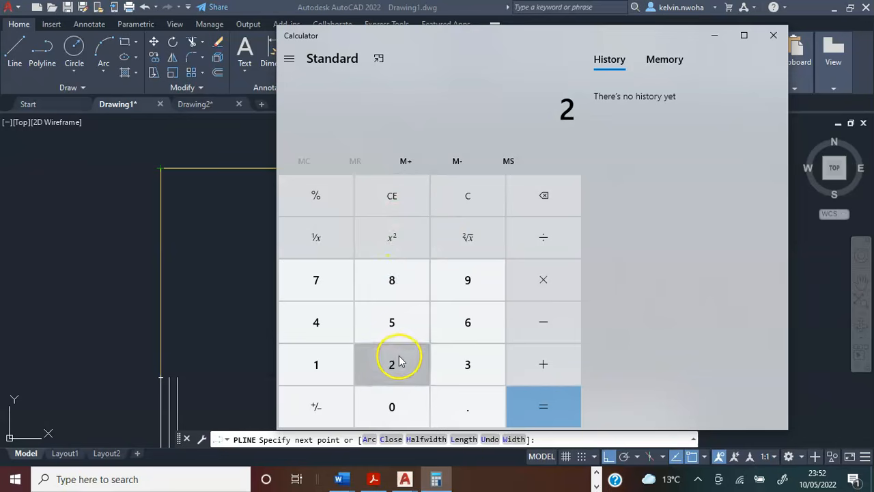
pyautogui.click(387, 287)
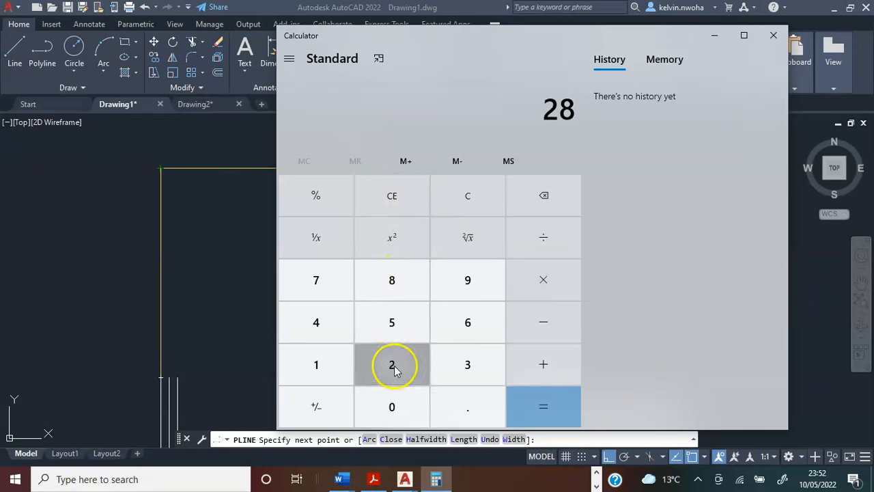
pyautogui.click(394, 362)
pyautogui.click(391, 322)
pyautogui.click(537, 335)
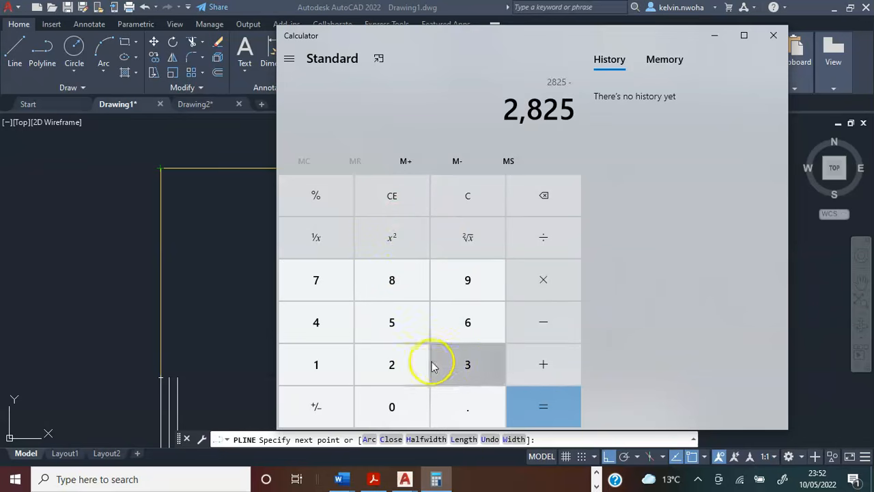
pyautogui.click(414, 373)
pyautogui.click(463, 335)
pyautogui.click(412, 407)
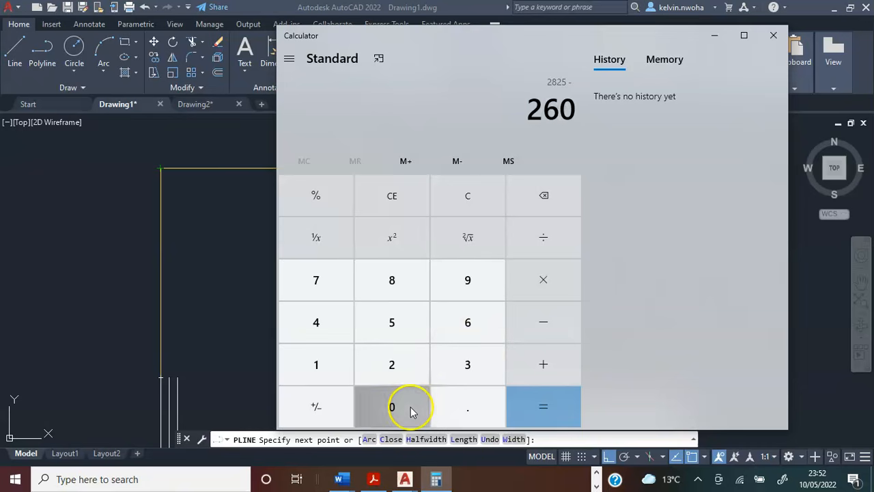
pyautogui.click(412, 406)
pyautogui.click(550, 403)
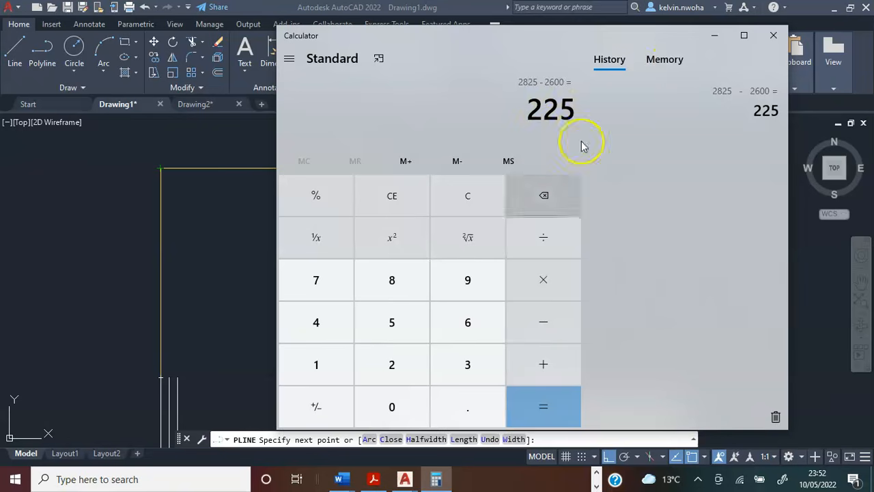
# Clear the calculation, subtract 225 from 2825 for the inner wall length, and return to the drawing.
pyautogui.click(395, 198)
pyautogui.click(406, 362)
pyautogui.click(401, 295)
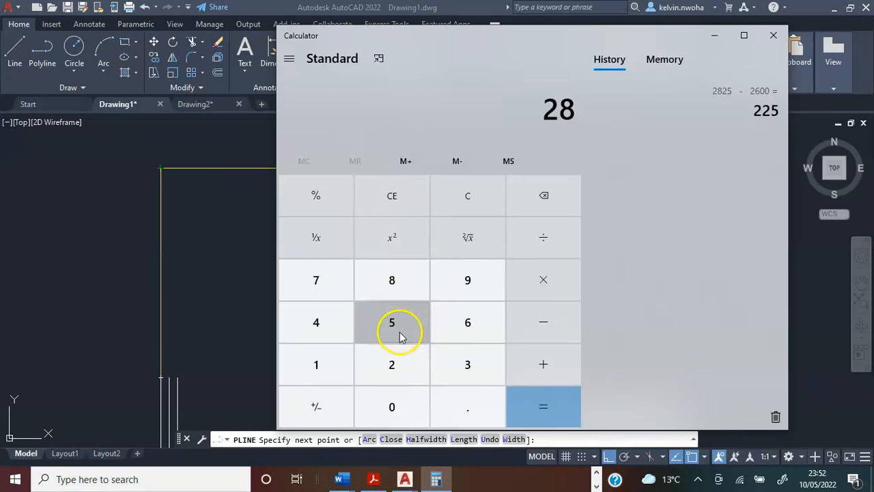
pyautogui.click(401, 367)
pyautogui.click(395, 329)
pyautogui.click(529, 330)
pyautogui.click(403, 369)
pyautogui.click(404, 368)
pyautogui.click(418, 333)
pyautogui.click(522, 415)
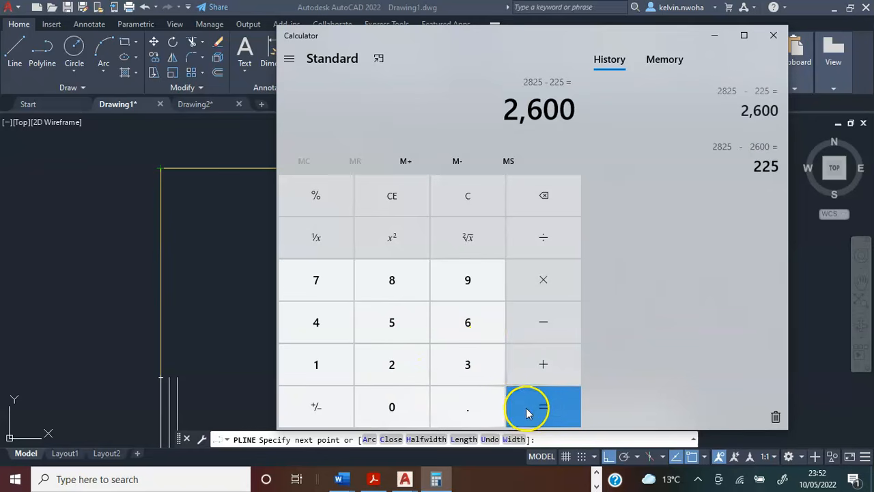
pyautogui.click(715, 38)
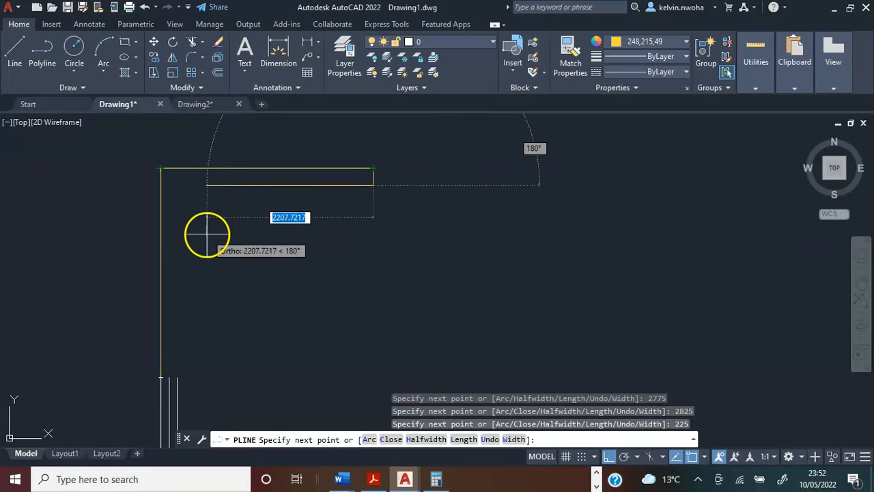
# Continue the wall polyline 2600 to the left along the inner edge and 2000 down.
pyautogui.write('2600')
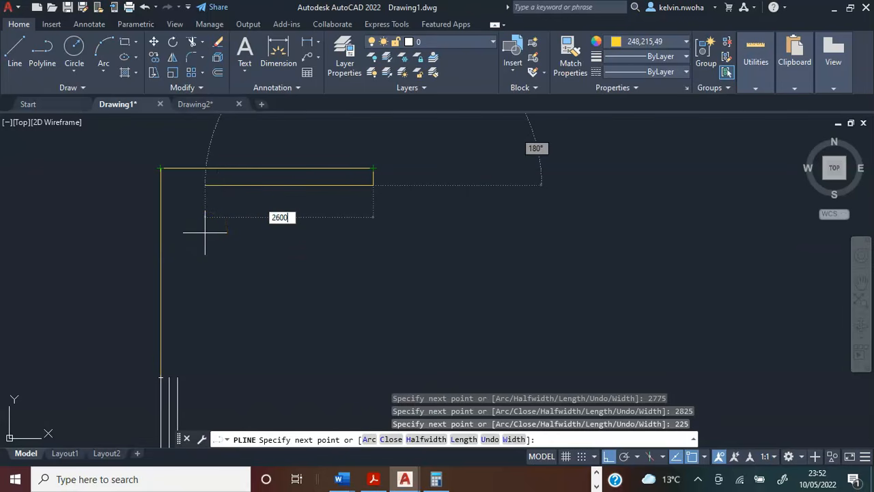
pyautogui.press('Return')
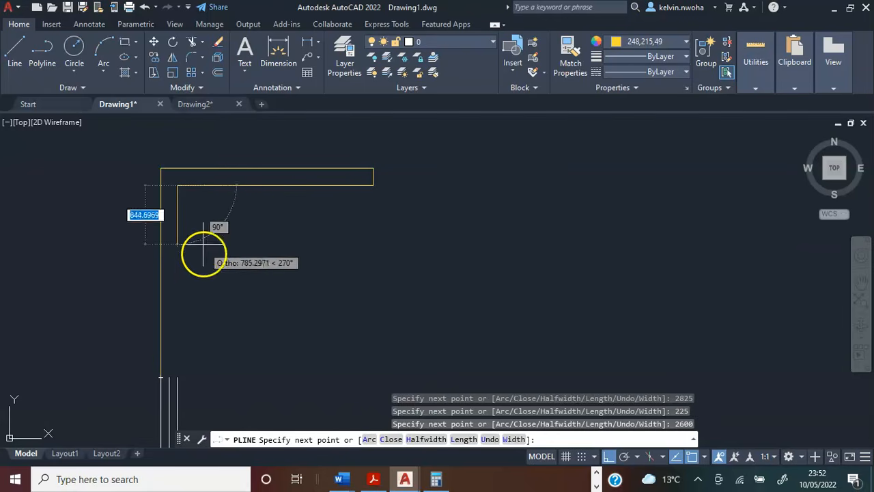
pyautogui.moveTo(177, 224); pyautogui.dragTo(166, 198, button='middle')
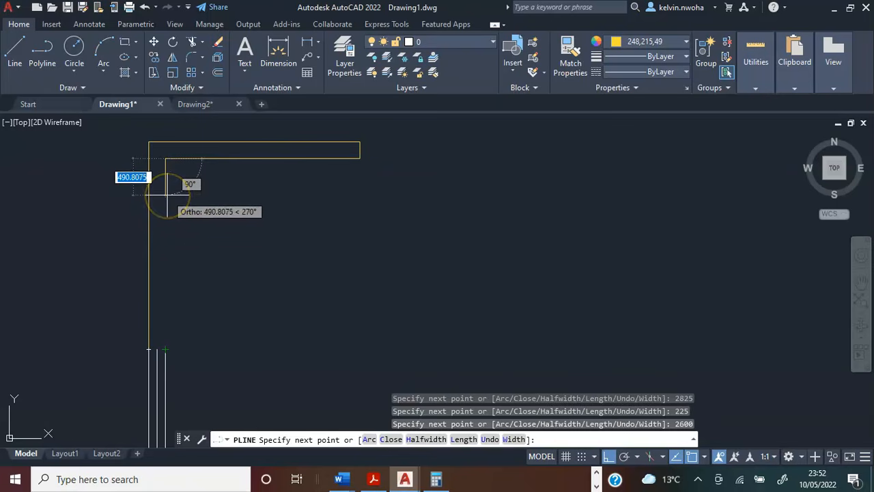
pyautogui.write('2000')
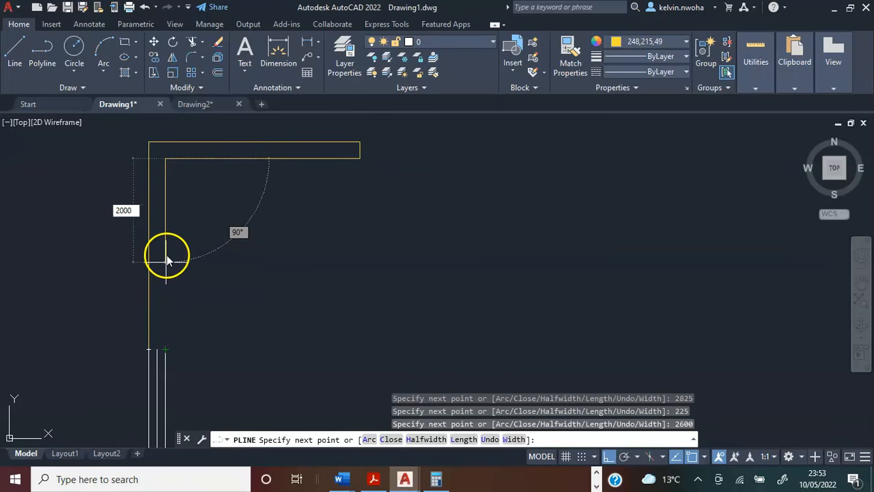
pyautogui.click(171, 271)
pyautogui.press('Return')
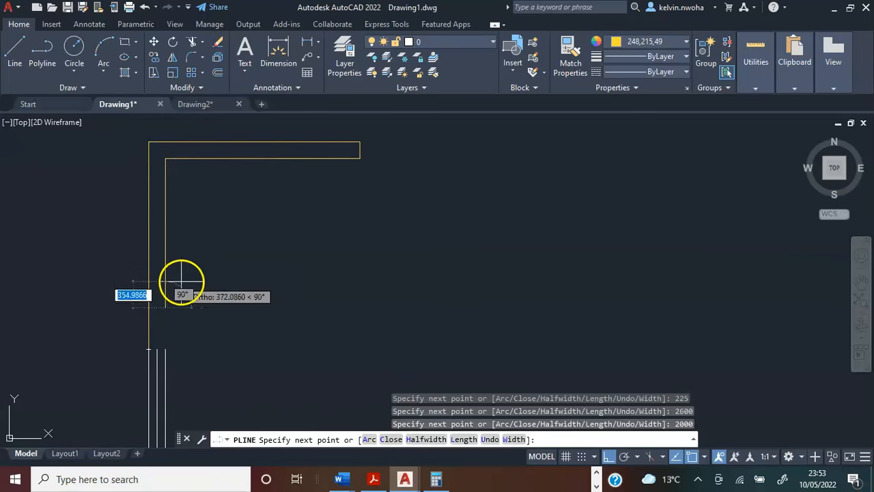
pyautogui.scroll(2, 177, 309)
pyautogui.scroll(2, 174, 309)
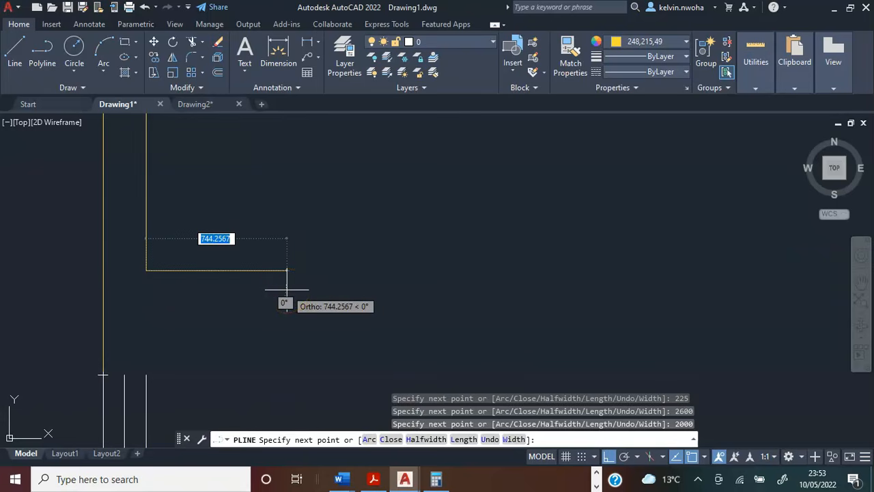
# Continue the wall polyline around the partition stub: 450 to the right, 225 down and 450 back to the left.
pyautogui.write('450')
pyautogui.press('Return')
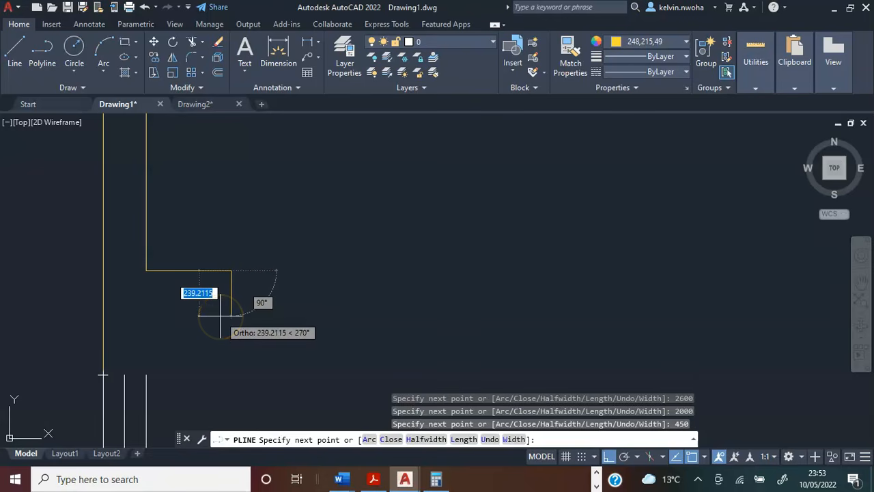
pyautogui.write('225')
pyautogui.press('Return')
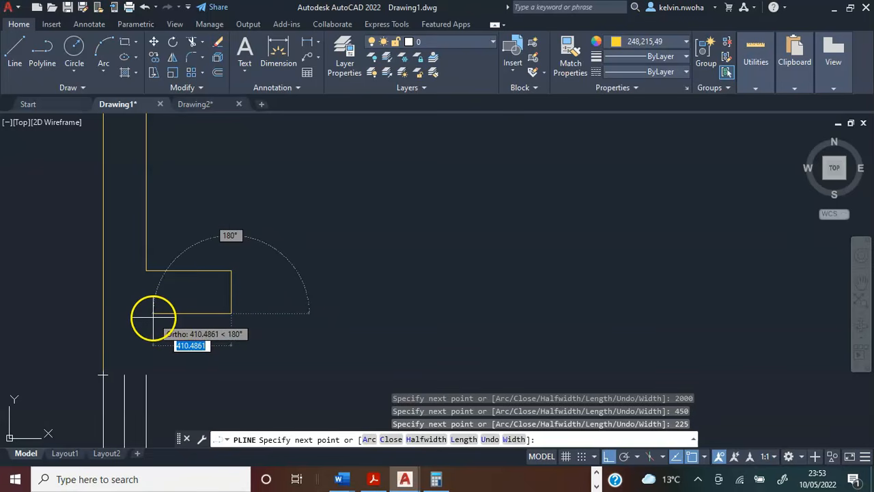
pyautogui.write('4')
pyautogui.press('Return')
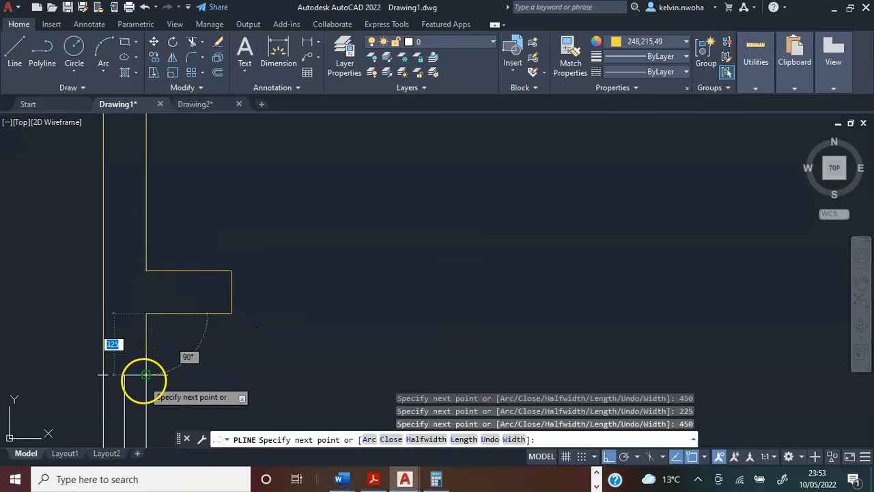
# Continue the wall polyline down to the window's inner corner, close it across to the outer corner, and end the polyline.
pyautogui.moveTo(146, 374); pyautogui.dragTo(167, 325, button='middle')
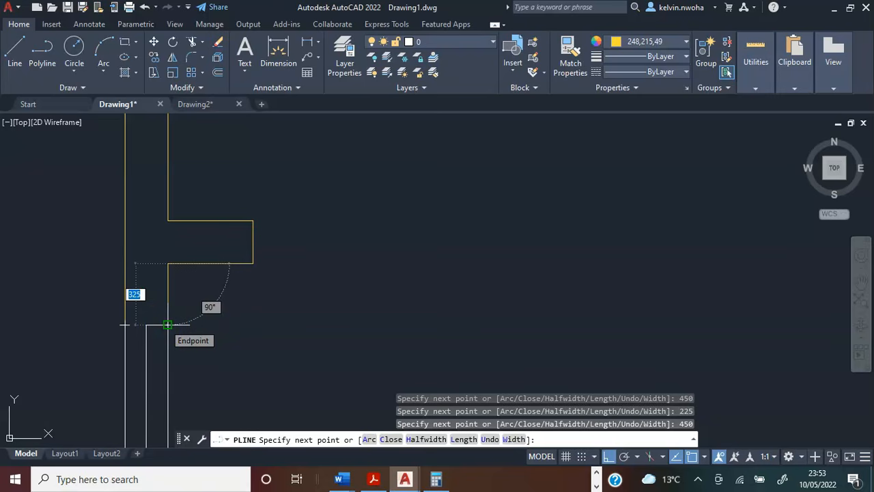
pyautogui.click(168, 326)
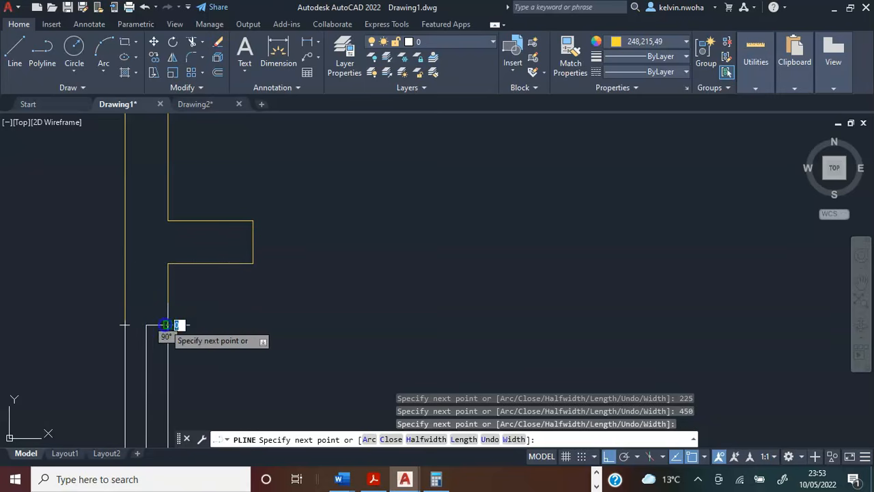
pyautogui.click(124, 326)
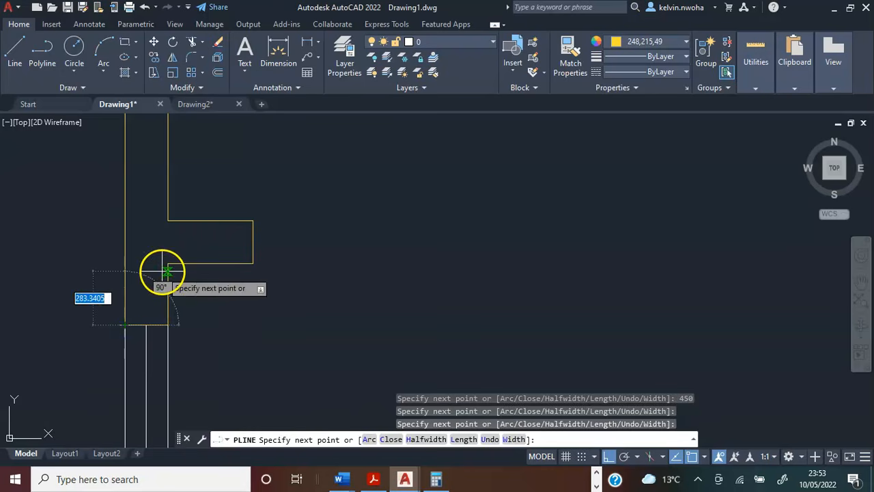
pyautogui.press('Return')
pyautogui.scroll(-2, 165, 302)
pyautogui.scroll(-2, 165, 302)
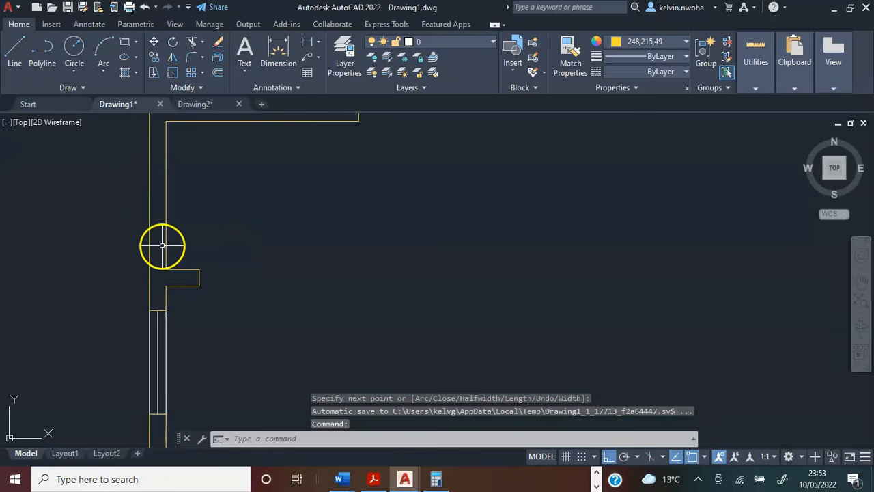
pyautogui.click(166, 248)
pyautogui.scroll(-2, 167, 248)
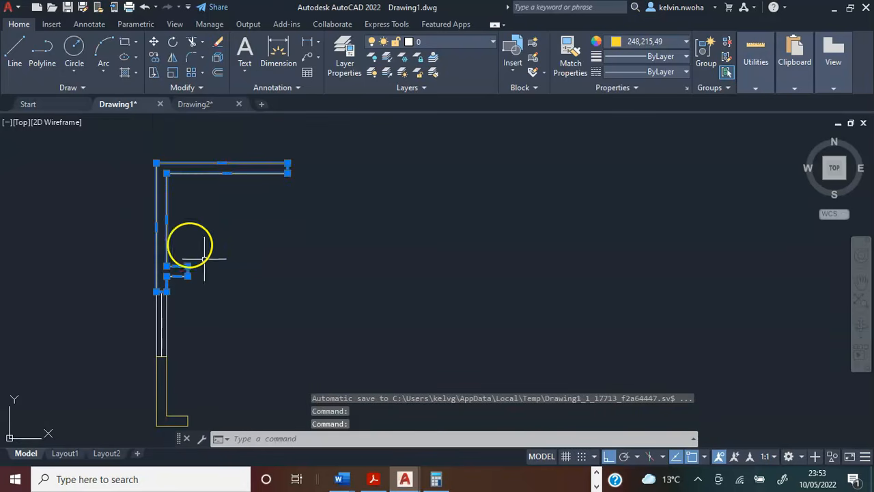
pyautogui.press('Escape')
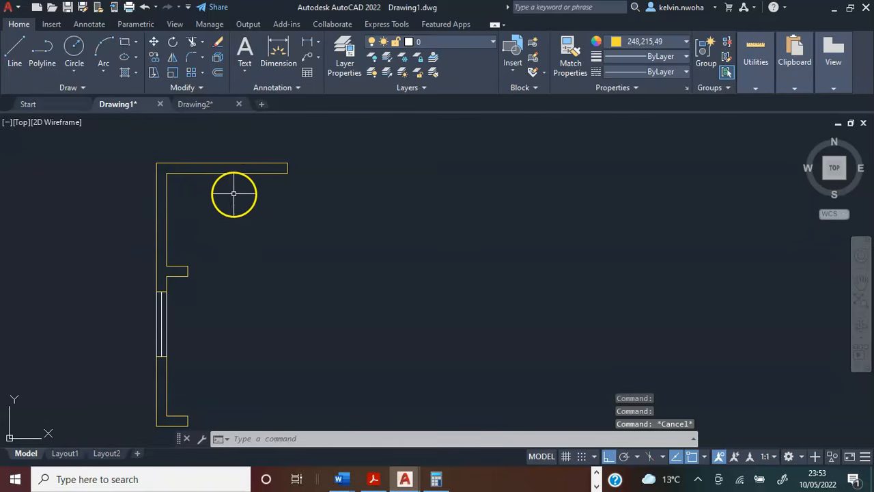
# Check the dimensioned plan and draw a 1400 line to the right from the outer corner of the upper wall's end.
pyautogui.moveTo(240, 194); pyautogui.dragTo(255, 172, button='middle')
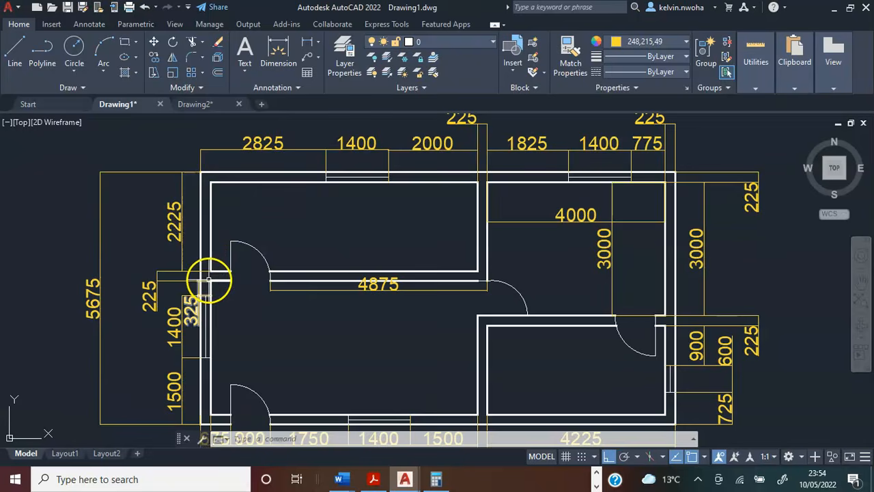
pyautogui.moveTo(219, 269); pyautogui.dragTo(165, 296, button='middle')
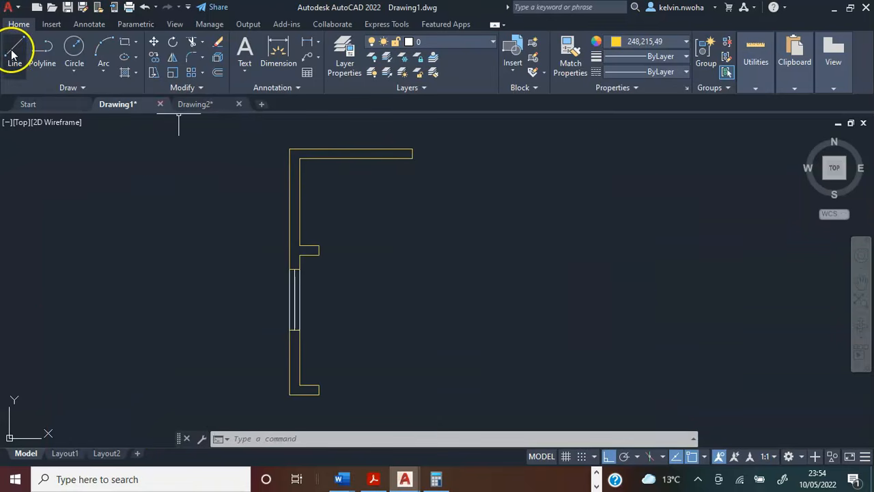
pyautogui.click(15, 48)
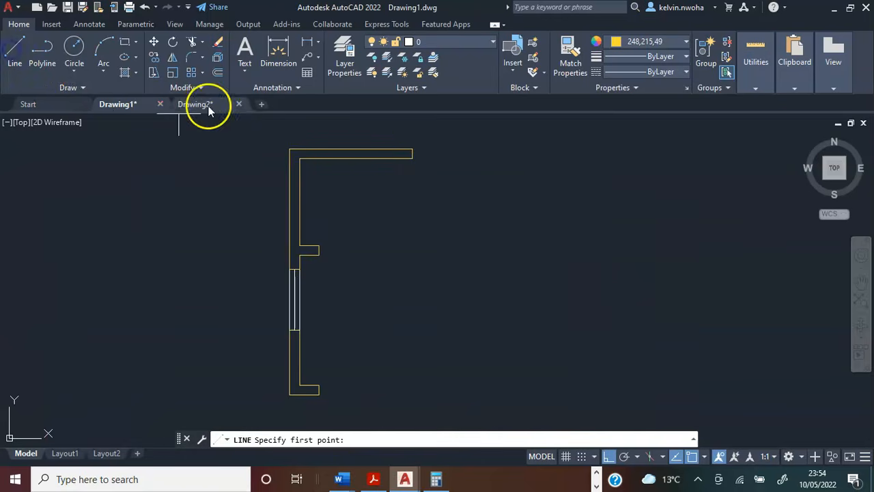
pyautogui.scroll(2, 404, 131)
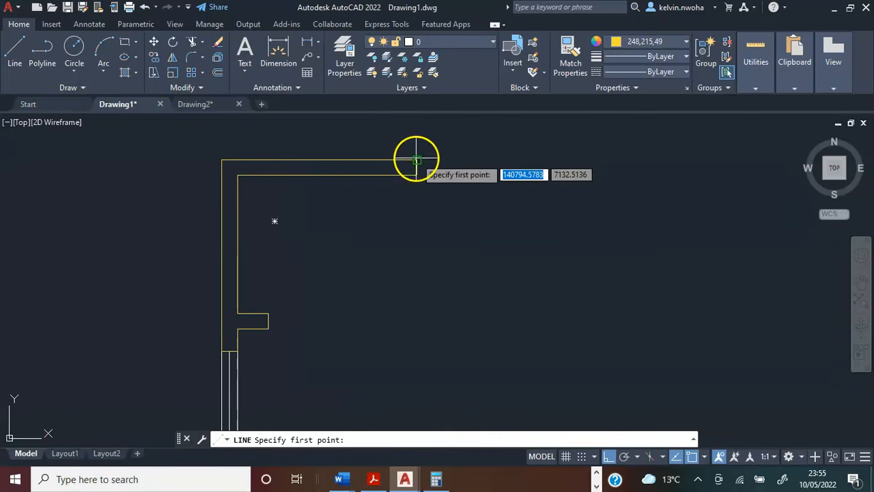
pyautogui.click(417, 160)
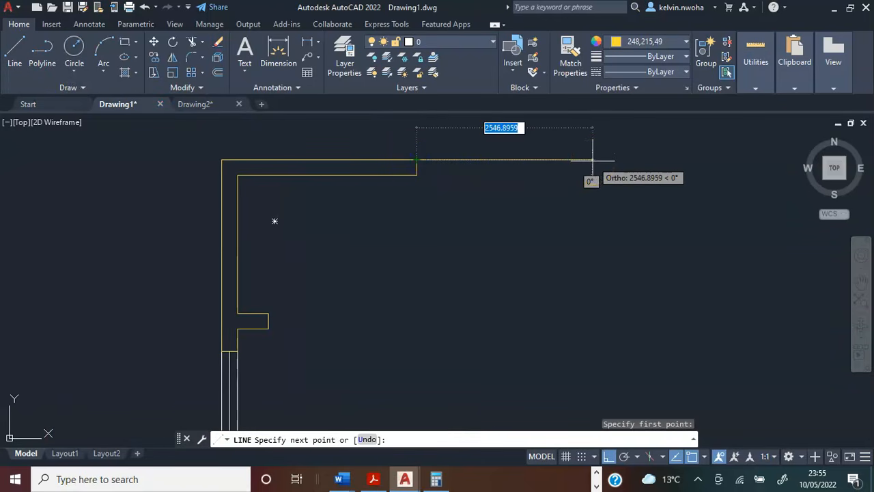
pyautogui.write('1400')
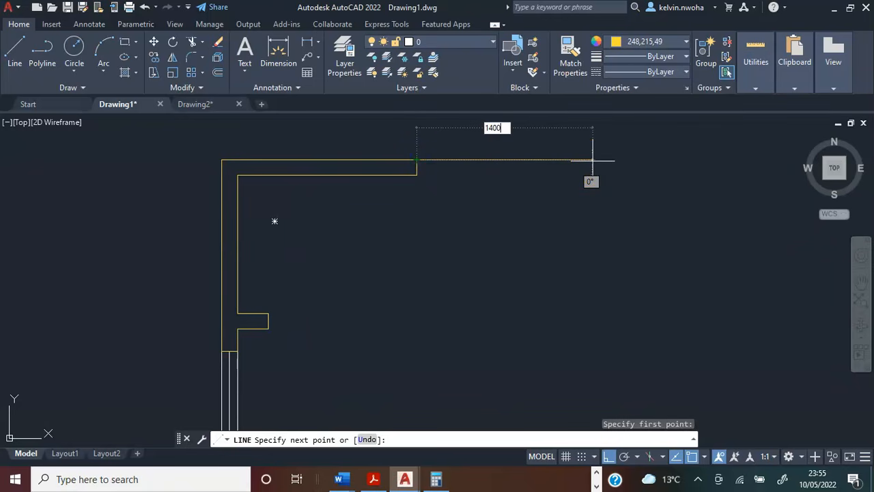
pyautogui.press('Return')
pyautogui.press('Return')
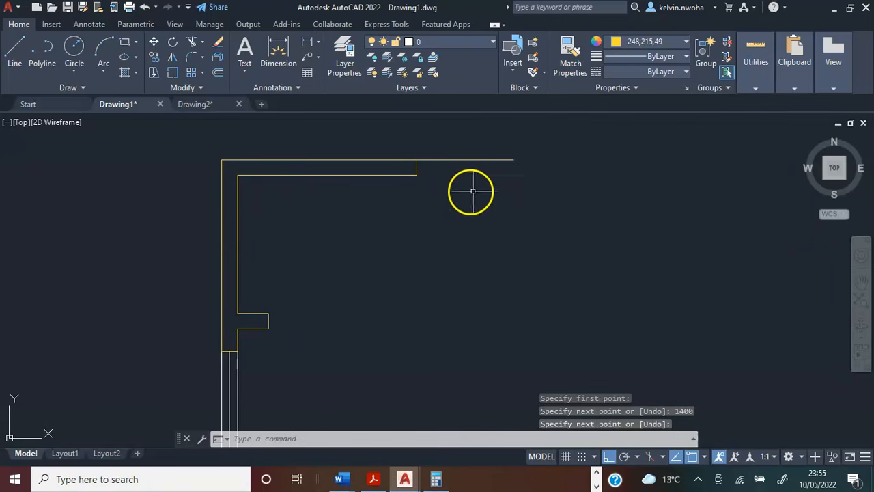
# Copy the 1400 window line from its left endpoint to the midpoint and the inner corner of the wall's end.
pyautogui.scroll(2, 454, 164)
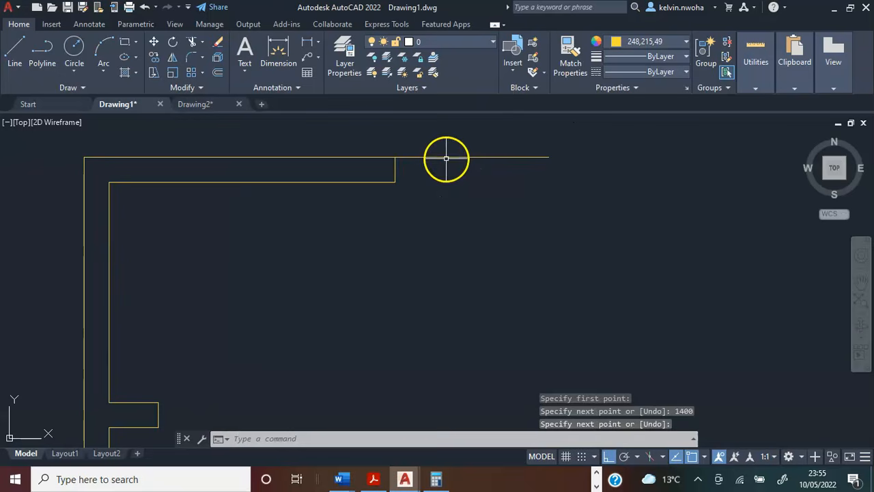
pyautogui.click(446, 158)
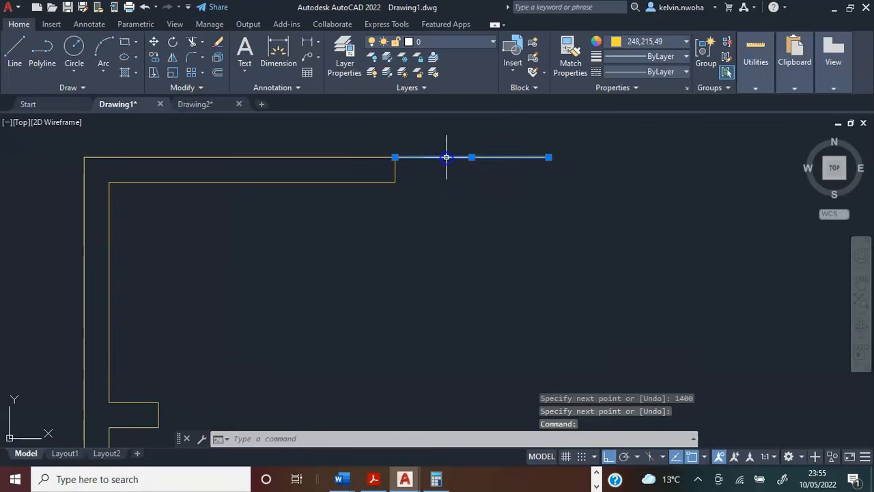
pyautogui.click(155, 56)
pyautogui.scroll(2, 369, 146)
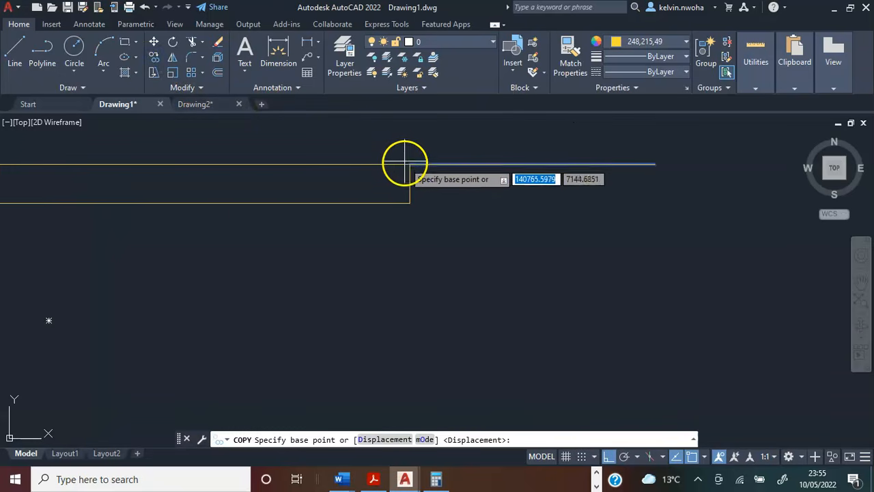
pyautogui.click(410, 164)
pyautogui.click(410, 183)
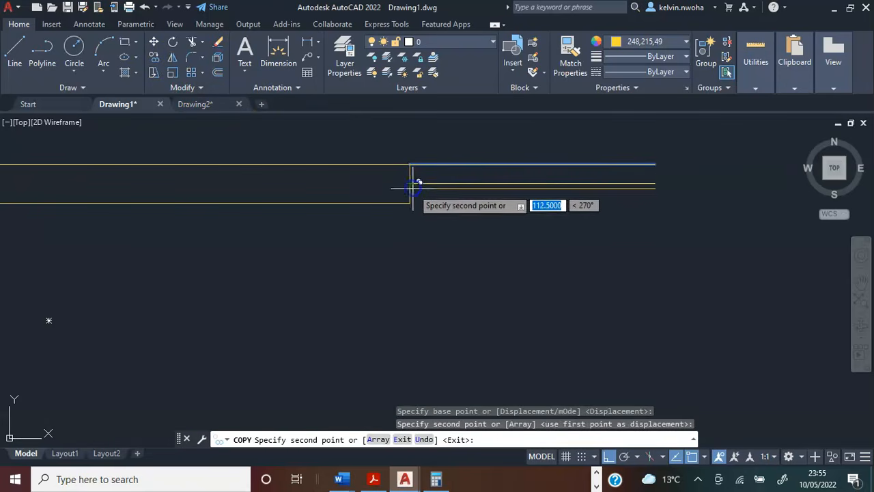
pyautogui.press('Return')
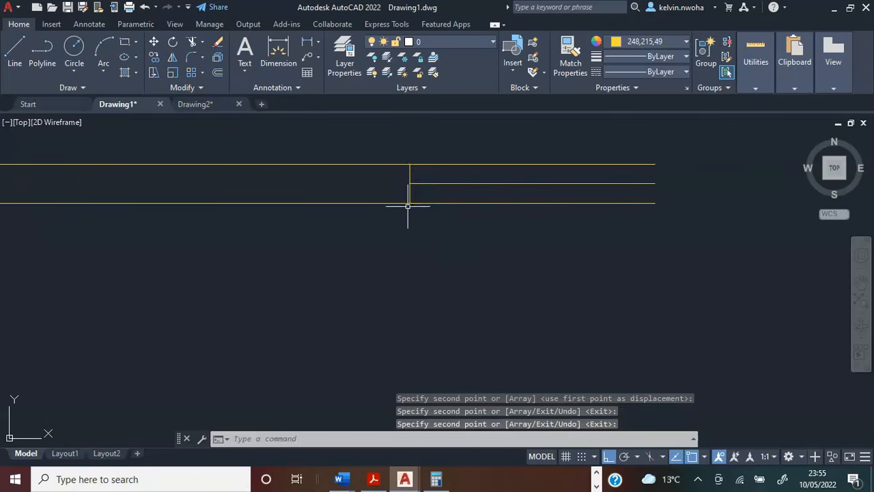
# Change the colour of the three lines of the upper window to white (255,255,255) and clear the selection.
pyautogui.click(480, 226)
pyautogui.click(456, 146)
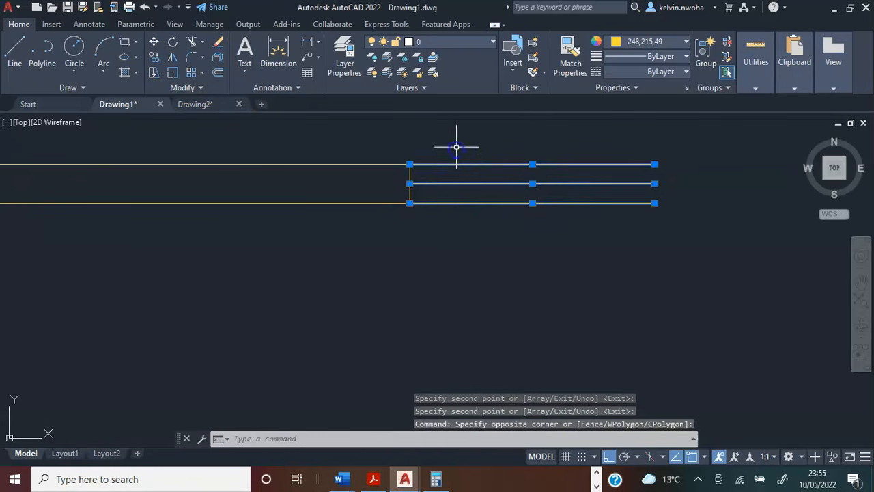
pyautogui.click(629, 45)
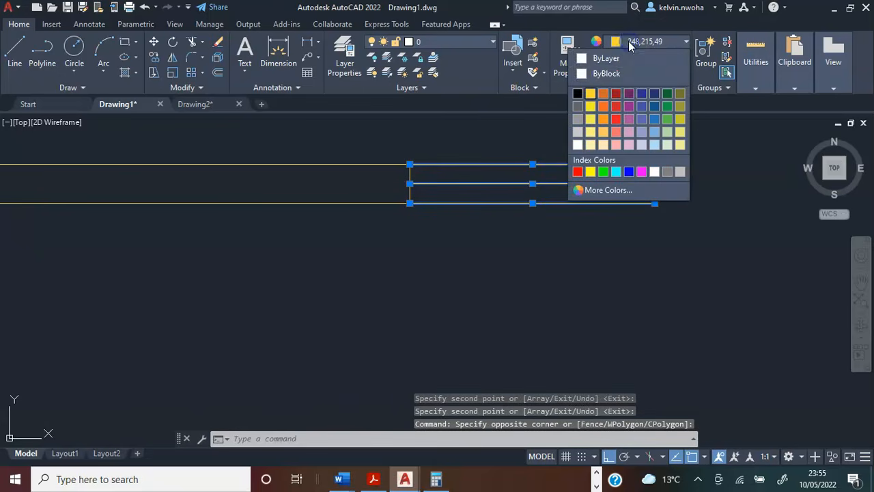
pyautogui.click(580, 145)
pyautogui.press('Escape')
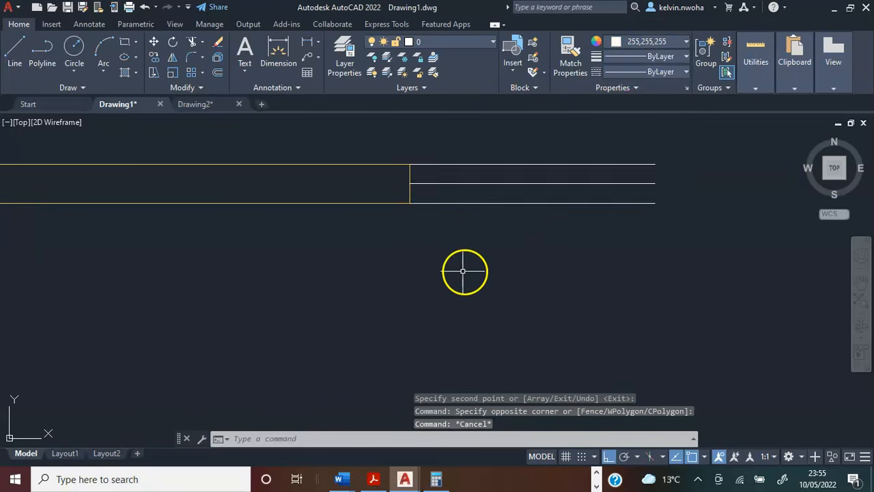
pyautogui.scroll(-2, 437, 254)
pyautogui.scroll(-2, 437, 254)
pyautogui.scroll(-3, 419, 211)
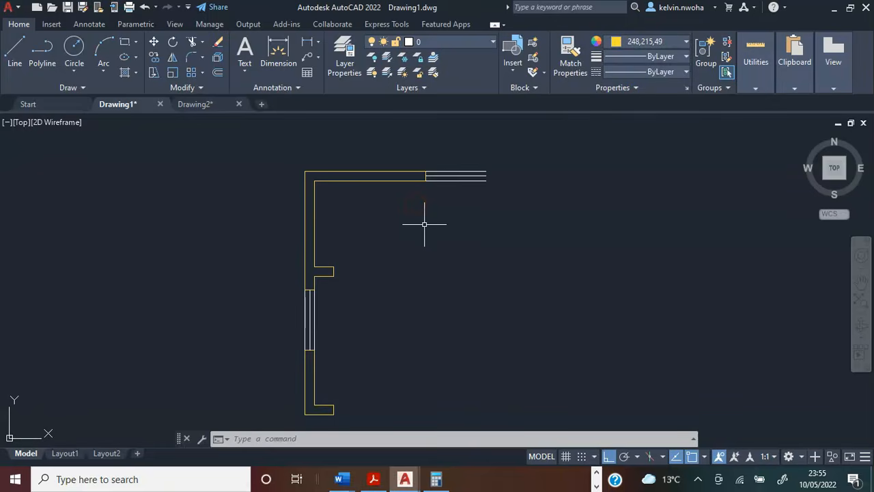
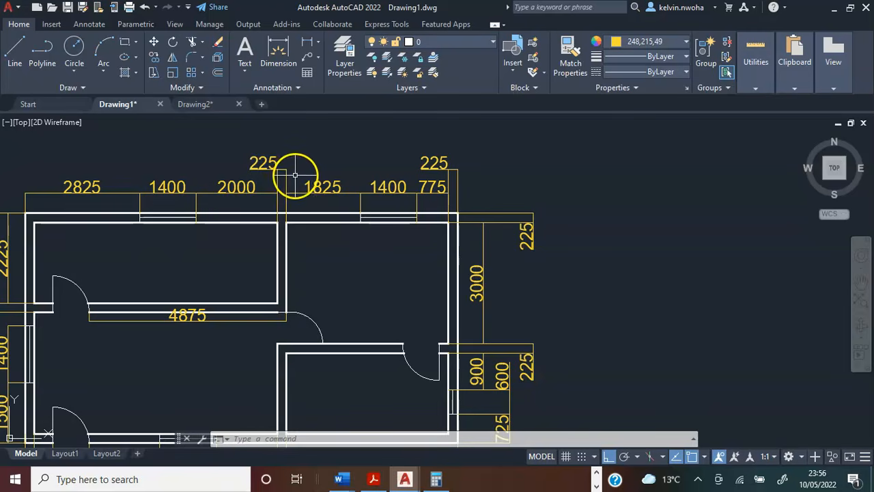
# Switch to Calculator and add the 2000 wall length and the 225 wall thickness.
pyautogui.click(437, 478)
pyautogui.click(410, 214)
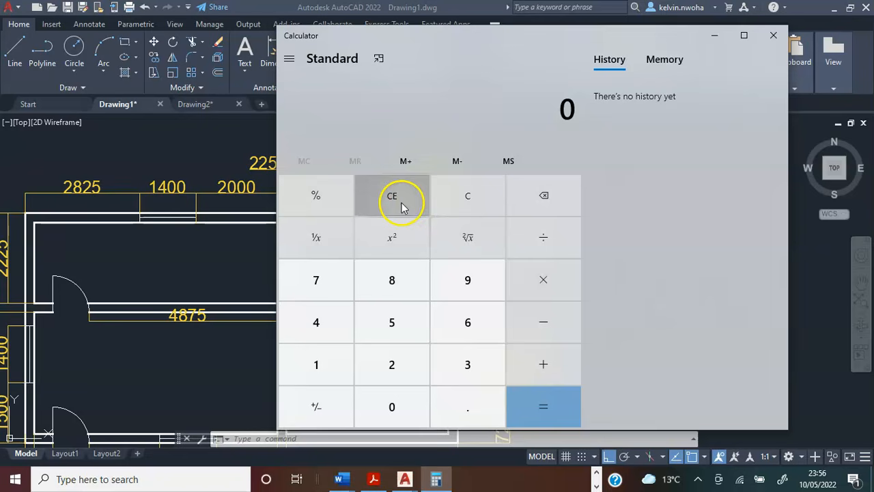
pyautogui.click(388, 360)
pyautogui.doubleClick(392, 406)
pyautogui.click(392, 405)
pyautogui.click(537, 362)
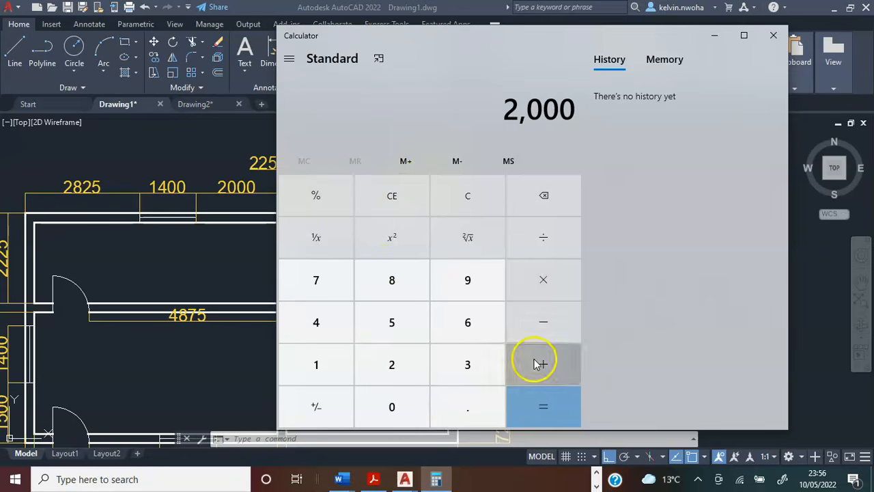
pyautogui.click(392, 364)
pyautogui.click(392, 363)
pyautogui.click(392, 322)
pyautogui.click(529, 372)
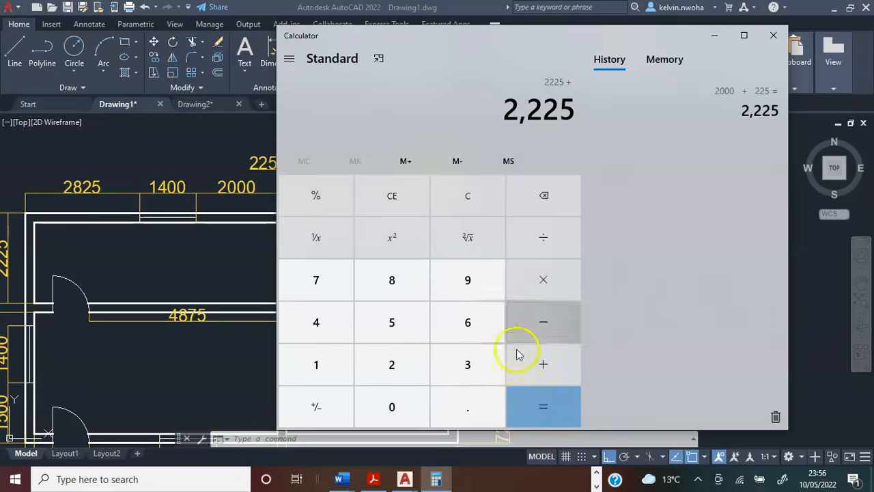
# Add 1825 to the running sum, then put the calculator away to return to the floor plan.
pyautogui.moveTo(468, 68); pyautogui.dragTo(589, 88)
pyautogui.click(437, 384)
pyautogui.click(513, 299)
pyautogui.click(512, 384)
pyautogui.click(509, 338)
pyautogui.click(652, 429)
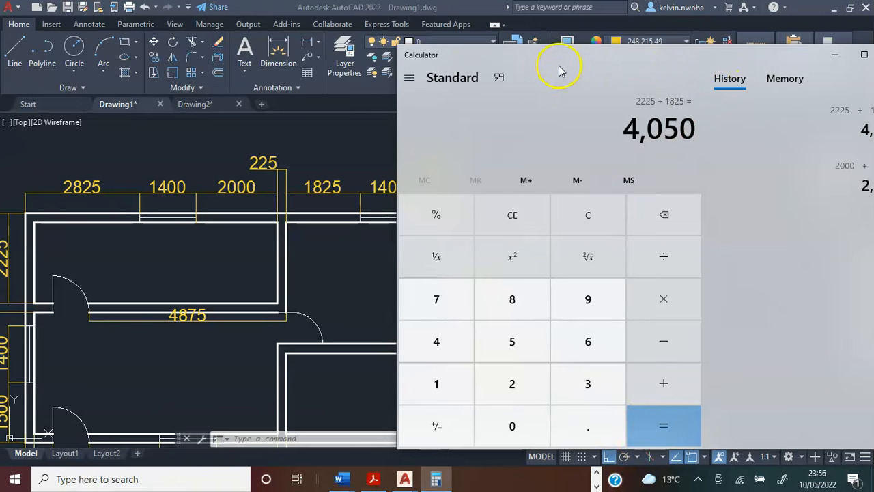
pyautogui.moveTo(559, 70); pyautogui.dragTo(376, 71)
pyautogui.click(650, 58)
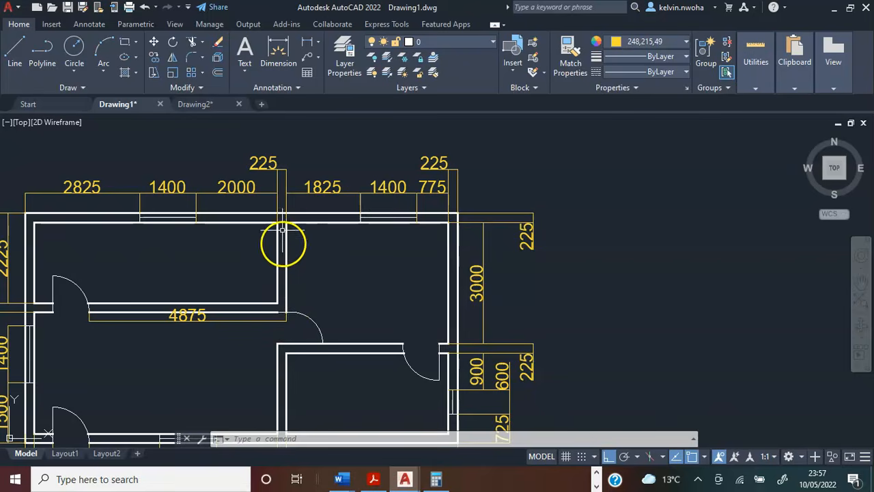
# Start a polyline at the outer right corner of the kitchen's upper window and draw a 4050 segment to the right.
pyautogui.scroll(-2, 297, 225)
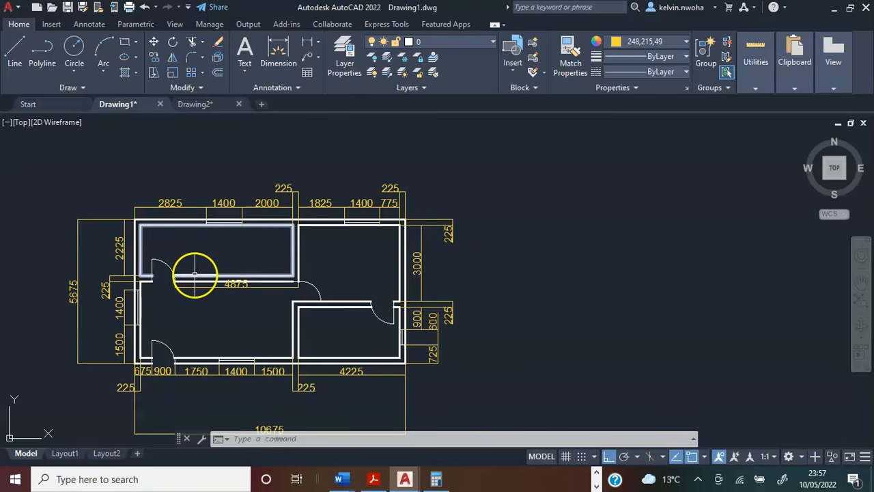
pyautogui.scroll(2, 195, 273)
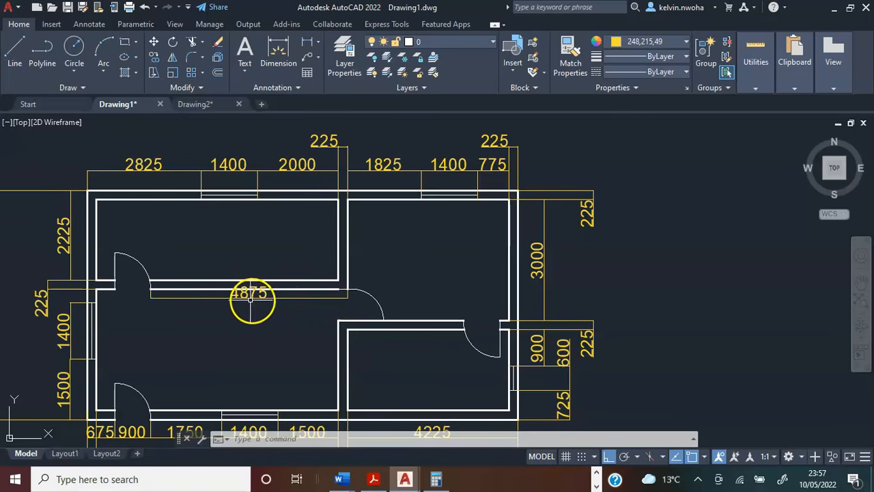
pyautogui.scroll(2, 154, 295)
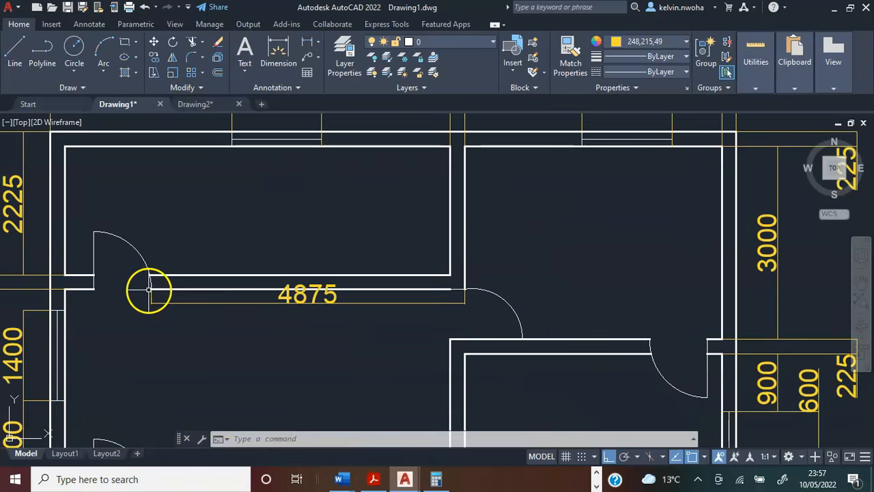
pyautogui.scroll(-2, 150, 277)
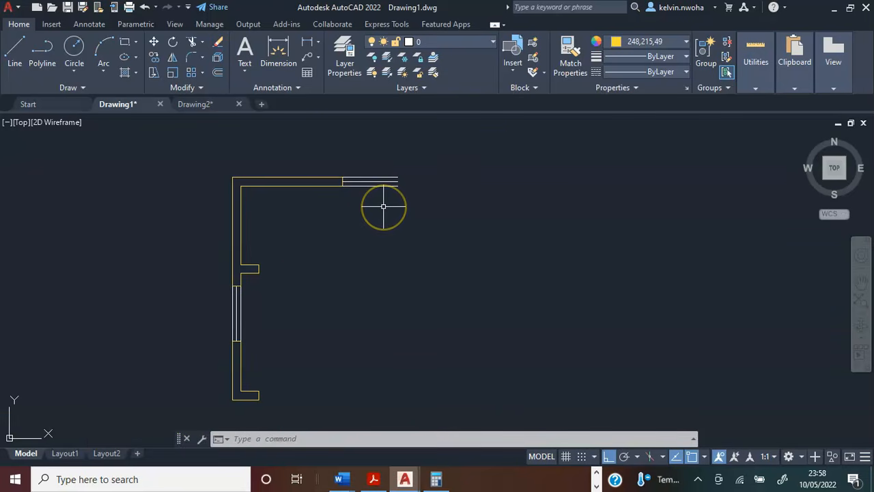
pyautogui.moveTo(384, 207); pyautogui.dragTo(362, 203, button='middle')
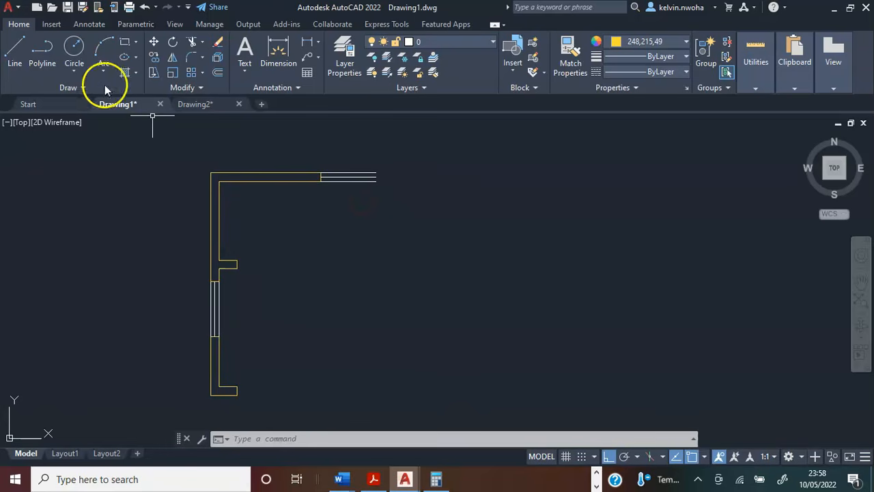
pyautogui.click(43, 49)
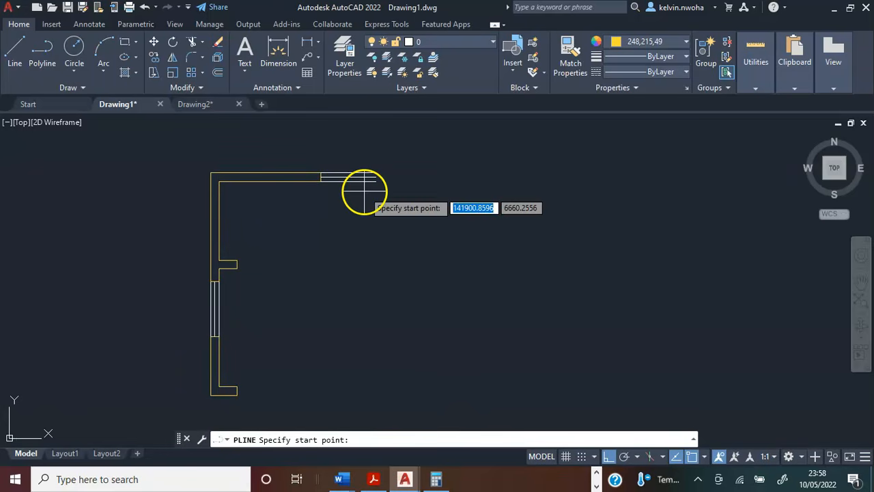
pyautogui.scroll(3, 364, 191)
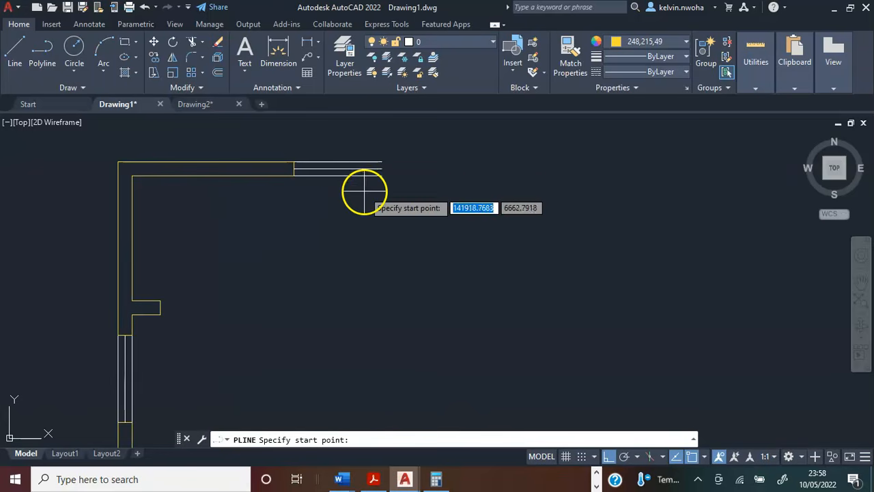
pyautogui.click(382, 162)
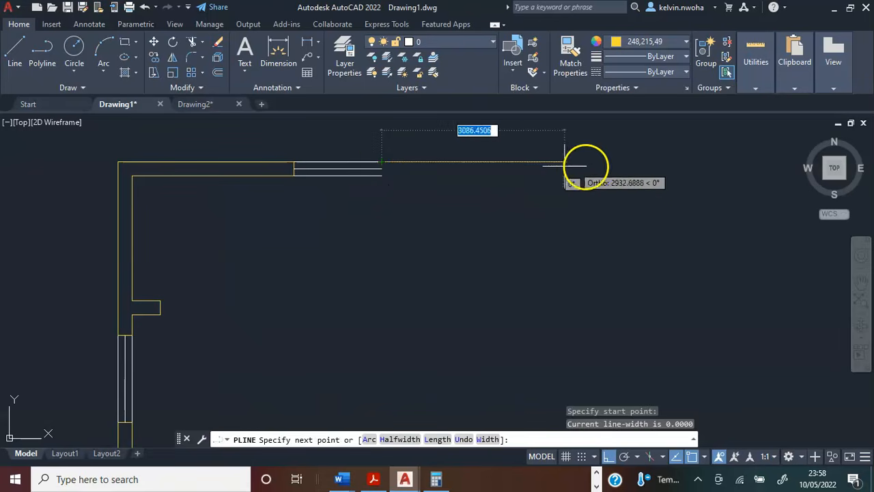
pyautogui.write('4050')
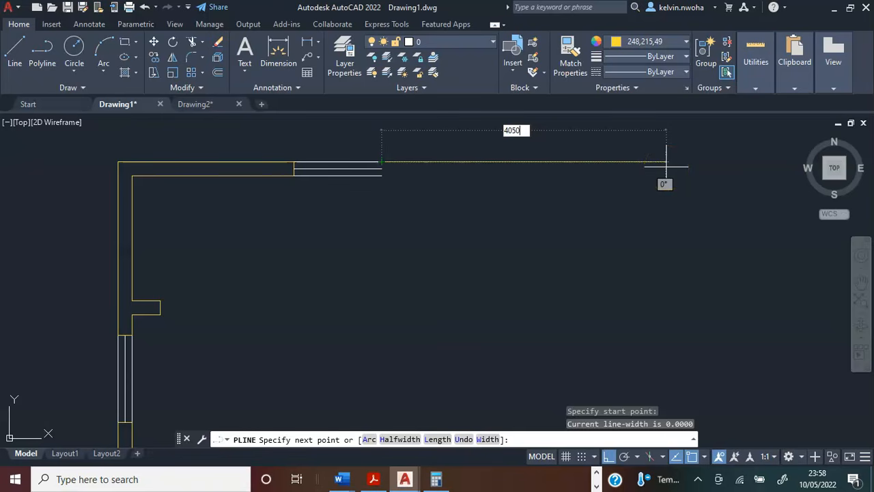
pyautogui.press('Return')
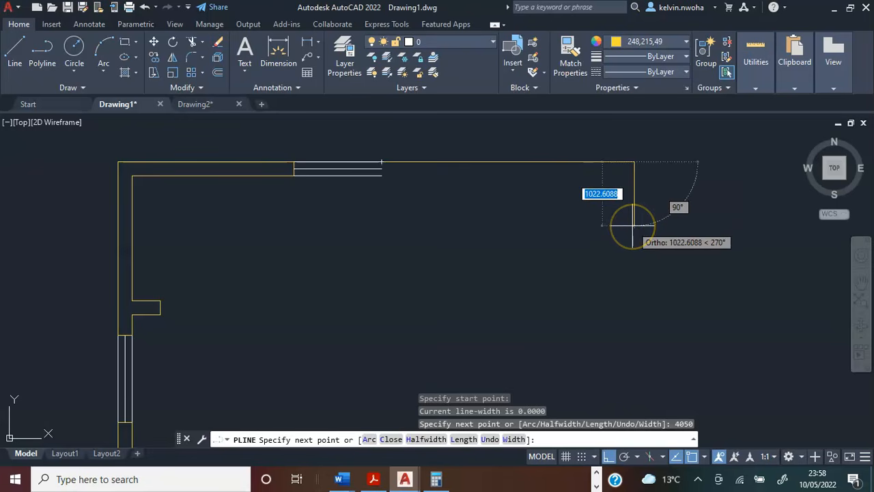
# Continue the wall polyline with a 225 segment downward and an 1825 segment back to the left.
pyautogui.write('225')
pyautogui.press('Return')
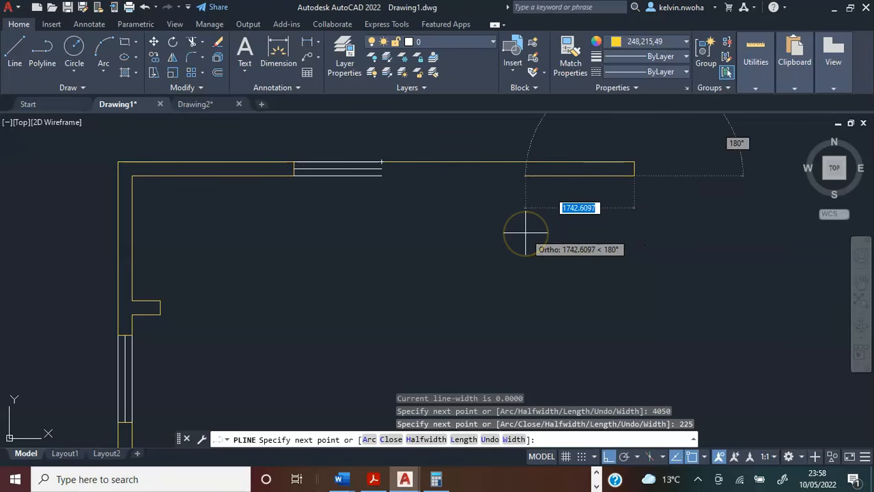
pyautogui.write('18')
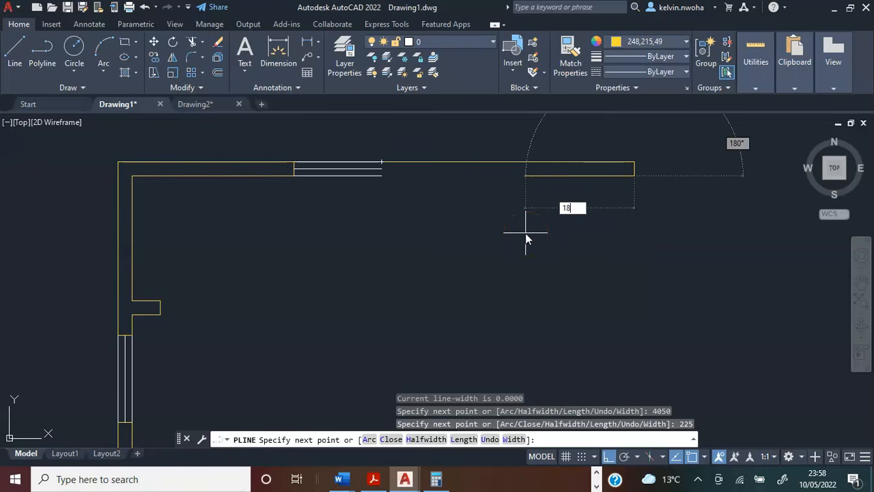
pyautogui.write('25')
pyautogui.press('Return')
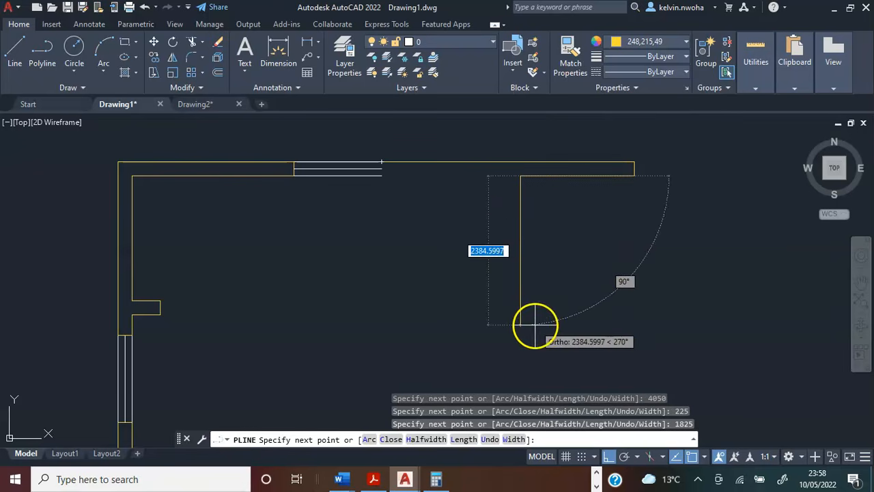
# Continue the wall polyline 2225 downward and 4875 to the left, ending at the kitchen door opening.
pyautogui.write('2225')
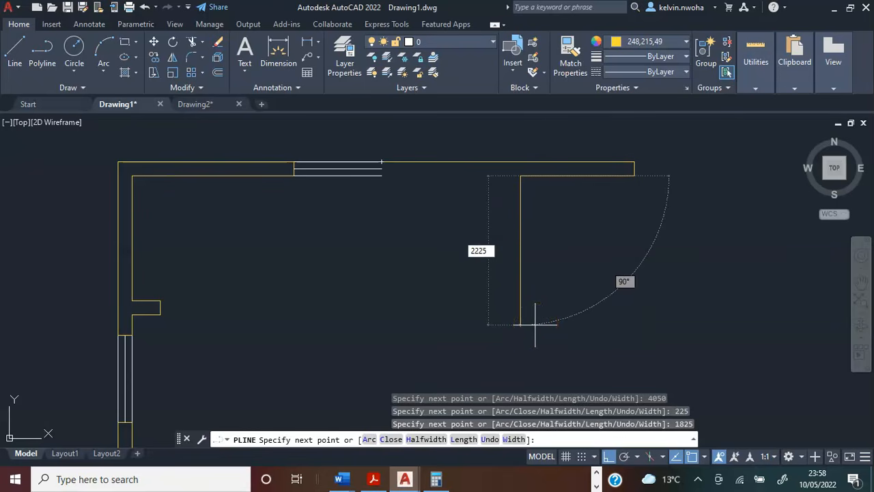
pyautogui.press('Return')
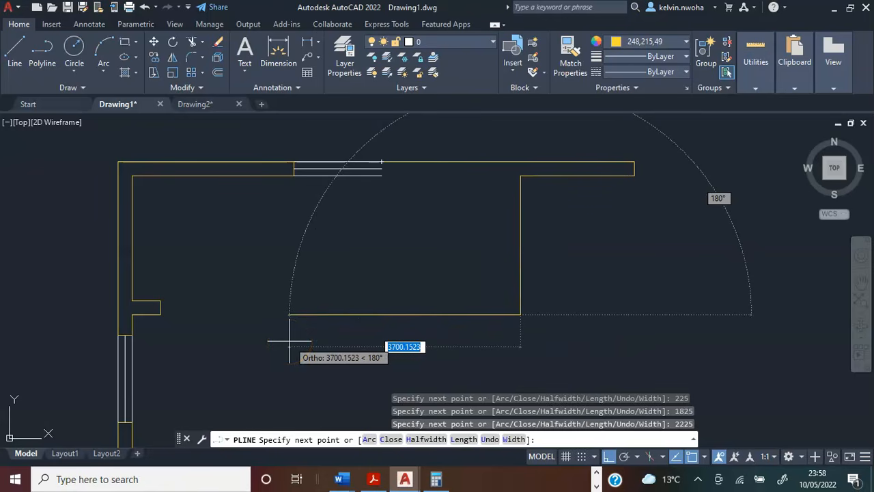
pyautogui.write('4')
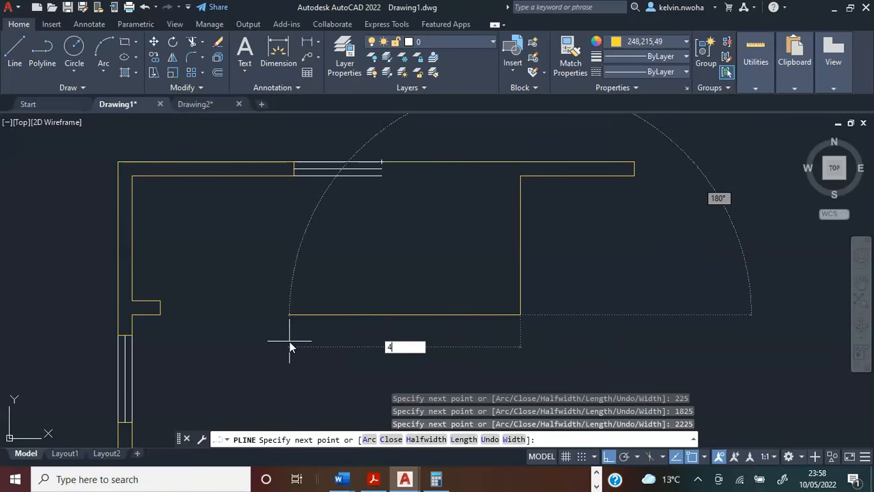
pyautogui.write('875')
pyautogui.press('Return')
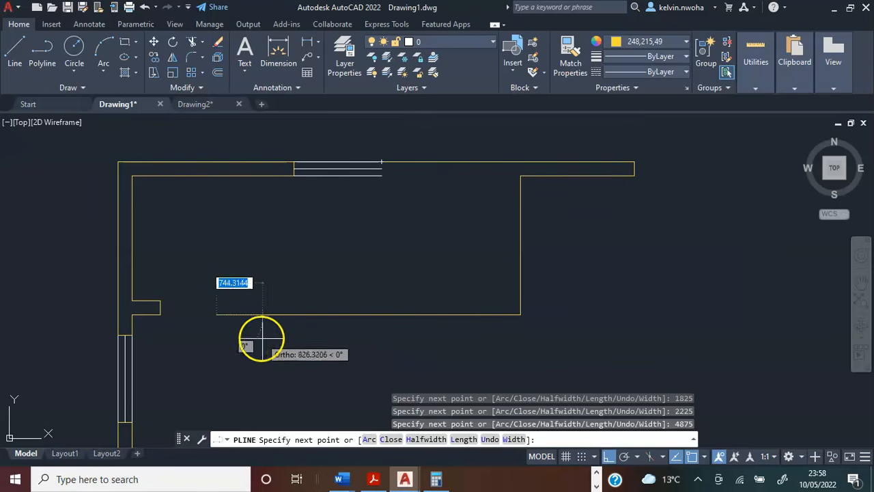
# Draw the 225 wall end upward at the door opening and the 4650 inner kitchen wall face to the right.
pyautogui.write('2')
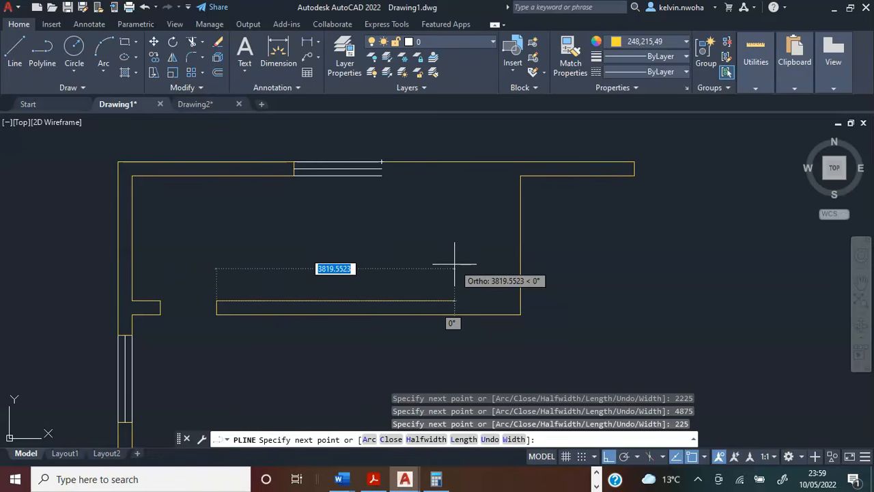
pyautogui.write('4650')
pyautogui.press('Return')
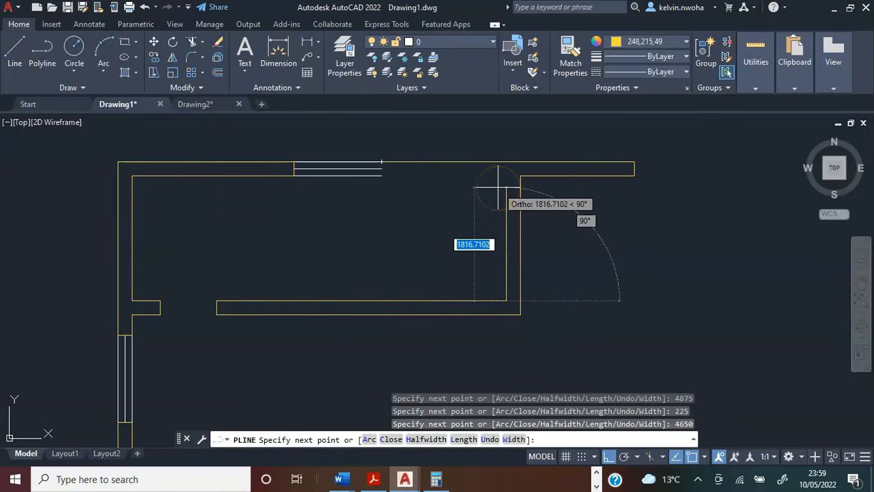
# Draw the inner kitchen faces 2000 upward and 2000 to the left, then close the wall outline at the window's outer corner.
pyautogui.write('2000')
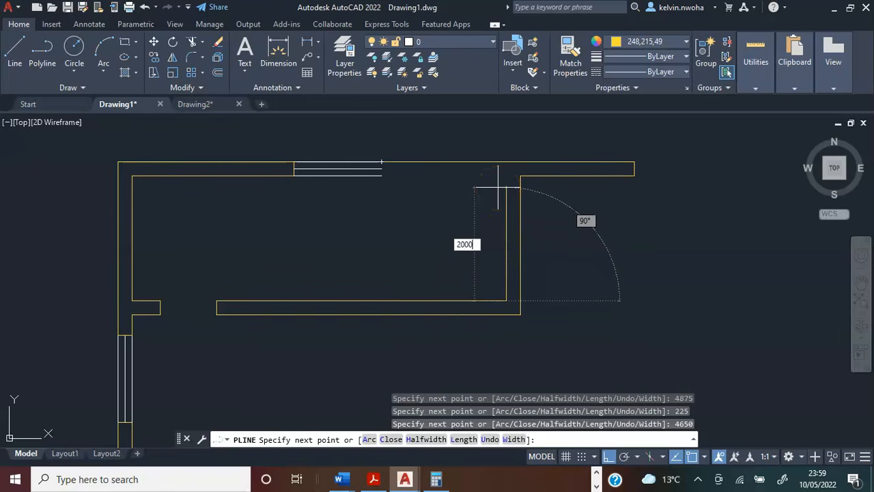
pyautogui.press('Return')
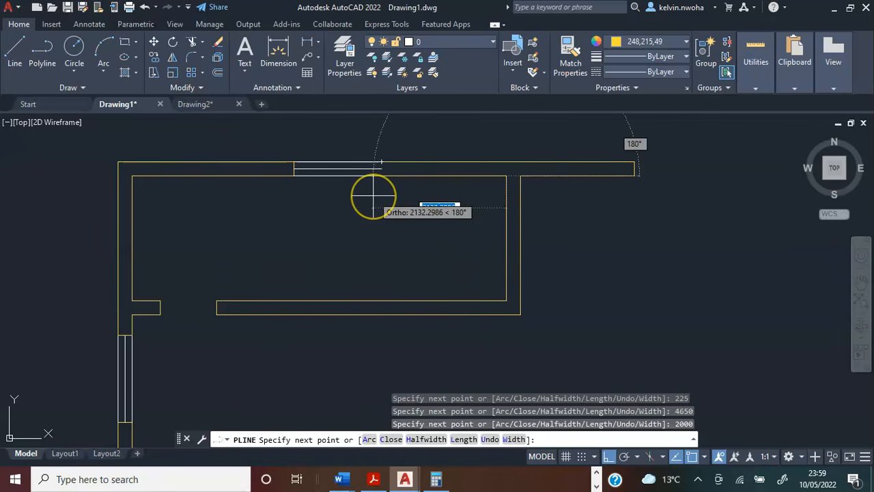
pyautogui.write('2')
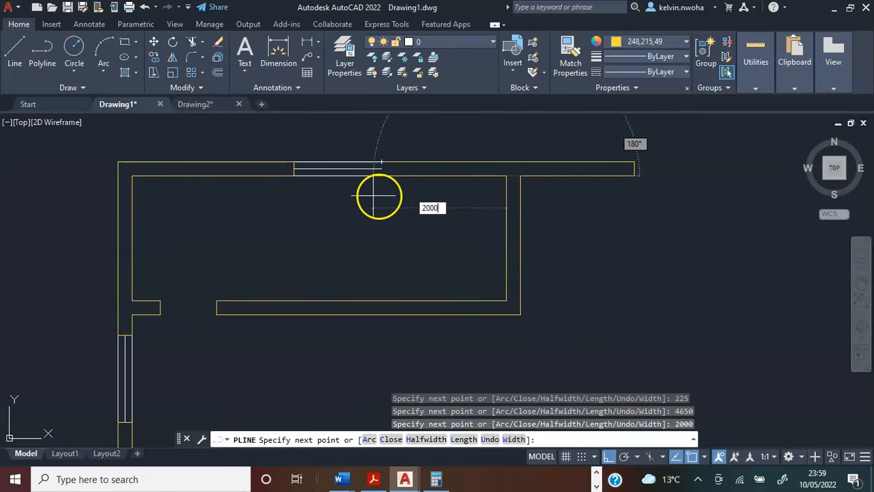
pyautogui.write('000')
pyautogui.press('Return')
pyautogui.scroll(3, 391, 152)
pyautogui.click(347, 182)
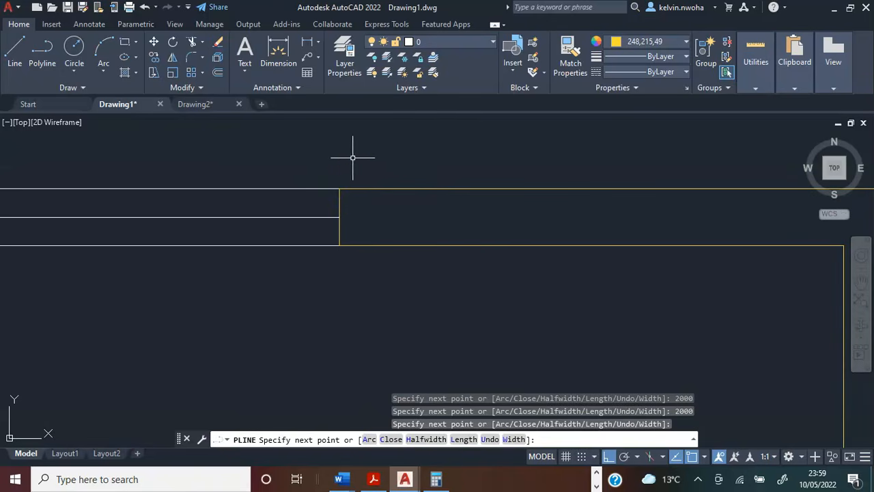
pyautogui.press('Return')
# Highlight the corner wall outline and the new kitchen wall outline to inspect their extents, then clear the selection.
pyautogui.scroll(-7, 339, 161)
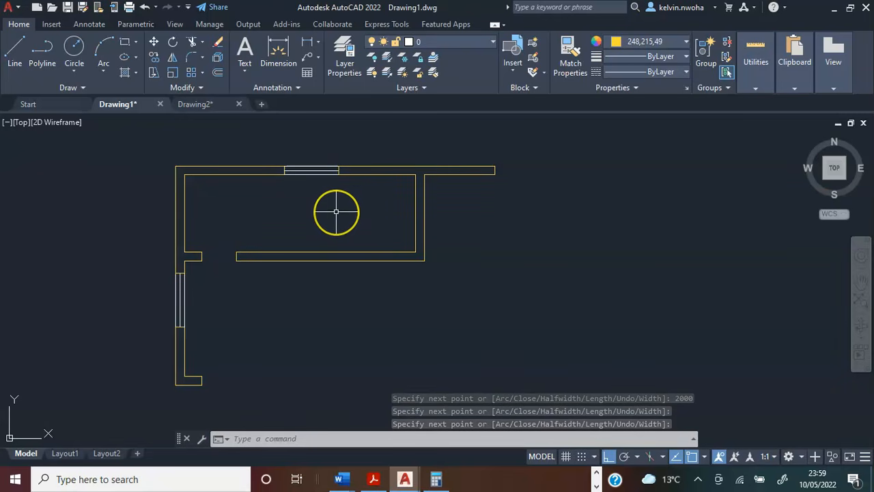
pyautogui.click(194, 175)
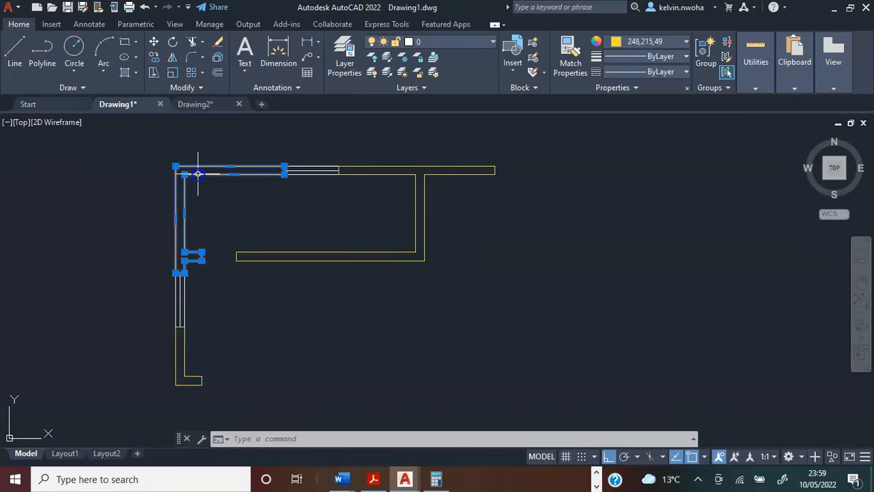
pyautogui.click(325, 251)
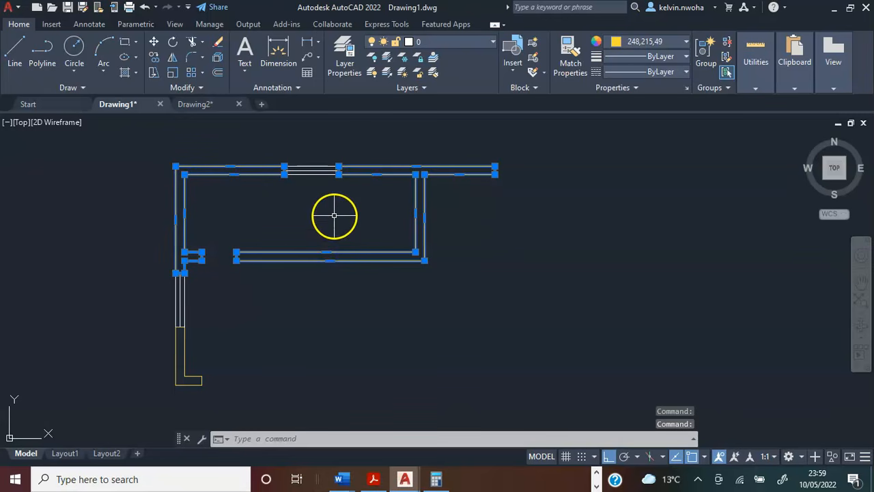
pyautogui.press('Escape')
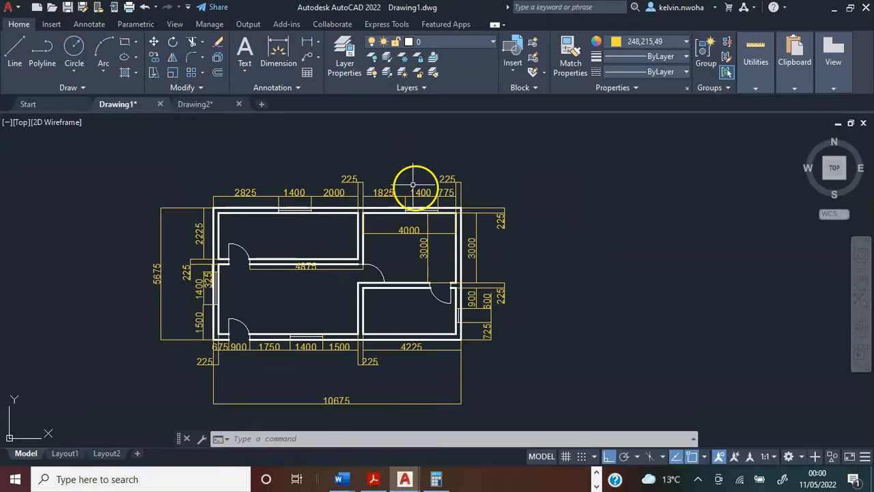
# Examine the upper wall and window dimensions around the bedroom on the dimensioned reference plan.
pyautogui.scroll(4, 416, 190)
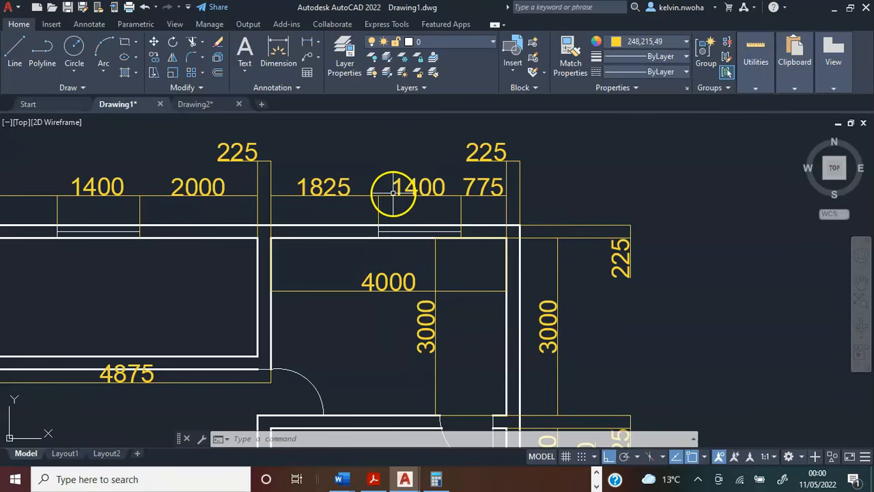
pyautogui.scroll(-3, 402, 198)
pyautogui.scroll(3, 464, 197)
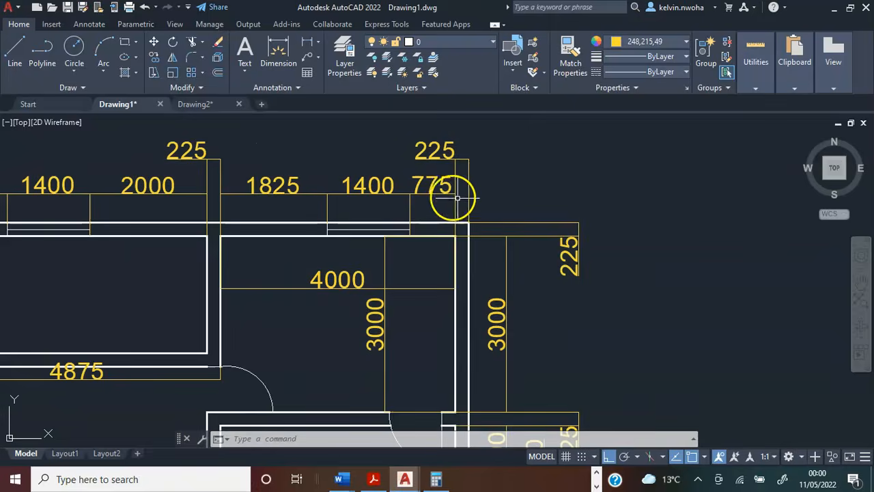
pyautogui.scroll(1, 434, 193)
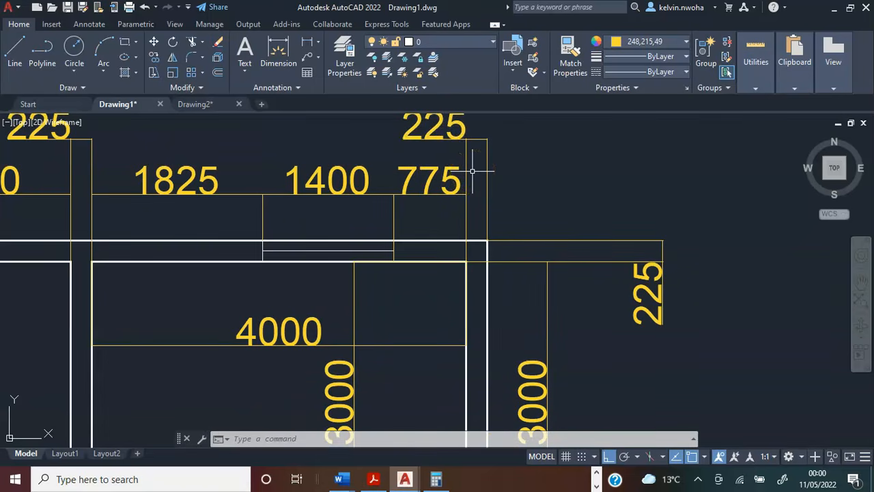
# Examine the wall thickness, room depth and window position dimensions along the plan's right-hand exterior wall.
pyautogui.scroll(2, 478, 205)
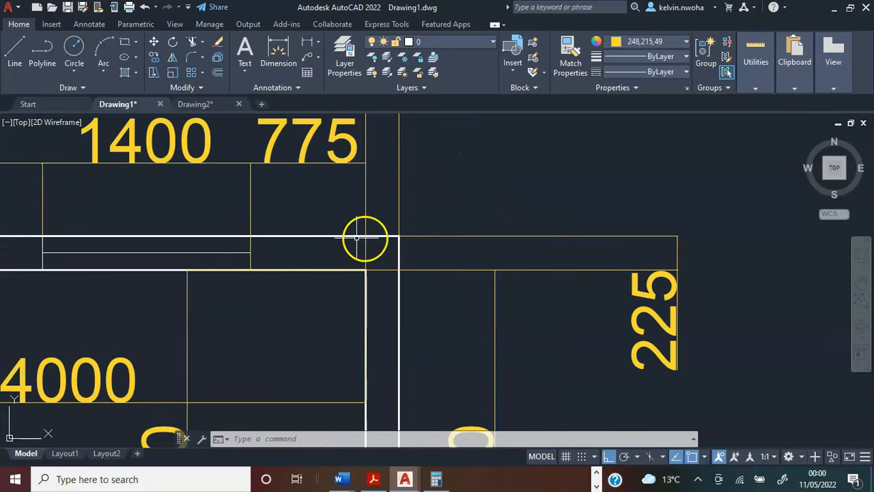
pyautogui.scroll(-2, 403, 238)
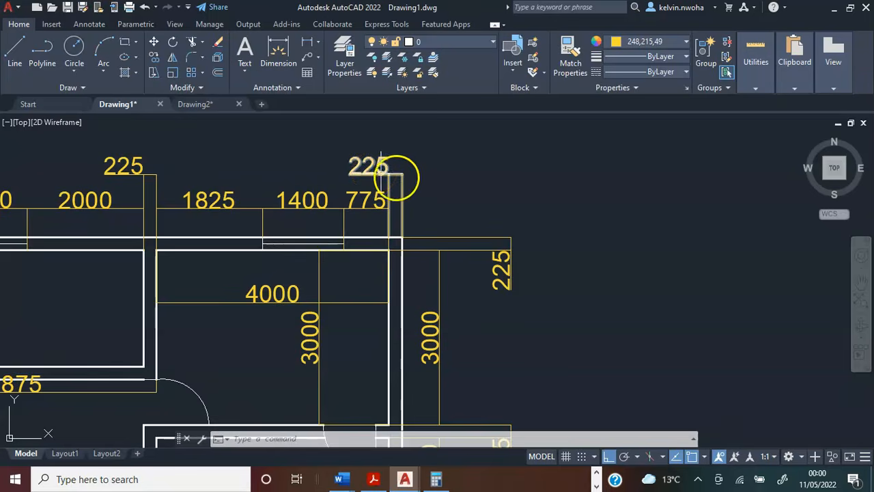
pyautogui.scroll(-2, 406, 175)
pyautogui.moveTo(433, 195); pyautogui.dragTo(394, 141, button='middle')
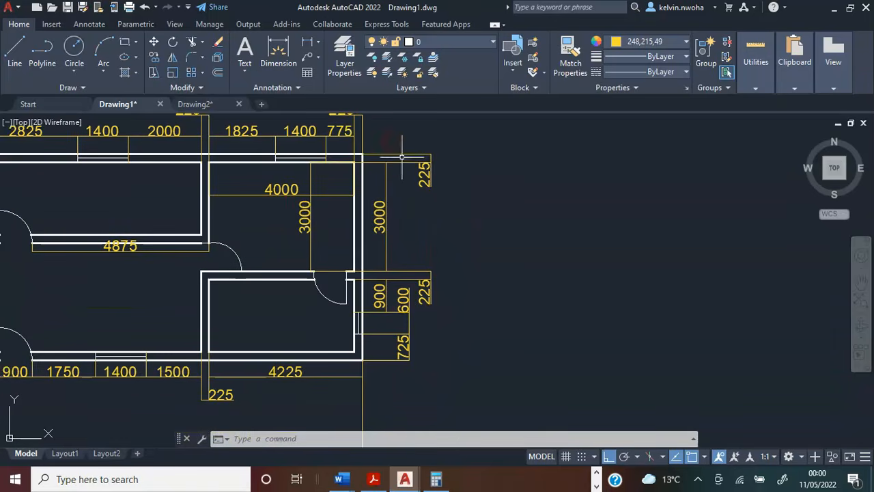
pyautogui.scroll(4, 362, 157)
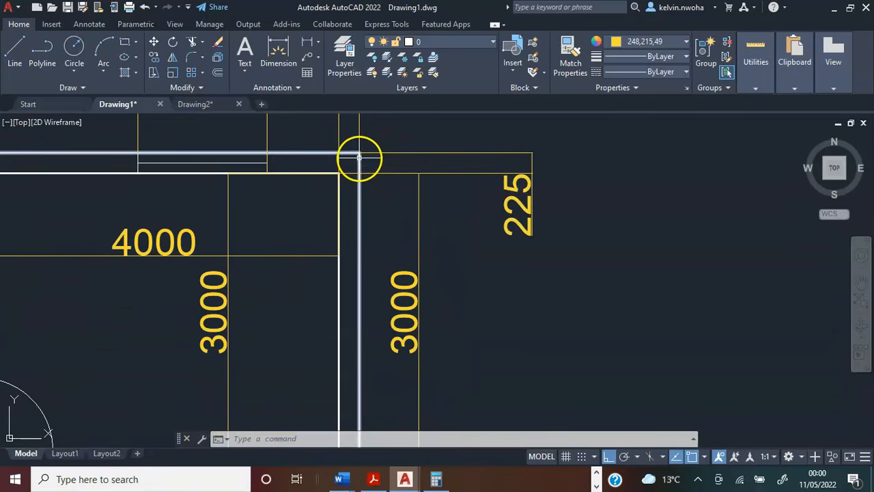
pyautogui.scroll(-4, 358, 156)
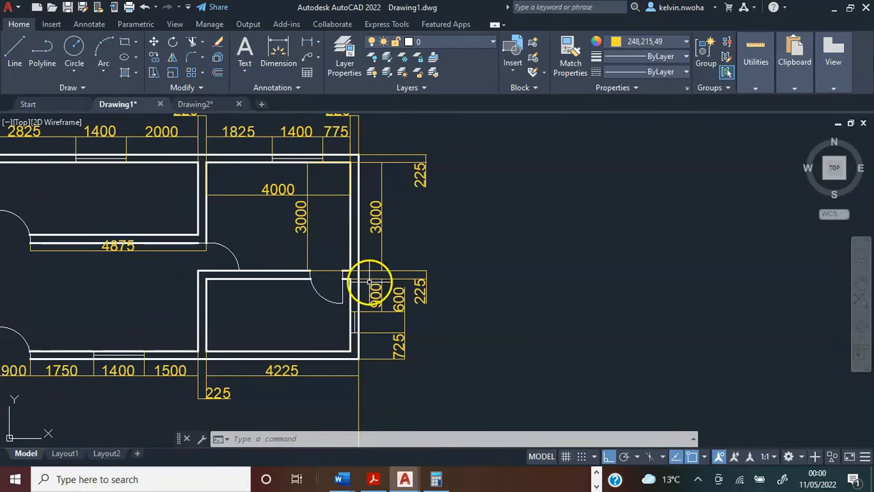
pyautogui.scroll(4, 365, 157)
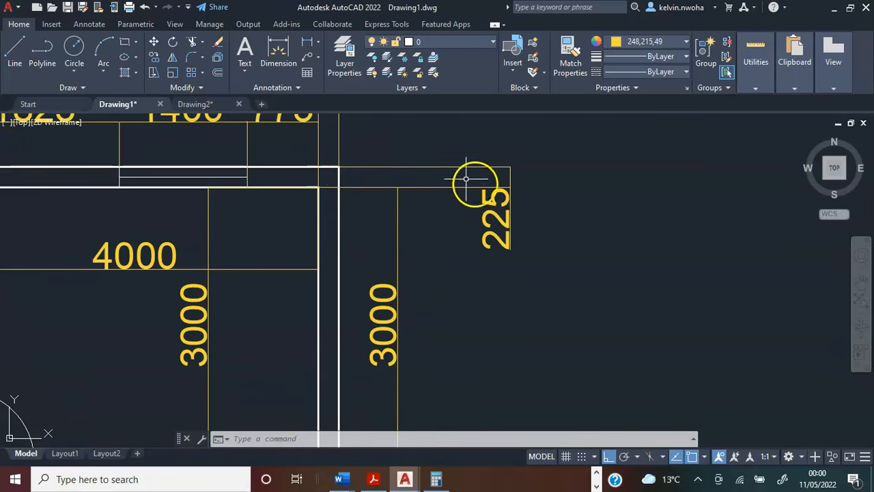
pyautogui.scroll(-4, 353, 187)
pyautogui.moveTo(359, 284); pyautogui.dragTo(351, 200, button='middle')
pyautogui.scroll(4, 343, 236)
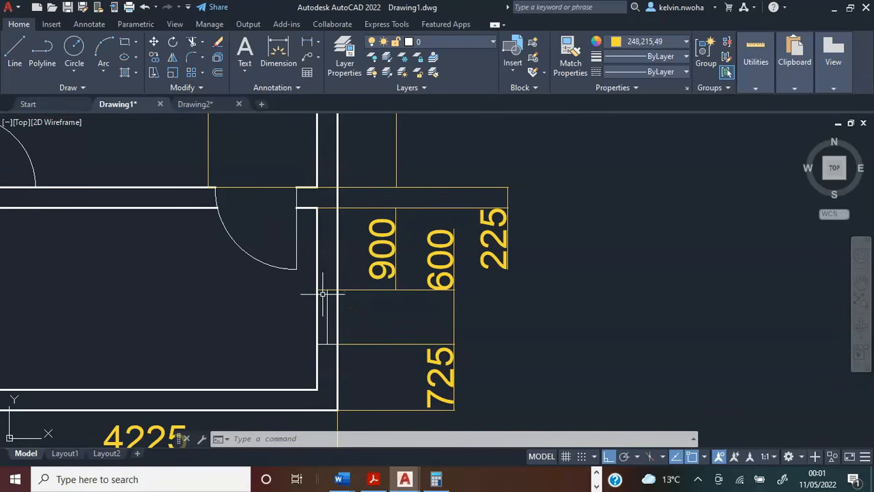
pyautogui.scroll(-3, 362, 278)
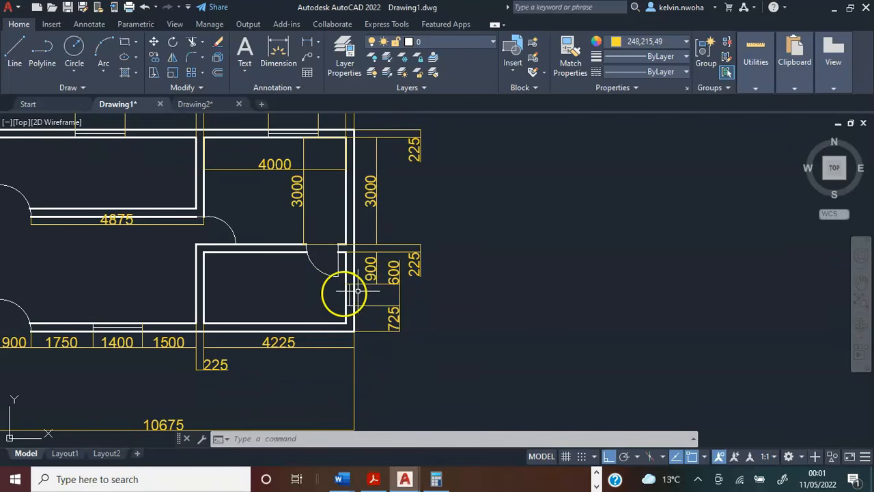
pyautogui.moveTo(357, 291); pyautogui.dragTo(358, 309, button='middle')
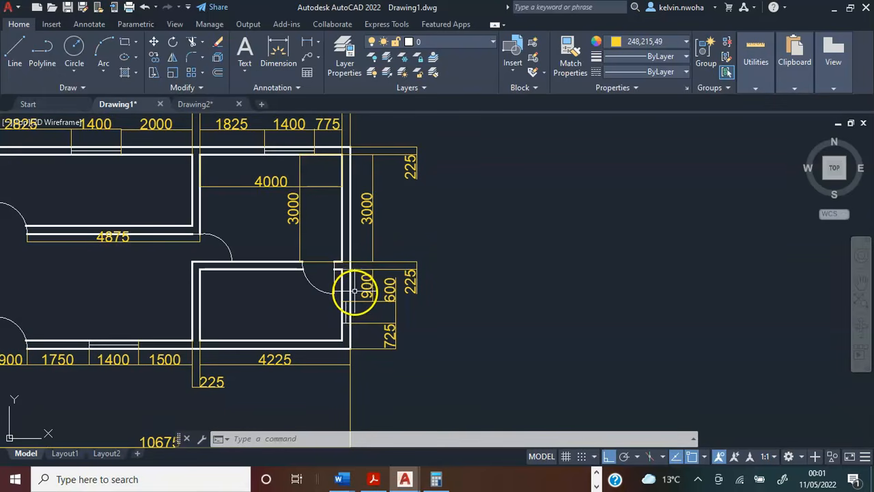
pyautogui.moveTo(351, 299)
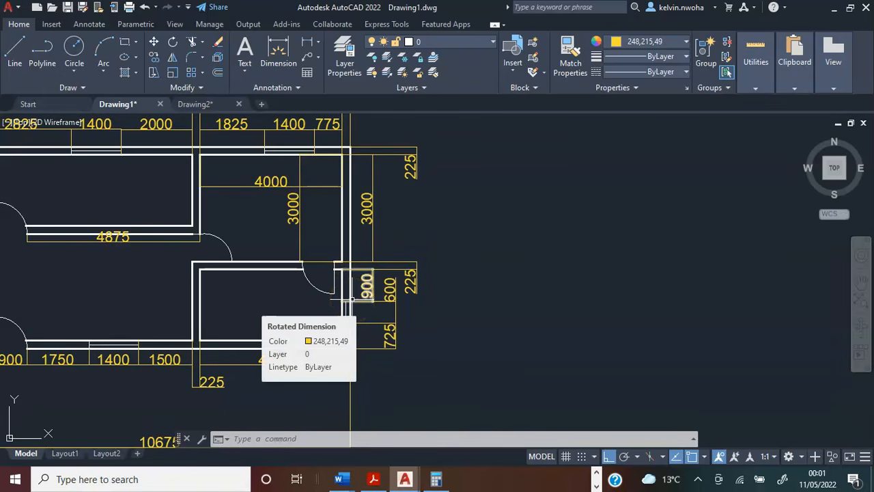
# Switch to Calculator and add the 225 upper wall thickness and the 3000 room depth.
pyautogui.click(437, 479)
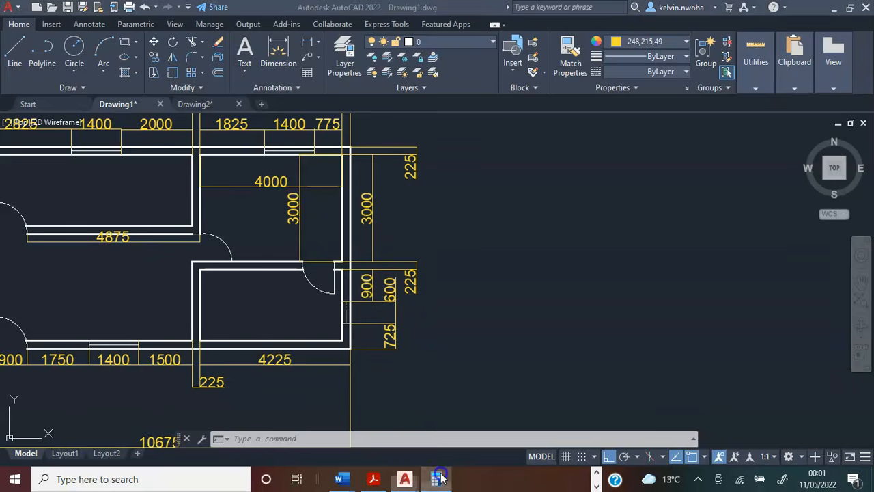
pyautogui.click(344, 220)
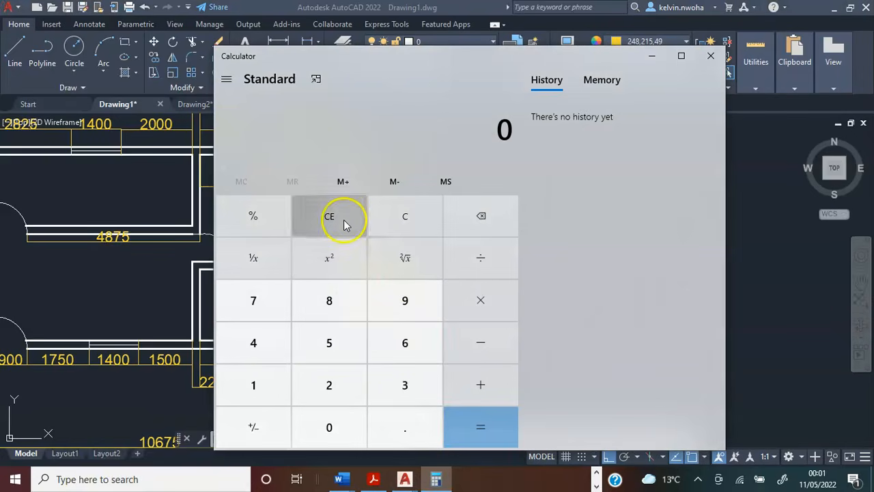
pyautogui.click(441, 396)
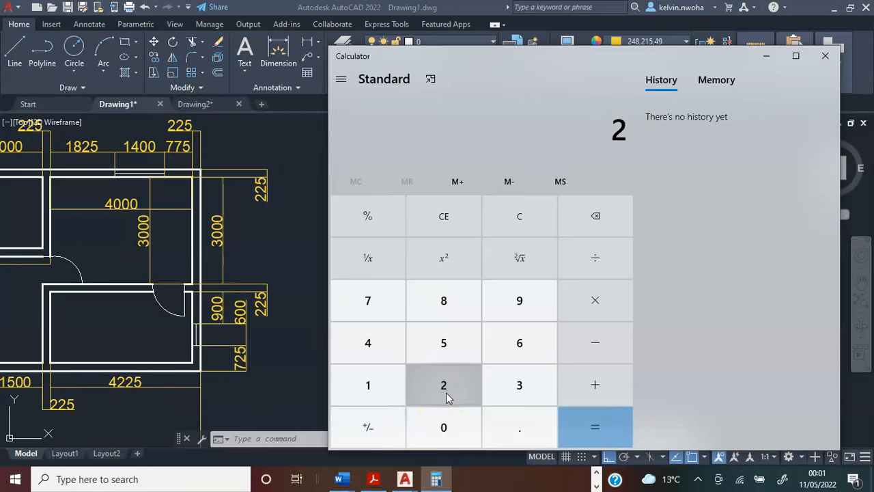
pyautogui.click(448, 396)
pyautogui.click(444, 345)
pyautogui.click(580, 384)
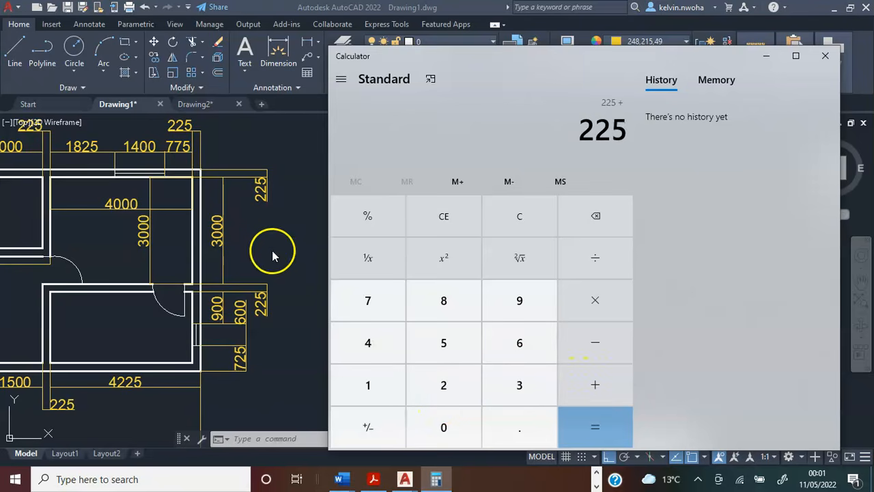
pyautogui.click(517, 384)
pyautogui.click(444, 423)
pyautogui.click(441, 424)
pyautogui.click(437, 425)
pyautogui.click(589, 384)
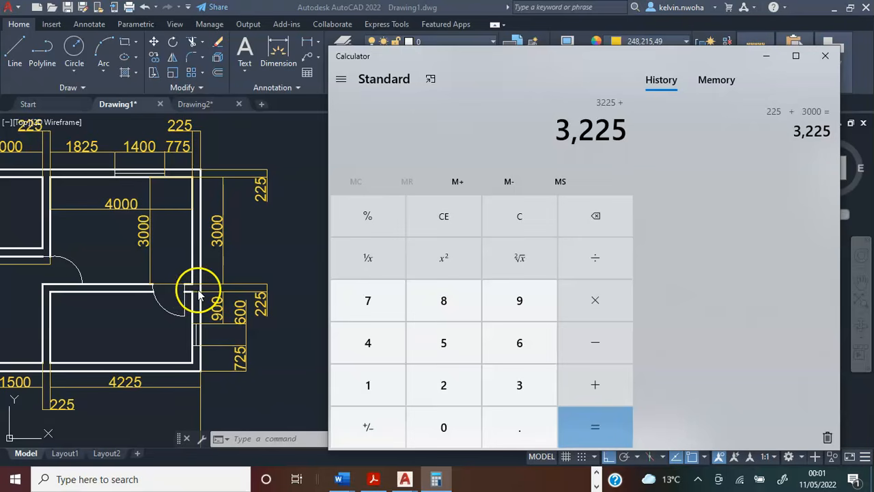
# Add the 225 partition thickness and the 900 window offset to the running sum, then return to the drawing.
pyautogui.click(444, 385)
pyautogui.click(445, 385)
pyautogui.click(444, 341)
pyautogui.click(589, 390)
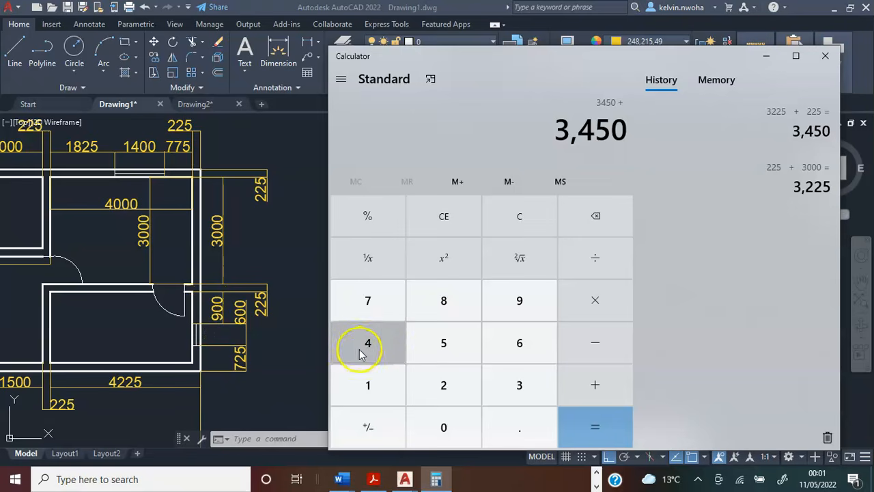
pyautogui.click(498, 318)
pyautogui.click(460, 416)
pyautogui.click(460, 417)
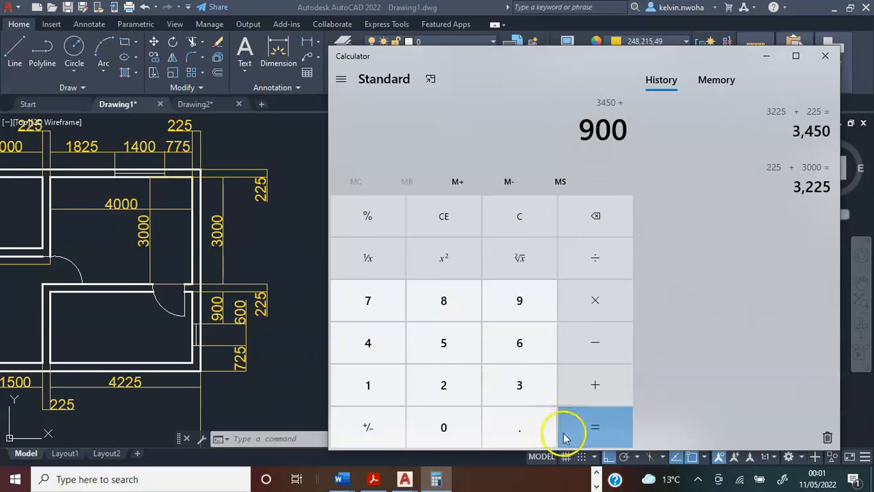
pyautogui.click(573, 430)
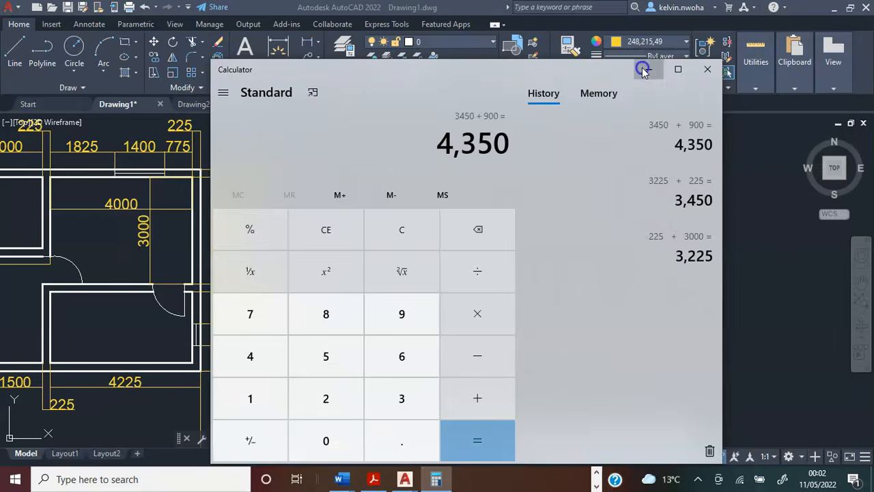
pyautogui.click(644, 69)
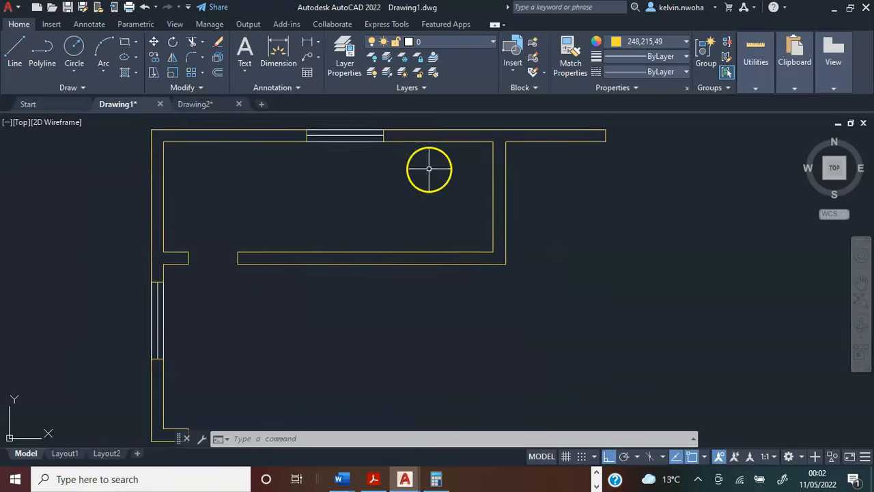
# Draw a 1400 window line to the right from the outer corner of the upper wall's open end.
pyautogui.moveTo(429, 169)
pyautogui.mouseDown(button='middle')
pyautogui.moveTo(423, 181)
pyautogui.moveTo(428, 170)
pyautogui.mouseUp(button='middle')
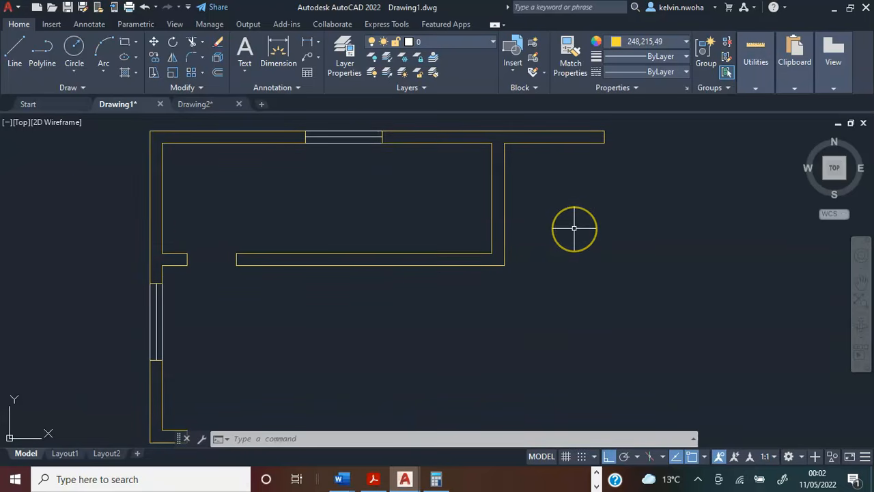
pyautogui.moveTo(574, 228); pyautogui.dragTo(379, 242, button='middle')
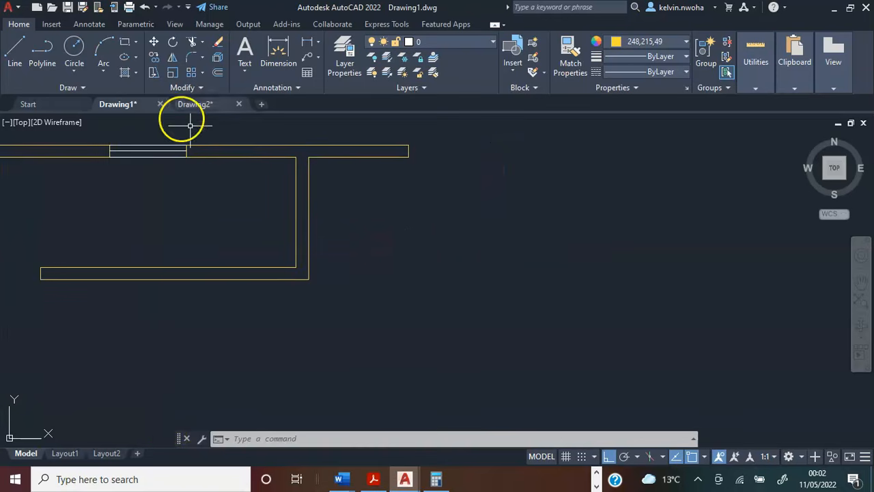
pyautogui.click(15, 48)
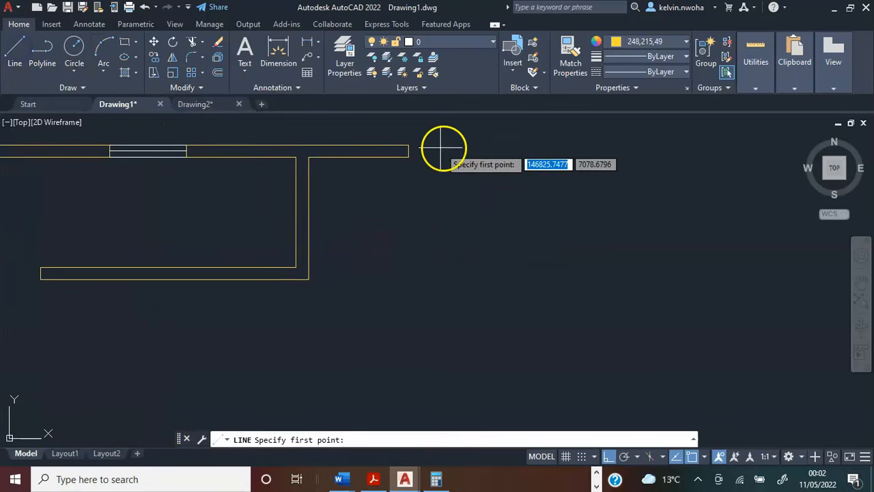
pyautogui.click(409, 145)
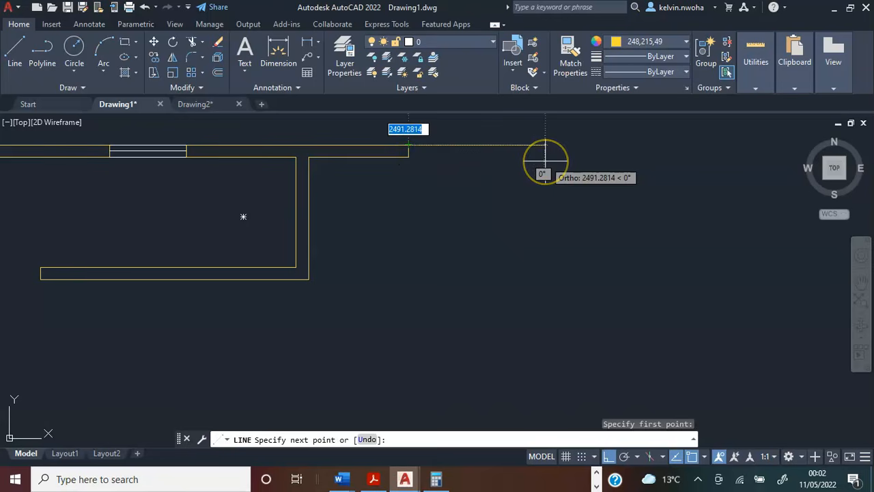
pyautogui.write('1400')
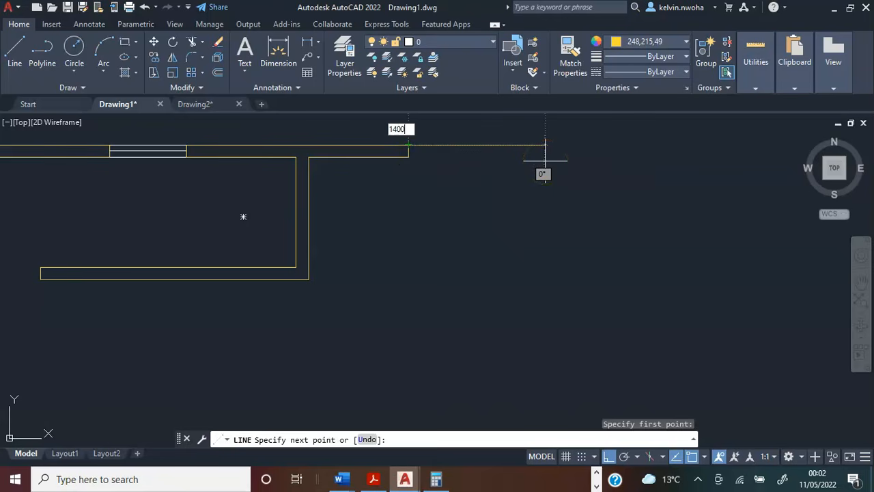
pyautogui.press('Return')
pyautogui.press('Return')
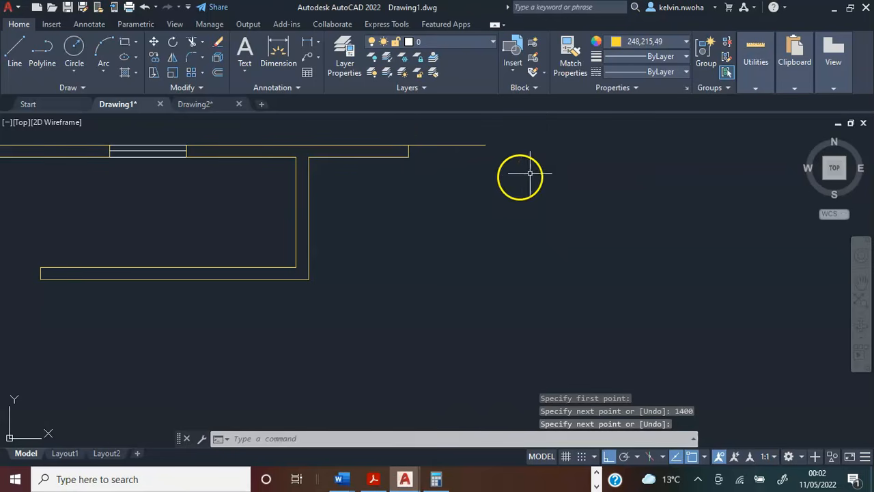
# Copy the 1400 window line to the midpoint and the inner corner of the upper wall's end.
pyautogui.click(460, 153)
pyautogui.click(444, 143)
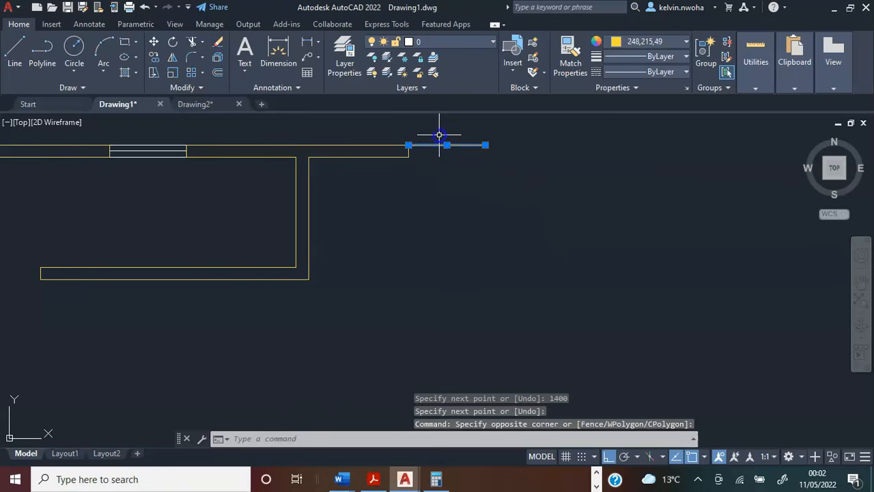
pyautogui.scroll(2, 438, 134)
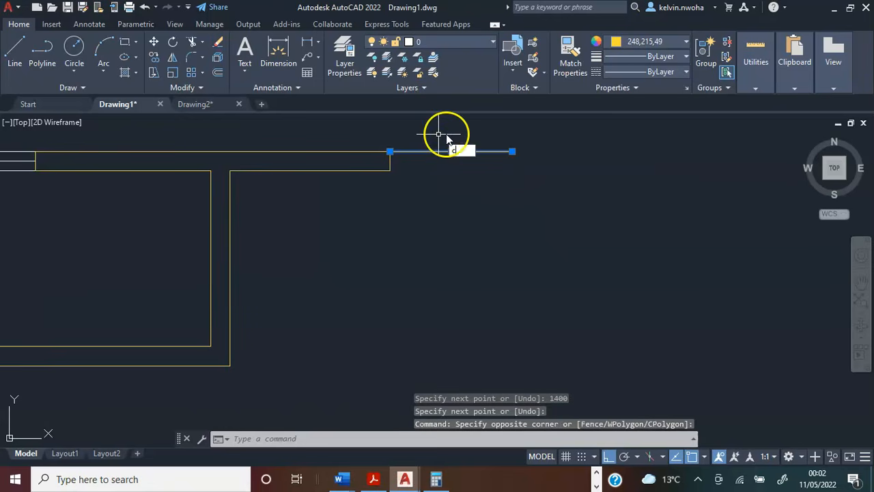
pyautogui.write('op')
pyautogui.press('Return')
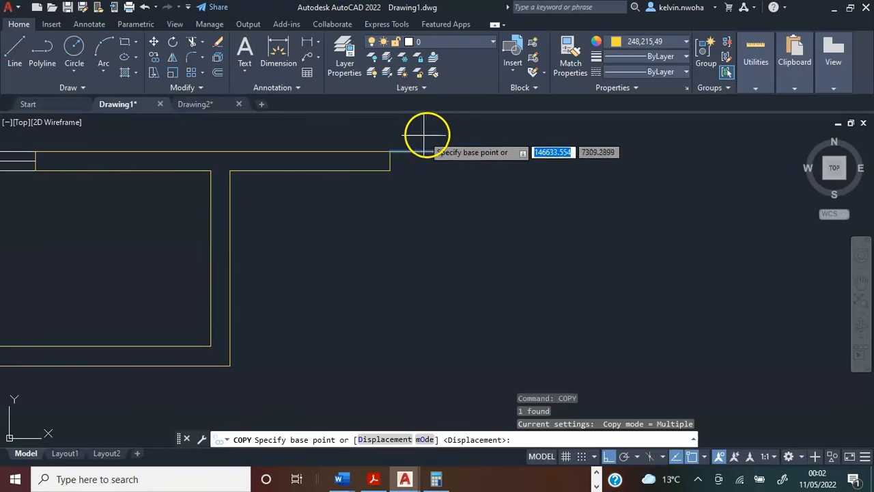
pyautogui.click(390, 151)
pyautogui.click(390, 160)
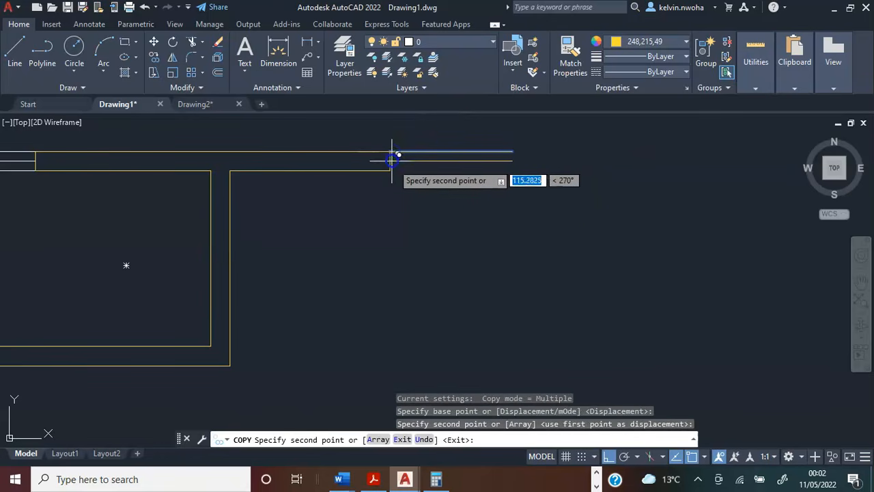
pyautogui.click(390, 170)
pyautogui.press('Return')
# Change the colour of the three new window lines to white.
pyautogui.click(445, 192)
pyautogui.click(438, 141)
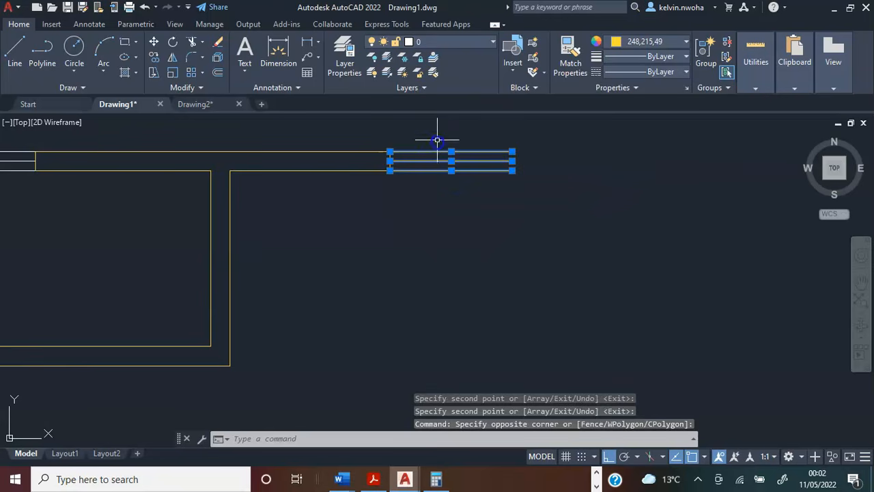
pyautogui.click(636, 46)
pyautogui.press('Escape')
# Start a polyline wall at the upper window's outer end corner, running 1000 to the right and 4350 down.
pyautogui.scroll(-2, 470, 297)
pyautogui.scroll(2, 456, 202)
pyautogui.click(45, 60)
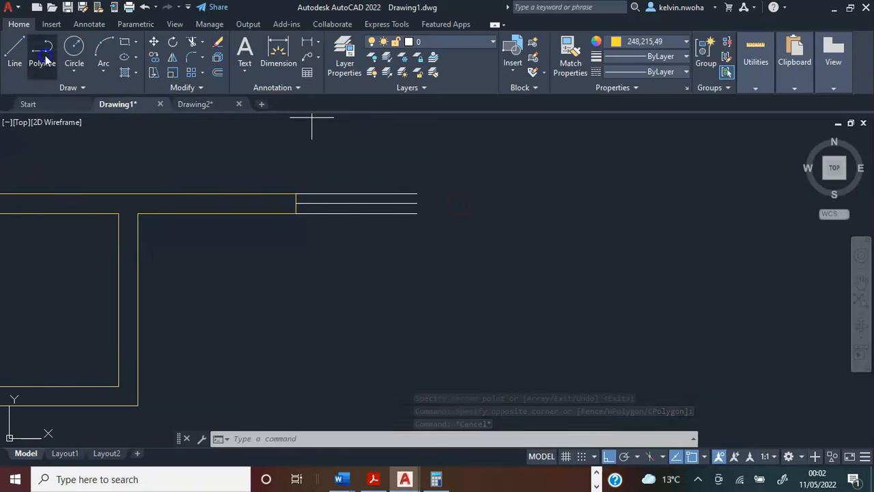
pyautogui.click(415, 192)
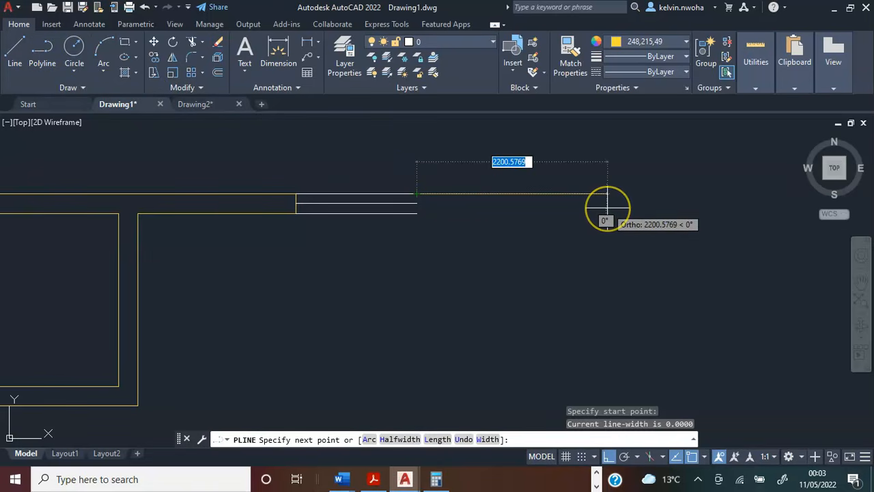
pyautogui.write('1000')
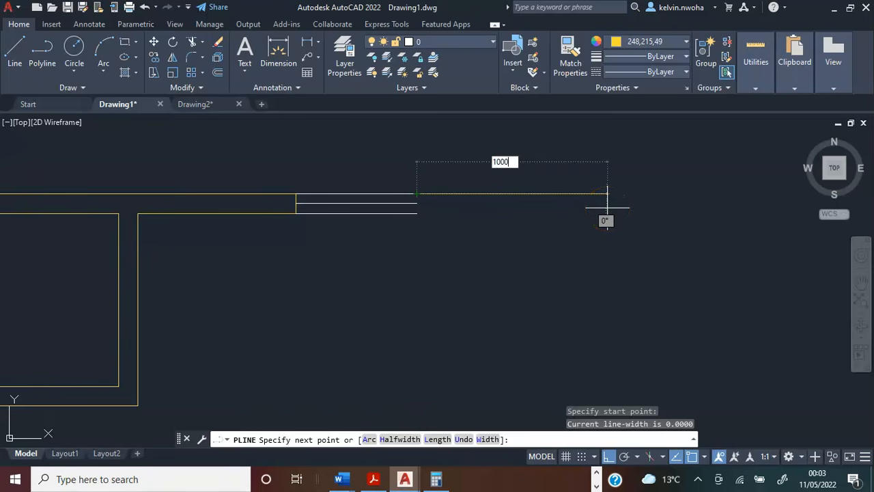
pyautogui.press('Return')
pyautogui.moveTo(605, 202); pyautogui.dragTo(560, 164, button='middle')
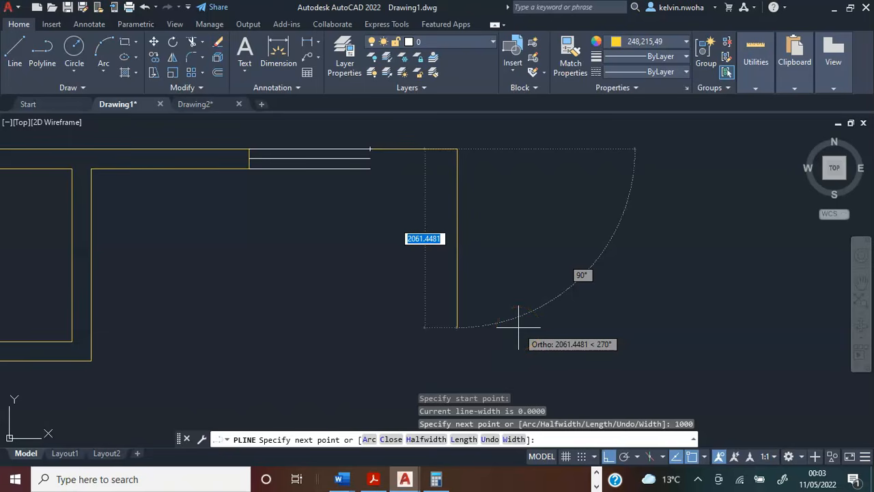
pyautogui.write('4350')
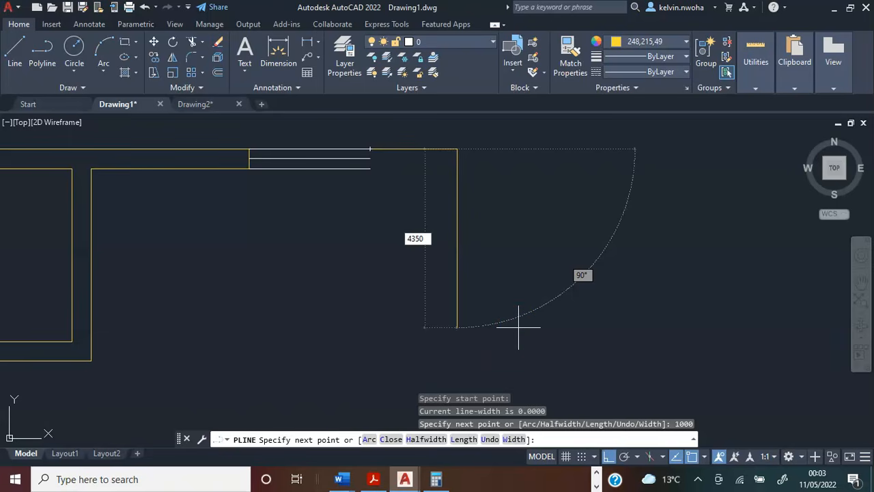
pyautogui.press('Return')
# Continue the wall polyline 225 to the left for the wall end and 900 up along the inner face.
pyautogui.moveTo(517, 316); pyautogui.dragTo(503, 282, button='middle')
pyautogui.scroll(-5, 478, 273)
pyautogui.scroll(4, 465, 265)
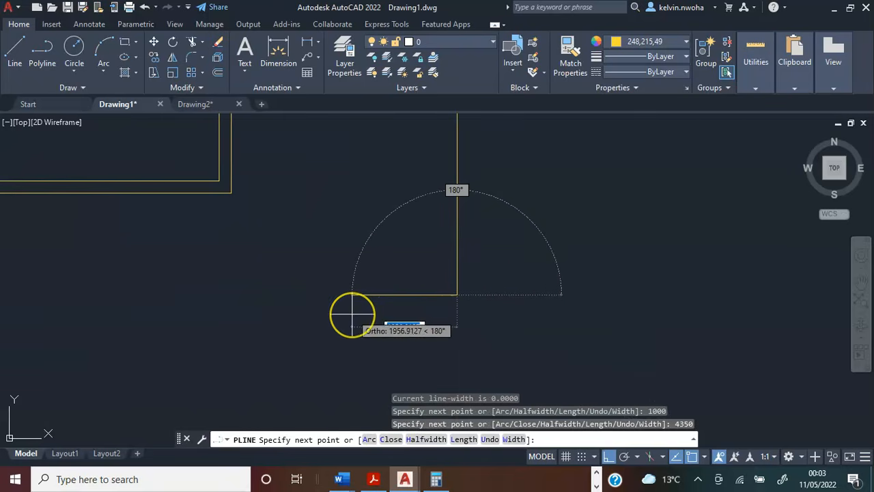
pyautogui.write('225')
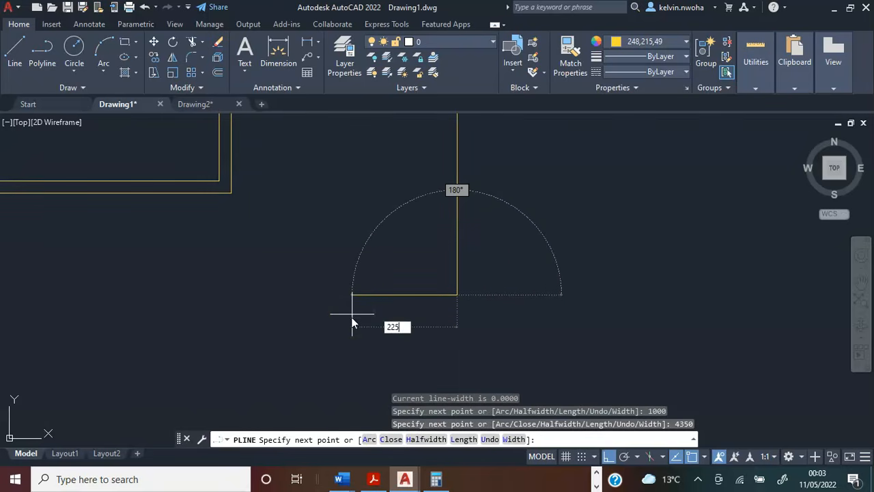
pyautogui.press('Return')
pyautogui.scroll(-4, 393, 313)
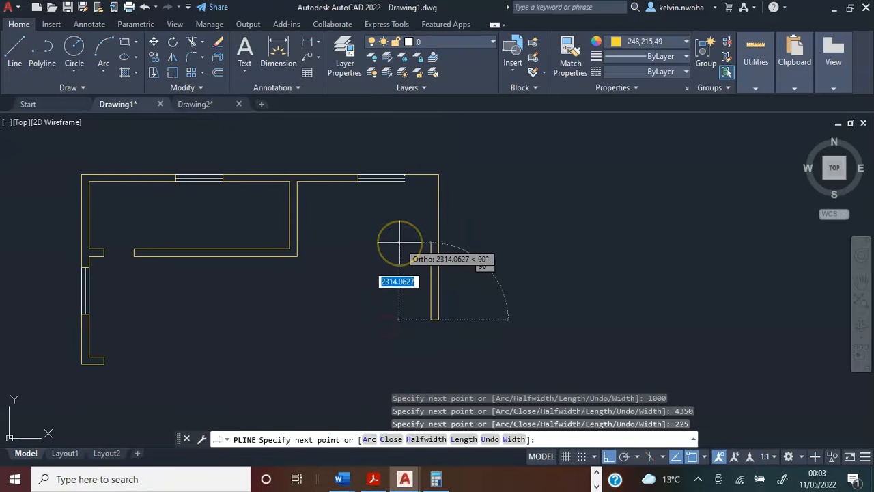
pyautogui.write('900')
pyautogui.press('Return')
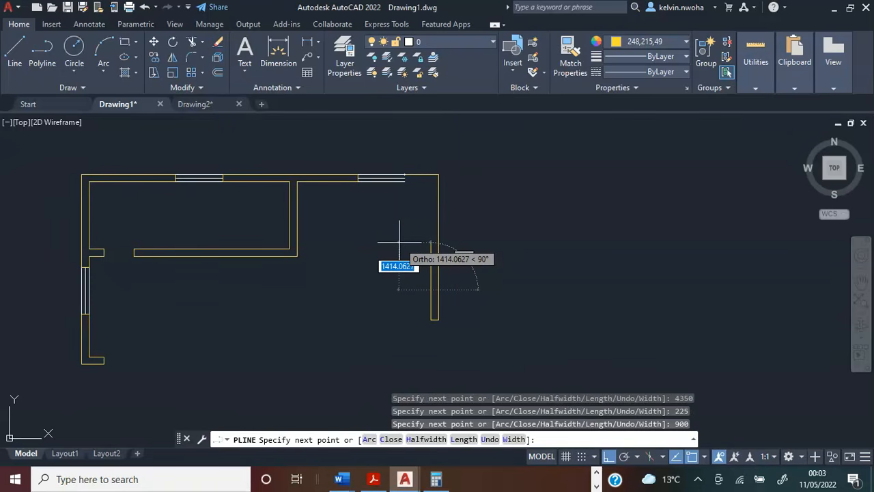
# Add the partition stub to the wall polyline with segments of 225 left, 225 up and 225 right.
pyautogui.scroll(3, 386, 287)
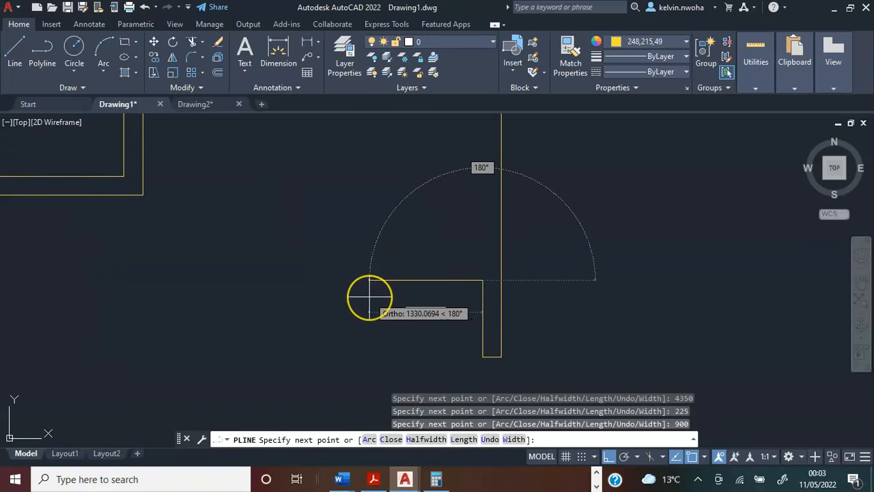
pyautogui.write('225')
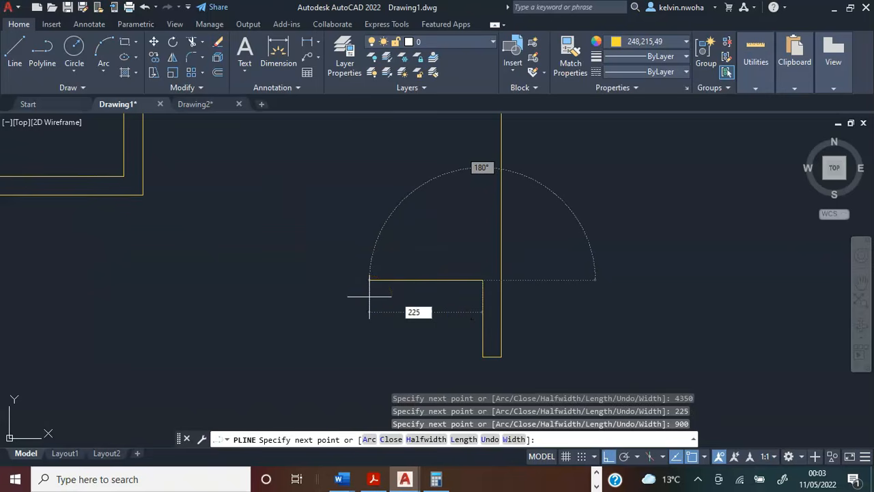
pyautogui.press('Return')
pyautogui.write('22')
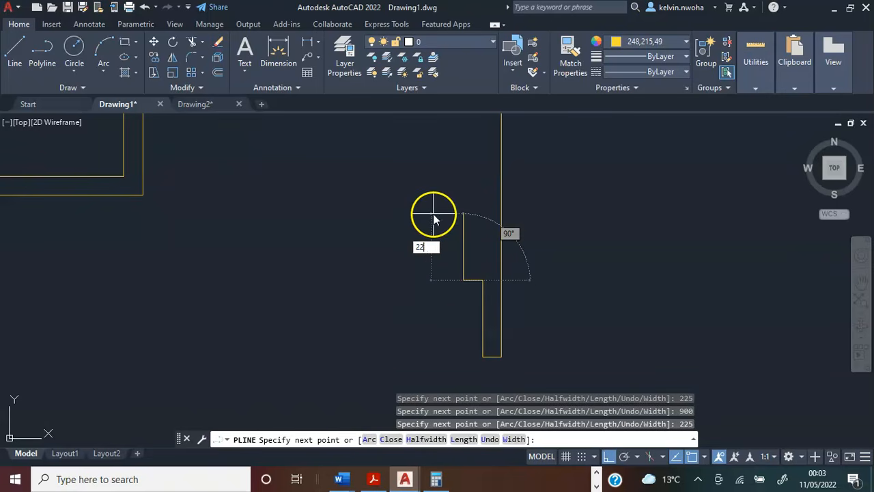
pyautogui.press('Return')
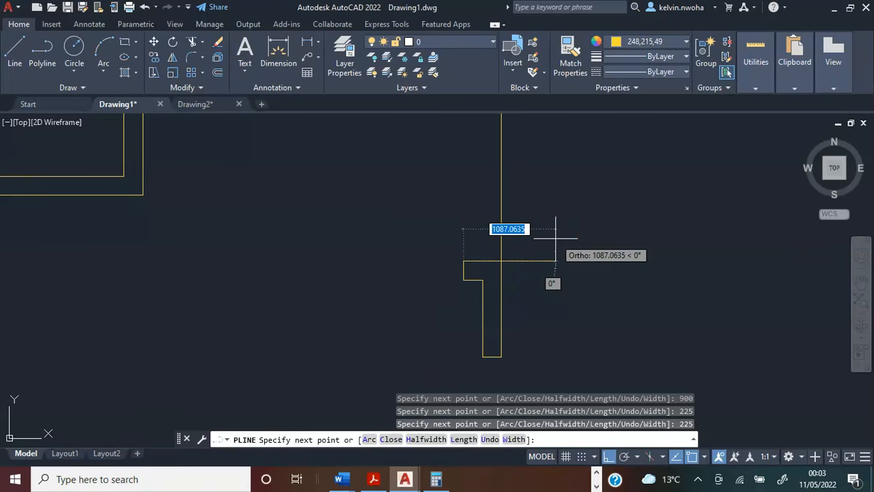
pyautogui.write('22')
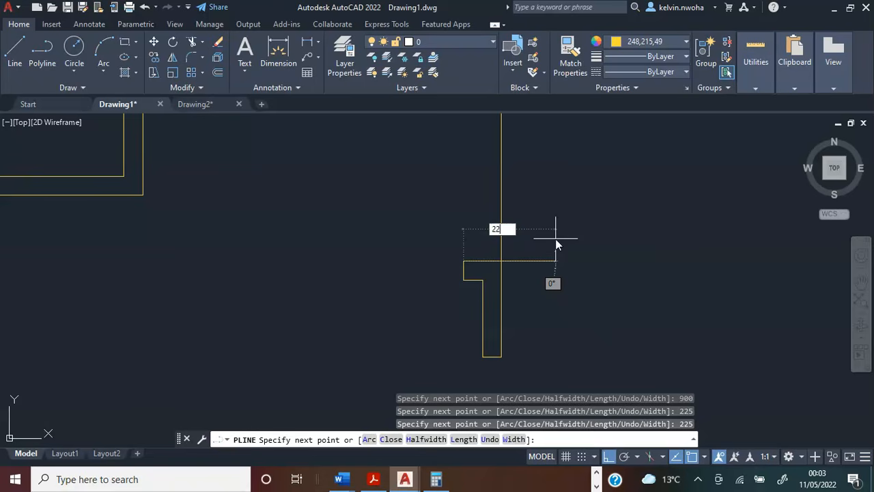
pyautogui.write('5')
pyautogui.press('Return')
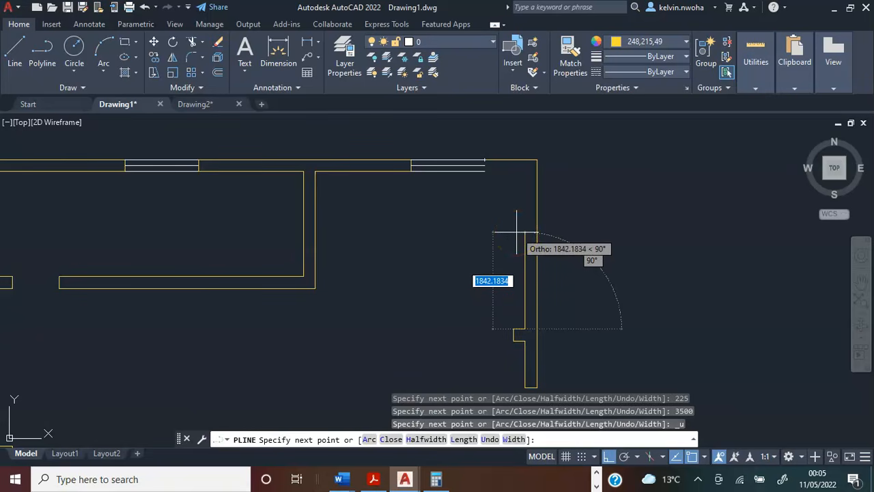
# Continue the wall polyline 3000 up, then finish it through the inner and outer end corners of the upper window.
pyautogui.write('3000')
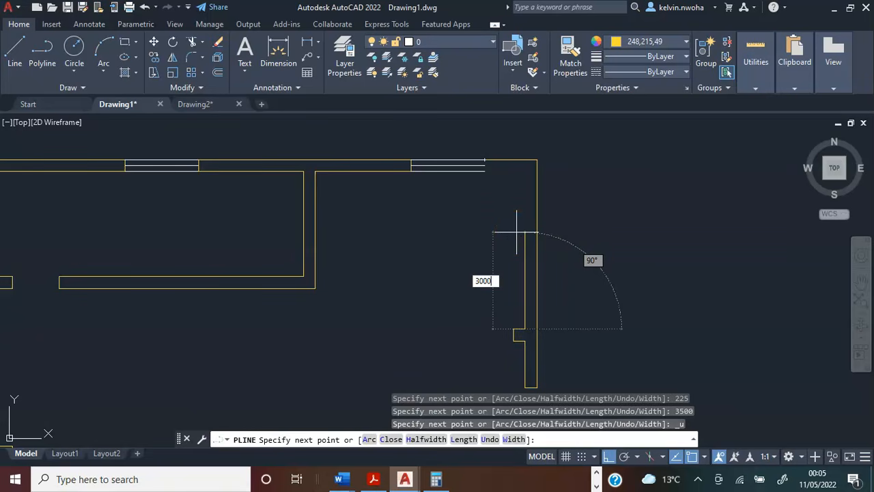
pyautogui.press('Return')
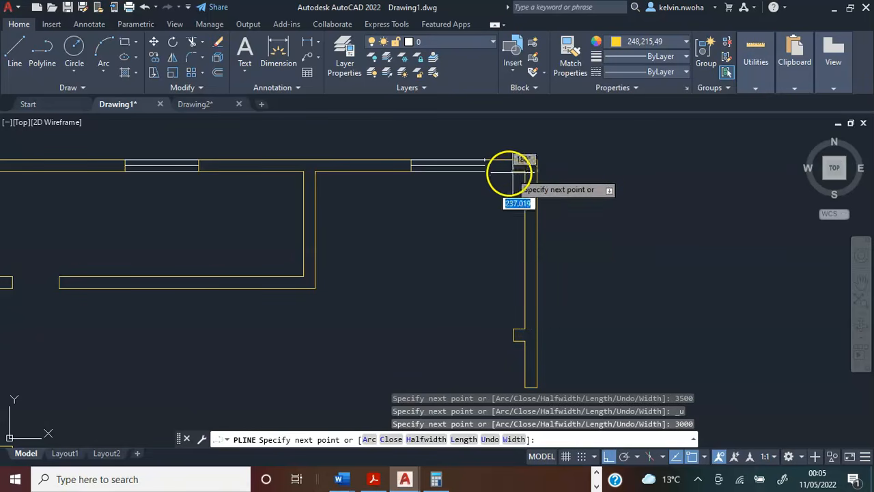
pyautogui.scroll(3, 485, 171)
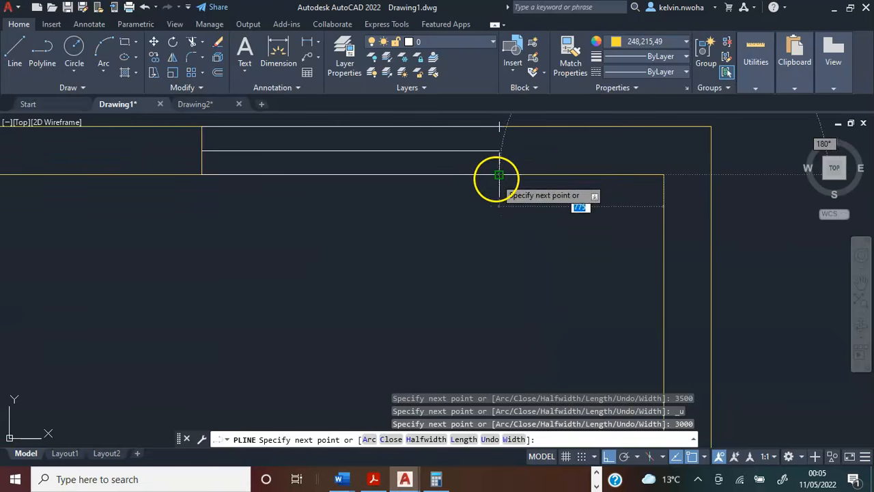
pyautogui.click(498, 174)
pyautogui.click(500, 127)
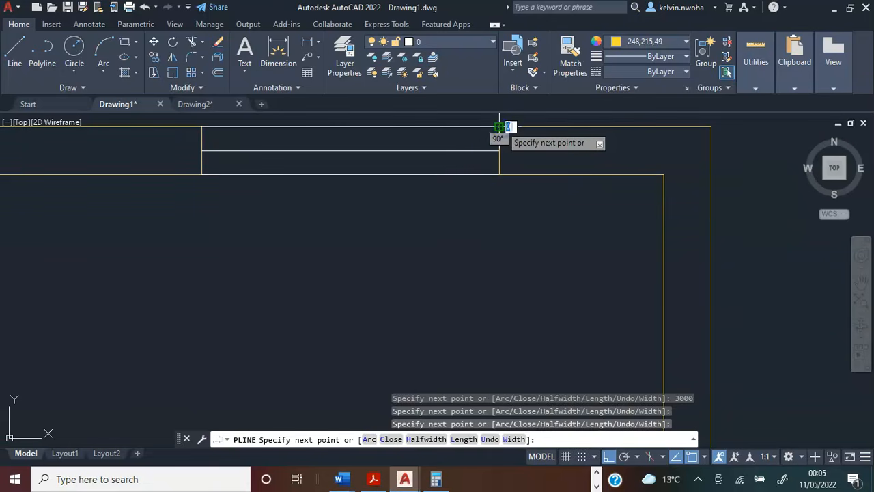
pyautogui.press('Return')
pyautogui.scroll(-3, 497, 133)
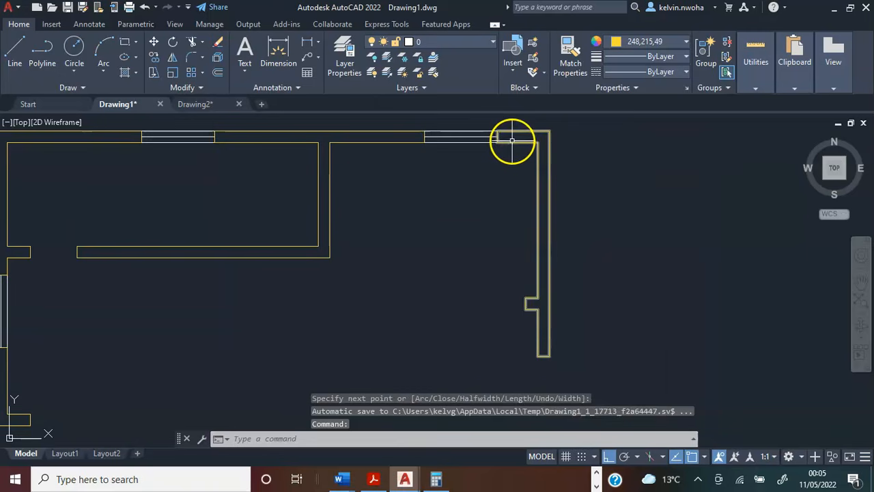
pyautogui.click(512, 141)
pyautogui.press('Escape')
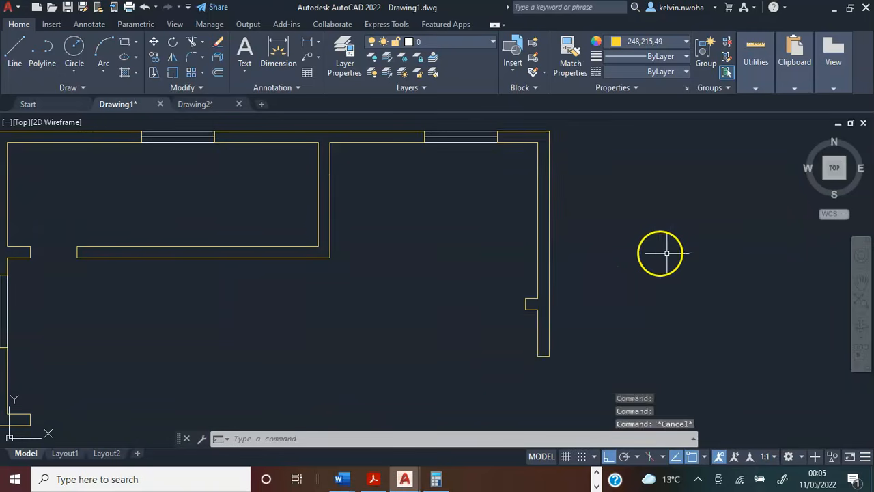
# Draw a 600 window line downward from the outer corner of the right wall's lower end.
pyautogui.scroll(-2, 651, 252)
pyautogui.scroll(2, 557, 342)
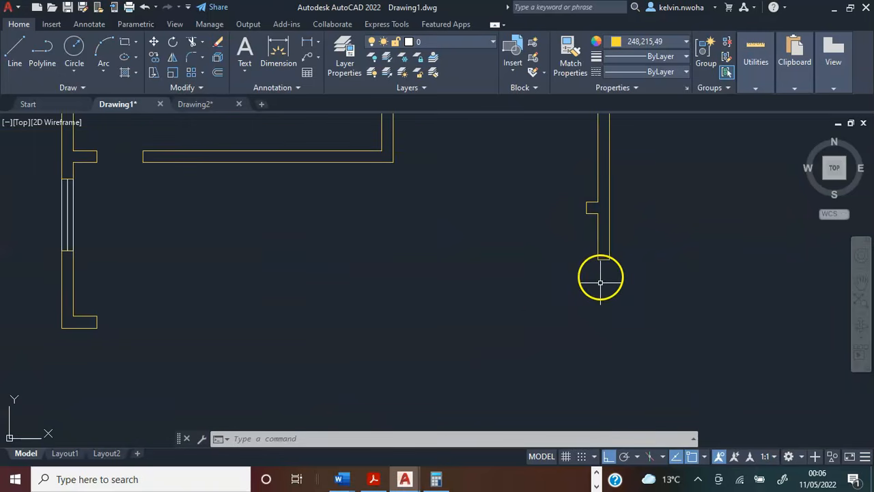
pyautogui.scroll(-2, 601, 285)
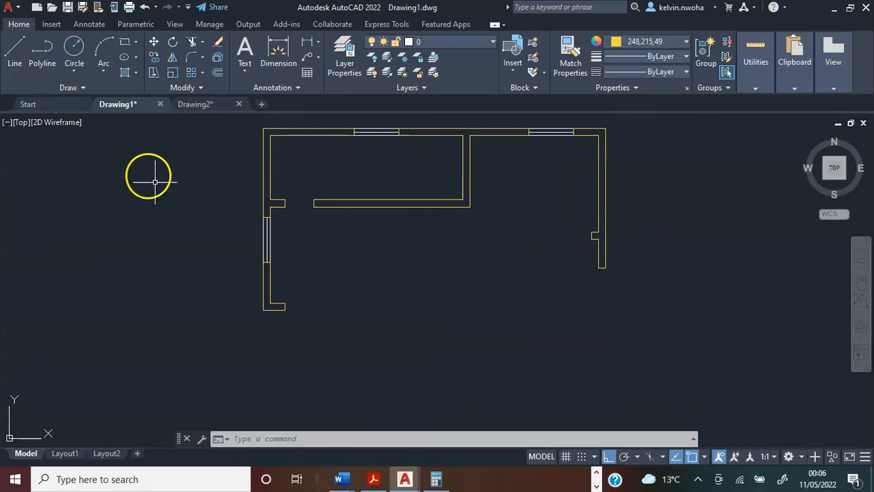
pyautogui.click(17, 47)
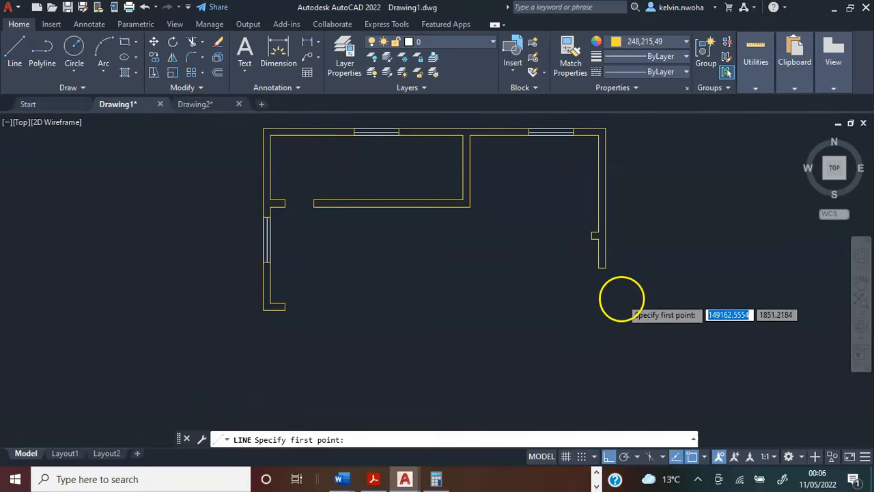
pyautogui.scroll(3, 581, 244)
pyautogui.click(578, 226)
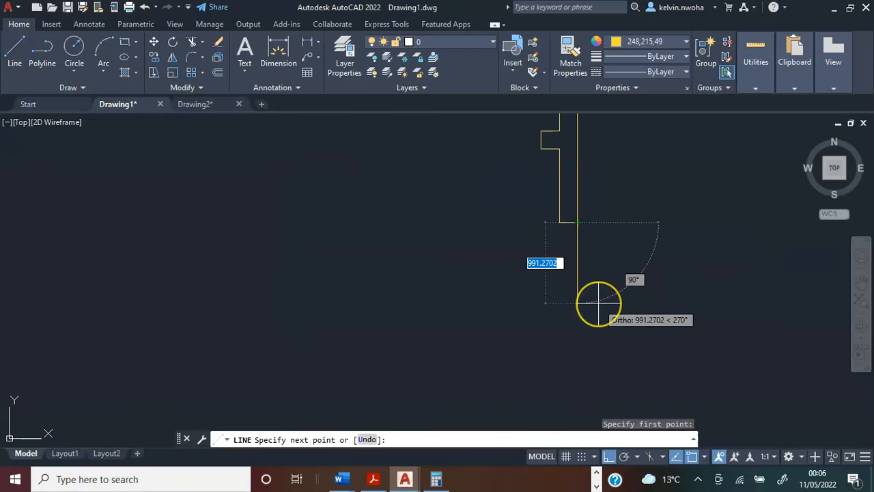
pyautogui.write('600')
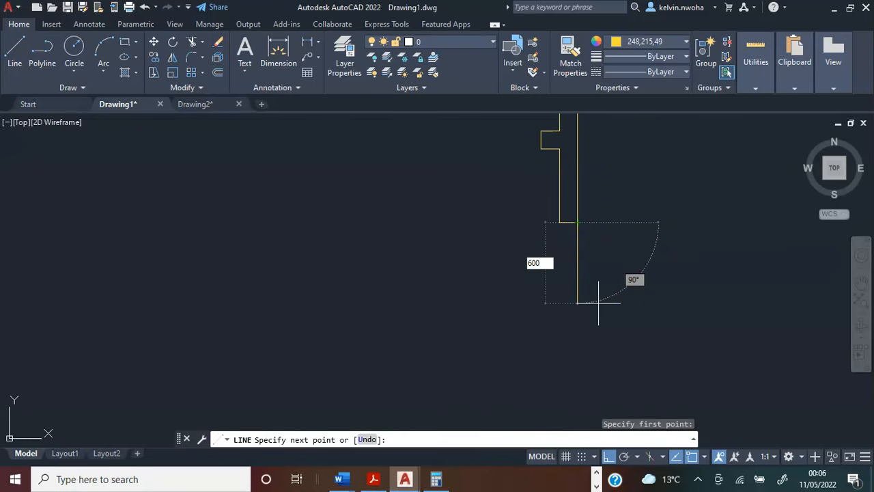
pyautogui.press('Return')
pyautogui.press('Return')
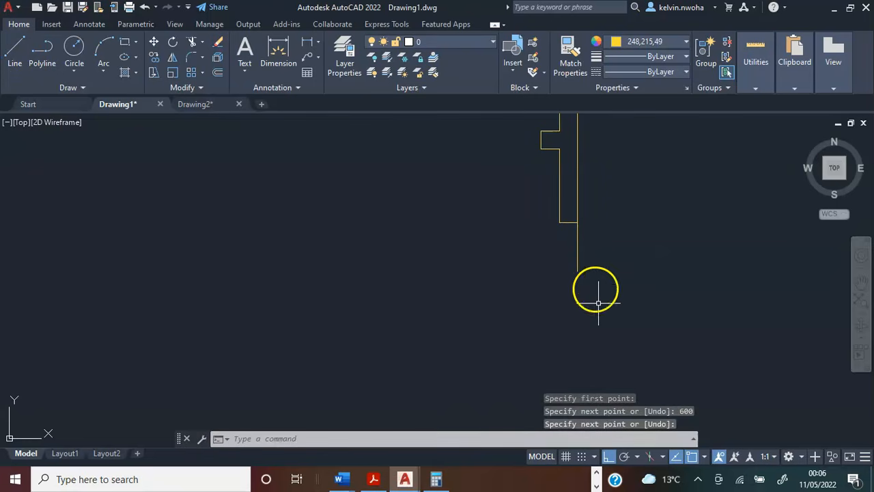
# Copy the 600 window line to the midpoint and the inner corner of the right wall's lower end.
pyautogui.scroll(4, 572, 223)
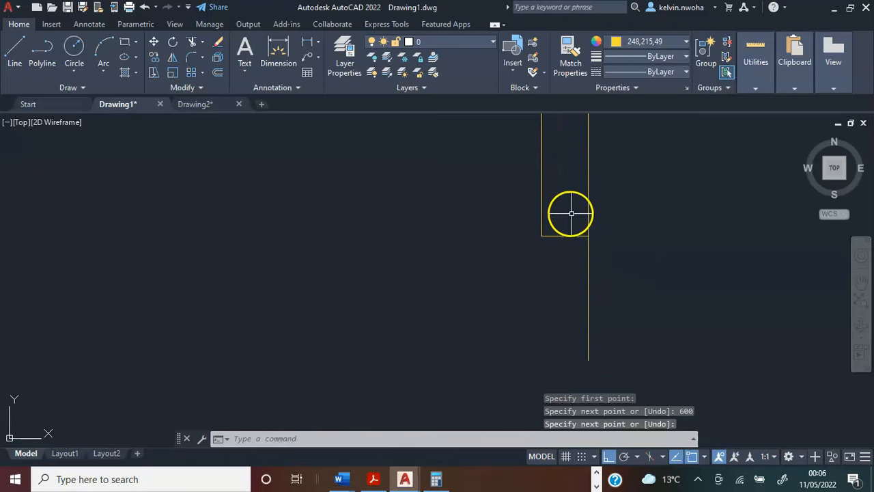
pyautogui.click(587, 274)
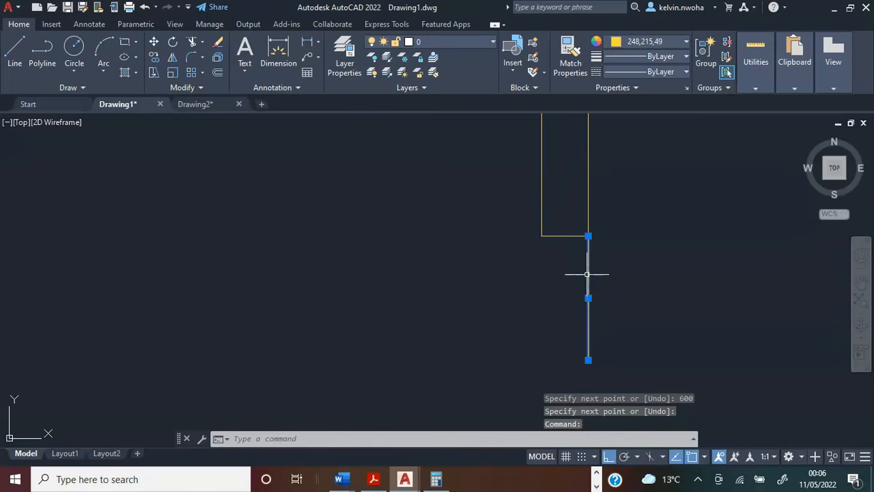
pyautogui.write('copy')
pyautogui.press('Return')
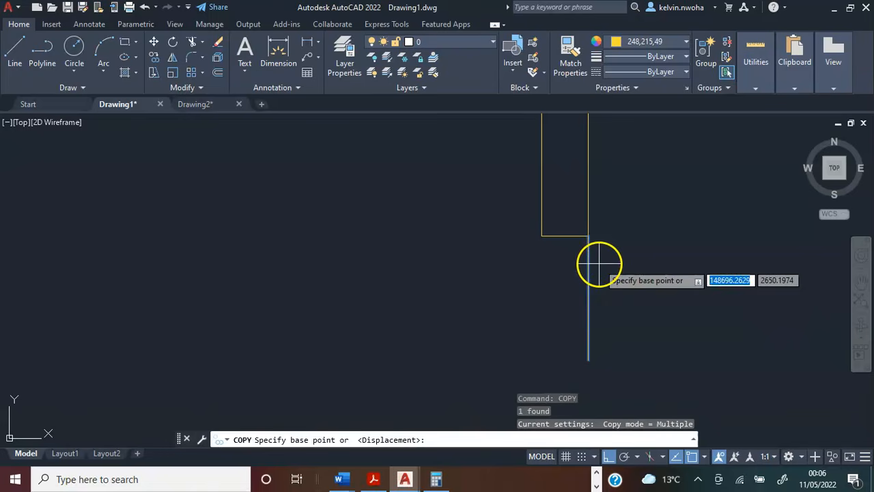
pyautogui.click(588, 235)
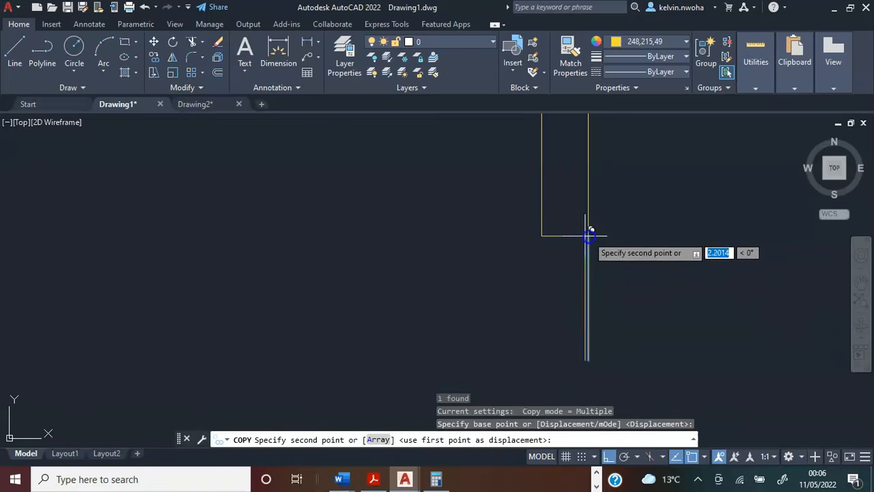
pyautogui.click(555, 233)
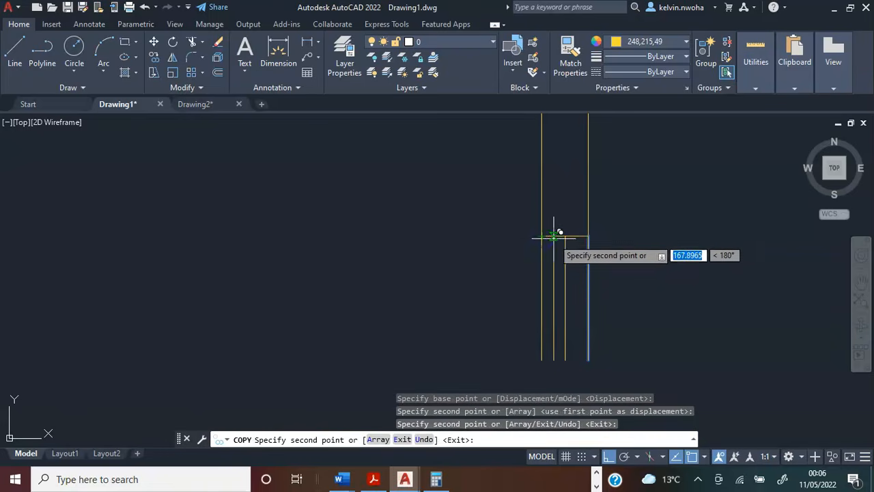
pyautogui.press('Return')
# Change the colour of the three 600 window lines below the right wall to white.
pyautogui.click(625, 297)
pyautogui.click(534, 277)
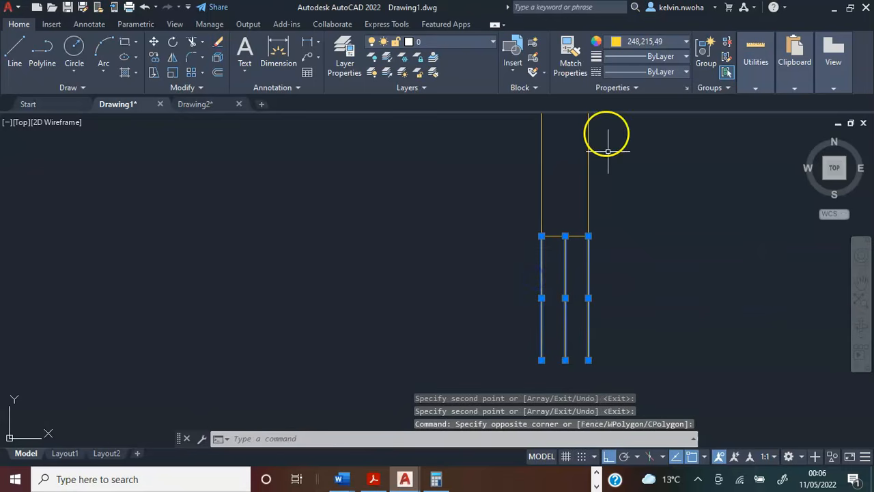
pyautogui.click(643, 45)
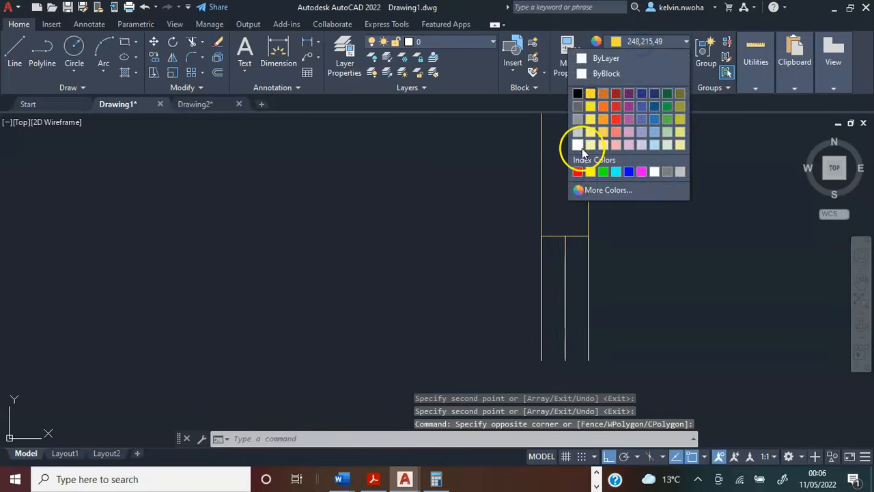
pyautogui.click(581, 142)
pyautogui.press('Escape')
pyautogui.scroll(-7, 661, 290)
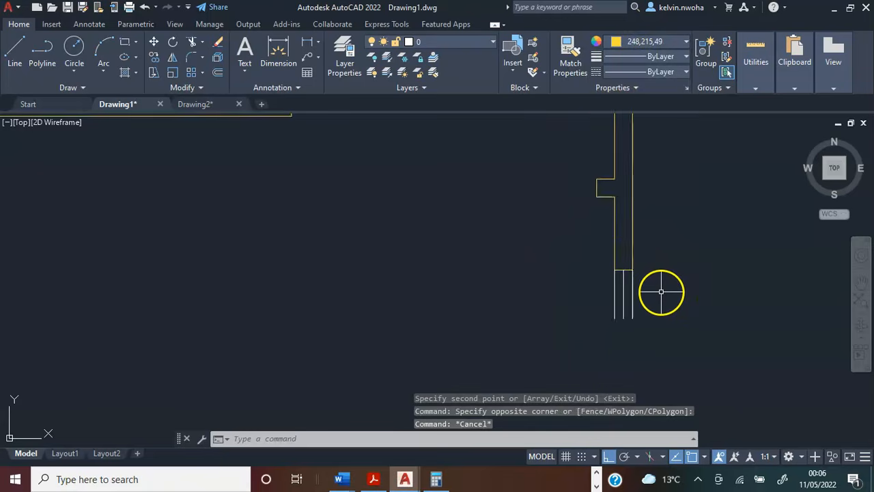
# Start a wall polyline at the lower end of the right window's outer line, going 725 down and 5950 left.
pyautogui.moveTo(654, 291); pyautogui.dragTo(615, 260, button='middle')
pyautogui.scroll(-3, 620, 279)
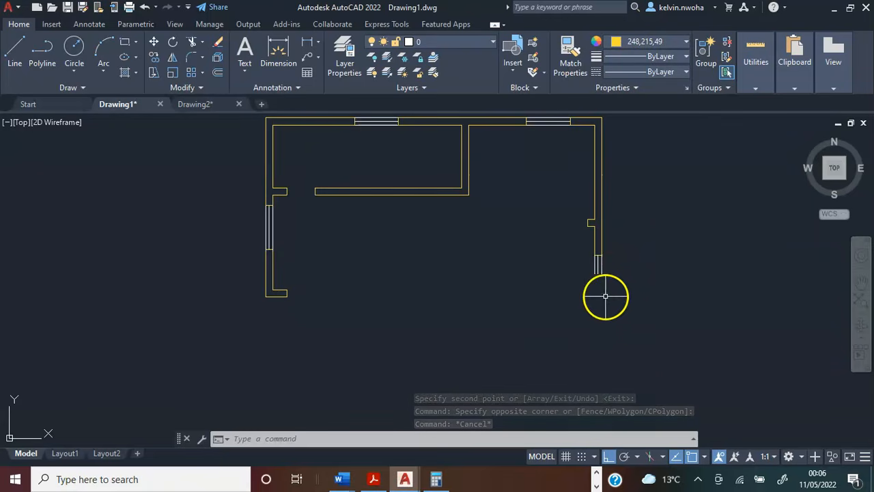
pyautogui.scroll(4, 606, 285)
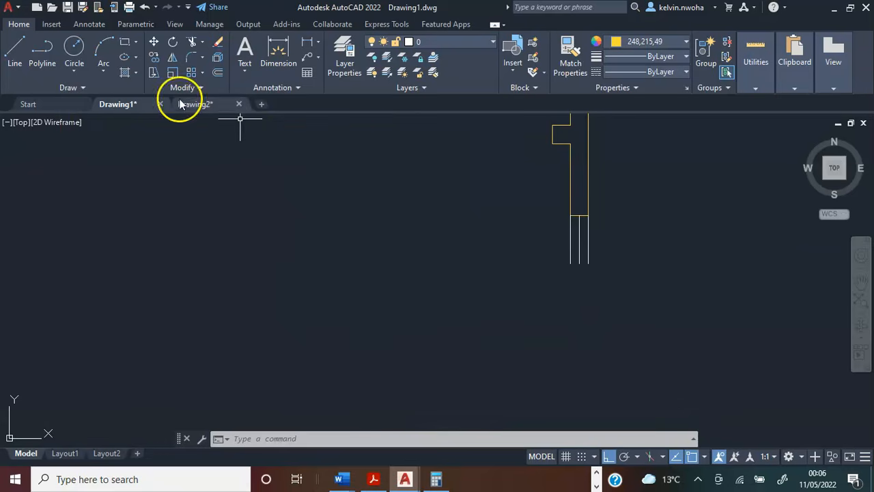
pyautogui.click(43, 49)
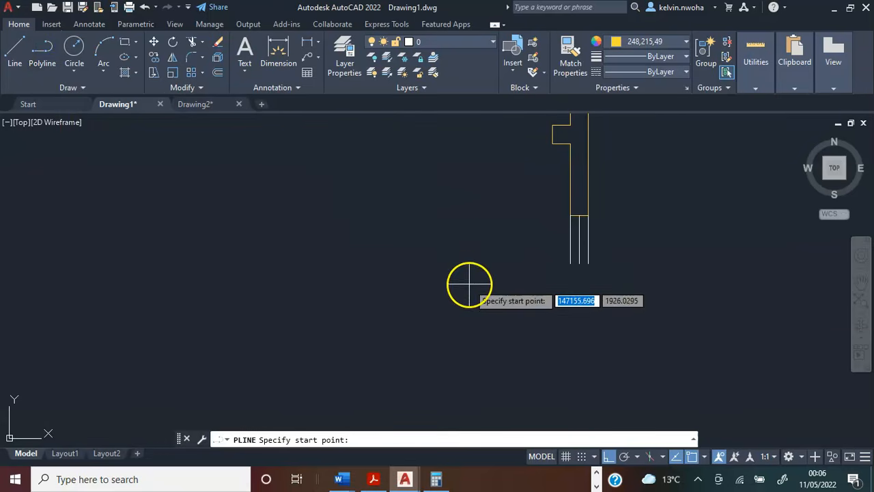
pyautogui.click(588, 264)
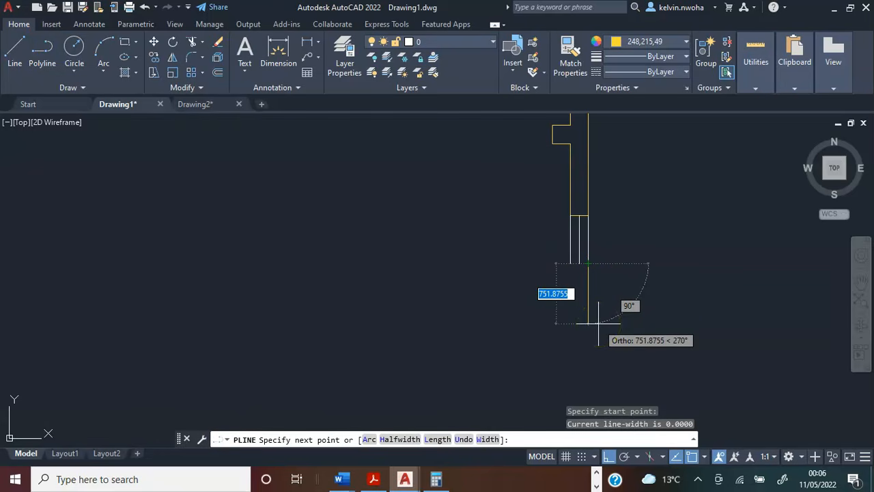
pyautogui.write('725')
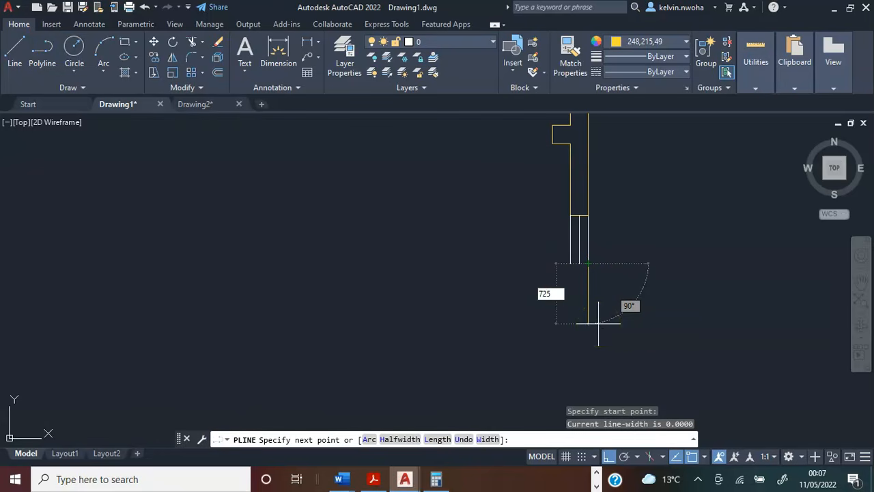
pyautogui.press('Return')
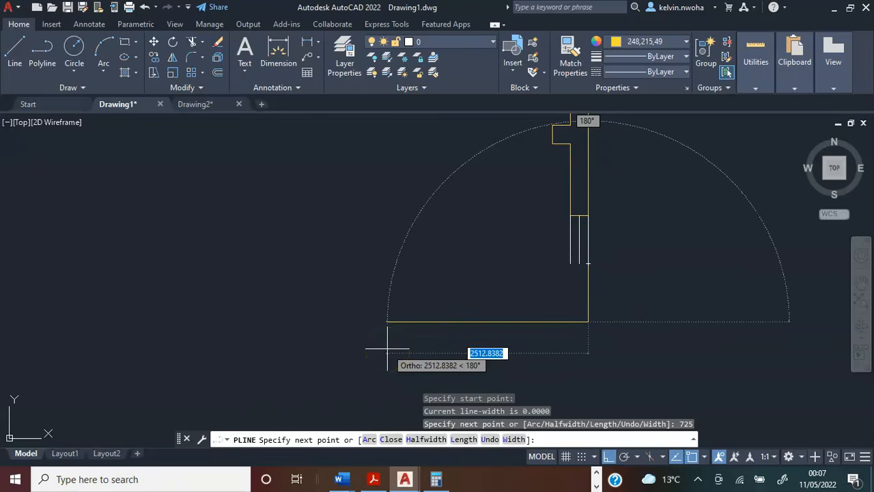
pyautogui.write('59')
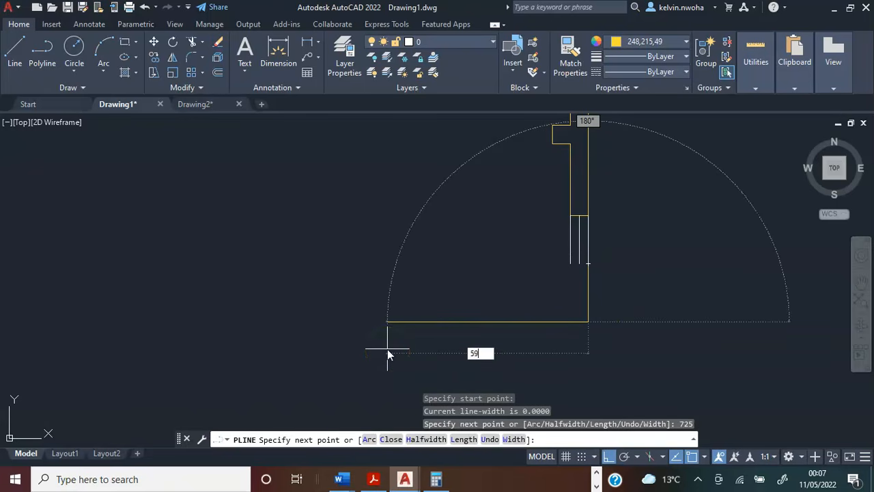
pyautogui.write('50')
pyautogui.press('Return')
# Continue the wall polyline 225 up and 1500 right to form the end of the lower wall.
pyautogui.scroll(-3, 375, 347)
pyautogui.moveTo(375, 347); pyautogui.dragTo(430, 345, button='middle')
pyautogui.scroll(4, 295, 305)
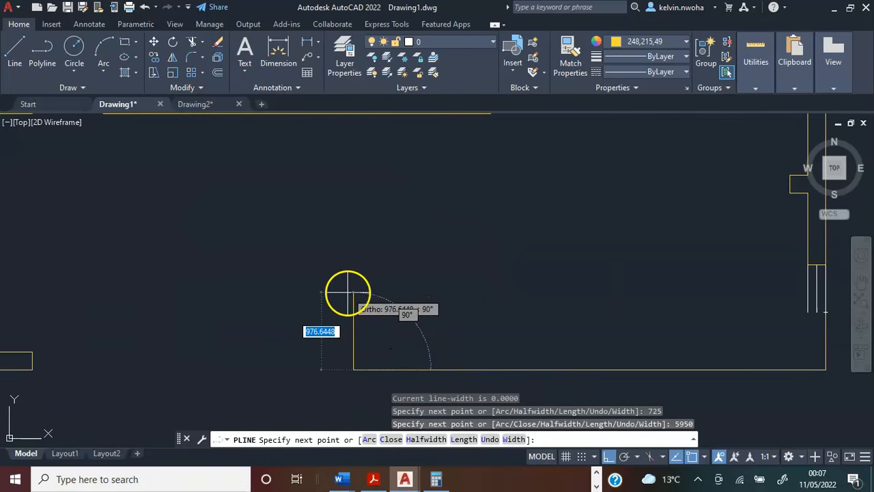
pyautogui.write('225')
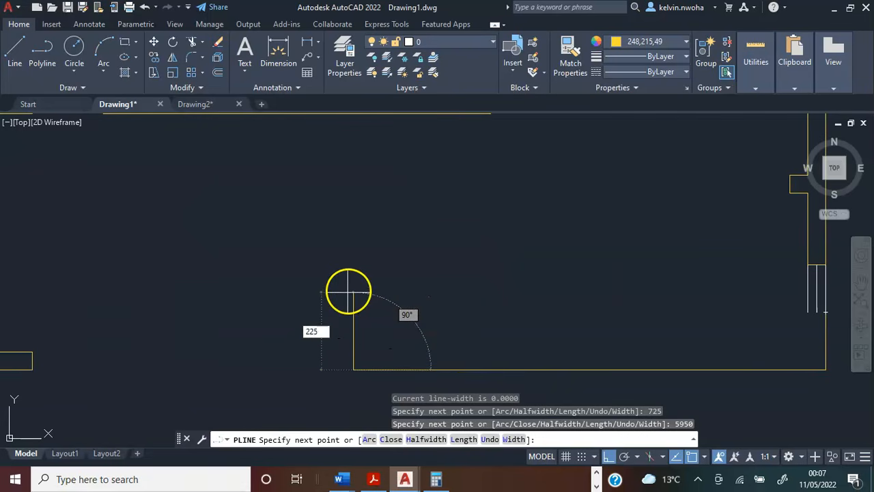
pyautogui.press('Return')
pyautogui.scroll(-2, 293, 305)
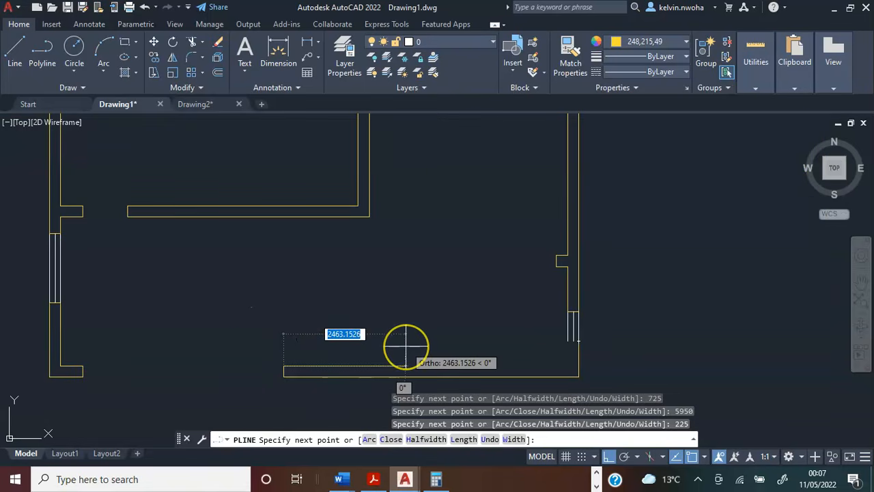
pyautogui.write('15')
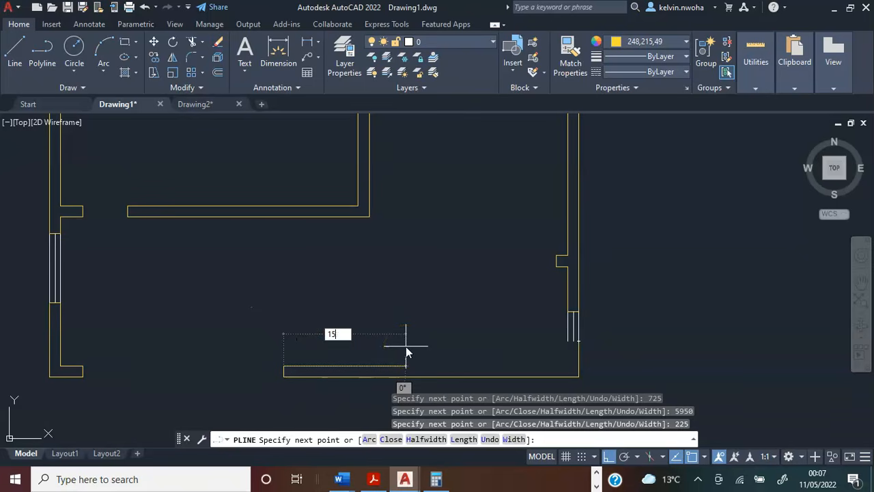
pyautogui.press('Return')
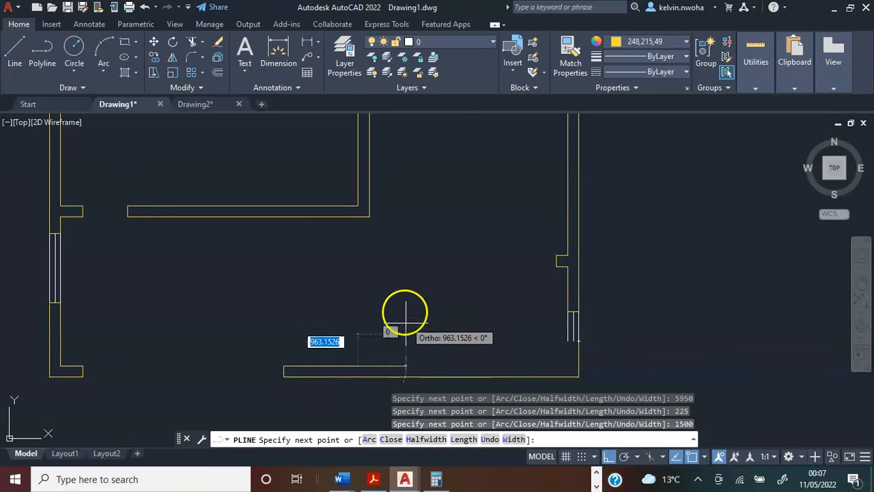
# Continue the wall polyline 2225 up and 3100 right to outline the outside of the lower-right room.
pyautogui.scroll(-2, 403, 274)
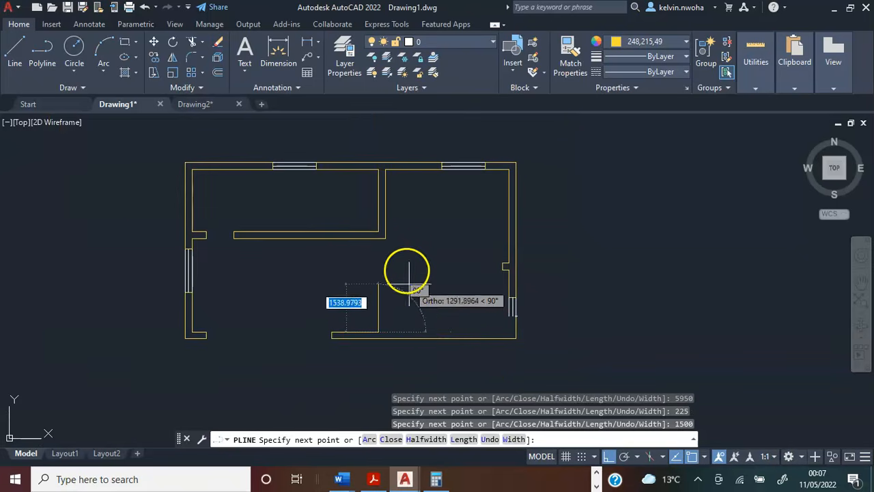
pyautogui.write('2')
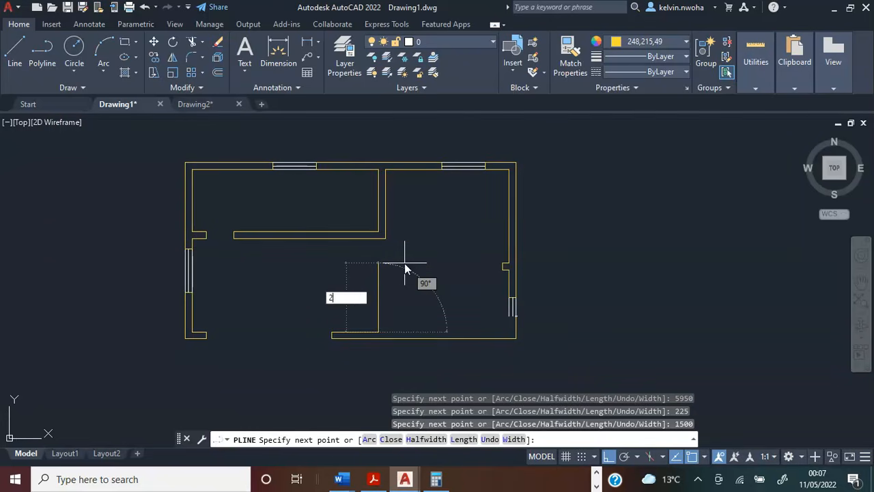
pyautogui.write('225')
pyautogui.press('Return')
pyautogui.moveTo(410, 245); pyautogui.dragTo(357, 245, button='middle')
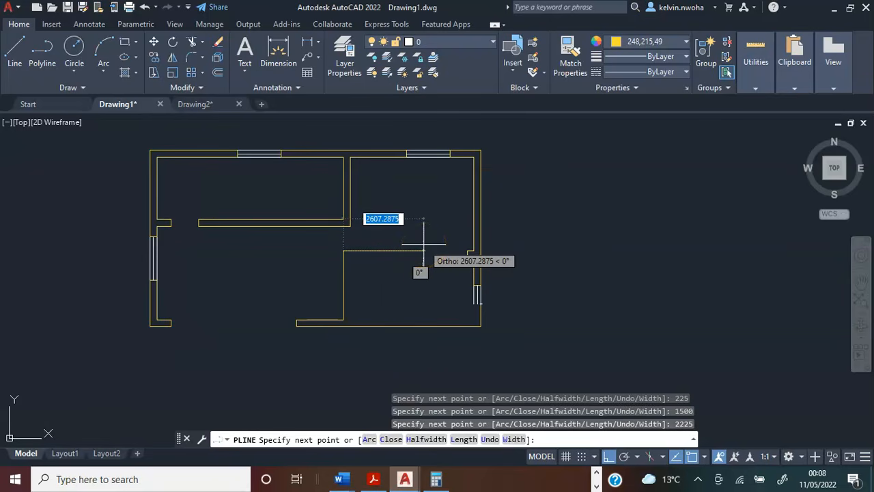
pyautogui.write('3')
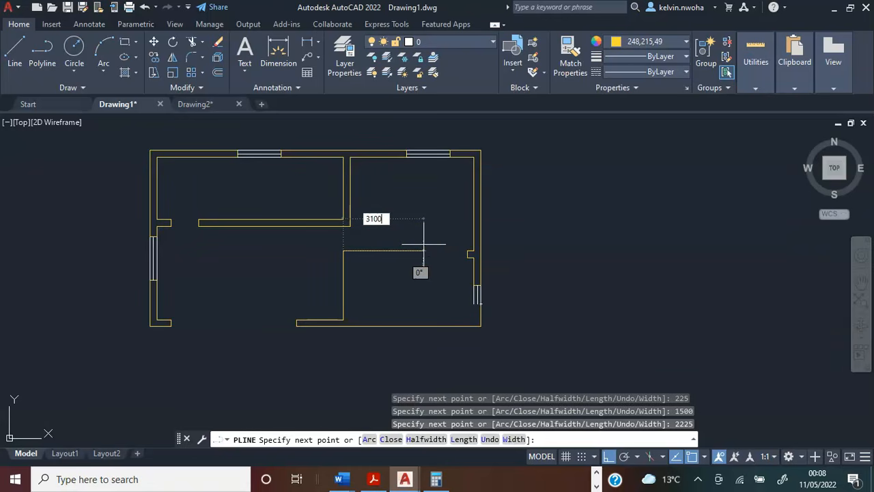
pyautogui.write('100')
pyautogui.press('Return')
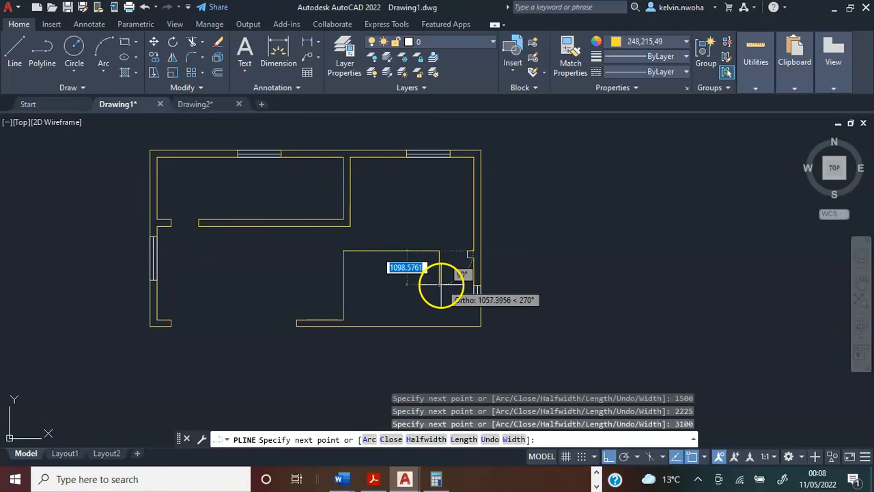
# Continue the wall polyline 225 down at the door opening and 2875 back left.
pyautogui.write('225')
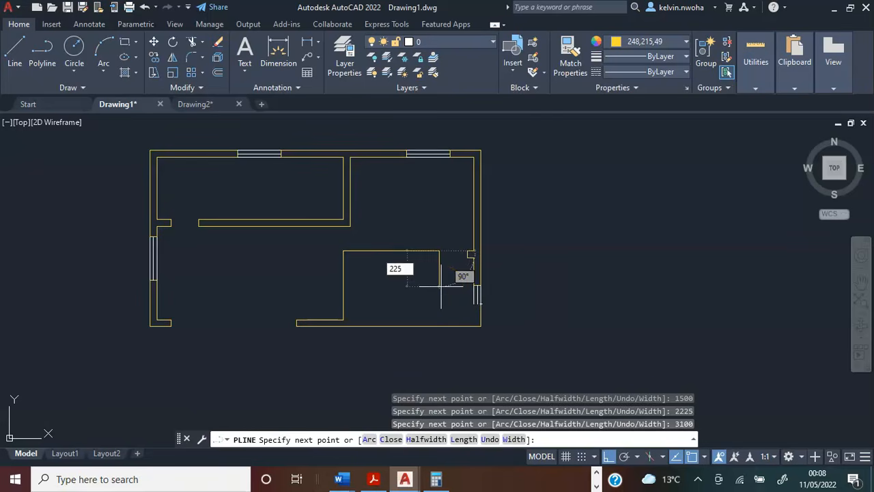
pyautogui.press('Return')
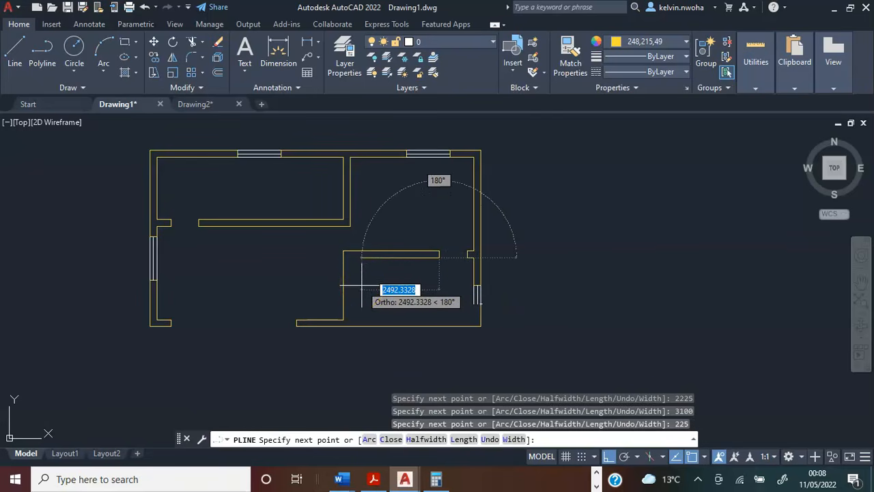
pyautogui.write('287')
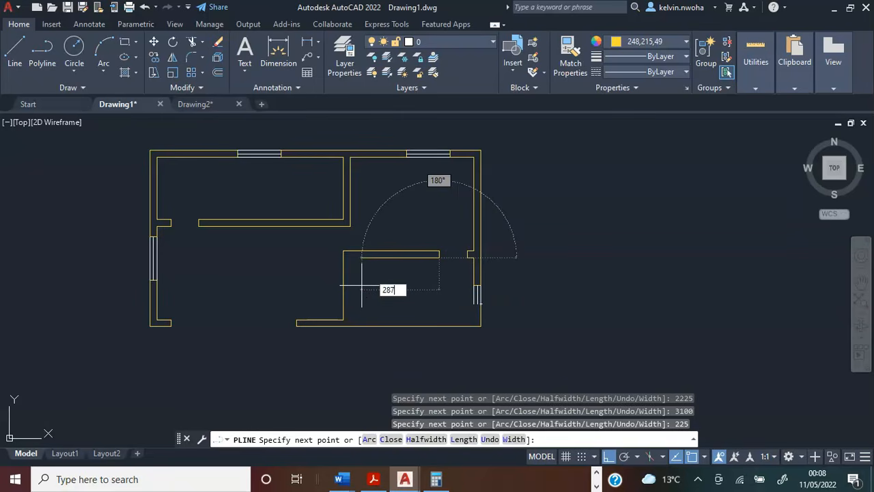
pyautogui.write('5')
pyautogui.press('Return')
# Continue the wall polyline 2000 down and 4000 right along the inside of the lower-right room.
pyautogui.moveTo(361, 322); pyautogui.dragTo(361, 297, button='middle')
pyautogui.scroll(2, 361, 296)
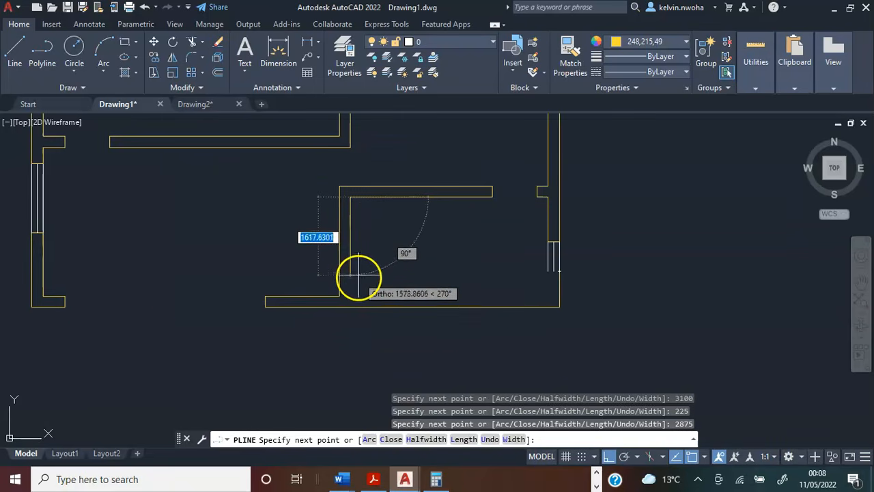
pyautogui.write('2000')
pyautogui.press('Return')
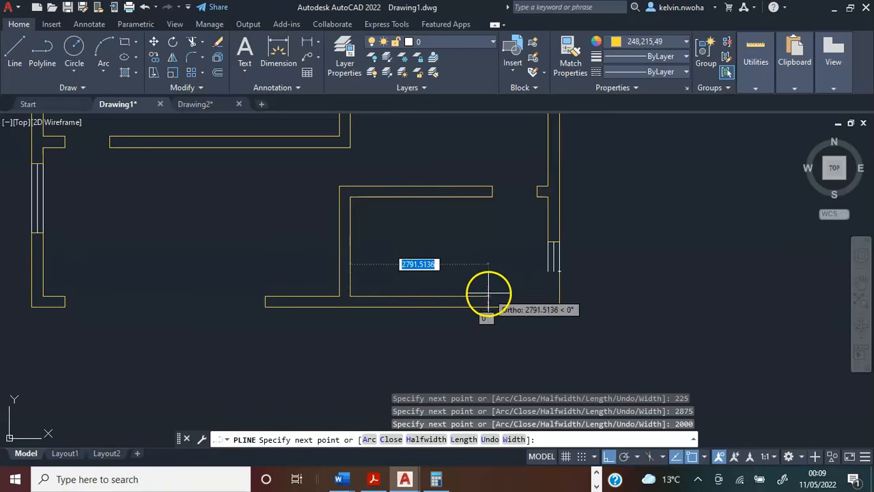
pyautogui.moveTo(484, 289); pyautogui.dragTo(453, 289, button='middle')
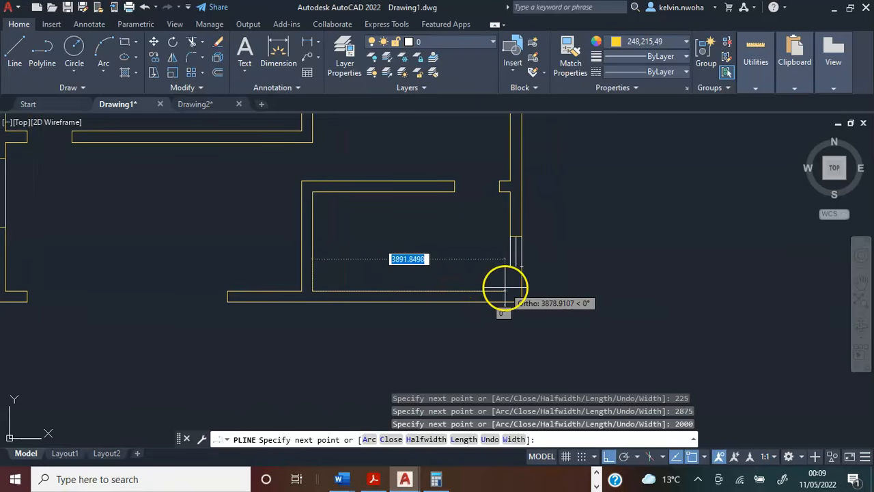
pyautogui.write('4')
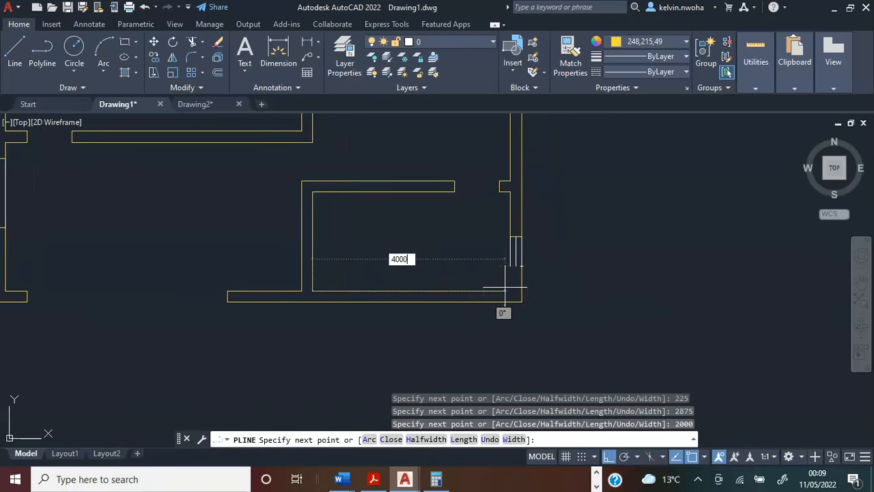
pyautogui.write('000')
pyautogui.press('Return')
pyautogui.scroll(4, 513, 274)
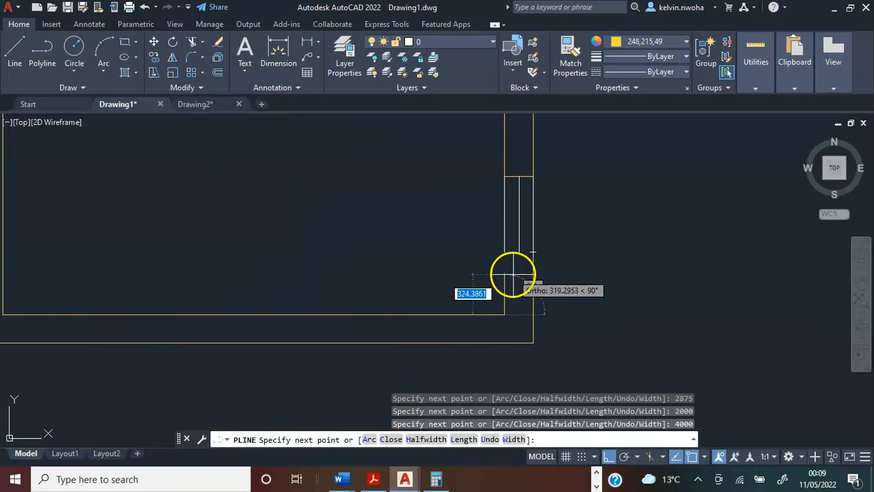
# Finish the wall polyline through the lower ends of the right window's inner and outer lines.
pyautogui.click(504, 252)
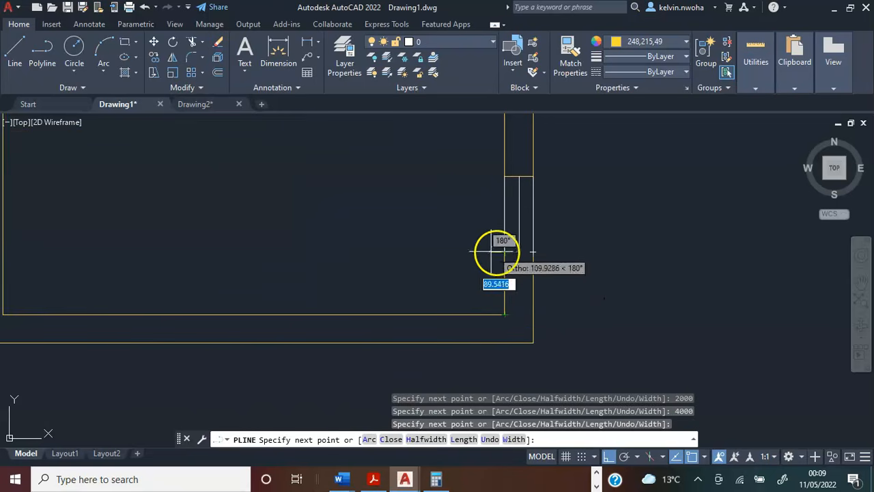
pyautogui.click(534, 252)
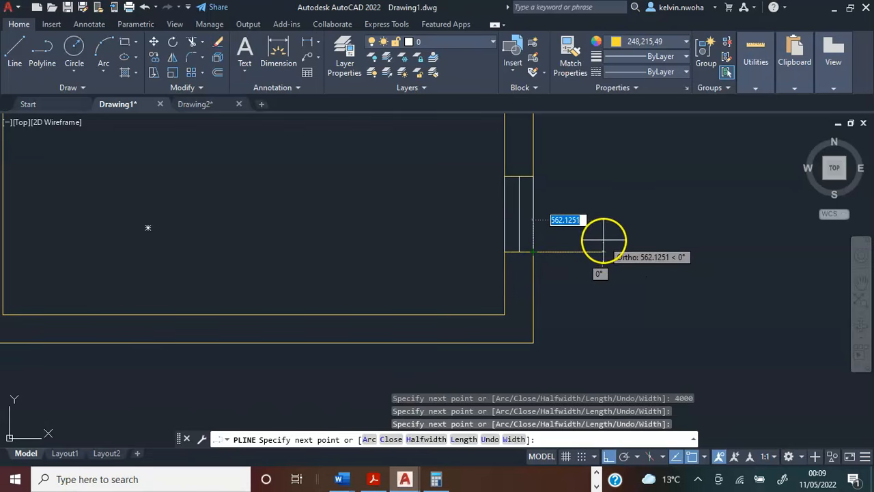
pyautogui.rightClick(571, 261)
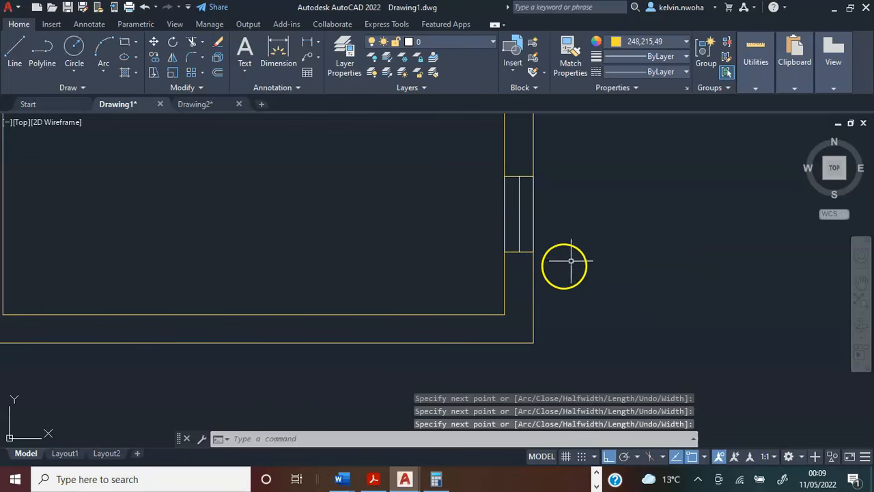
pyautogui.click(534, 283)
pyautogui.scroll(-2, 554, 253)
pyautogui.moveTo(564, 252)
pyautogui.mouseDown(button='middle')
pyautogui.moveTo(577, 266)
pyautogui.moveTo(571, 288)
pyautogui.mouseUp(button='middle')
pyautogui.press('Escape')
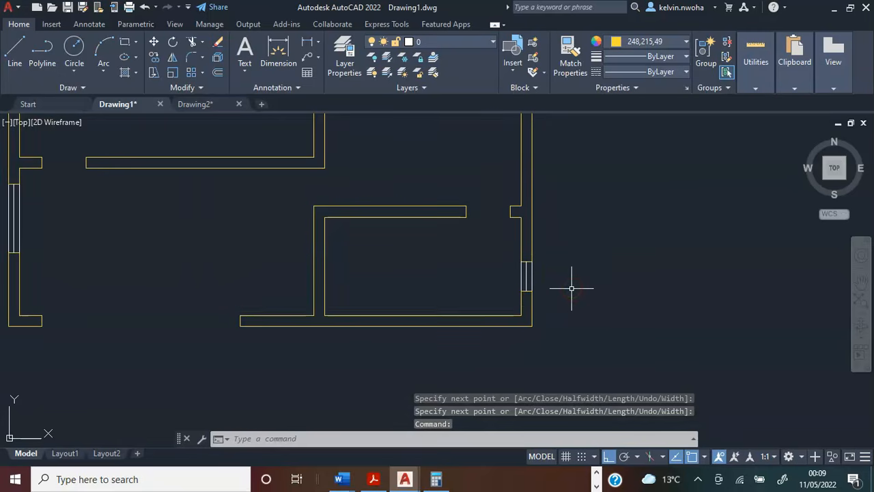
# Check the lower wall's dimensions on the reference plan, and draw a 900 line rightward from the lower-left wall stub's outer end corner.
pyautogui.scroll(-2, 573, 287)
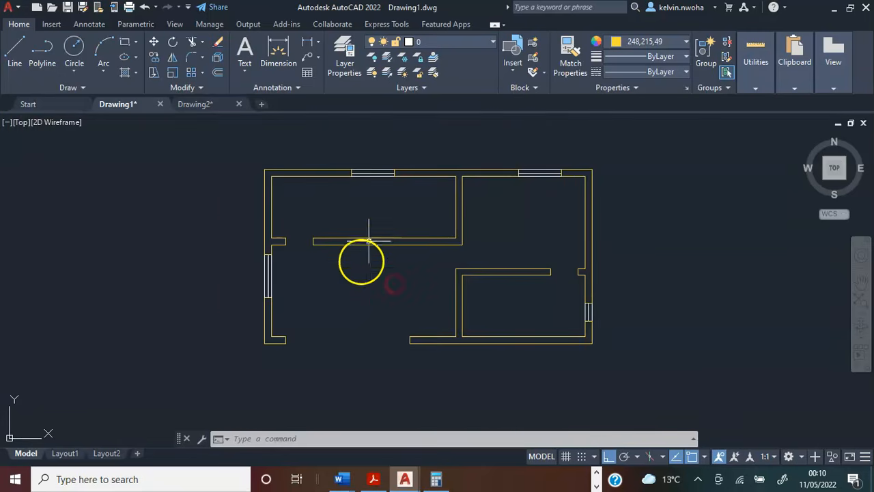
pyautogui.scroll(-3, 401, 270)
pyautogui.scroll(4, 400, 269)
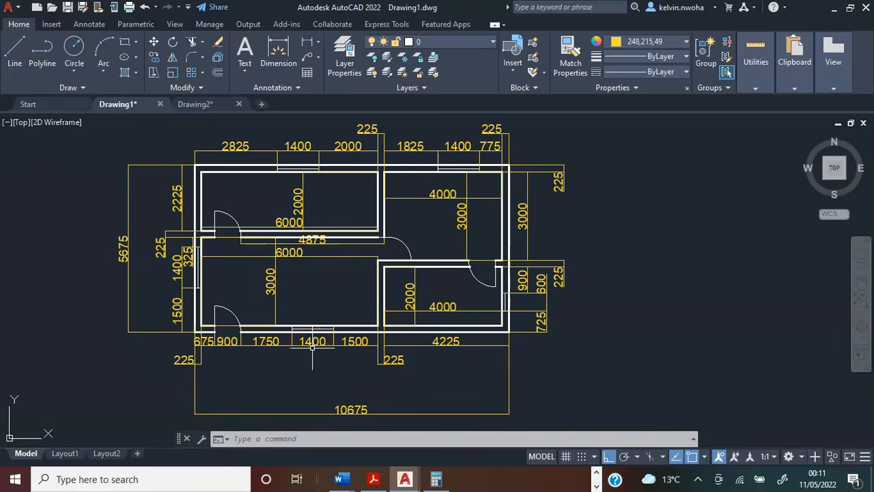
pyautogui.doubleClick(345, 342)
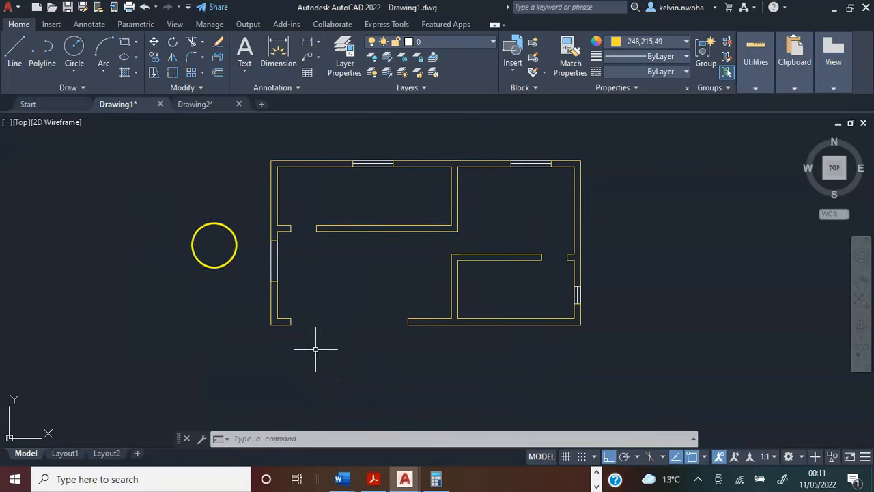
pyautogui.click(19, 58)
pyautogui.scroll(3, 292, 321)
pyautogui.click(299, 294)
pyautogui.scroll(-2, 336, 308)
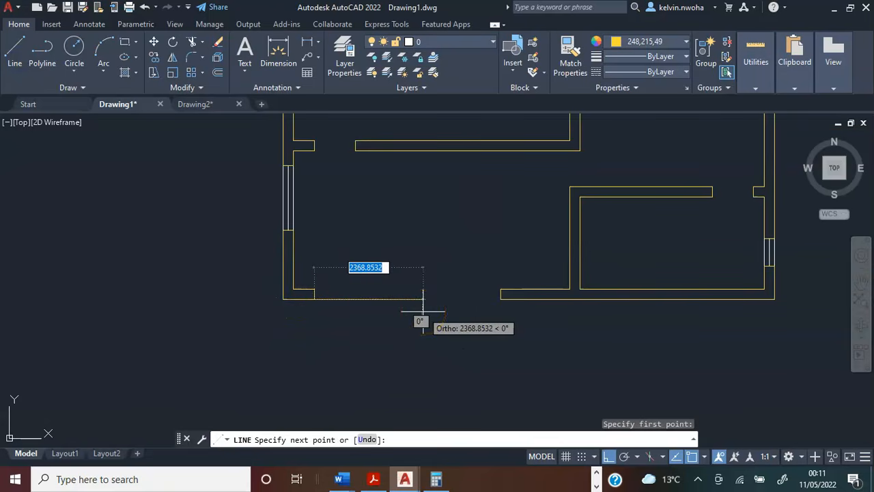
pyautogui.write('90')
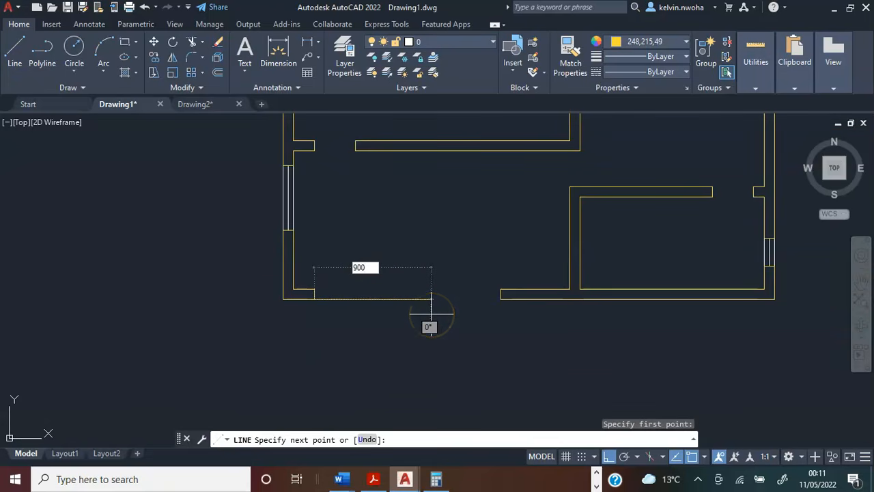
pyautogui.write('0')
pyautogui.press('Return')
pyautogui.press('Return')
# Start a wall polyline at the free end of the 900 line in the lower wall, running 225 up and 1750 right.
pyautogui.click(42, 51)
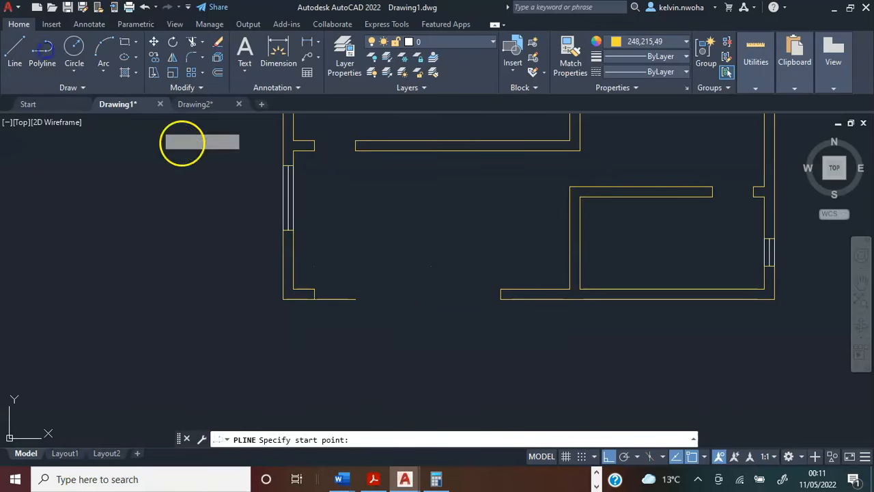
pyautogui.click(356, 299)
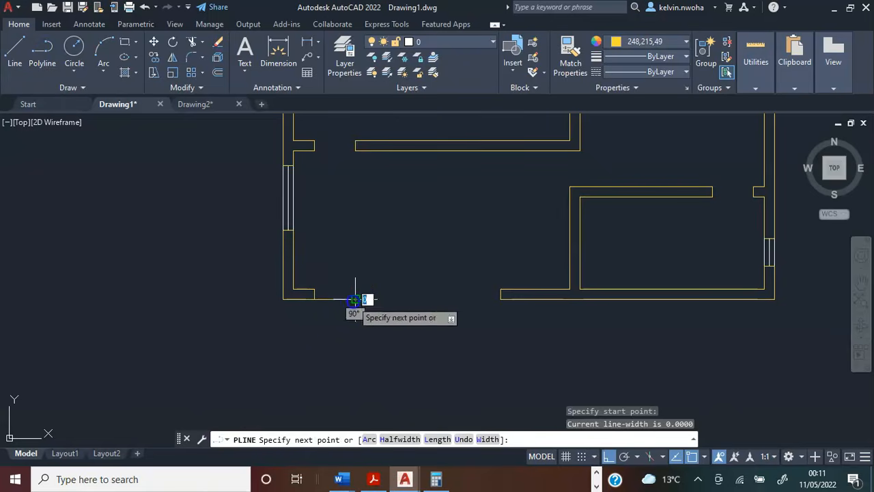
pyautogui.write('22')
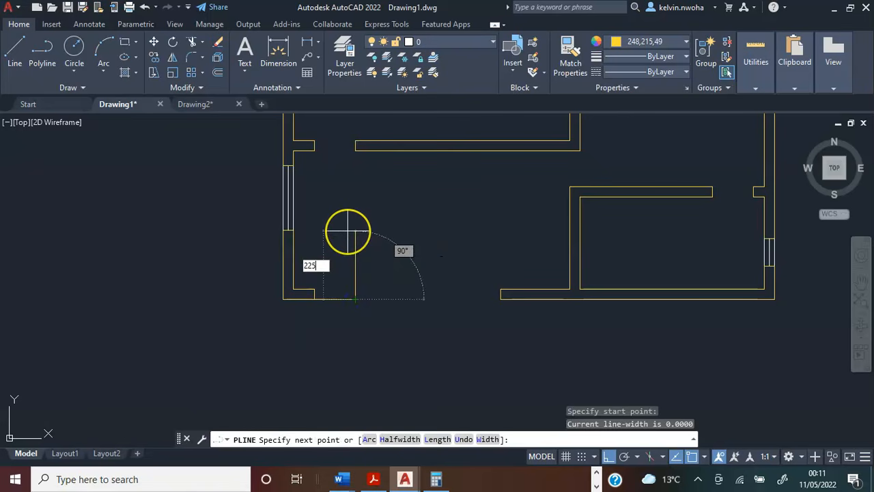
pyautogui.write('5')
pyautogui.press('Return')
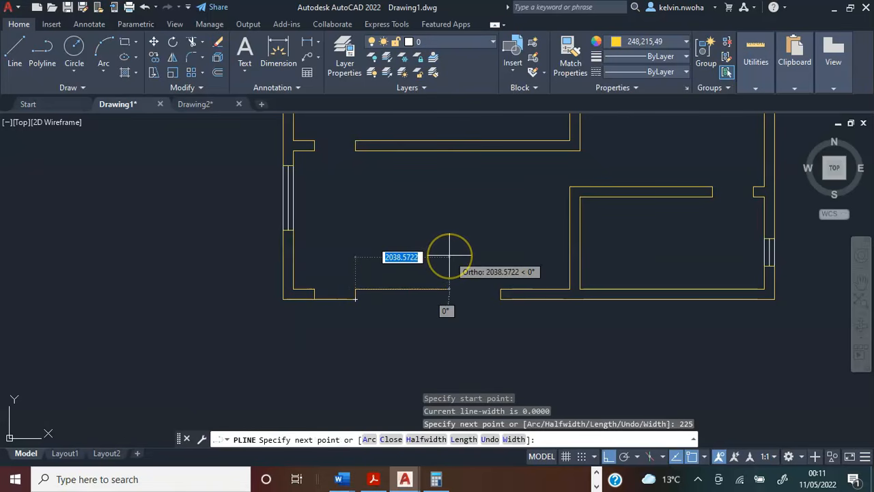
pyautogui.write('175')
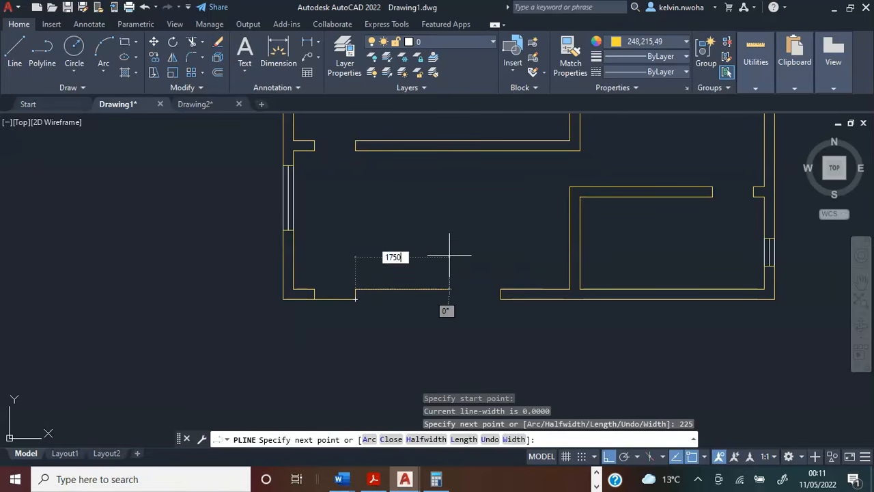
pyautogui.write('0')
pyautogui.press('Return')
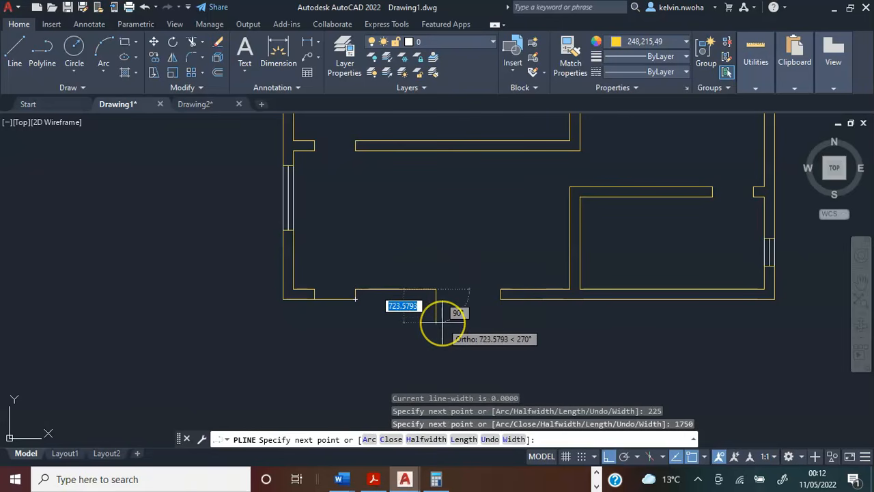
# Continue the lower wall polyline 225 down and finish it back at its starting point.
pyautogui.write('22')
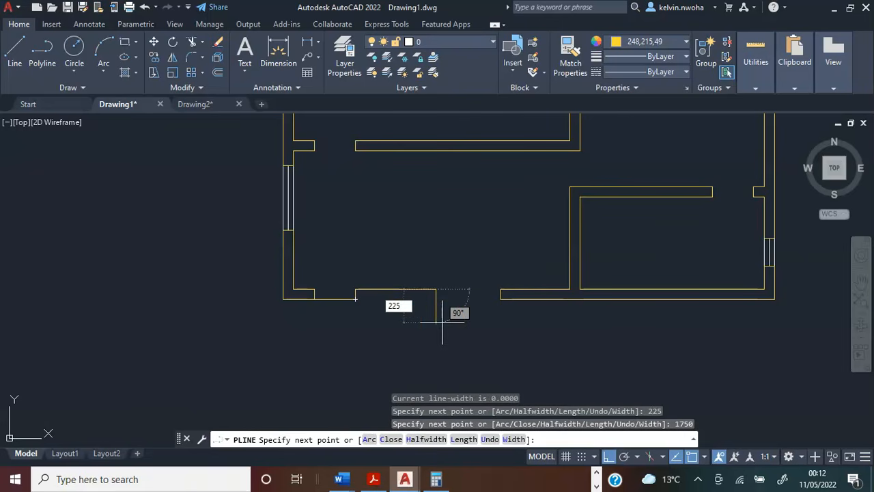
pyautogui.write('5')
pyautogui.press('Return')
pyautogui.scroll(3, 354, 301)
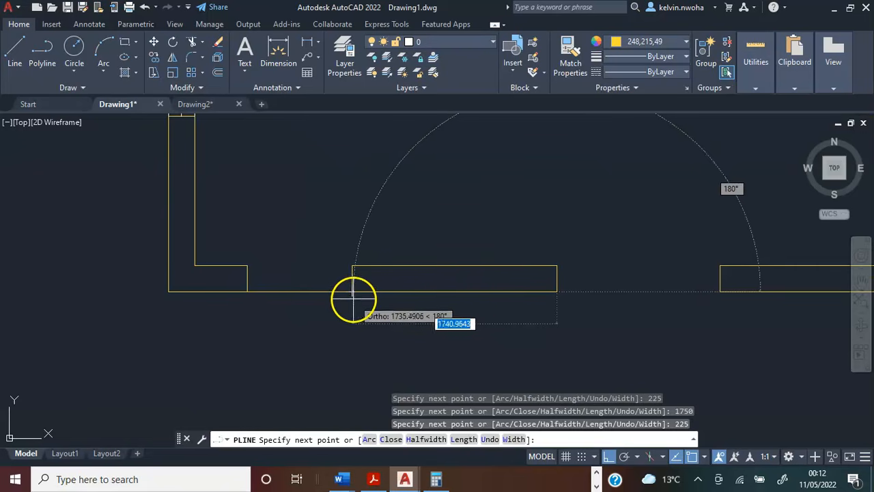
pyautogui.click(352, 291)
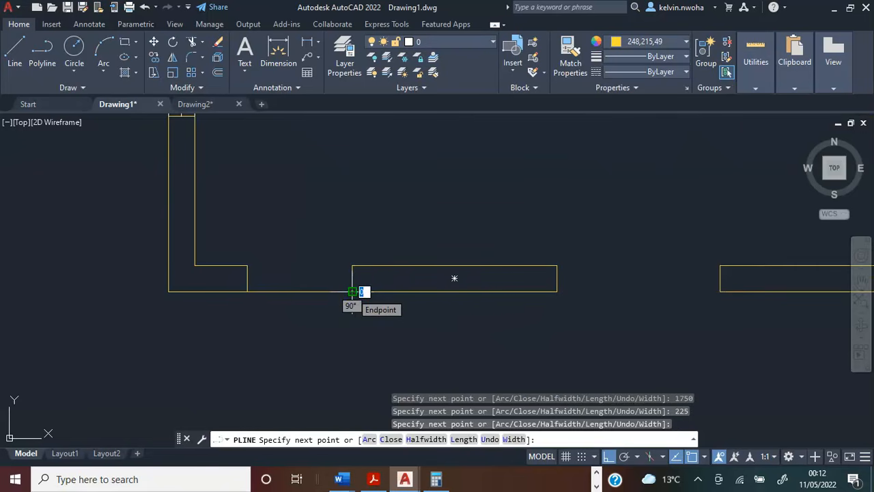
pyautogui.press('Return')
# Draw a line across the lower wall's window opening between the inner corners of the two wall ends.
pyautogui.scroll(-5, 330, 293)
pyautogui.scroll(3, 424, 292)
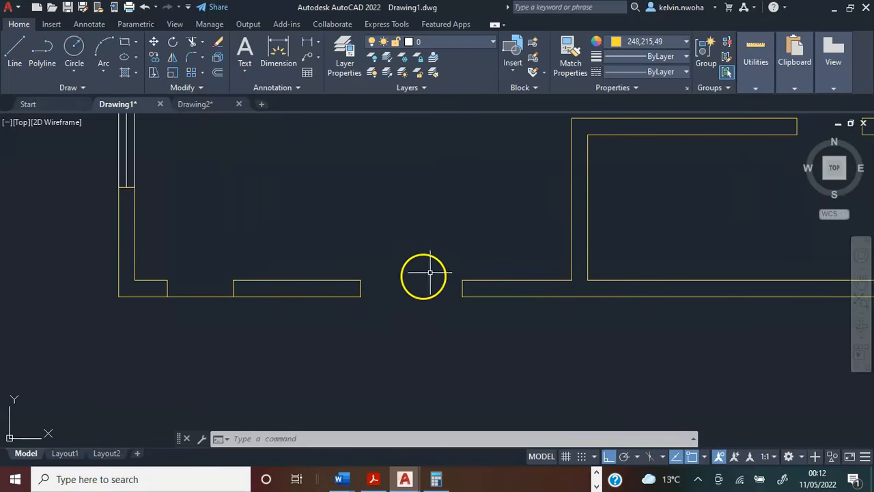
pyautogui.click(15, 62)
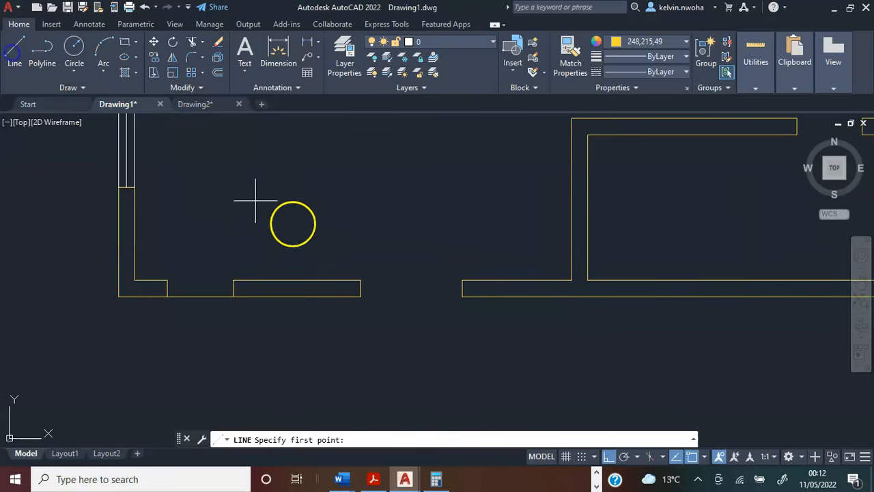
pyautogui.click(360, 280)
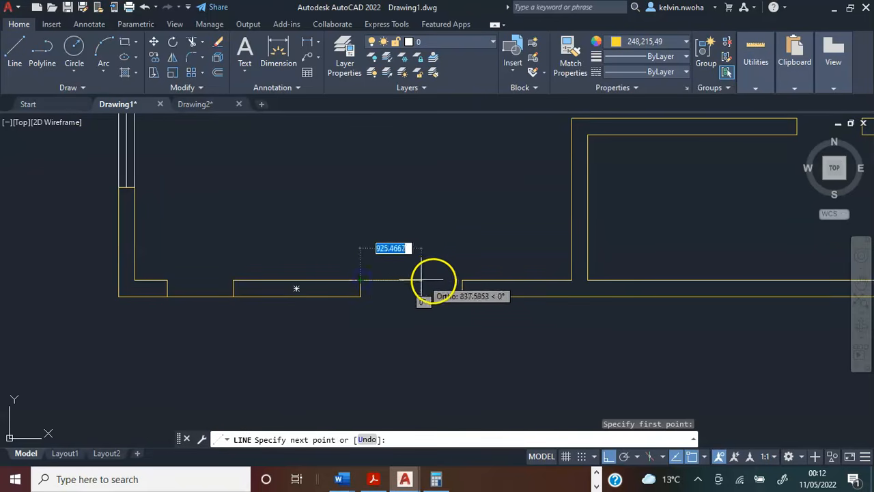
pyautogui.click(467, 280)
pyautogui.press('Return')
# Draw the lower window's middle line between the wall-end midpoints and its outer line between the outer corners.
pyautogui.scroll(2, 418, 286)
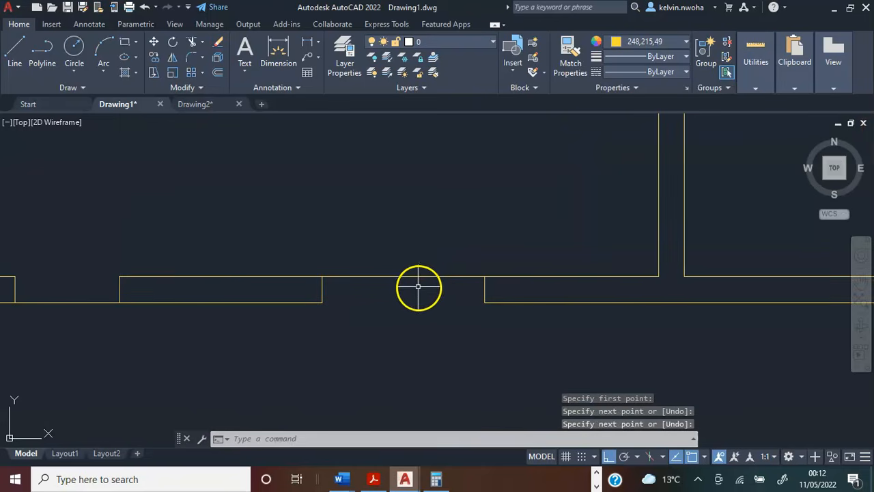
pyautogui.click(15, 50)
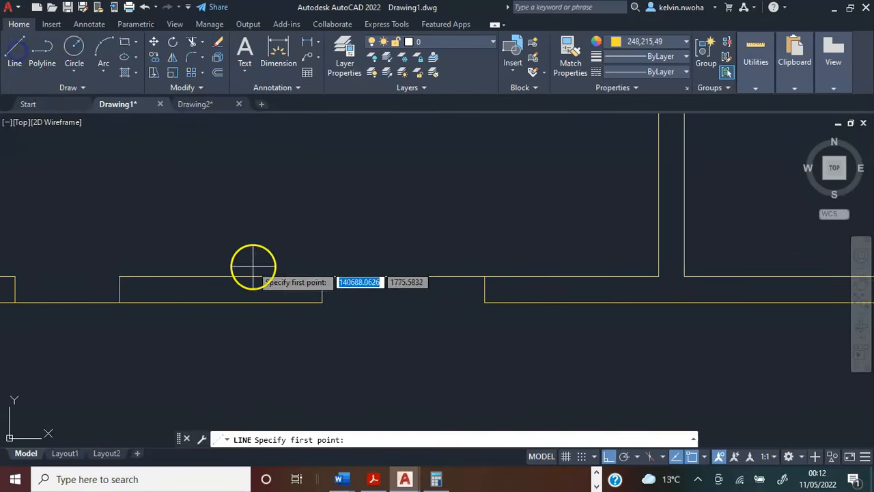
pyautogui.click(485, 289)
pyautogui.press('Escape')
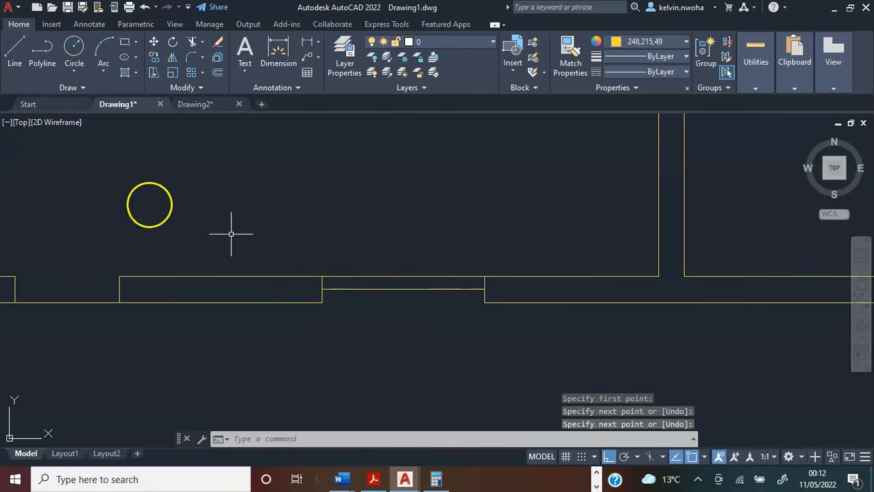
pyautogui.click(13, 48)
pyautogui.scroll(2, 310, 339)
pyautogui.scroll(2, 311, 340)
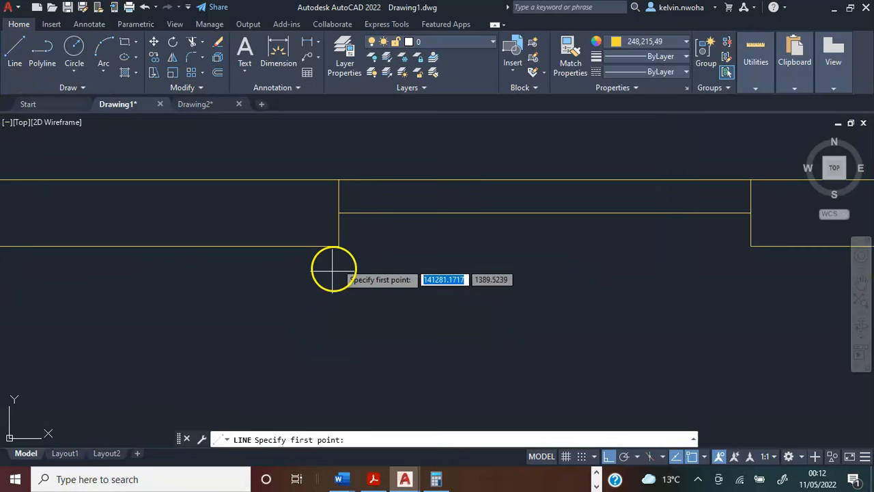
pyautogui.click(338, 246)
pyautogui.click(751, 242)
pyautogui.press('Return')
# Set the colour of the lower window's three lines to white (255,255,255).
pyautogui.scroll(-4, 358, 302)
pyautogui.click(447, 302)
pyautogui.click(418, 215)
pyautogui.click(655, 42)
pyautogui.click(576, 145)
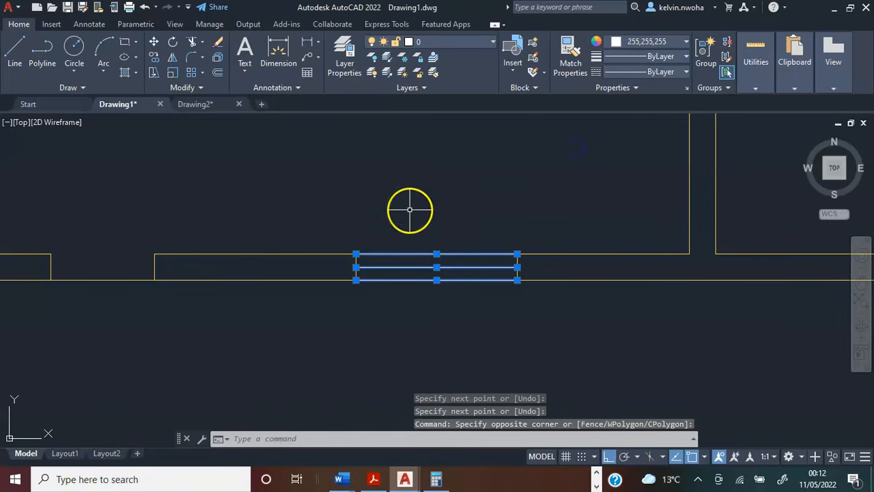
pyautogui.press('Escape')
# Delete the 900 guide line across the door opening in the lower wall.
pyautogui.scroll(-6, 416, 229)
pyautogui.moveTo(414, 229); pyautogui.dragTo(403, 295, button='middle')
pyautogui.moveTo(335, 318); pyautogui.dragTo(324, 302)
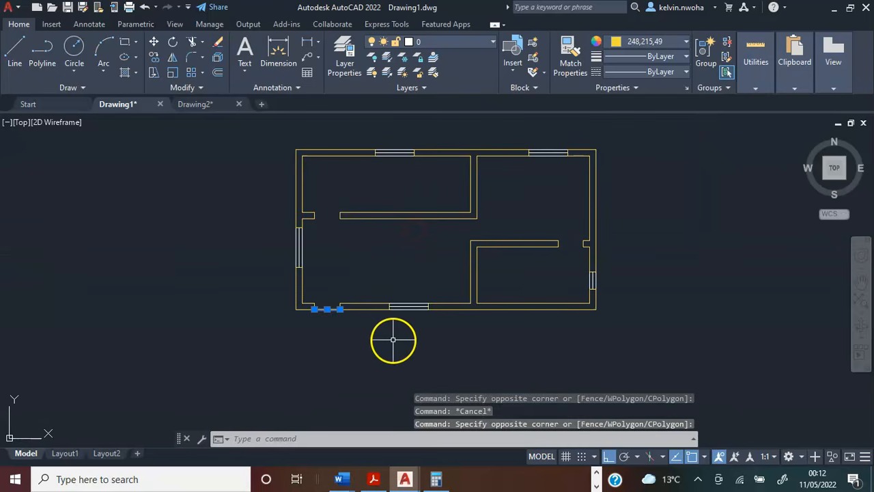
pyautogui.press('Delete')
pyautogui.moveTo(367, 257)
pyautogui.mouseDown(button='middle')
pyautogui.moveTo(283, 280)
pyautogui.moveTo(308, 299)
pyautogui.mouseUp(button='middle')
pyautogui.scroll(2, 282, 280)
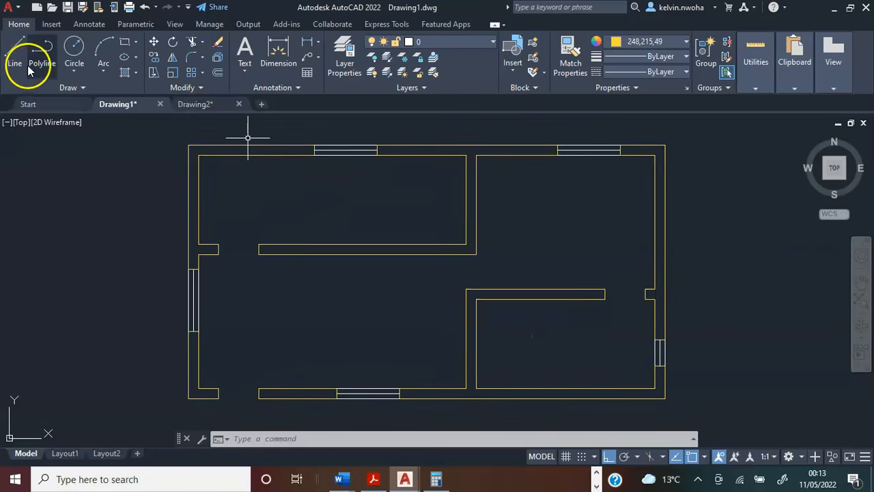
# Draw a 900 door leaf line upward from the wall stub's upper corner at the upper-left room's door opening.
pyautogui.click(18, 57)
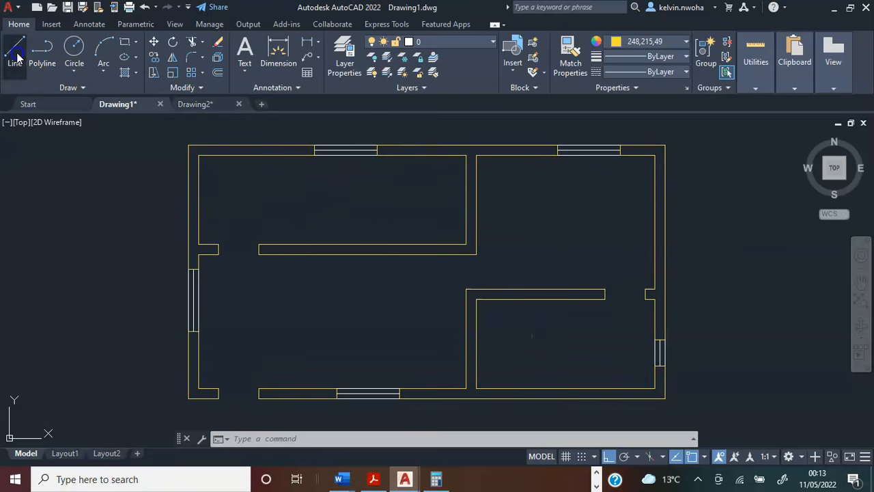
pyautogui.click(218, 244)
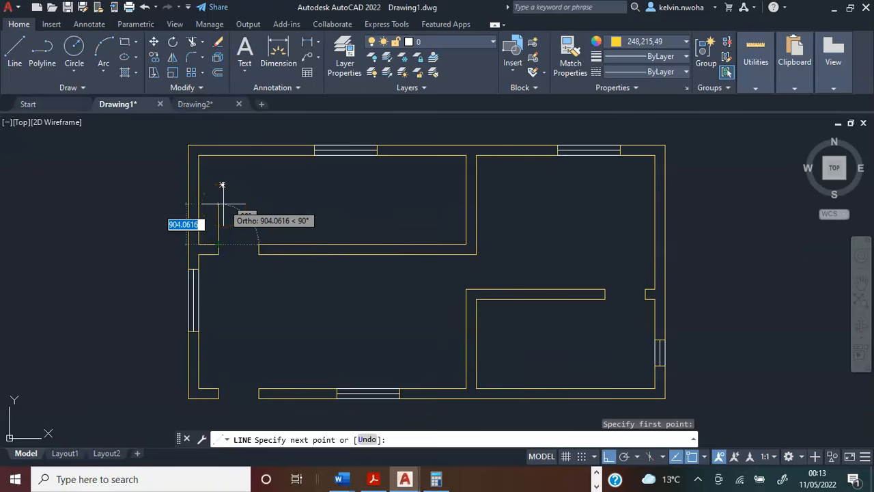
pyautogui.write('9')
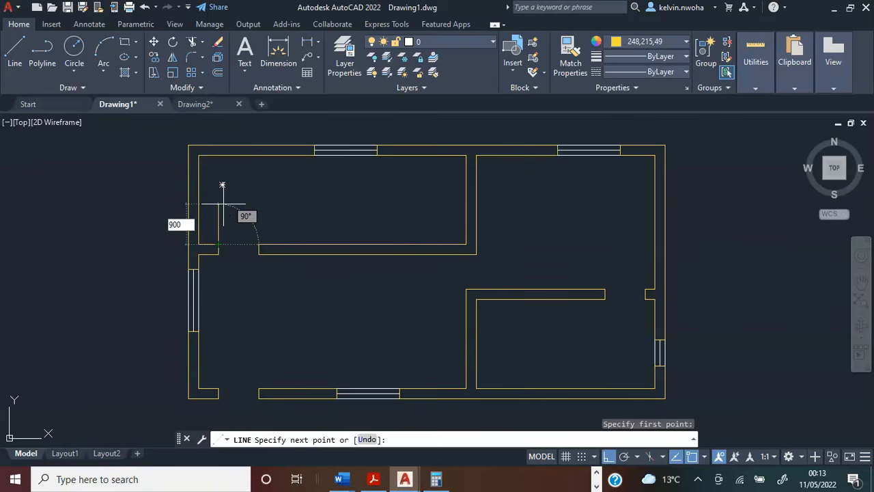
pyautogui.write('00')
pyautogui.press('Return')
pyautogui.press('Return')
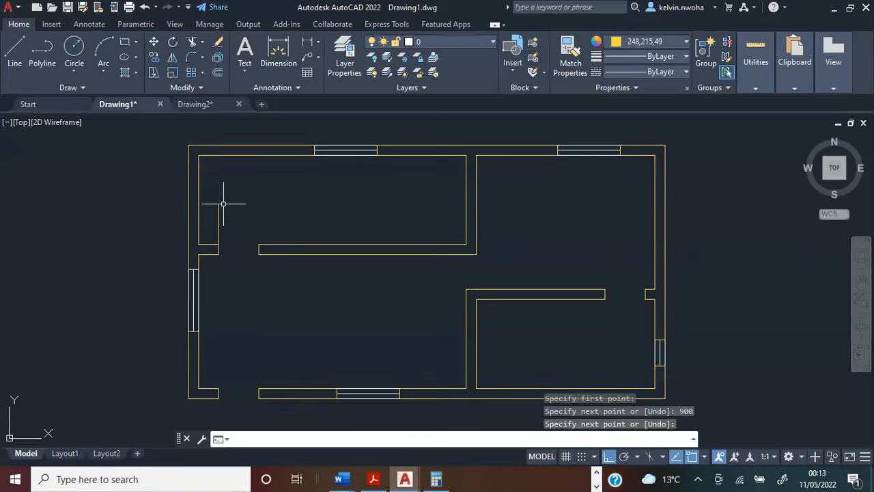
# Set the door leaf line's colour to white (255,255,255).
pyautogui.scroll(4, 223, 204)
pyautogui.click(225, 228)
pyautogui.click(197, 211)
pyautogui.click(643, 43)
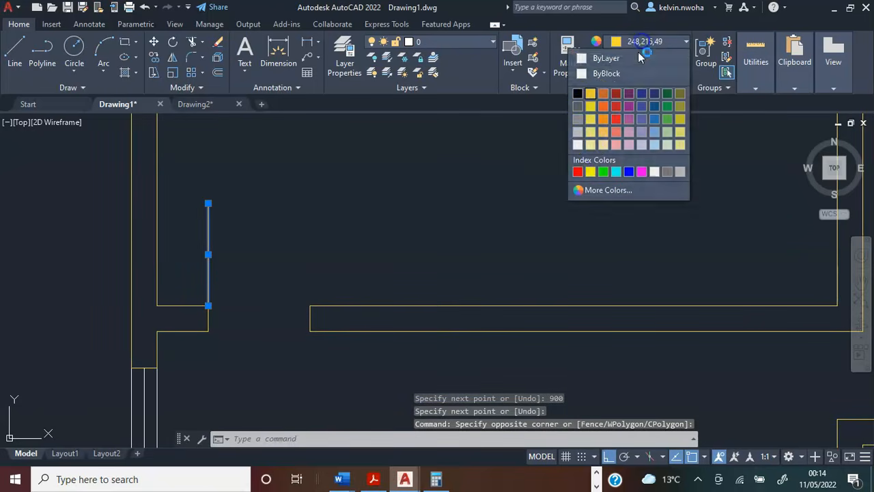
pyautogui.click(579, 146)
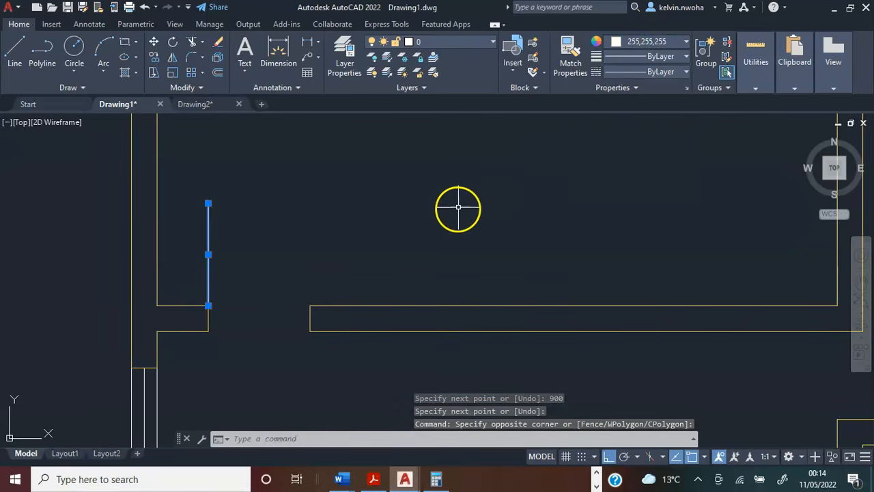
pyautogui.press('Escape')
# Set the current colour to 255,255,255 and draw a three-point door swing arc from the leaf's upper end to the opposite jamb's upper corner.
pyautogui.click(641, 43)
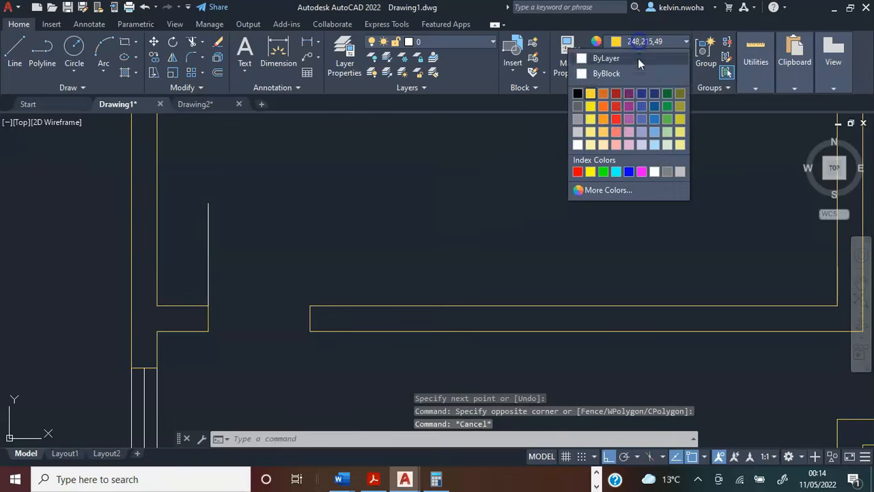
pyautogui.click(578, 145)
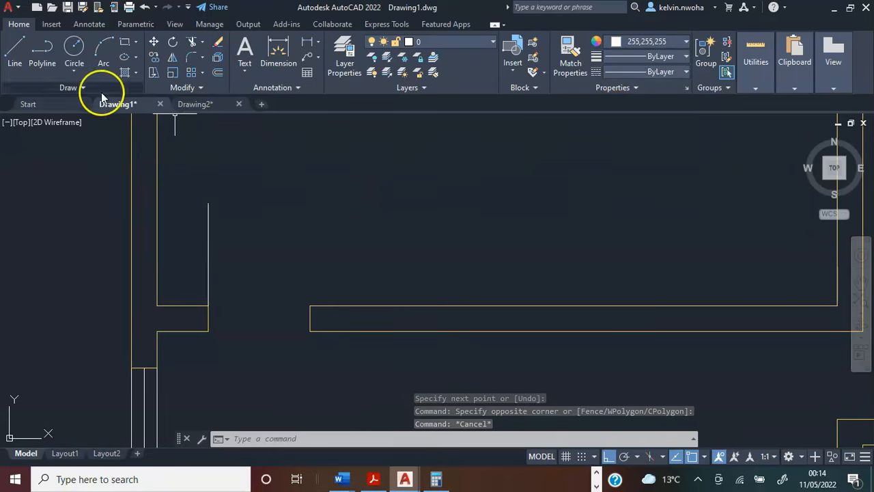
pyautogui.click(100, 48)
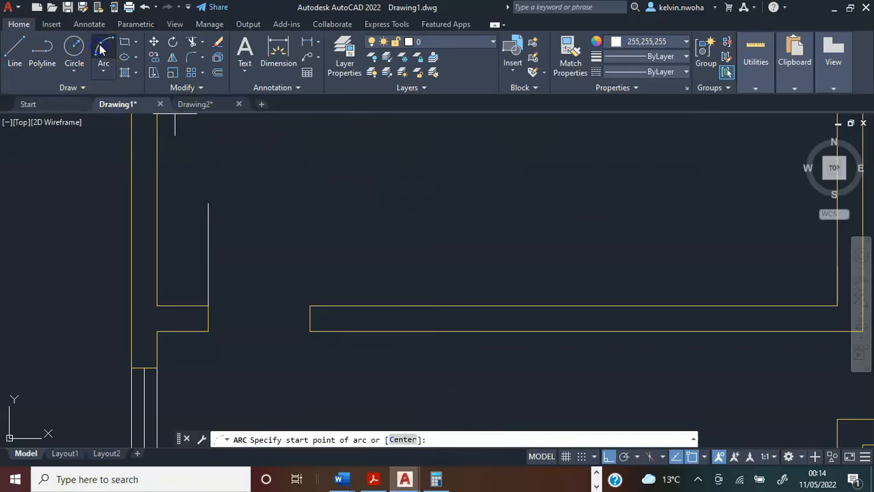
pyautogui.click(207, 204)
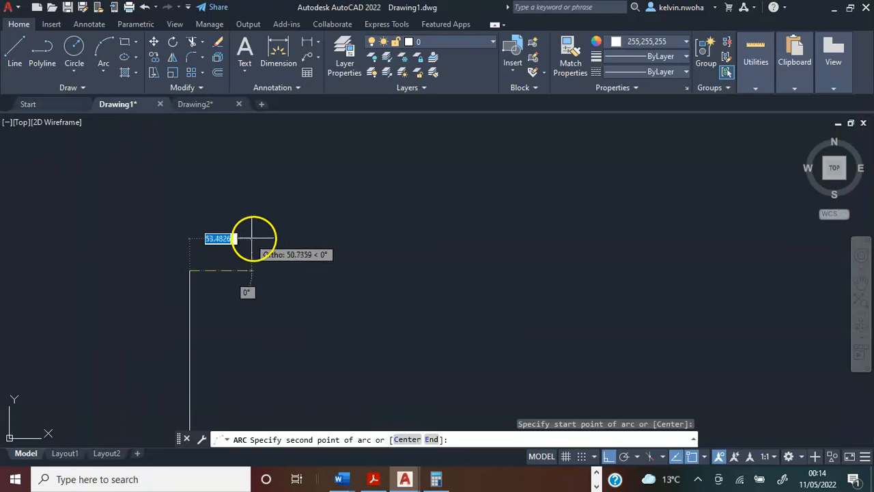
pyautogui.click(230, 270)
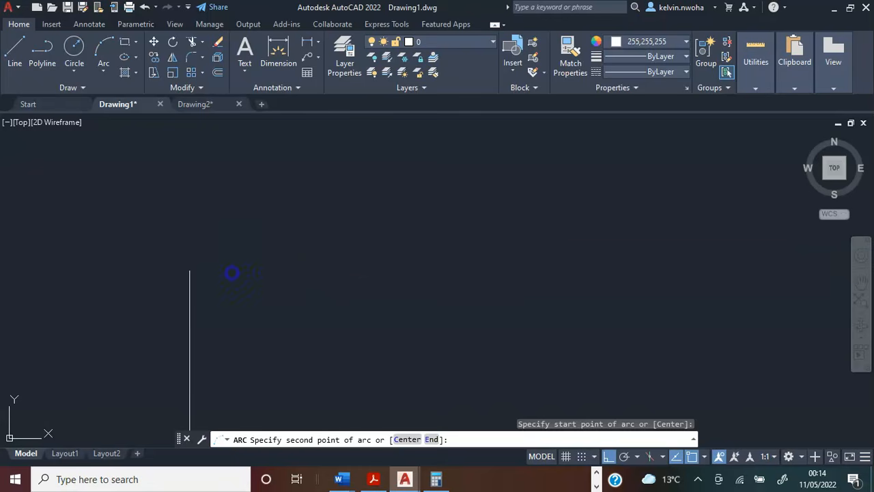
pyautogui.scroll(-4, 207, 232)
pyautogui.scroll(6, 239, 258)
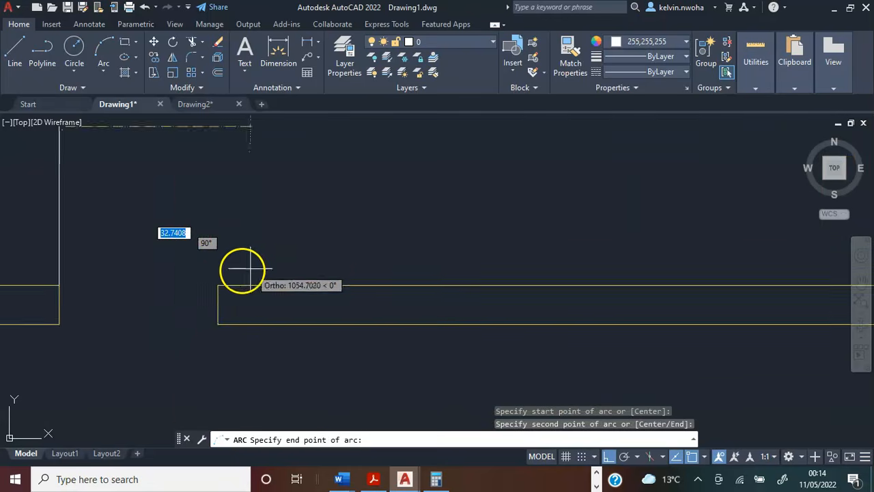
pyautogui.click(197, 293)
# Move the upper-left room's door leaf and swing arc down from the wall stub's upper corner to its lower corner.
pyautogui.scroll(-5, 254, 246)
pyautogui.moveTo(250, 221)
pyautogui.mouseDown(button='middle')
pyautogui.moveTo(241, 208)
pyautogui.moveTo(240, 231)
pyautogui.mouseUp(button='middle')
pyautogui.click(247, 244)
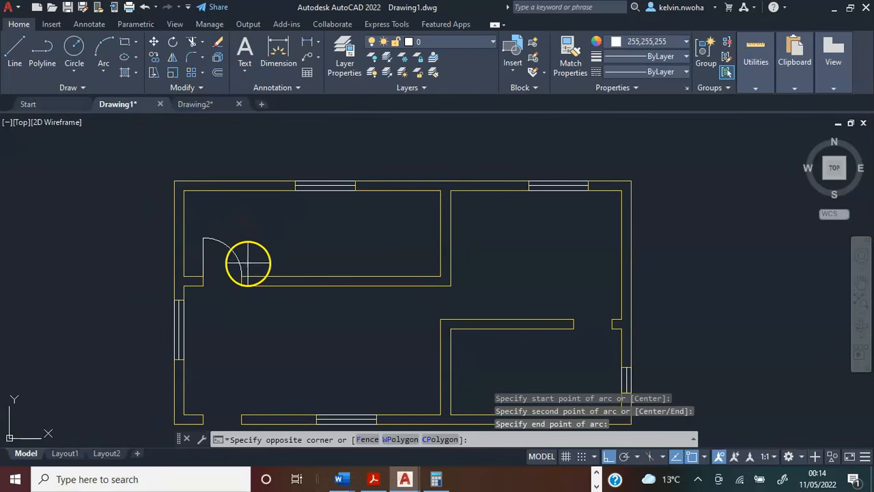
pyautogui.click(191, 243)
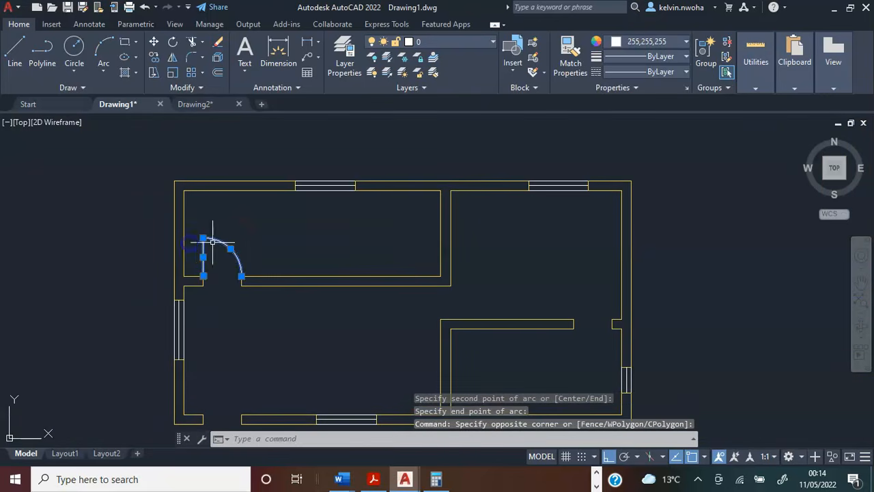
pyautogui.scroll(4, 205, 246)
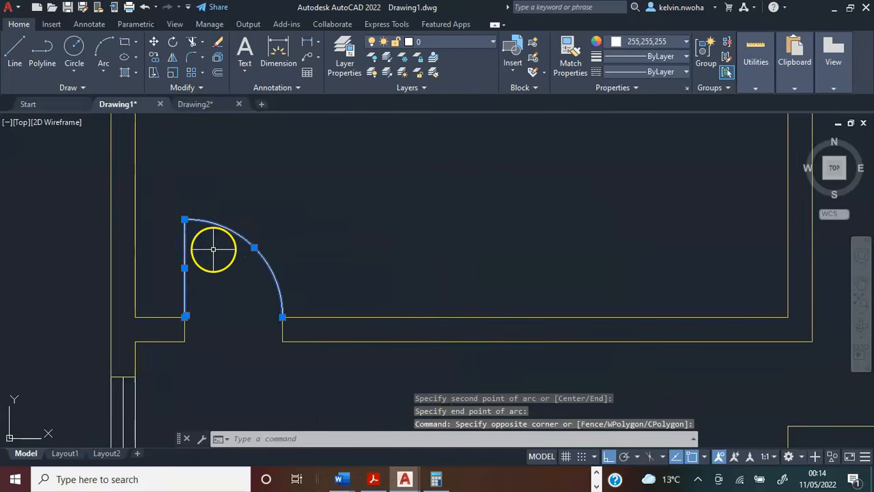
pyautogui.click(155, 43)
pyautogui.scroll(2, 163, 316)
pyautogui.scroll(1, 163, 317)
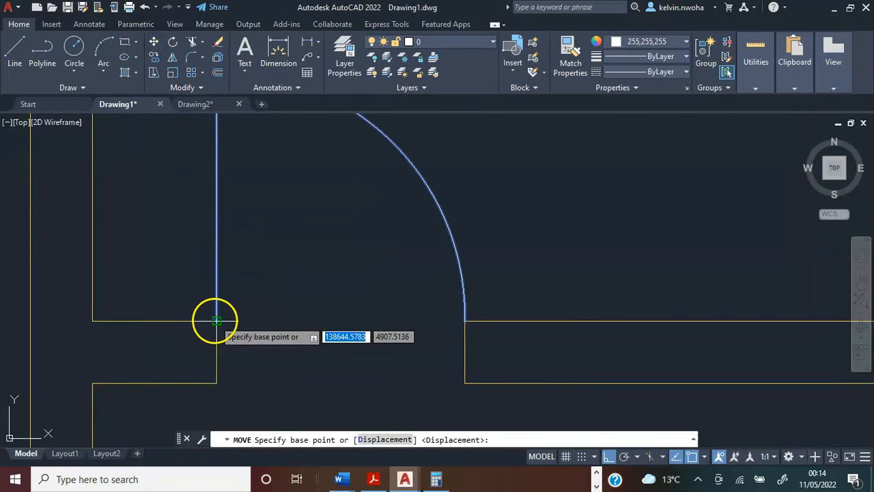
pyautogui.click(216, 319)
pyautogui.click(217, 377)
pyautogui.scroll(-2, 277, 276)
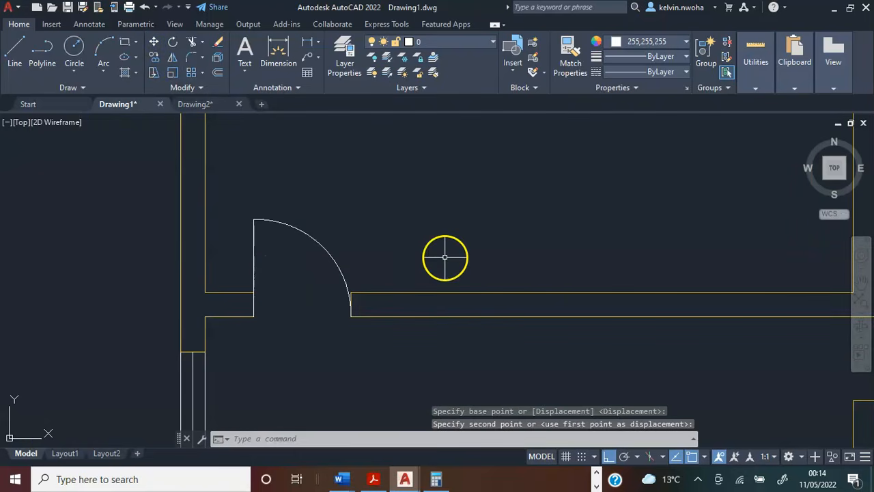
pyautogui.scroll(-2, 247, 204)
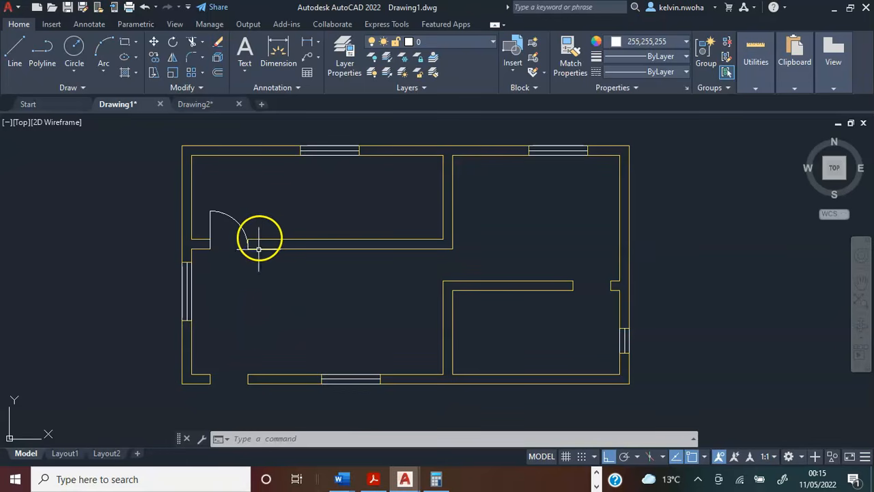
# Copy the upper-left room's door leaf and arc to the lower exterior wall's door opening, placing it at the left stub's lower corner.
pyautogui.click(254, 224)
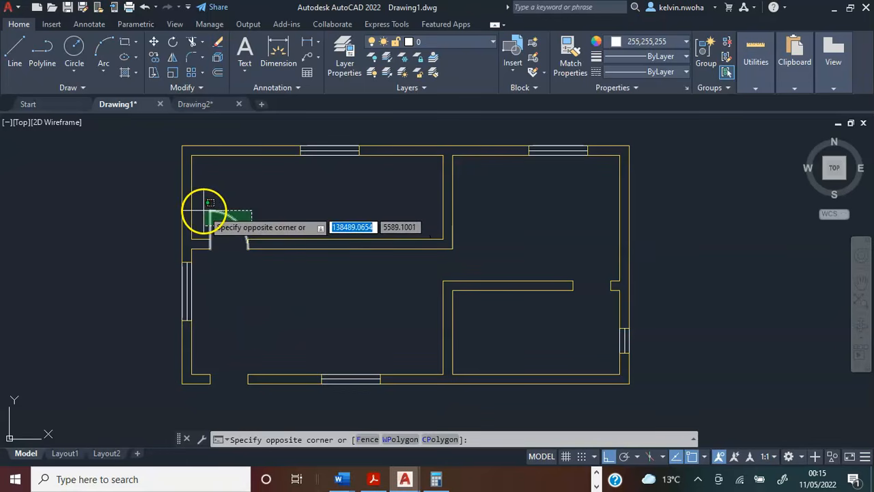
pyautogui.click(198, 206)
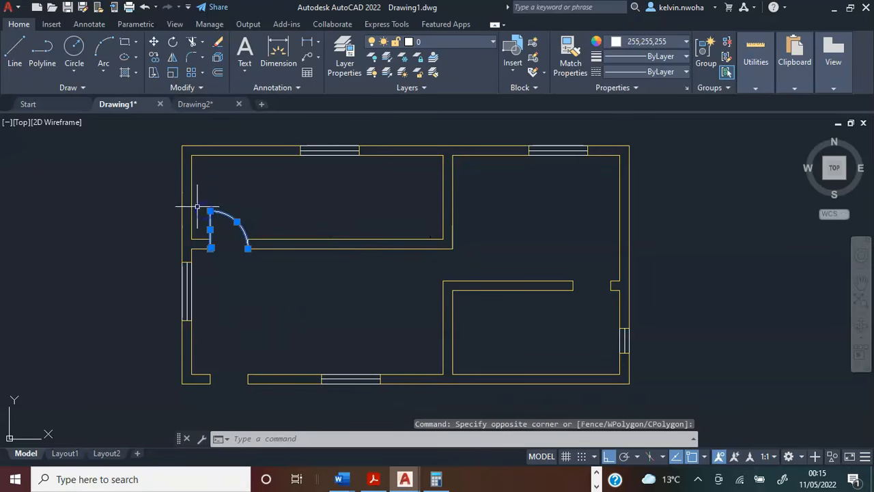
pyautogui.click(155, 58)
pyautogui.scroll(4, 196, 278)
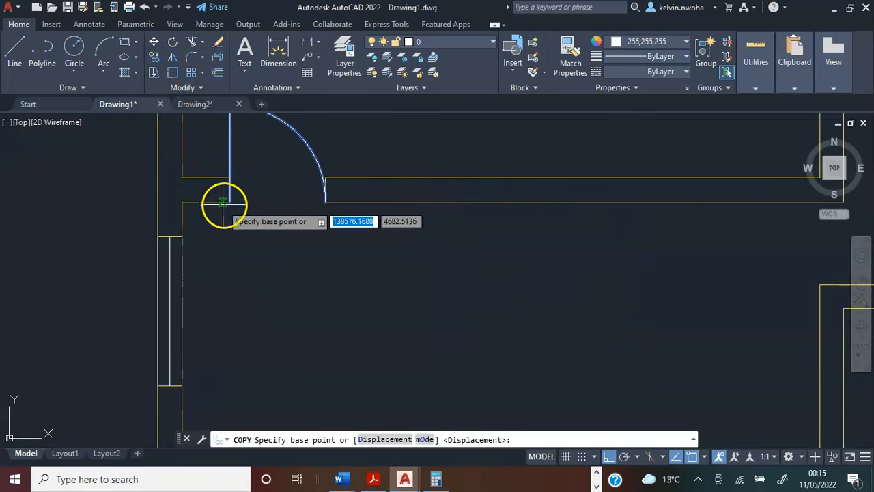
pyautogui.click(229, 202)
pyautogui.scroll(-5, 235, 293)
pyautogui.scroll(7, 226, 285)
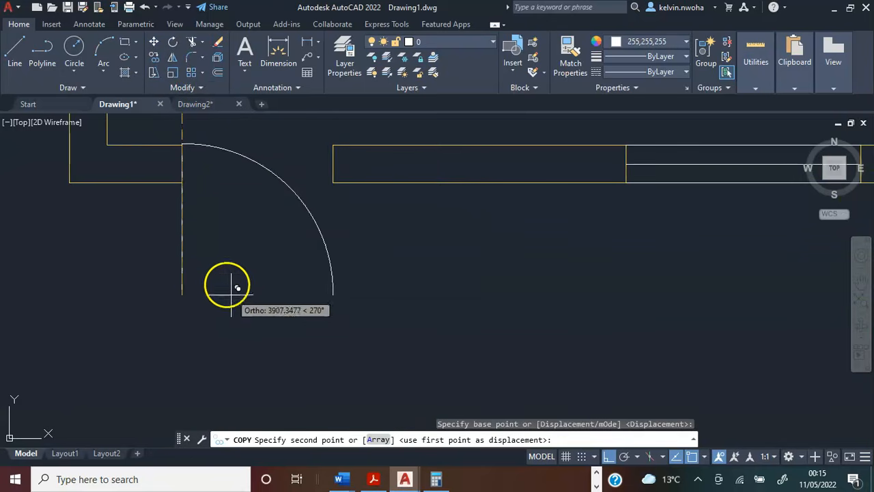
pyautogui.click(183, 176)
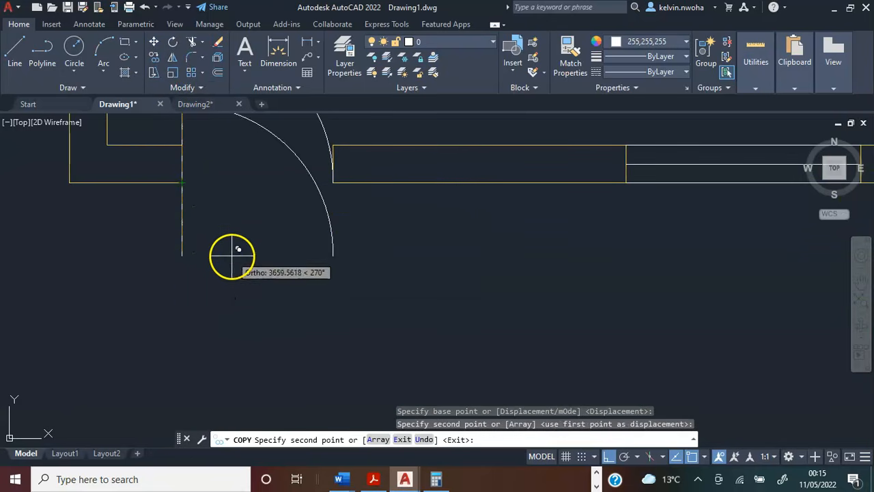
pyautogui.press('Return')
pyautogui.scroll(-5, 235, 266)
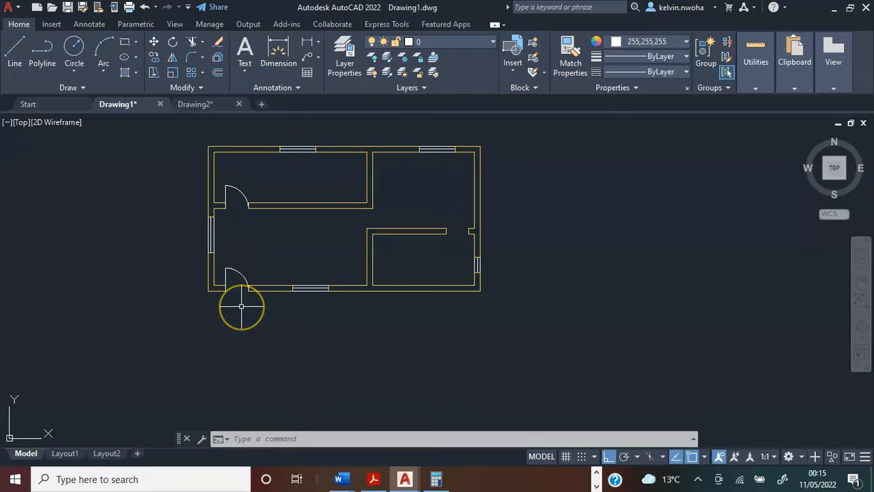
# Draw a 900 door leaf line downward from the right wall stub's lower corner at the lower-right room's door opening.
pyautogui.scroll(2, 241, 307)
pyautogui.click(15, 54)
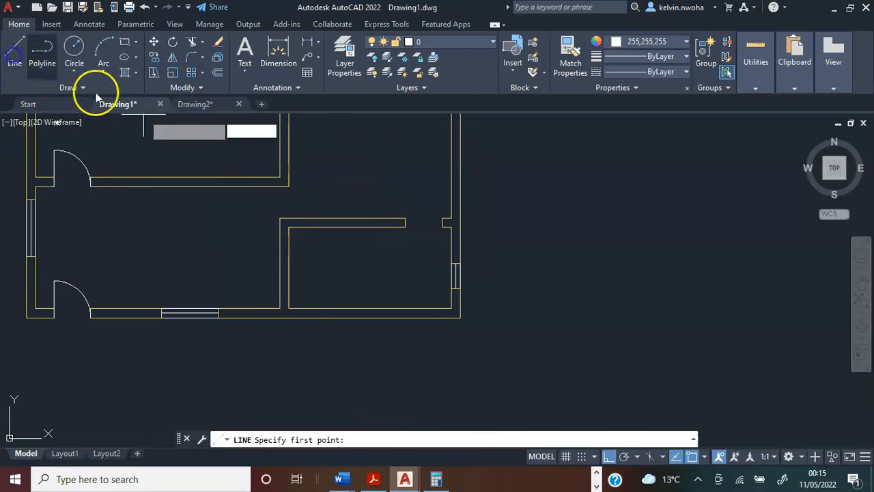
pyautogui.scroll(3, 377, 243)
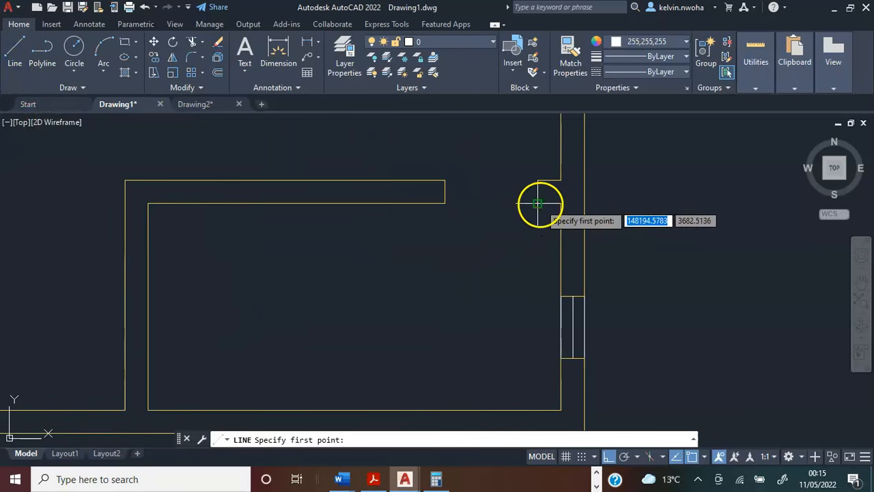
pyautogui.click(539, 204)
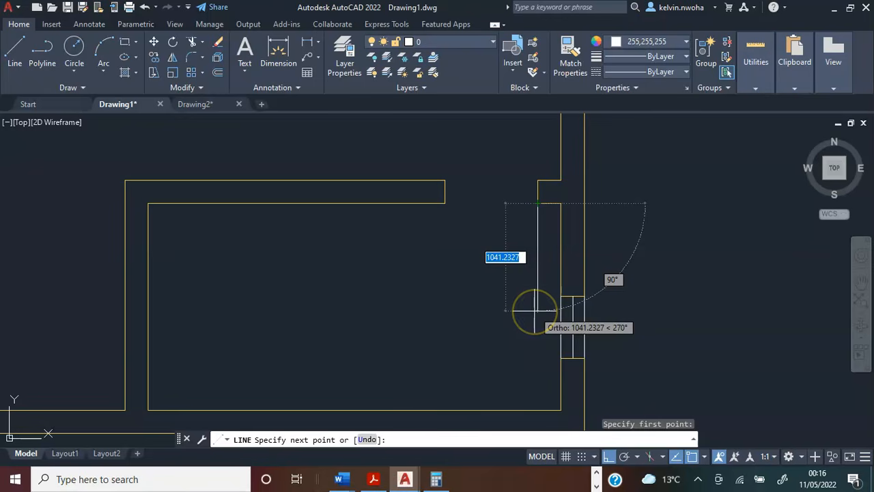
pyautogui.write('900')
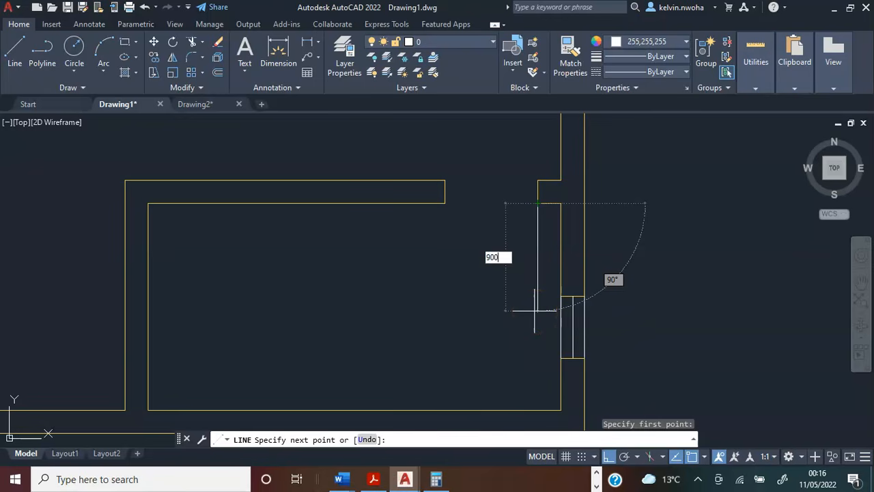
pyautogui.press('Return')
pyautogui.press('Return')
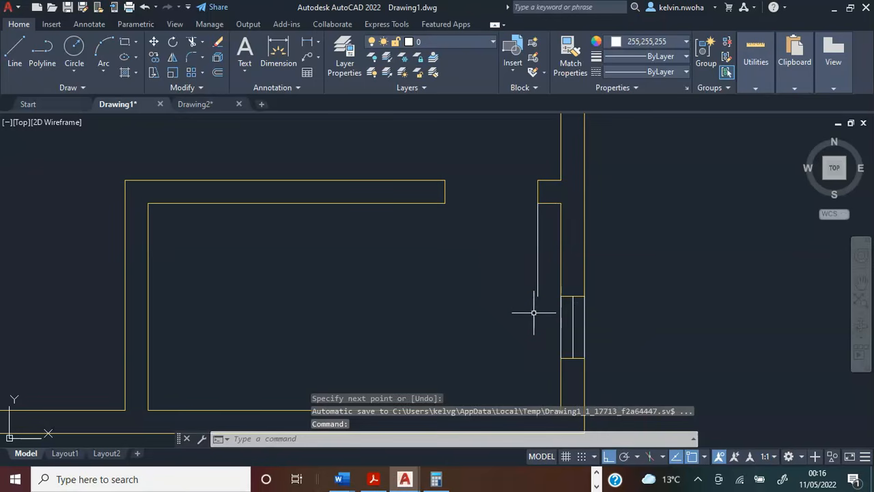
# Draw a three-point door swing arc from the new leaf's lower end to the opposite jamb's lower corner.
pyautogui.click(103, 52)
pyautogui.scroll(2, 517, 307)
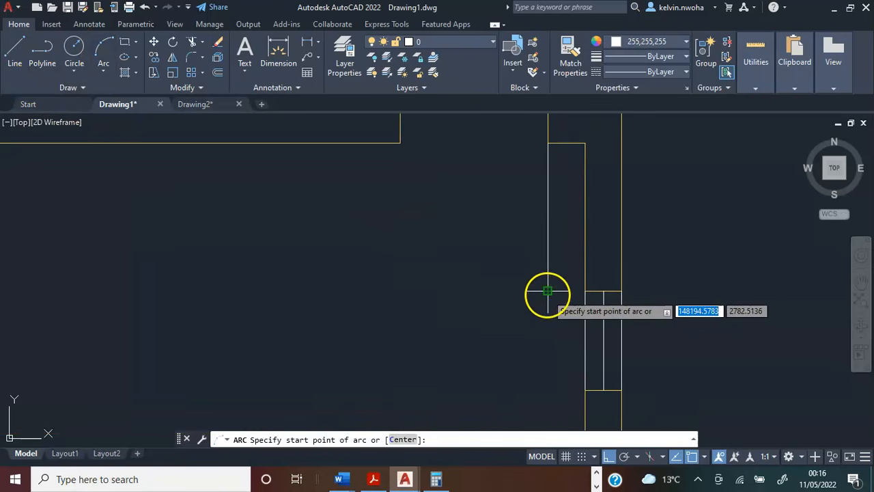
pyautogui.click(547, 292)
pyautogui.scroll(2, 534, 292)
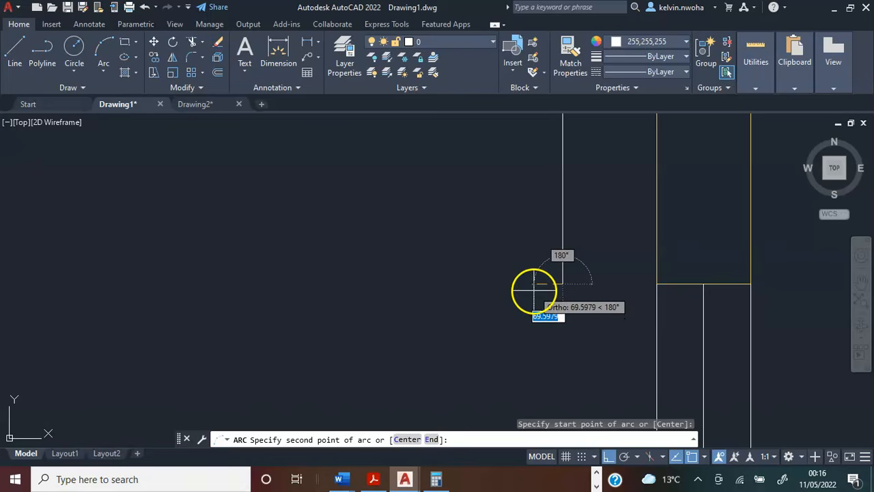
pyautogui.scroll(2, 540, 284)
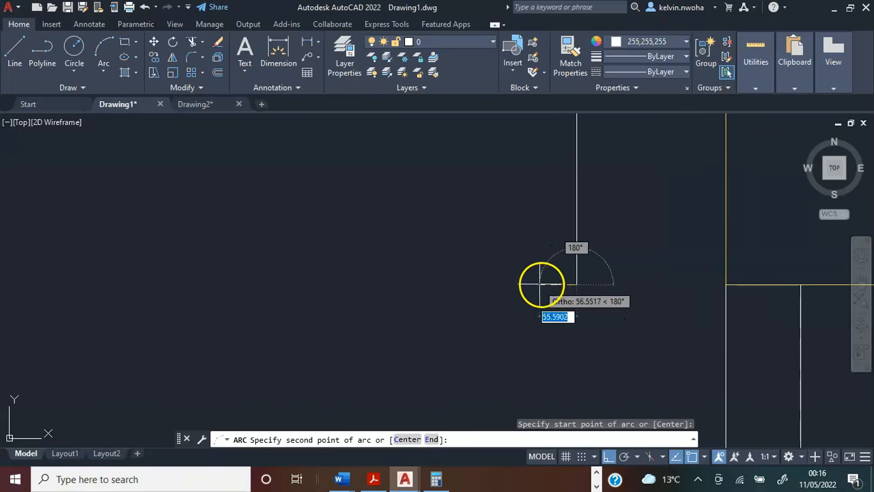
pyautogui.click(561, 288)
pyautogui.scroll(-3, 557, 287)
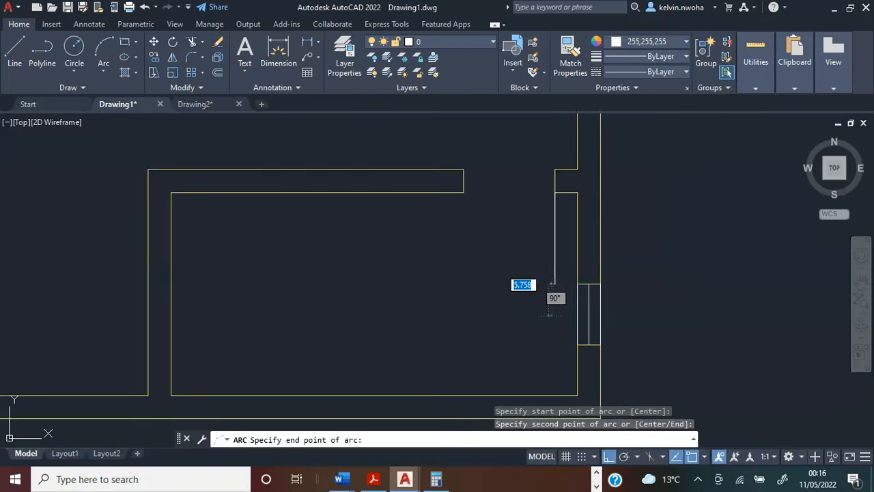
pyautogui.click(462, 192)
# Move the lower-right room's door leaf and arc up 225 from the wall stub's lower corner to its upper corner.
pyautogui.moveTo(483, 285); pyautogui.dragTo(464, 248)
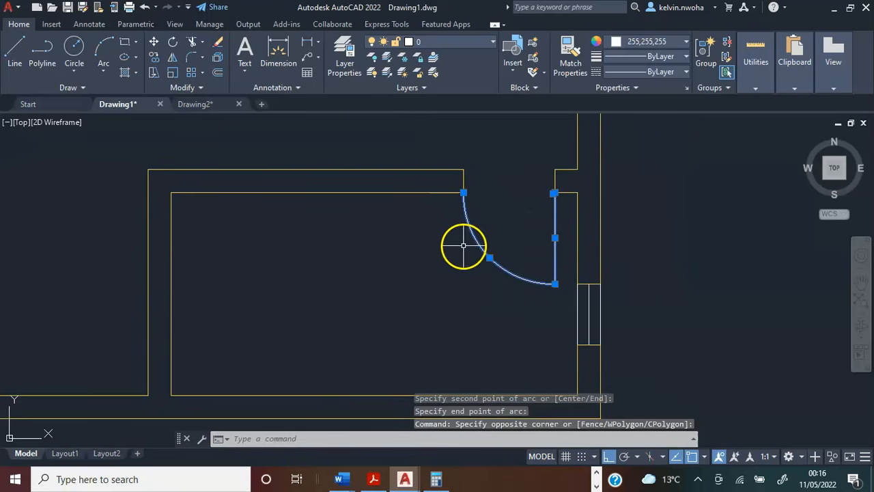
pyautogui.click(154, 42)
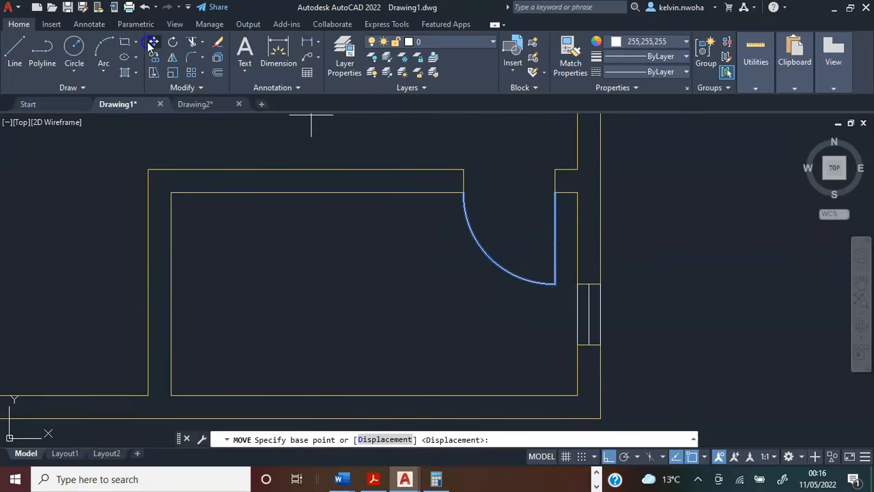
pyautogui.scroll(4, 562, 198)
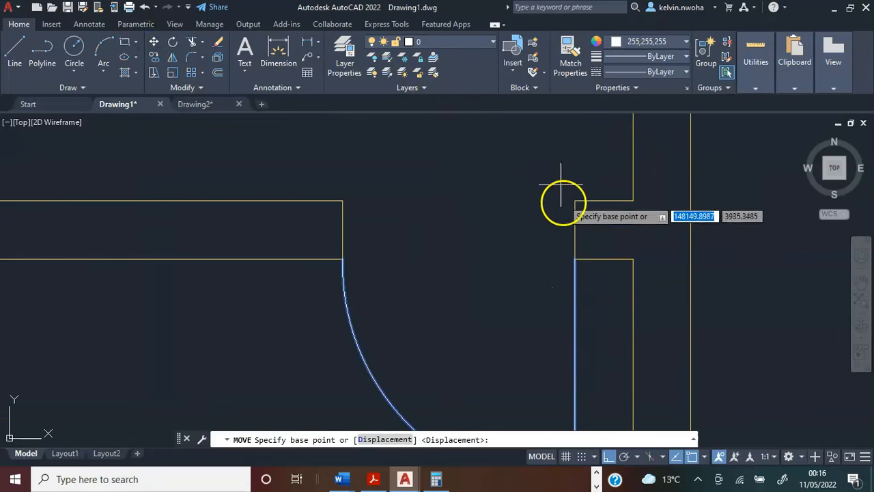
pyautogui.click(575, 258)
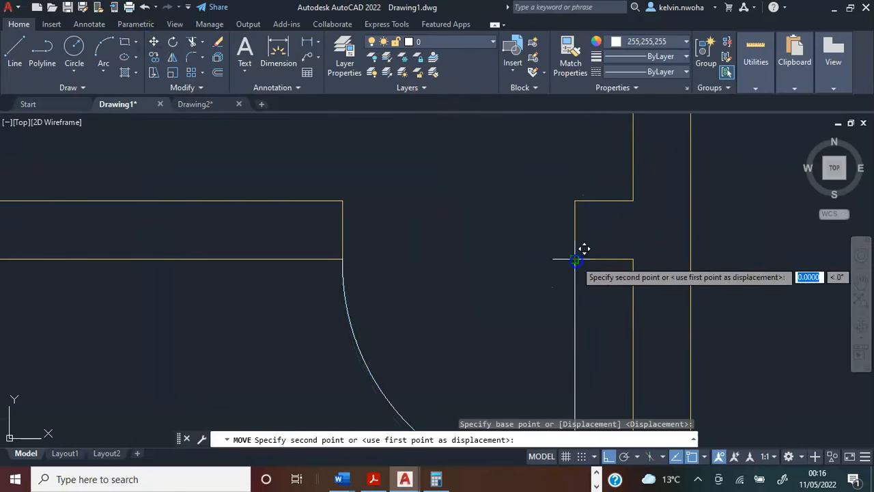
pyautogui.click(573, 204)
pyautogui.scroll(-4, 418, 160)
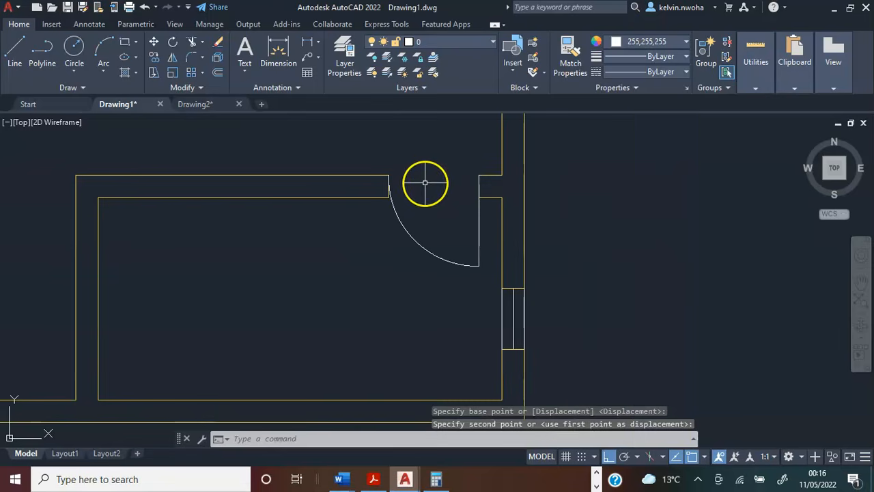
# Draw a 900 door leaf line to the right along the lower-right room's upper wall, starting at its outer upper-left corner.
pyautogui.scroll(-4, 426, 185)
pyautogui.moveTo(426, 186); pyautogui.dragTo(494, 288, button='middle')
pyautogui.scroll(1, 386, 237)
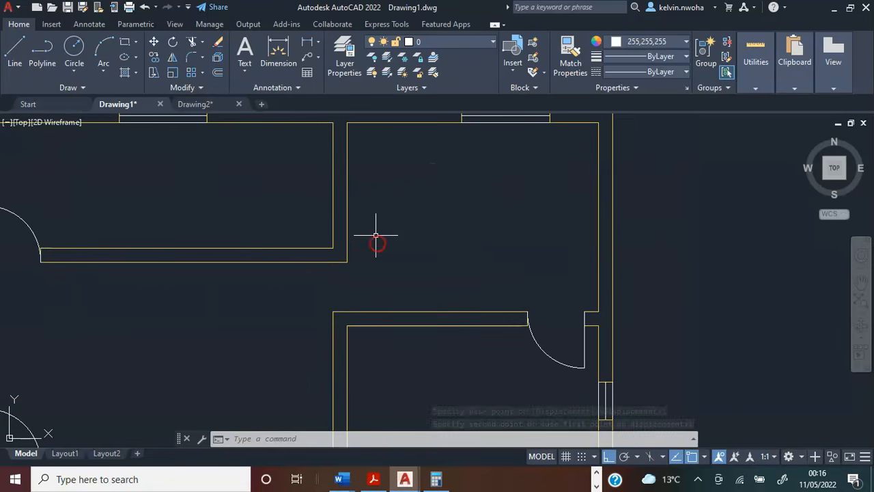
pyautogui.scroll(-2, 422, 239)
pyautogui.scroll(1, 410, 245)
pyautogui.scroll(1, 396, 256)
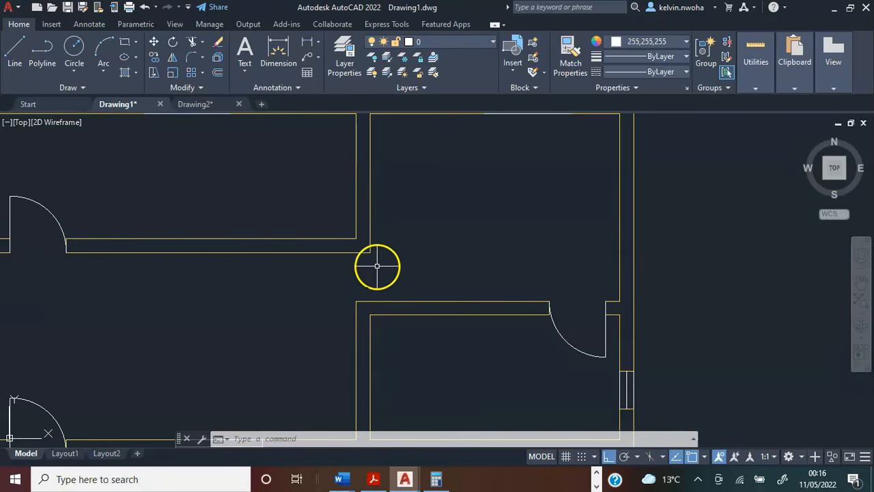
pyautogui.scroll(-1, 424, 260)
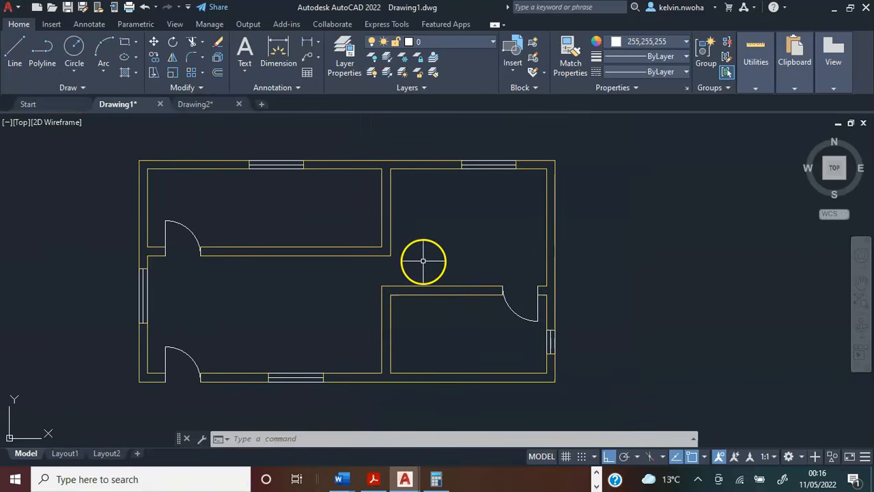
pyautogui.click(15, 58)
pyautogui.scroll(4, 390, 308)
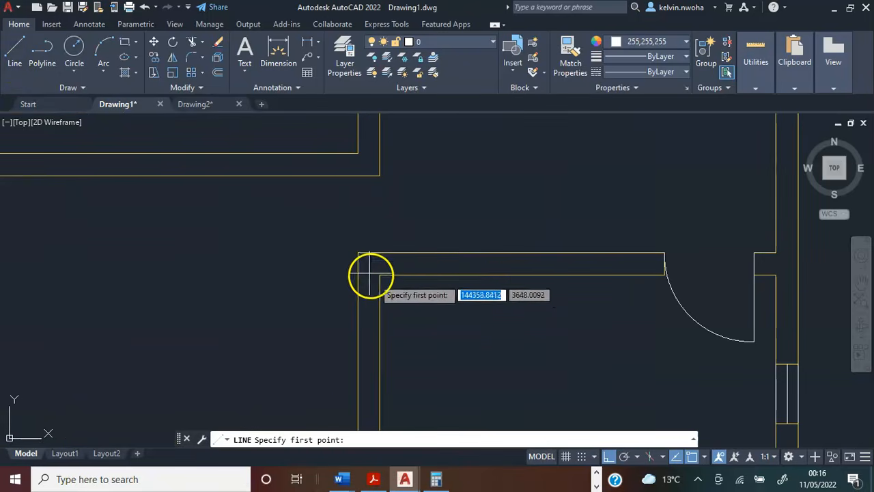
pyautogui.click(358, 253)
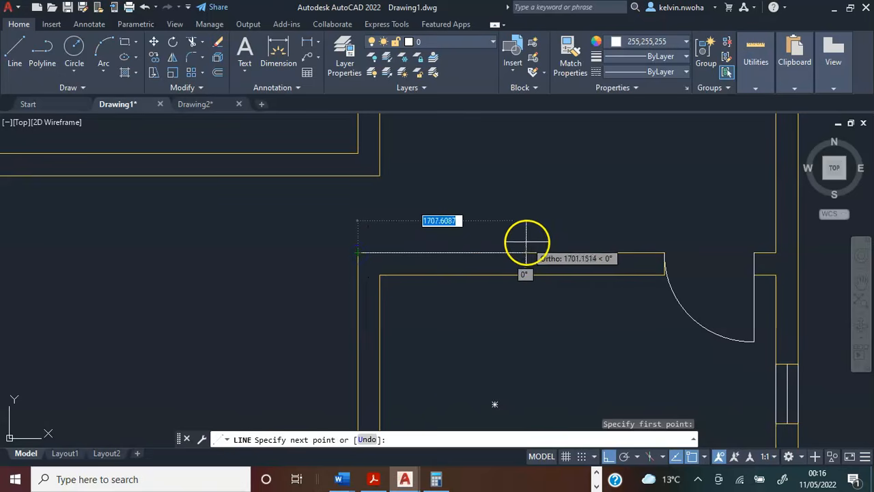
pyautogui.write('90')
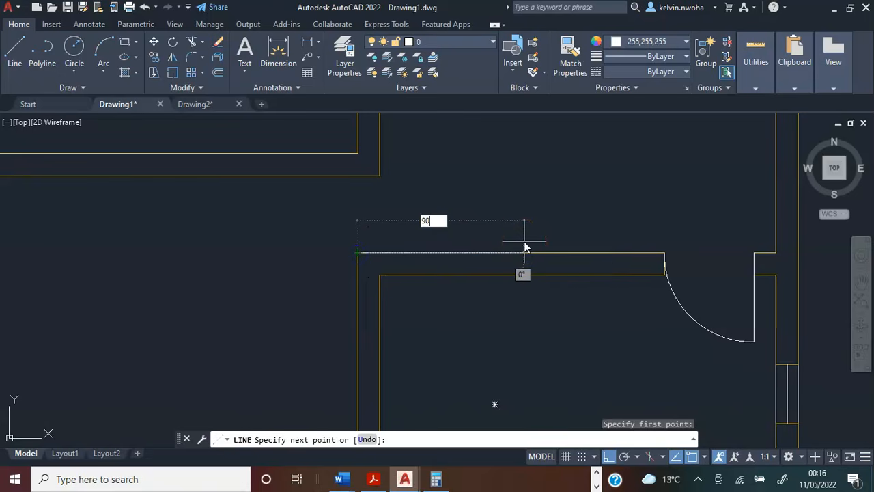
pyautogui.write('0')
pyautogui.press('Return')
pyautogui.press('Return')
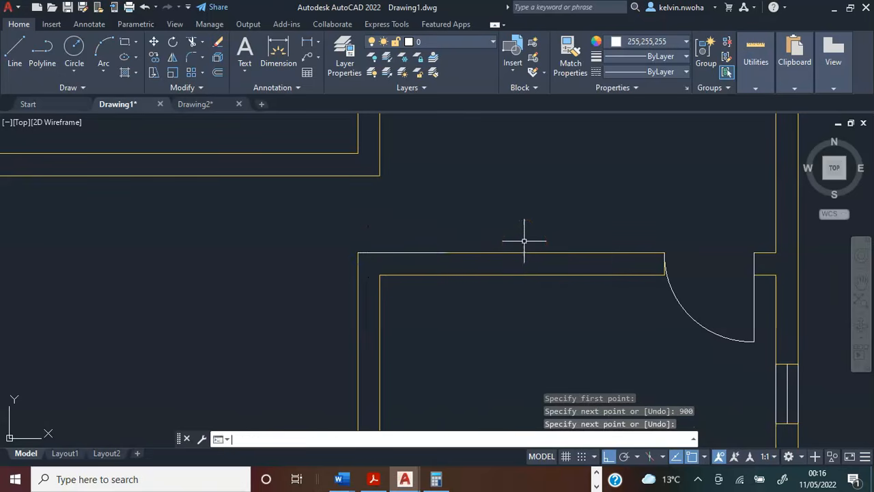
pyautogui.click(433, 253)
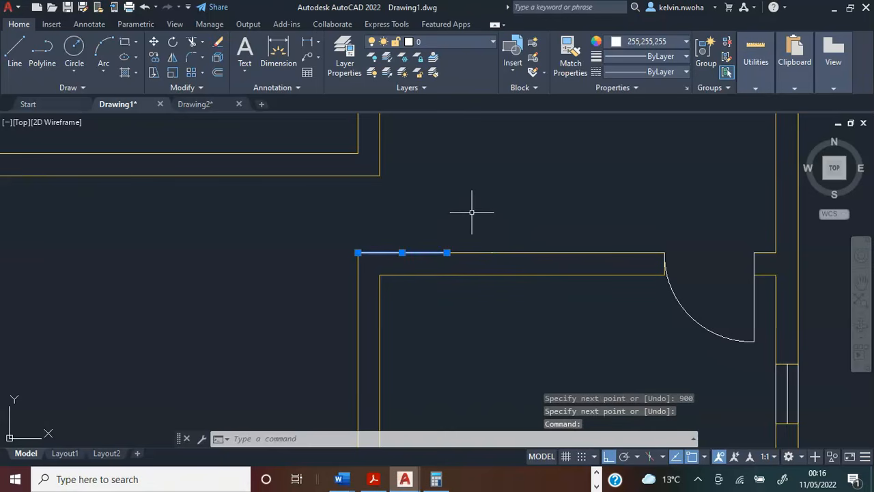
pyautogui.press('Escape')
pyautogui.scroll(-2, 461, 219)
pyautogui.scroll(4, 431, 213)
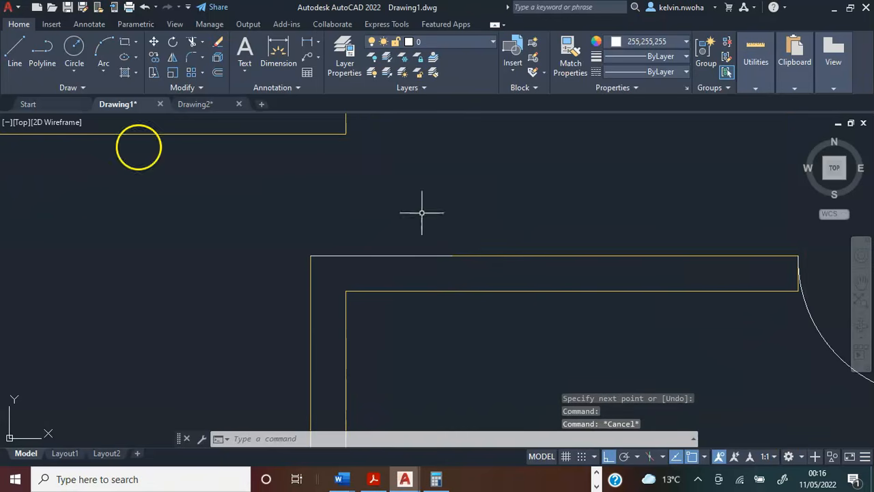
# Draw a three-point door swing arc from the new leaf's outer end up to the lower corner of the opposite wall.
pyautogui.click(100, 50)
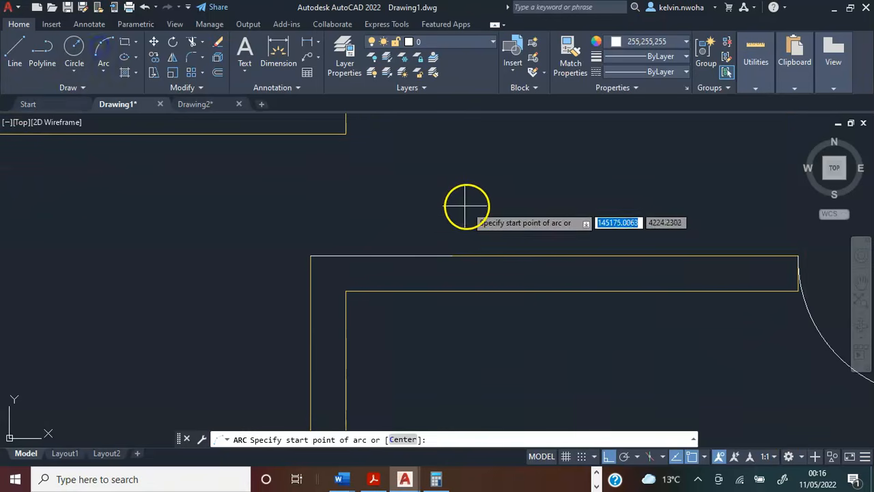
pyautogui.scroll(3, 452, 251)
pyautogui.click(443, 264)
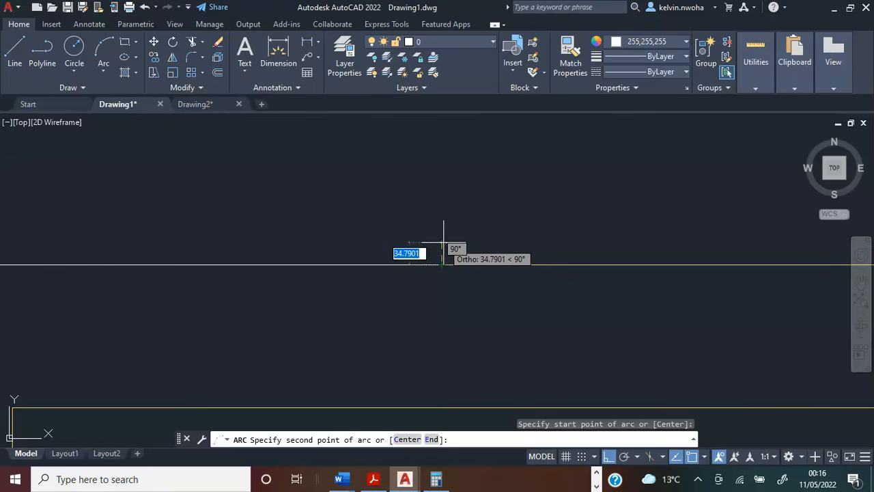
pyautogui.click(444, 242)
pyautogui.scroll(-5, 445, 231)
pyautogui.scroll(2, 423, 212)
pyautogui.scroll(2, 403, 194)
pyautogui.click(387, 201)
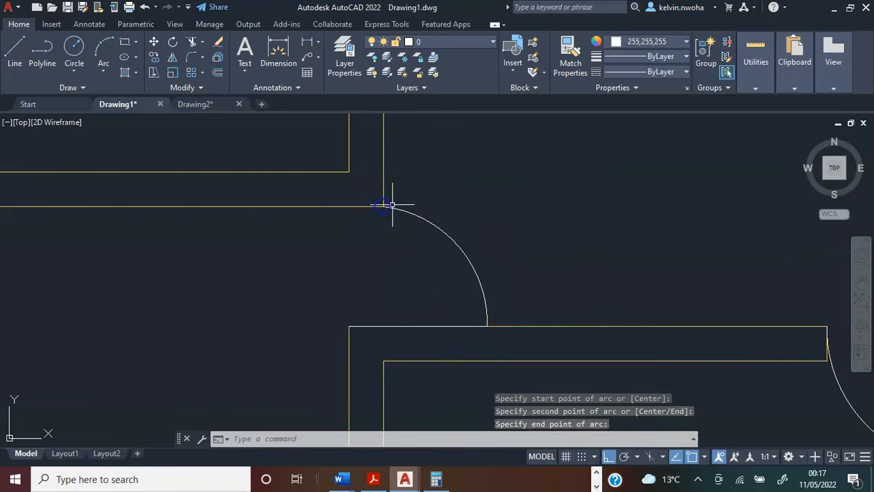
pyautogui.scroll(-5, 442, 196)
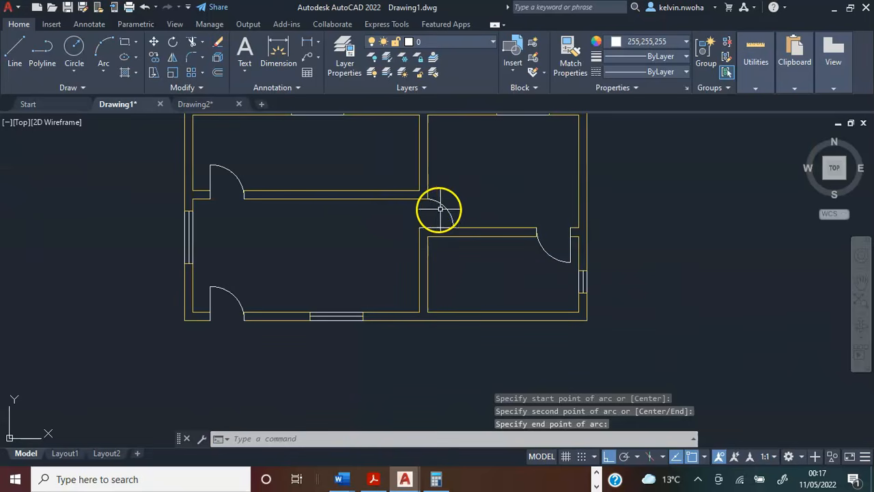
pyautogui.scroll(-5, 383, 221)
pyautogui.scroll(5, 372, 223)
pyautogui.moveTo(368, 225); pyautogui.dragTo(325, 258, button='middle')
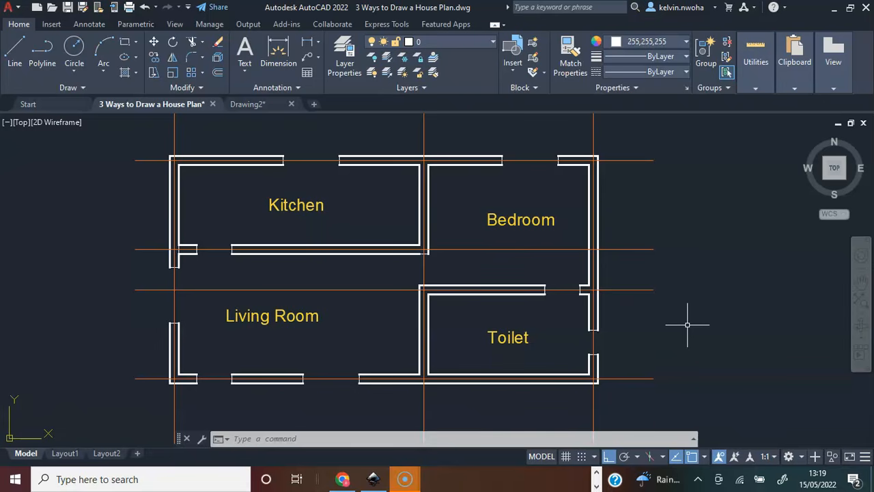
# Highlight the four horizontal and three vertical orange centrelines running through the house plan's walls, and clear the selection.
pyautogui.click(136, 161)
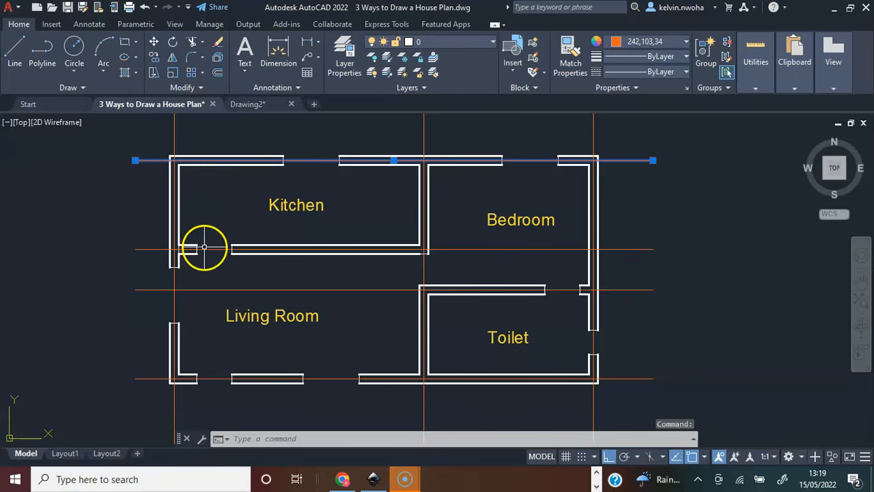
pyautogui.click(205, 248)
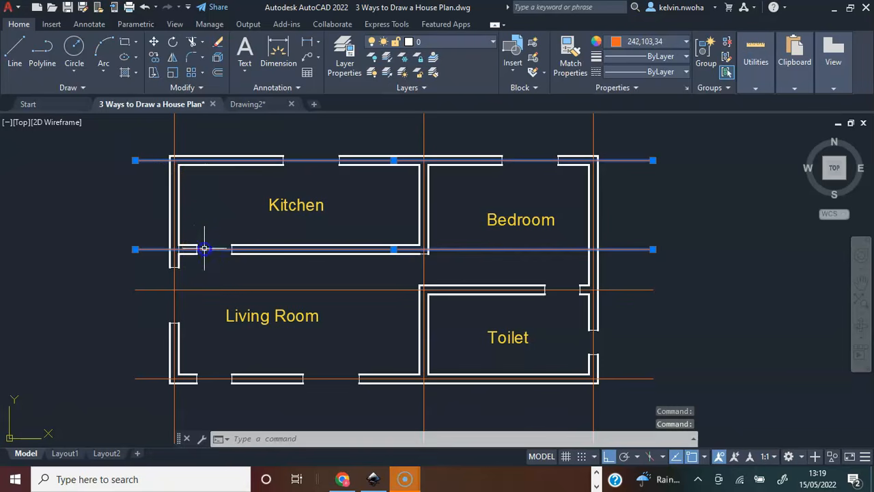
pyautogui.click(219, 290)
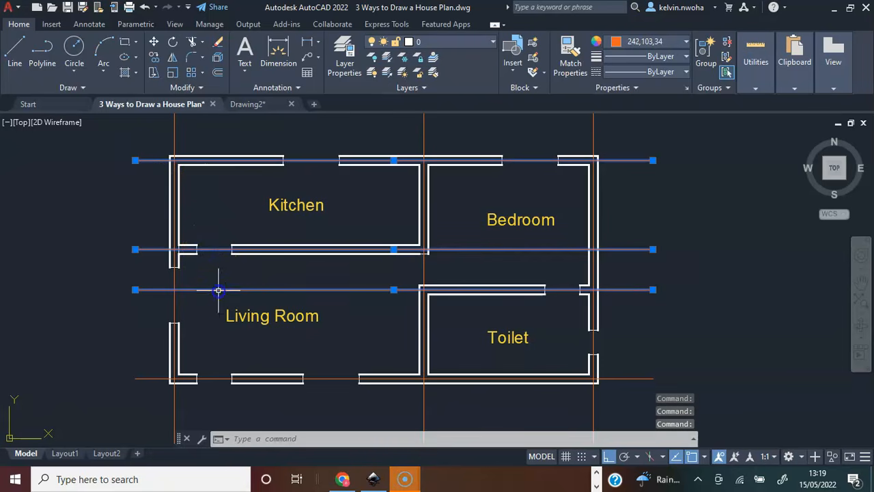
pyautogui.click(221, 379)
pyautogui.click(176, 409)
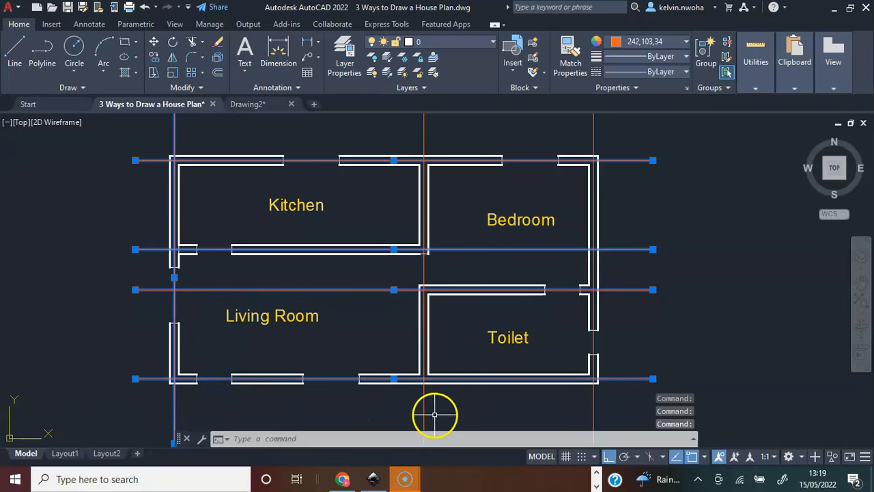
pyautogui.click(425, 412)
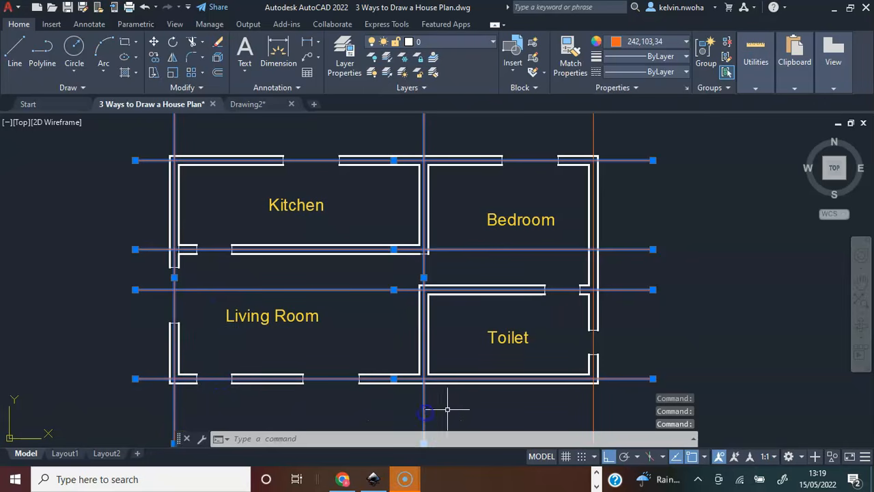
pyautogui.click(593, 410)
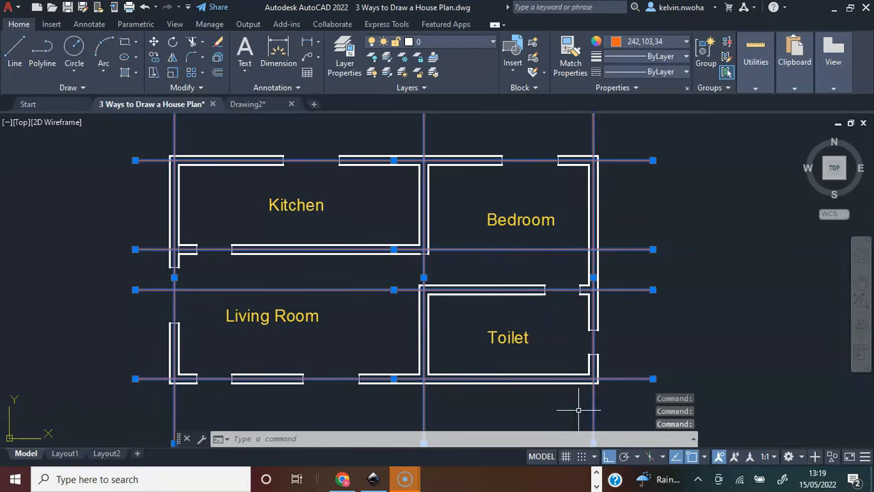
pyautogui.press('Escape')
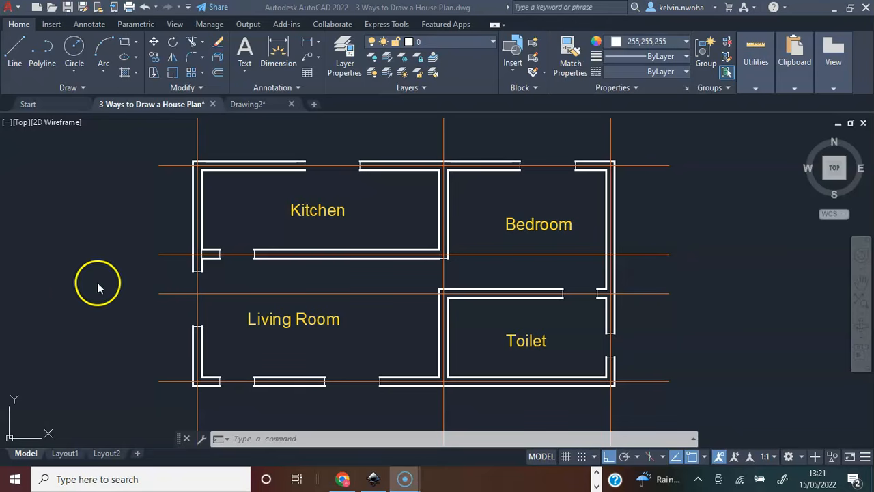
# Highlight only the three vertical orange centrelines of the house plan, and clear the selection.
pyautogui.click(209, 146)
pyautogui.click(220, 140)
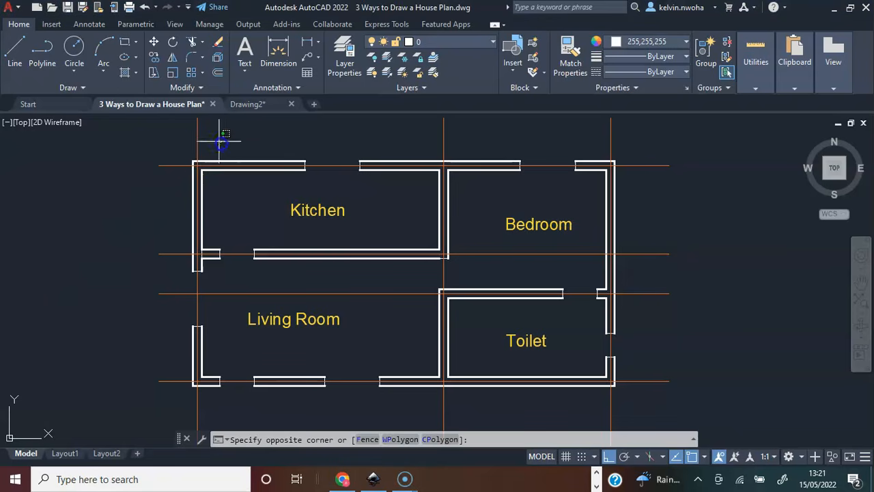
pyautogui.click(179, 123)
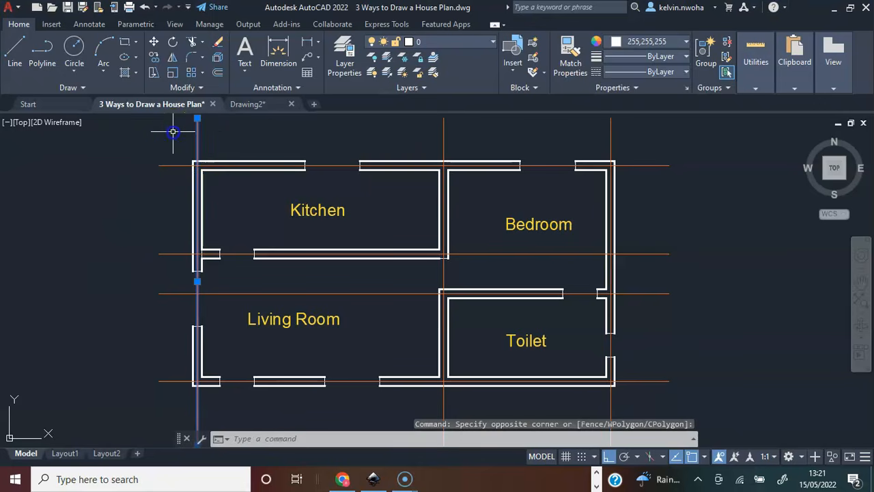
pyautogui.click(444, 129)
pyautogui.click(412, 134)
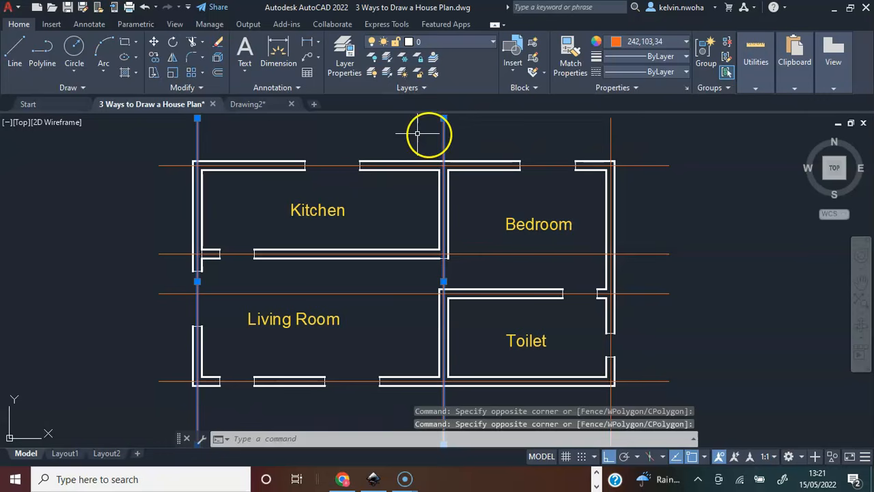
pyautogui.click(622, 136)
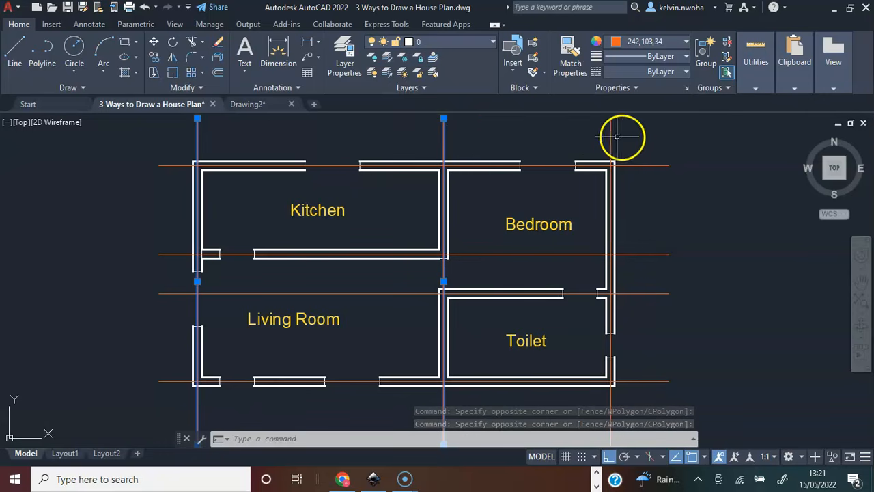
pyautogui.click(562, 128)
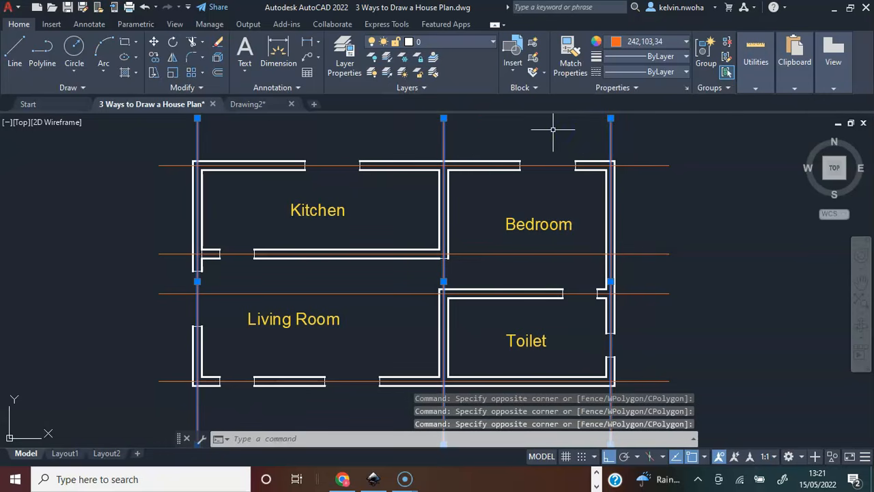
pyautogui.press('Escape')
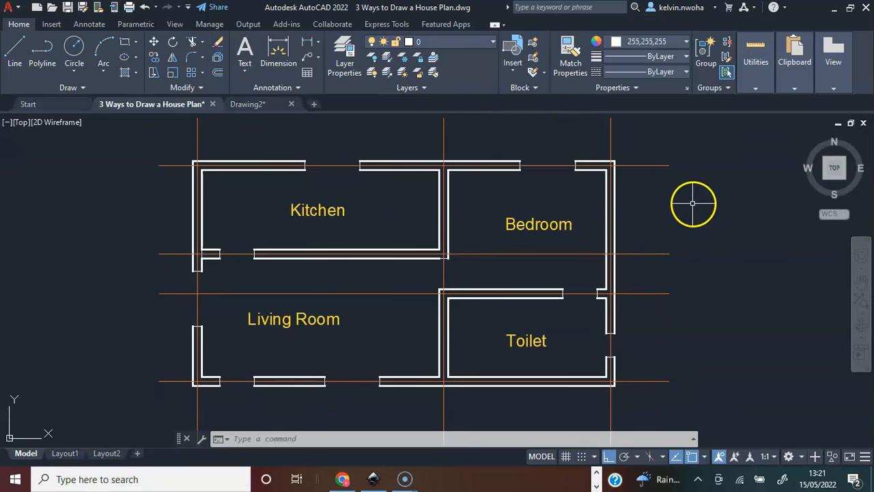
# Highlight the four horizontal orange centrelines, from the kitchen's upper wall down to the living room and toilet's lower wall.
pyautogui.click(688, 195)
pyautogui.click(656, 154)
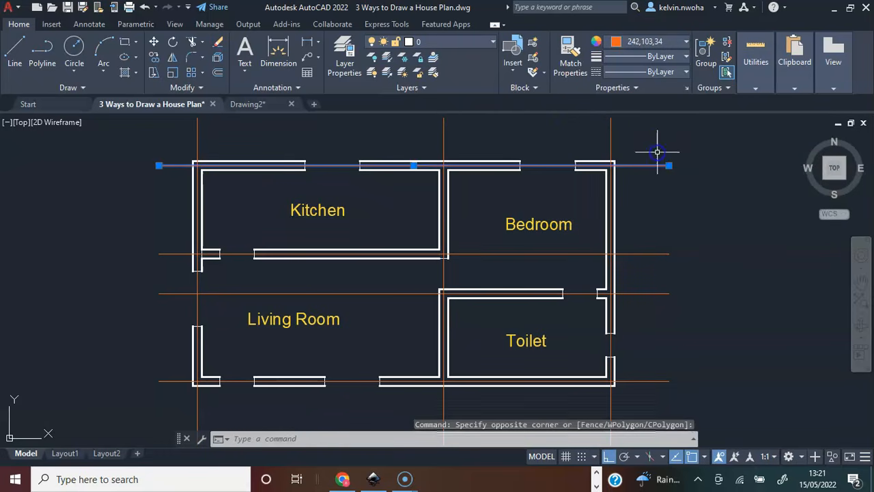
pyautogui.click(660, 236)
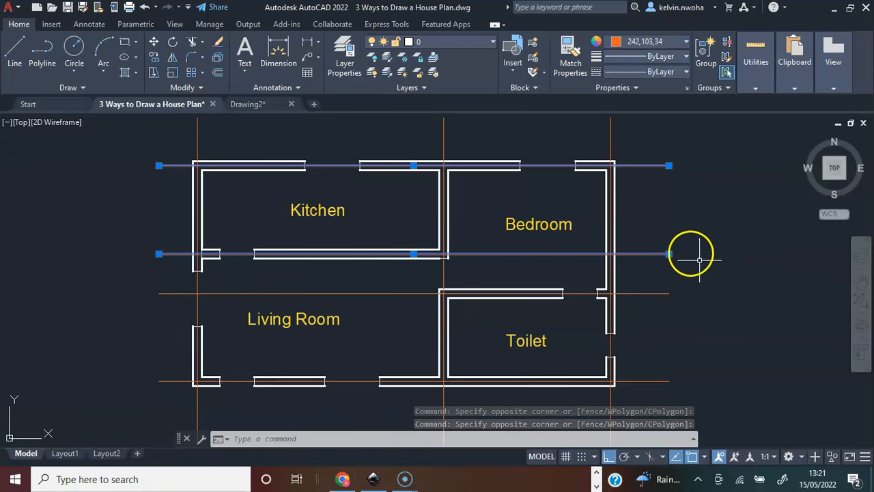
pyautogui.click(687, 318)
pyautogui.click(649, 288)
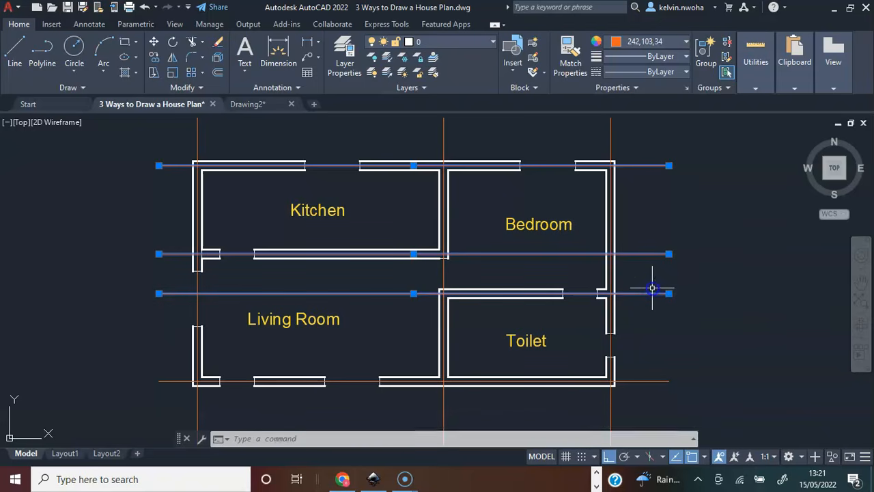
pyautogui.click(684, 390)
pyautogui.click(654, 358)
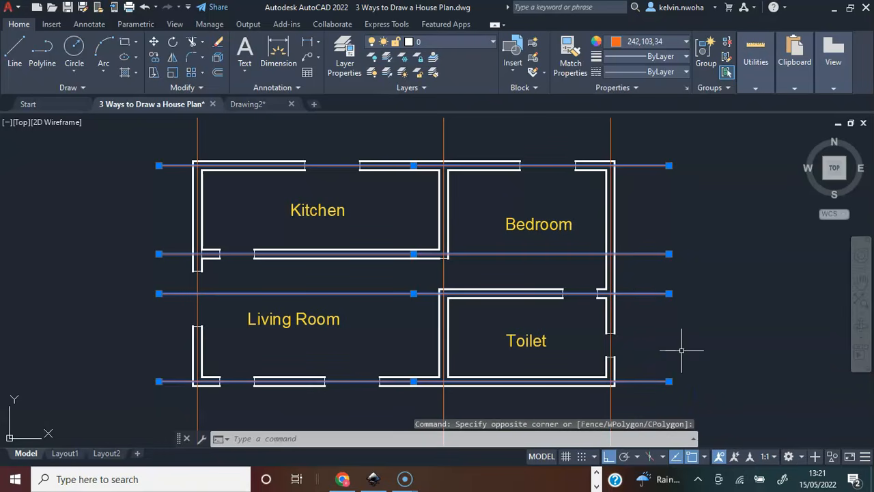
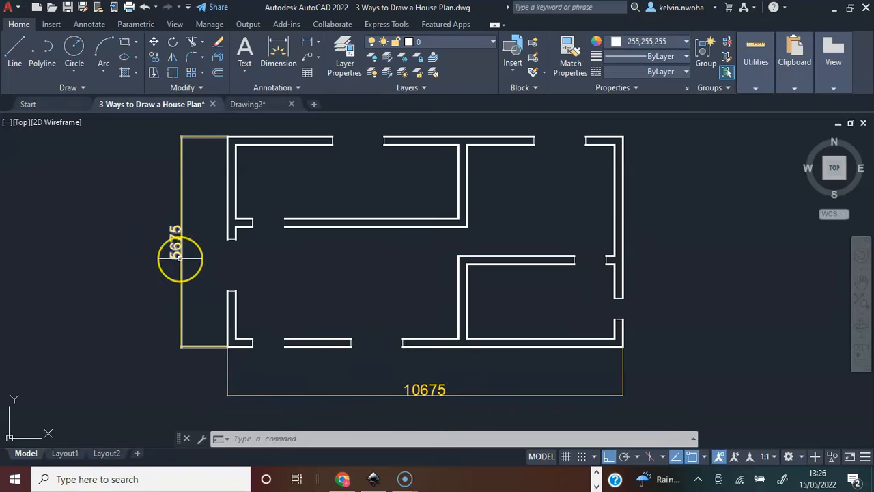
# Draw a vertical line 7000 long straight down in the empty drawing area.
pyautogui.moveTo(181, 258)
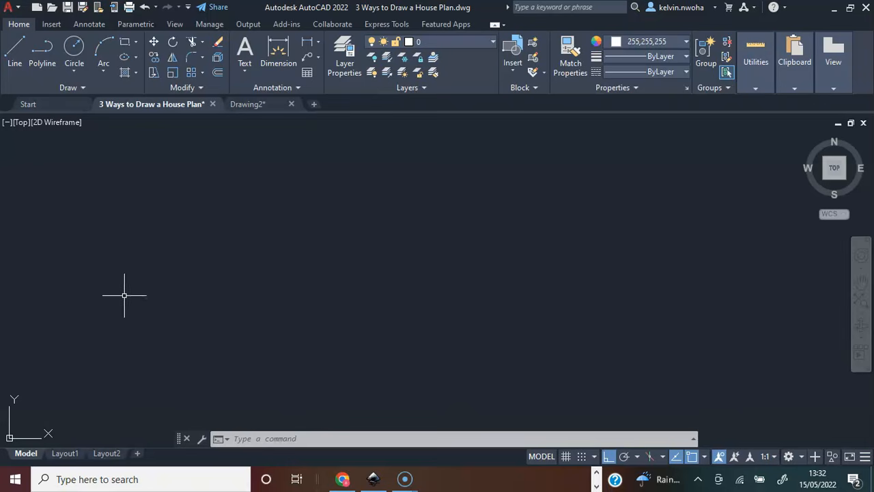
pyautogui.click(12, 51)
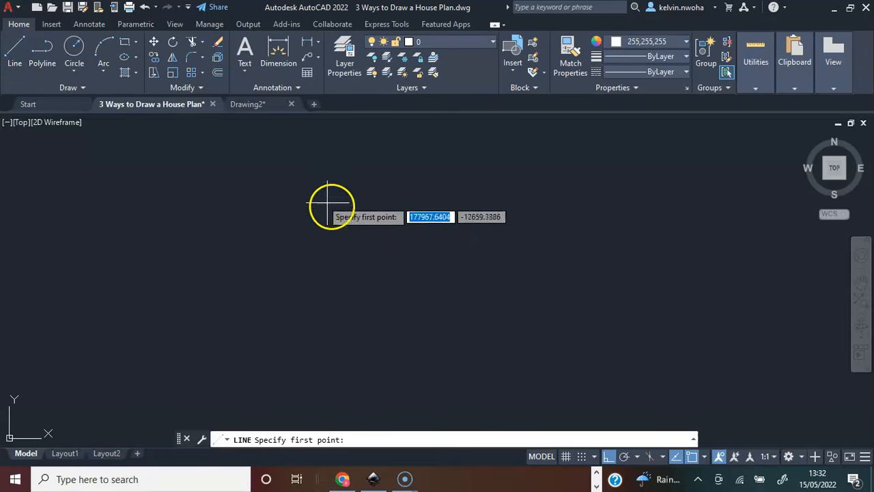
pyautogui.click(313, 176)
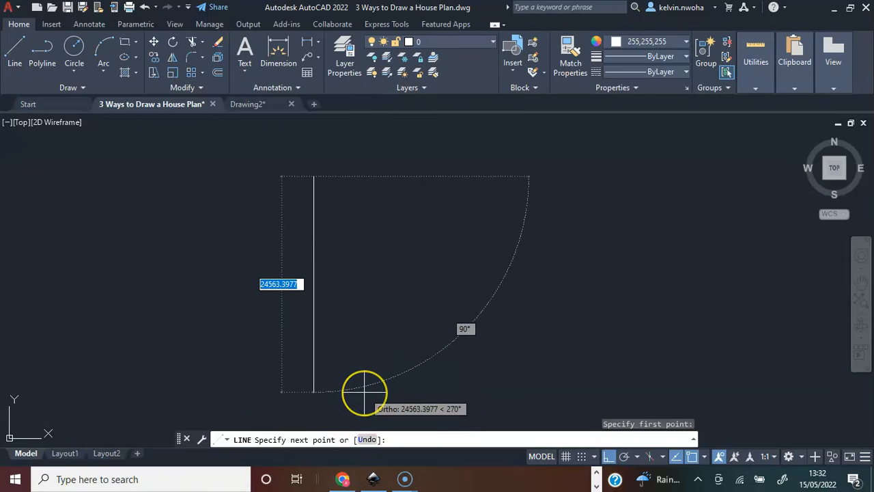
pyautogui.write('7000')
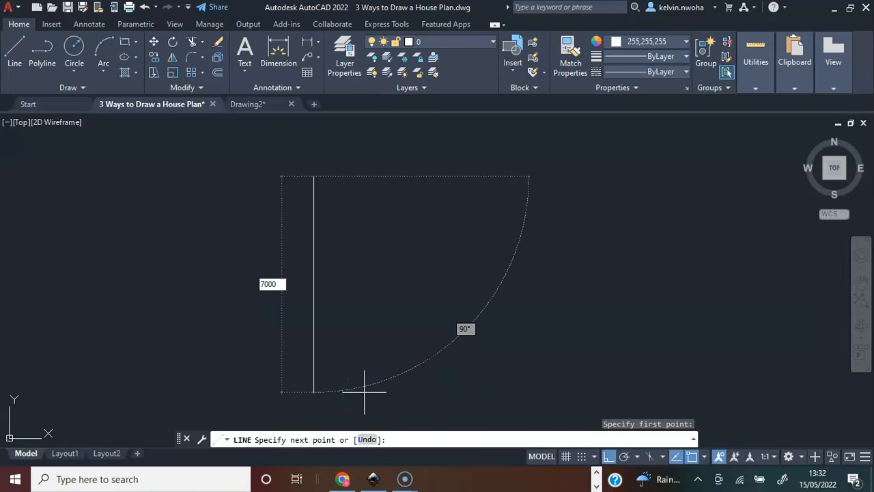
pyautogui.press('Return')
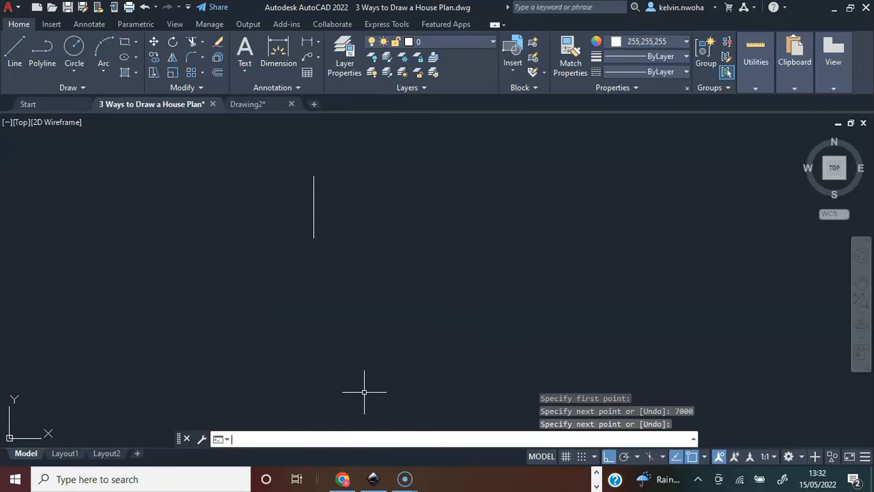
# Draw a horizontal line 12000 long to the right, starting just left of the vertical line and crossing it near its upper end.
pyautogui.scroll(4, 311, 186)
pyautogui.scroll(2, 310, 186)
pyautogui.moveTo(270, 173); pyautogui.dragTo(272, 192, button='middle')
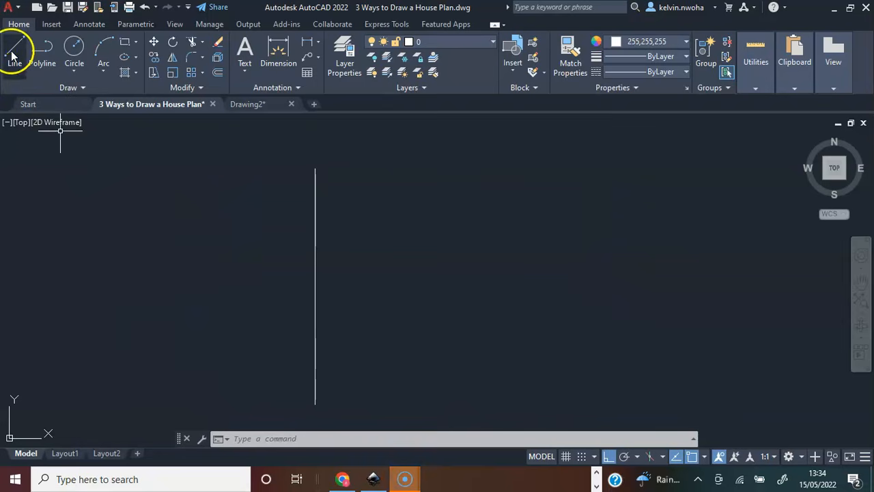
pyautogui.click(14, 53)
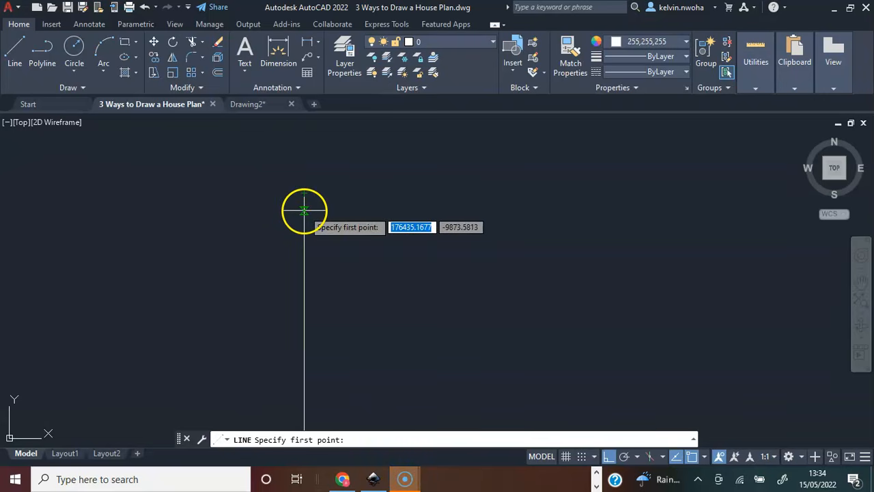
pyautogui.click(279, 213)
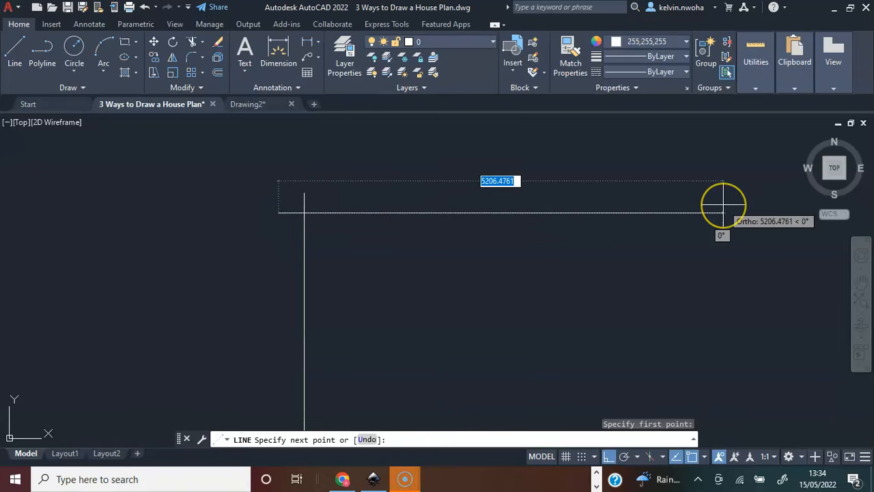
pyautogui.write('12')
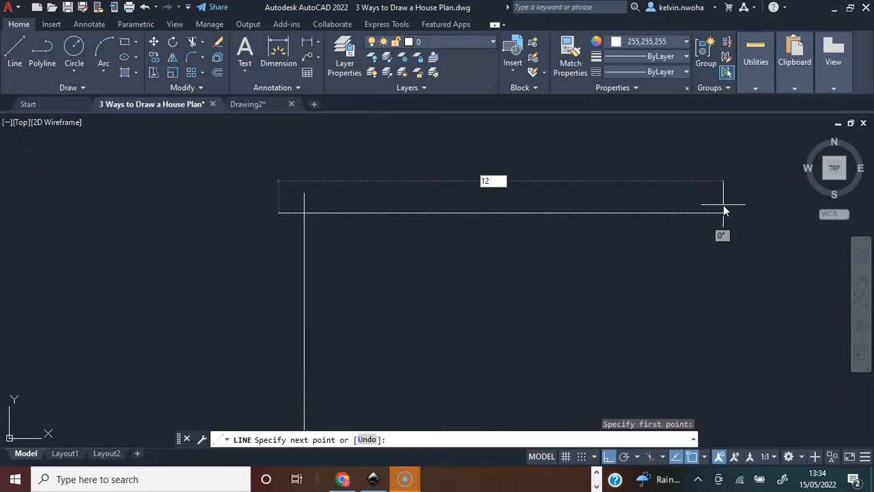
pyautogui.write('000')
pyautogui.press('Return')
pyautogui.press('Return')
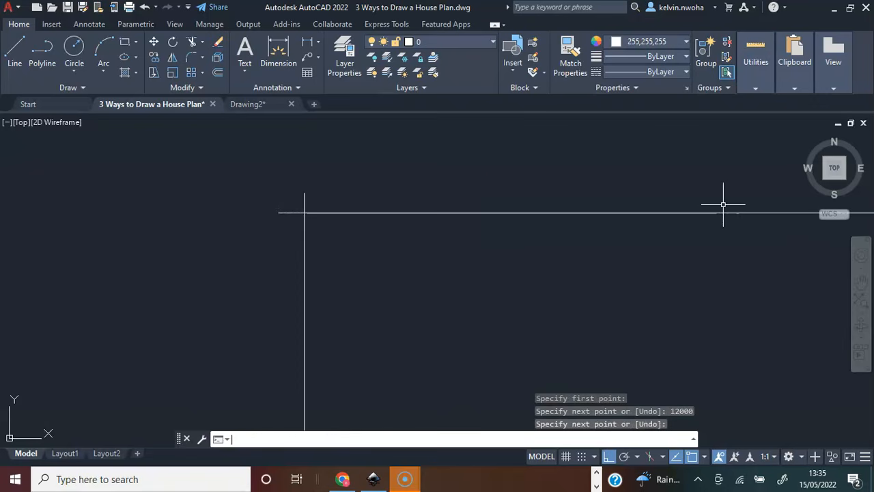
# Highlight the new vertical and horizontal lines, and the reference plan's overall vertical and horizontal centreline dimensions.
pyautogui.scroll(-3, 211, 190)
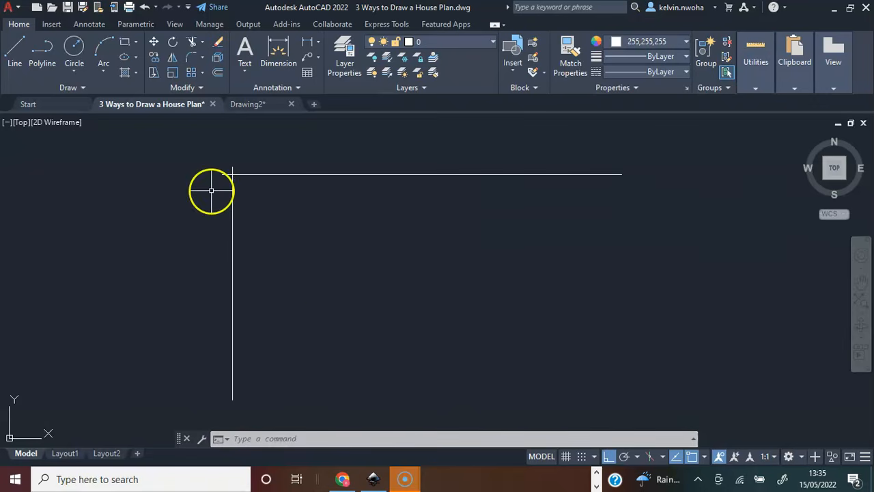
pyautogui.click(232, 315)
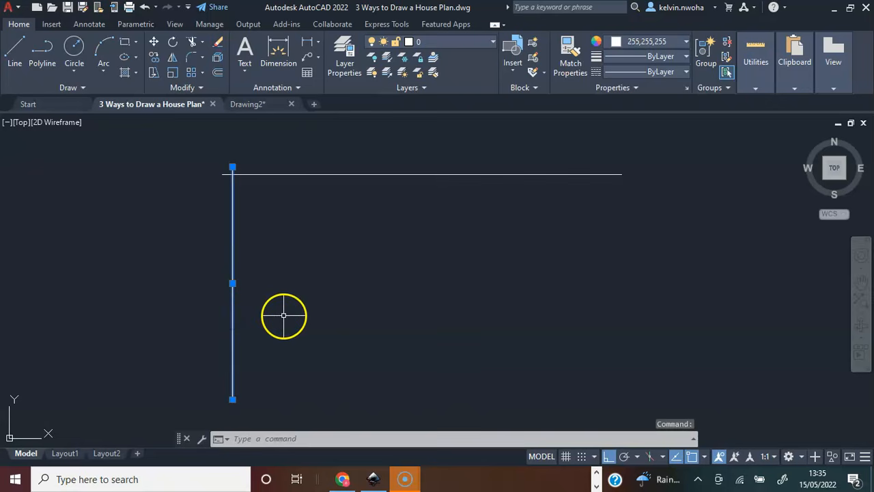
pyautogui.click(357, 176)
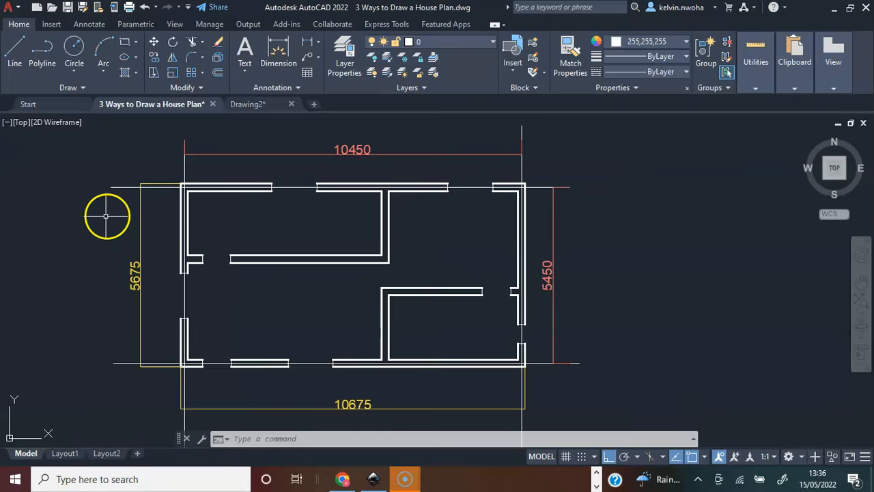
pyautogui.click(552, 290)
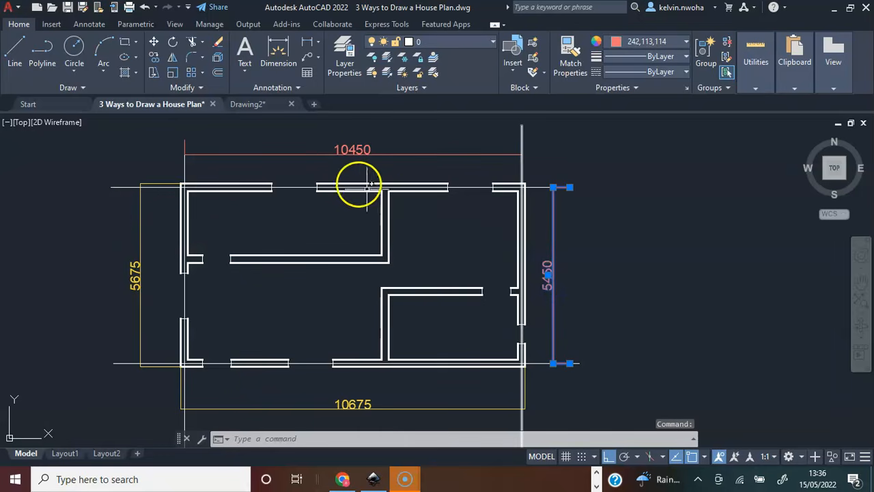
pyautogui.click(351, 155)
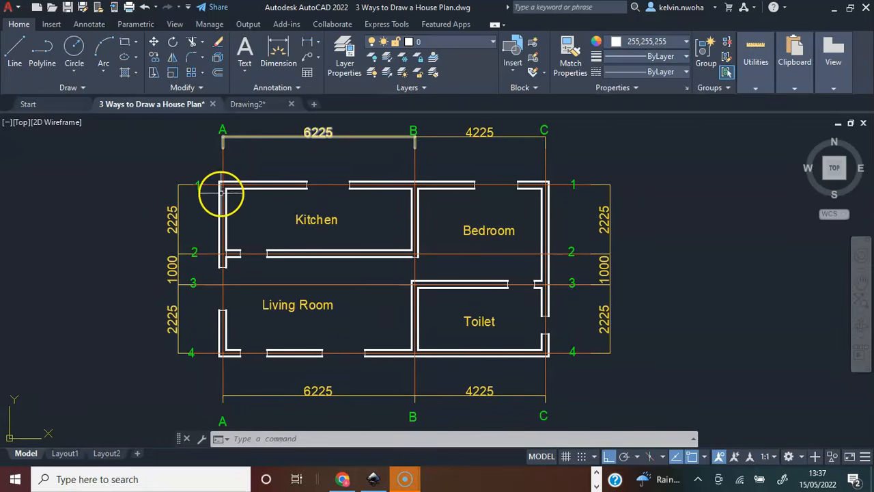
# Highlight vertical centrelines A and B in the labelled house plan to check the spacing between them.
pyautogui.click(223, 196)
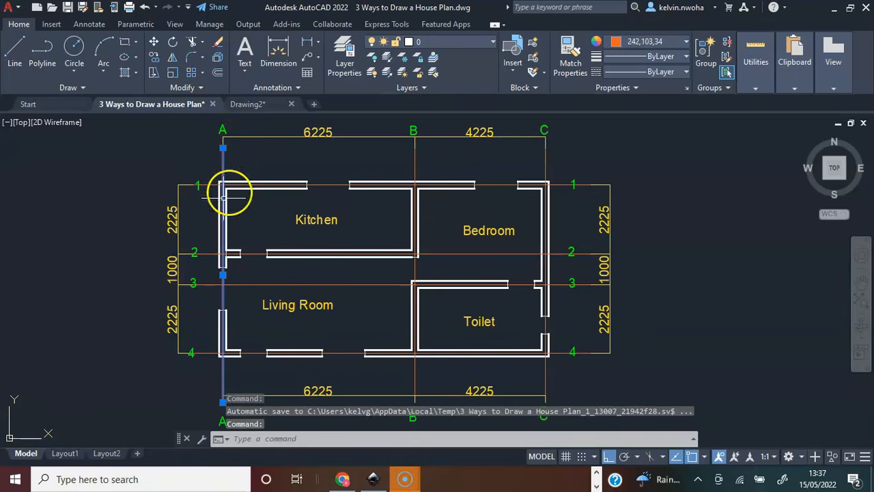
pyautogui.click(415, 156)
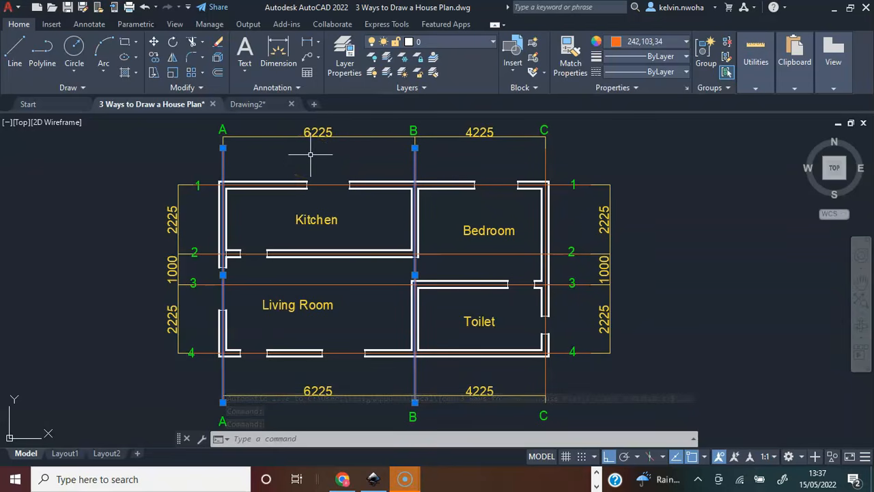
pyautogui.click(112, 365)
pyautogui.click(166, 375)
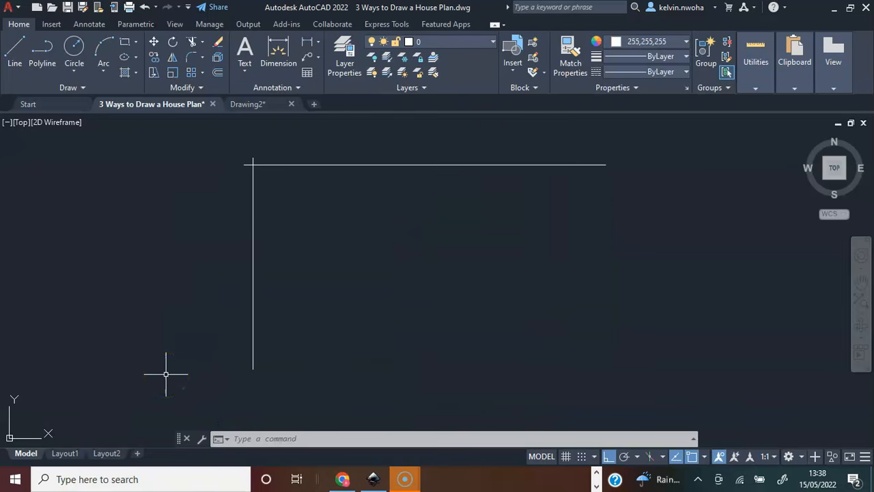
# Offset the new vertical line 6225 to the right.
pyautogui.write('OFFSET')
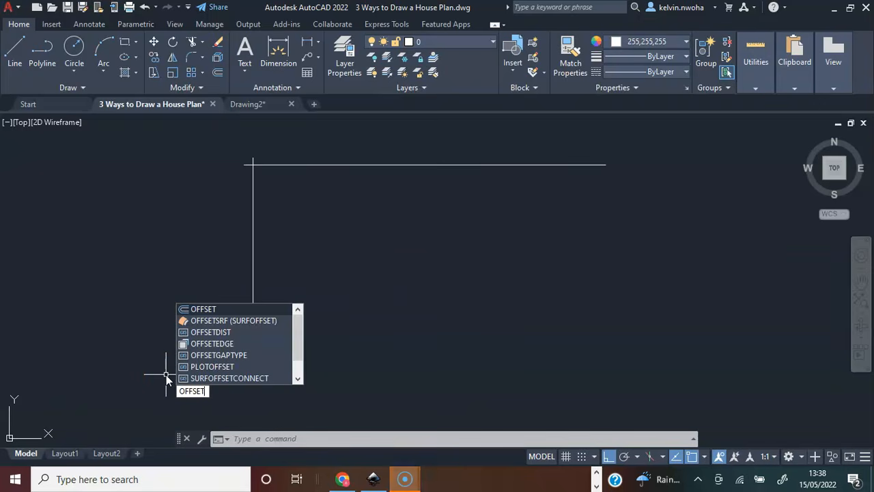
pyautogui.press('Return')
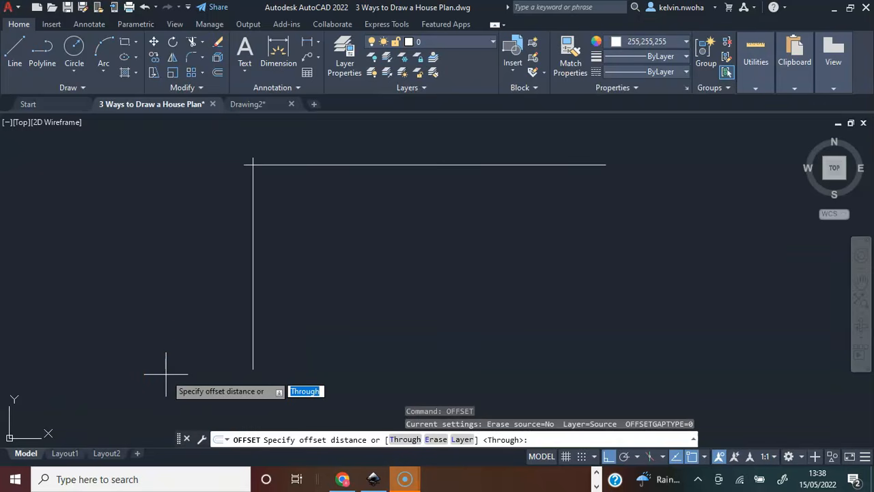
pyautogui.write('6225')
pyautogui.press('Return')
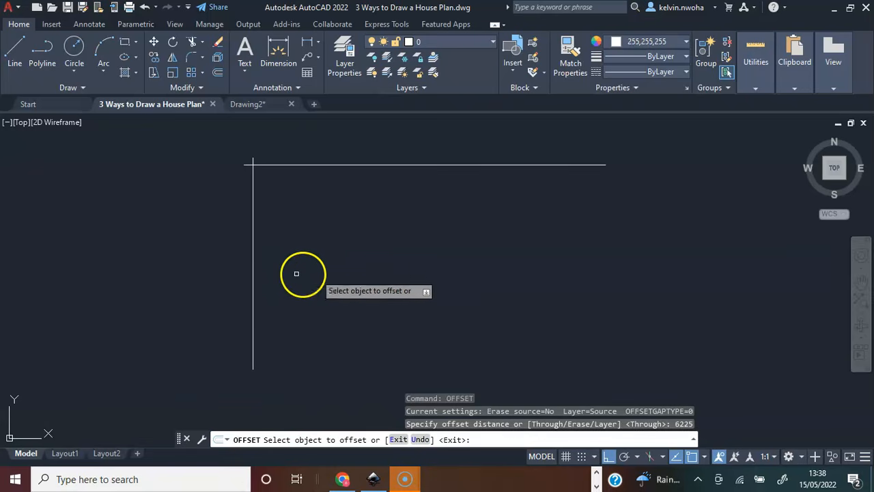
pyautogui.click(254, 244)
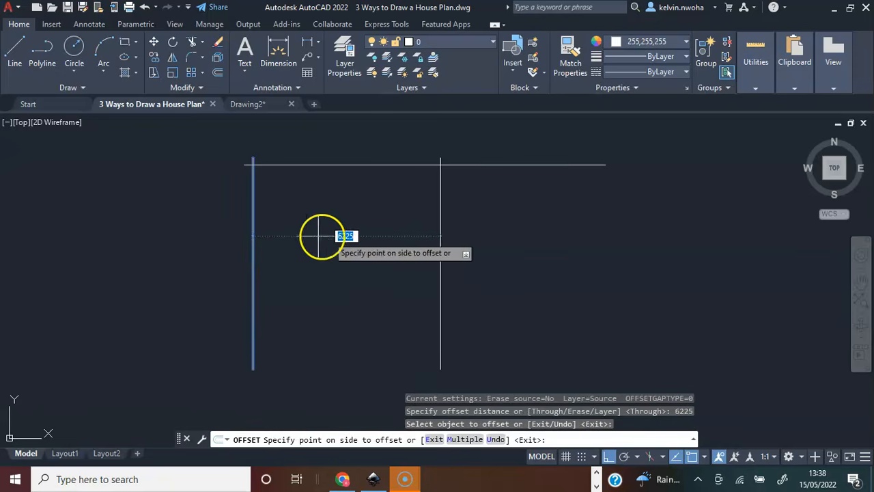
pyautogui.click(480, 236)
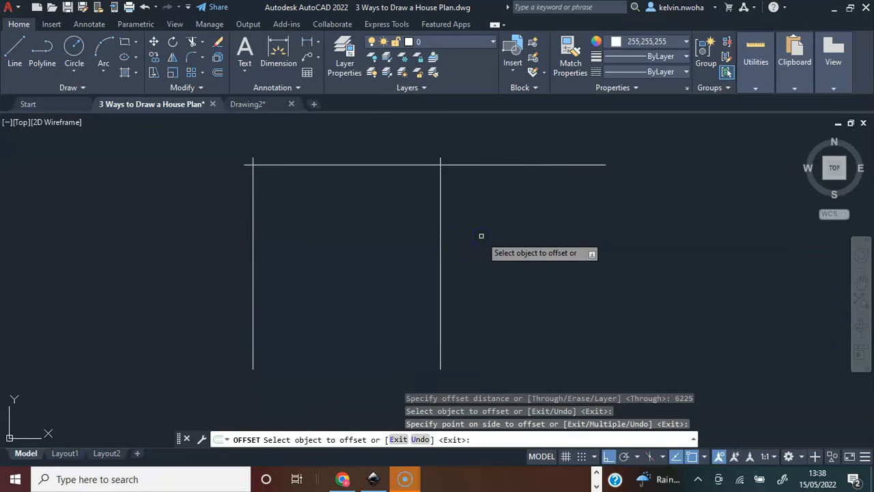
pyautogui.press('Return')
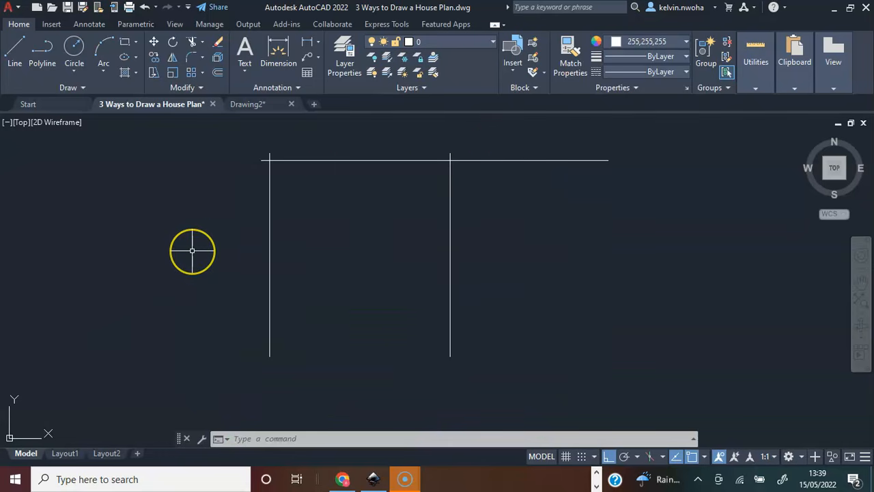
# Offset the second vertical line 4225 to the right.
pyautogui.write('OFFSET')
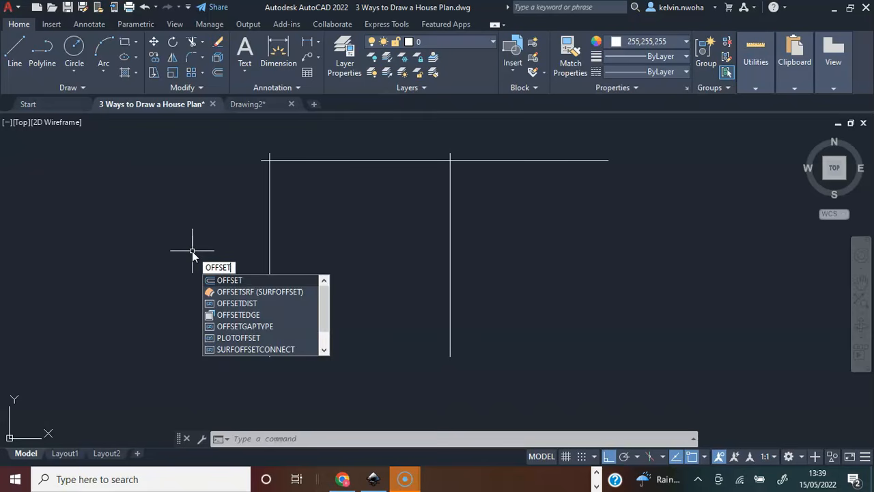
pyautogui.press('Return')
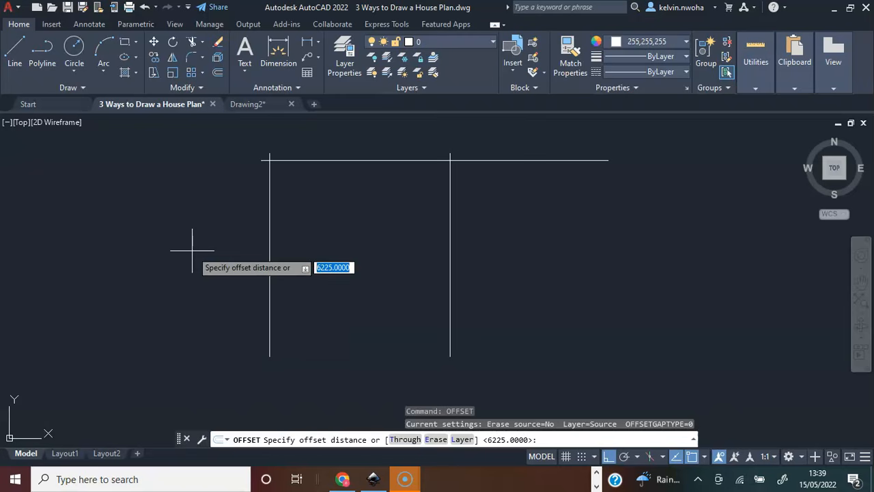
pyautogui.write('4225')
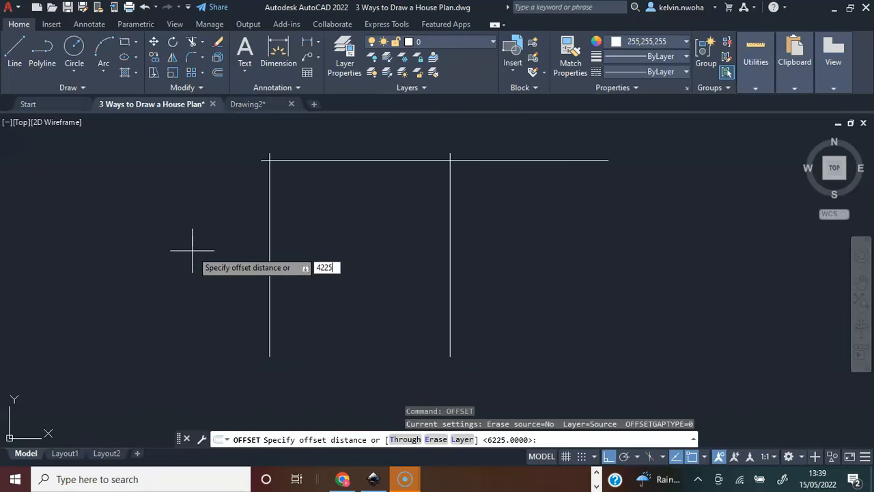
pyautogui.press('Return')
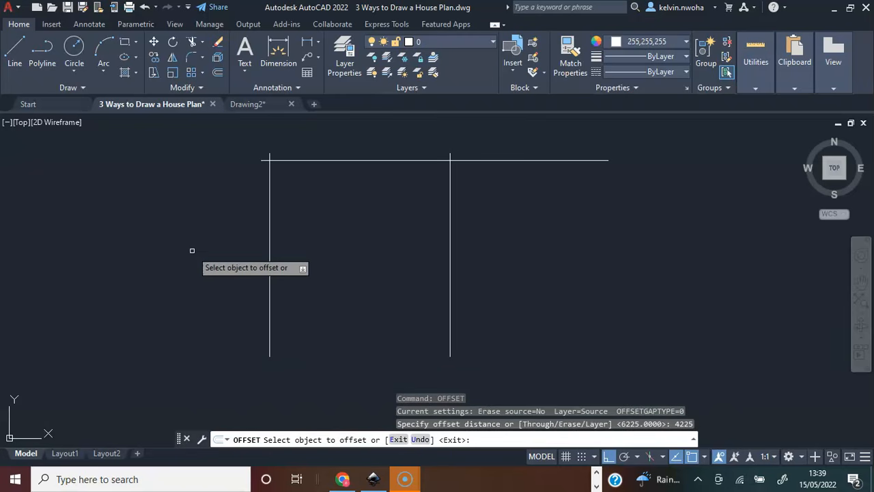
pyautogui.click(450, 250)
pyautogui.click(604, 246)
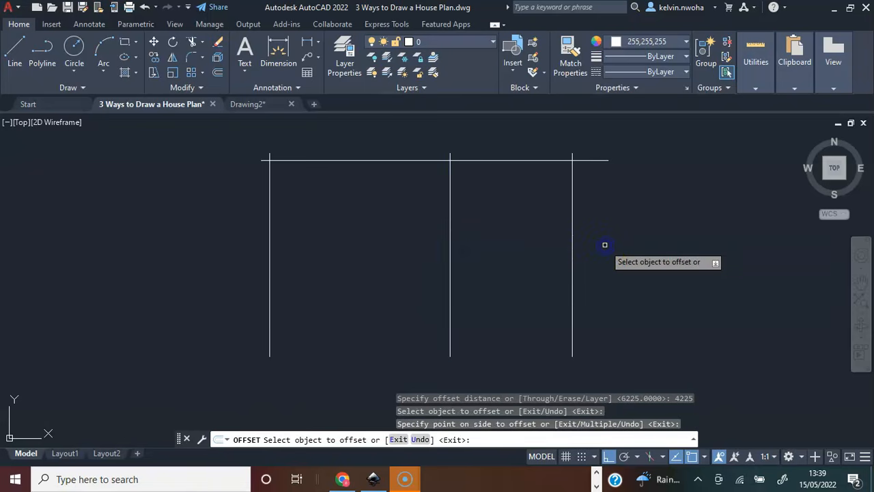
pyautogui.press('Return')
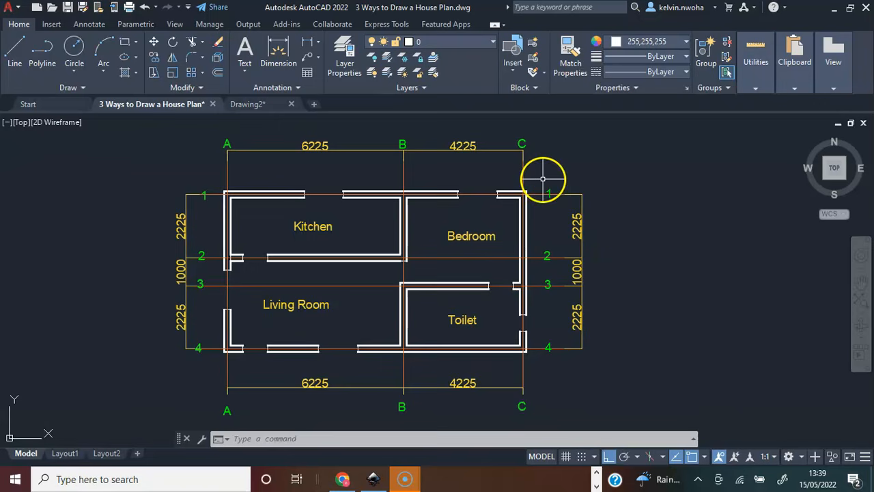
# Highlight the labelled plan's vertical centrelines, and separately horizontal centrelines 1 and 2.
pyautogui.click(540, 179)
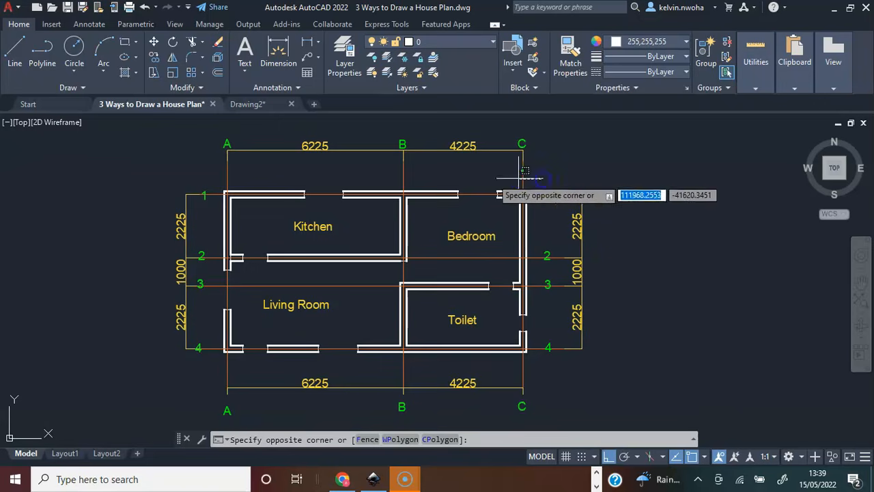
pyautogui.click(205, 172)
pyautogui.press('Escape')
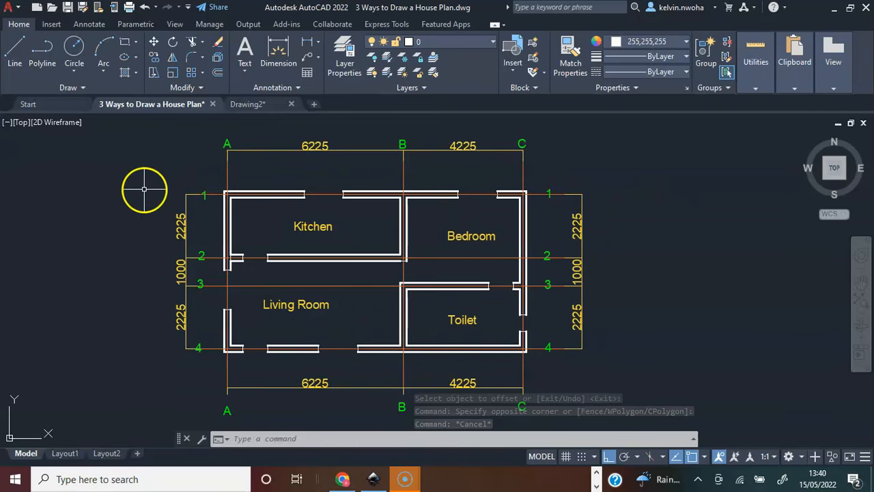
pyautogui.click(210, 195)
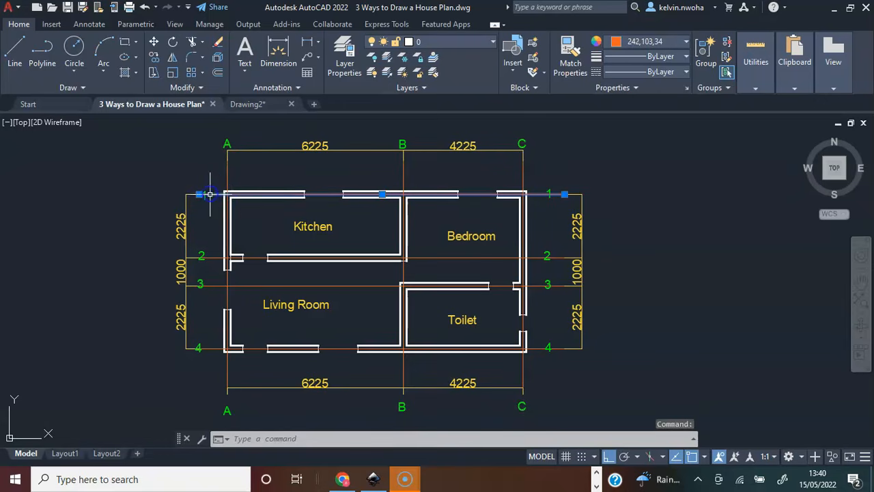
pyautogui.click(211, 258)
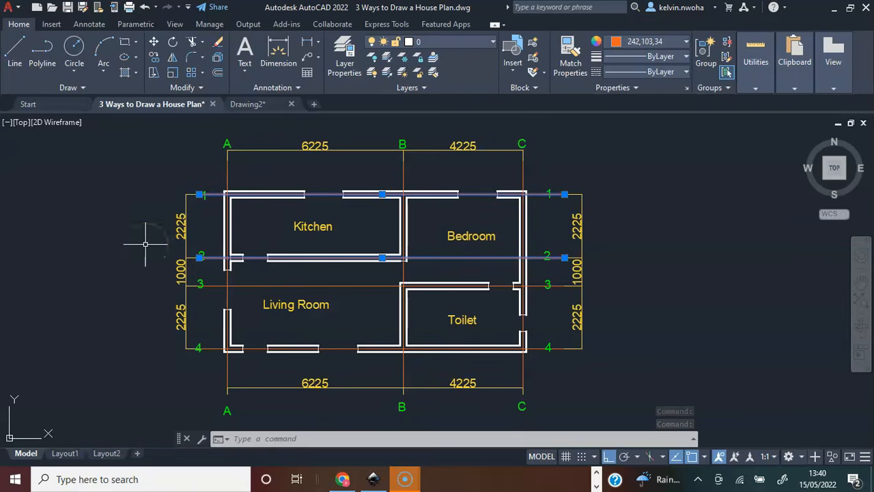
# Offset the uppermost horizontal line 2225 downwards to create the second horizontal centreline.
pyautogui.click(593, 269)
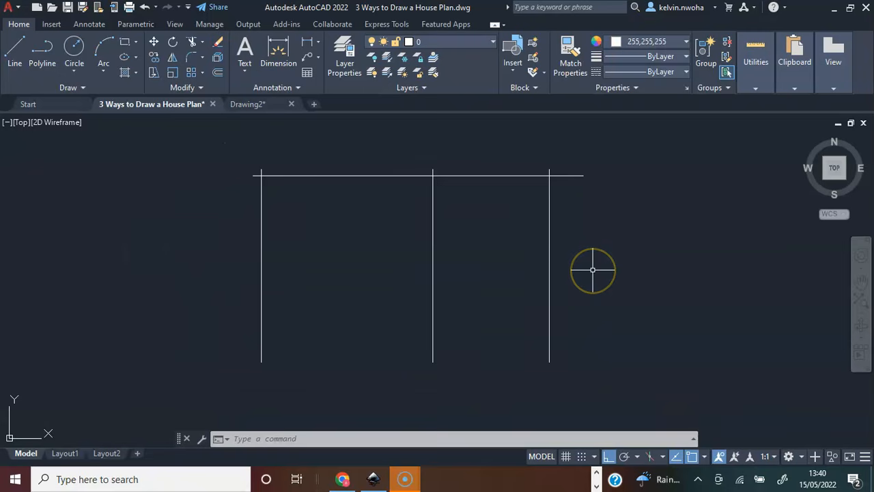
pyautogui.write('OFFSET')
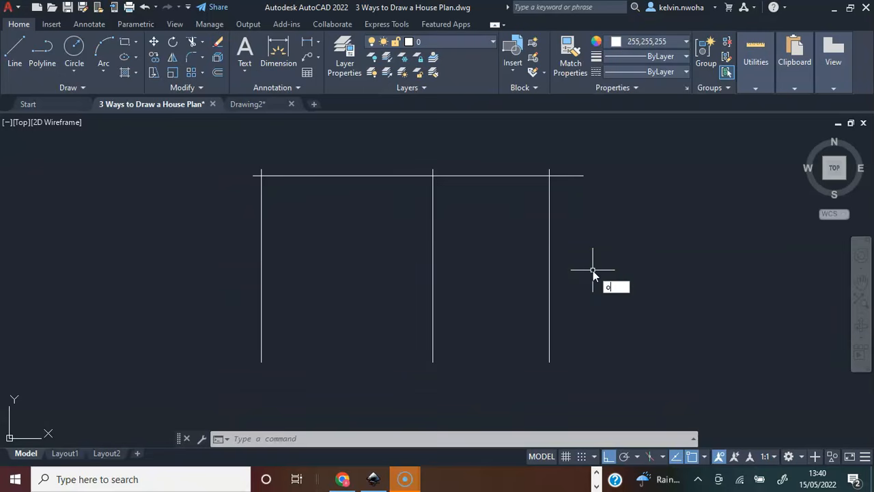
pyautogui.press('Return')
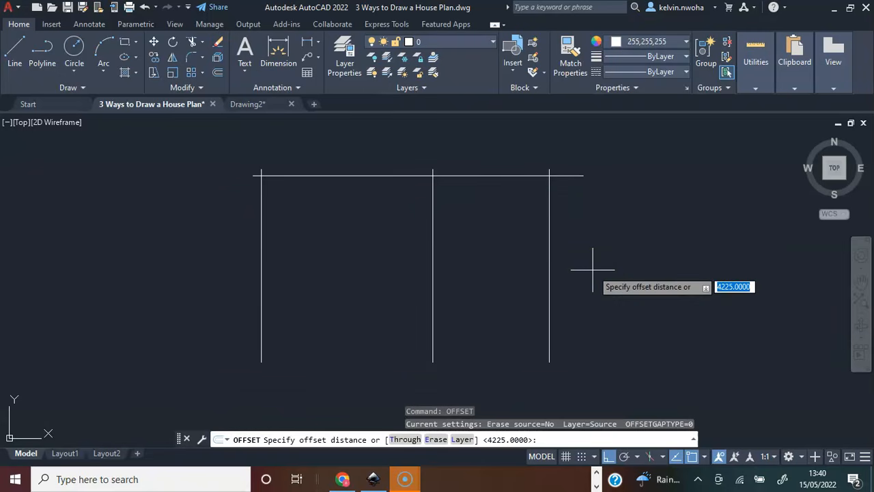
pyautogui.write('2225')
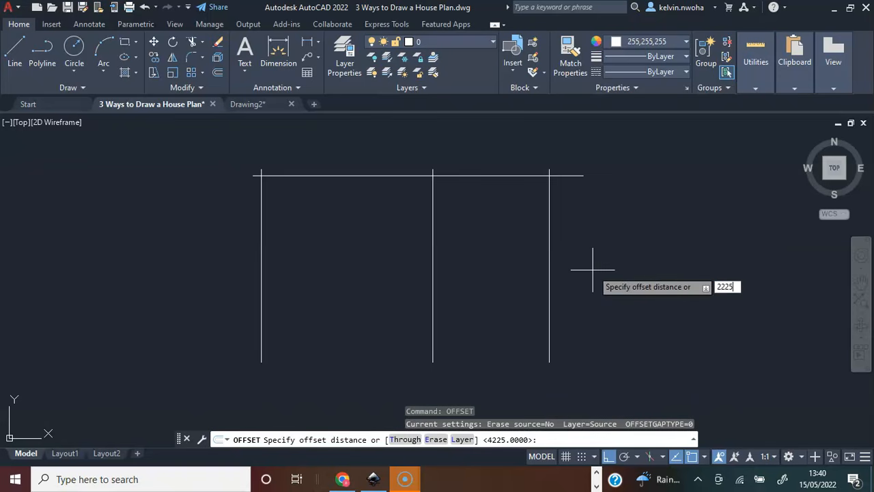
pyautogui.press('Return')
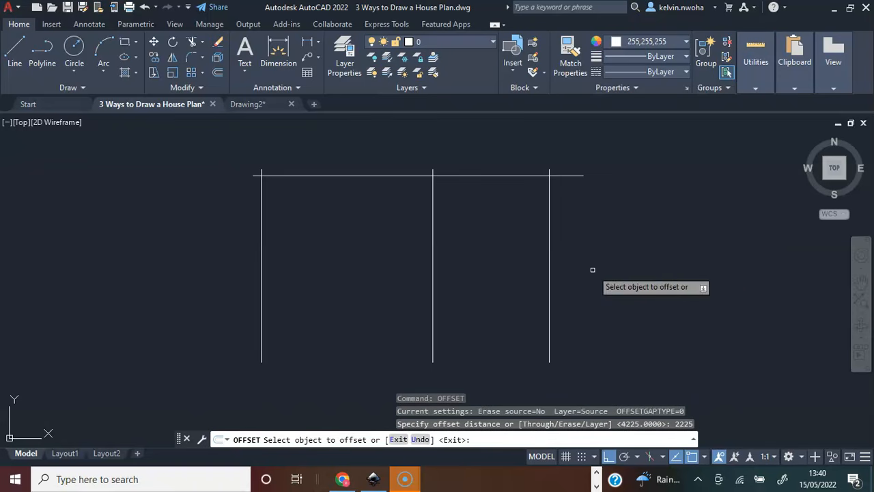
pyautogui.click(380, 176)
pyautogui.click(345, 295)
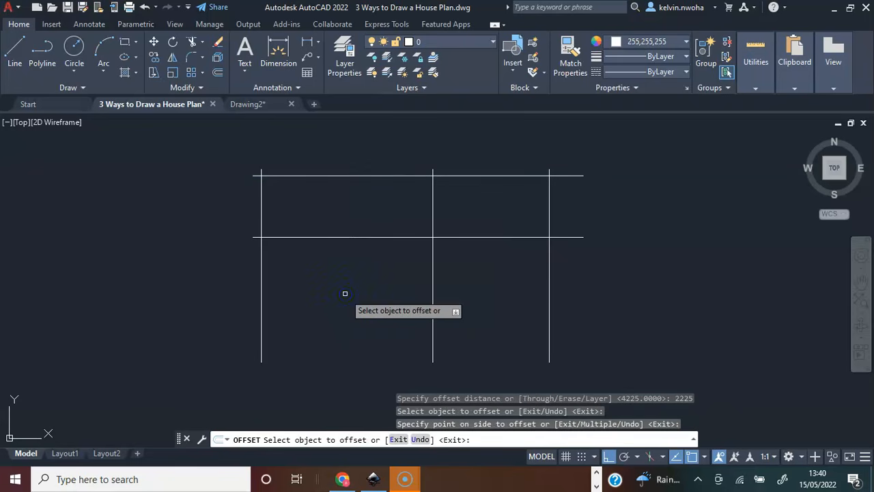
pyautogui.press('Return')
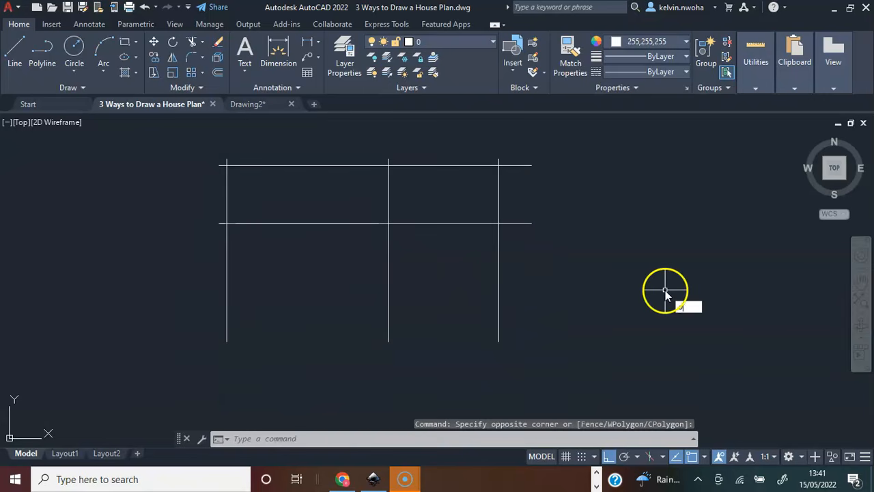
# Offset the second horizontal centreline 1000 downwards to create the third one.
pyautogui.write('FFSET')
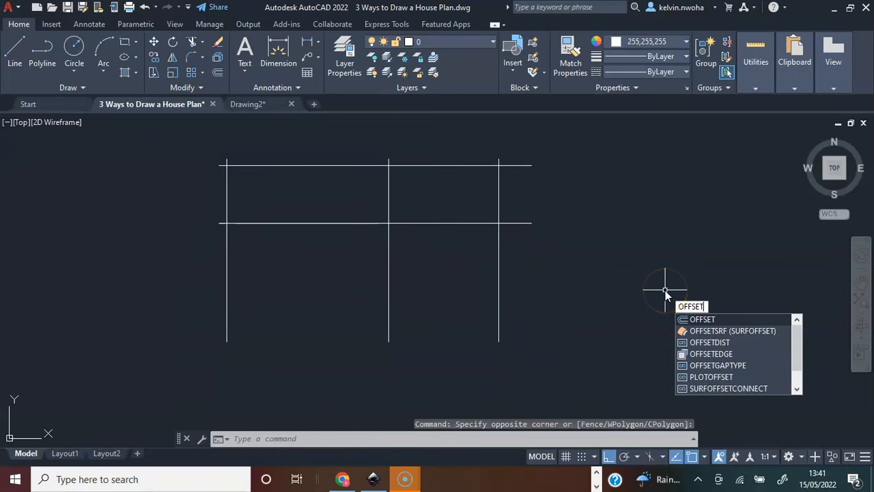
pyautogui.press('Return')
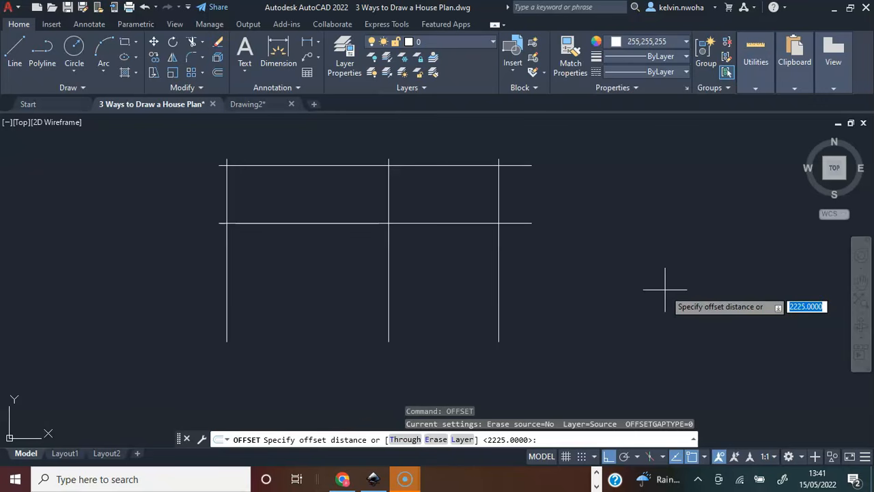
pyautogui.write('1000')
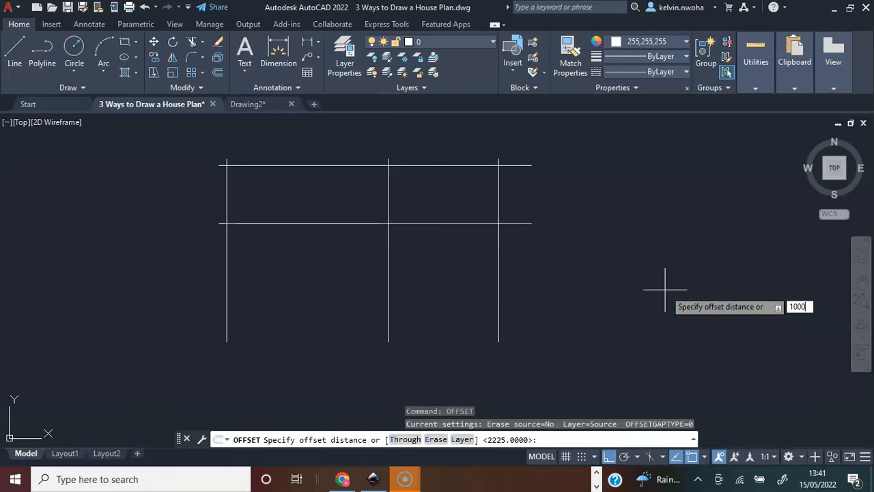
pyautogui.press('Return')
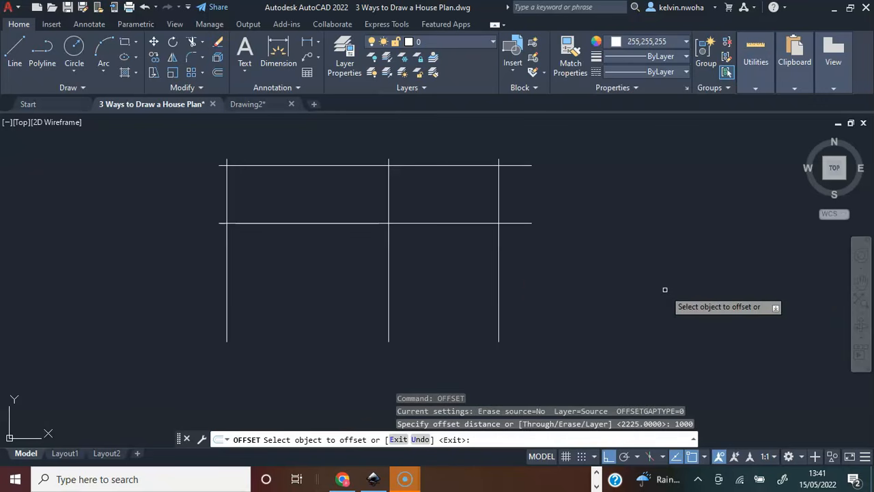
pyautogui.click(371, 222)
pyautogui.click(349, 321)
pyautogui.press('Return')
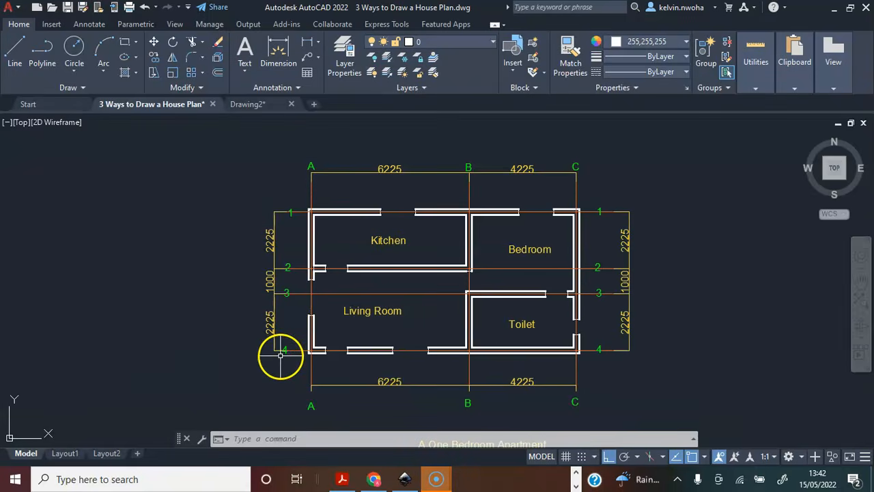
# Offset the third horizontal centreline 2225 downwards to create the fourth one.
pyautogui.scroll(4, 274, 331)
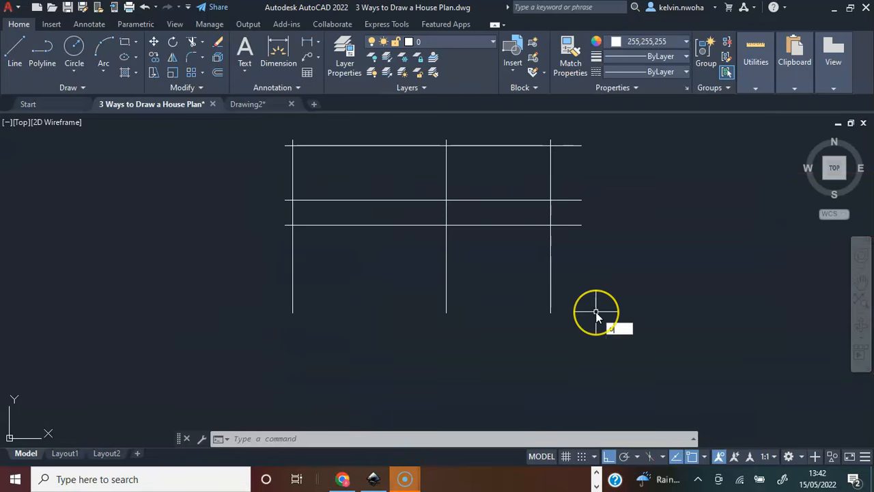
pyautogui.write('OffSET')
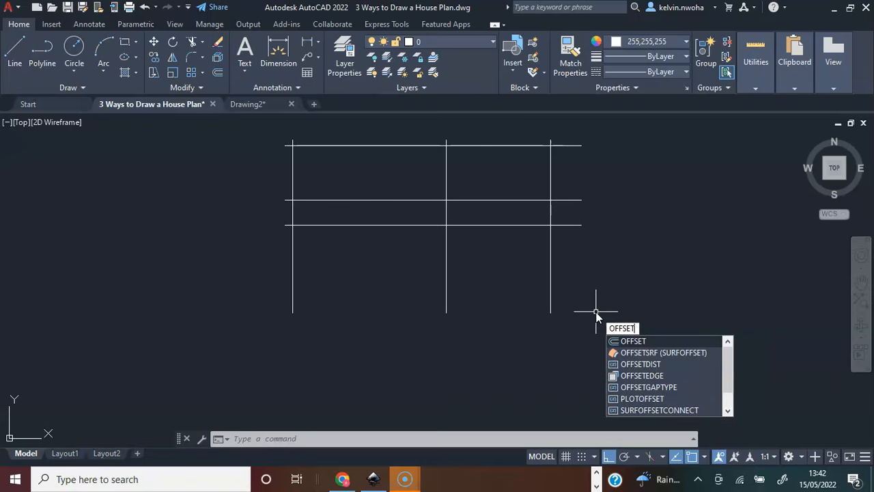
pyautogui.press('Return')
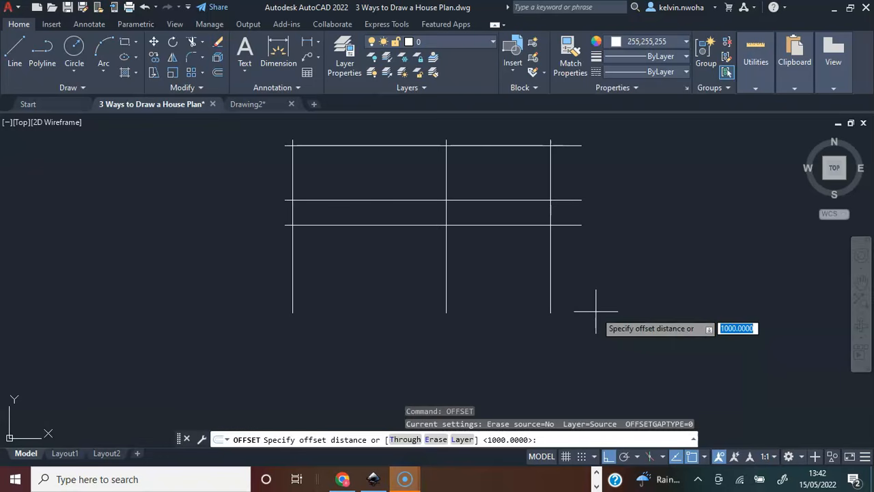
pyautogui.write('2225')
pyautogui.press('Return')
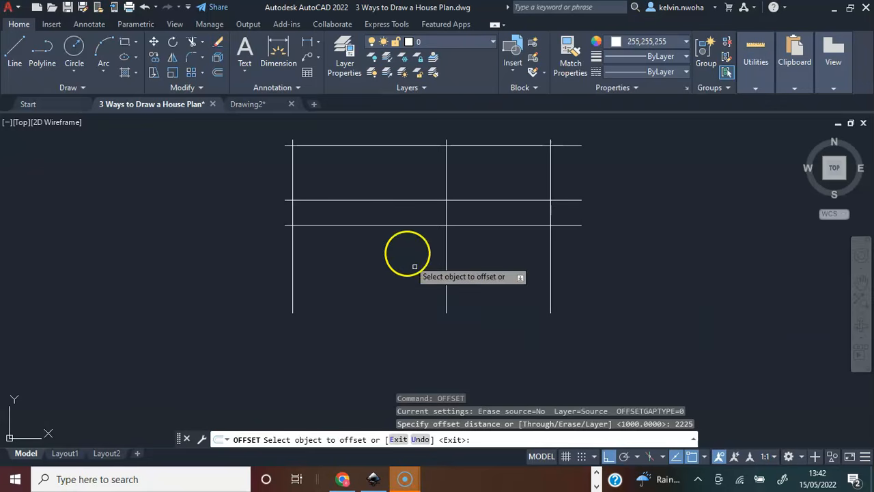
pyautogui.click(386, 225)
pyautogui.click(384, 292)
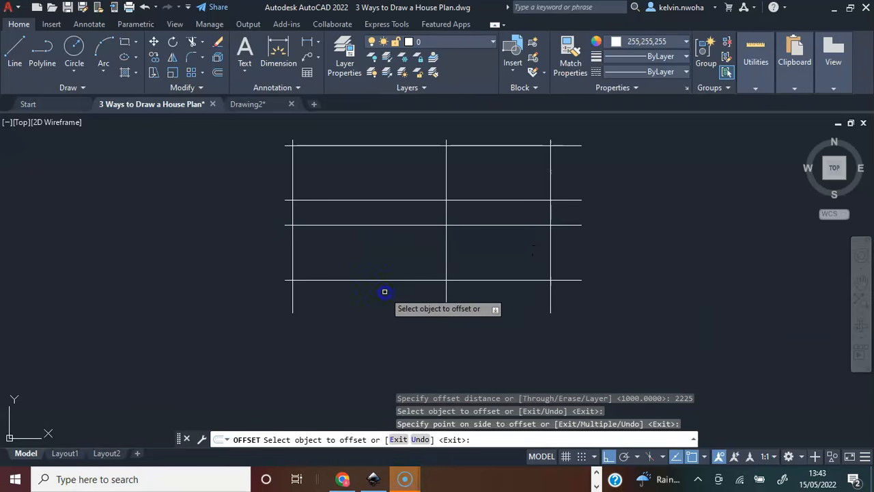
pyautogui.press('Return')
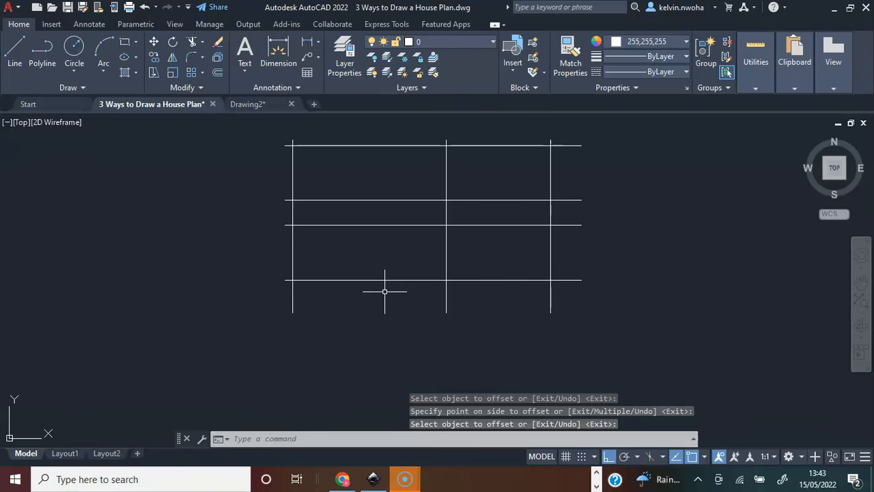
pyautogui.click(389, 295)
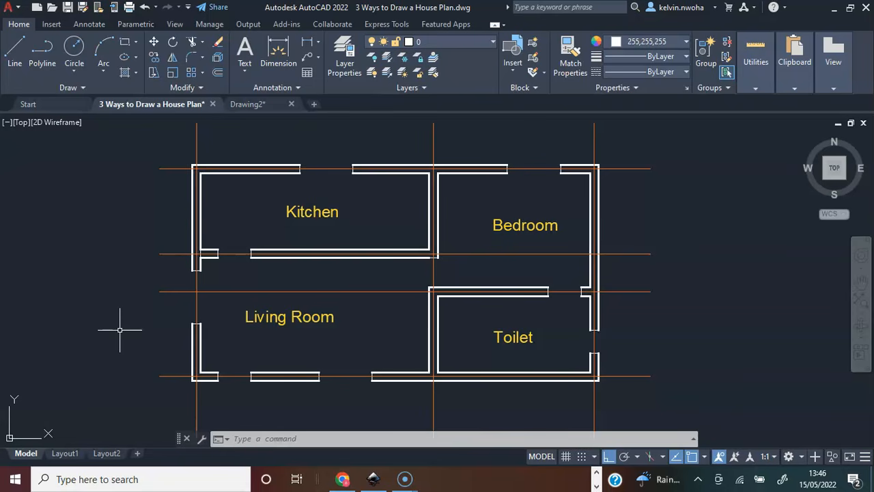
# Offset the uppermost horizontal centreline 112.5 both upwards and downwards to form the top wall's faces.
pyautogui.scroll(6, 193, 152)
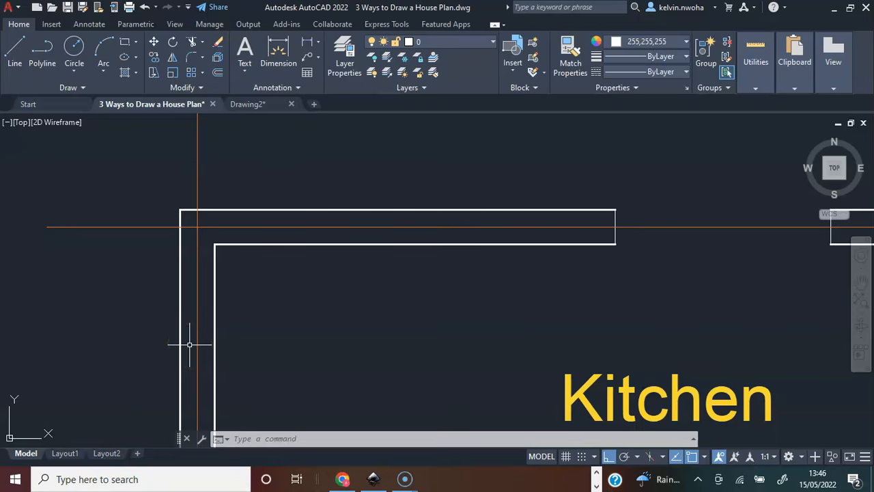
pyautogui.middleClick(77, 323)
pyautogui.middleClick(77, 323)
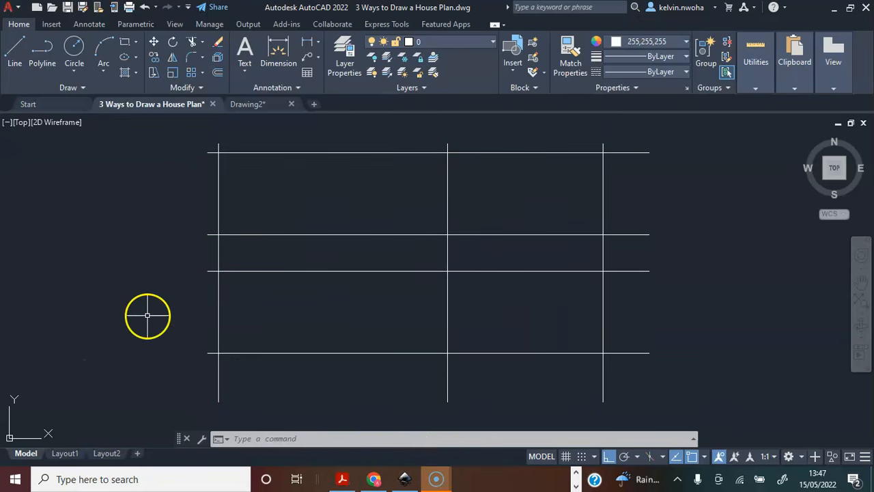
pyautogui.write('OFFSET')
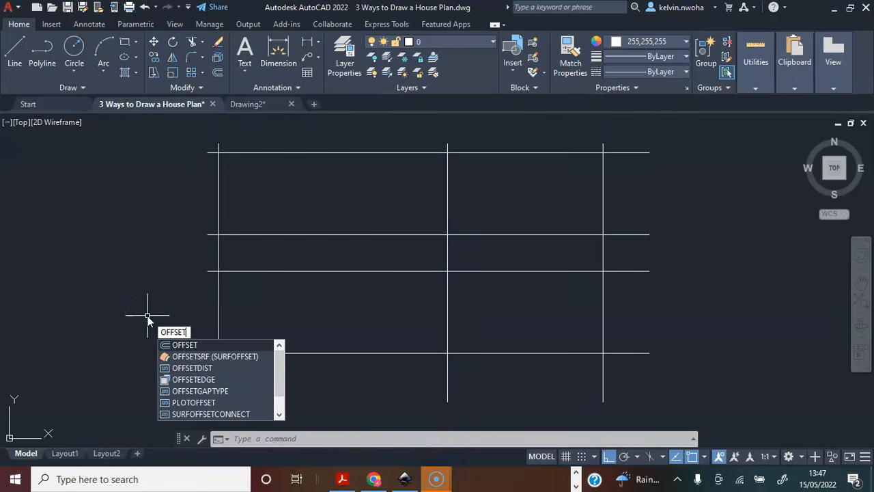
pyautogui.press('Return')
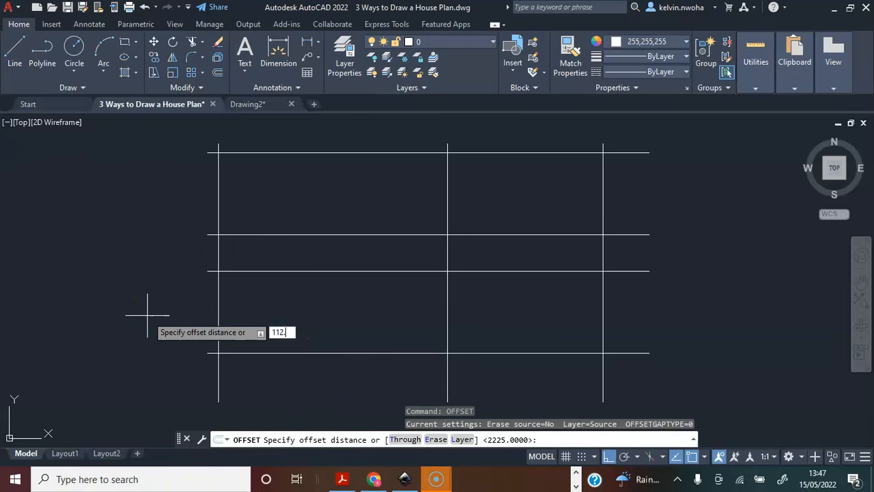
pyautogui.press('Return')
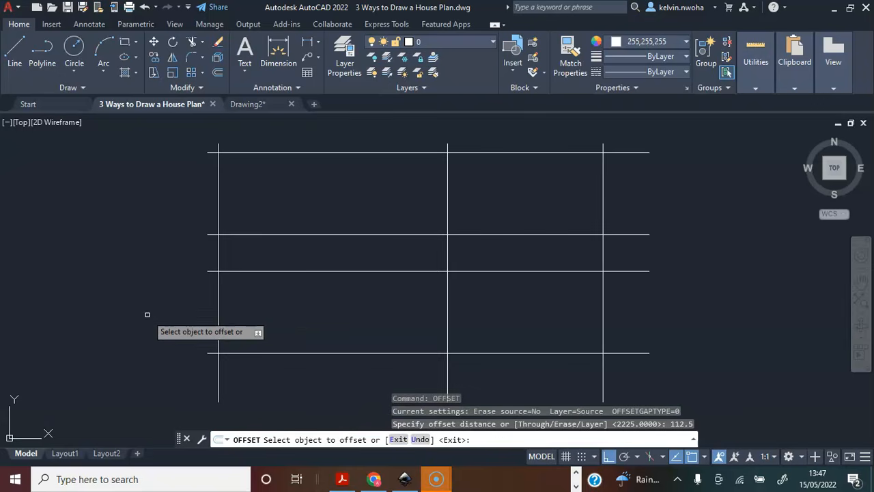
pyautogui.scroll(2, 307, 192)
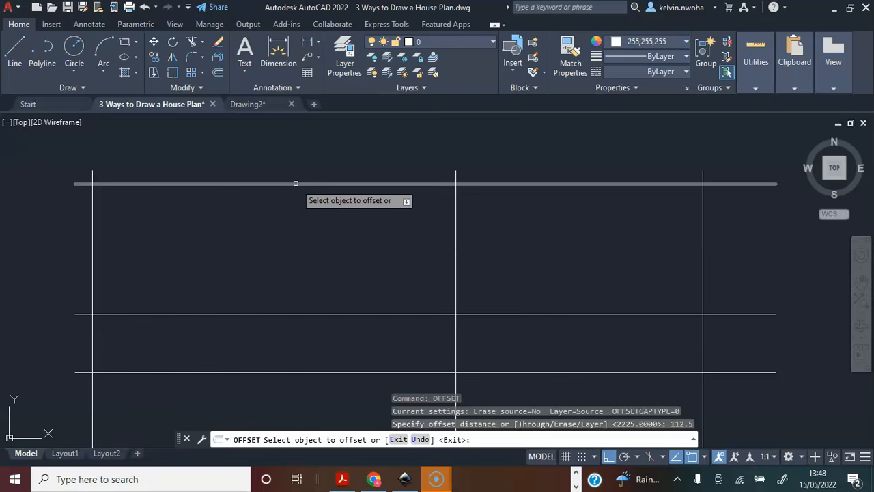
pyautogui.click(296, 183)
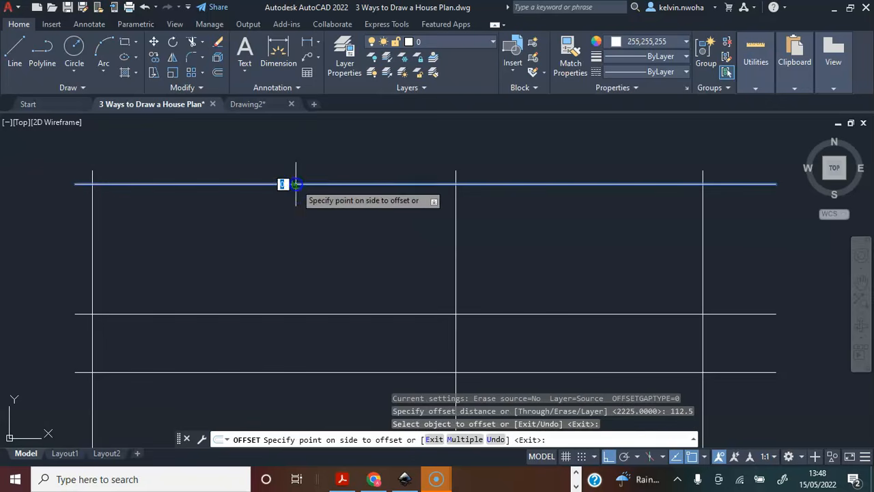
pyautogui.click(295, 154)
pyautogui.click(294, 182)
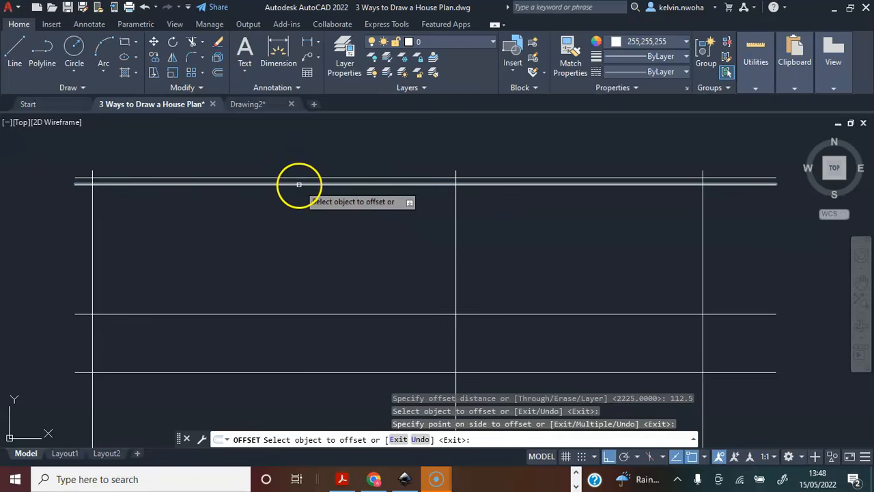
pyautogui.click(302, 220)
pyautogui.moveTo(301, 220); pyautogui.dragTo(293, 168, button='middle')
# Offset the second horizontal centreline 112.5 both upwards and downwards.
pyautogui.moveTo(151, 243); pyautogui.dragTo(241, 252, button='middle')
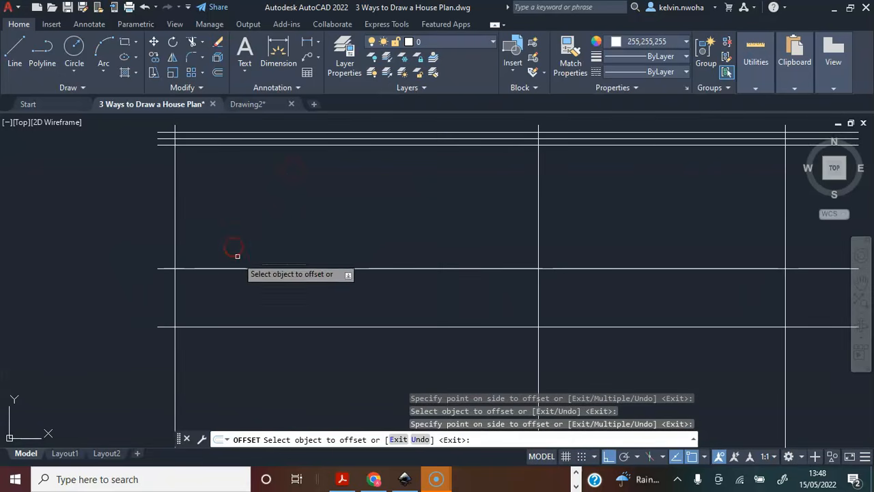
pyautogui.click(241, 267)
pyautogui.click(254, 233)
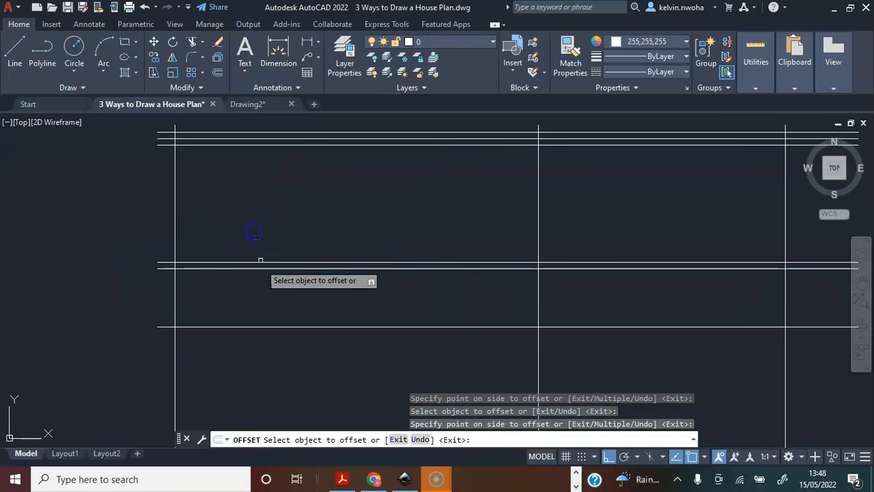
pyautogui.click(259, 268)
pyautogui.click(264, 292)
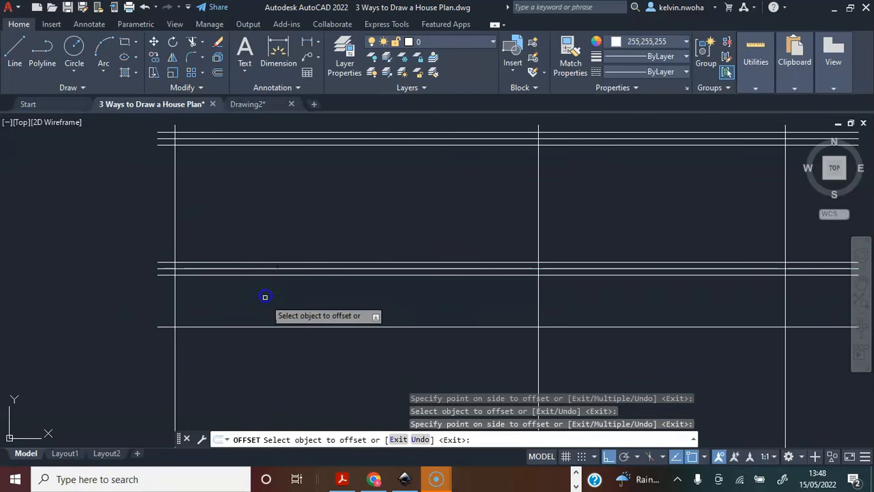
# Offset the third horizontal centreline by the same 112.5 both upwards and downwards.
pyautogui.click(267, 326)
pyautogui.click(269, 296)
pyautogui.click(284, 327)
pyautogui.click(283, 357)
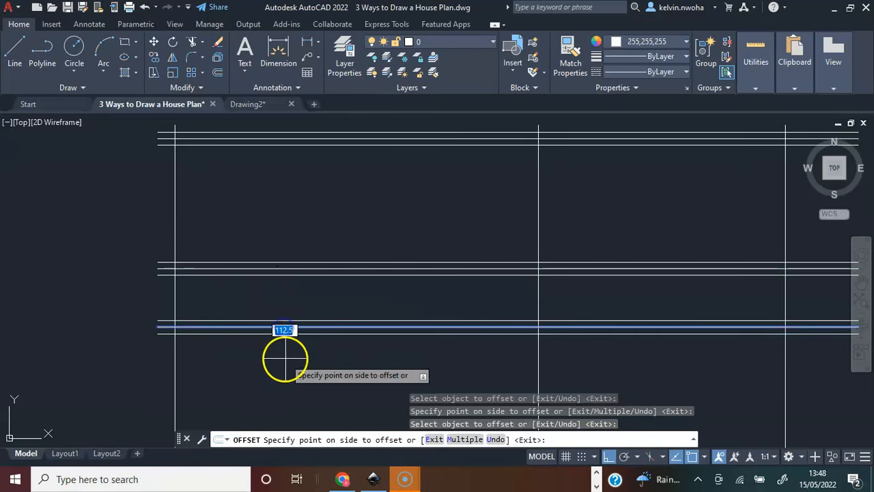
# Offset the lowest horizontal centreline 112.5 both upwards and downwards to form the bottom wall's faces.
pyautogui.scroll(-4, 225, 320)
pyautogui.scroll(5, 229, 287)
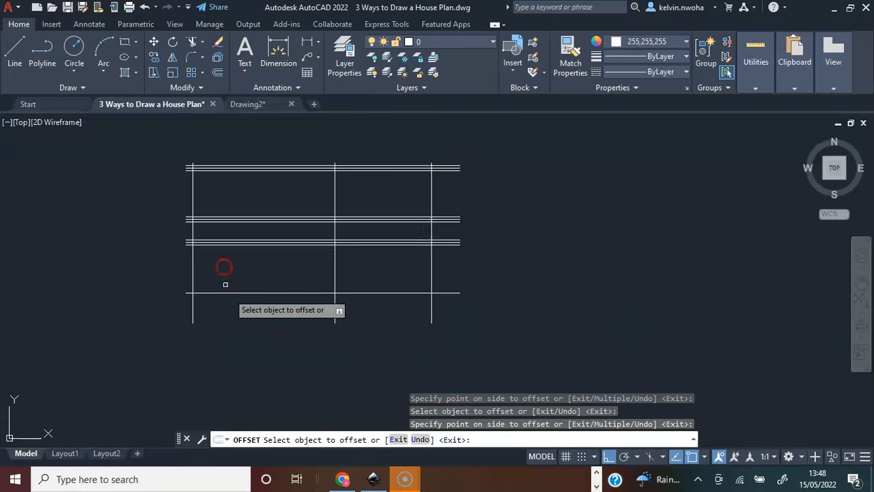
pyautogui.click(229, 294)
pyautogui.click(250, 237)
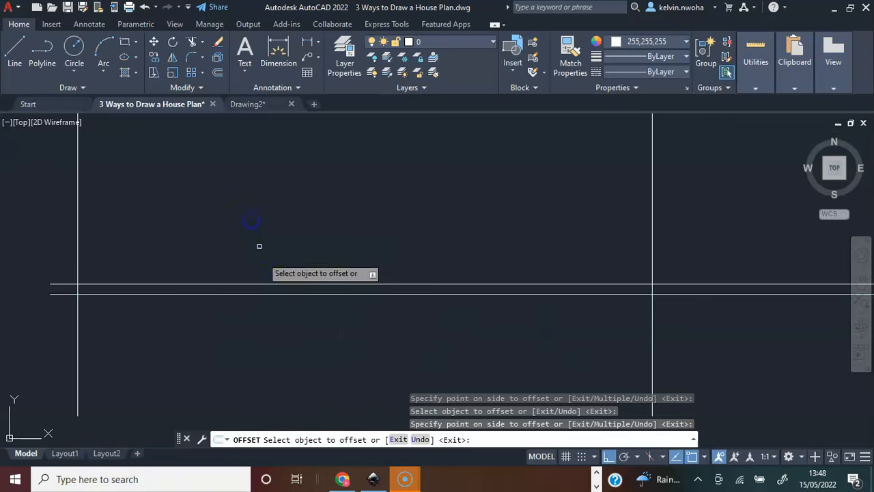
pyautogui.click(268, 295)
pyautogui.click(277, 339)
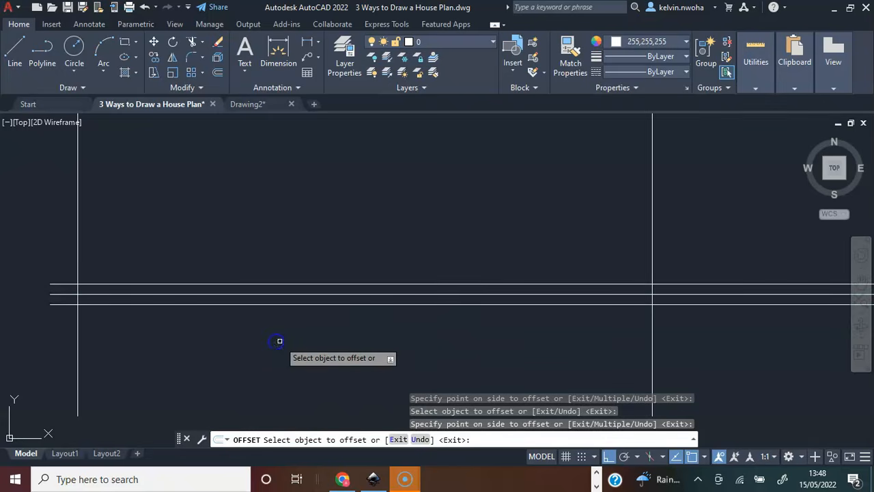
# Offset the leftmost vertical centreline 112.5 to both the left and the right to form the left wall's faces.
pyautogui.scroll(-4, 279, 337)
pyautogui.scroll(2, 282, 288)
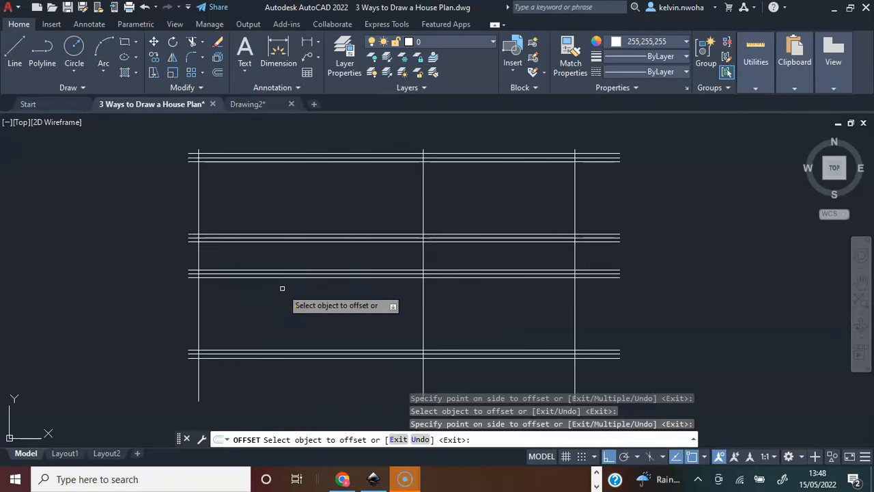
pyautogui.click(197, 201)
pyautogui.click(127, 206)
pyautogui.scroll(2, 203, 213)
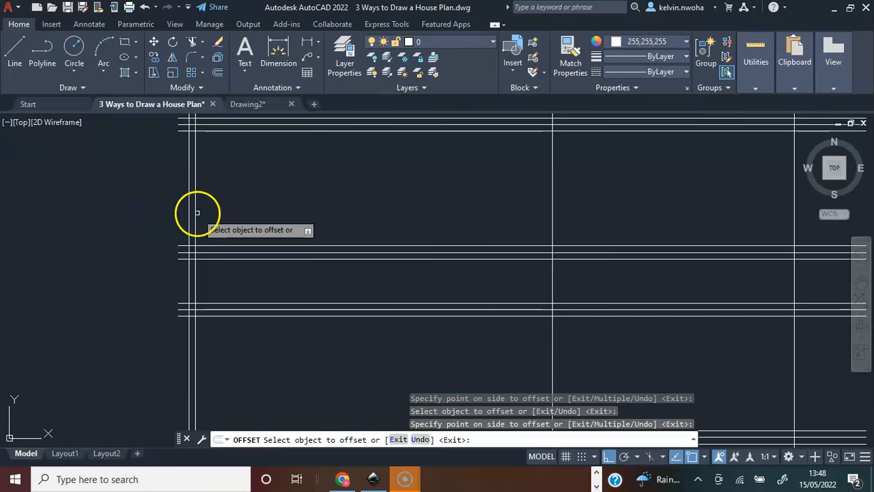
pyautogui.click(196, 212)
pyautogui.click(236, 214)
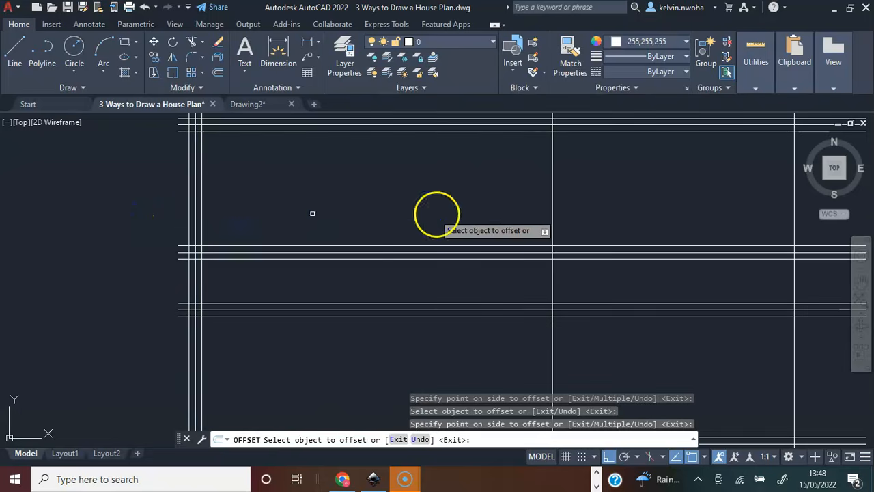
# Offset the middle vertical centreline 112.5 to both sides to form the dividing wall's faces.
pyautogui.click(553, 204)
pyautogui.click(632, 211)
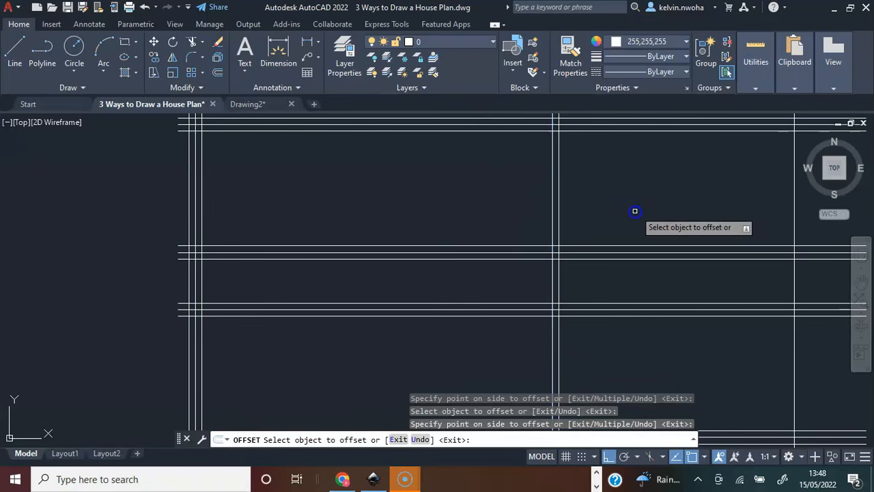
pyautogui.click(554, 213)
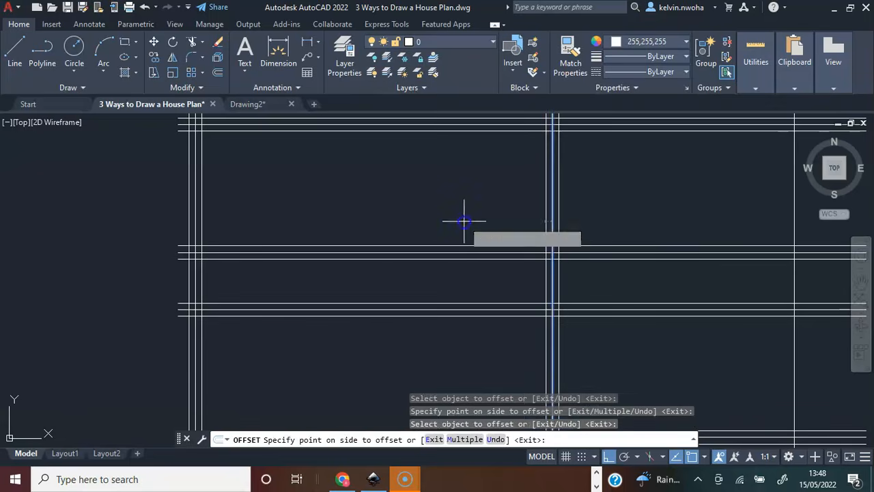
pyautogui.click(462, 220)
# Offset the rightmost vertical centreline by the same 112.5 to both sides and end the Offset command.
pyautogui.scroll(-4, 287, 234)
pyautogui.click(490, 234)
pyautogui.scroll(8, 490, 234)
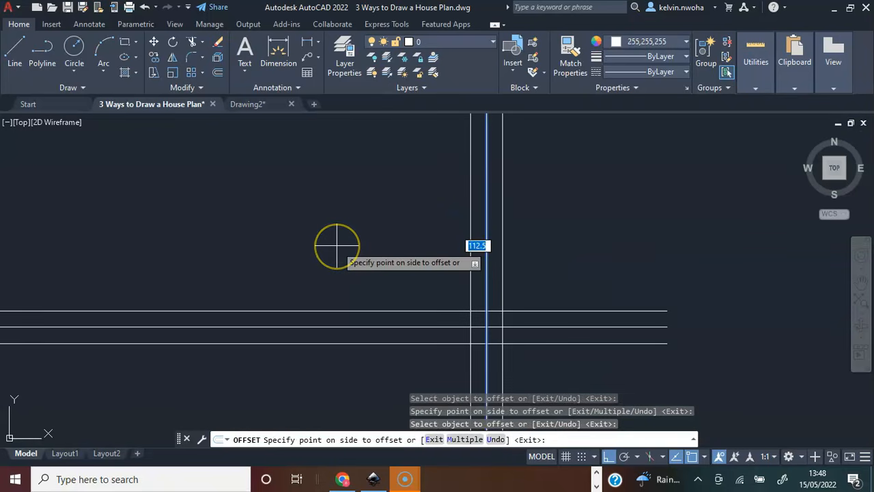
pyautogui.click(326, 245)
pyautogui.scroll(-5, 370, 260)
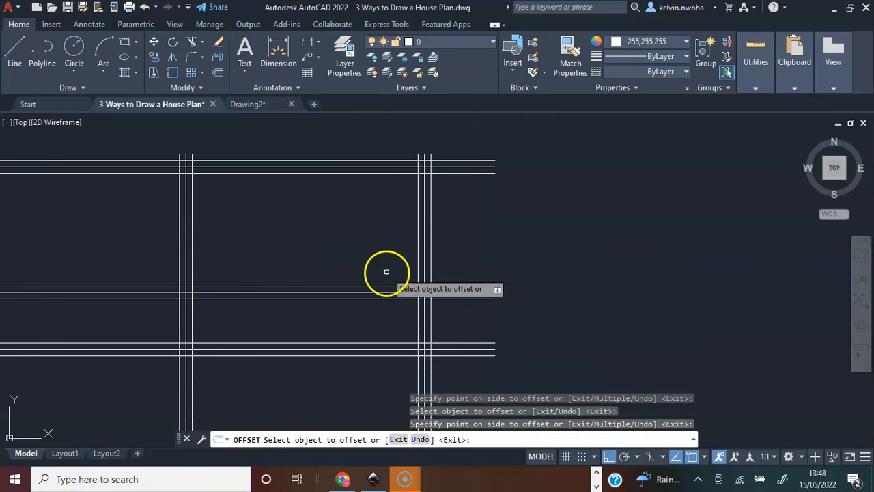
pyautogui.moveTo(317, 265); pyautogui.dragTo(502, 258, button='middle')
pyautogui.scroll(-3, 482, 258)
pyautogui.moveTo(406, 281); pyautogui.dragTo(397, 242, button='middle')
pyautogui.scroll(-2, 399, 225)
pyautogui.scroll(2, 400, 226)
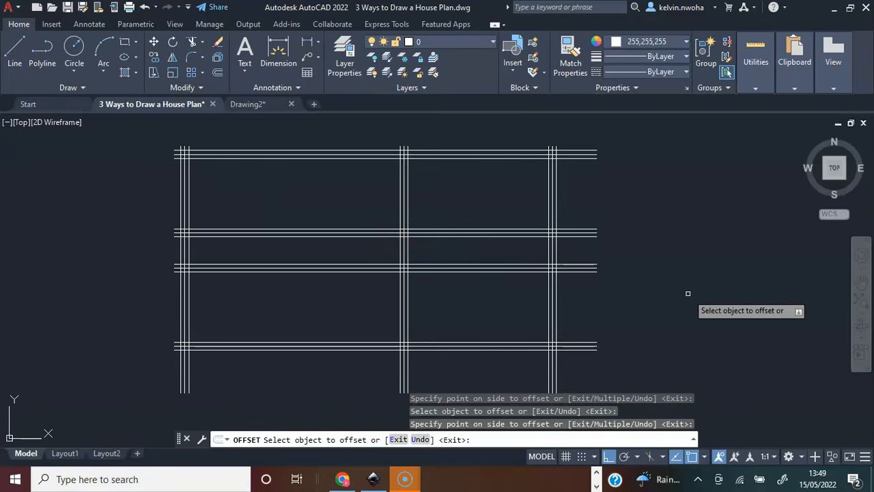
pyautogui.press('Escape')
# Trim the line ends that project beyond the right wall's outer face and below the bottom wall's outer face.
pyautogui.click(125, 340)
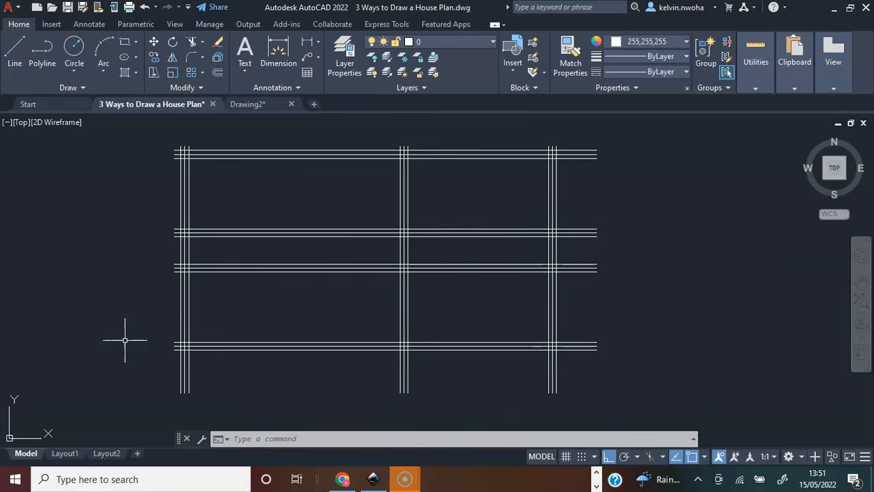
pyautogui.click(120, 323)
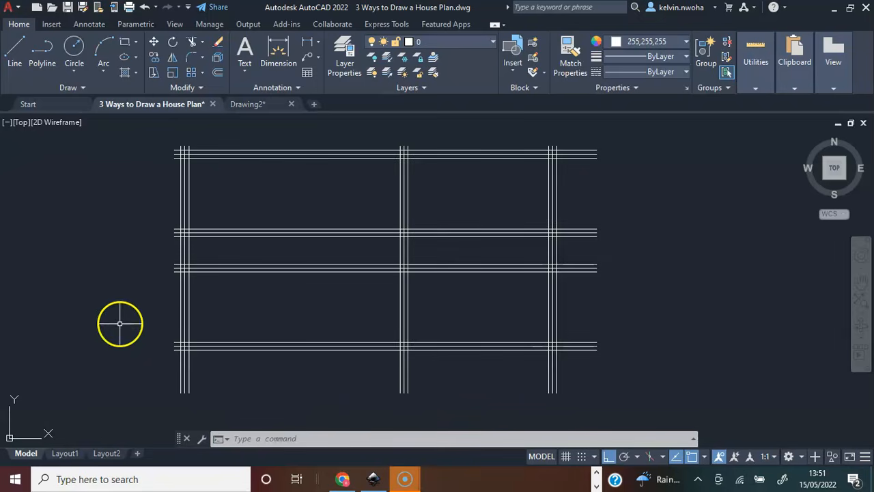
pyautogui.click(193, 42)
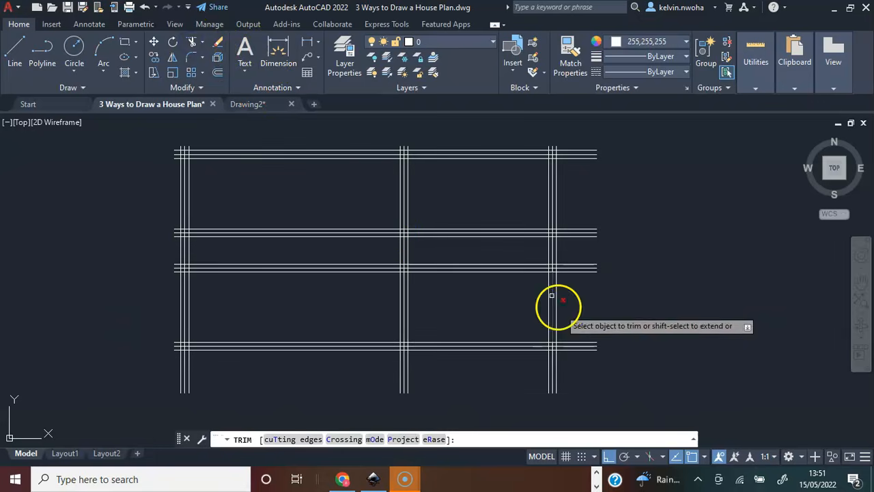
pyautogui.moveTo(599, 371); pyautogui.dragTo(583, 138)
pyautogui.moveTo(606, 363); pyautogui.dragTo(572, 292)
pyautogui.moveTo(582, 374); pyautogui.dragTo(574, 319)
pyautogui.moveTo(569, 385)
pyautogui.mouseDown()
pyautogui.moveTo(513, 370)
pyautogui.moveTo(156, 367)
pyautogui.moveTo(160, 359)
pyautogui.mouseUp()
# Trim all horizontal line ends that project beyond the left wall's outer face.
pyautogui.scroll(2, 174, 330)
pyautogui.scroll(2, 174, 330)
pyautogui.moveTo(181, 400); pyautogui.dragTo(176, 345)
pyautogui.scroll(-4, 186, 356)
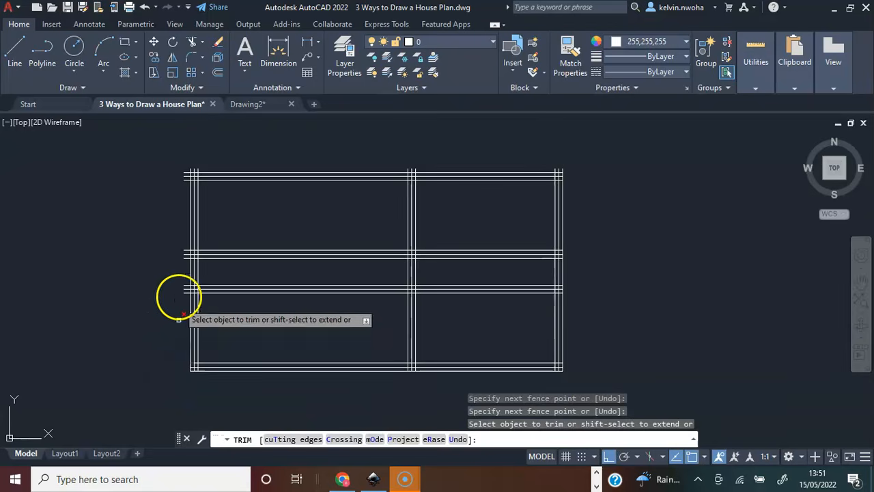
pyautogui.scroll(3, 178, 319)
pyautogui.moveTo(195, 386); pyautogui.dragTo(183, 186)
pyautogui.scroll(-3, 209, 332)
pyautogui.scroll(3, 212, 273)
pyautogui.moveTo(177, 274)
pyautogui.mouseDown()
pyautogui.moveTo(196, 219)
pyautogui.moveTo(189, 189)
pyautogui.mouseUp()
# Trim the vertical line ends of the left, right and middle walls that project above the top wall's outer face.
pyautogui.moveTo(258, 195); pyautogui.dragTo(171, 196)
pyautogui.moveTo(224, 201); pyautogui.dragTo(201, 198)
pyautogui.scroll(-3, 97, 220)
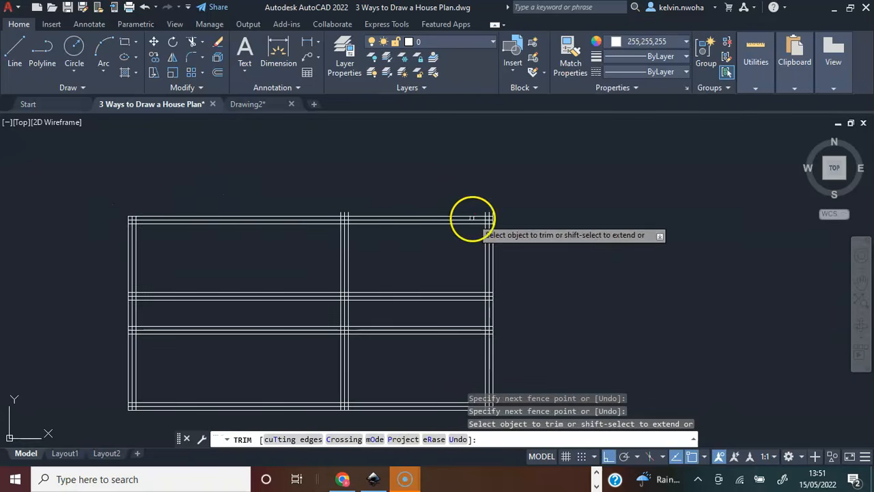
pyautogui.scroll(5, 471, 218)
pyautogui.moveTo(564, 225)
pyautogui.mouseDown()
pyautogui.moveTo(513, 211)
pyautogui.moveTo(503, 221)
pyautogui.mouseUp()
pyautogui.scroll(-4, 503, 221)
pyautogui.scroll(4, 290, 218)
pyautogui.moveTo(332, 219)
pyautogui.mouseDown()
pyautogui.moveTo(293, 205)
pyautogui.moveTo(259, 220)
pyautogui.mouseUp()
pyautogui.scroll(-4, 332, 203)
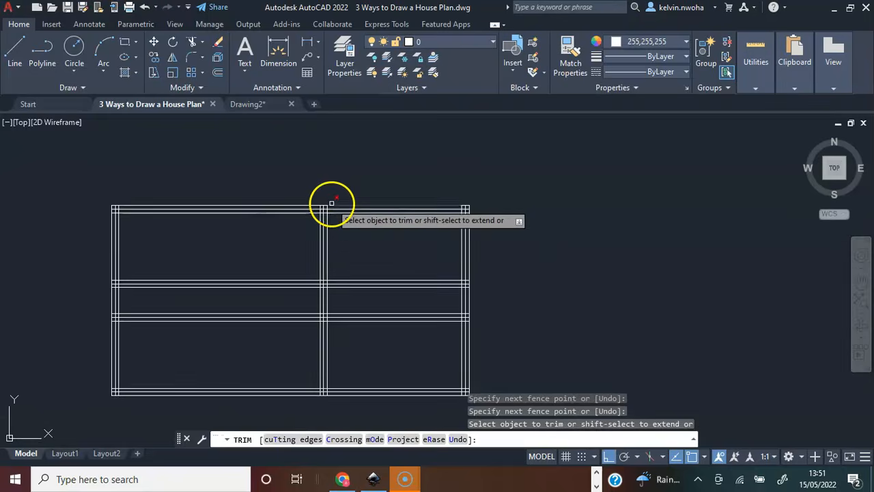
pyautogui.moveTo(356, 231); pyautogui.dragTo(416, 198, button='middle')
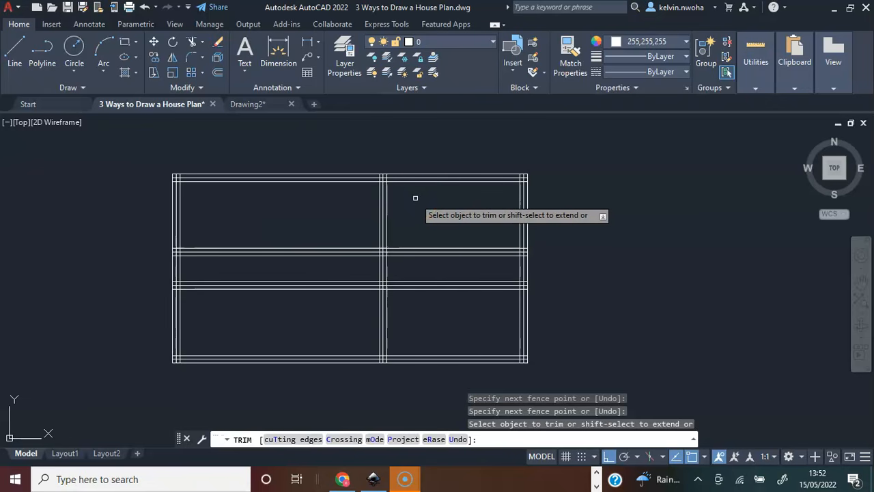
# Trim the crossing lines and centrelines at the top-right corner so only the inner and outer wall faces meet.
pyautogui.scroll(3, 523, 166)
pyautogui.scroll(2, 555, 180)
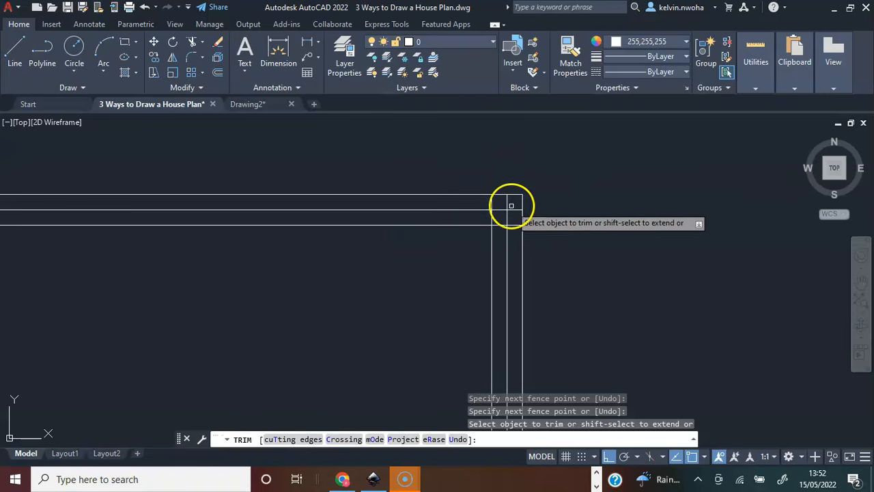
pyautogui.click(509, 202)
pyautogui.click(516, 232)
pyautogui.click(503, 206)
pyautogui.click(502, 206)
pyautogui.click(476, 205)
pyautogui.click(504, 221)
pyautogui.click(472, 207)
pyautogui.click(518, 250)
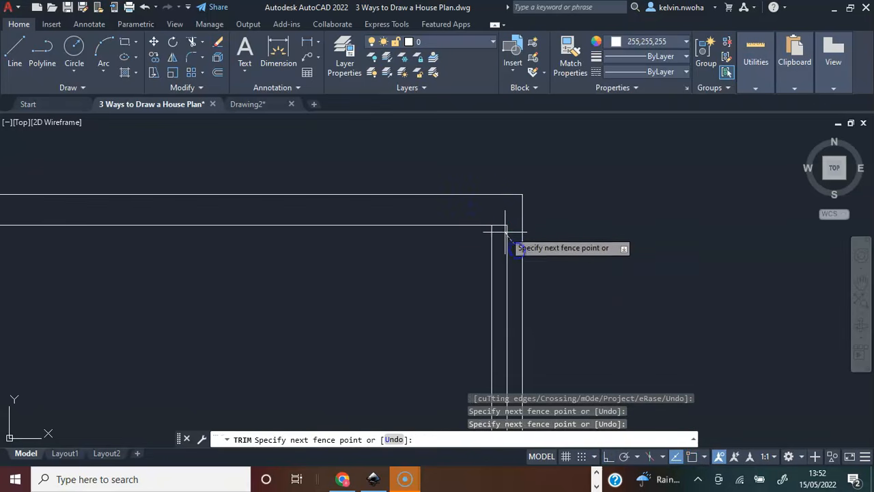
pyautogui.click(505, 220)
pyautogui.scroll(-2, 502, 218)
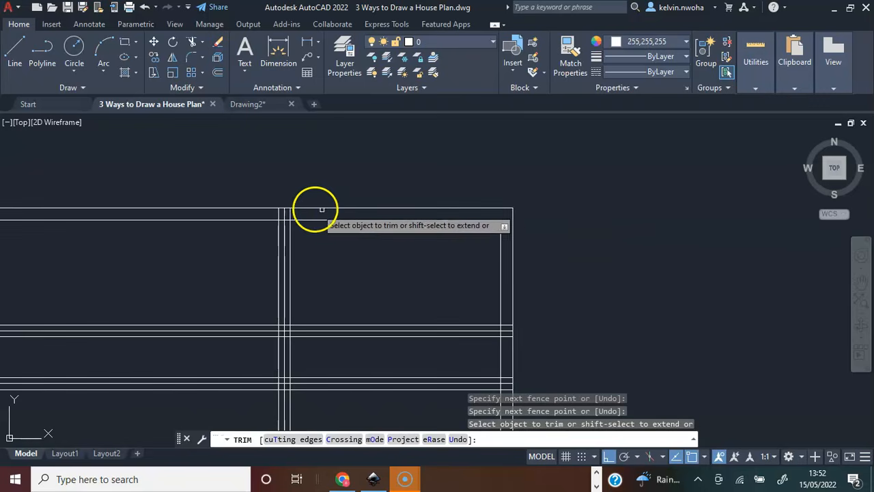
# Trim the junction of the middle vertical wall with the top wall, removing the wall's centreline and the face segment across the opening.
pyautogui.scroll(4, 307, 208)
pyautogui.click(255, 225)
pyautogui.click(171, 214)
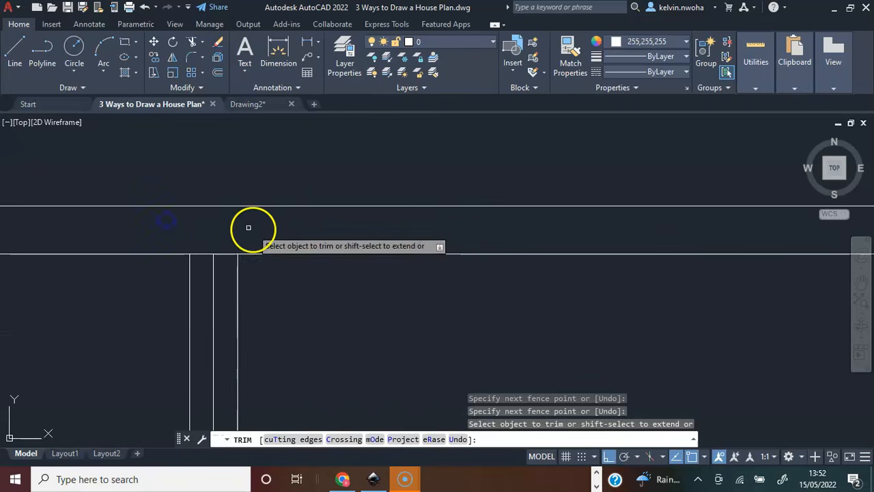
pyautogui.click(226, 277)
pyautogui.click(205, 241)
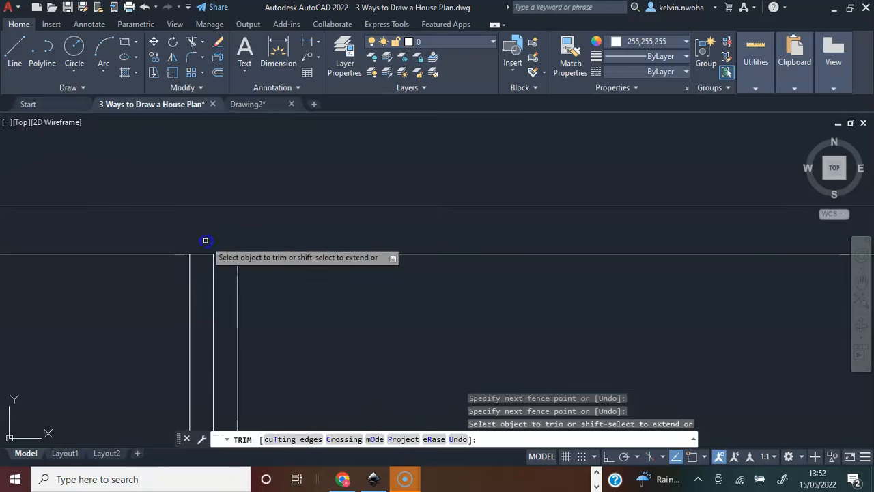
pyautogui.click(219, 277)
pyautogui.click(206, 252)
pyautogui.scroll(-2, 228, 249)
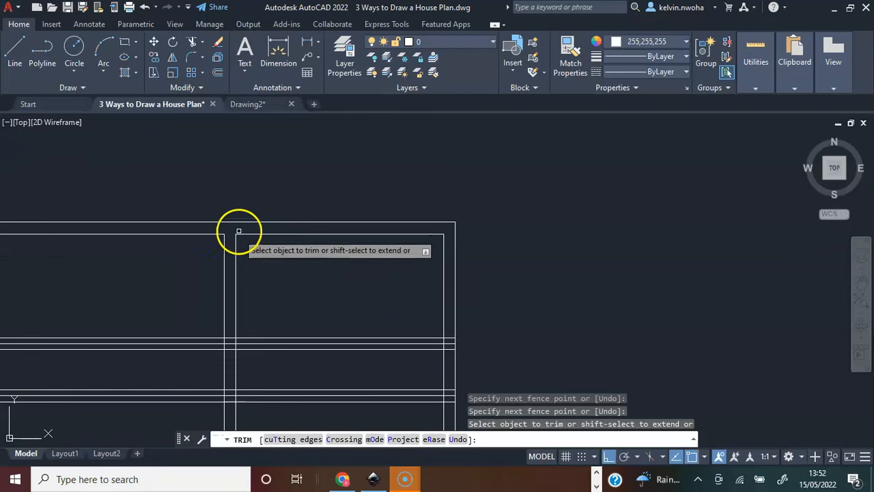
# Trim the crossing of the middle vertical wall and the second horizontal wall into an open junction, removing that wall's centreline pieces.
pyautogui.scroll(-1, 381, 229)
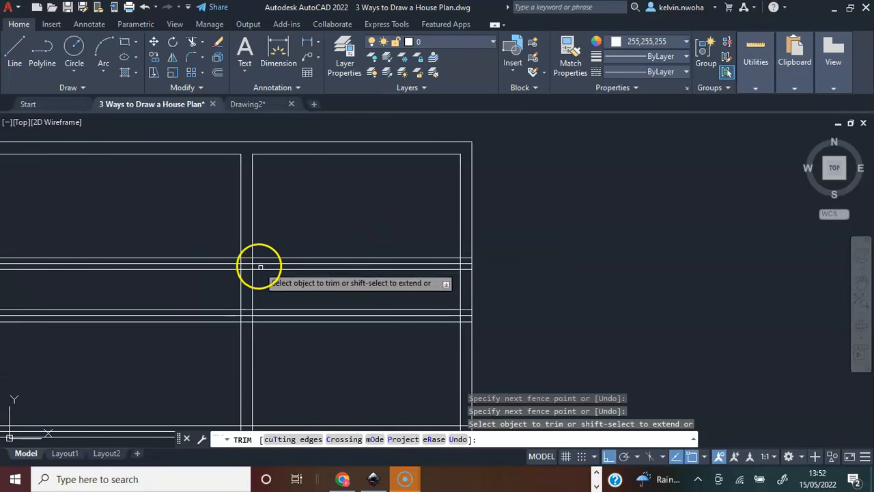
pyautogui.scroll(5, 254, 263)
pyautogui.click(233, 307)
pyautogui.click(233, 214)
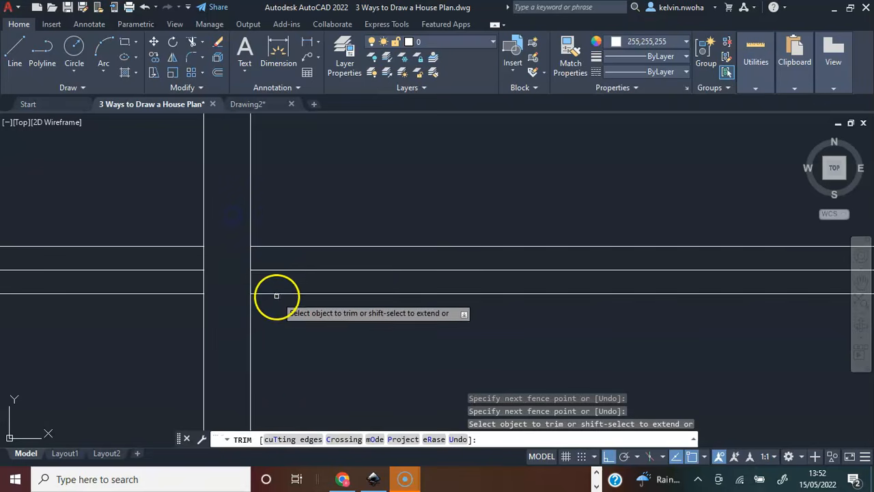
pyautogui.click(273, 280)
pyautogui.rightClick(157, 259)
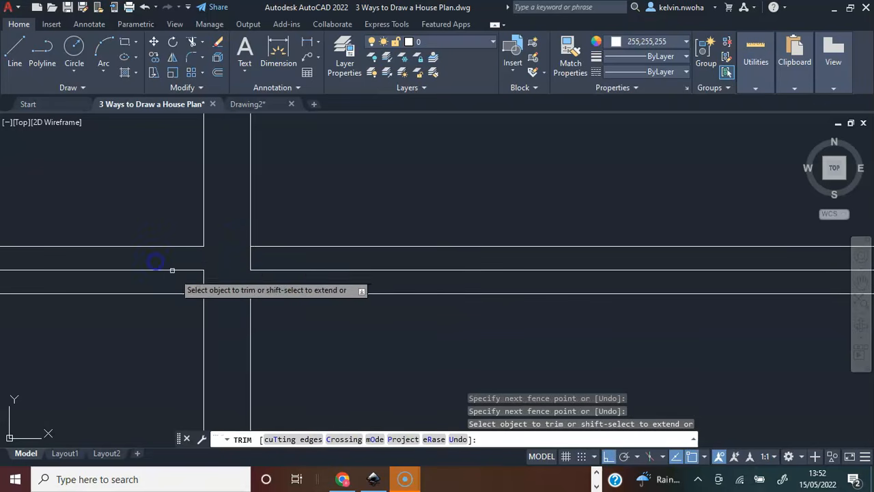
pyautogui.click(214, 283)
pyautogui.click(179, 262)
pyautogui.scroll(-5, 246, 276)
pyautogui.scroll(5, 257, 277)
pyautogui.click(257, 276)
pyautogui.click(211, 258)
pyautogui.scroll(-6, 201, 269)
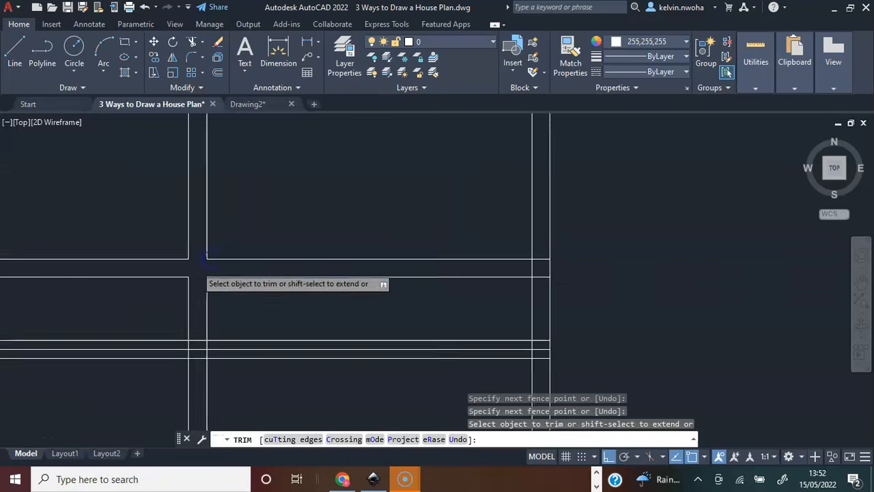
# Trim the second horizontal wall's junction with the right outer wall so the two walls join openly.
pyautogui.scroll(4, 410, 279)
pyautogui.click(430, 270)
pyautogui.click(428, 218)
pyautogui.scroll(-2, 428, 251)
# Trim the second horizontal wall's junction with the left outer wall, clearing the lines inside the wall thickness.
pyautogui.click(193, 247)
pyautogui.click(173, 237)
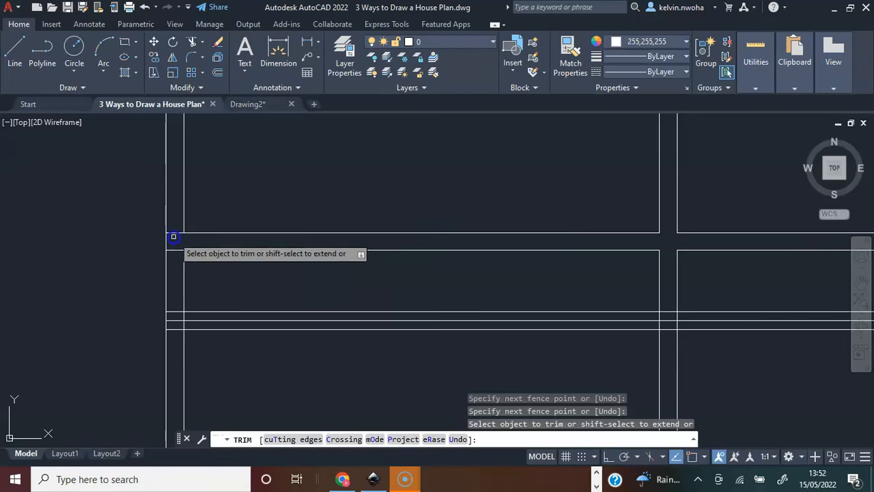
pyautogui.click(177, 256)
pyautogui.click(172, 222)
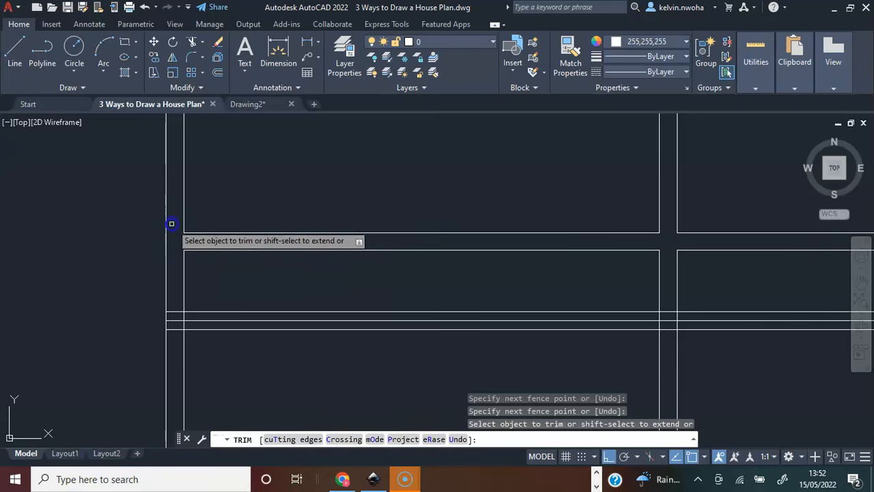
# Trim the third horizontal wall's junction with the left outer wall and remove the third wall's centreline.
pyautogui.scroll(-4, 189, 252)
pyautogui.scroll(5, 181, 272)
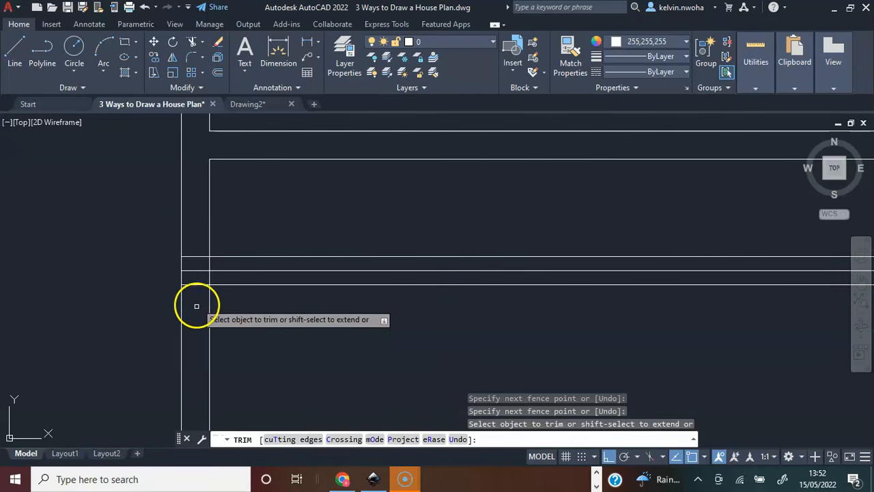
pyautogui.click(196, 301)
pyautogui.click(191, 244)
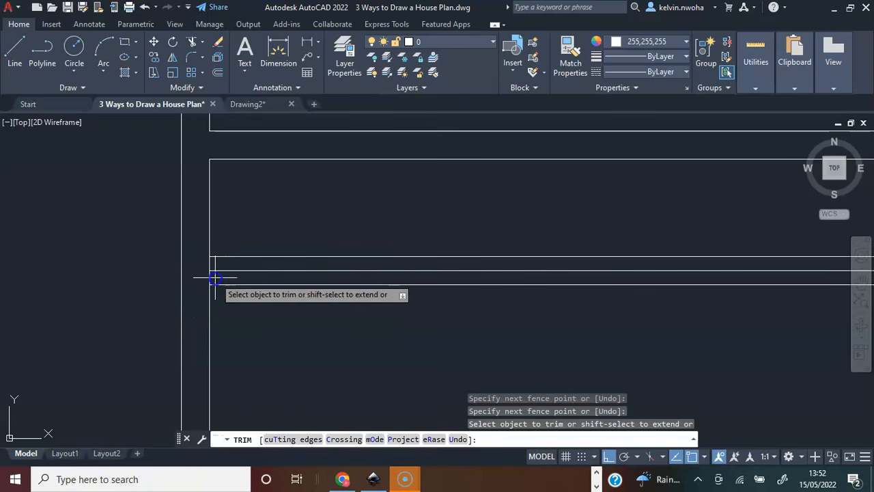
pyautogui.click(219, 276)
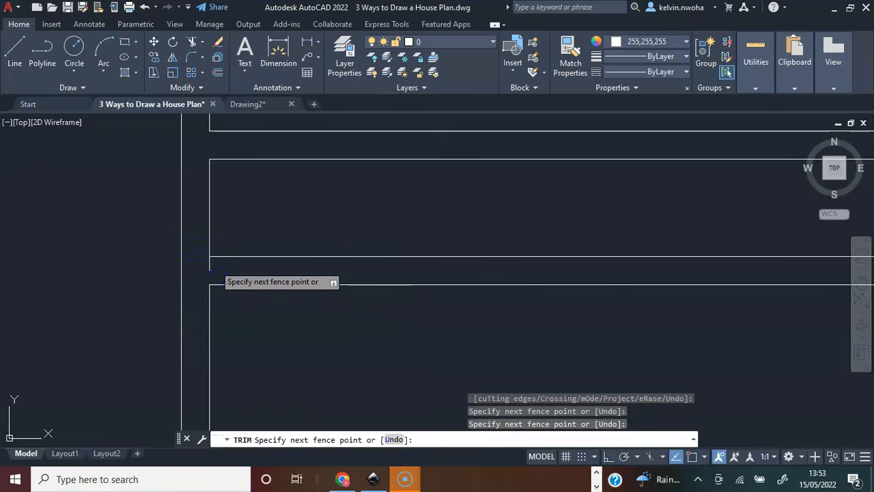
pyautogui.click(212, 266)
pyautogui.scroll(-4, 212, 263)
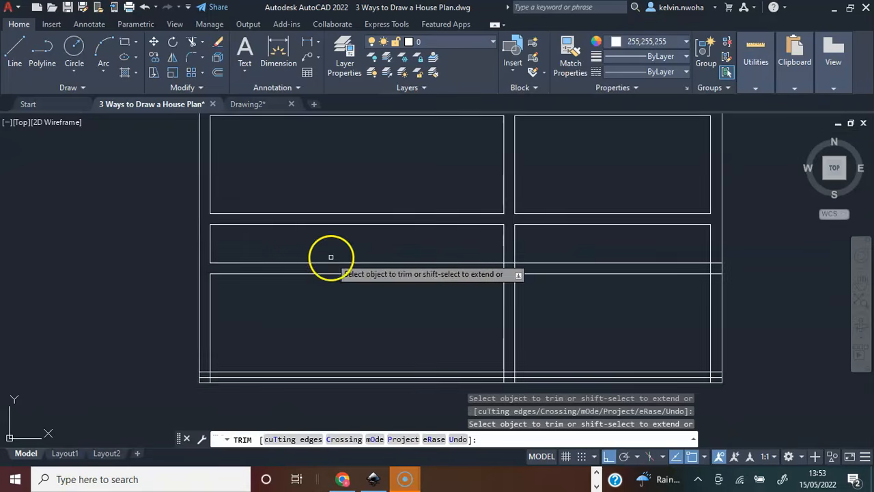
# Trim the wall-face segments inside the crossing of the middle vertical wall and the third horizontal wall.
pyautogui.moveTo(330, 257); pyautogui.dragTo(201, 250, button='middle')
pyautogui.scroll(4, 353, 236)
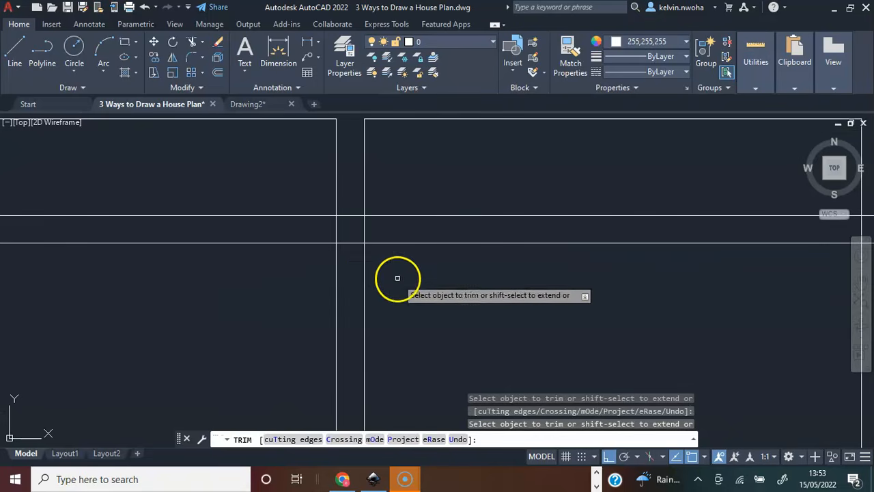
pyautogui.click(357, 261)
pyautogui.click(353, 197)
pyautogui.press('Return')
pyautogui.click(375, 231)
pyautogui.click(313, 227)
pyautogui.press('Return')
pyautogui.scroll(-4, 293, 221)
# Trim the third horizontal wall's junction with the right outer wall into a clean open connection.
pyautogui.scroll(4, 437, 229)
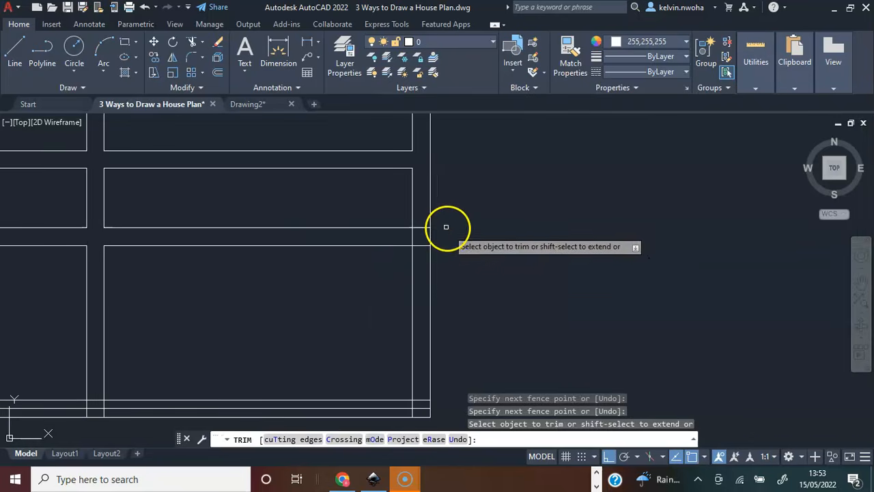
pyautogui.click(425, 257)
pyautogui.click(422, 220)
pyautogui.press('Return')
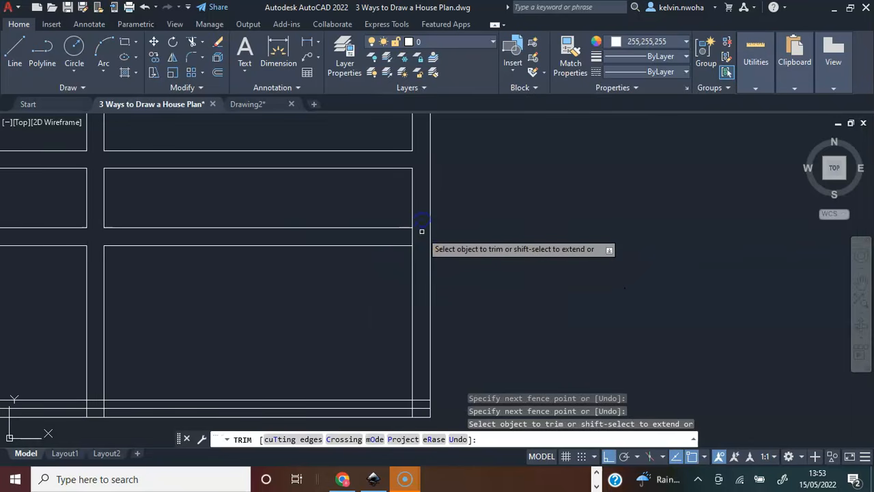
pyautogui.click(422, 239)
pyautogui.click(409, 239)
pyautogui.scroll(-4, 429, 251)
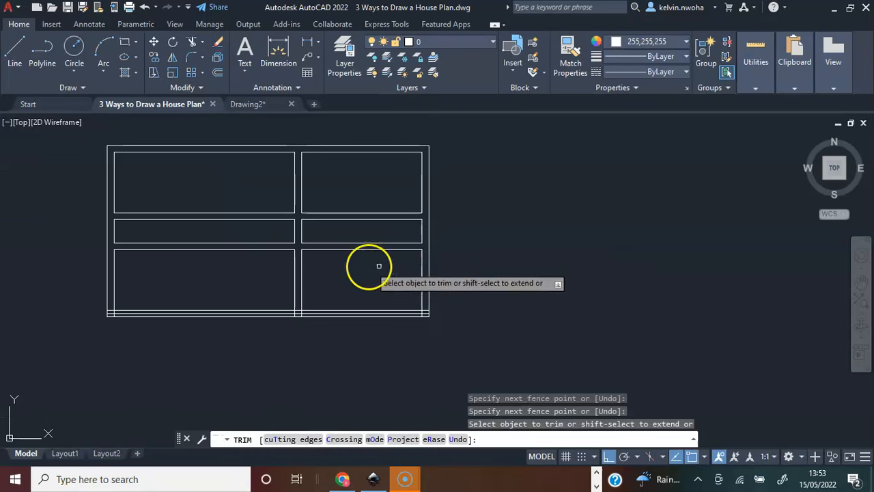
# Trim the bottom-left outer wall corner clean and remove the bottom outer wall's centreline.
pyautogui.moveTo(331, 273); pyautogui.dragTo(381, 255, button='middle')
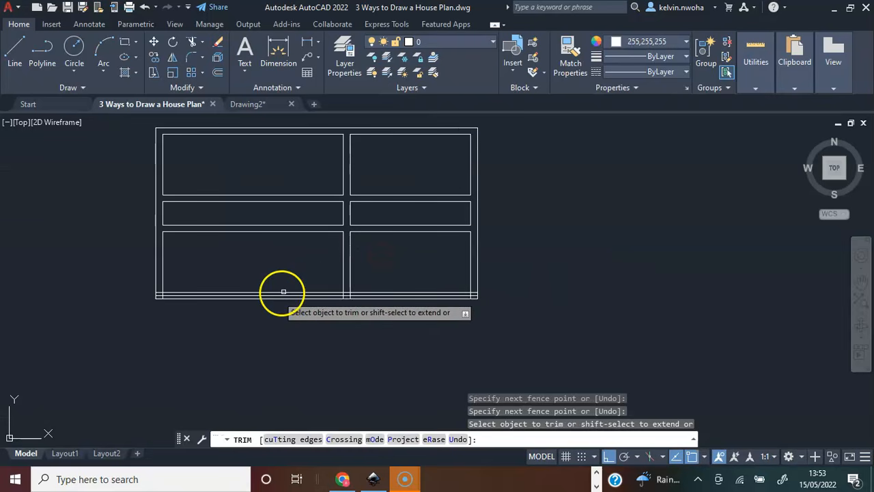
pyautogui.moveTo(180, 310); pyautogui.dragTo(227, 331, button='middle')
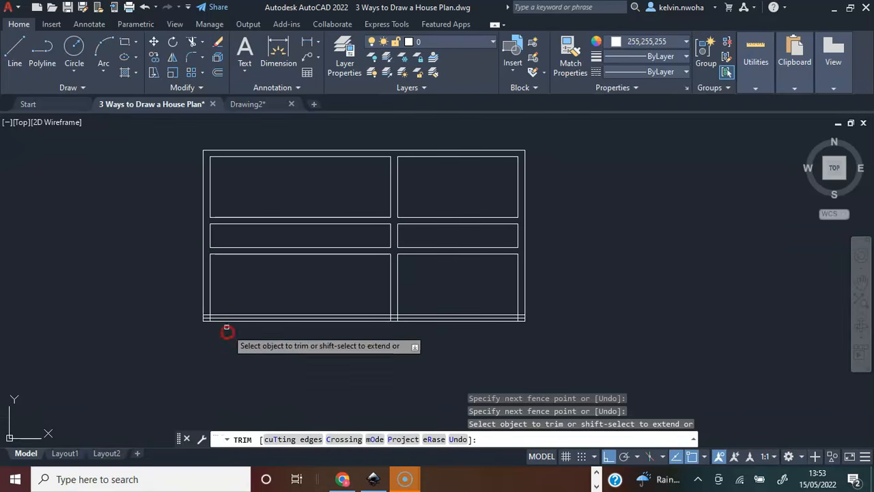
pyautogui.scroll(4, 219, 325)
pyautogui.scroll(4, 196, 311)
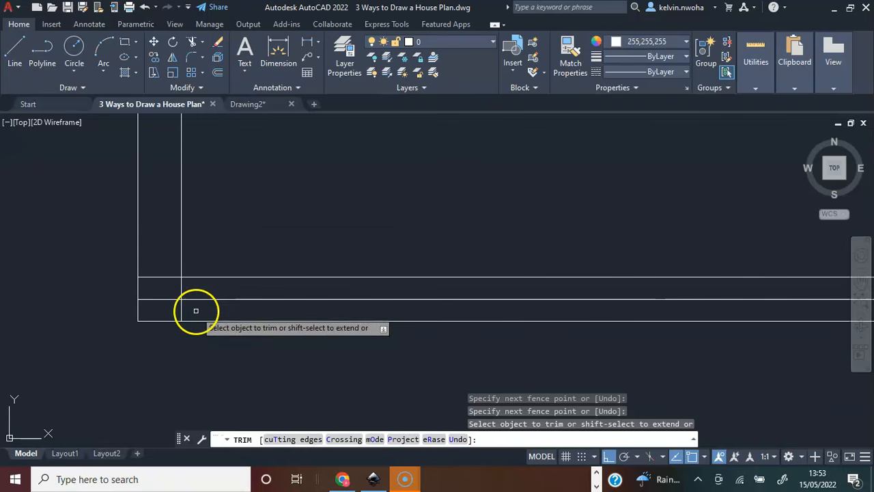
pyautogui.click(193, 308)
pyautogui.click(170, 294)
pyautogui.click(170, 295)
pyautogui.click(165, 263)
pyautogui.click(214, 310)
pyautogui.click(181, 293)
pyautogui.click(192, 296)
pyautogui.click(175, 291)
# Trim the middle vertical wall's junction with the bottom outer wall, clearing the lines inside the wall thickness.
pyautogui.scroll(-4, 168, 291)
pyautogui.moveTo(535, 286); pyautogui.dragTo(269, 296, button='middle')
pyautogui.scroll(-6, 344, 294)
pyautogui.scroll(8, 348, 266)
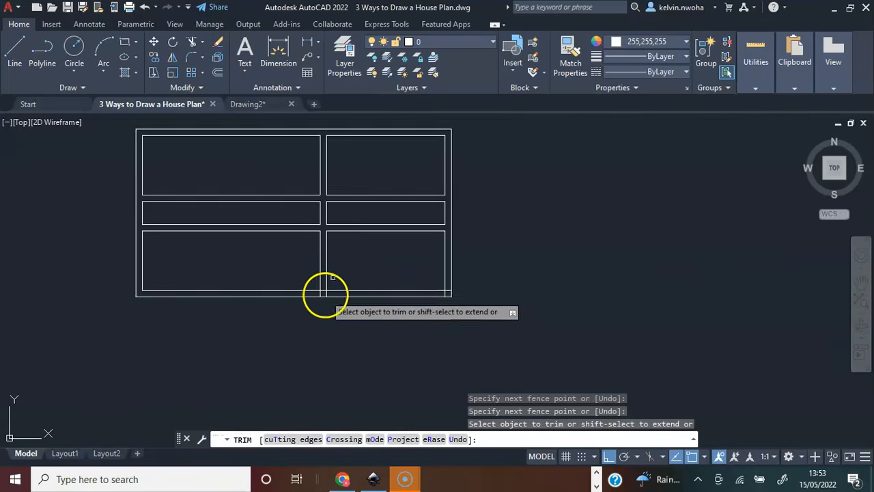
pyautogui.click(335, 289)
pyautogui.click(286, 285)
pyautogui.click(316, 280)
pyautogui.click(314, 258)
# Trim the overlapping wall faces at the bottom-right outer corner and end the Trim command.
pyautogui.scroll(-4, 298, 291)
pyautogui.scroll(-2, 352, 265)
pyautogui.scroll(5, 410, 295)
pyautogui.click(394, 294)
pyautogui.click(395, 277)
pyautogui.click(387, 297)
pyautogui.click(369, 295)
pyautogui.scroll(-5, 393, 291)
pyautogui.moveTo(319, 261); pyautogui.dragTo(433, 279, button='middle')
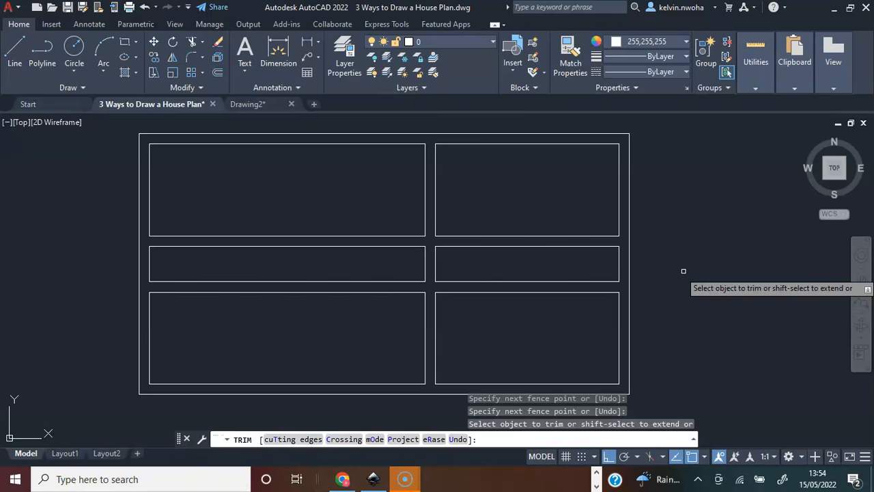
pyautogui.press('Escape')
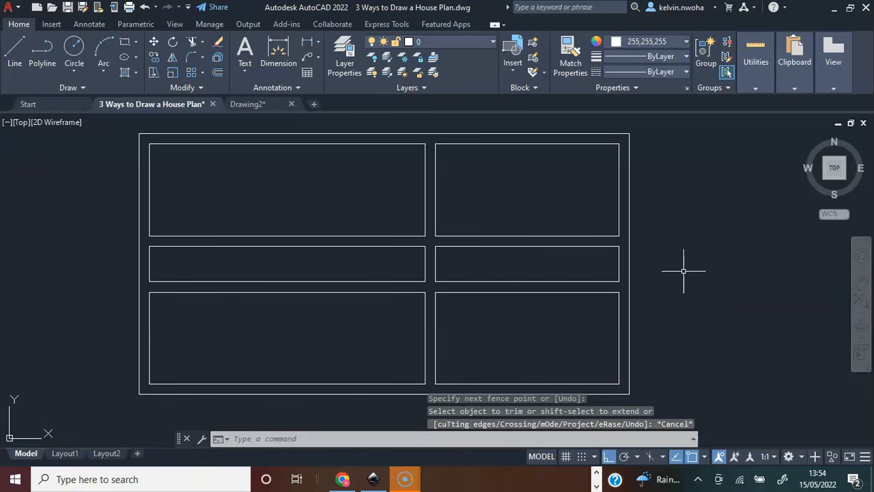
# Examine the dimensioned reference plan for the door and window sizes and their offsets from the walls.
pyautogui.moveTo(56, 367); pyautogui.dragTo(96, 371, button='middle')
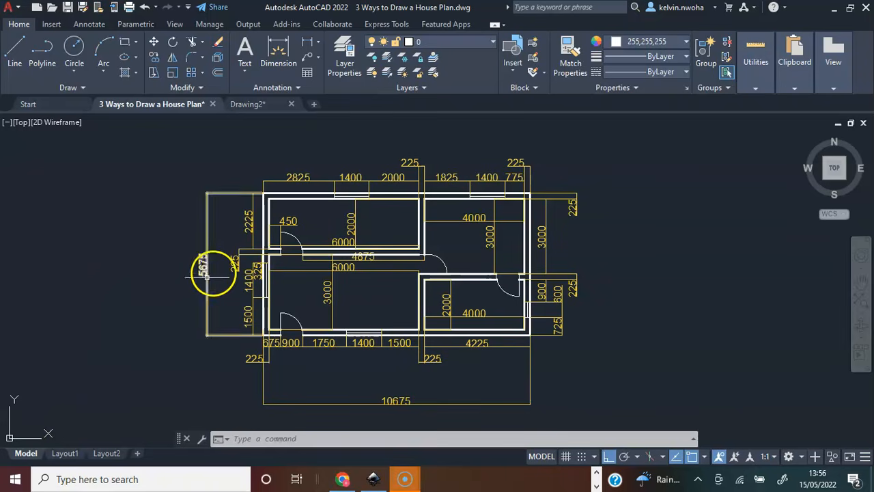
pyautogui.scroll(4, 288, 248)
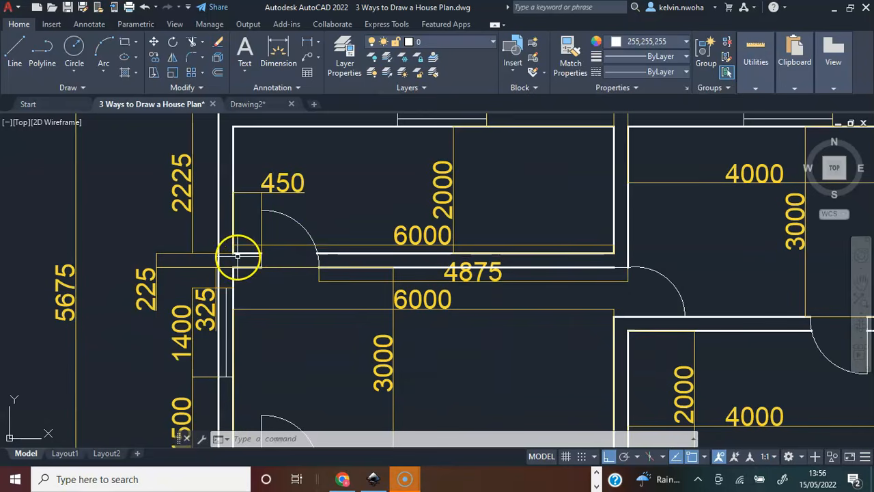
pyautogui.scroll(2, 233, 242)
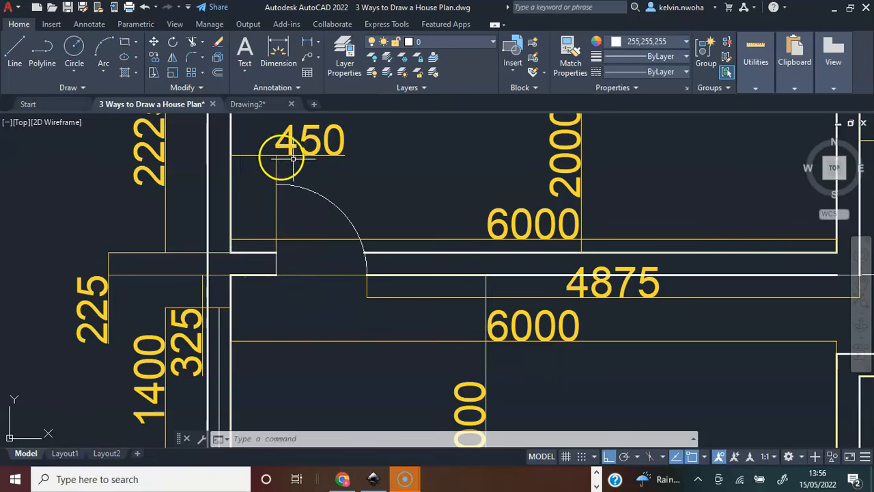
pyautogui.scroll(-5, 309, 145)
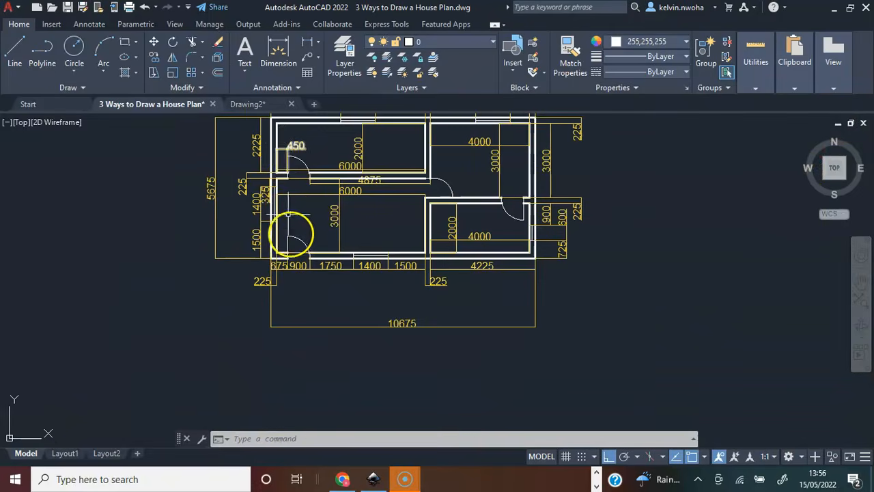
pyautogui.moveTo(307, 214); pyautogui.dragTo(310, 344, button='middle')
pyautogui.scroll(6, 316, 247)
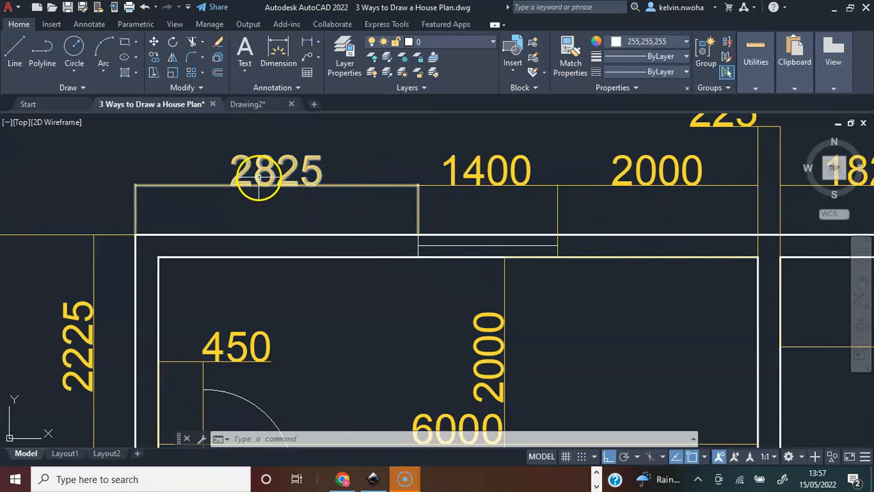
pyautogui.scroll(-6, 256, 179)
pyautogui.scroll(8, 240, 337)
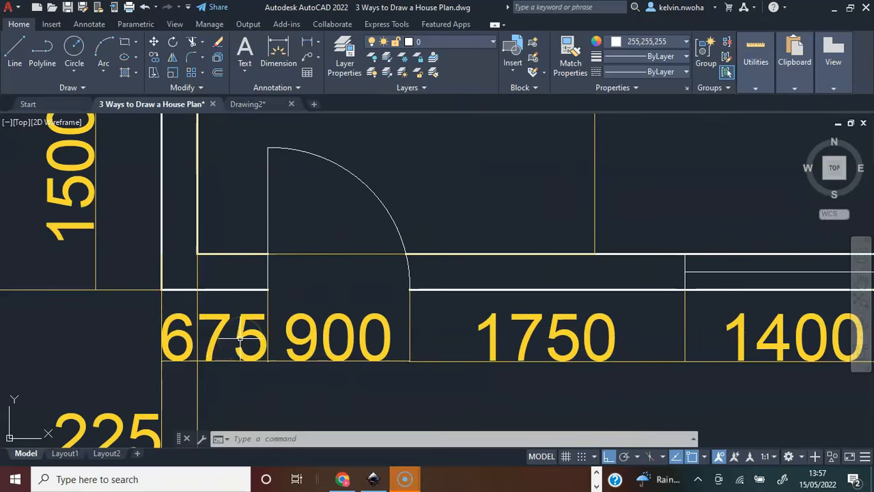
pyautogui.click(162, 289)
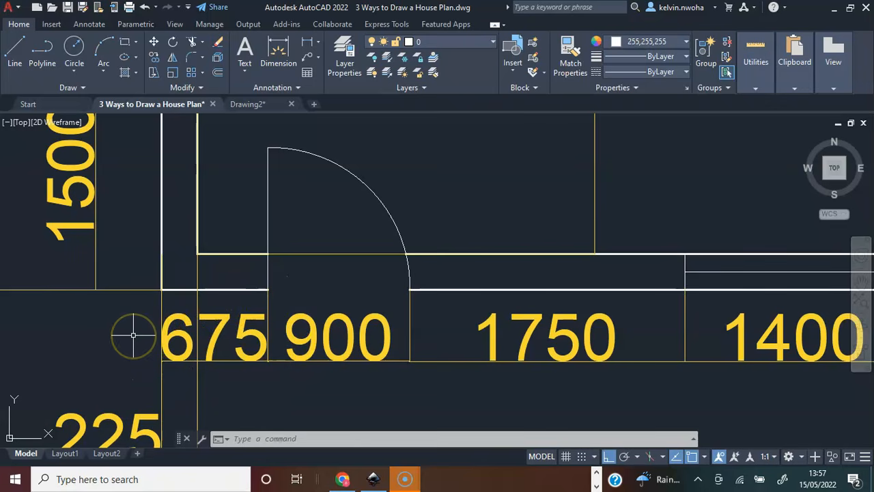
pyautogui.scroll(-5, 133, 335)
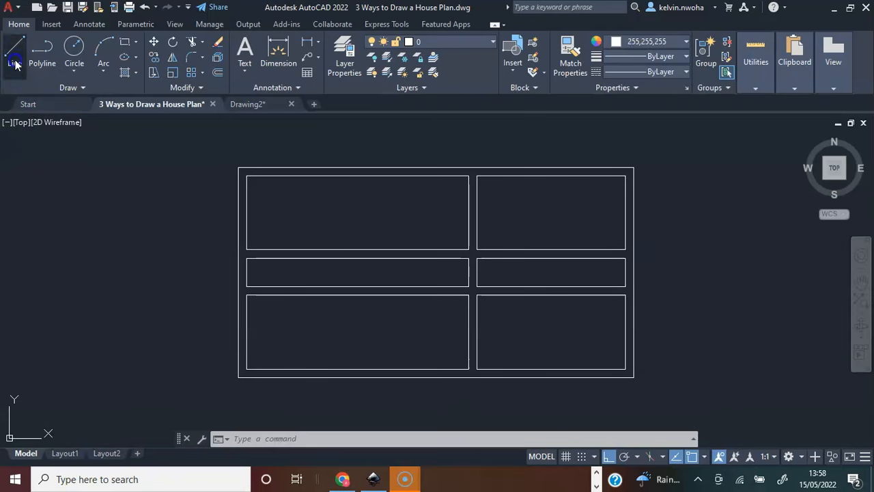
# Draw the first door jamb across the second horizontal wall, 450 from the top-left room's inner left corner.
pyautogui.click(15, 64)
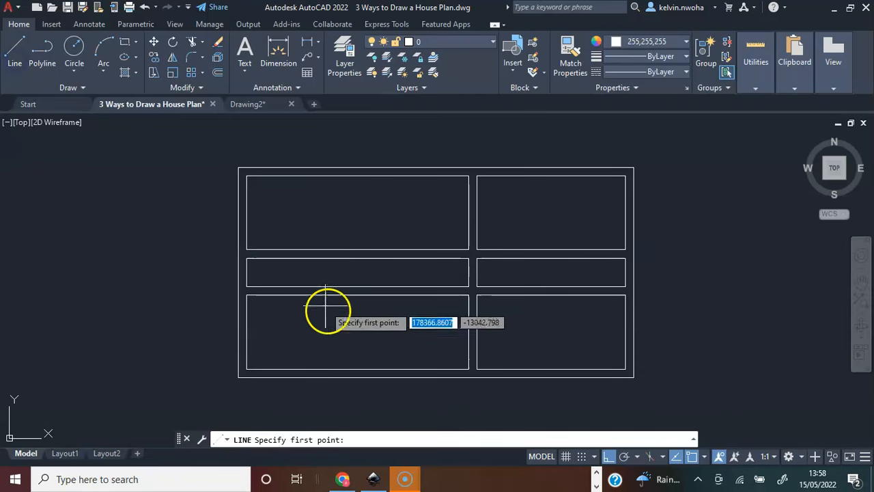
pyautogui.scroll(2, 306, 311)
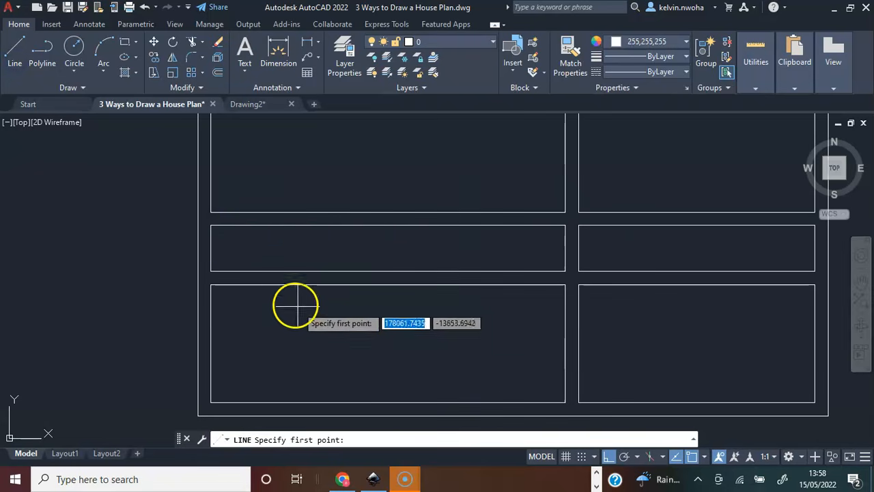
pyautogui.click(213, 212)
pyautogui.write('4')
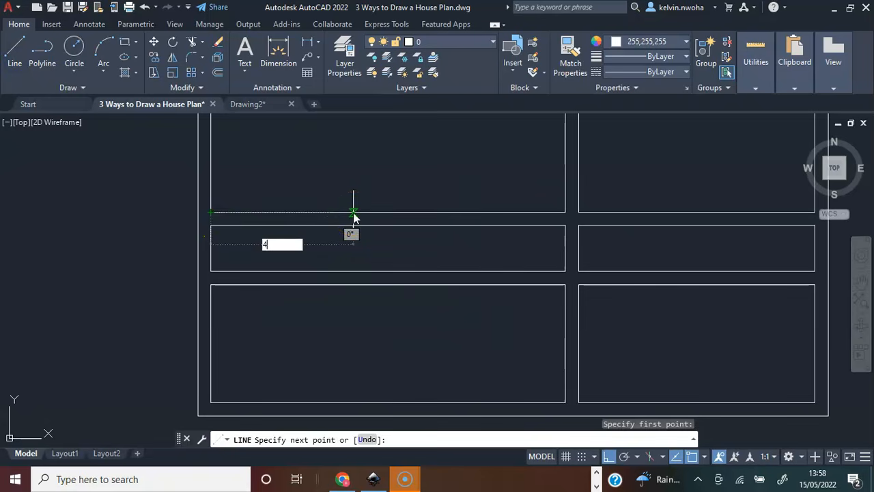
pyautogui.write('50')
pyautogui.press('Return')
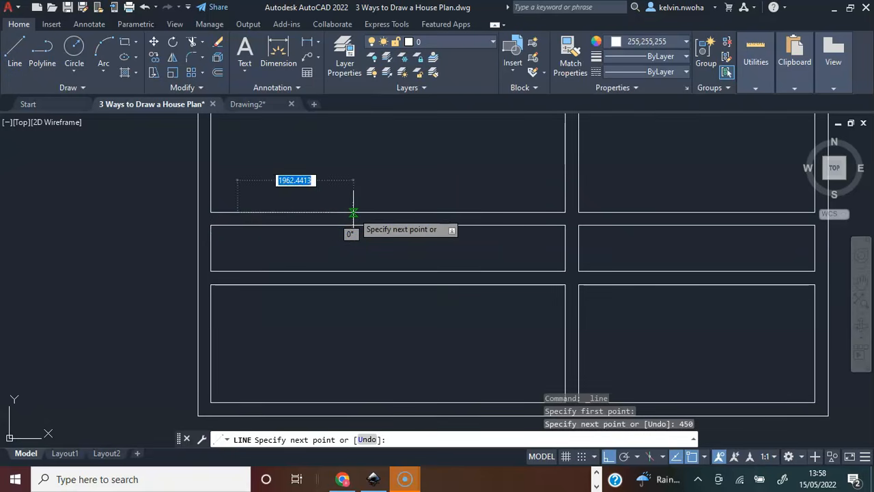
pyautogui.scroll(4, 230, 233)
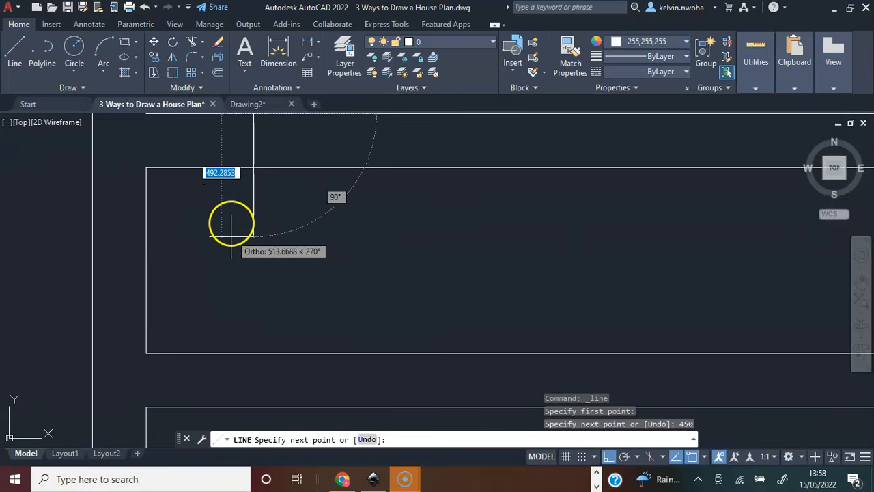
pyautogui.click(255, 167)
pyautogui.scroll(-3, 250, 219)
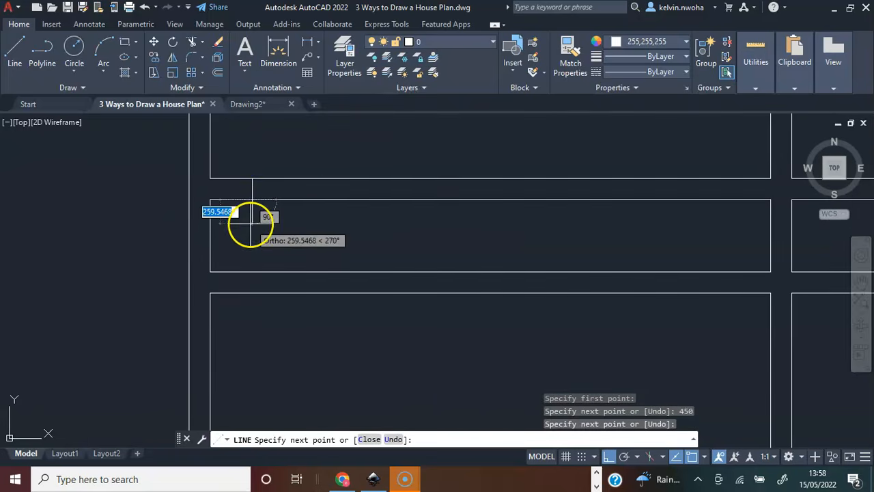
# Continue the line 900 along the second horizontal wall and across its thickness to form the other door jamb.
pyautogui.write('900')
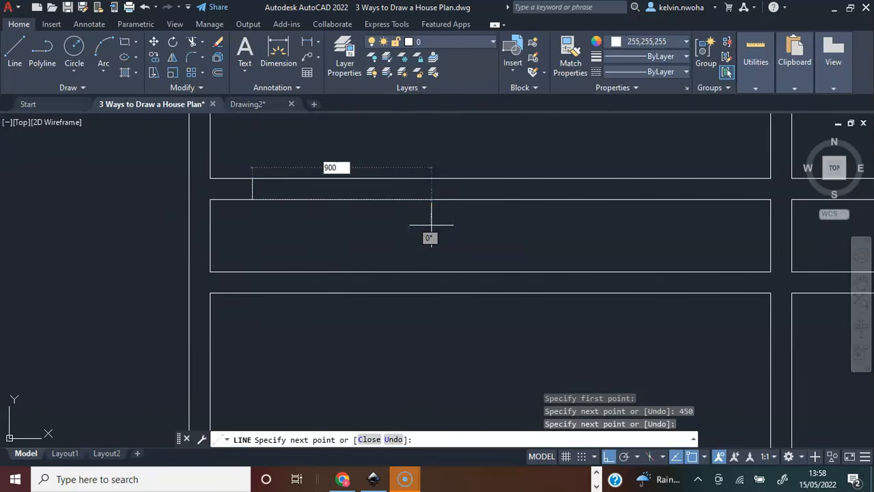
pyautogui.press('Return')
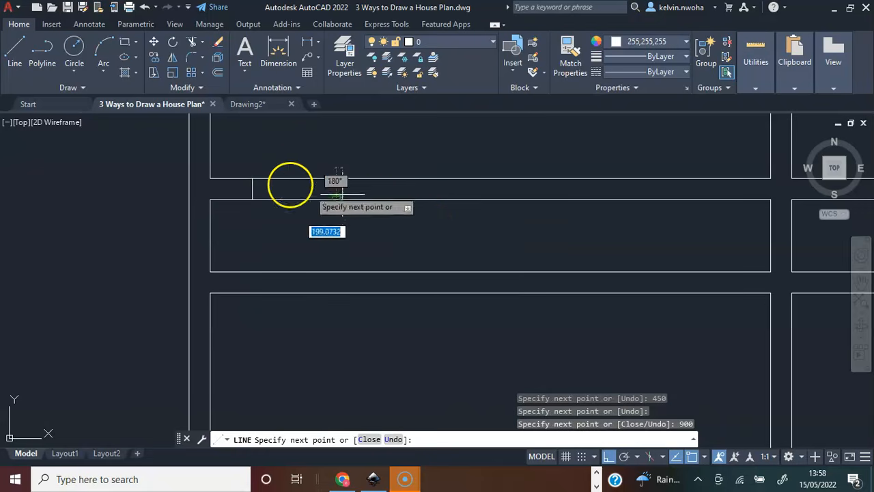
pyautogui.click(334, 177)
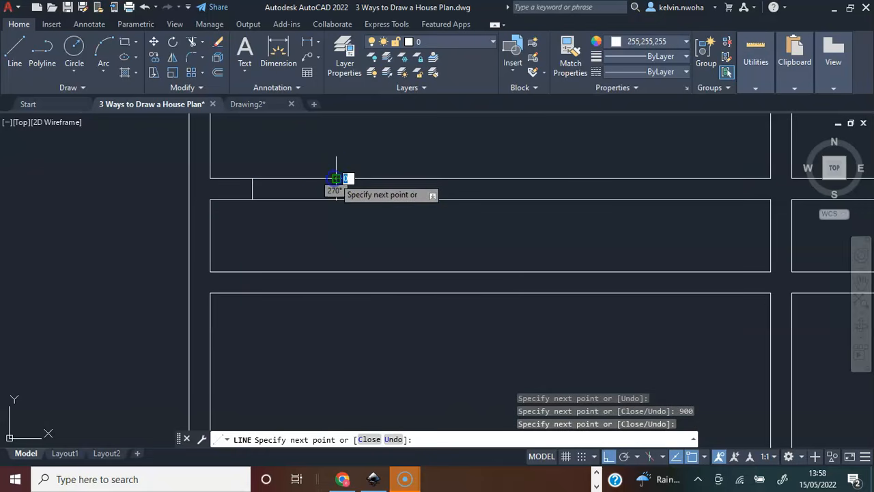
pyautogui.press('Return')
pyautogui.scroll(-2, 330, 186)
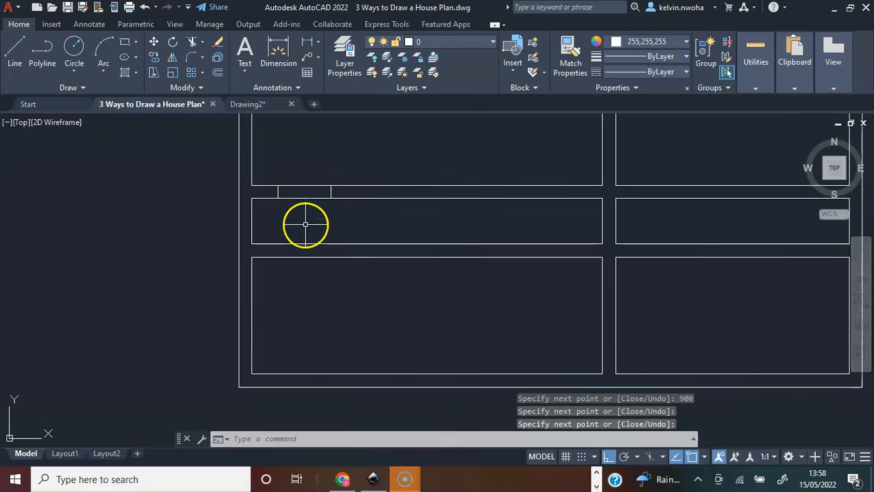
pyautogui.scroll(-2, 303, 234)
pyautogui.scroll(-2, 289, 178)
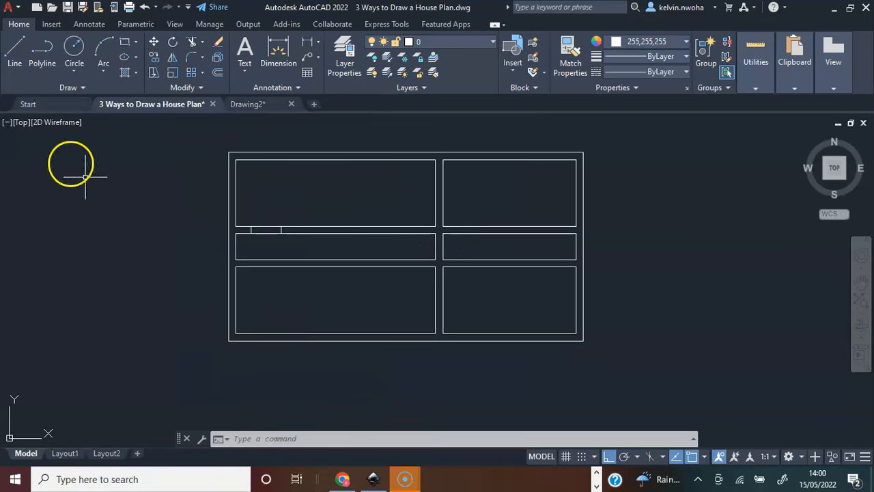
# Draw a line closing the third horizontal wall's open end along the left outer wall's inner face.
pyautogui.click(12, 52)
pyautogui.scroll(6, 232, 254)
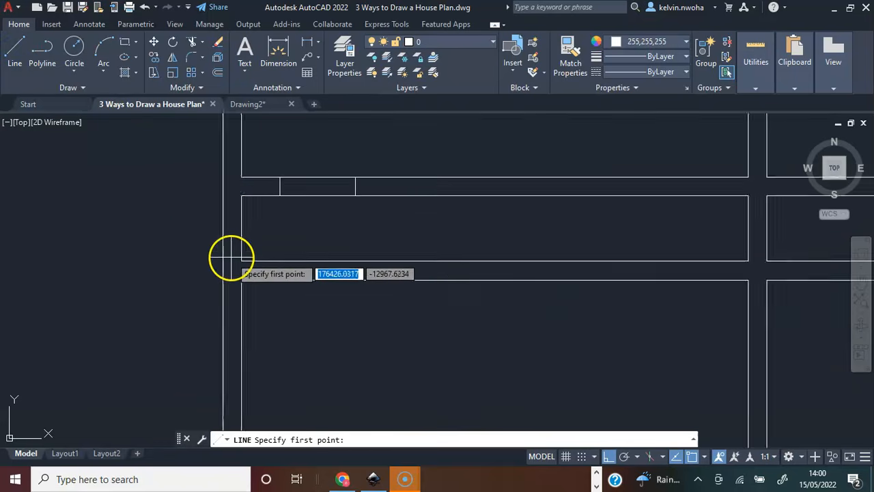
pyautogui.click(247, 263)
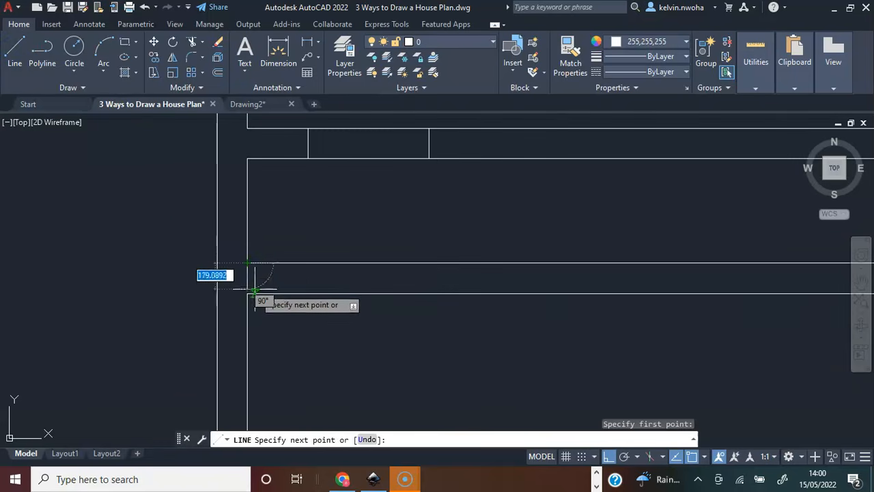
pyautogui.click(248, 293)
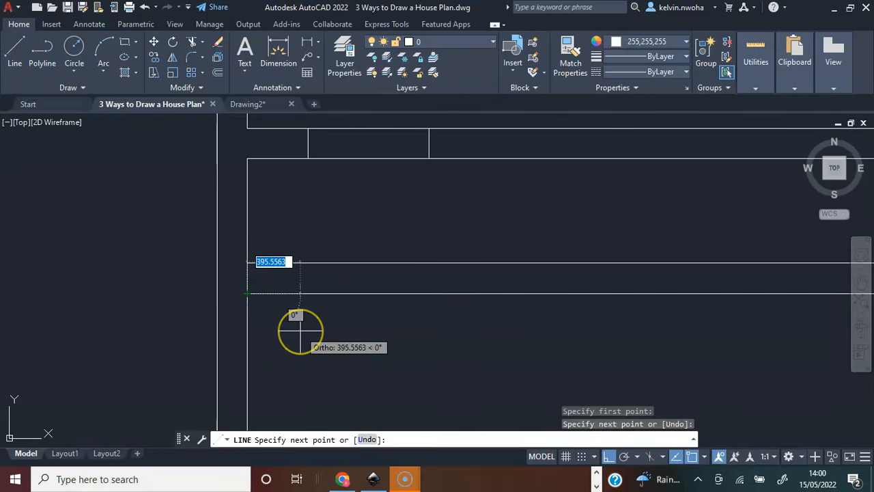
pyautogui.press('Return')
pyautogui.scroll(-6, 234, 322)
pyautogui.scroll(2, 441, 319)
# Draw a line closing the third horizontal wall's opening along the middle vertical wall's left face.
pyautogui.click(15, 47)
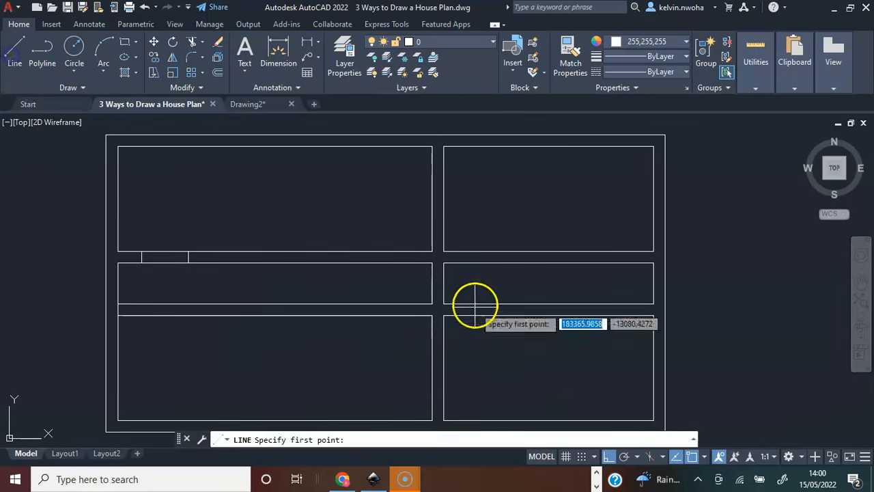
pyautogui.scroll(4, 474, 306)
pyautogui.click(401, 266)
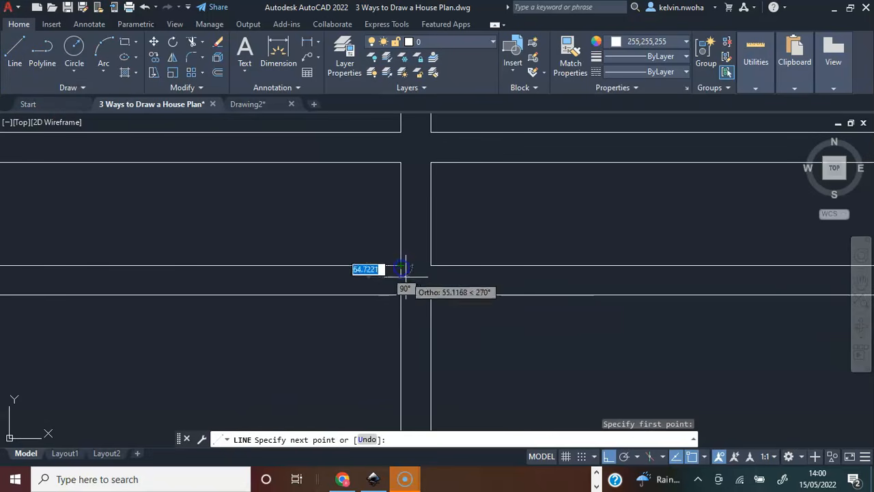
pyautogui.click(405, 299)
pyautogui.press('Return')
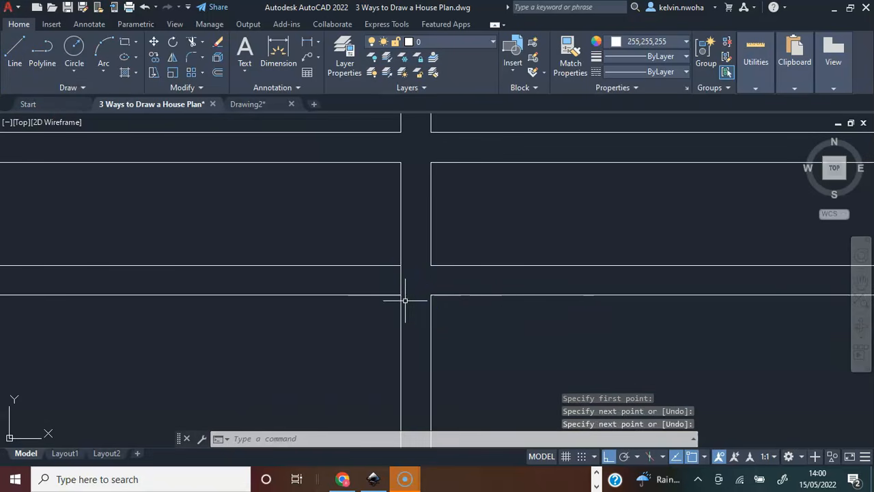
pyautogui.scroll(-3, 431, 301)
pyautogui.scroll(-2, 357, 308)
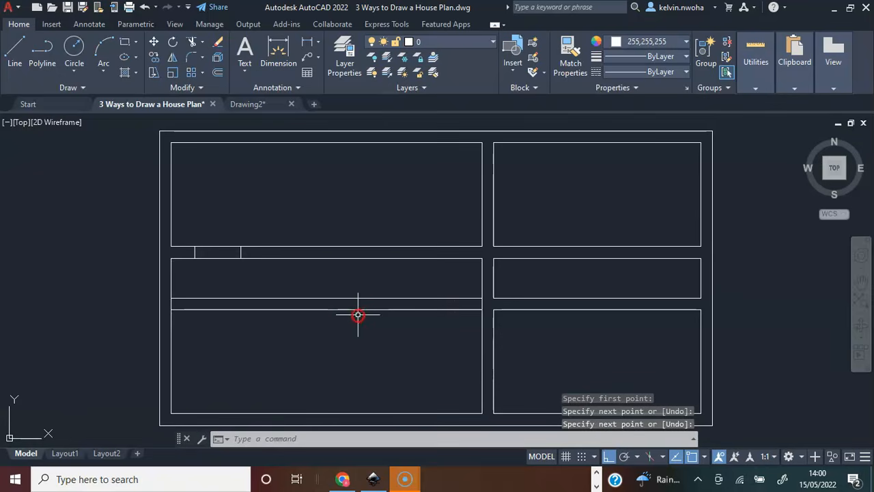
# Trim away both faces of the third horizontal wall between the left outer wall and the middle vertical wall.
pyautogui.click(191, 46)
pyautogui.moveTo(332, 346); pyautogui.dragTo(301, 273)
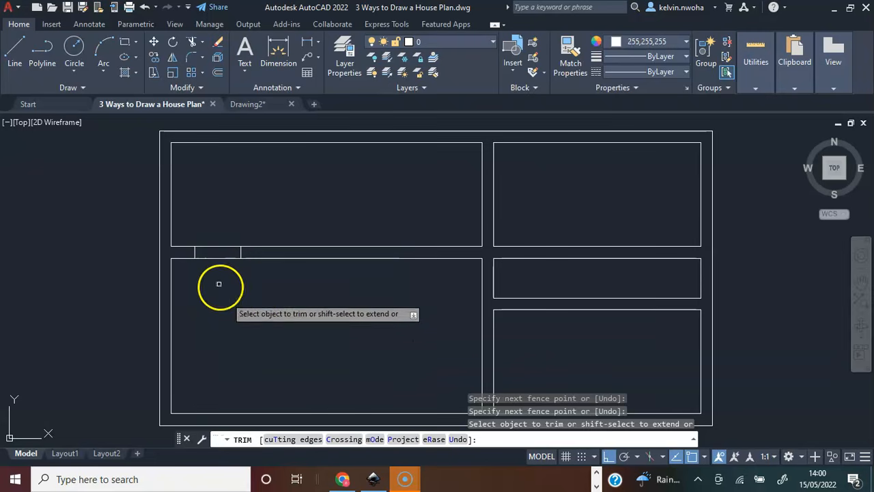
pyautogui.press('Escape')
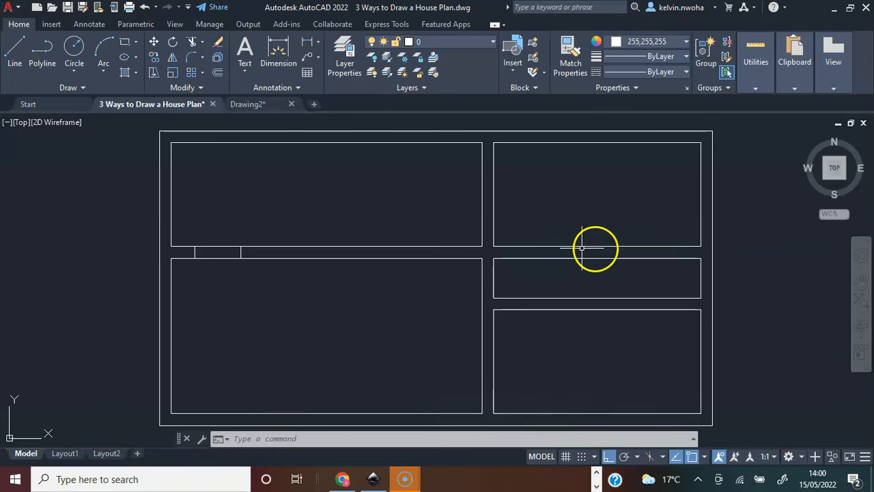
# Draw a line across the second horizontal wall's right section along the middle vertical wall's right face.
pyautogui.click(14, 49)
pyautogui.scroll(2, 498, 280)
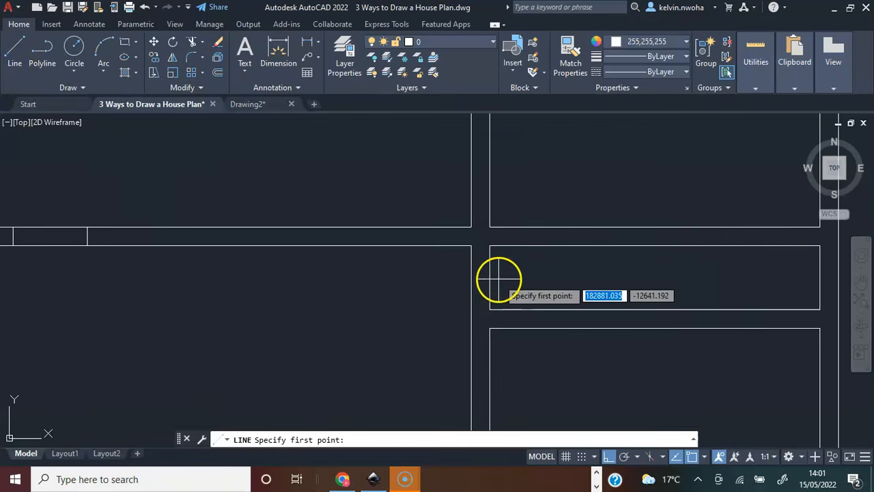
pyautogui.click(490, 227)
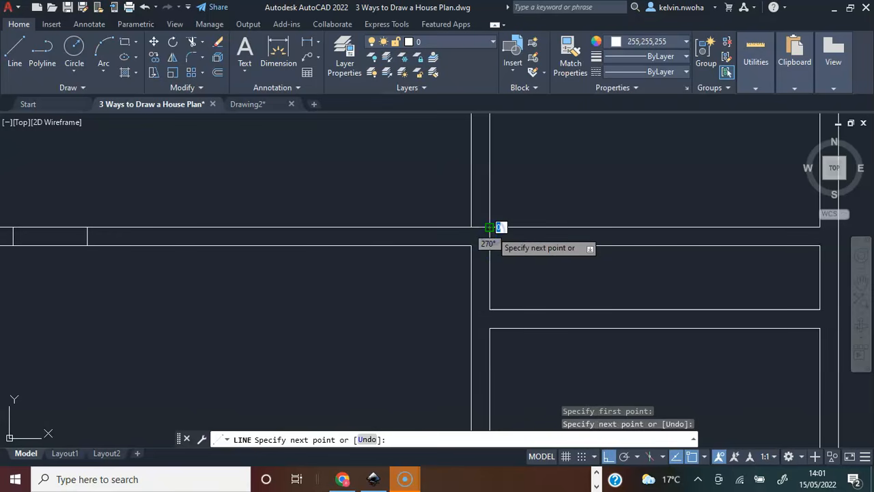
pyautogui.press('Escape')
# Draw a line across the second horizontal wall's right section along the right outer wall's inner face.
pyautogui.press('Return')
pyautogui.scroll(-4, 417, 259)
pyautogui.scroll(4, 471, 263)
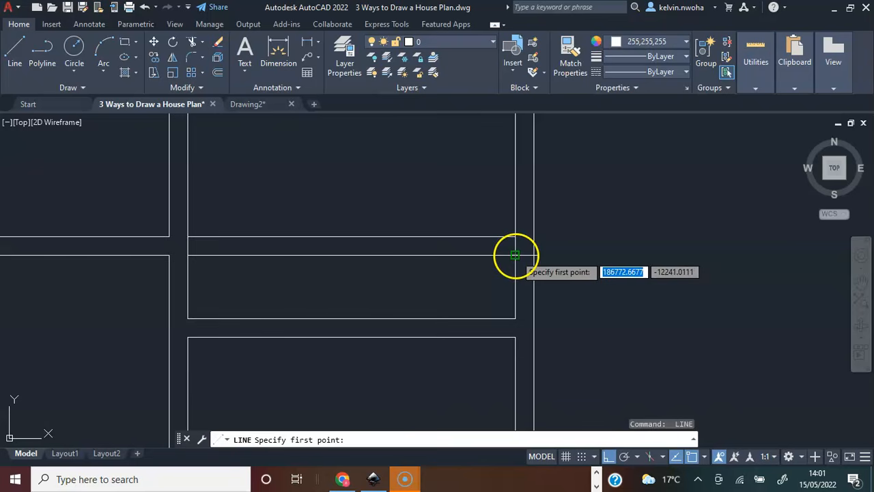
pyautogui.click(515, 255)
pyautogui.click(515, 236)
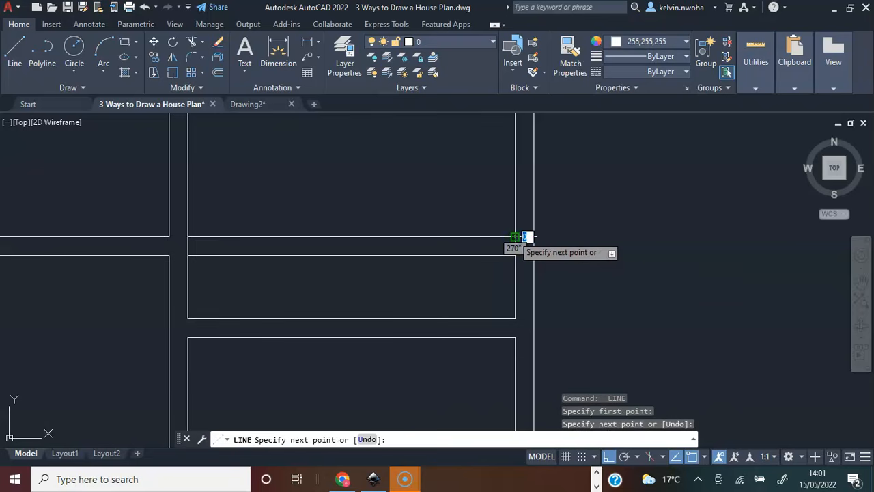
pyautogui.press('Return')
pyautogui.scroll(-2, 537, 255)
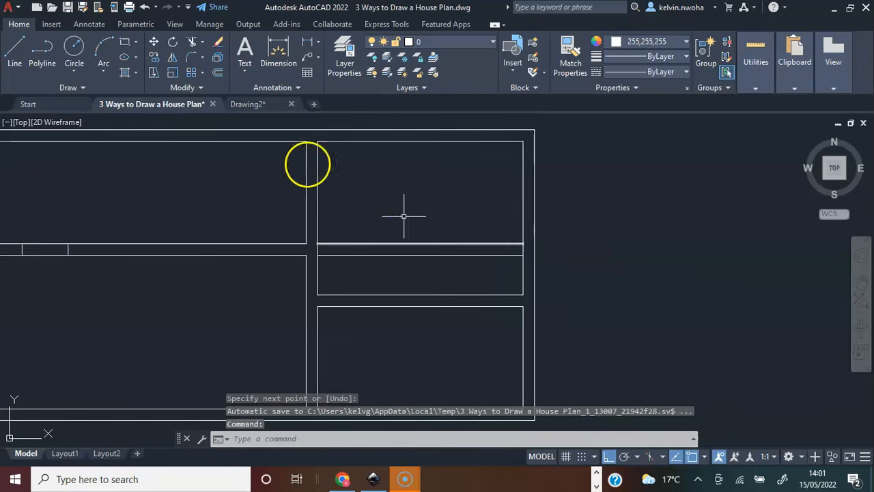
# Trim away both faces of the second horizontal wall between the middle vertical wall and the right outer wall.
pyautogui.click(191, 42)
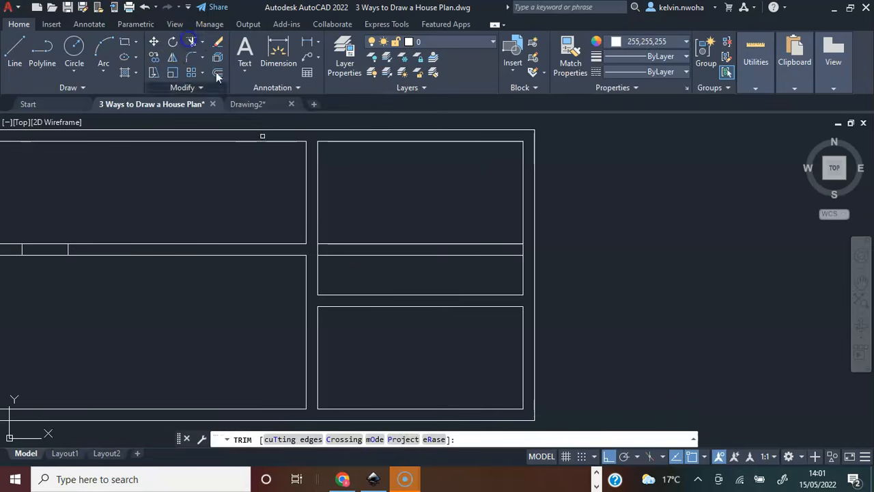
pyautogui.moveTo(353, 262); pyautogui.dragTo(356, 214)
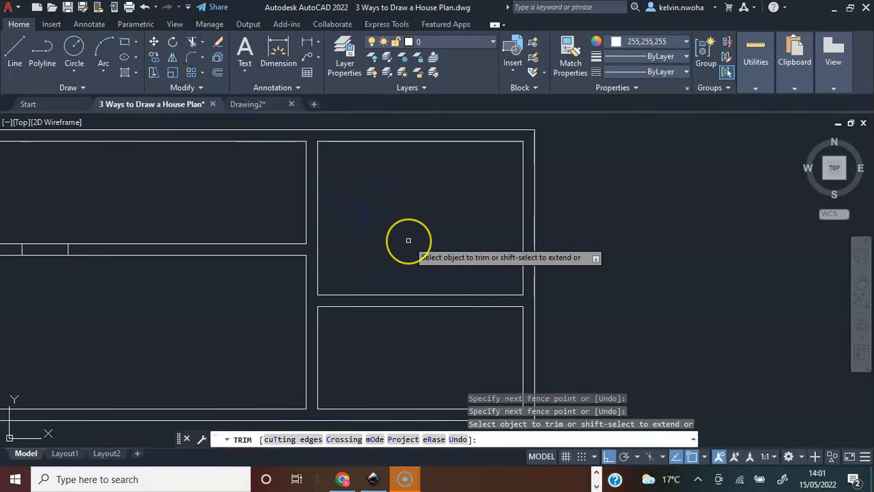
pyautogui.press('Return')
pyautogui.scroll(-2, 408, 240)
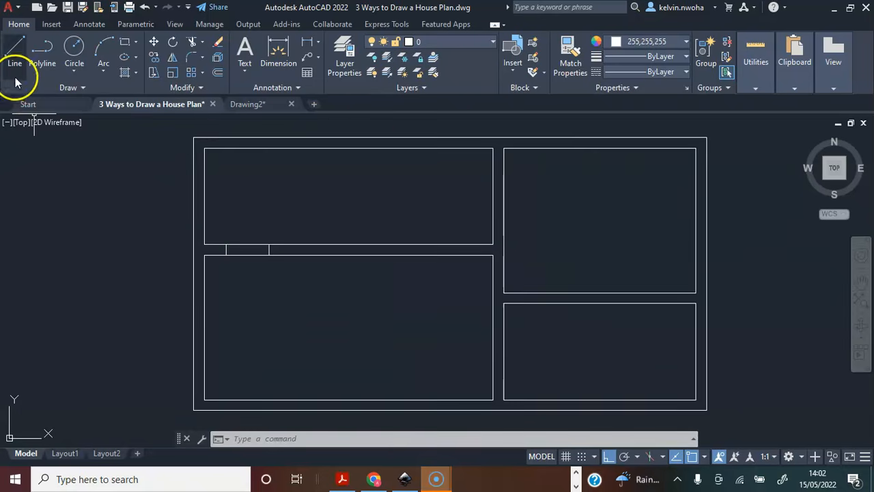
# Draw the door leaf as a 900 line upward from the left door jamb's upper end on the second horizontal wall.
pyautogui.click(15, 54)
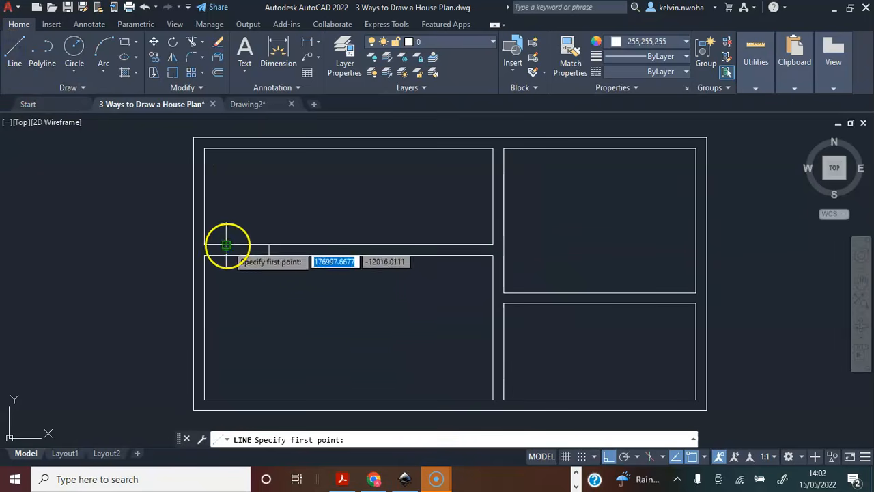
pyautogui.click(227, 245)
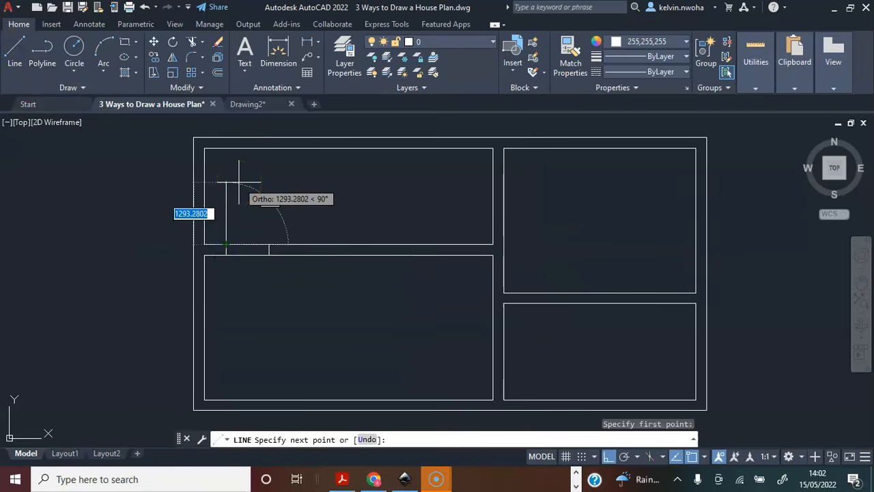
pyautogui.write('900')
pyautogui.press('Return')
pyautogui.press('Return')
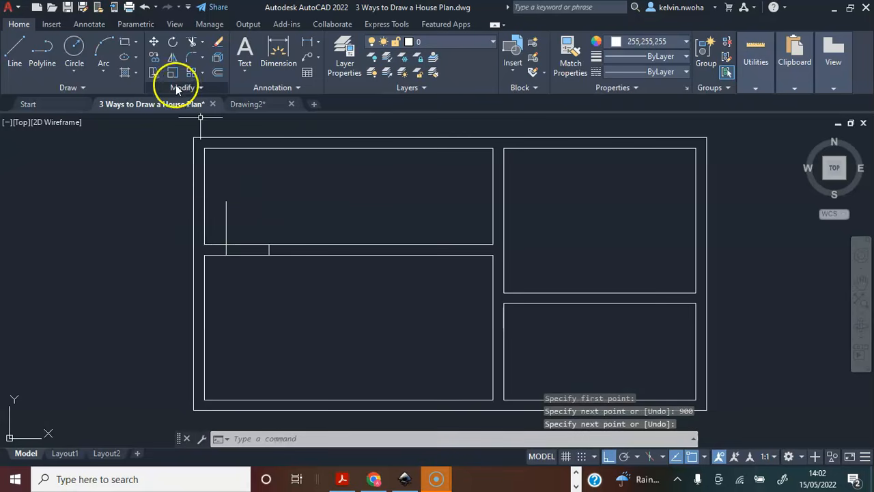
# Draw the door swing arc from the leaf's free end through a point about 17 to its right, ending at the right jamb's upper end.
pyautogui.click(106, 51)
pyautogui.scroll(2, 213, 168)
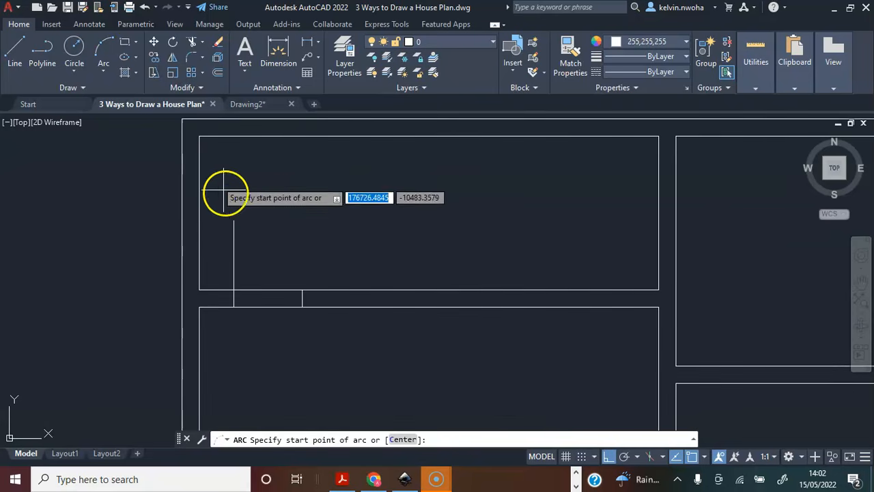
pyautogui.click(233, 220)
pyautogui.scroll(3, 253, 223)
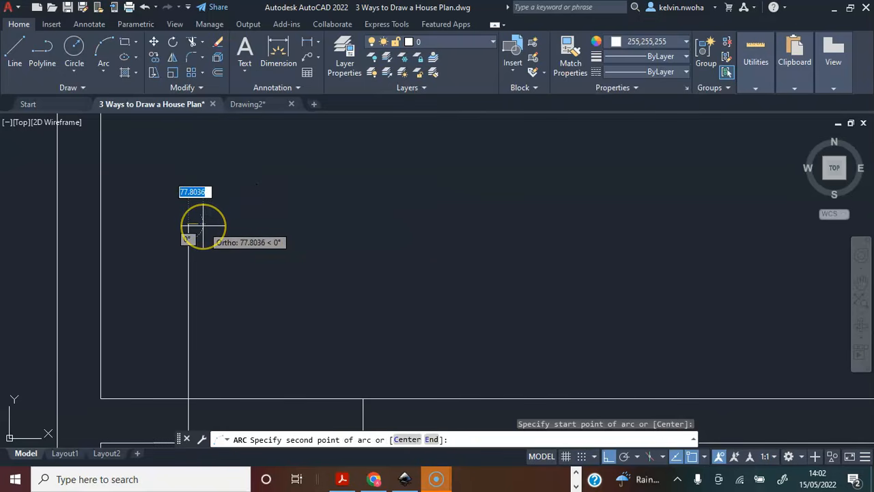
pyautogui.scroll(2, 202, 223)
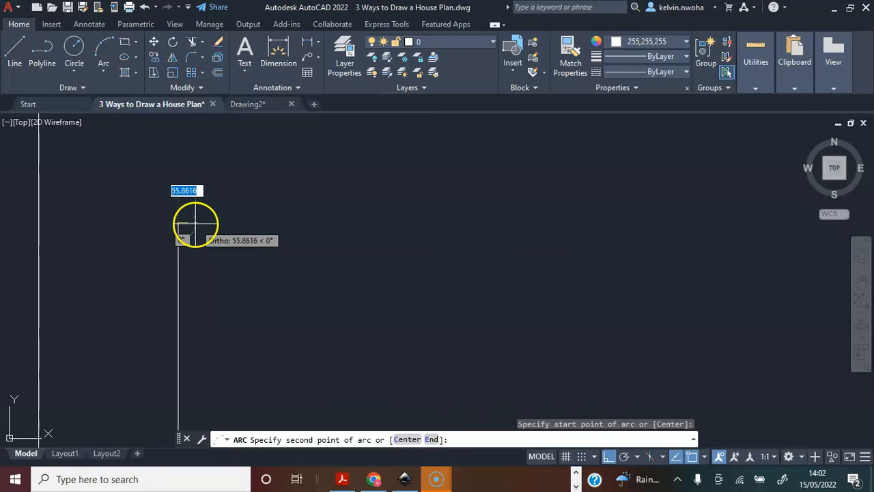
pyautogui.scroll(3, 189, 221)
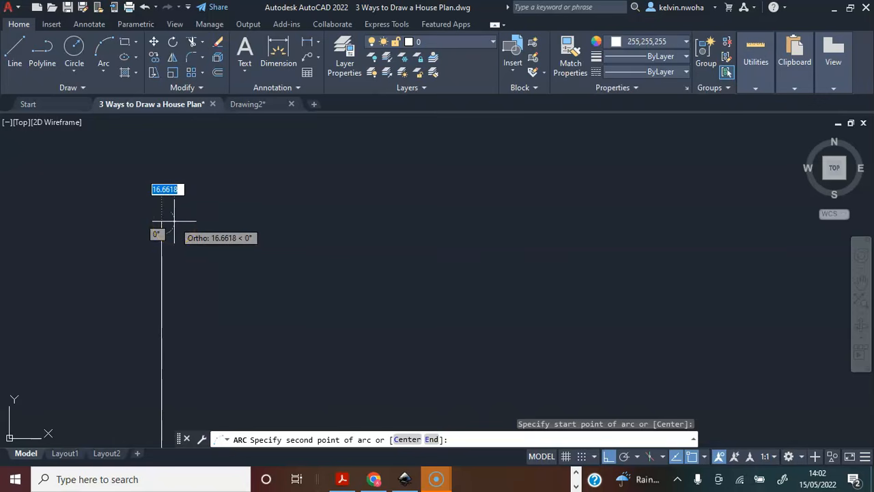
pyautogui.click(174, 221)
pyautogui.scroll(-5, 176, 225)
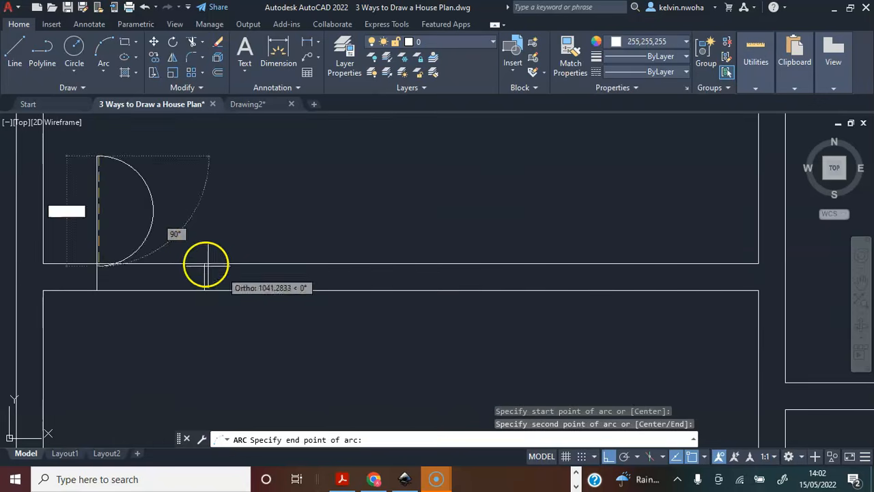
pyautogui.click(205, 264)
pyautogui.scroll(-4, 337, 225)
pyautogui.scroll(4, 294, 214)
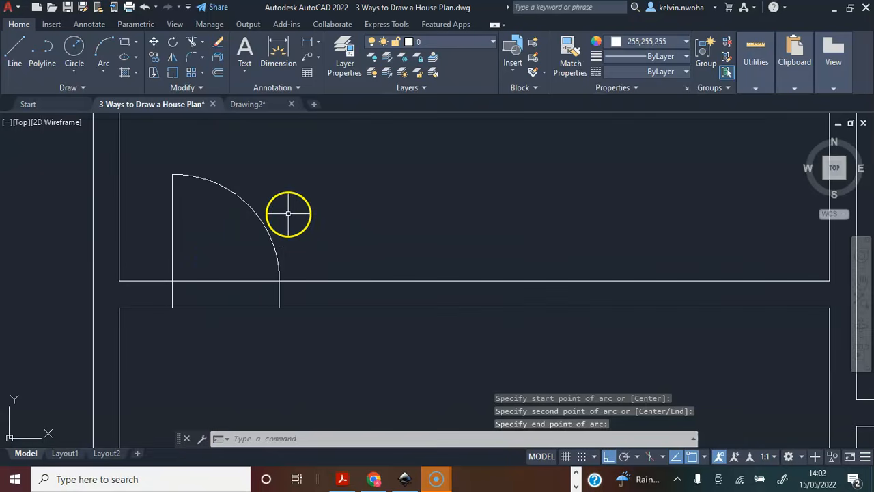
# Trim both wall faces between the door jambs to open the doorway in the second horizontal wall.
pyautogui.click(192, 42)
pyautogui.click(237, 324)
pyautogui.click(213, 253)
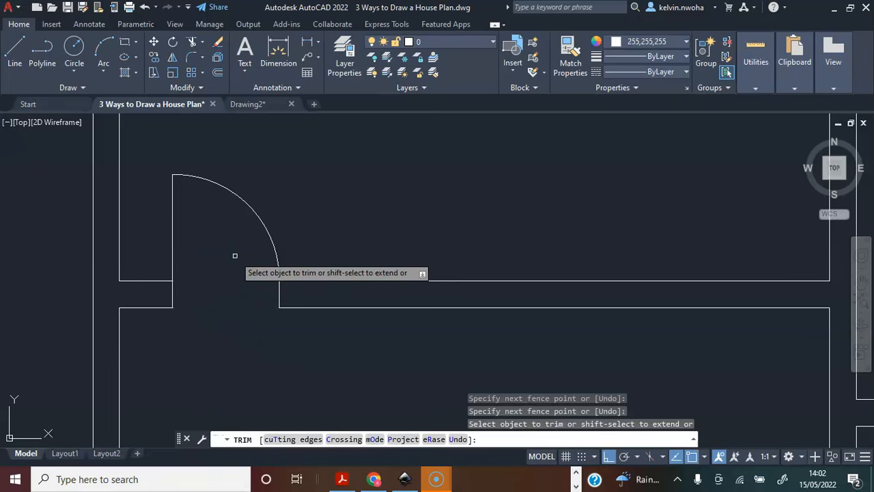
pyautogui.press('Return')
pyautogui.scroll(-5, 234, 256)
pyautogui.moveTo(254, 259)
pyautogui.mouseDown(button='middle')
pyautogui.moveTo(258, 267)
pyautogui.moveTo(262, 228)
pyautogui.mouseUp(button='middle')
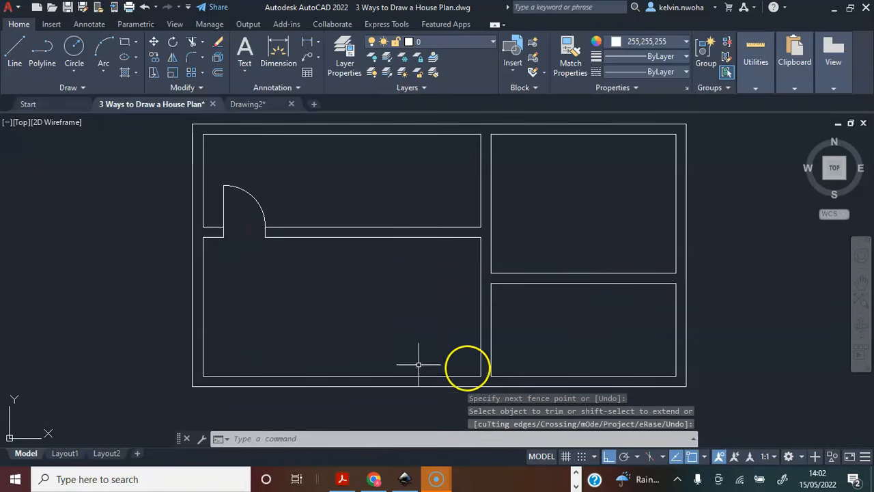
# Draw a line 2825 along the top outer wall from the upper-left corner, then across the wall thickness to form the first window jamb.
pyautogui.moveTo(340, 343); pyautogui.dragTo(340, 378, button='middle')
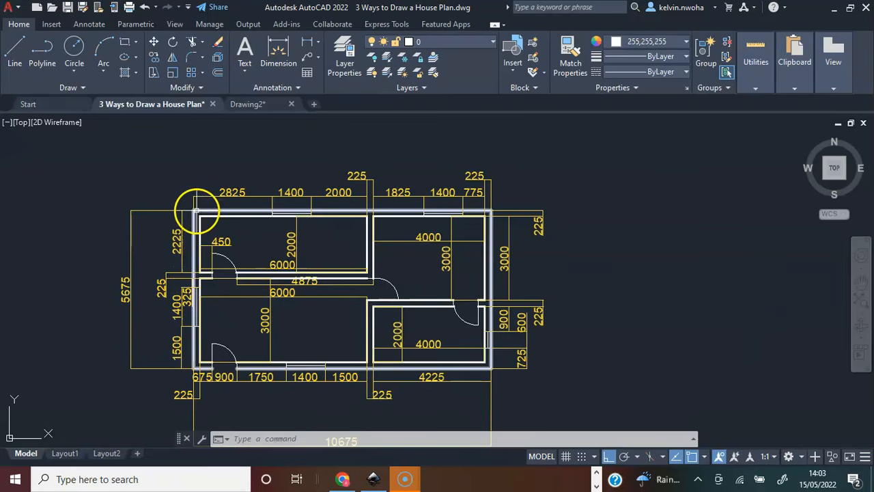
pyautogui.scroll(4, 218, 193)
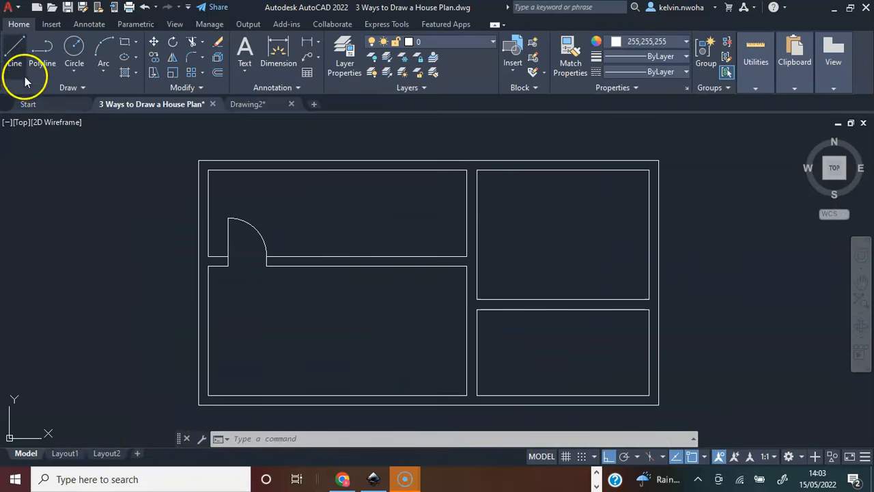
pyautogui.click(14, 49)
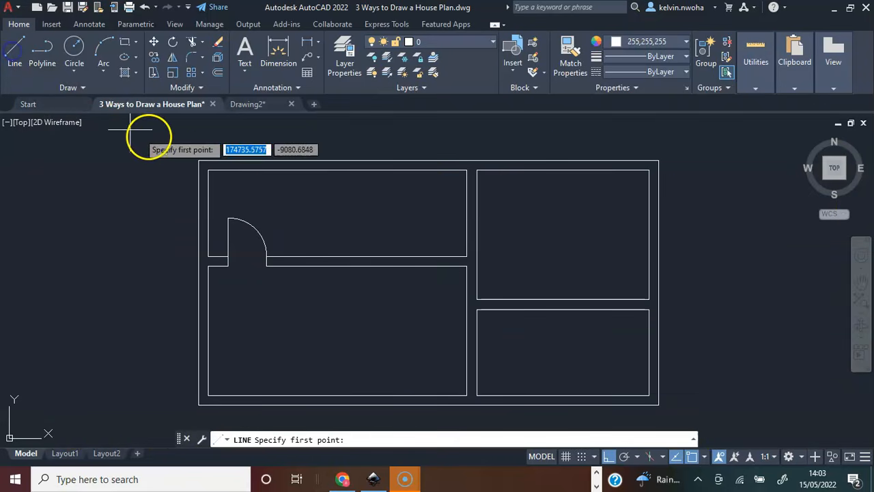
pyautogui.click(198, 160)
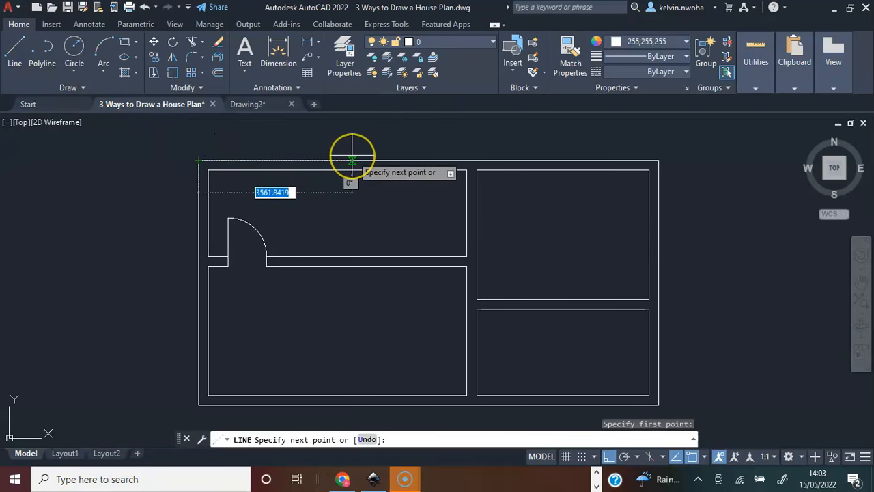
pyautogui.write('2')
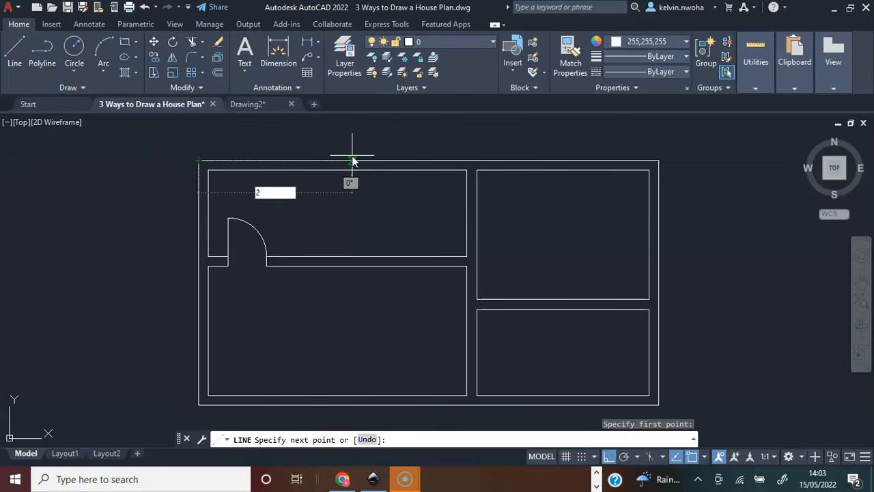
pyautogui.write('825')
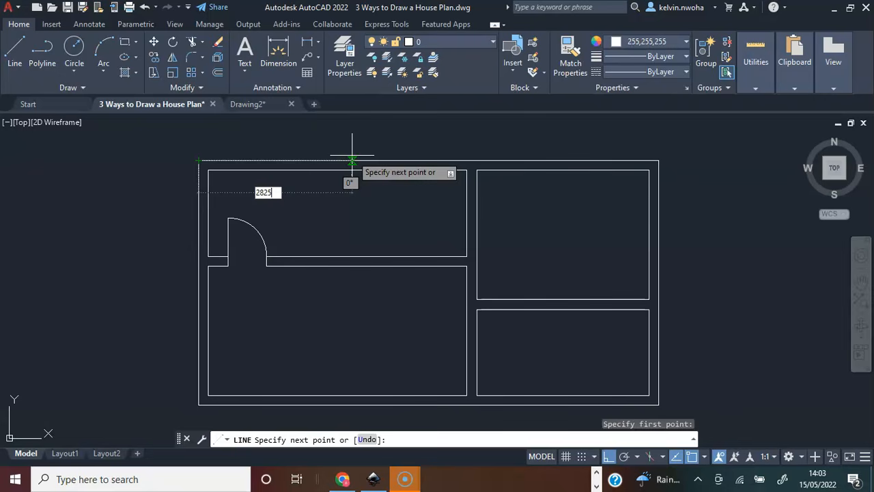
pyautogui.press('Return')
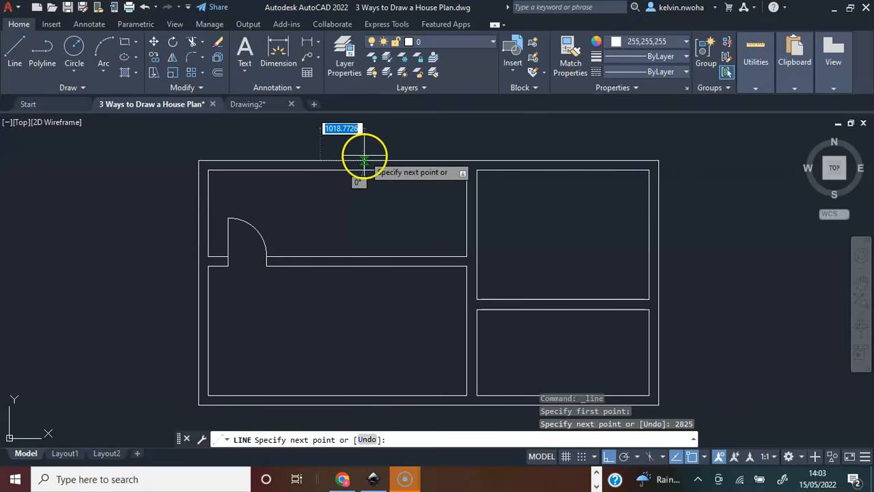
pyautogui.scroll(2, 321, 179)
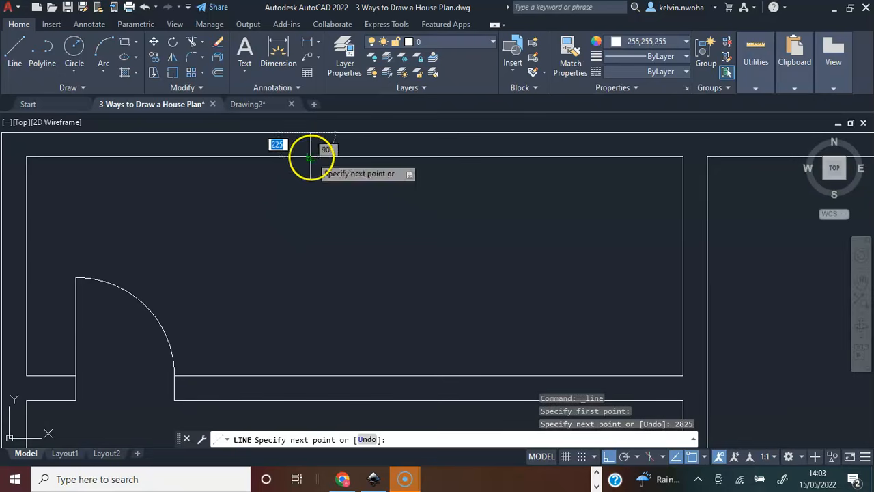
pyautogui.click(319, 156)
# Continue the line 1400 along the top wall's inner face and across its thickness to form the other window jamb.
pyautogui.scroll(-2, 253, 208)
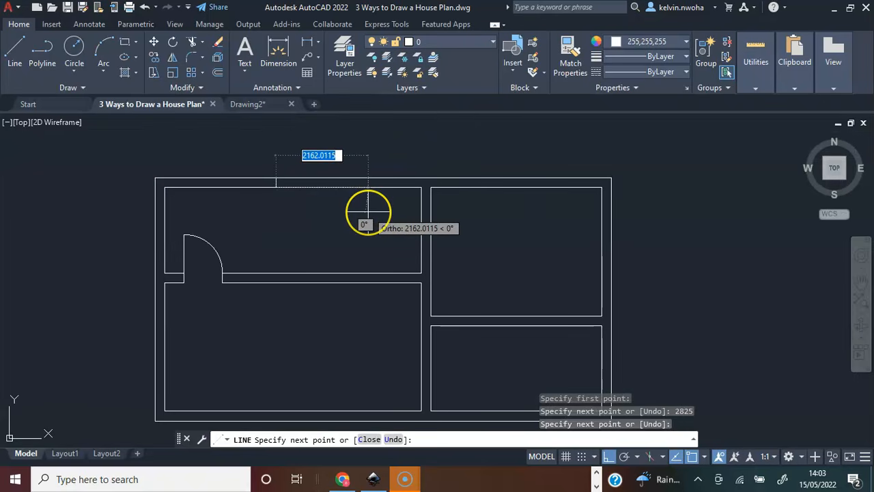
pyautogui.write('1400')
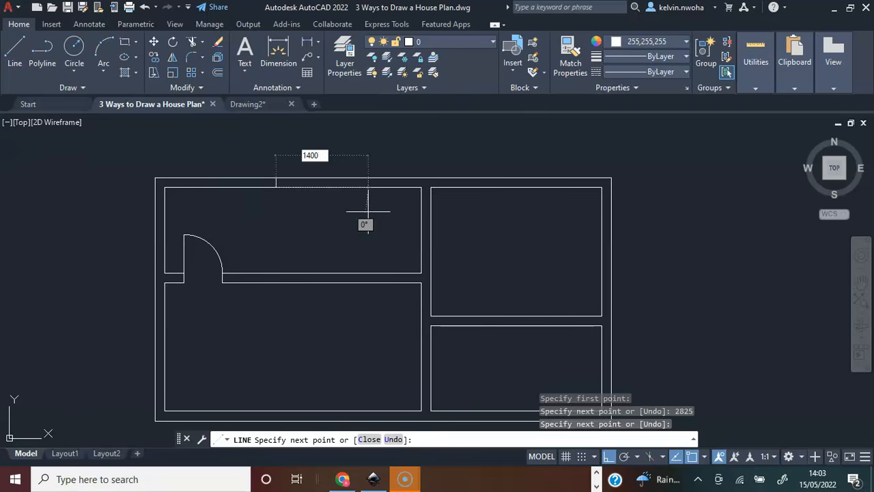
pyautogui.press('Return')
pyautogui.scroll(4, 328, 168)
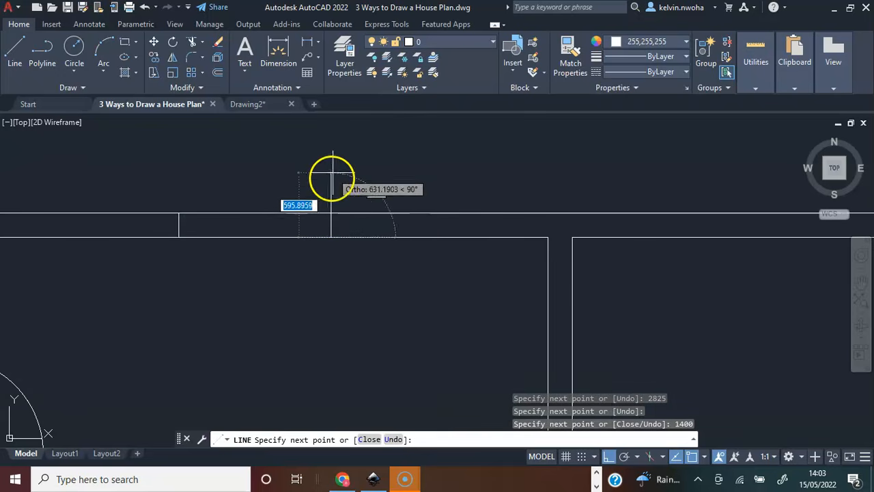
pyautogui.click(331, 213)
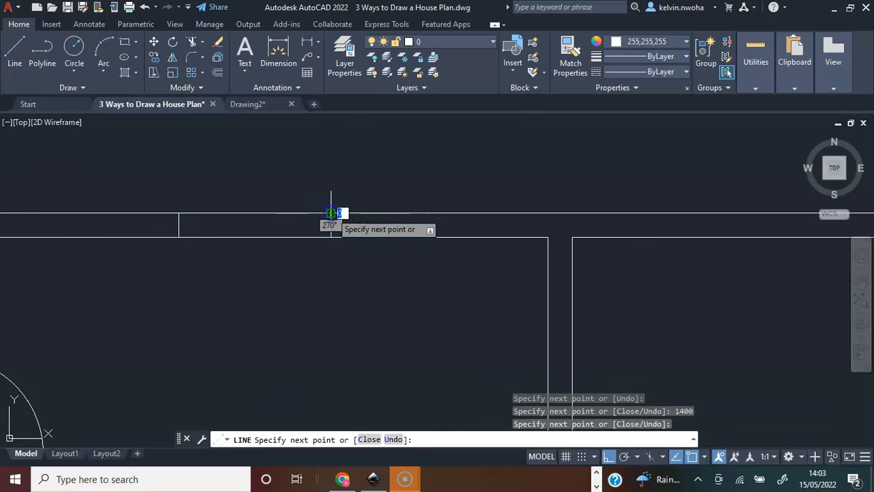
pyautogui.press('Return')
pyautogui.scroll(-4, 335, 217)
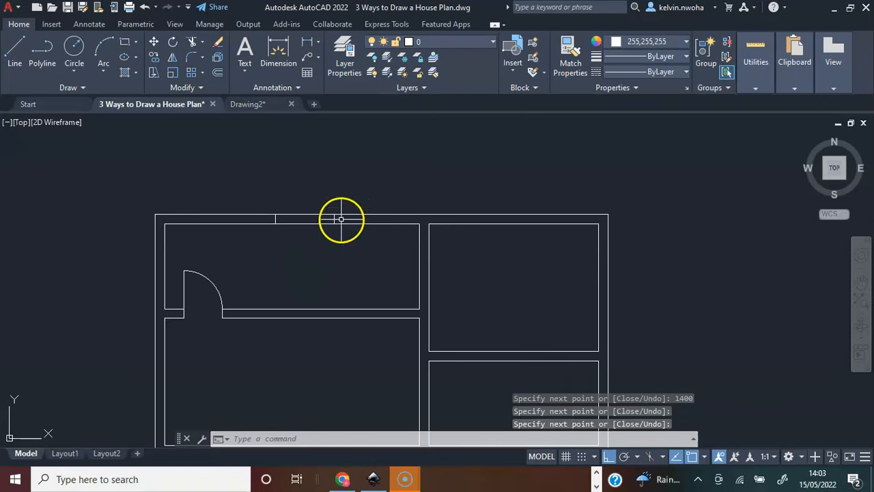
pyautogui.scroll(2, 296, 221)
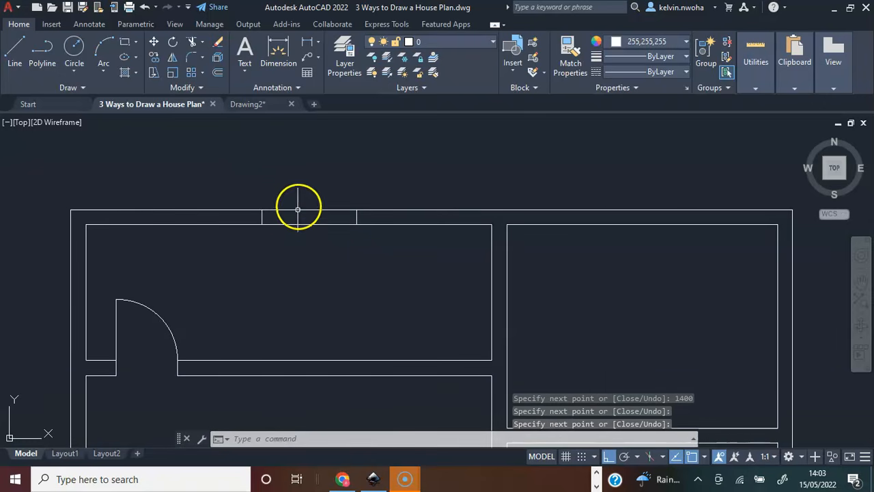
pyautogui.click(172, 211)
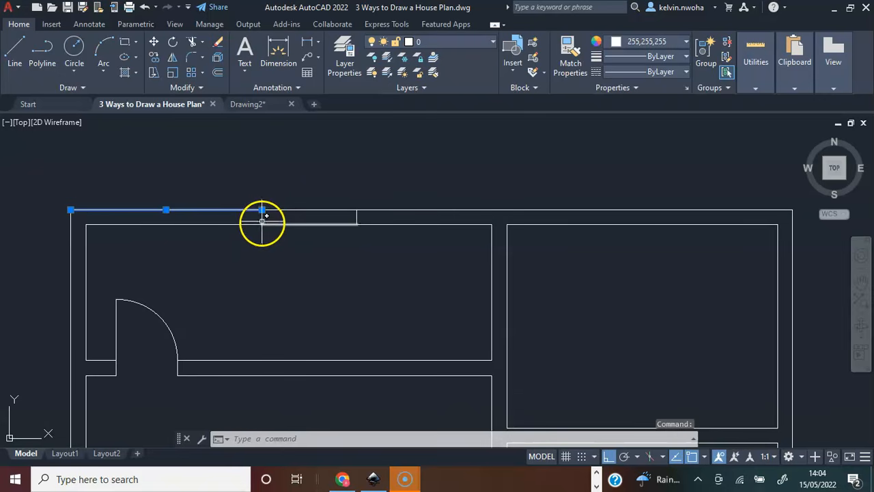
pyautogui.click(311, 224)
pyautogui.click(346, 275)
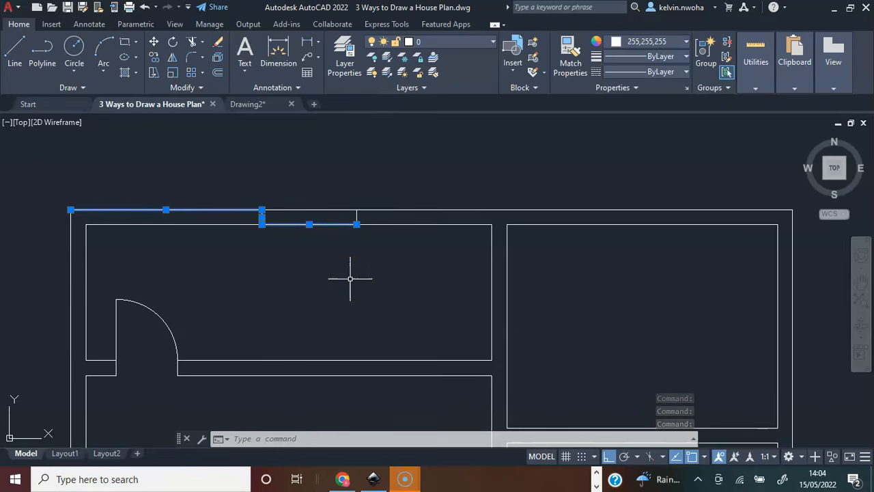
pyautogui.press('Escape')
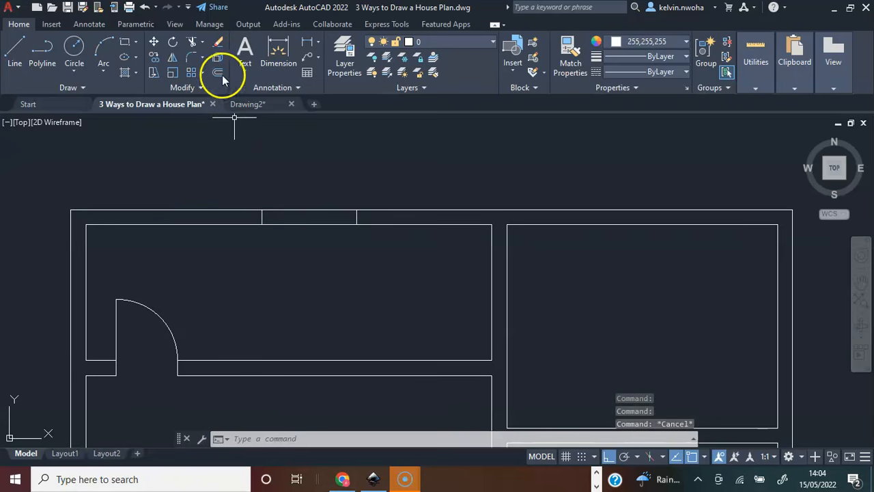
# Trim both faces of the top outer wall between the two window jambs to open the window.
pyautogui.click(191, 42)
pyautogui.moveTo(303, 281); pyautogui.dragTo(296, 180)
pyautogui.scroll(-3, 321, 277)
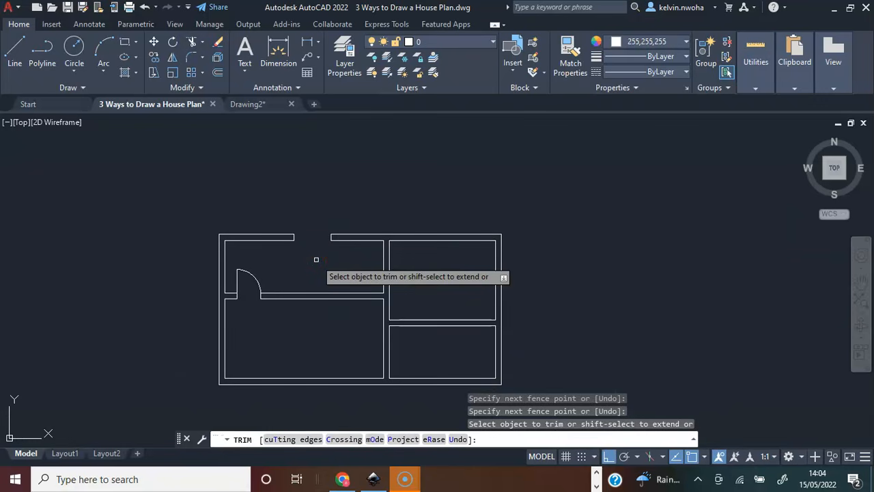
pyautogui.press('Escape')
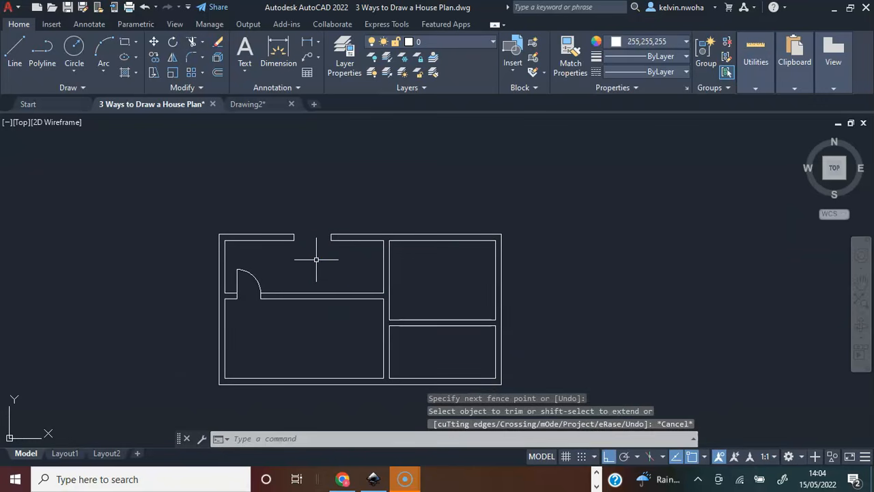
# Open DesignCenter and browse from the en-us sample folder to the blocks of House Designer.dwg.
pyautogui.scroll(2, 323, 364)
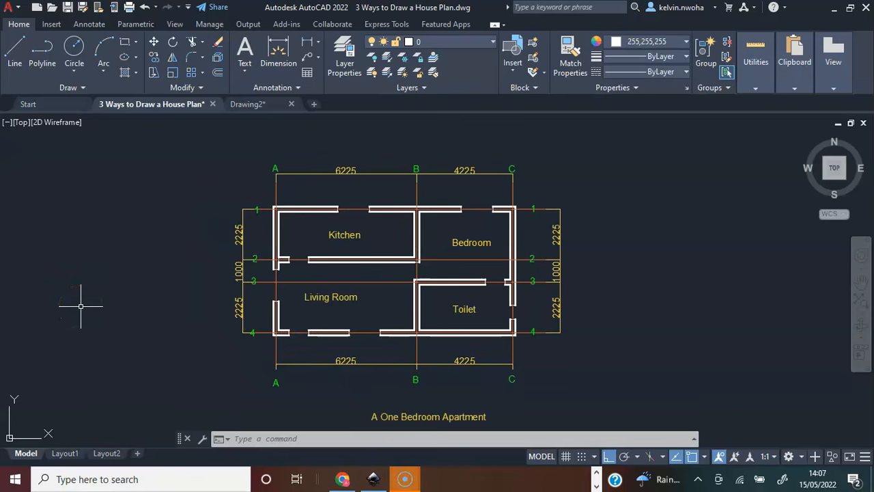
pyautogui.click(146, 324)
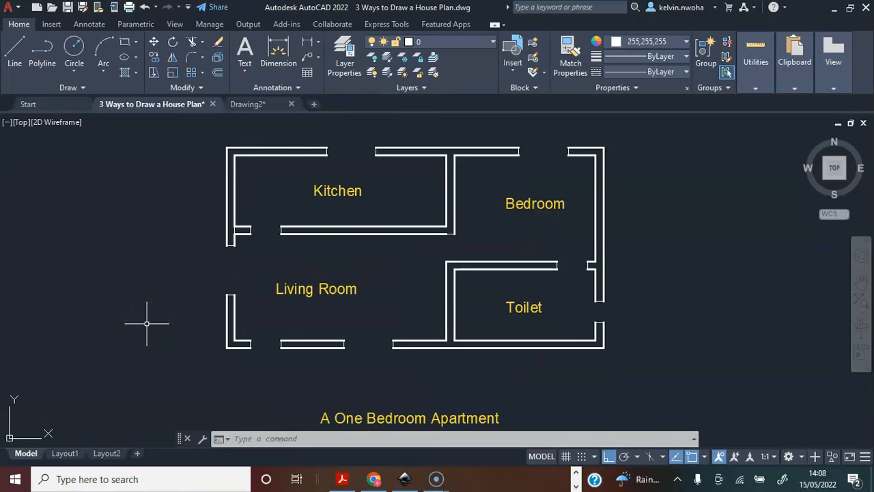
pyautogui.write('gnce')
pyautogui.press('Return')
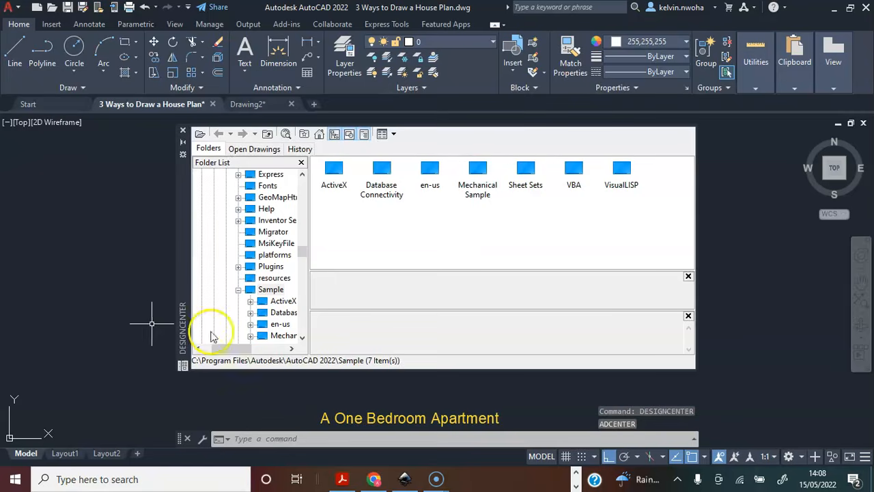
pyautogui.click(430, 186)
pyautogui.doubleClick(430, 185)
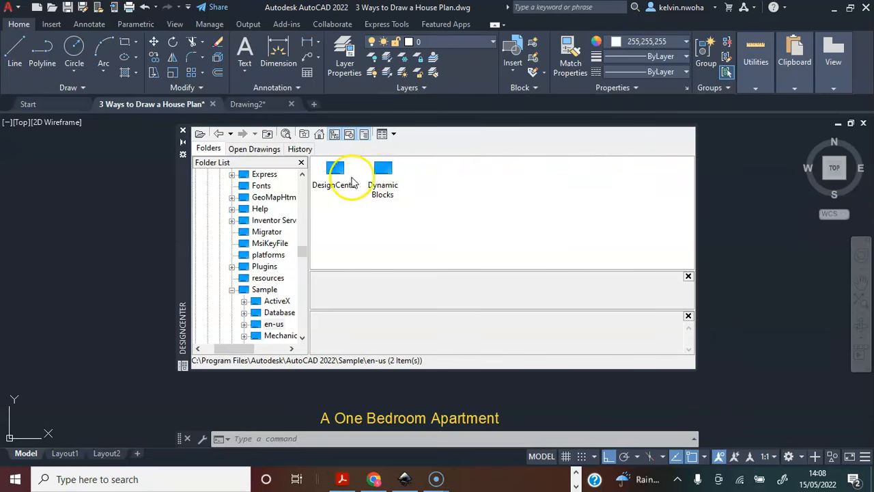
pyautogui.doubleClick(344, 174)
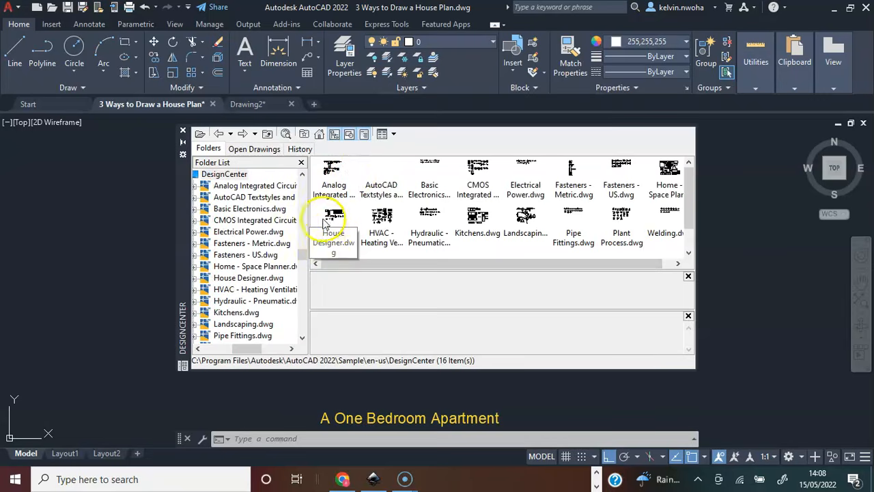
pyautogui.doubleClick(334, 219)
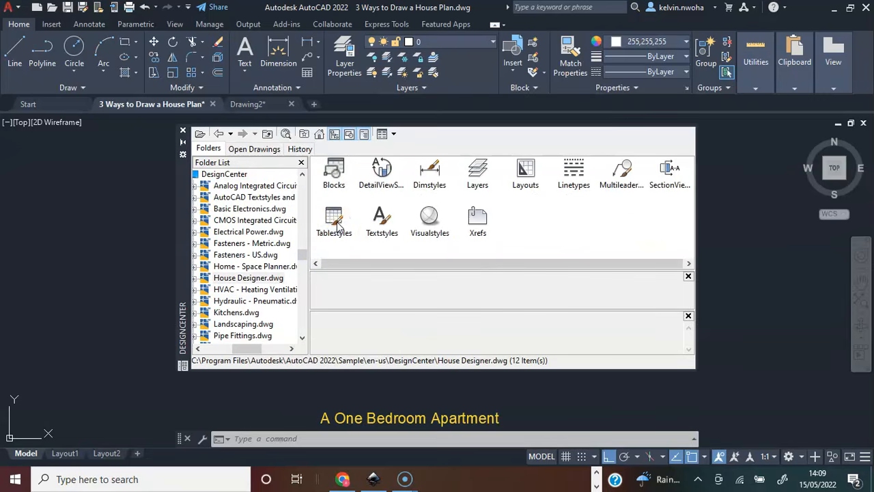
pyautogui.doubleClick(335, 176)
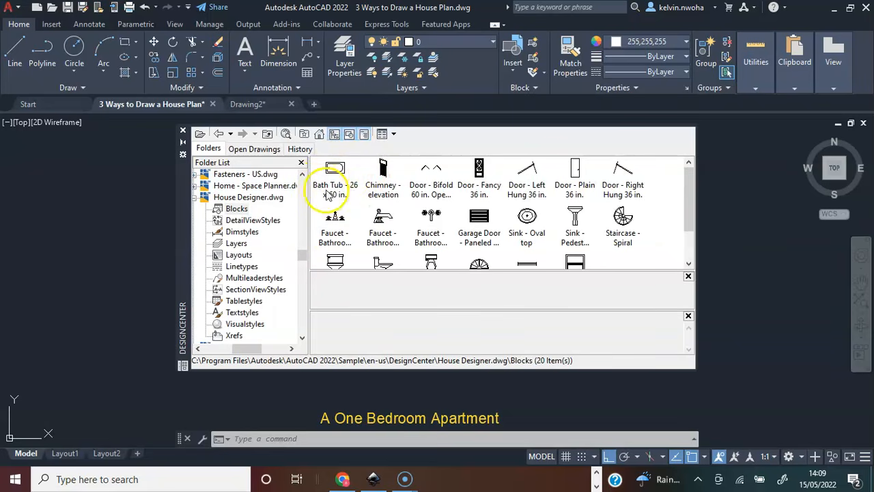
# Insert the Bath Tub - 26 x 60 in. block left of the plan and the Sink - Oval top block below it.
pyautogui.click(338, 177)
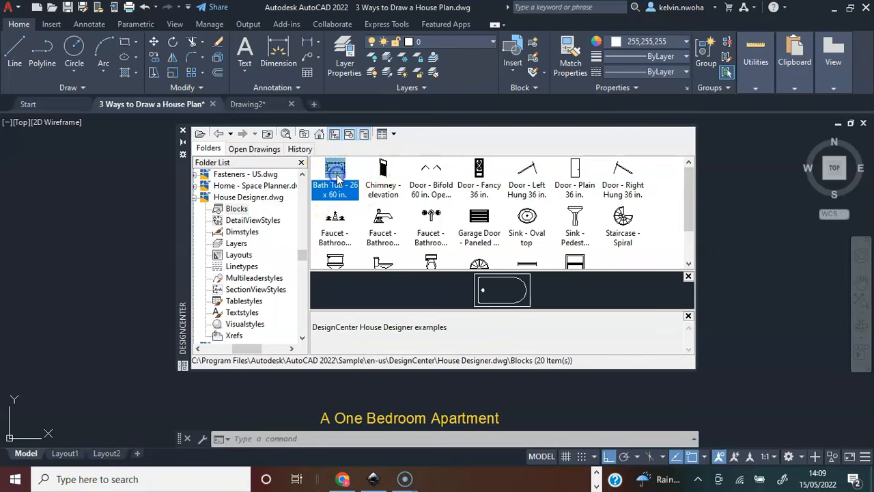
pyautogui.moveTo(142, 213); pyautogui.dragTo(105, 222)
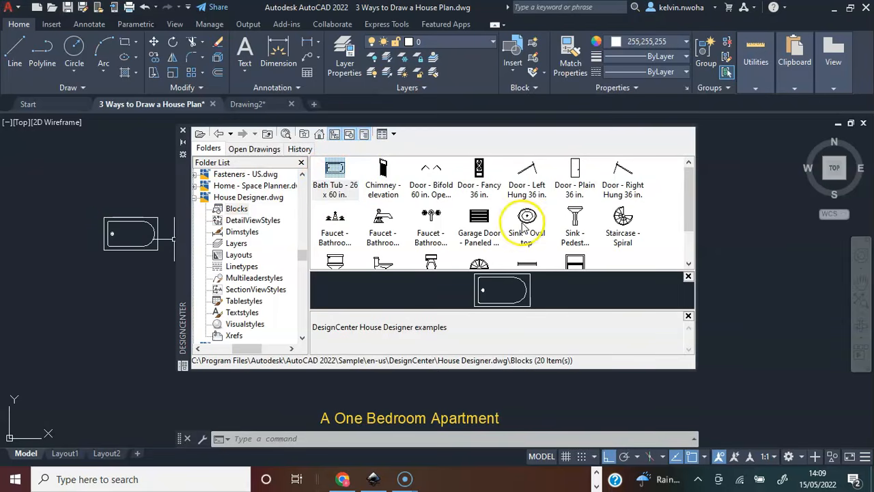
pyautogui.click(528, 228)
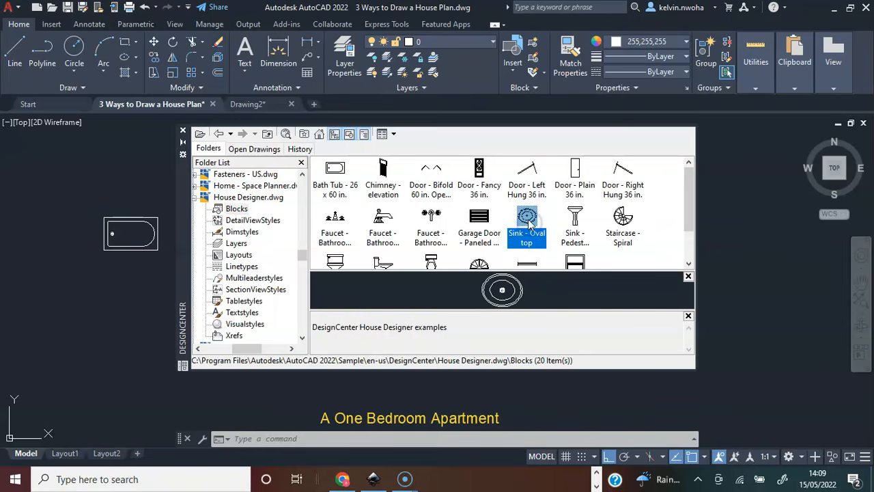
pyautogui.moveTo(529, 222); pyautogui.dragTo(112, 300)
# Insert the Toilet - top block below the oval sink, left of the plan.
pyautogui.scroll(-1, 403, 256)
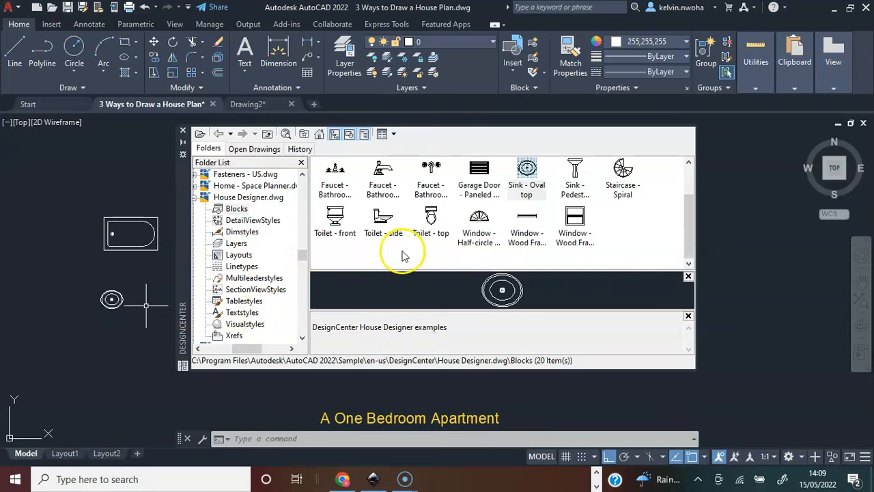
pyautogui.click(431, 231)
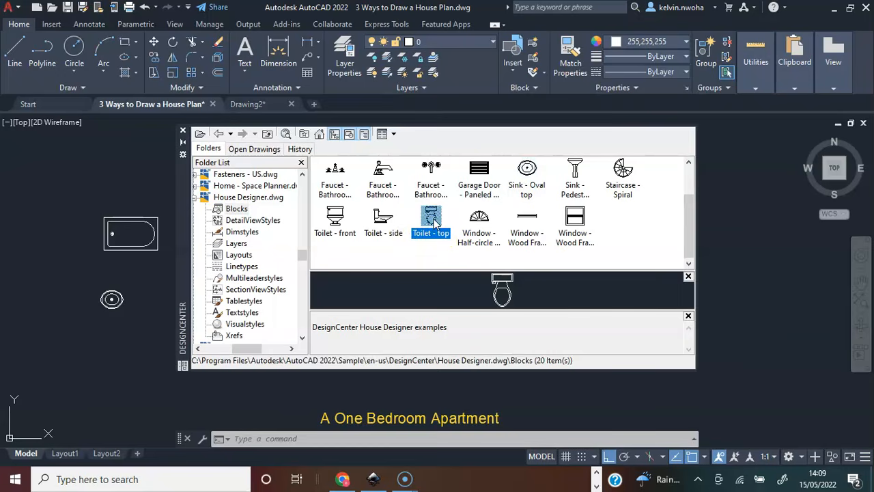
pyautogui.moveTo(433, 223)
pyautogui.mouseDown()
pyautogui.moveTo(175, 279)
pyautogui.moveTo(121, 353)
pyautogui.mouseUp()
pyautogui.scroll(2, 275, 185)
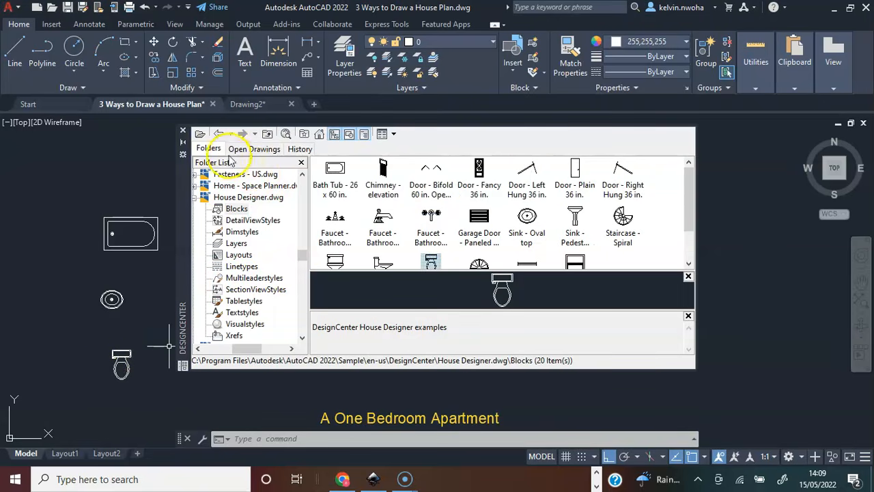
# Browse to the blocks of Home - Space Planner.dwg and insert the Bed - Queen block right of the plan.
pyautogui.click(218, 134)
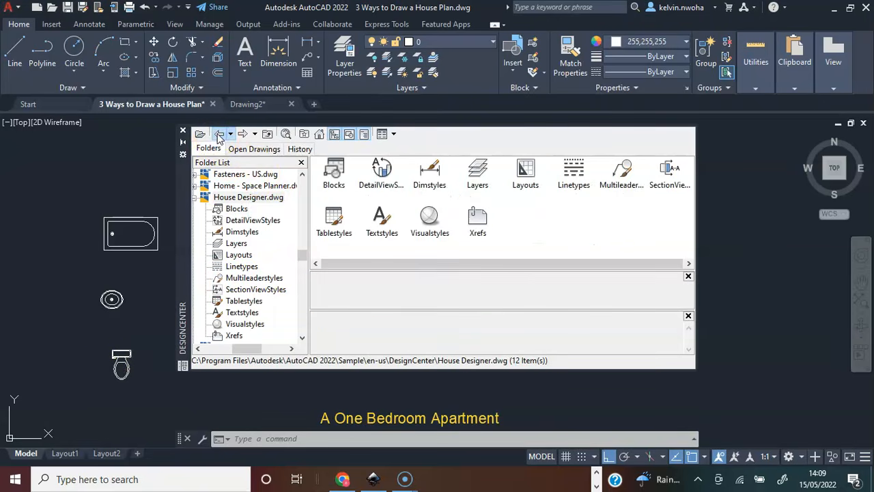
pyautogui.click(218, 134)
pyautogui.moveTo(601, 264); pyautogui.dragTo(615, 267)
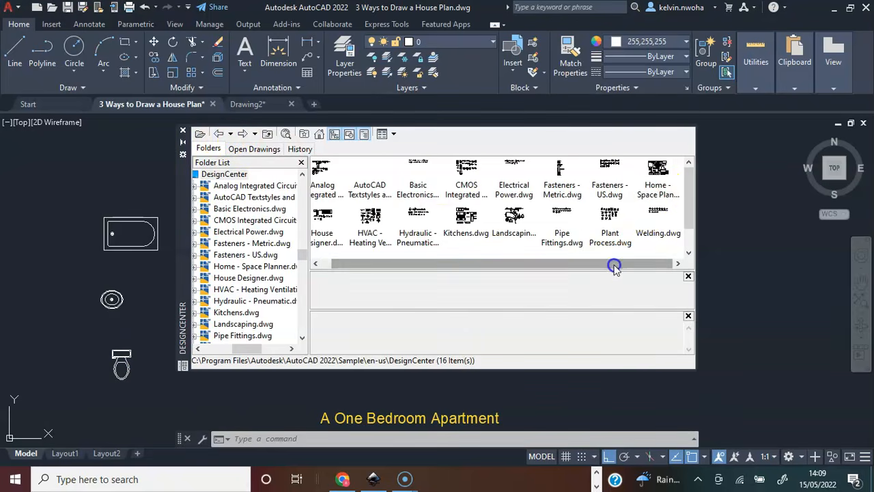
pyautogui.doubleClick(657, 186)
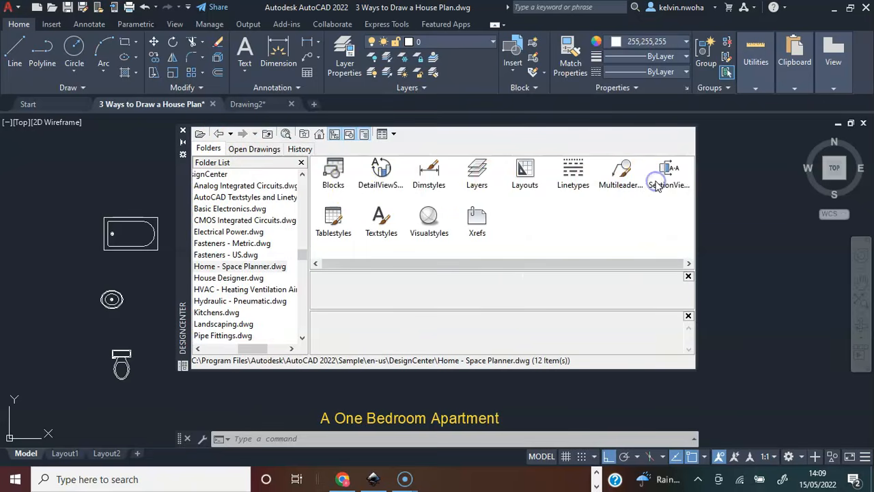
pyautogui.doubleClick(334, 177)
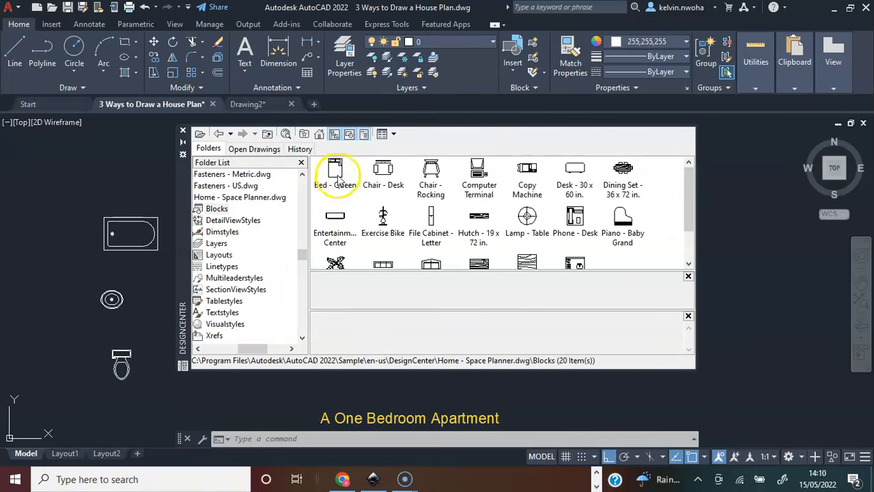
pyautogui.click(338, 176)
pyautogui.moveTo(334, 172)
pyautogui.mouseDown()
pyautogui.moveTo(503, 240)
pyautogui.moveTo(726, 276)
pyautogui.moveTo(726, 261)
pyautogui.mouseUp()
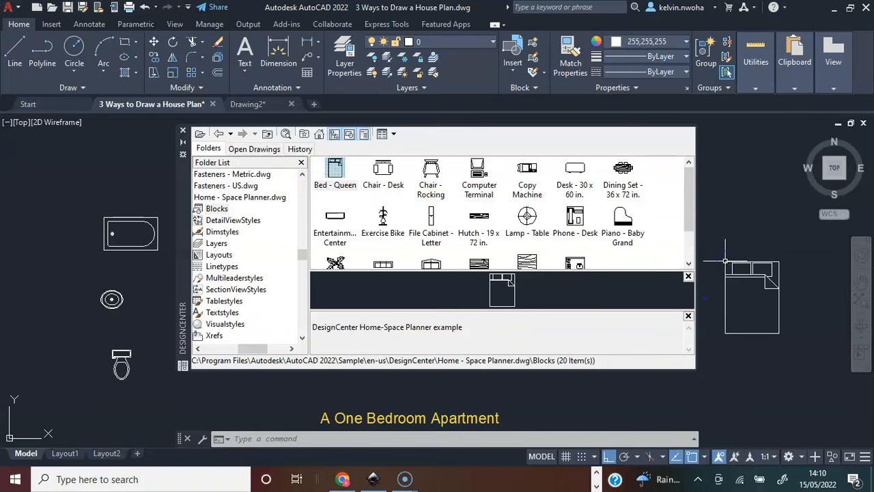
# Insert the Chair - Desk block below the bed and the Lamp - Table block above it.
pyautogui.click(431, 176)
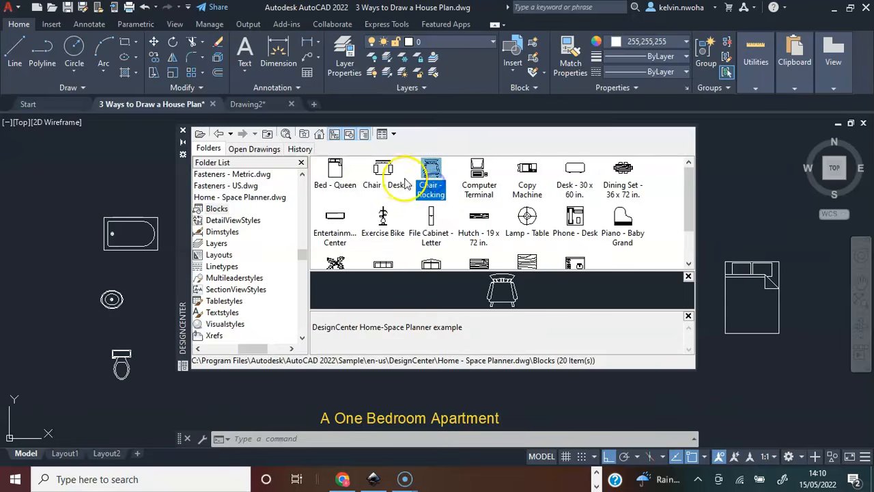
pyautogui.click(385, 173)
pyautogui.moveTo(384, 173)
pyautogui.mouseDown()
pyautogui.moveTo(469, 231)
pyautogui.moveTo(760, 372)
pyautogui.mouseUp()
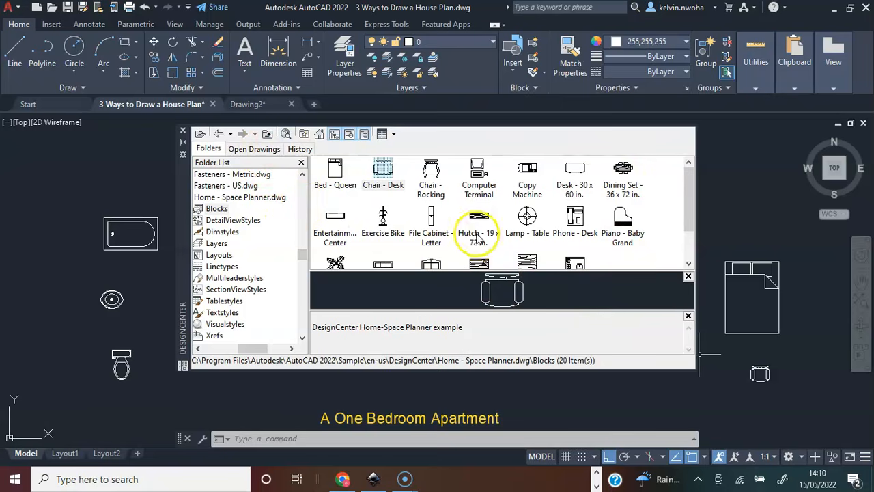
pyautogui.click(524, 217)
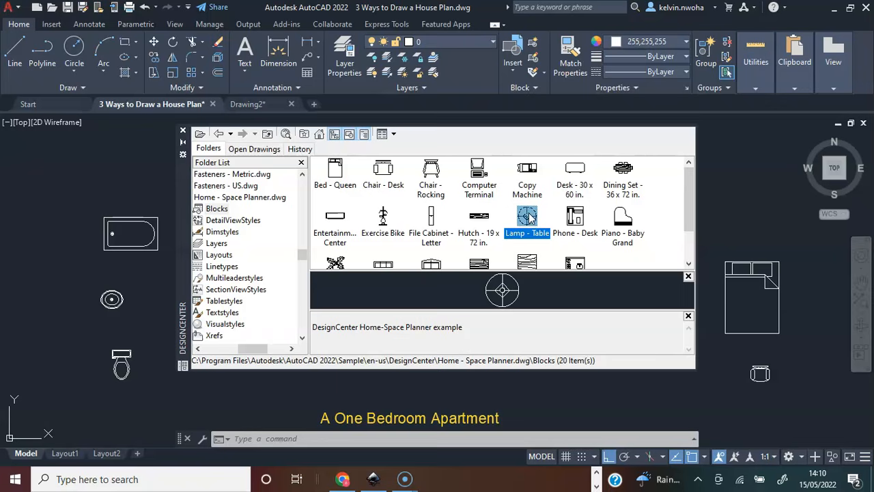
pyautogui.moveTo(529, 217); pyautogui.dragTo(753, 192)
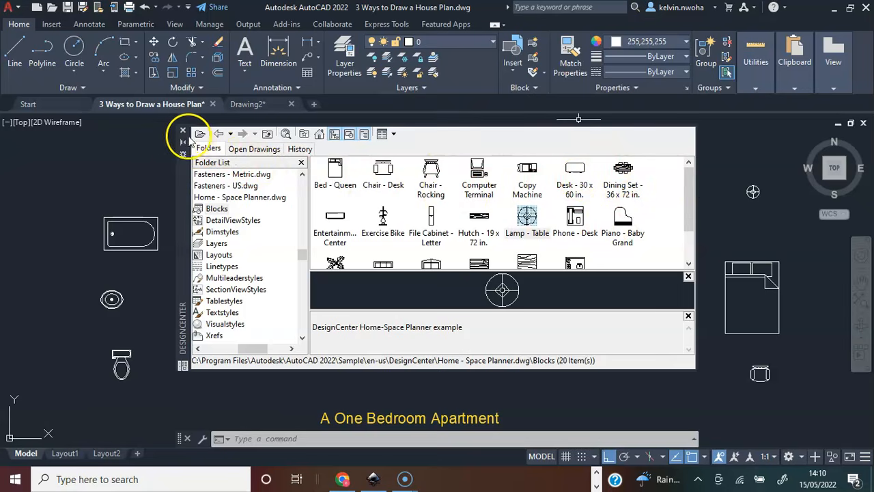
# Examine the available blocks of Kitchens.dwg and close DesignCenter.
pyautogui.click(219, 134)
pyautogui.click(219, 134)
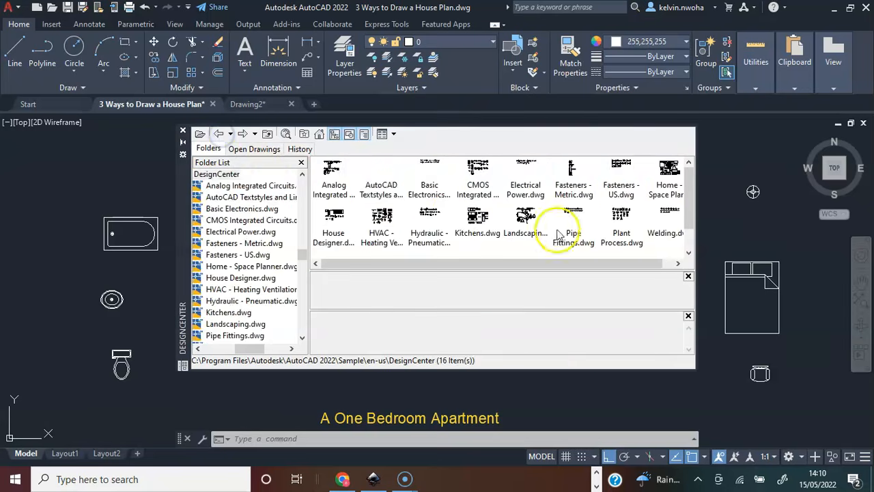
pyautogui.doubleClick(478, 220)
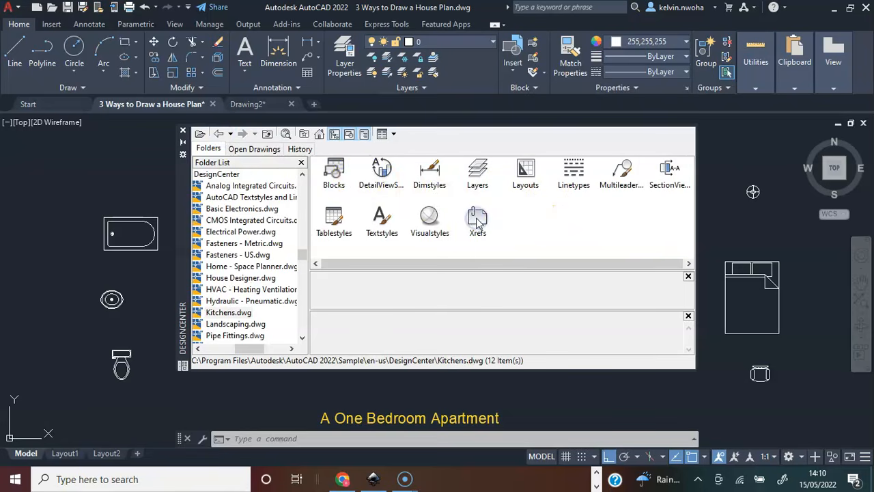
pyautogui.doubleClick(334, 176)
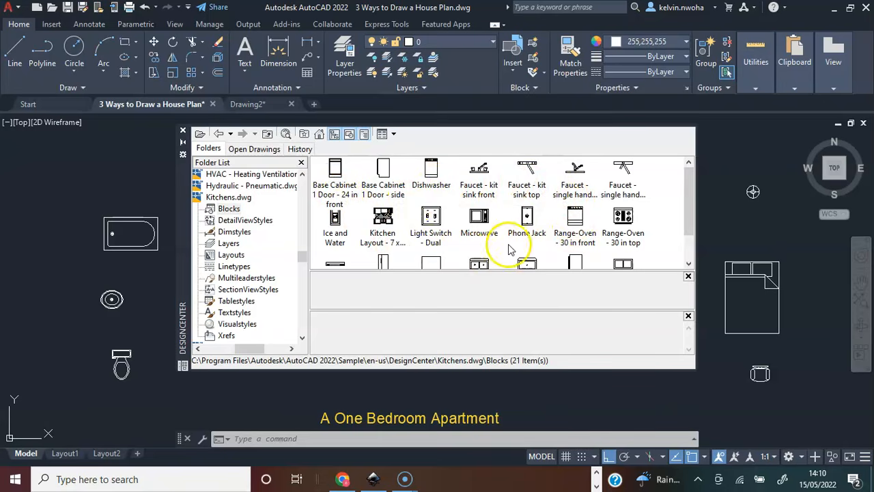
pyautogui.scroll(-1, 510, 250)
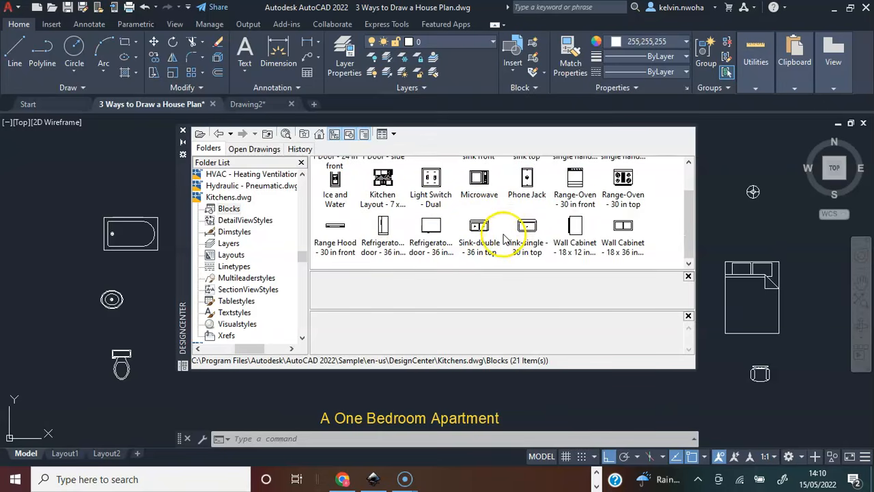
pyautogui.click(182, 132)
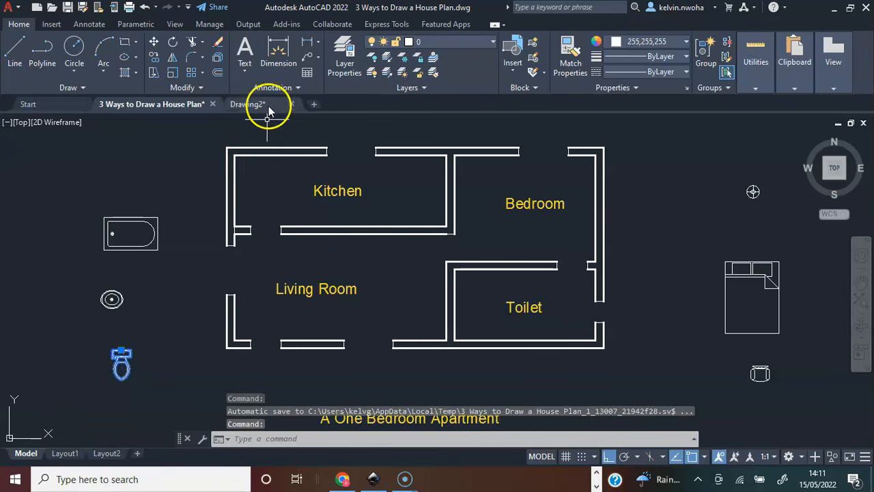
# Move the toilet block from its place beside the plan into the Toilet room, with Ortho turned off.
pyautogui.click(153, 42)
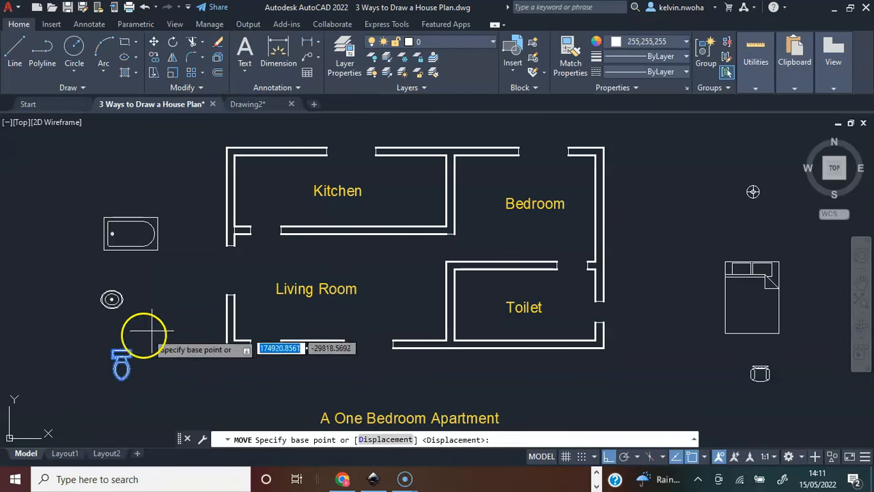
pyautogui.click(121, 356)
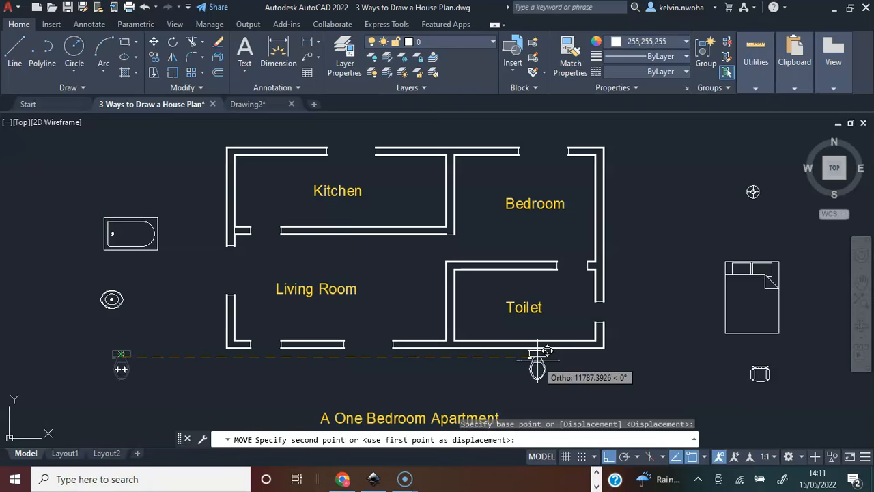
pyautogui.press('F8')
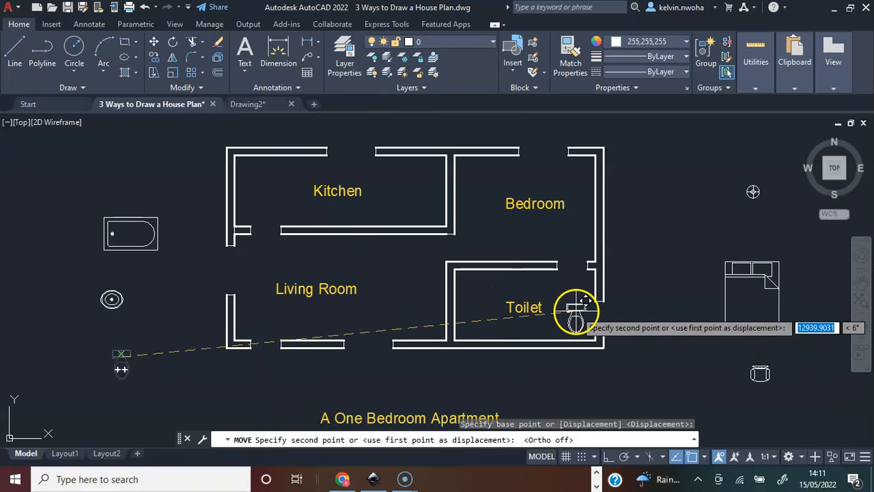
pyautogui.click(566, 316)
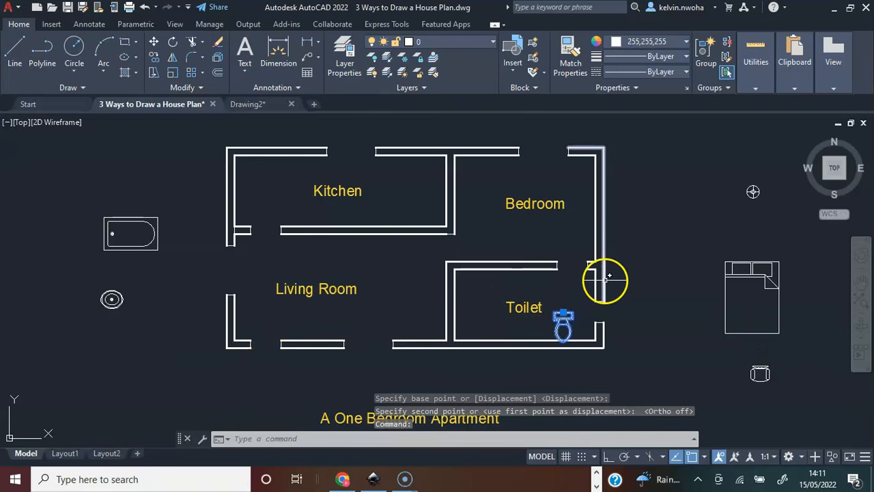
# Rotate the toilet block 270° about the outer right corner of its tank so the tank faces the right wall.
pyautogui.write('rotat')
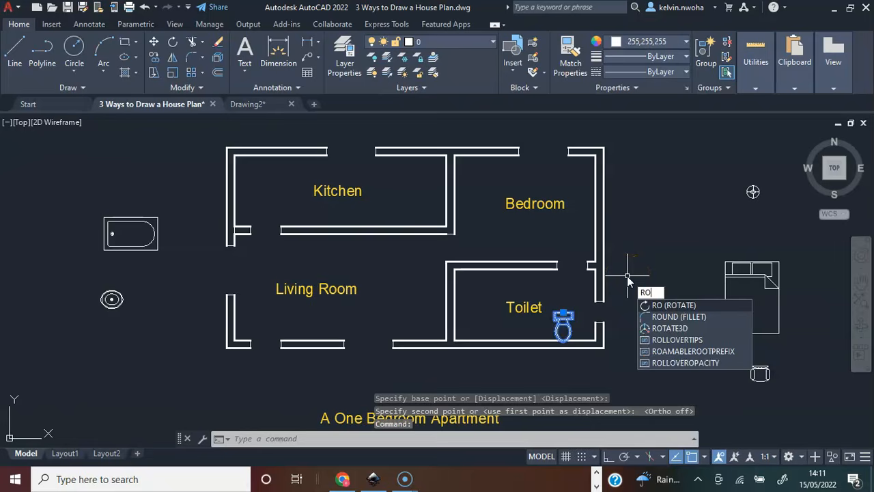
pyautogui.write('E')
pyautogui.press('Return')
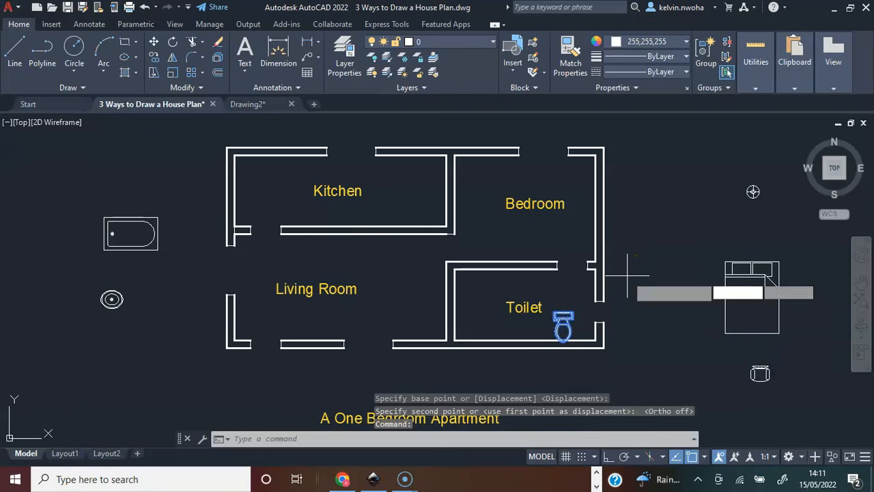
pyautogui.scroll(3, 586, 336)
pyautogui.scroll(2, 584, 335)
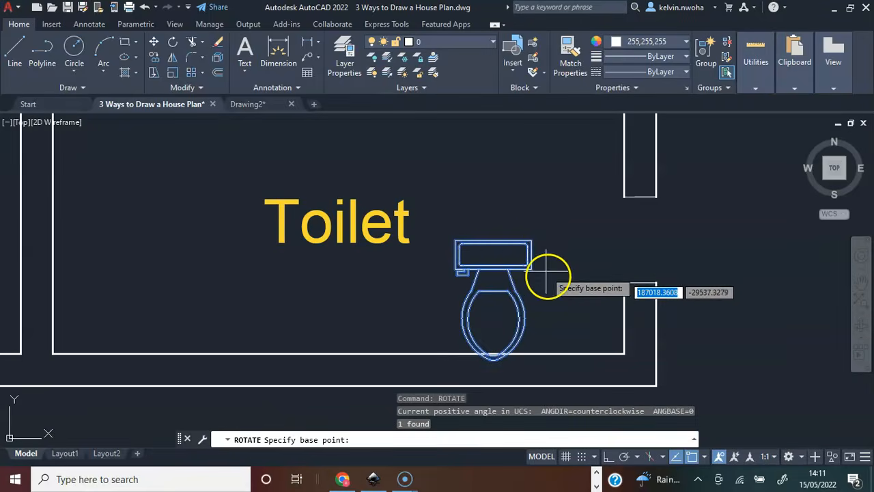
pyautogui.click(531, 242)
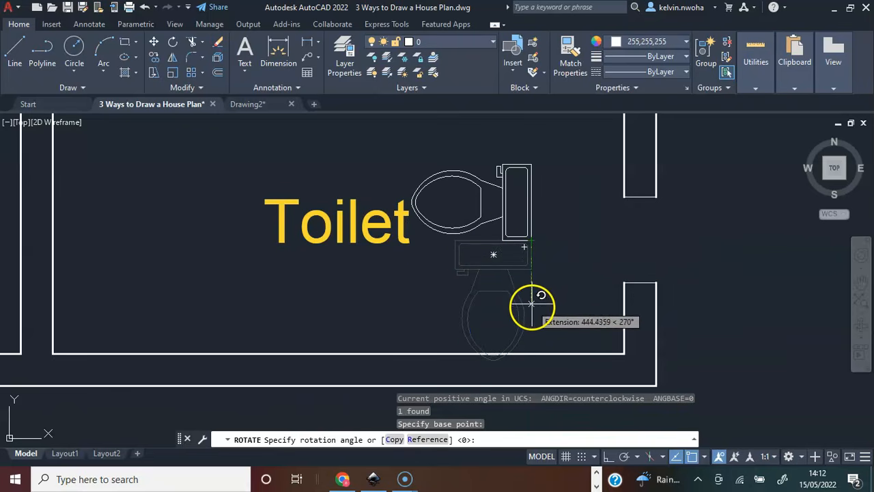
pyautogui.press('Return')
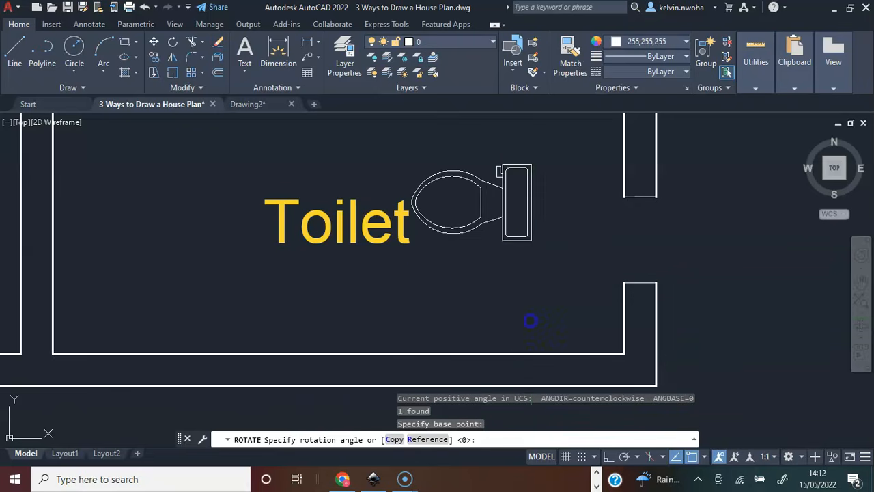
# Move the rotated toilet block by its tank corner close to the lower right corner of the Toilet room.
pyautogui.click(536, 263)
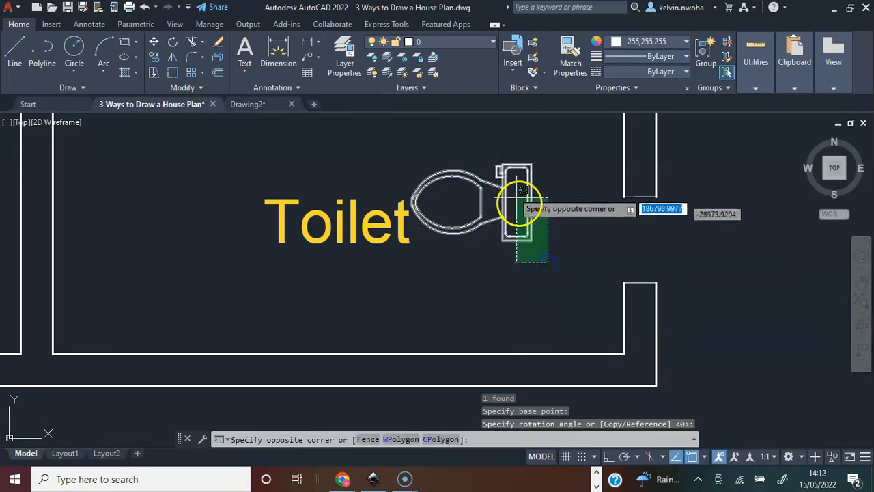
pyautogui.click(502, 165)
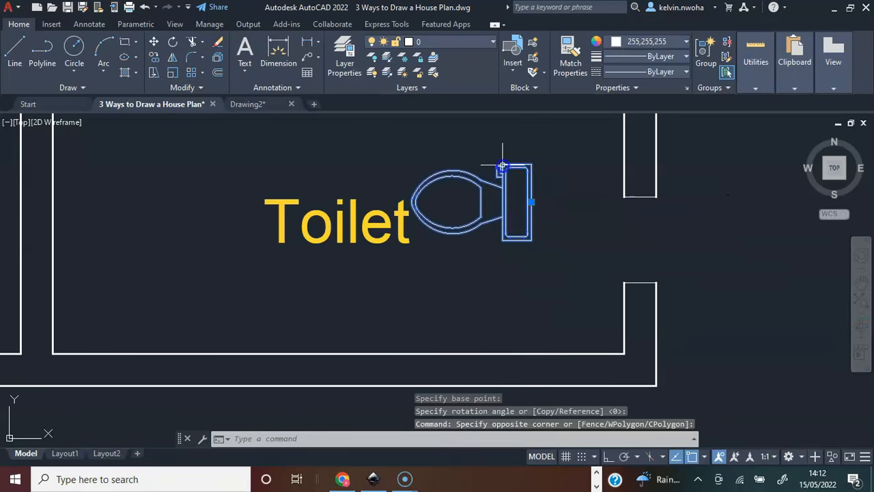
pyautogui.click(152, 45)
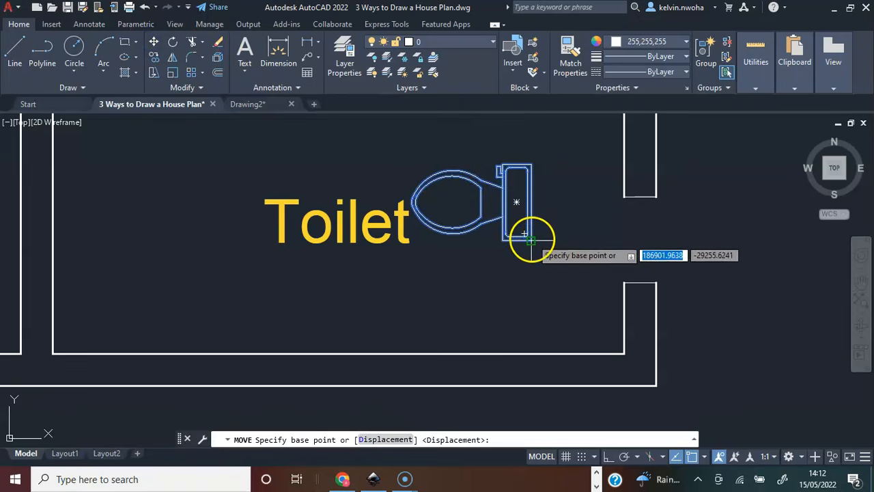
pyautogui.click(532, 238)
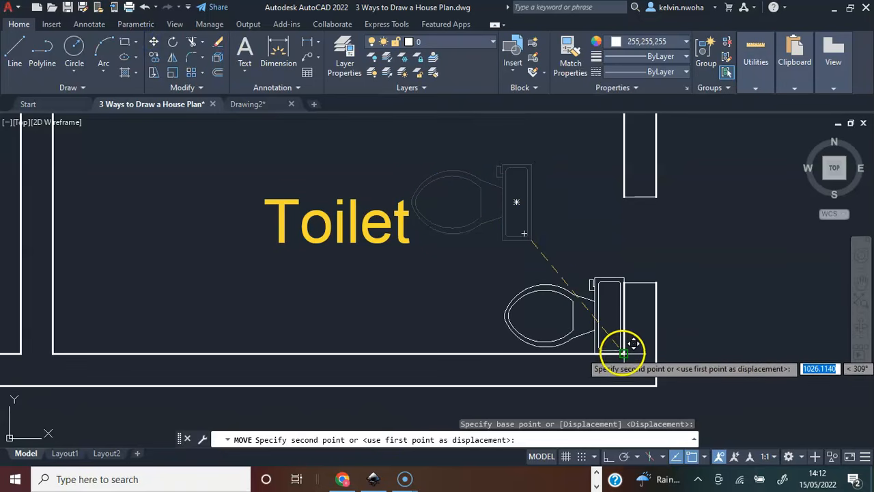
pyautogui.click(596, 336)
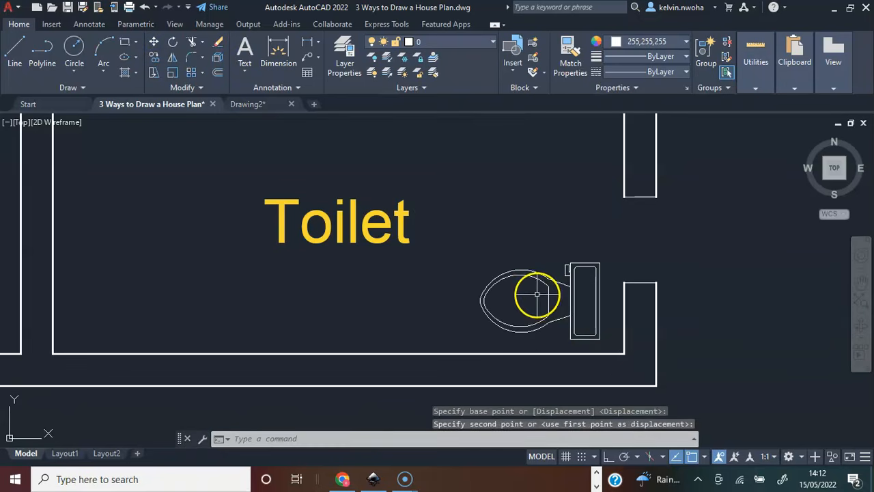
# Move the oval sink by its centre into the Toilet room, just below the upper wall near the door opening.
pyautogui.scroll(-3, 533, 289)
pyautogui.scroll(5, 218, 345)
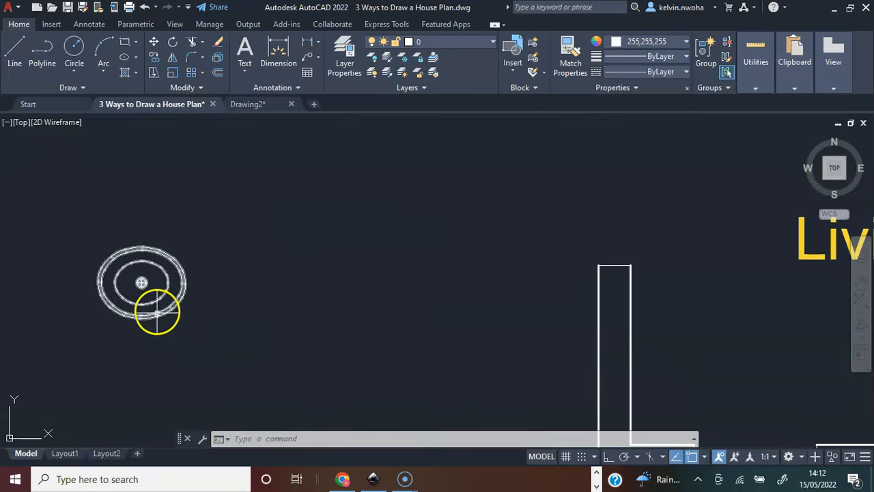
pyautogui.click(157, 313)
pyautogui.click(168, 289)
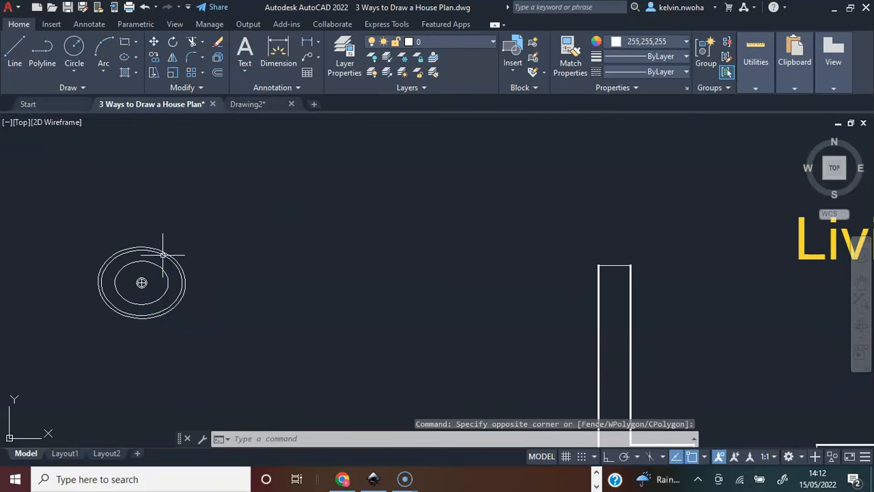
pyautogui.click(163, 254)
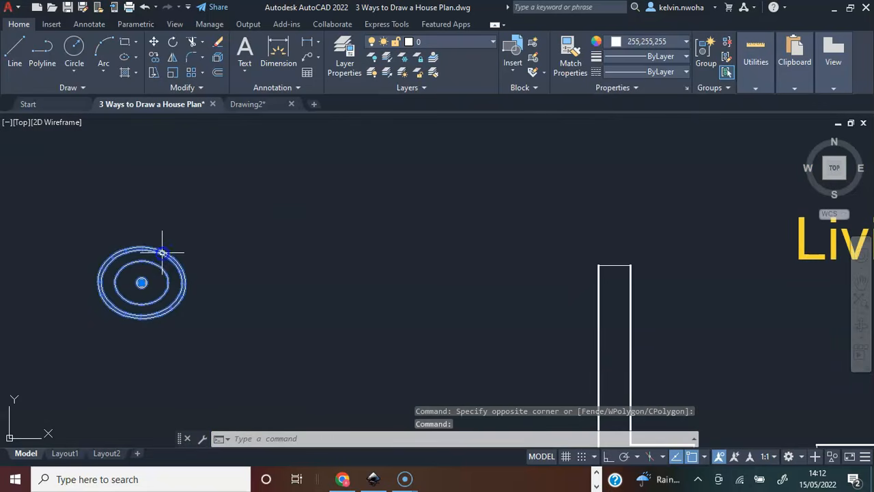
pyautogui.click(154, 44)
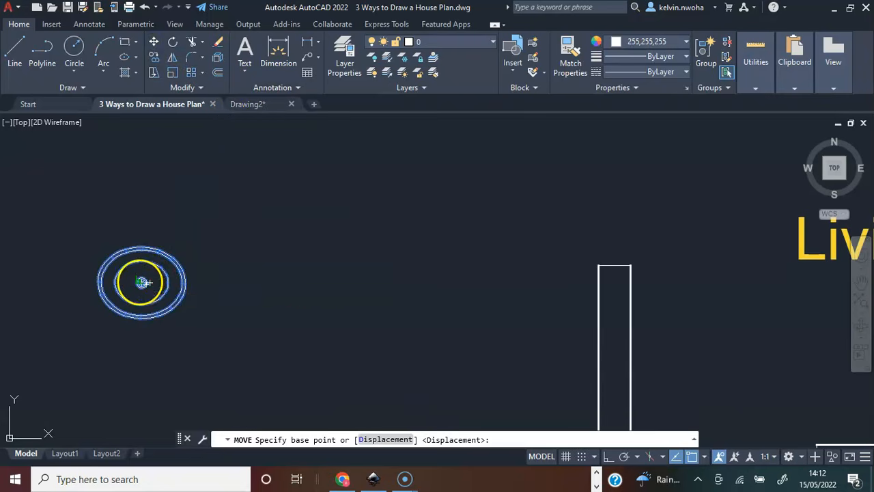
pyautogui.click(142, 282)
pyautogui.scroll(-3, 182, 254)
pyautogui.scroll(-5, 416, 307)
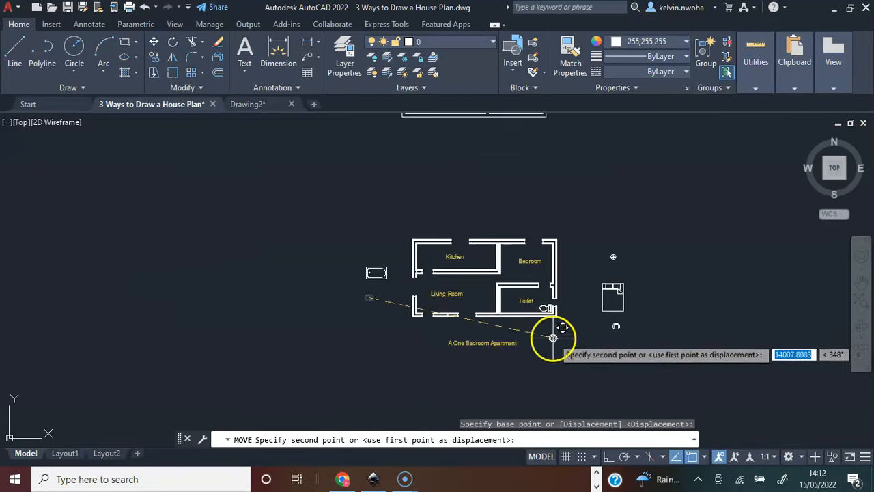
pyautogui.scroll(7, 465, 263)
pyautogui.moveTo(450, 241); pyautogui.dragTo(531, 360, button='middle')
pyautogui.scroll(-2, 427, 295)
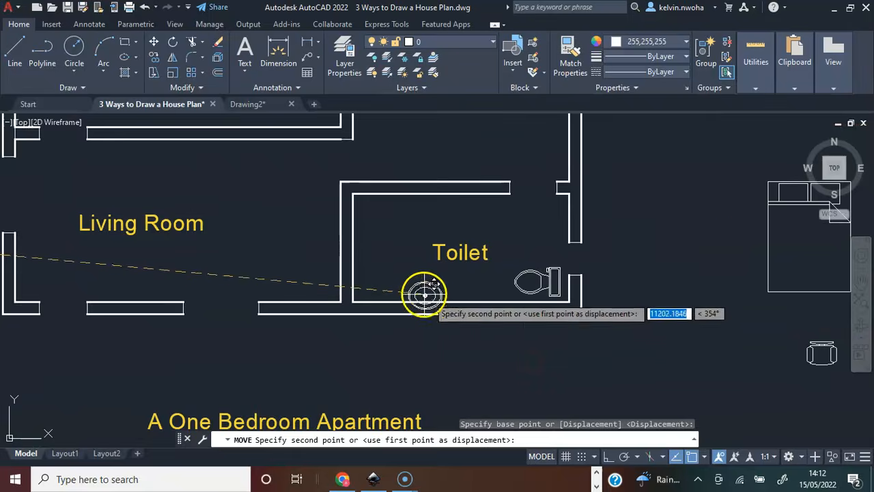
pyautogui.scroll(4, 483, 210)
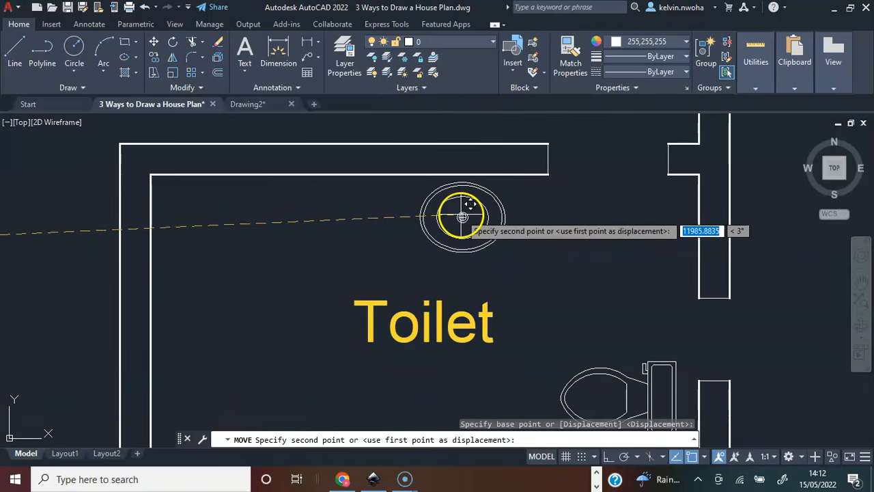
pyautogui.click(455, 211)
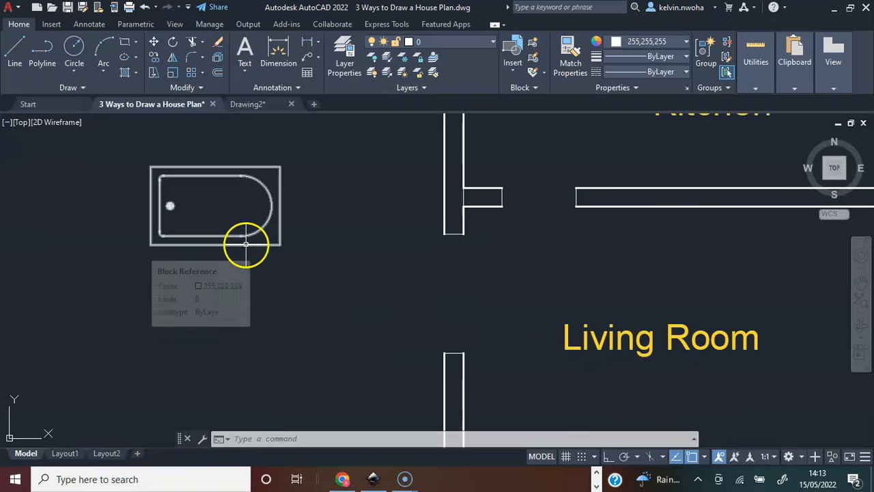
# Move the bathtub block from the left of the plan into the left part of the Toilet room.
pyautogui.click(246, 244)
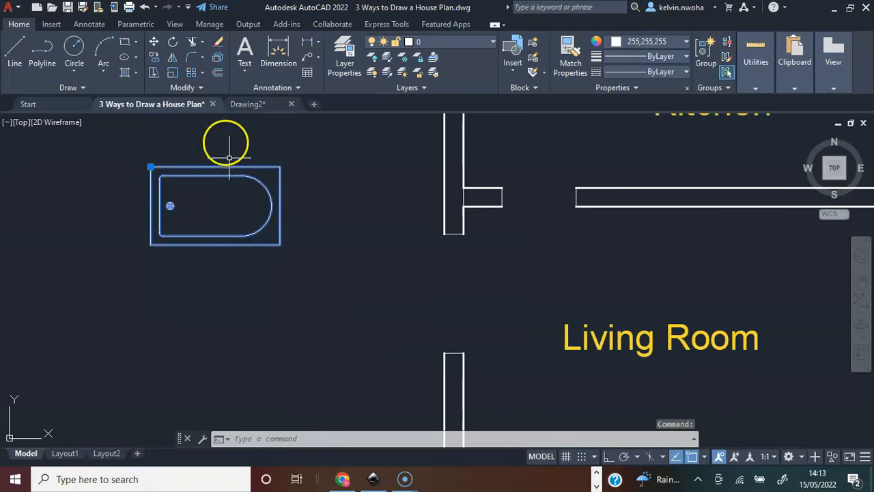
pyautogui.click(154, 42)
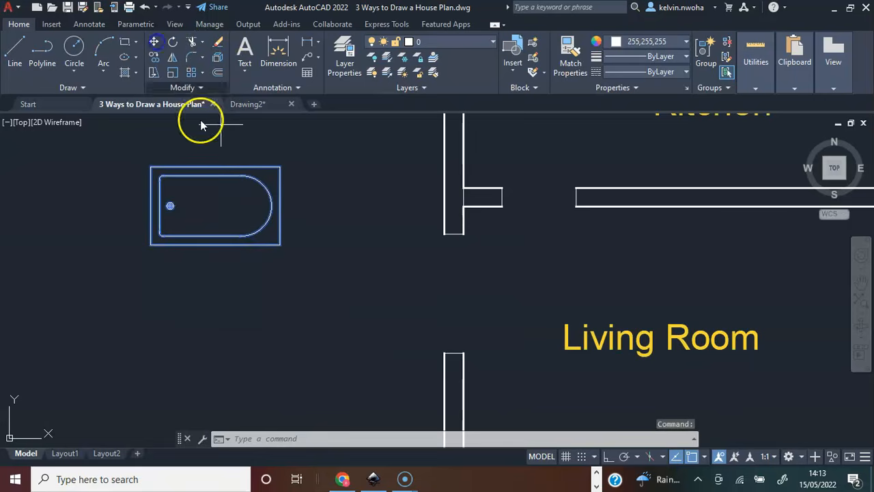
pyautogui.click(219, 205)
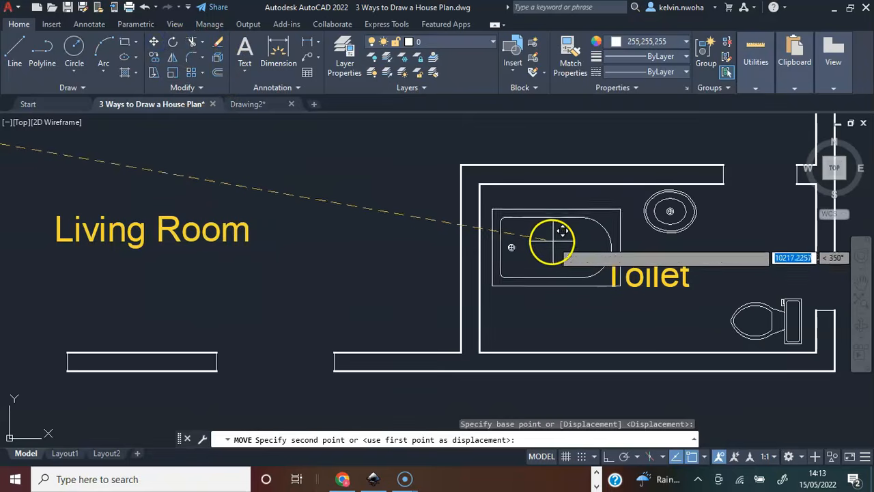
# Rotate the bathtub 90° about its lower right corner so it stands vertically.
pyautogui.click(551, 284)
pyautogui.write('ROTAt')
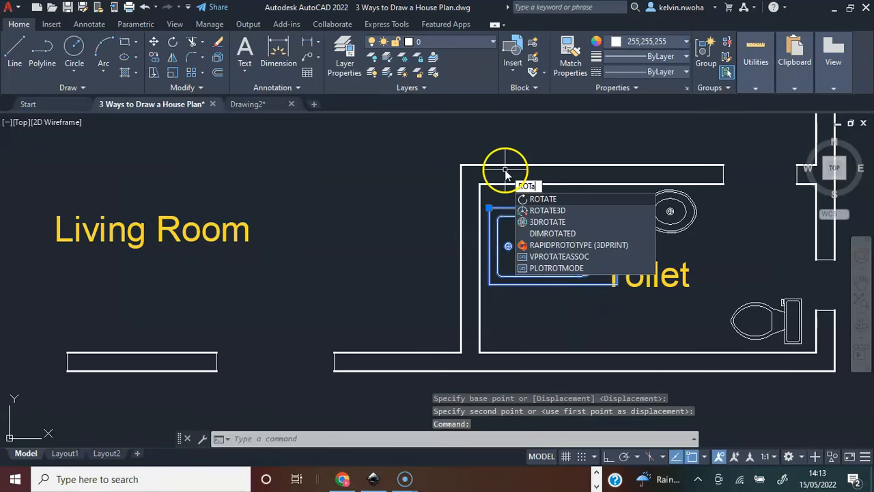
pyautogui.press('Return')
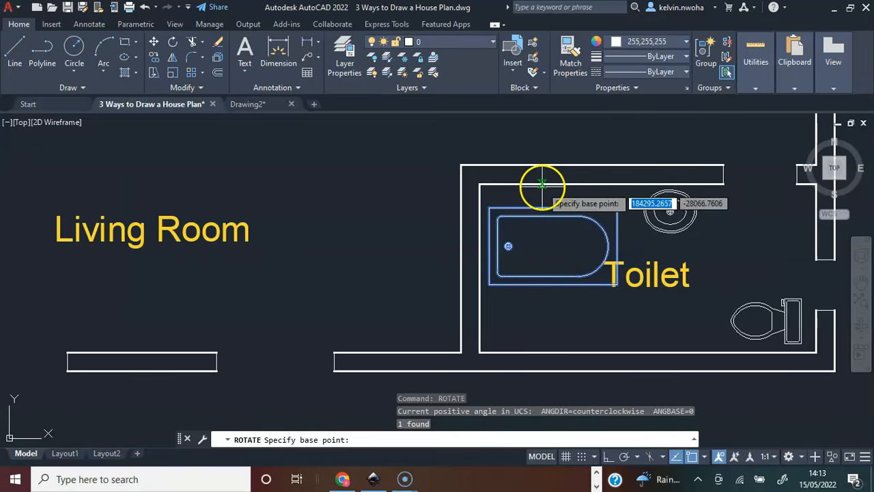
pyautogui.click(617, 285)
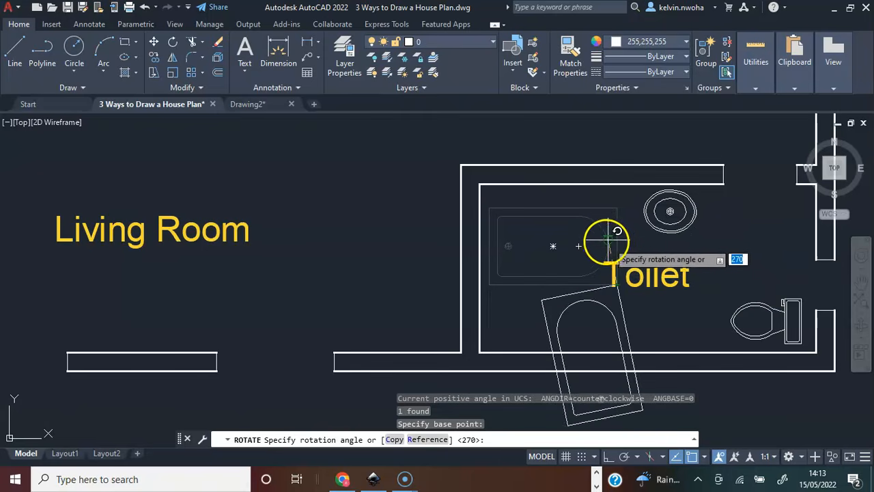
pyautogui.click(619, 141)
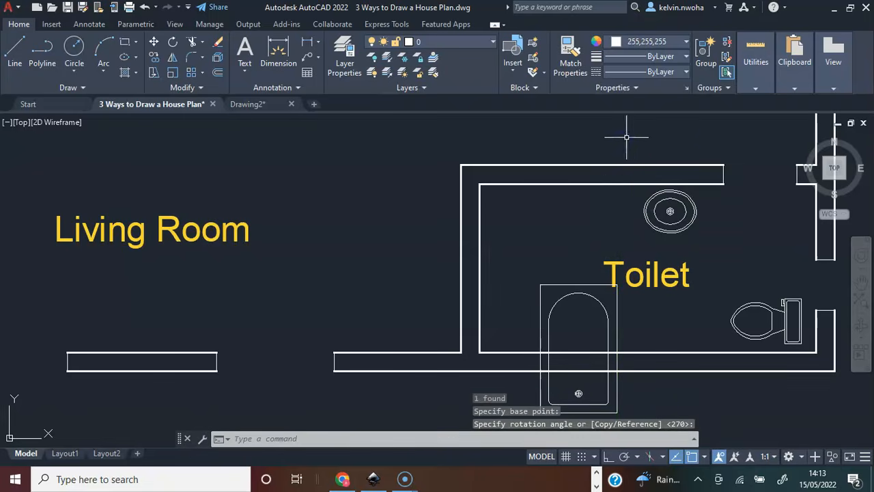
# Try to move the rotated bathtub next to the Toilet room's left wall, and undo the move.
pyautogui.click(544, 287)
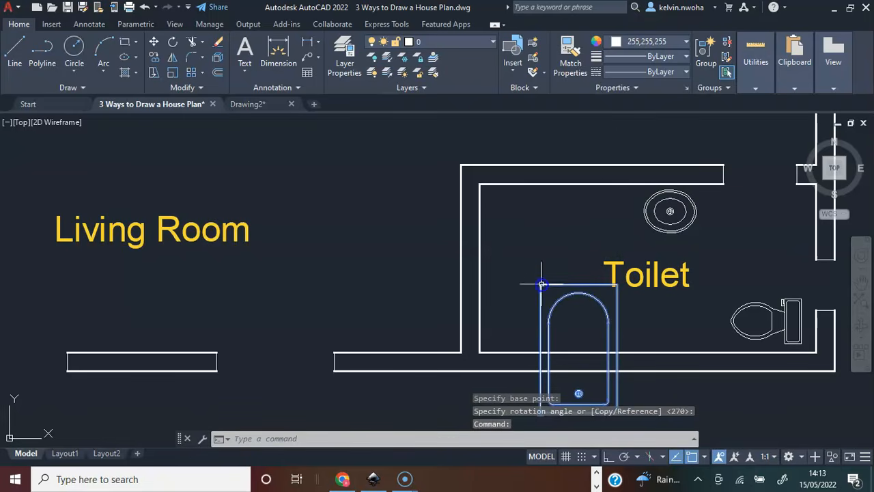
pyautogui.click(154, 42)
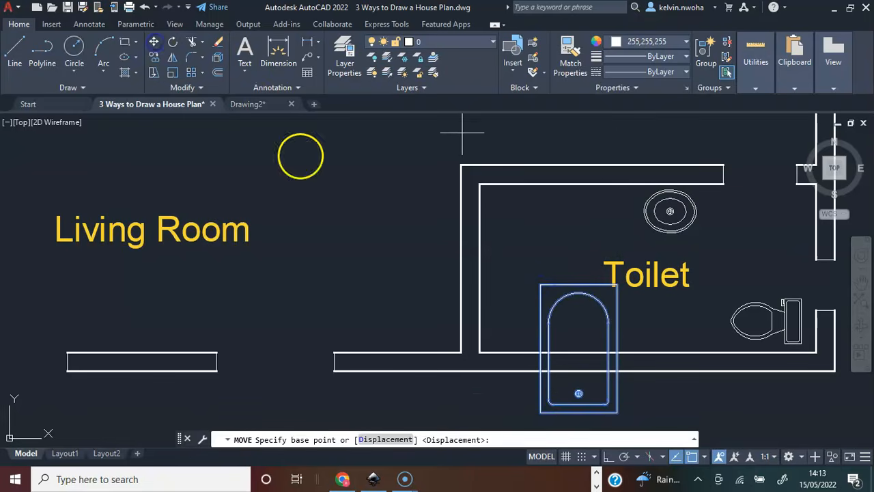
pyautogui.click(562, 330)
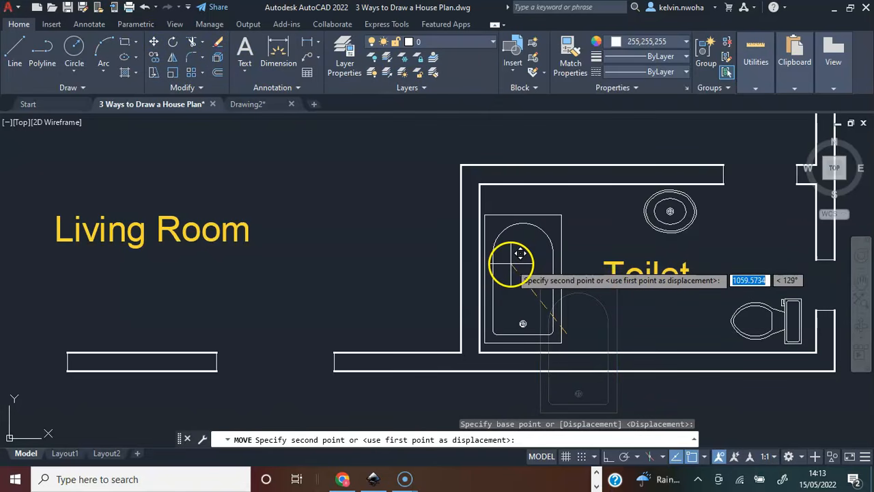
pyautogui.click(507, 268)
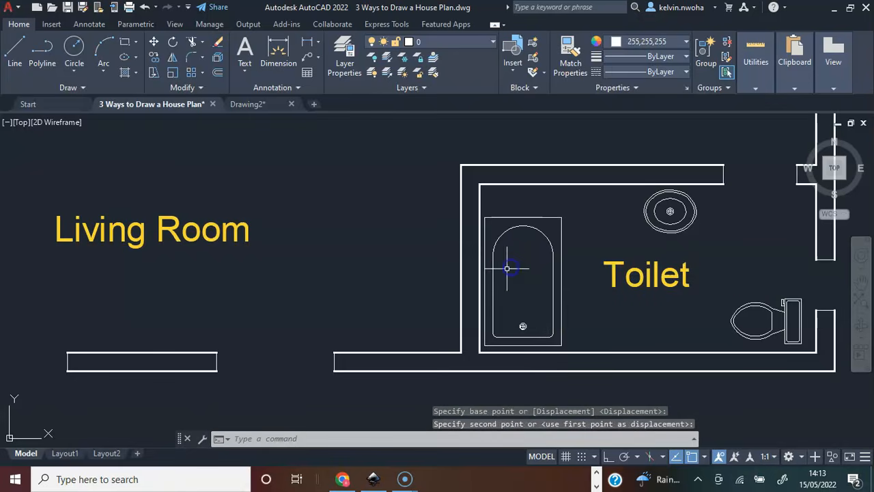
pyautogui.hotkey('ctrl', 'z')
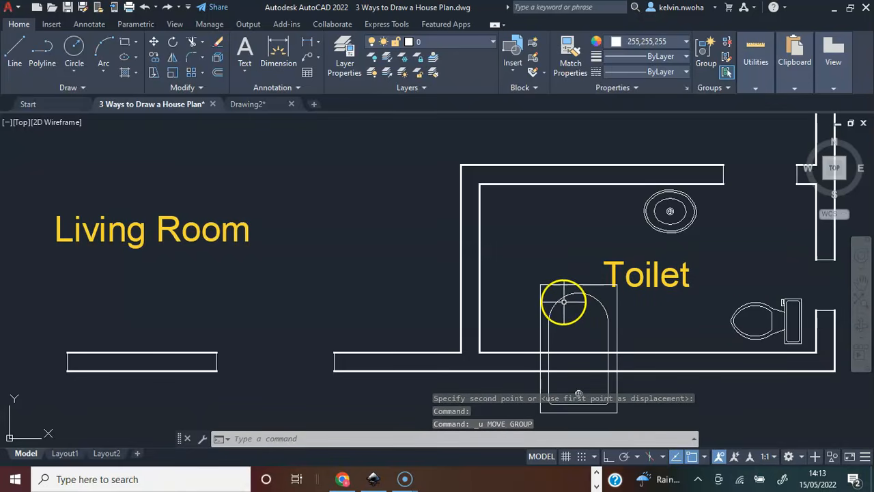
# Move the bathtub fully inside the Toilet room, placing it upright alongside the left wall.
pyautogui.click(563, 300)
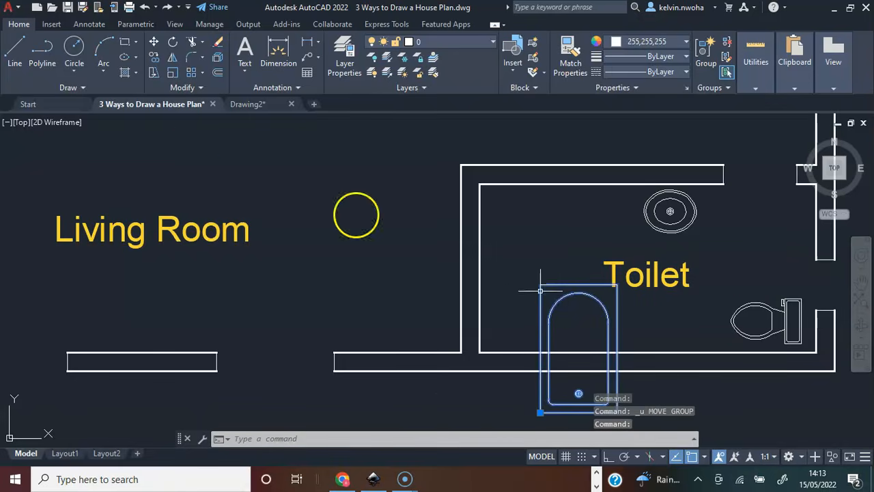
pyautogui.click(153, 44)
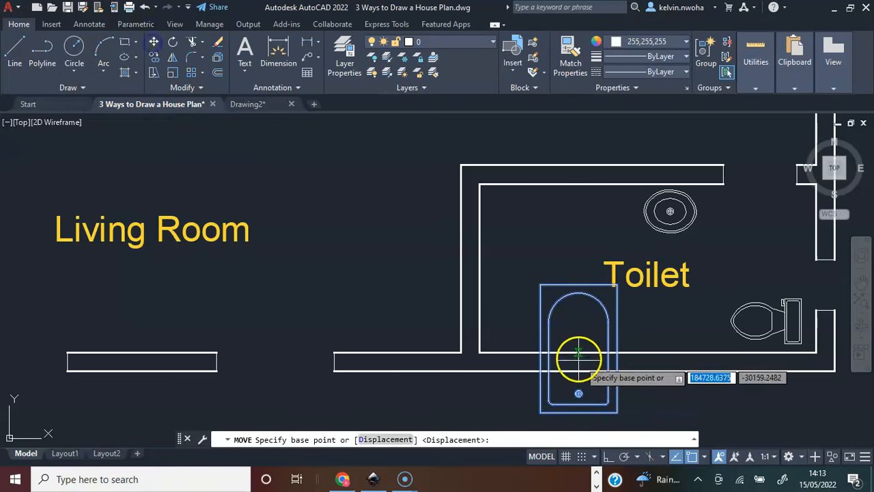
pyautogui.click(578, 349)
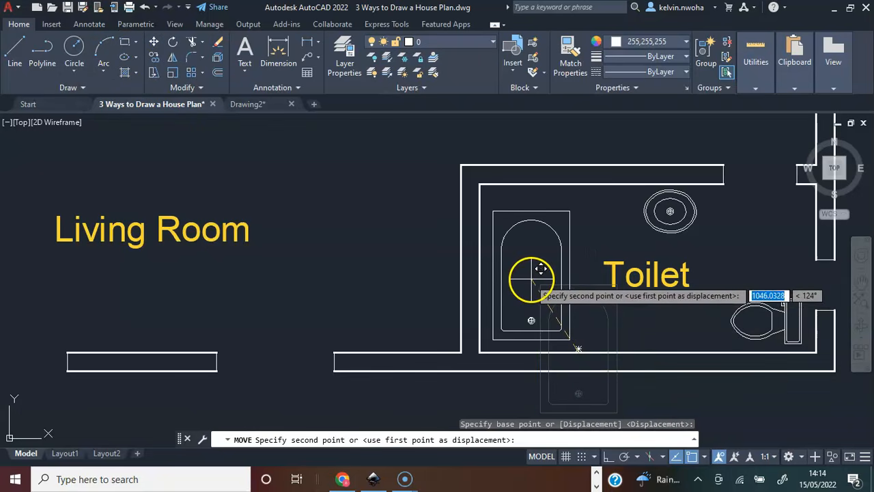
pyautogui.click(527, 282)
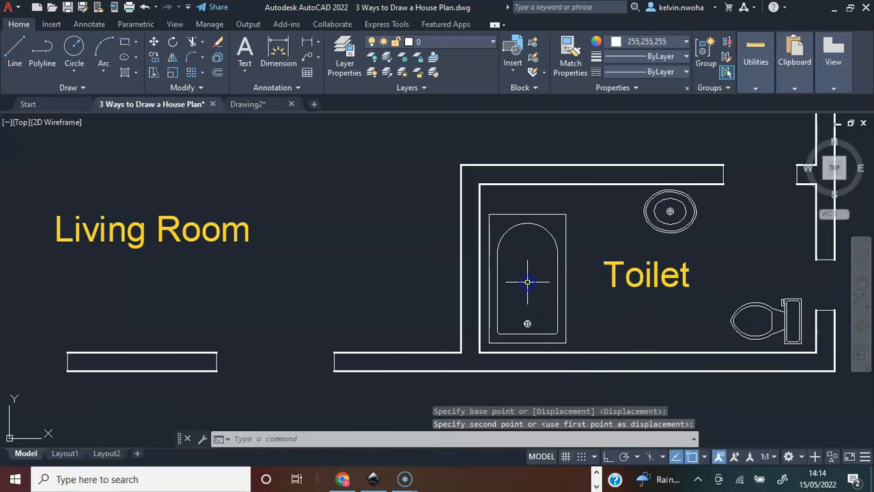
# Move the double bed by its middle from outside the plan into the upper left corner of the Bedroom.
pyautogui.scroll(-5, 536, 323)
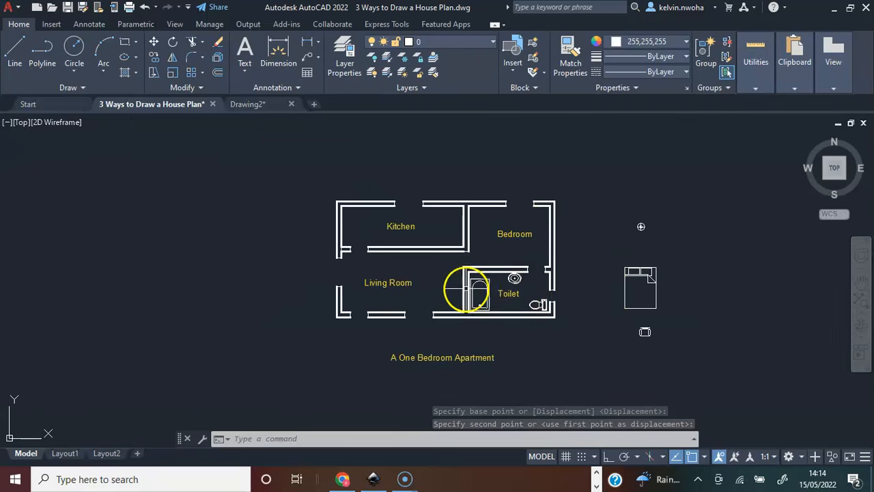
pyautogui.scroll(5, 445, 296)
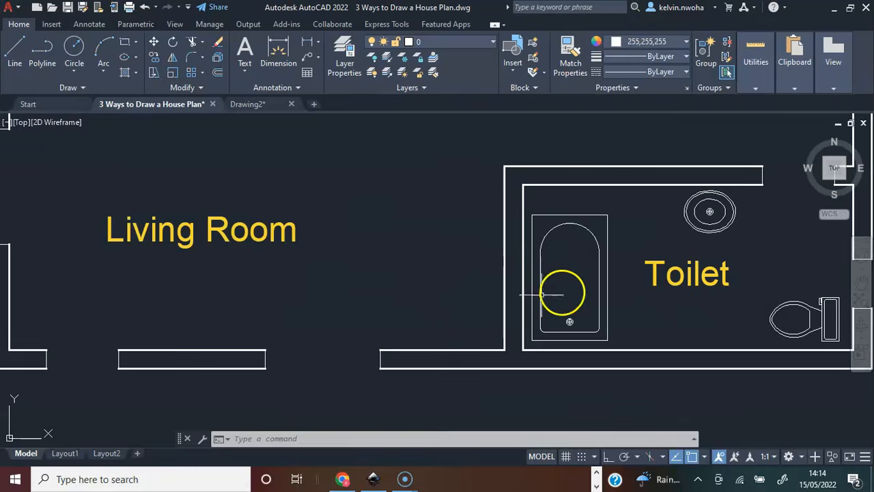
pyautogui.scroll(-5, 505, 248)
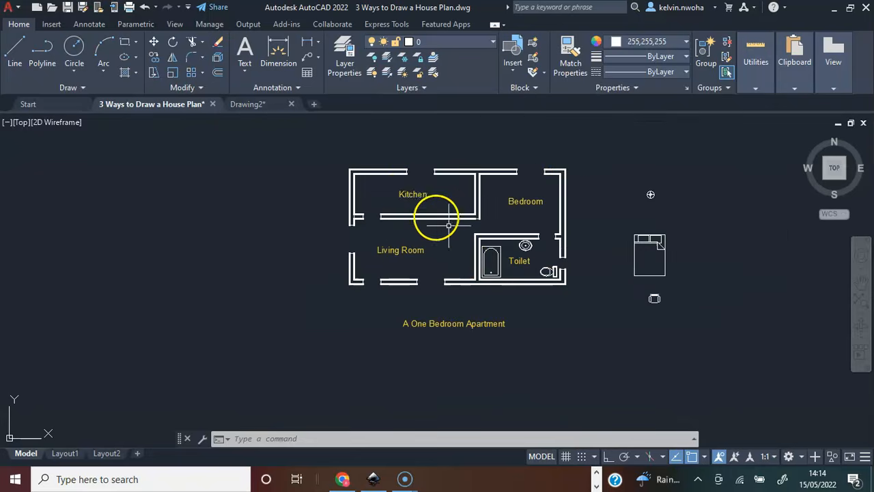
pyautogui.scroll(4, 408, 194)
pyautogui.scroll(-5, 451, 226)
pyautogui.scroll(4, 484, 234)
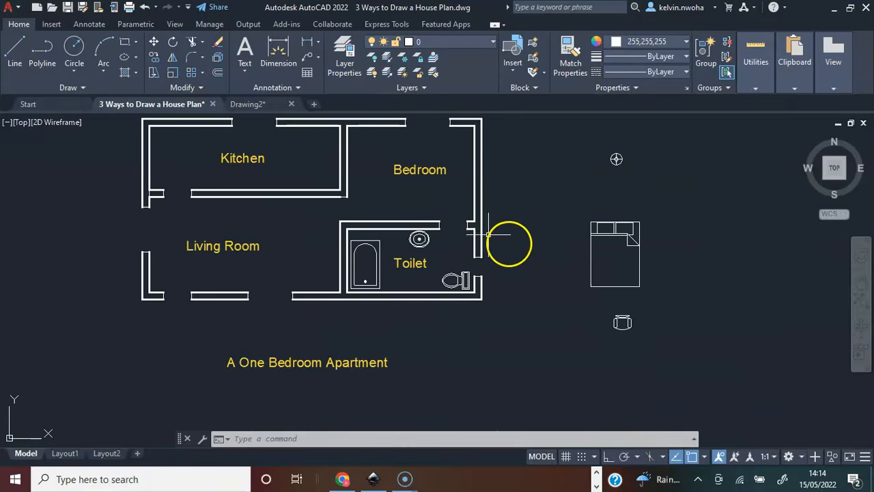
pyautogui.click(588, 274)
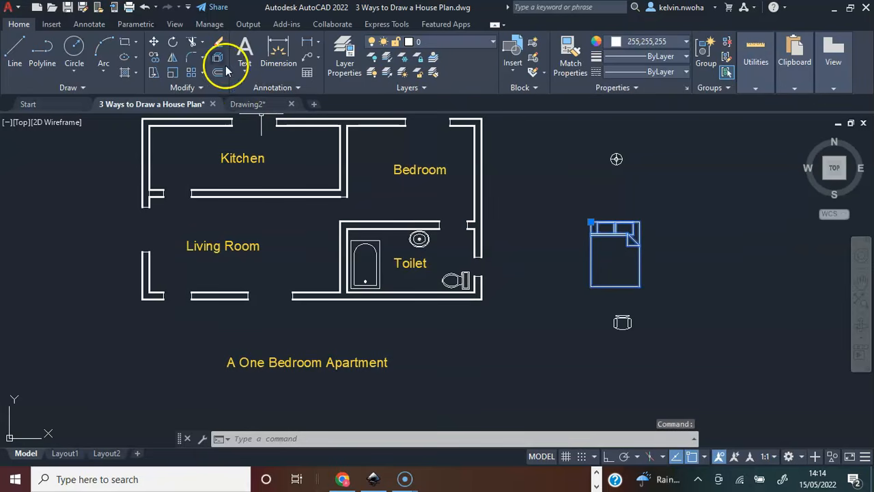
pyautogui.click(154, 41)
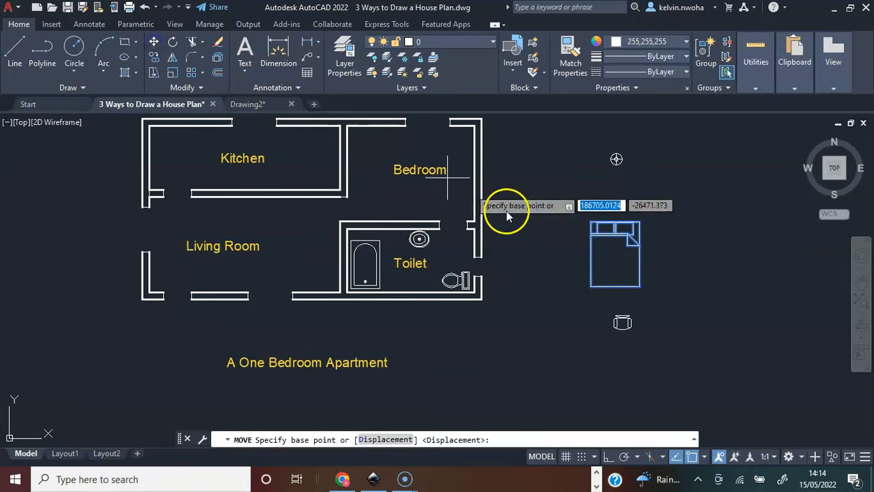
pyautogui.click(610, 254)
pyautogui.moveTo(392, 182); pyautogui.dragTo(376, 234, button='middle')
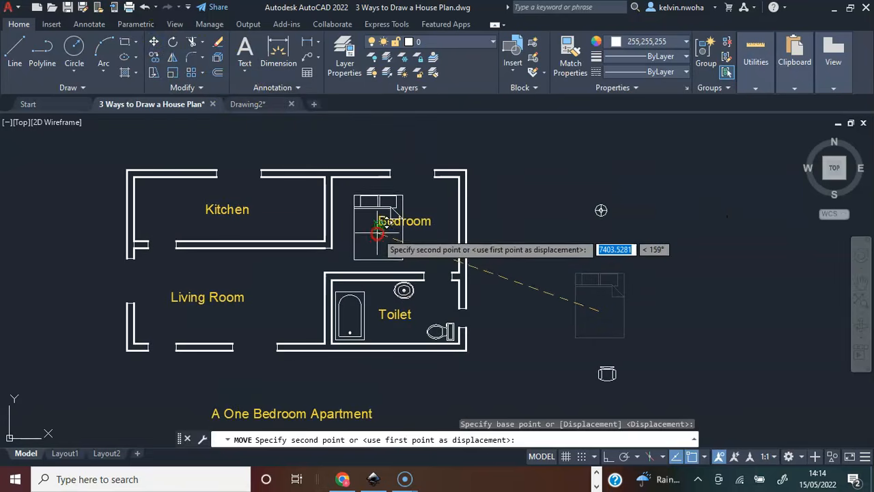
pyautogui.scroll(3, 368, 209)
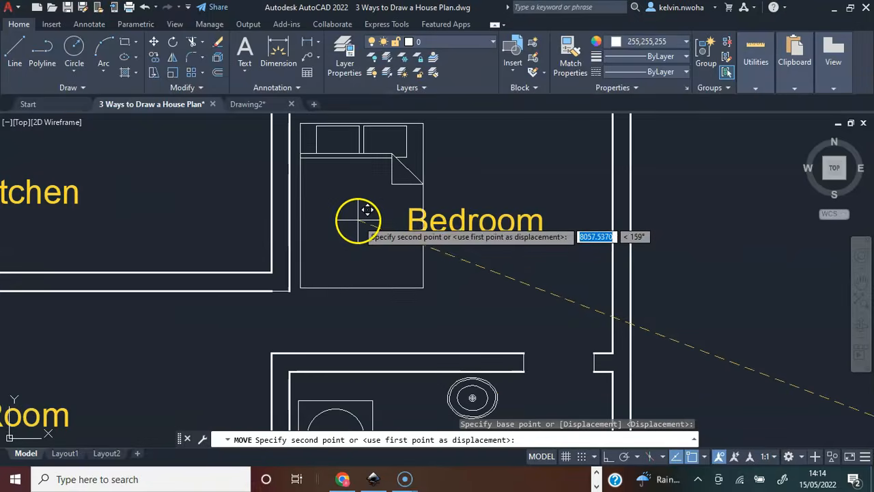
pyautogui.moveTo(363, 221); pyautogui.dragTo(364, 281, button='middle')
pyautogui.click(354, 292)
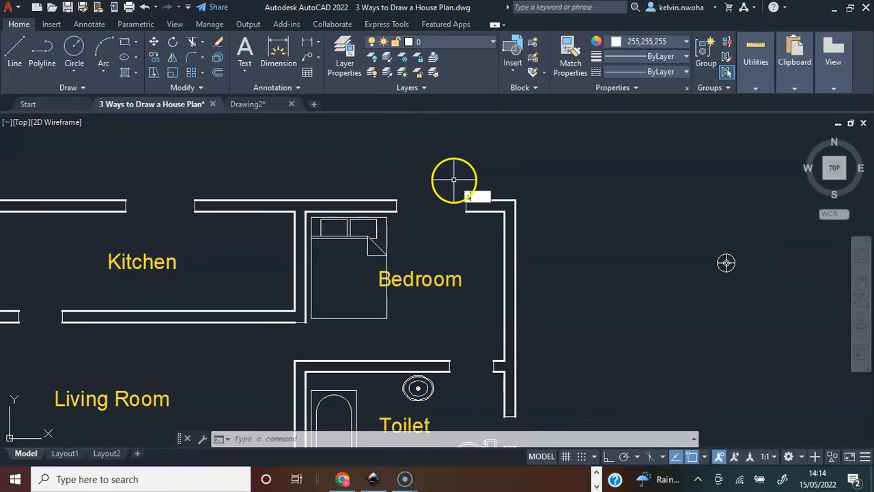
# Scale the bed by a factor of 0.8 about a point just below its pillows.
pyautogui.write('l')
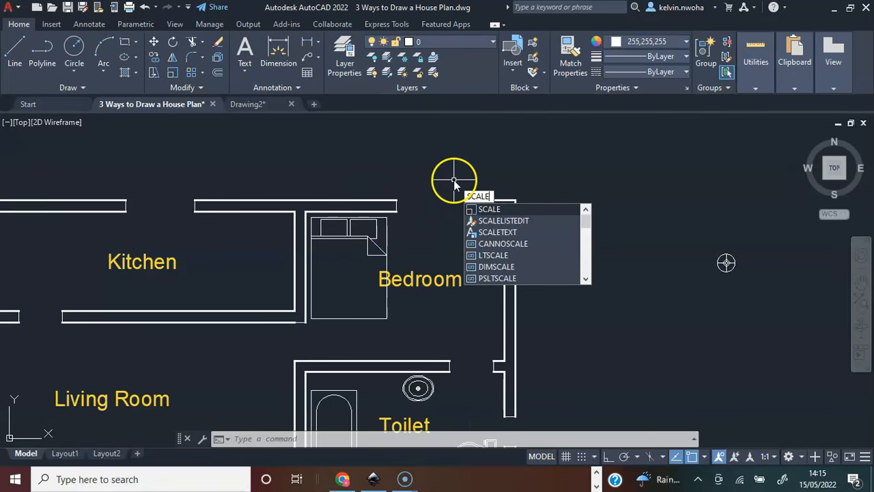
pyautogui.write('e')
pyautogui.press('Return')
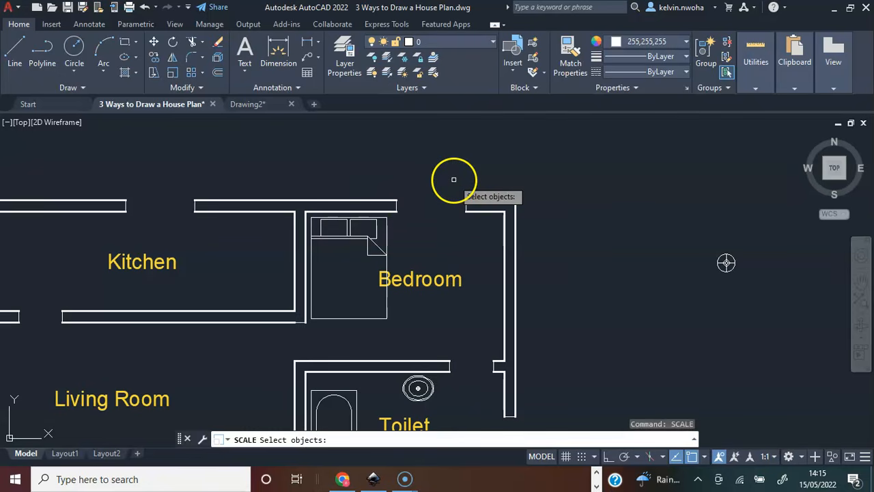
pyautogui.click(356, 238)
pyautogui.press('Return')
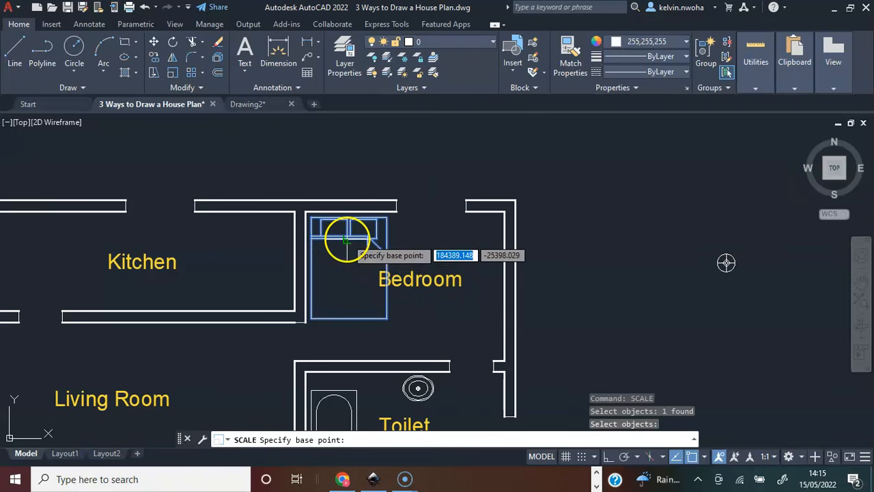
pyautogui.click(347, 239)
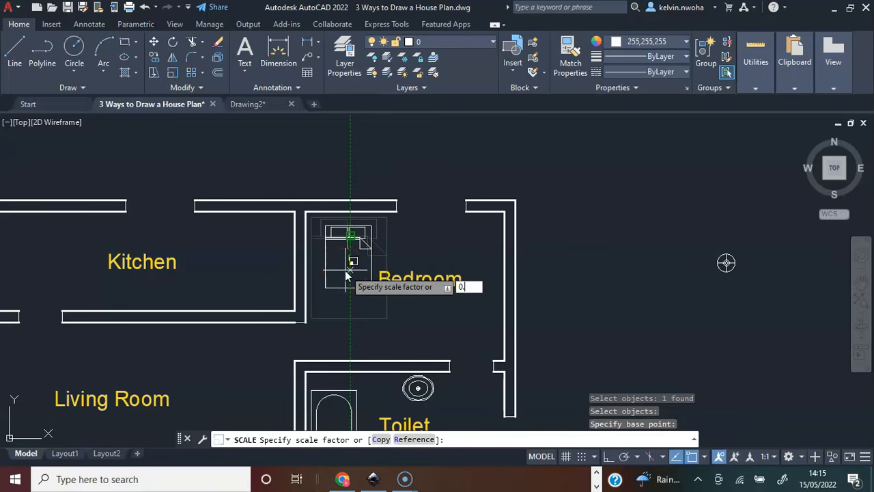
pyautogui.press('Return')
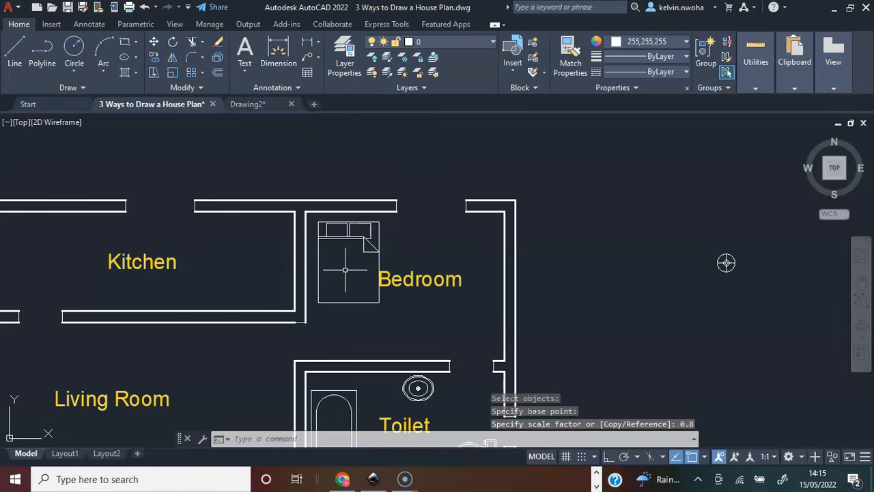
# Move the scaled bed up and left, close to the walls in the Bedroom's upper left corner.
pyautogui.click(371, 243)
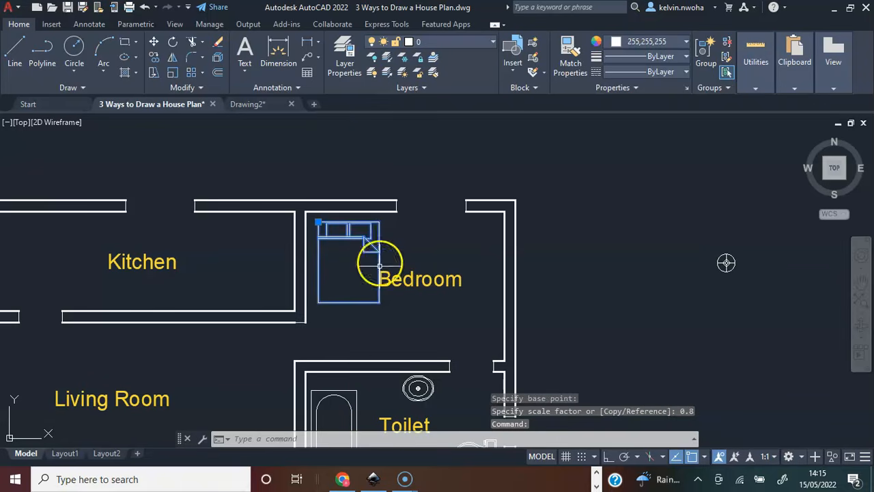
pyautogui.click(155, 43)
pyautogui.click(338, 251)
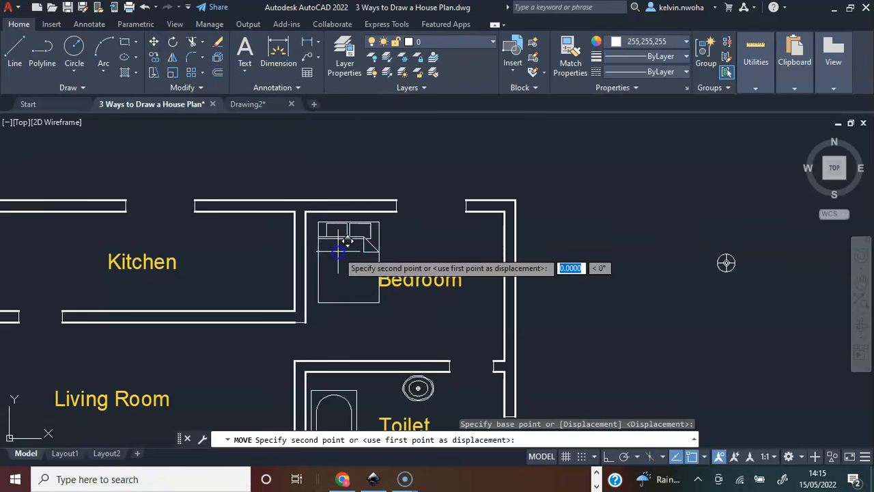
pyautogui.scroll(4, 334, 247)
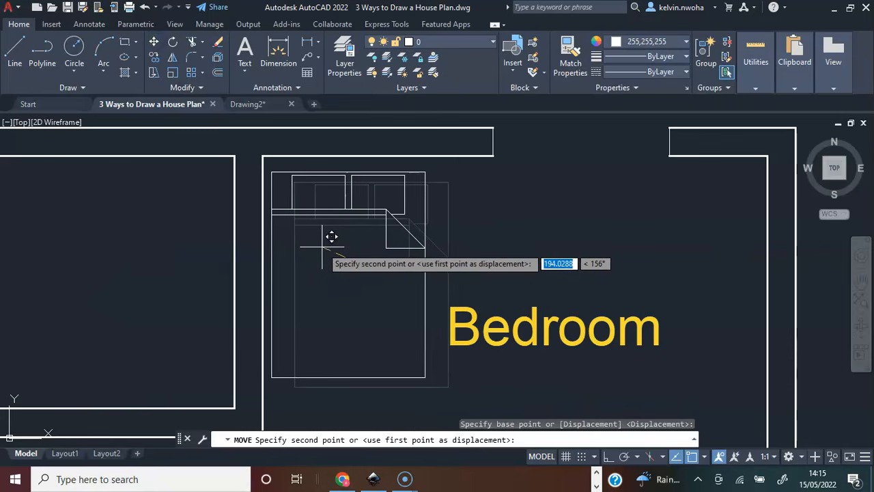
pyautogui.click(327, 241)
# Move the small round block with the cross by its centre into the Bedroom, just right of the bed's head.
pyautogui.scroll(-4, 326, 253)
pyautogui.click(722, 269)
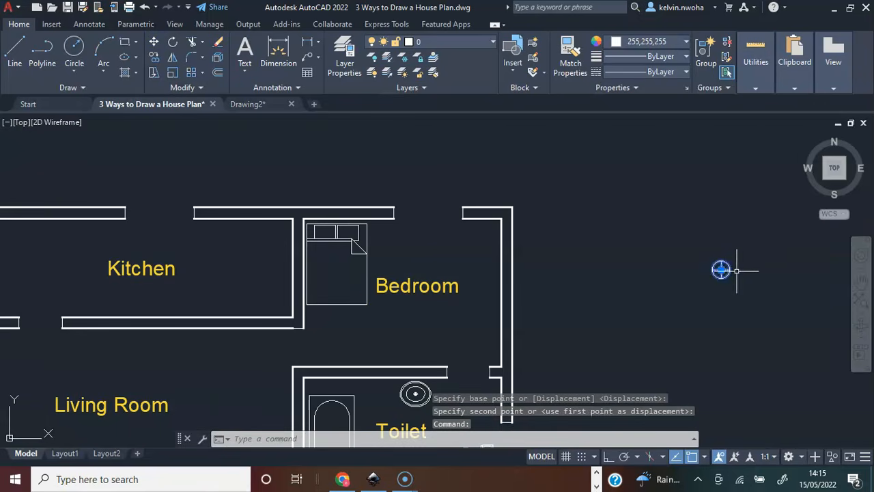
pyautogui.click(153, 45)
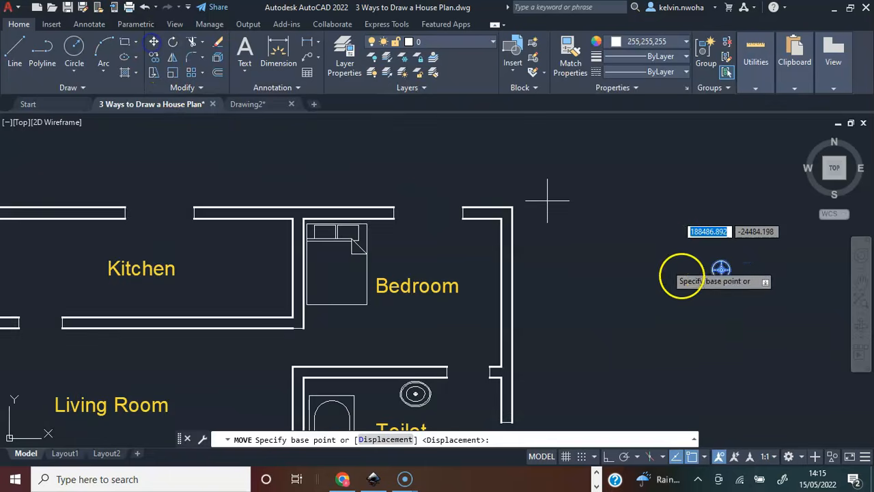
pyautogui.scroll(4, 746, 256)
pyautogui.click(746, 254)
pyautogui.scroll(-5, 724, 259)
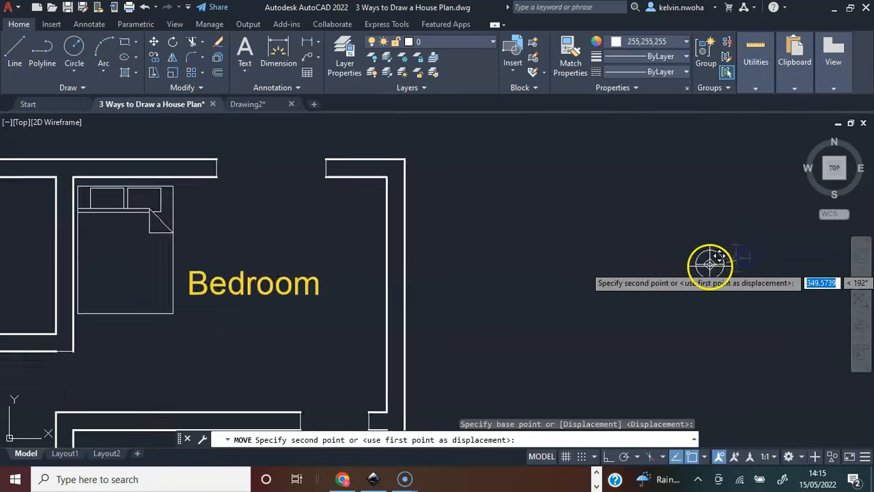
pyautogui.scroll(-2, 426, 259)
pyautogui.scroll(4, 389, 224)
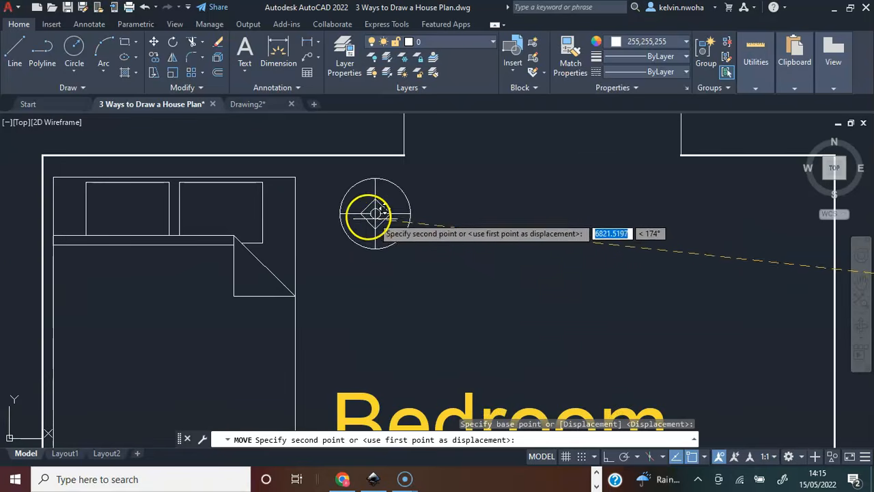
pyautogui.click(356, 204)
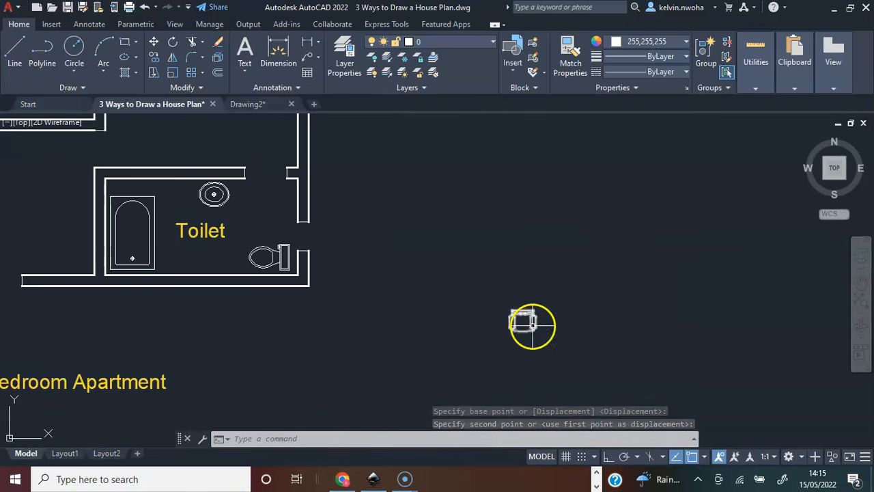
# Move the chair from outside the plan into the Bedroom's upper right corner.
pyautogui.click(531, 321)
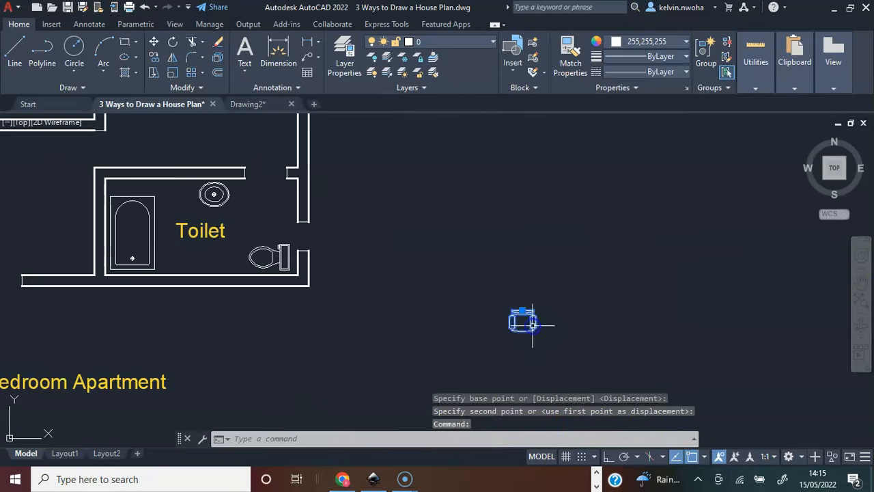
pyautogui.click(153, 42)
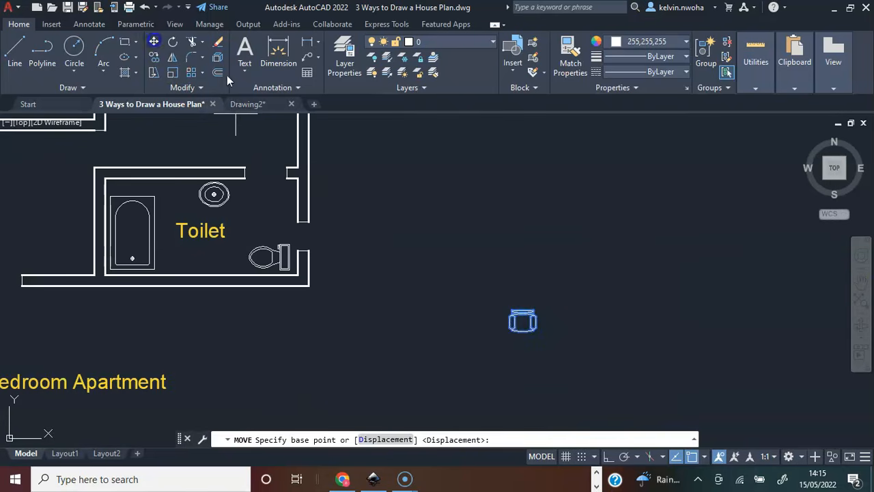
pyautogui.click(523, 321)
pyautogui.scroll(-4, 523, 318)
pyautogui.scroll(4, 412, 216)
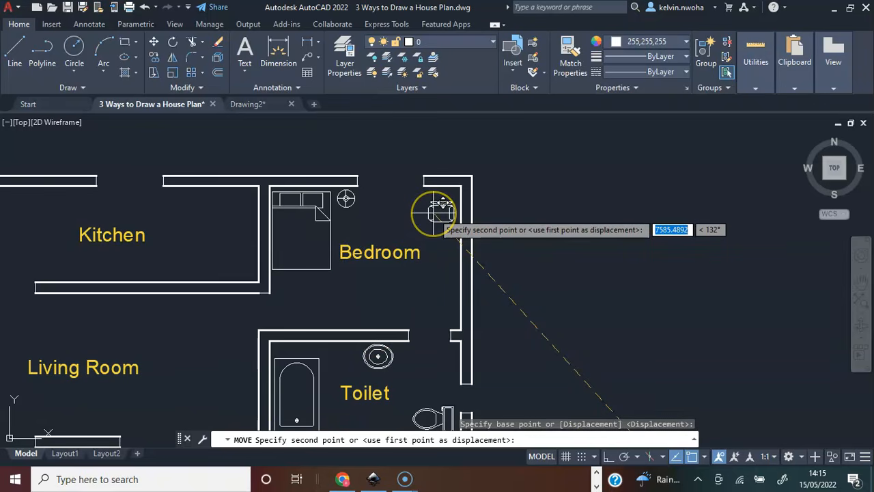
pyautogui.click(433, 213)
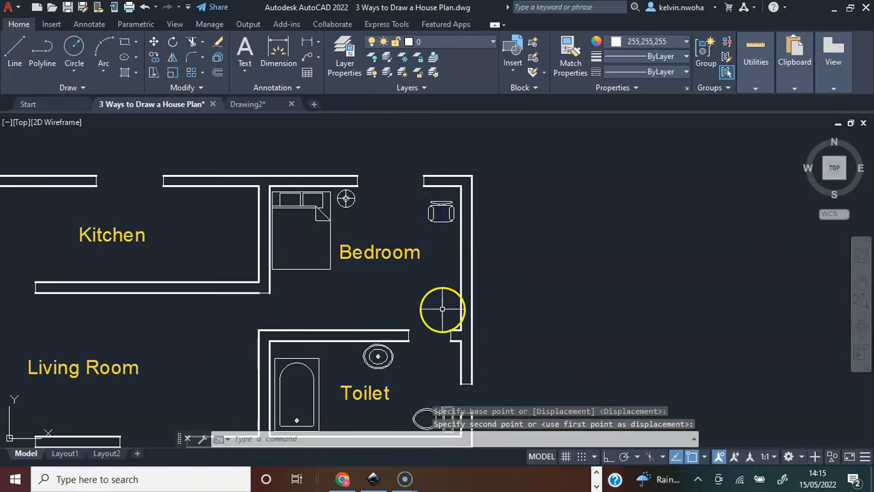
# Review the furnished plan and examine the drawing's layers in the Layer Properties Manager, then close it.
pyautogui.scroll(-2, 643, 300)
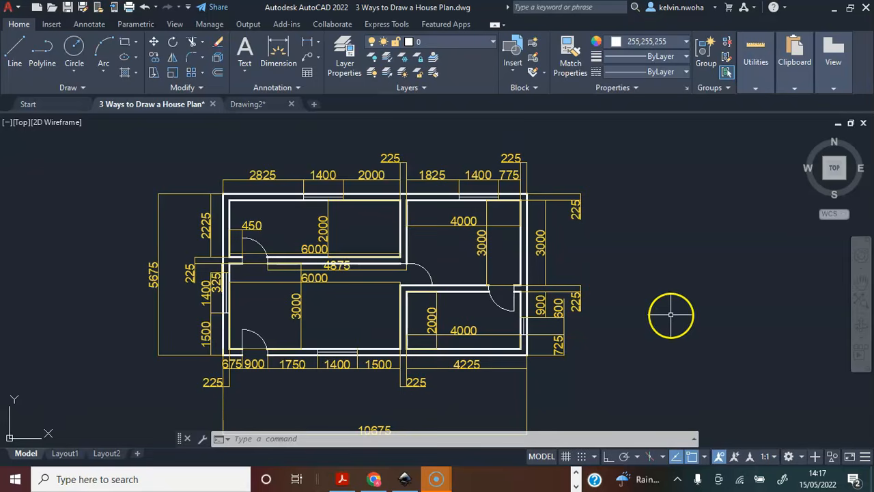
pyautogui.moveTo(670, 316); pyautogui.dragTo(664, 290, button='middle')
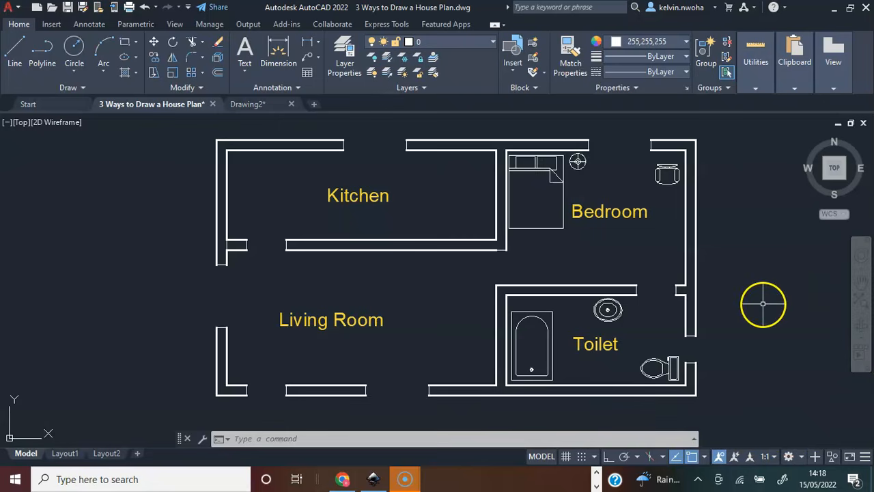
pyautogui.click(338, 49)
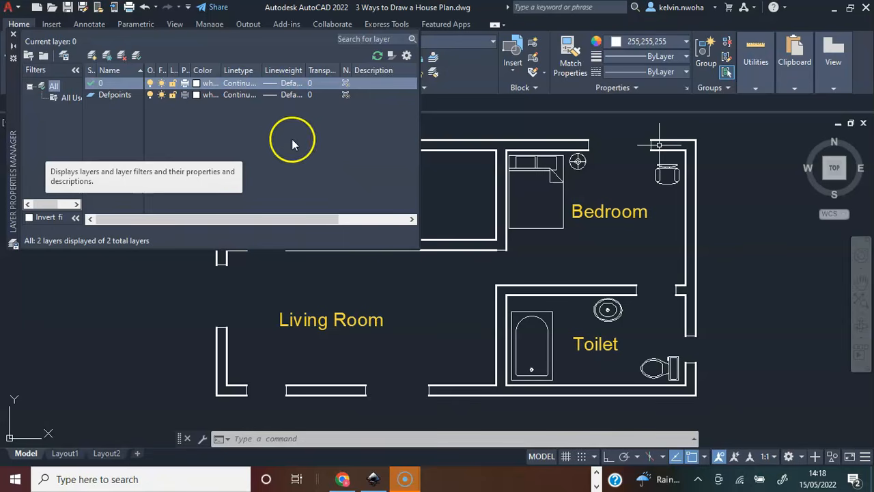
pyautogui.click(13, 34)
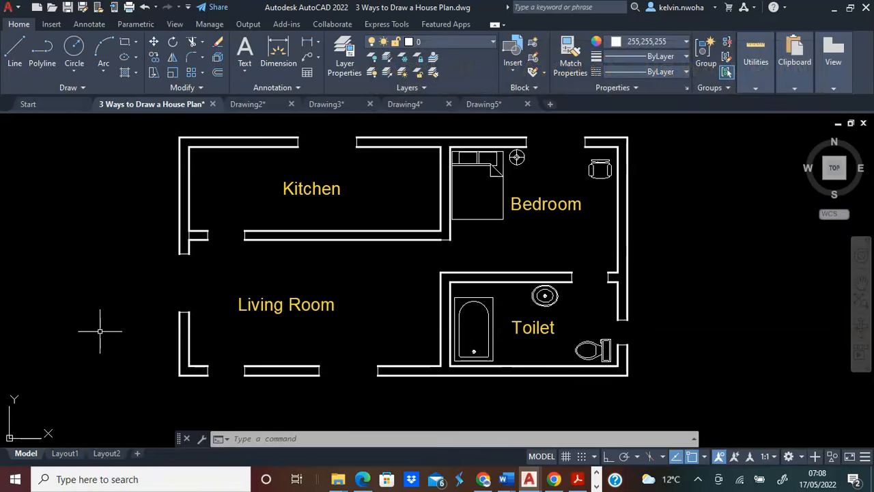
# Hatch all the wall segments around the Kitchen, Living Room, Bedroom and Toilet with the AR-CONC pattern.
pyautogui.write('HATCH')
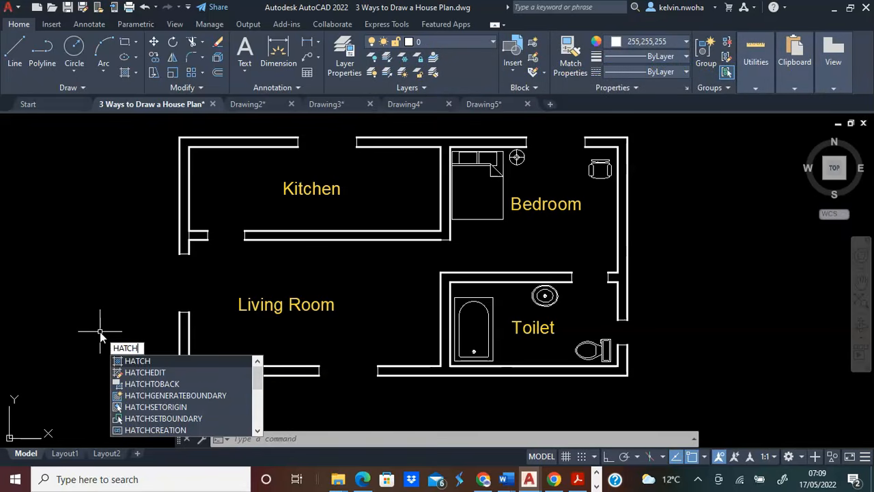
pyautogui.press('Return')
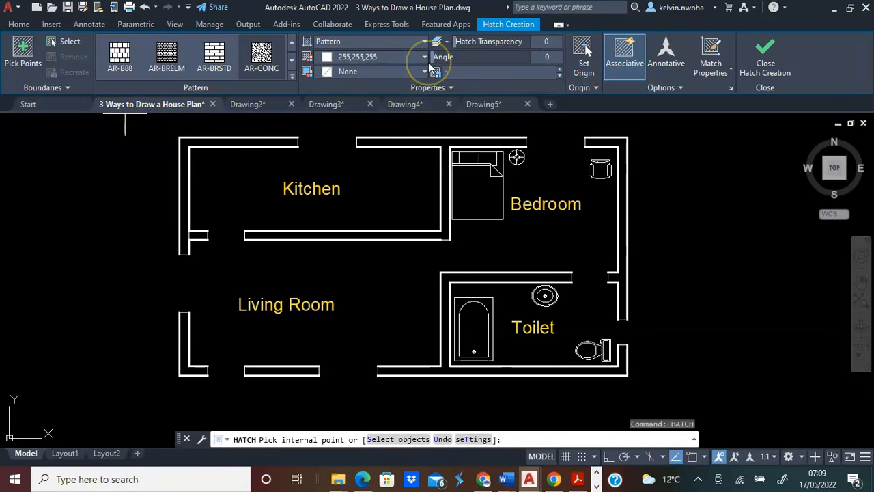
pyautogui.click(292, 76)
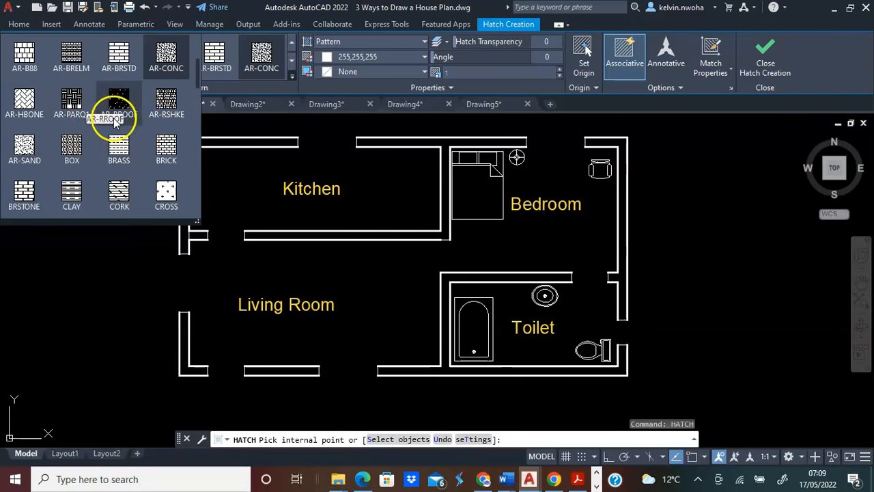
pyautogui.scroll(2, 120, 133)
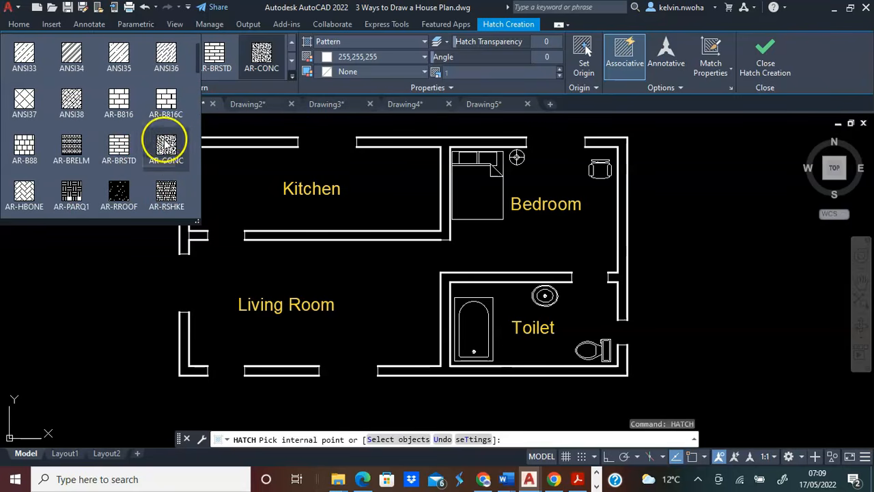
pyautogui.click(162, 142)
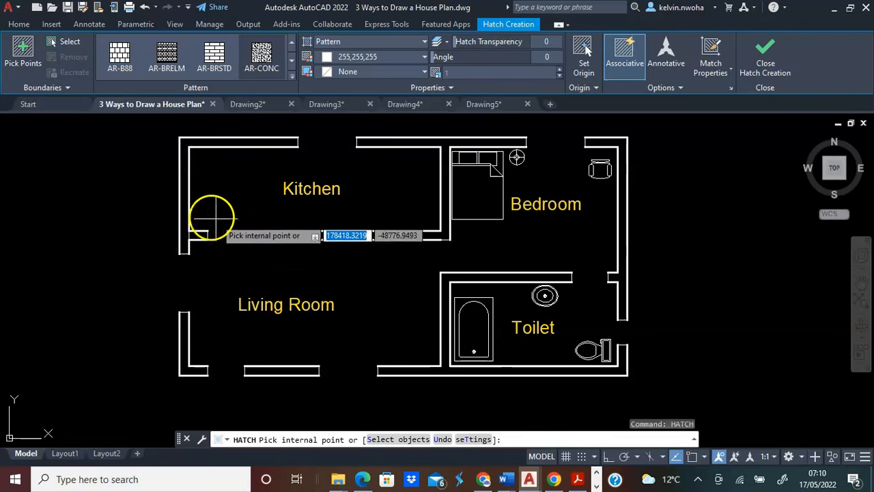
pyautogui.click(184, 188)
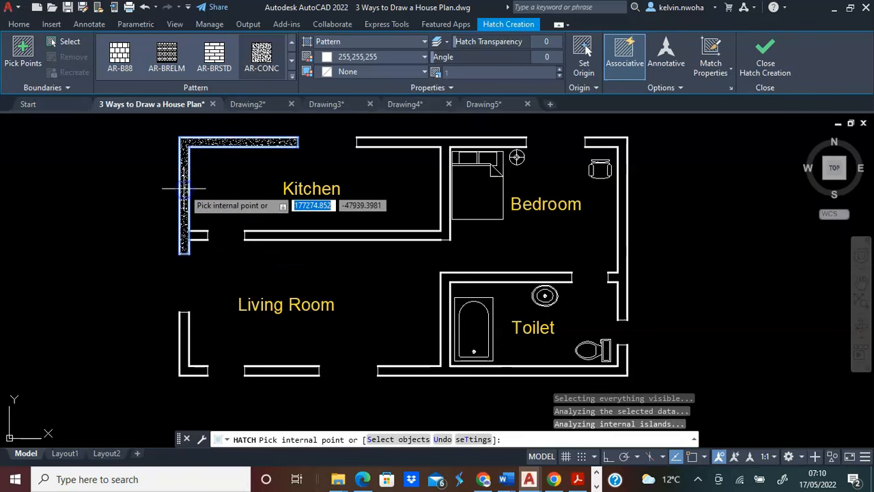
pyautogui.click(184, 340)
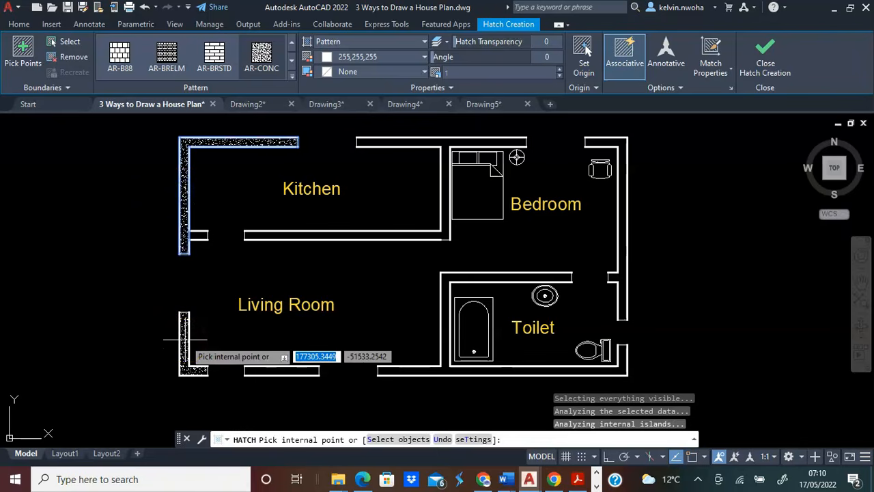
pyautogui.click(199, 236)
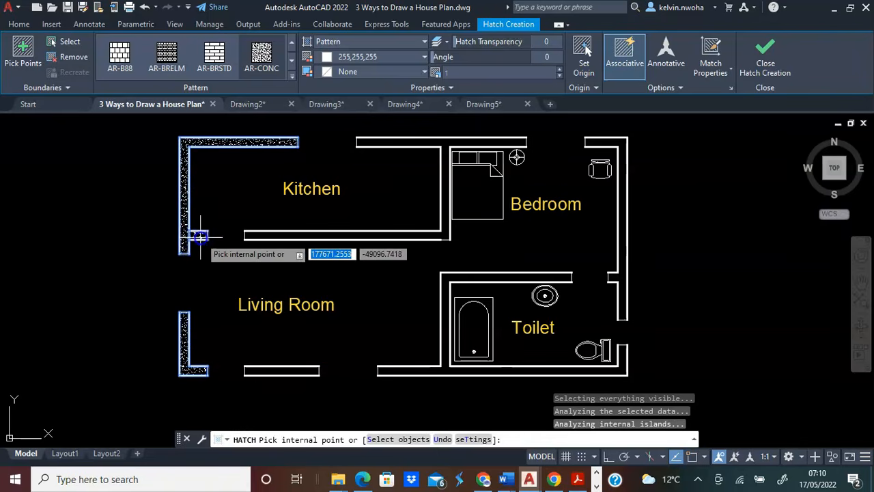
pyautogui.click(268, 234)
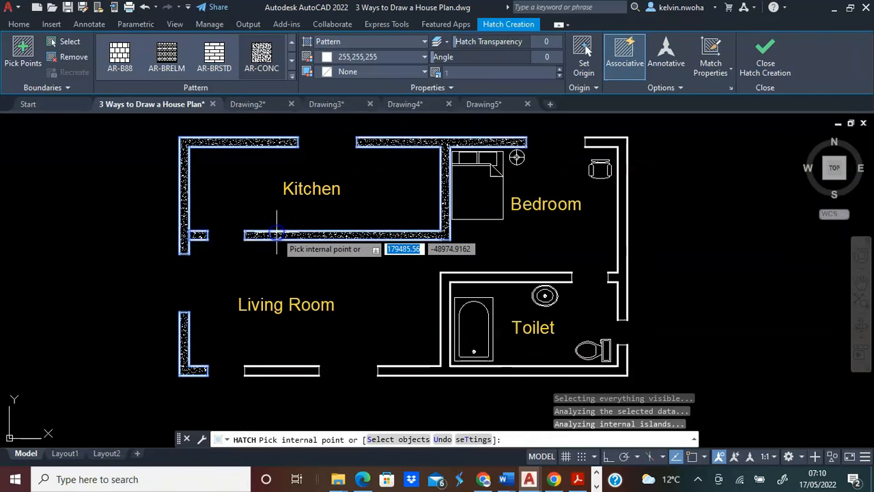
pyautogui.click(623, 174)
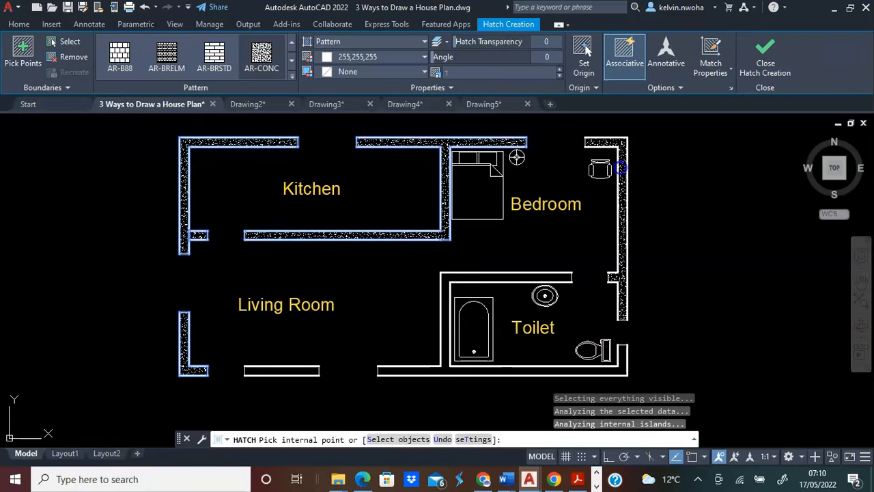
pyautogui.click(587, 275)
pyautogui.click(295, 371)
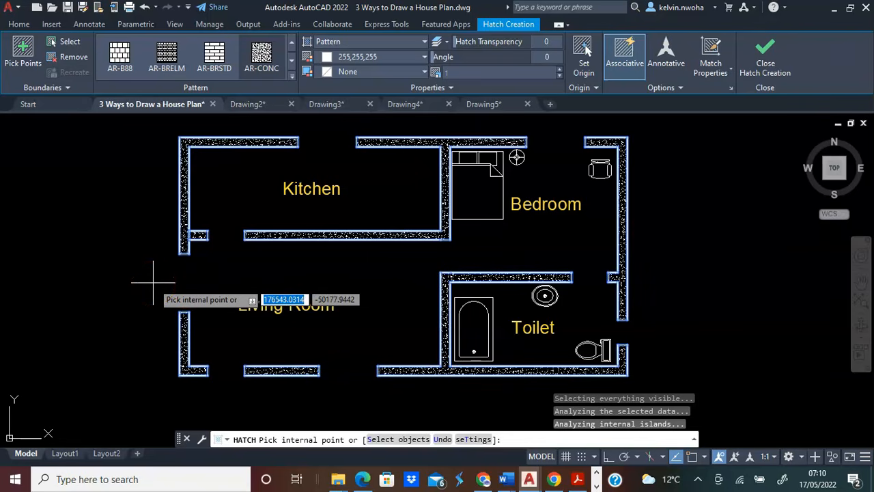
pyautogui.press('Return')
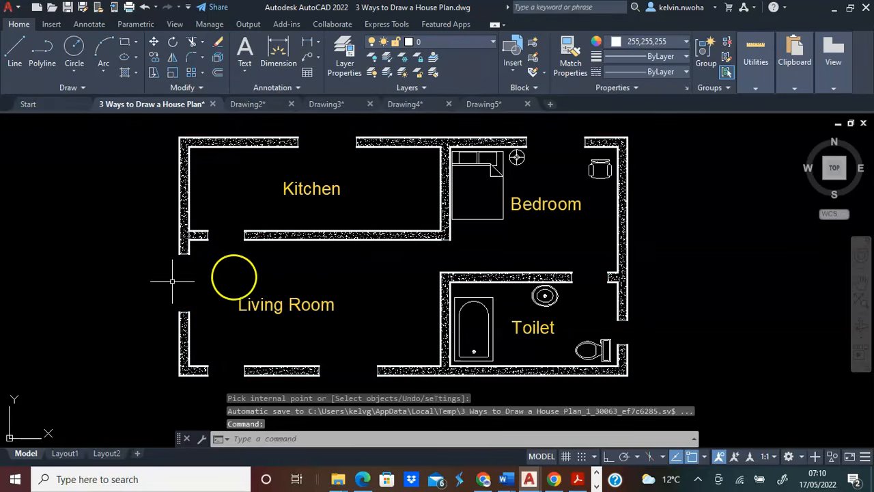
# Set the wall hatch's pattern scale to 0.5.
pyautogui.click(353, 236)
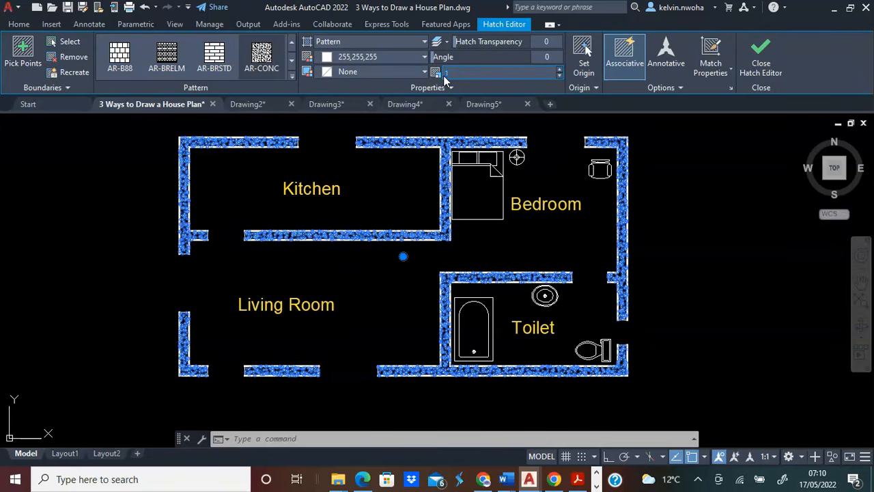
pyautogui.click(445, 80)
pyautogui.press('Return')
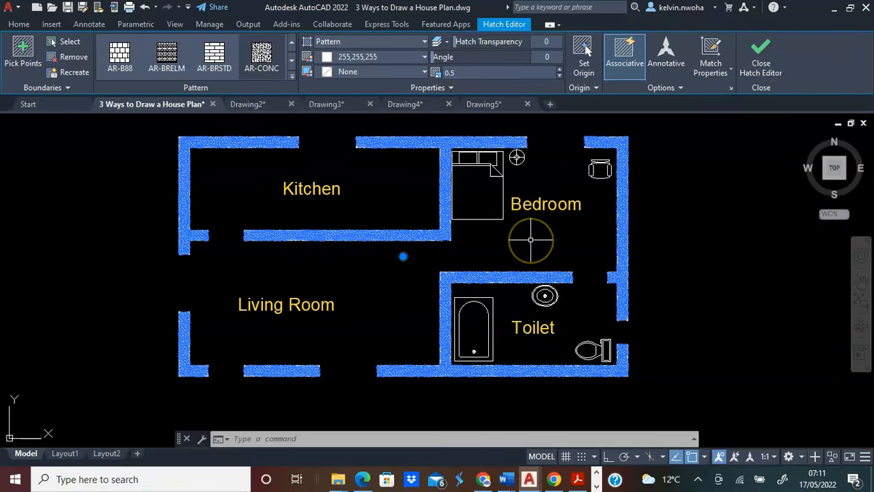
pyautogui.press('Escape')
pyautogui.moveTo(716, 268); pyautogui.dragTo(739, 277, button='middle')
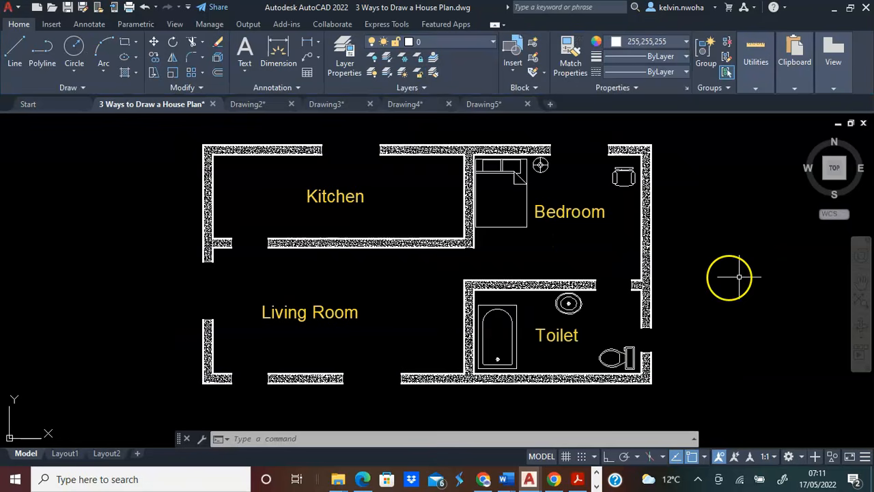